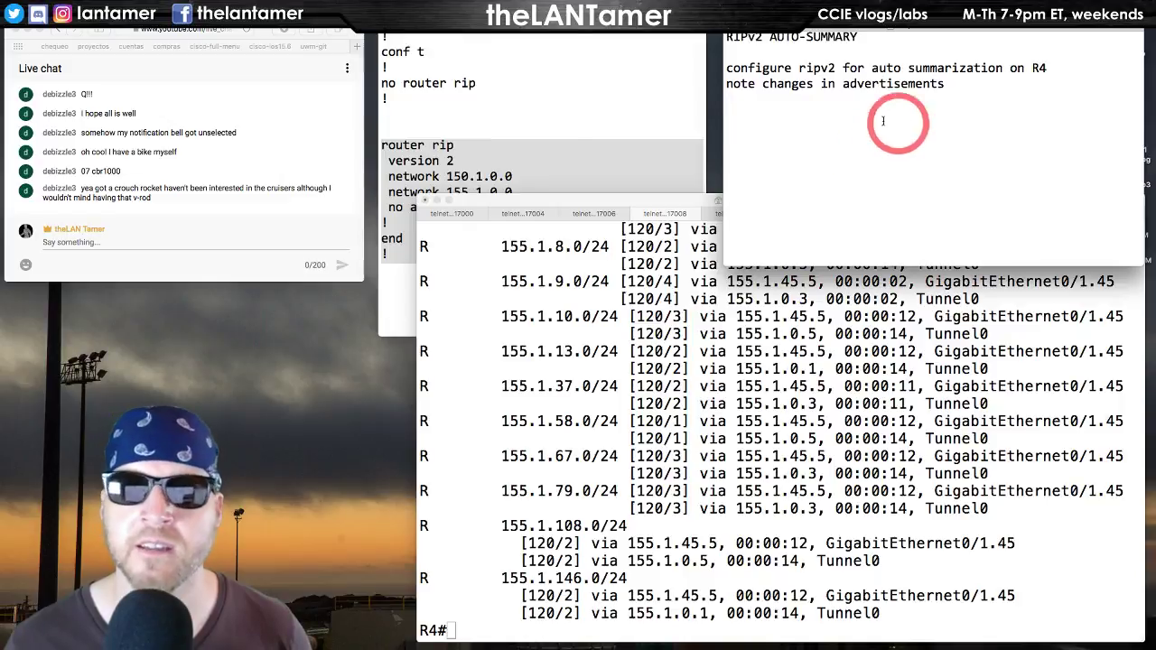
- Enable auto-summary under the RIP process on R4 and return to privileged EXEC mode
click(530, 141)
click(555, 269)
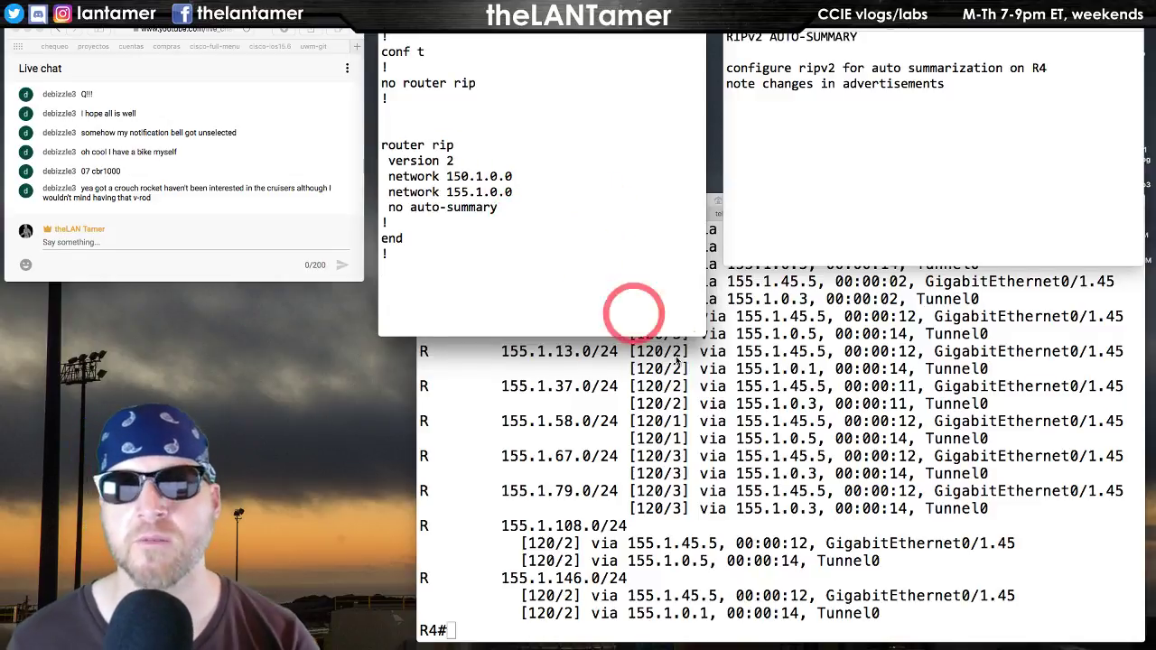
click(764, 375)
scroll(768, 343, up, 15)
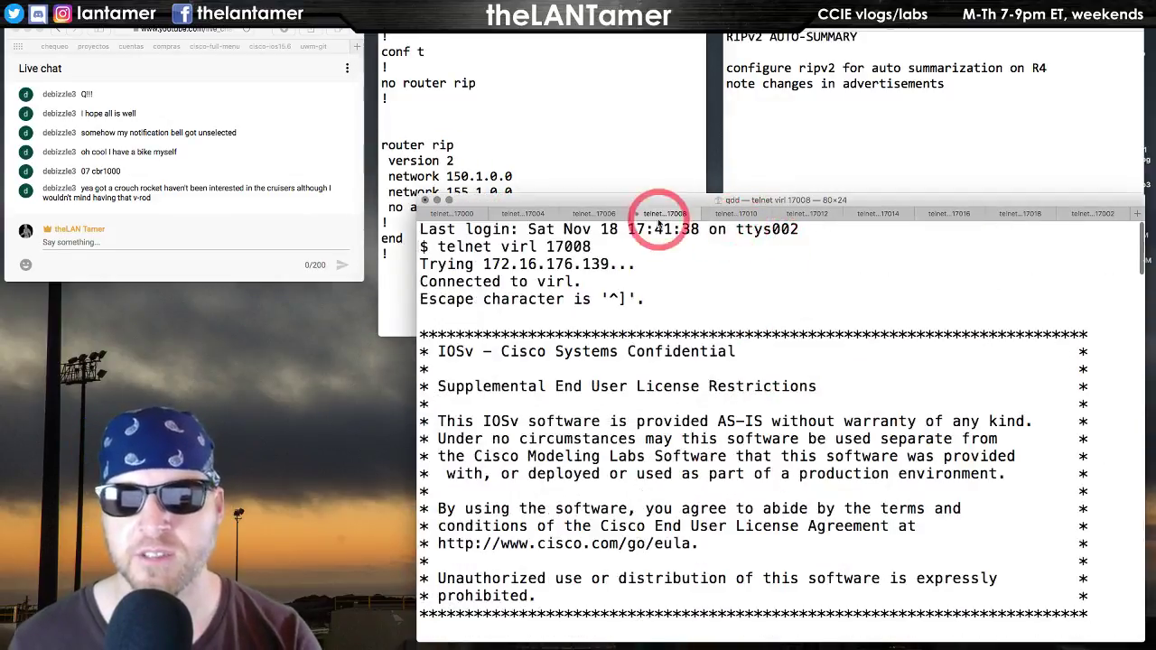
text(q)
text(onf )
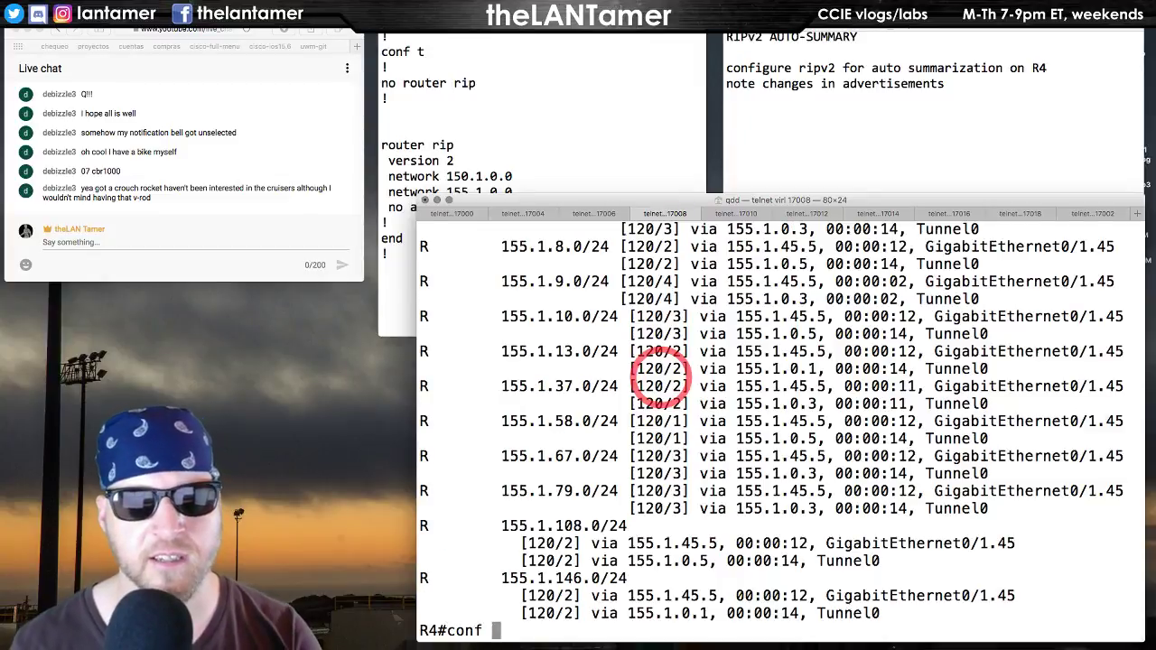
text(t)
key(Return)
text(router rip)
key(Return)
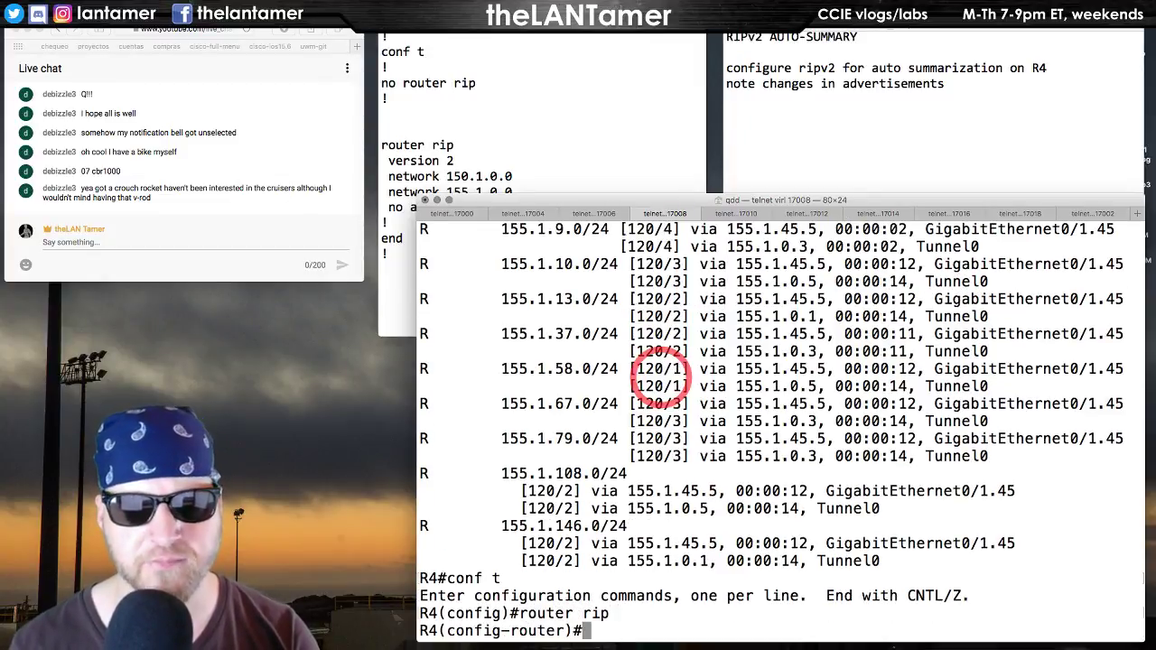
text(auto-summary)
key(Return)
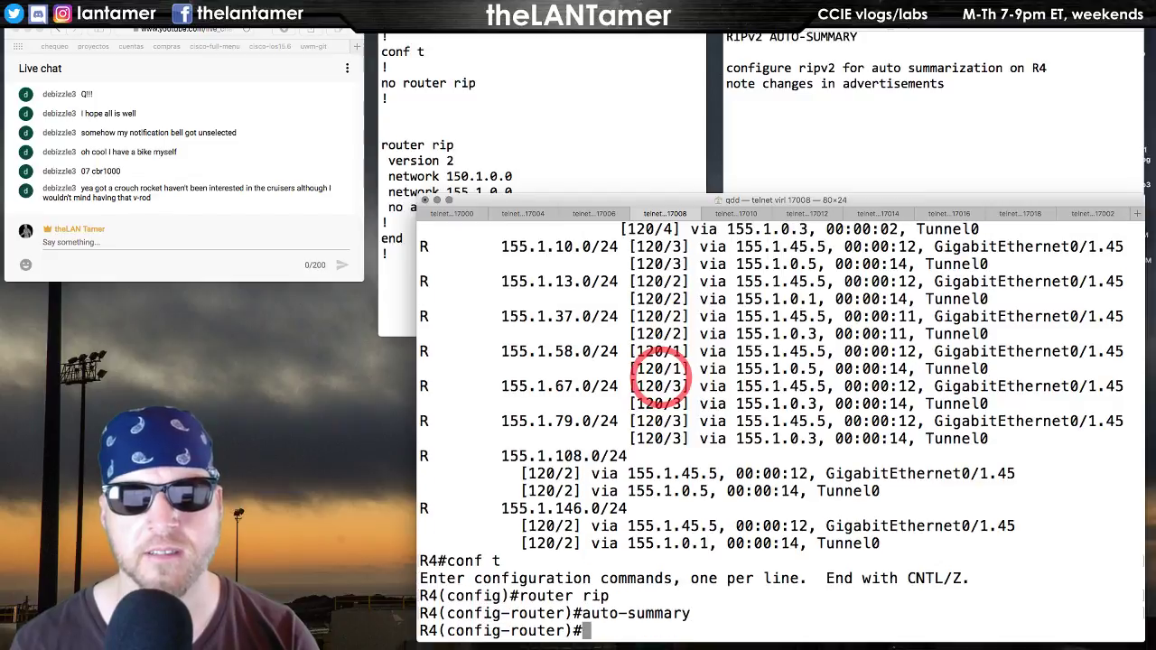
text(end)
key(Return)
key(Return)
key(Return)
key(Return)
key(Return)
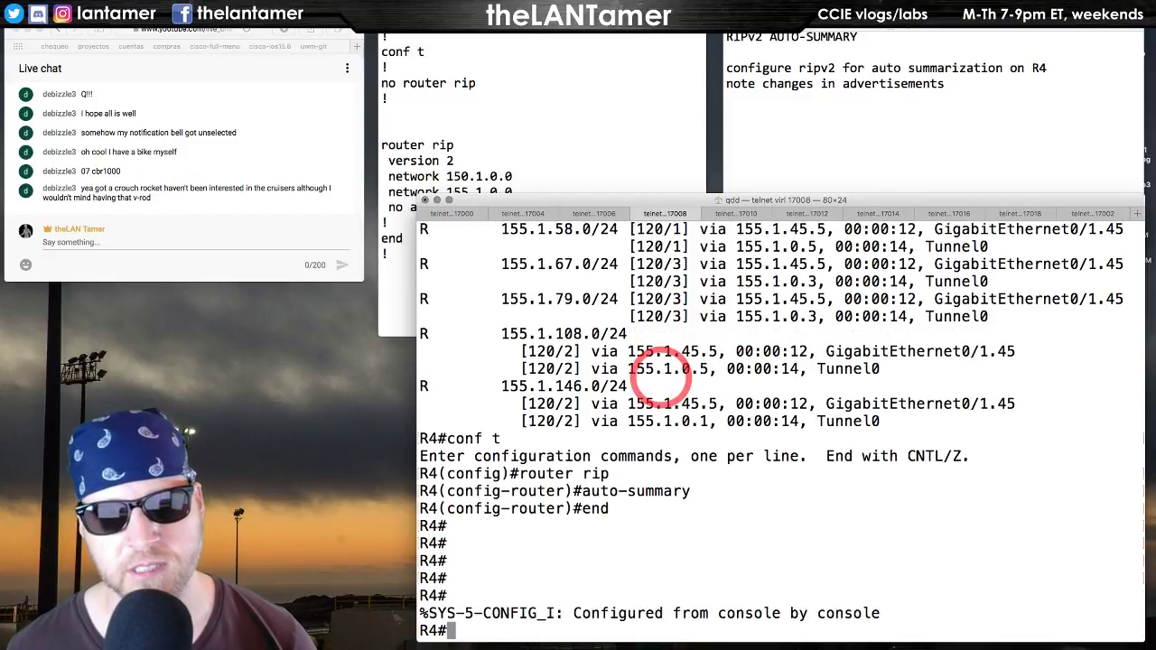
key(Return)
key(Return)
key(Return)
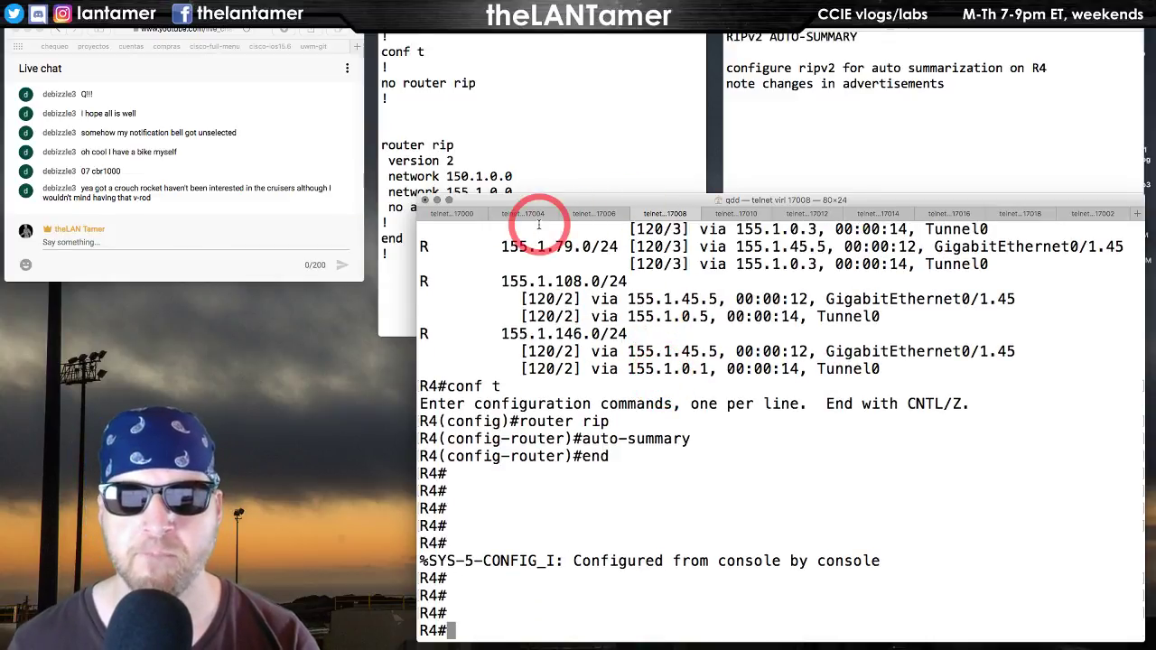
- Copy the RIP reset script from the notes and run it on R1: RIPv2, networks 150.1.0.0 and 155.1.0.0, no auto-summary
click(479, 103)
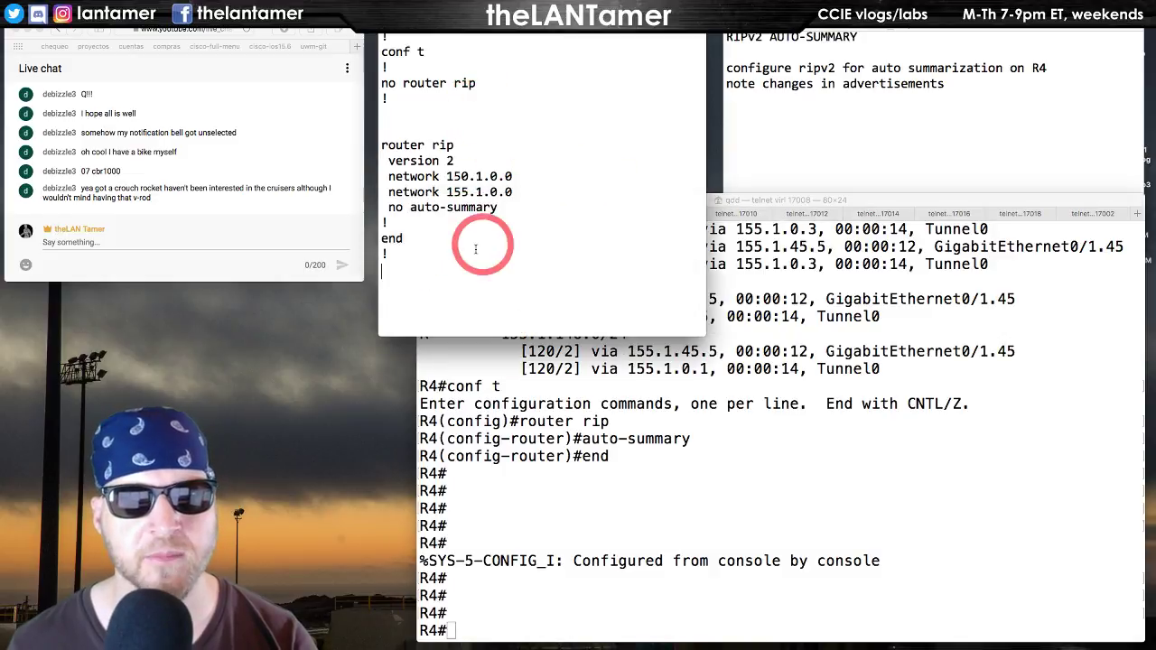
drag(407, 256, 351, 38)
key(super+c)
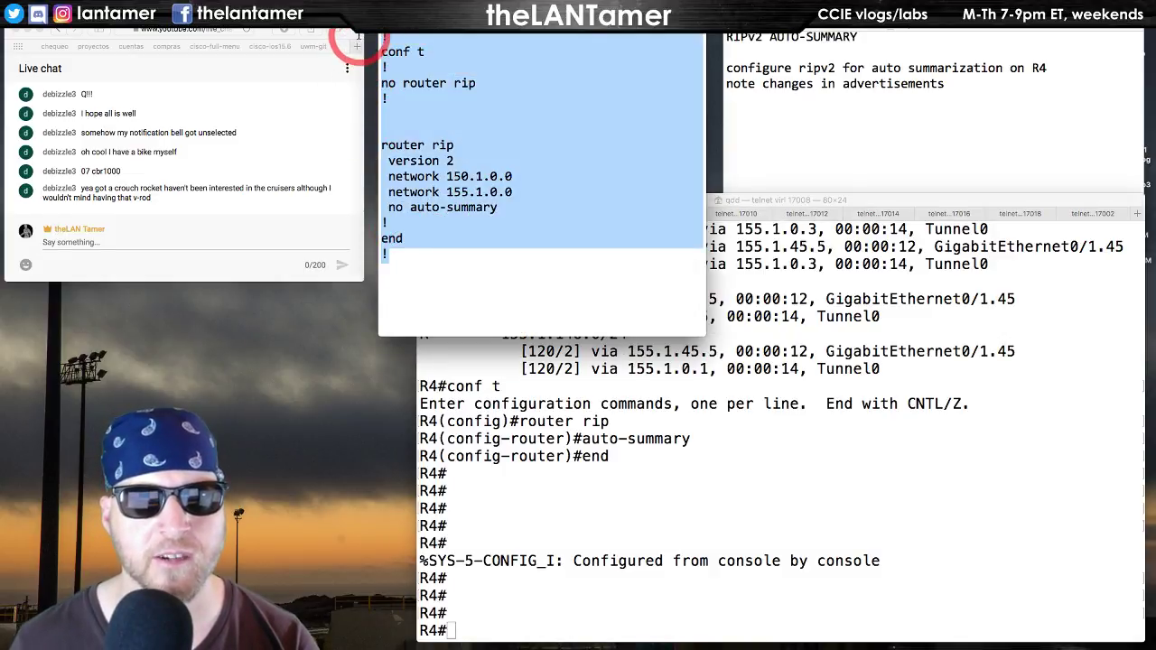
click(571, 447)
click(460, 213)
key(super+v)
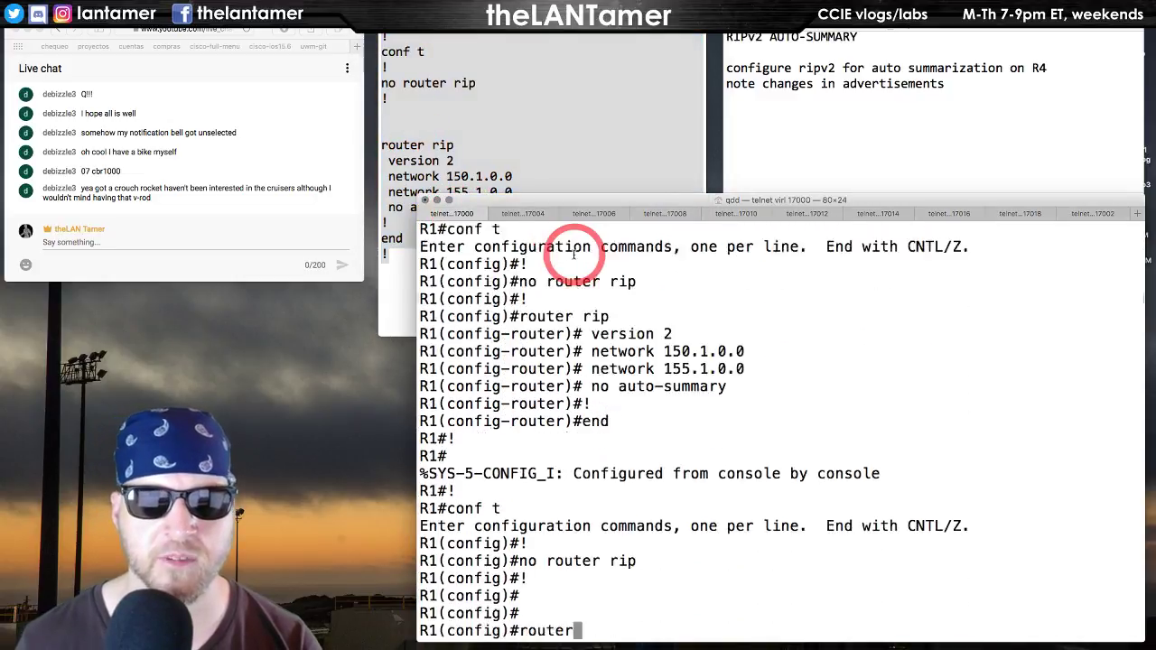
- Run the copied RIP reset script on R2 and R3
key(ctrl+Tab)
key(super+v)
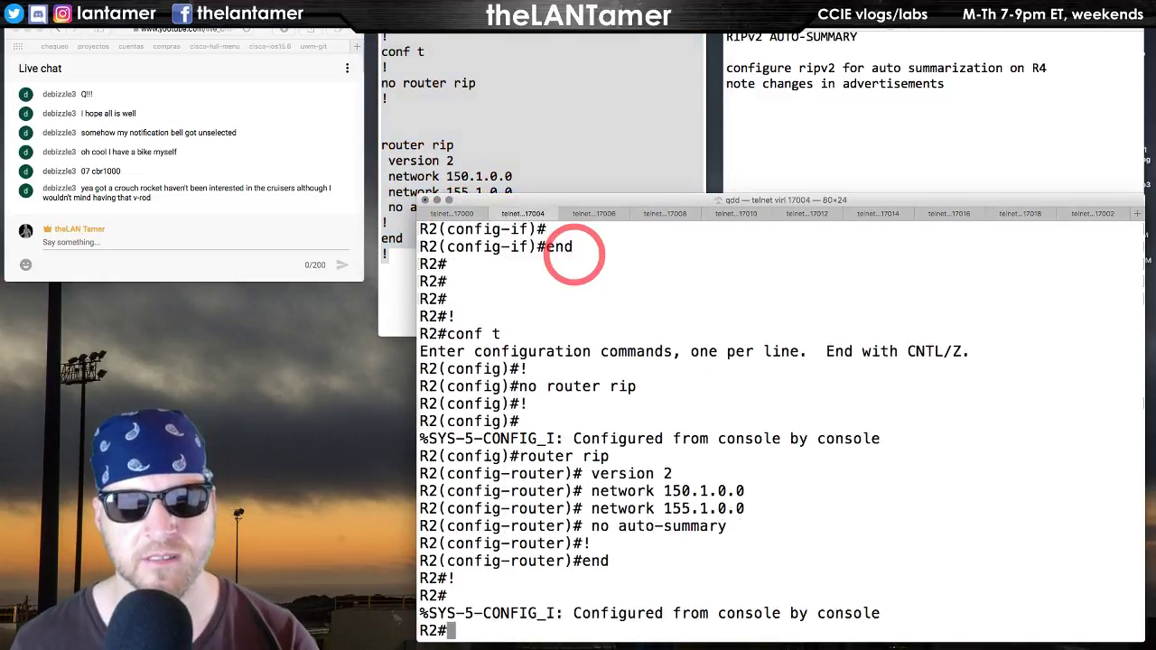
key(super+v)
key(ctrl+Tab)
key(super+v)
key(super+v)
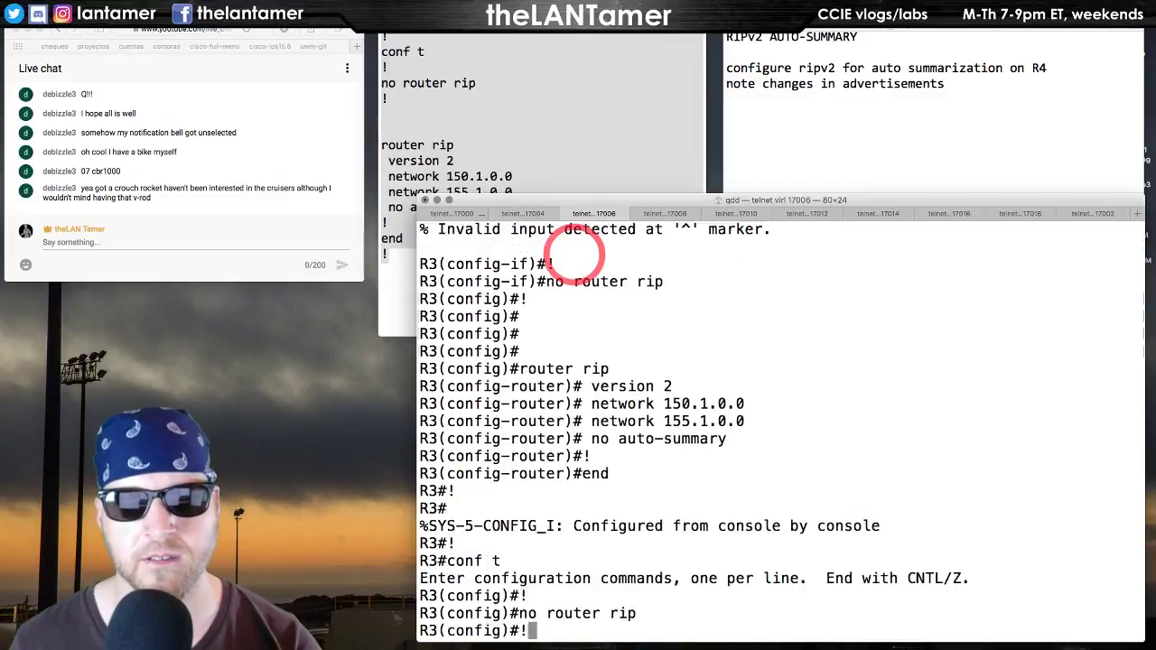
- Skip R4 and run the copied RIP reset script on R5 and R6
key(ctrl+Tab)
key(ctrl+Tab)
key(super+v)
key(super+v)
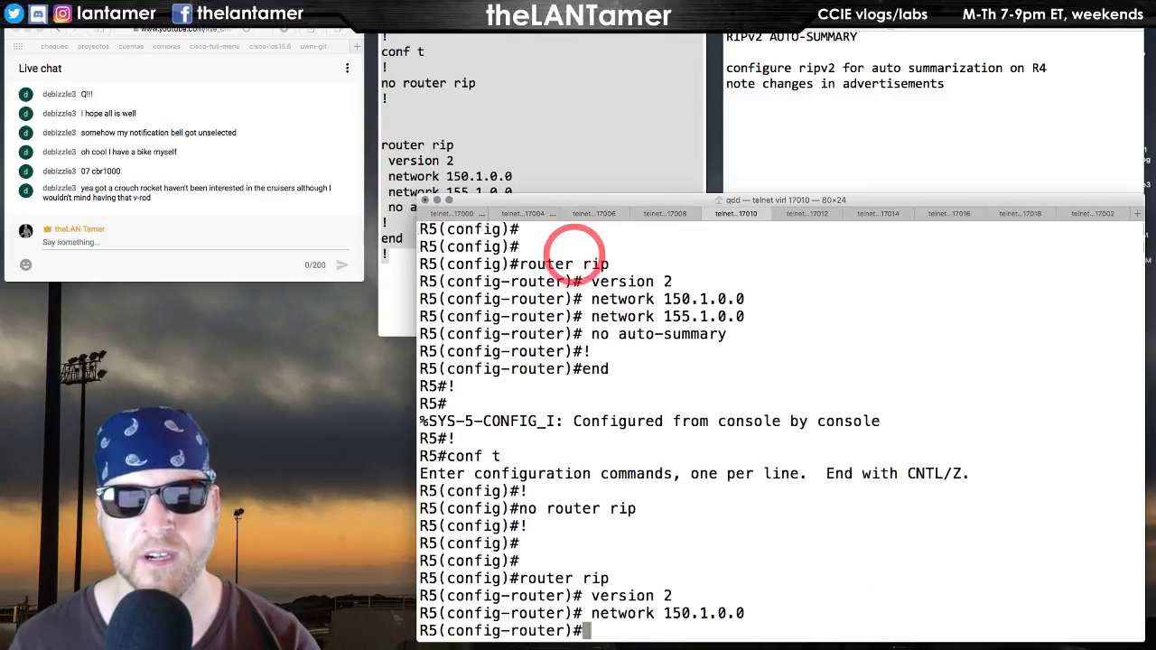
key(ctrl+Tab)
key(super+v)
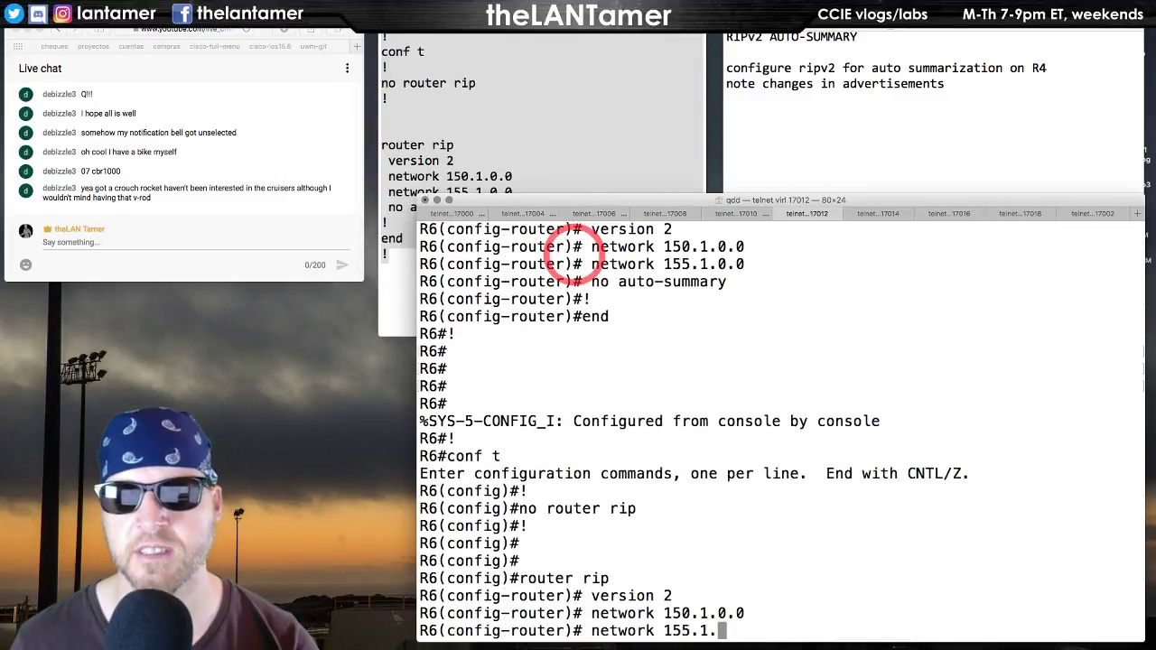
- Run the same script on R7 and R8 to rebuild RIPv2 with networks 150.1.0.0 and 155.1.0.0 and no auto-summary
key(ctrl+Tab)
text(conf t ! no router rip !   router rip  version 2  network 150.1.0.0  network 155.1.0.0  no auto-summary ! end !)
key(ctrl+Tab)
text(conf t ! no router rip !   router rip  version 2  network 150.1.0.0  network 155.1.0.0  no auto-summary ! end !)
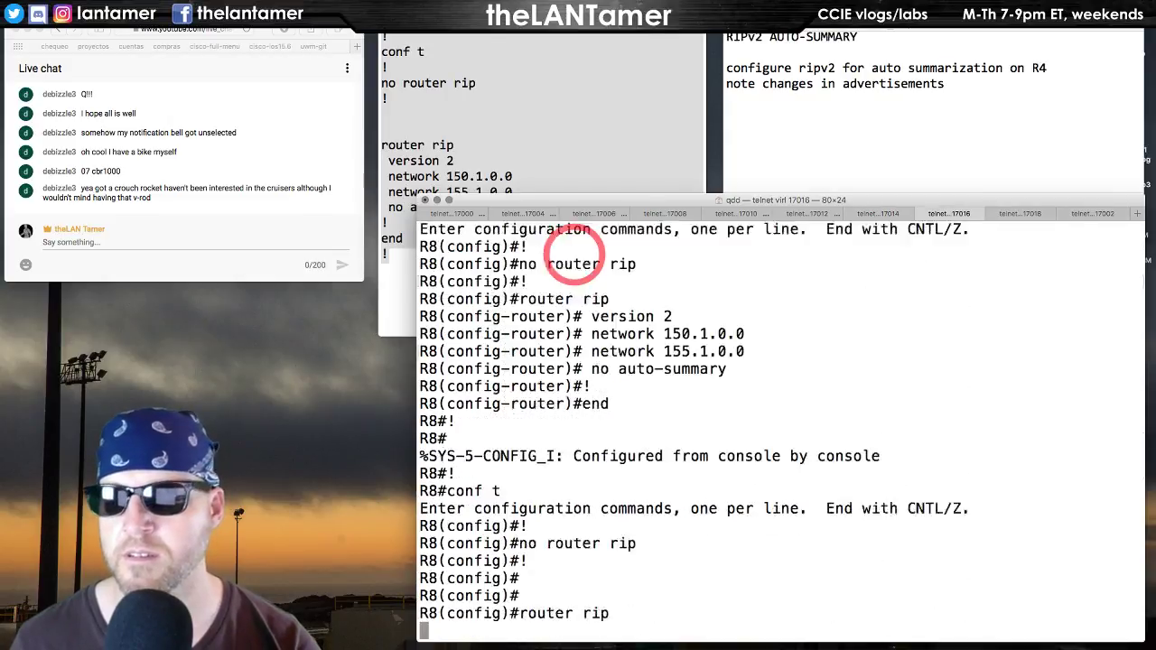
- Run the copied RIP reset script on R9 and R10 to rebuild their RIPv2 processes without auto-summary
key(ctrl+Tab)
text(conf t ! no router rip ! router rip  version 2  network 150.1.0.0  network 155.1.0.0  no auto-summary ! end !)
key(ctrl+Tab)
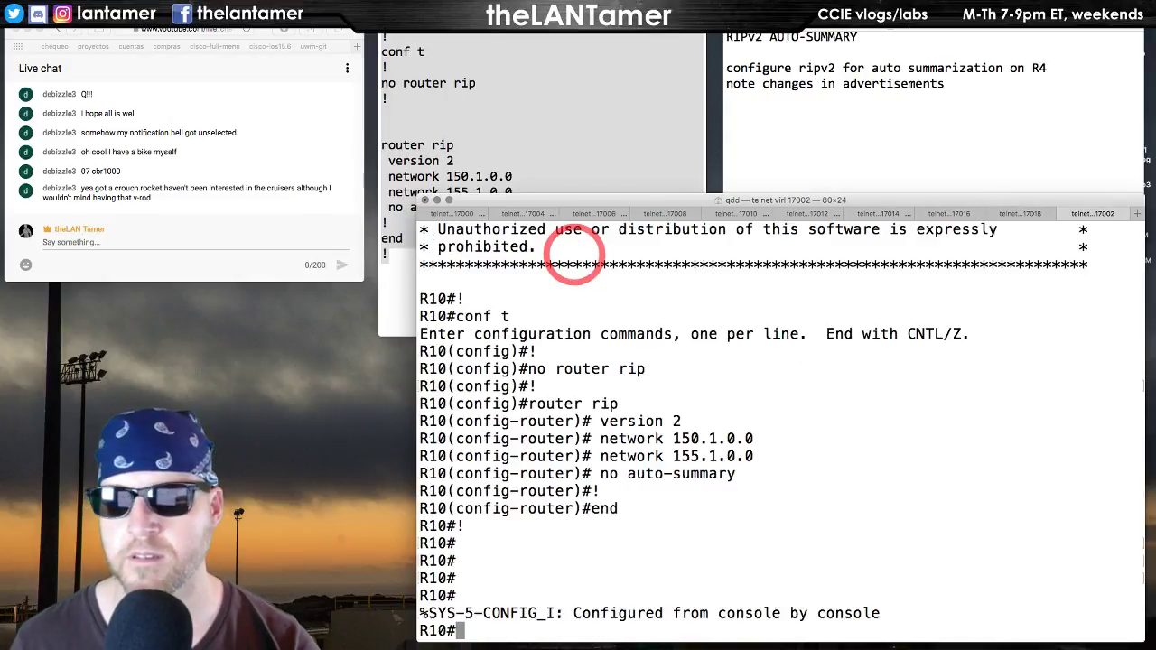
text(conf t ! no router rip ! router rip  version 2  network 150.1.0.0  network 155.1.0.0  no auto-summary ! end !)
- Go to R5's console and display its full list of RIP routes with show ip route rip
key(ctrl+Tab)
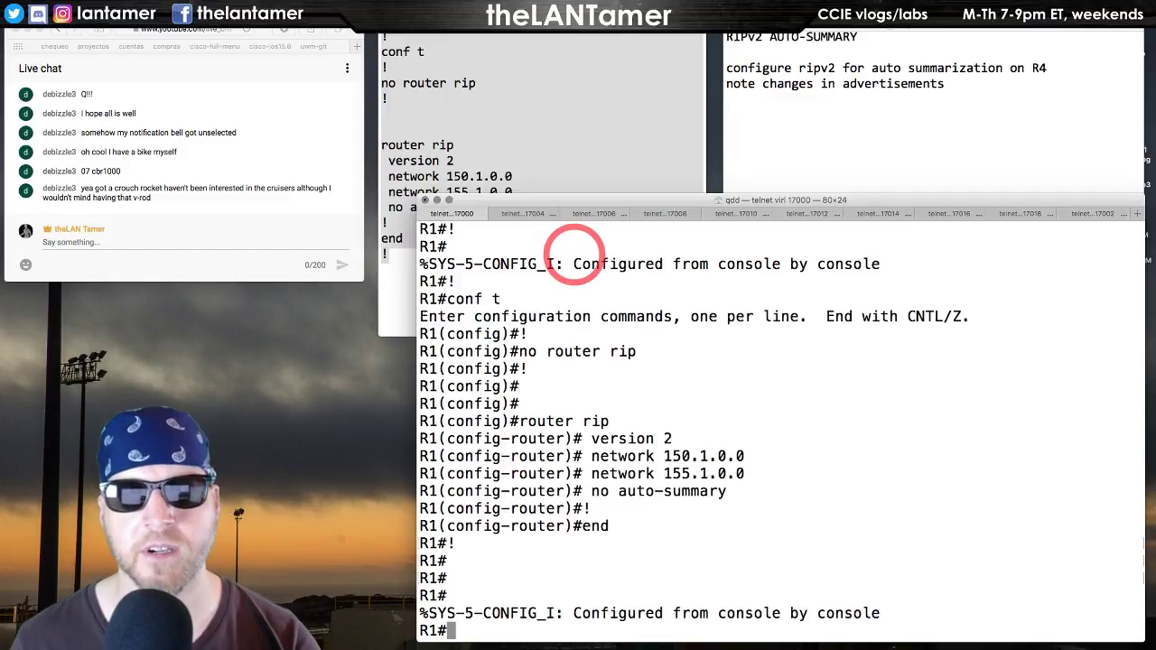
key(ctrl+Tab)
key(ctrl+Tab)
key(ctrl+Tab)
key(ctrl+Tab)
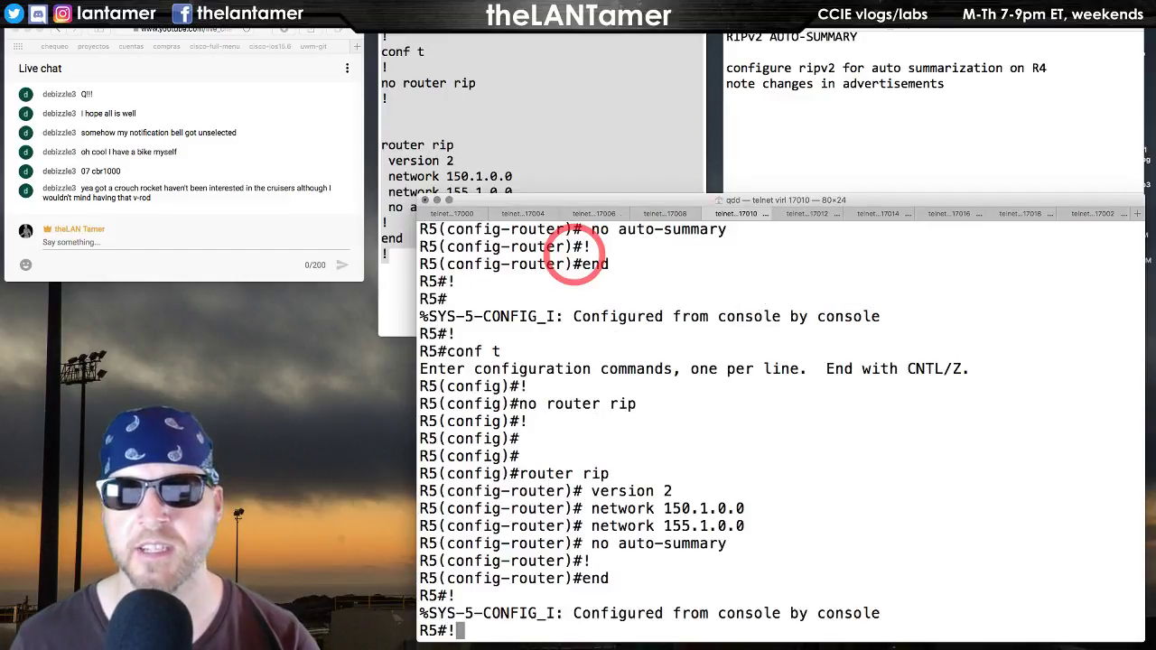
key(Return)
key(Return)
key(Return)
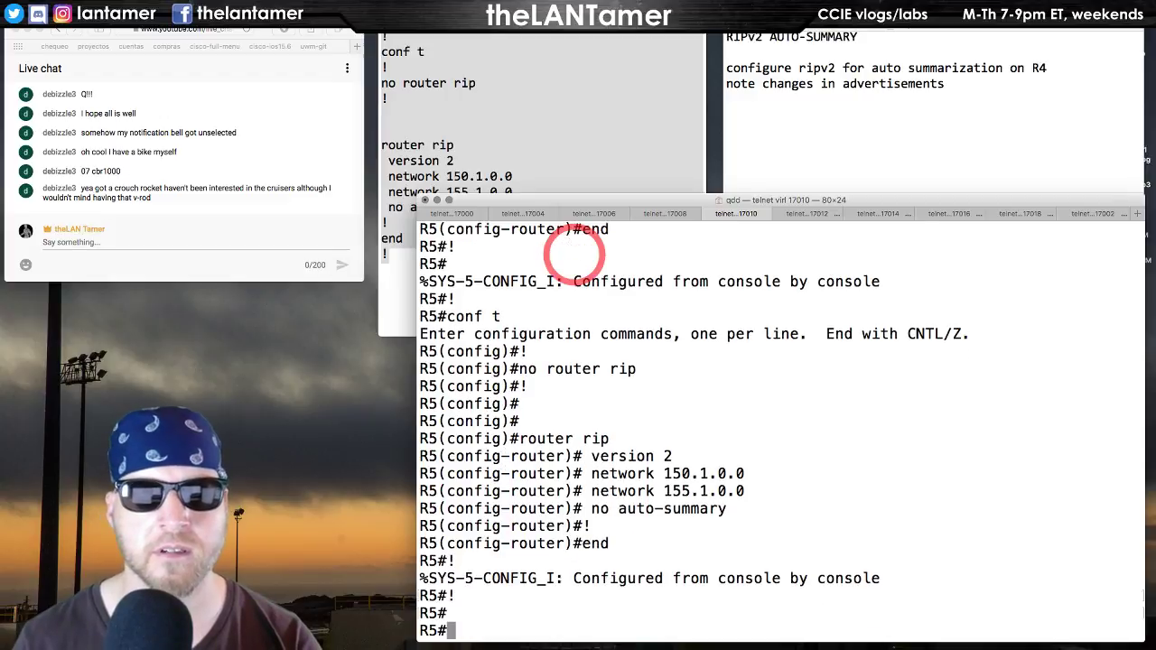
text(sh)
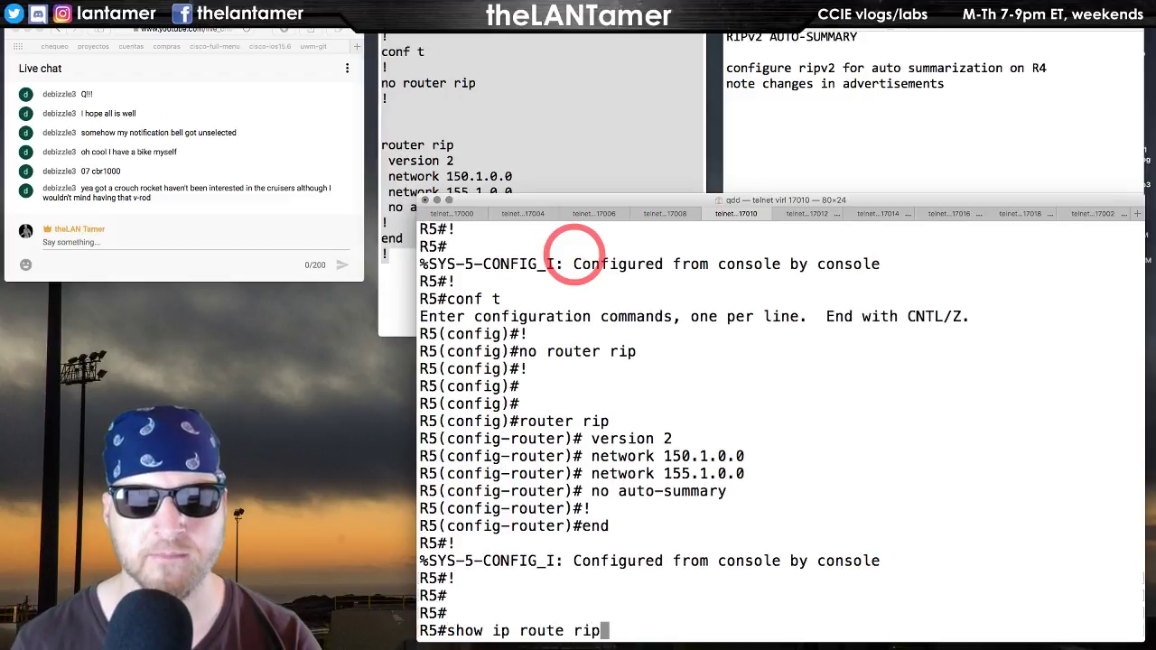
text(ow ip route rip)
key(Return)
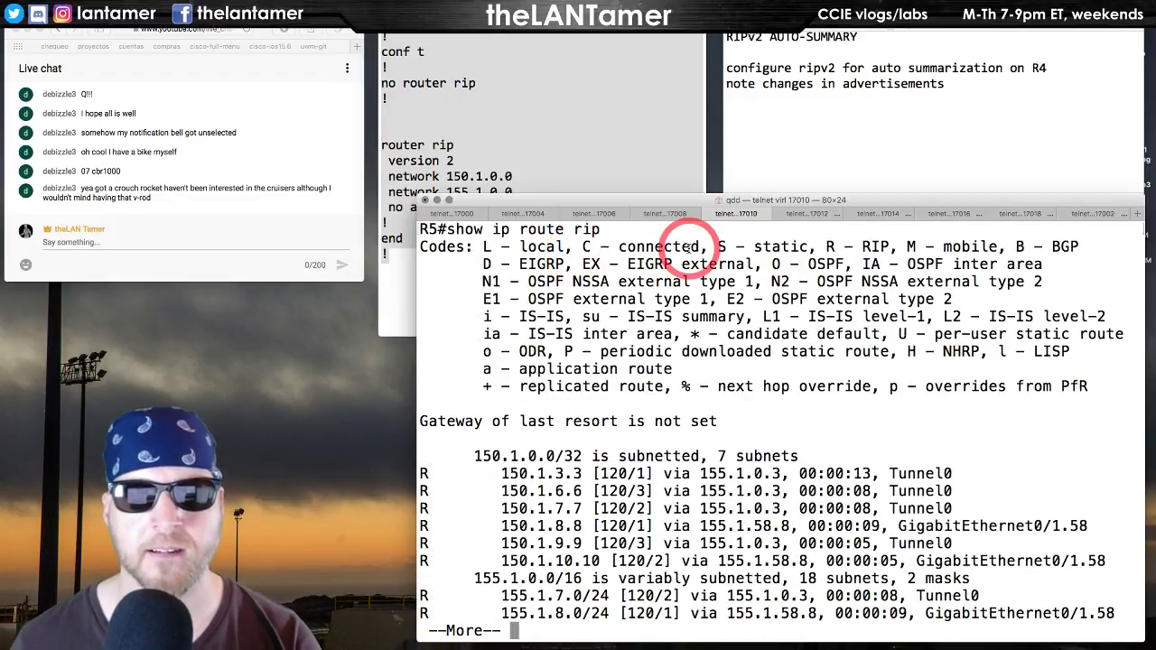
key(space)
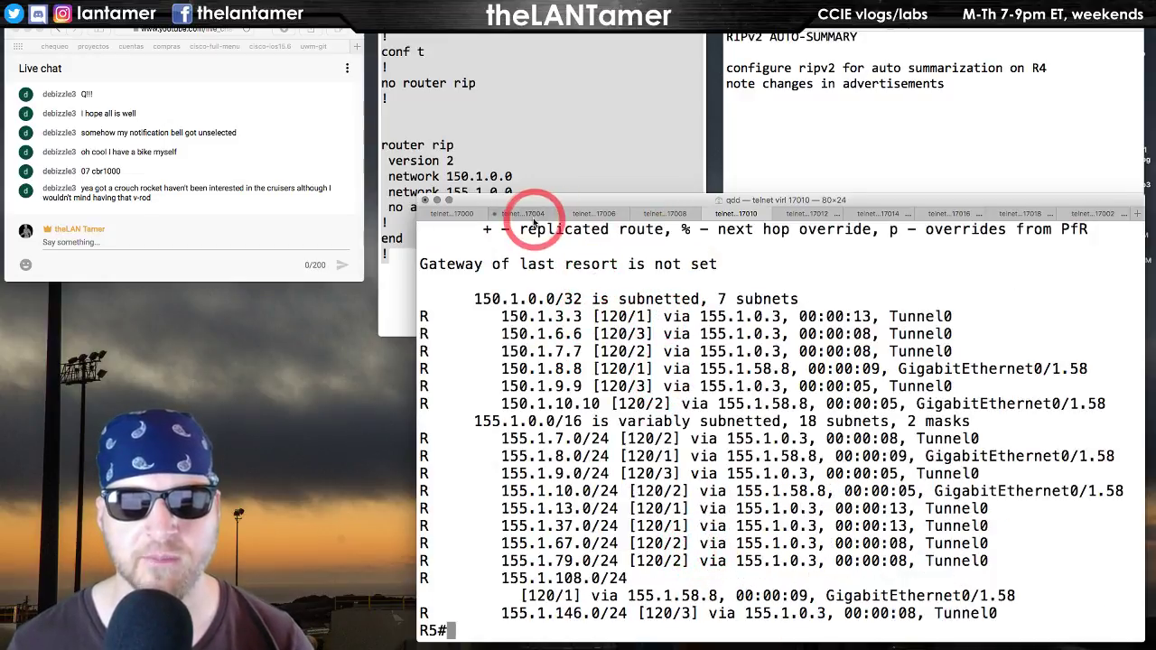
- Check R2's console, then rerun show ip route rip on R5 and compare its output with the earlier table
click(535, 214)
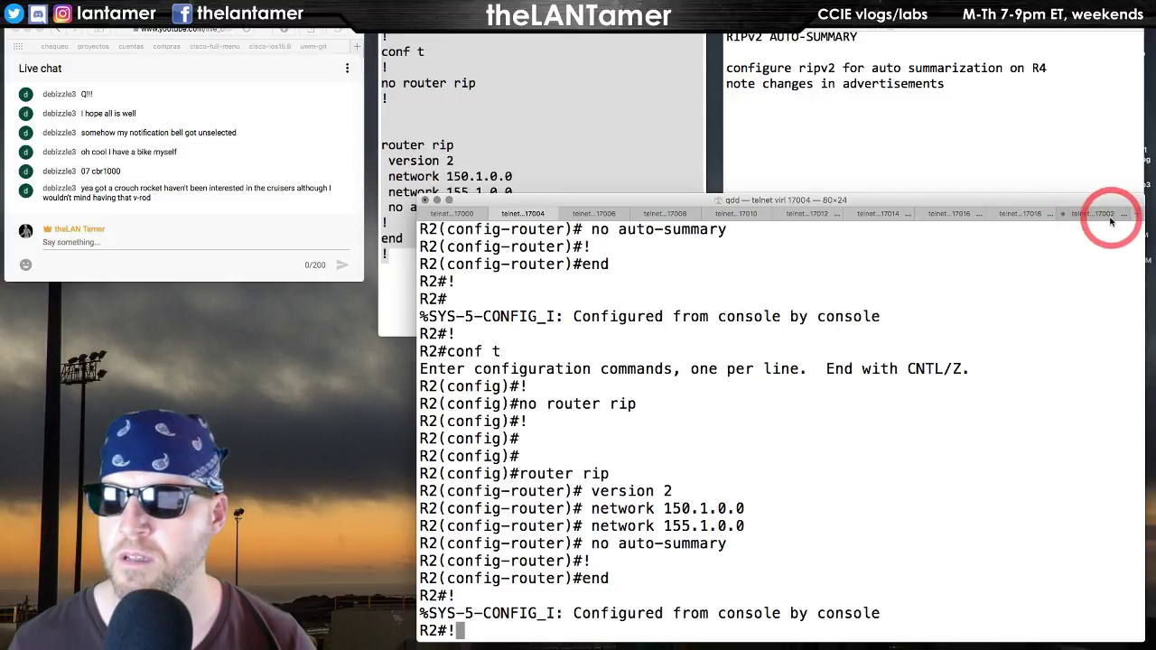
click(738, 214)
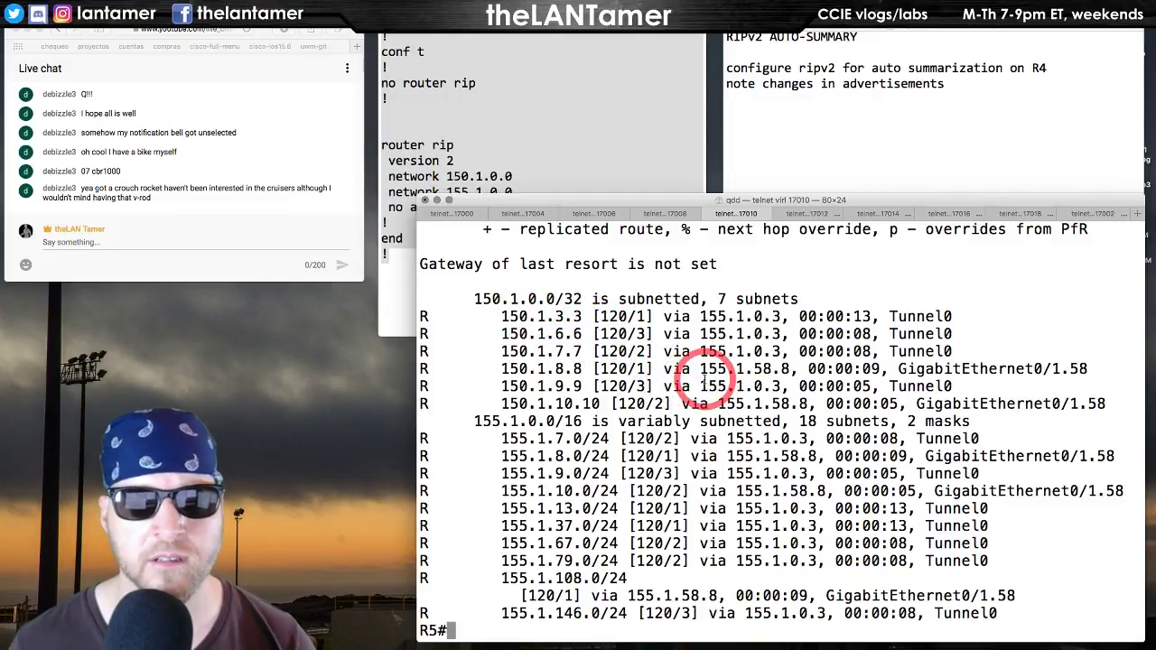
text(show ip route rip)
key(Return)
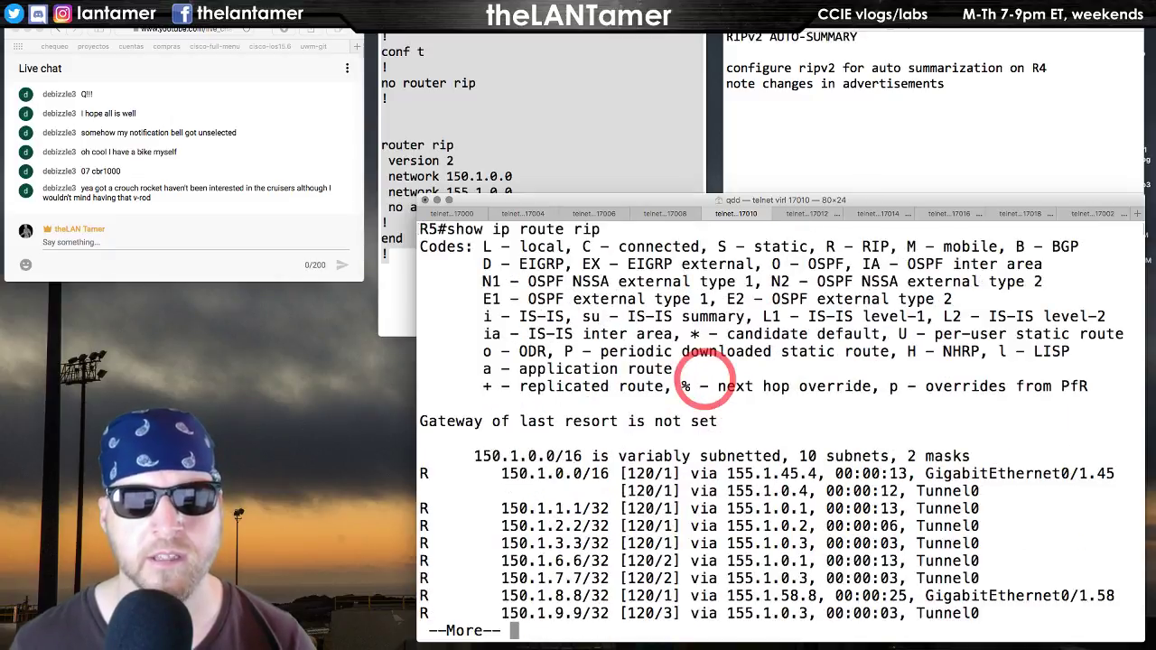
key(space)
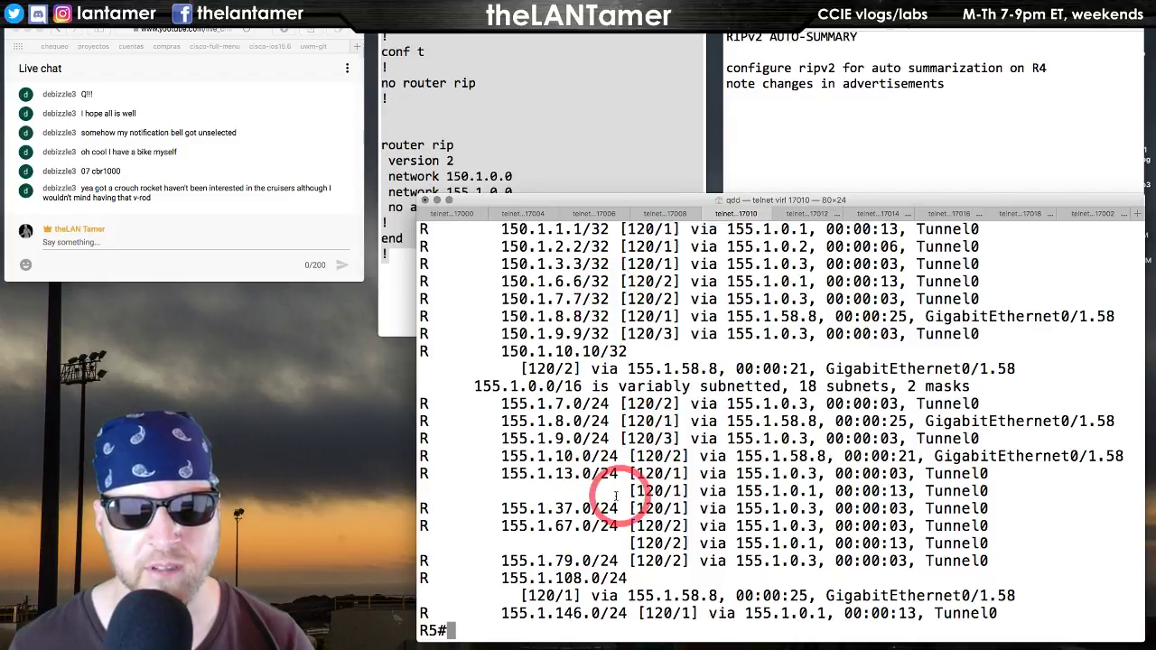
scroll(647, 459, up, 2)
scroll(646, 459, up, 5)
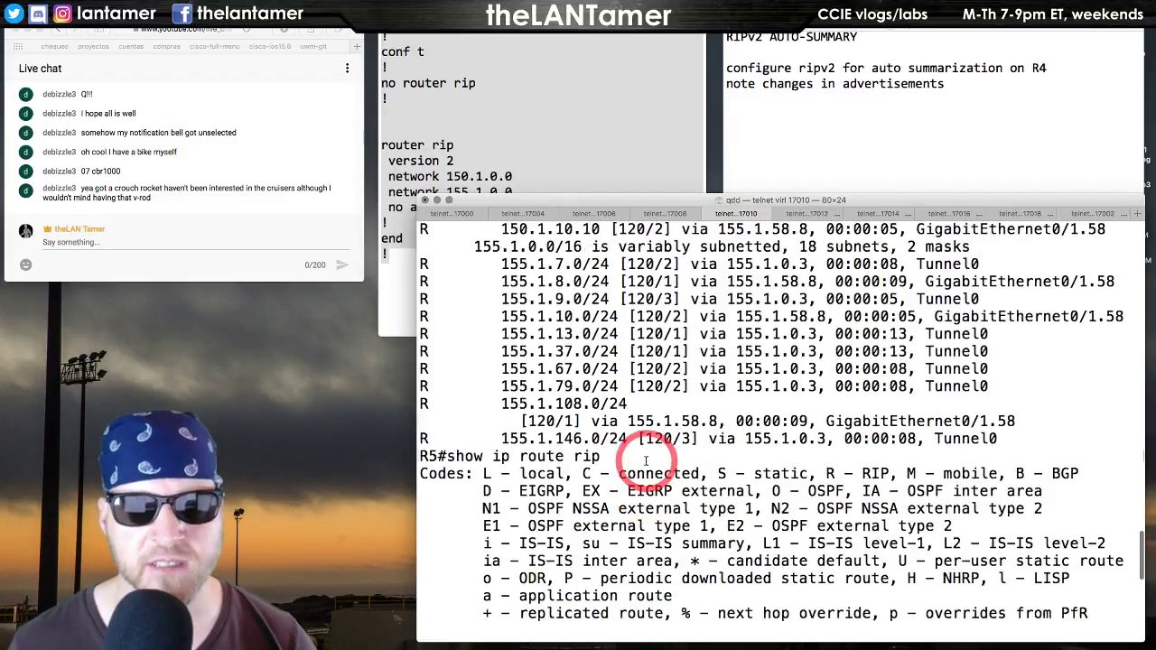
scroll(645, 461, down, 2)
scroll(647, 463, down, 6)
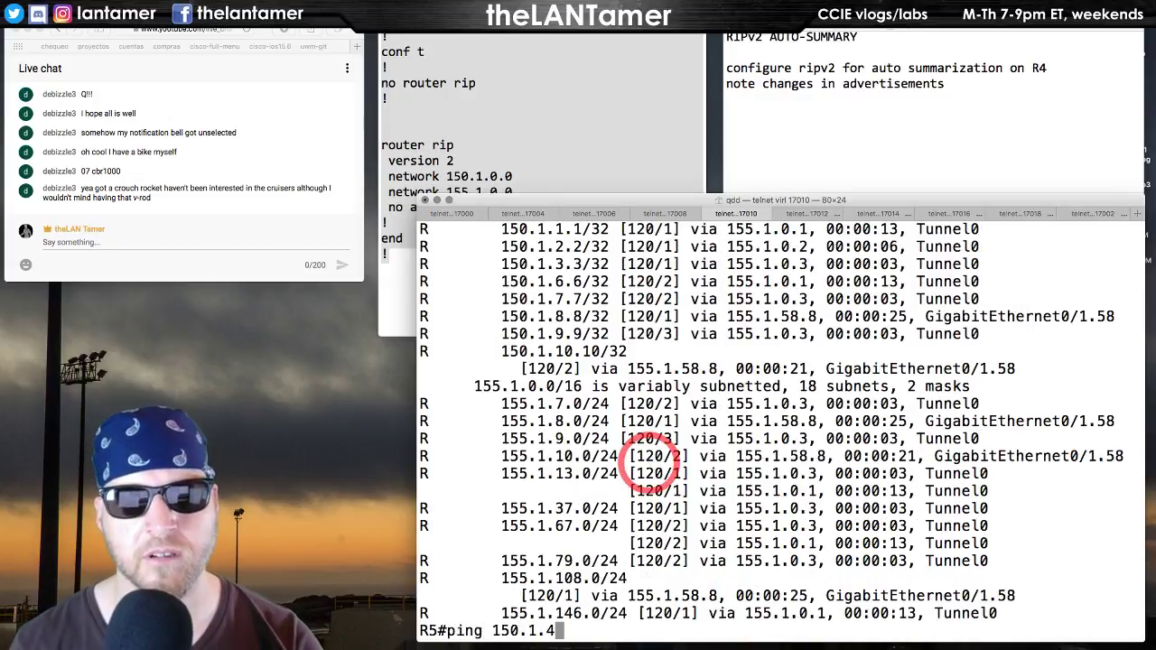
- Ping R4's loopback 150.1.4.4 from R5 several times to test reachability
text(.4)
key(Return)
key(Return)
key(Return)
key(Return)
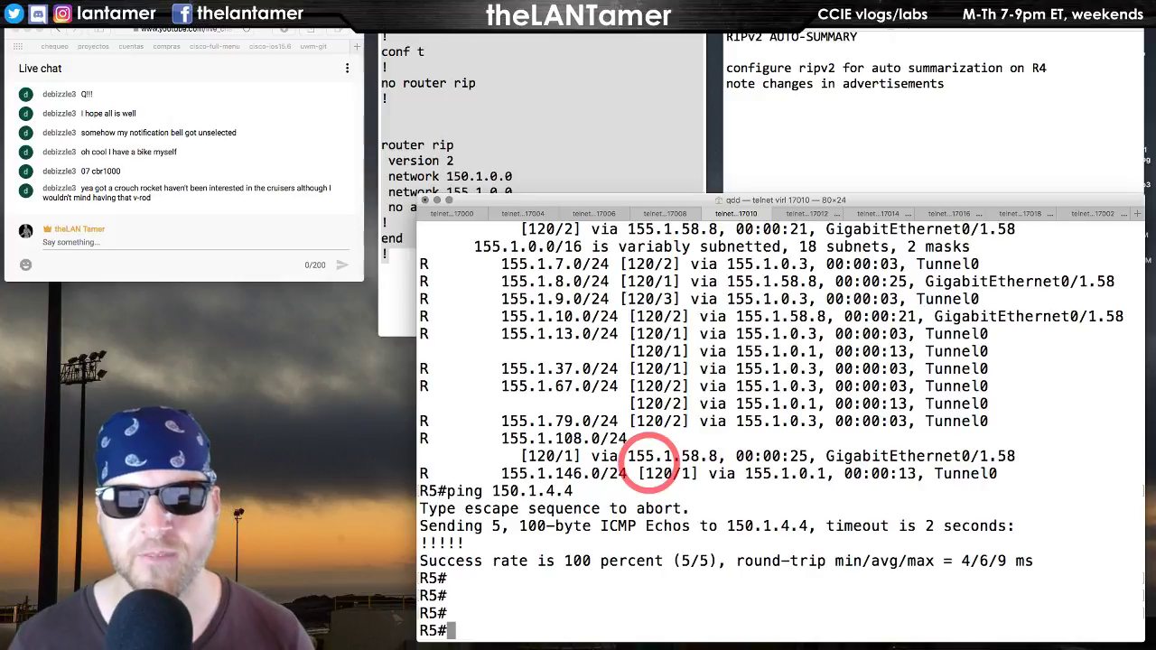
key(Up)
key(Return)
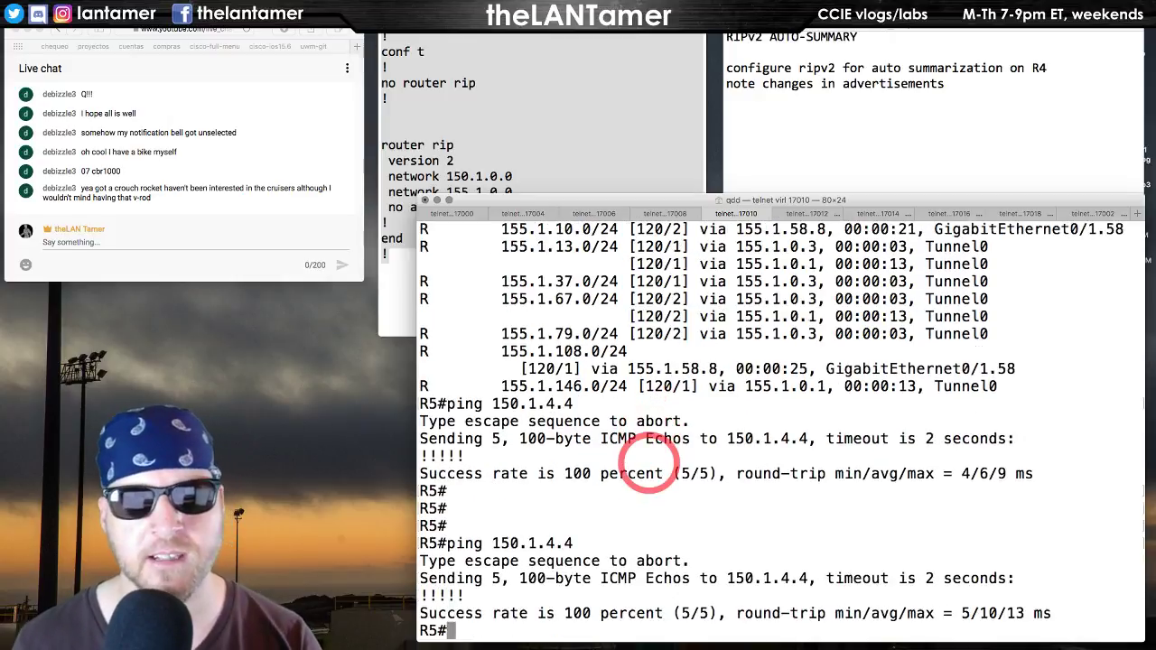
key(Return)
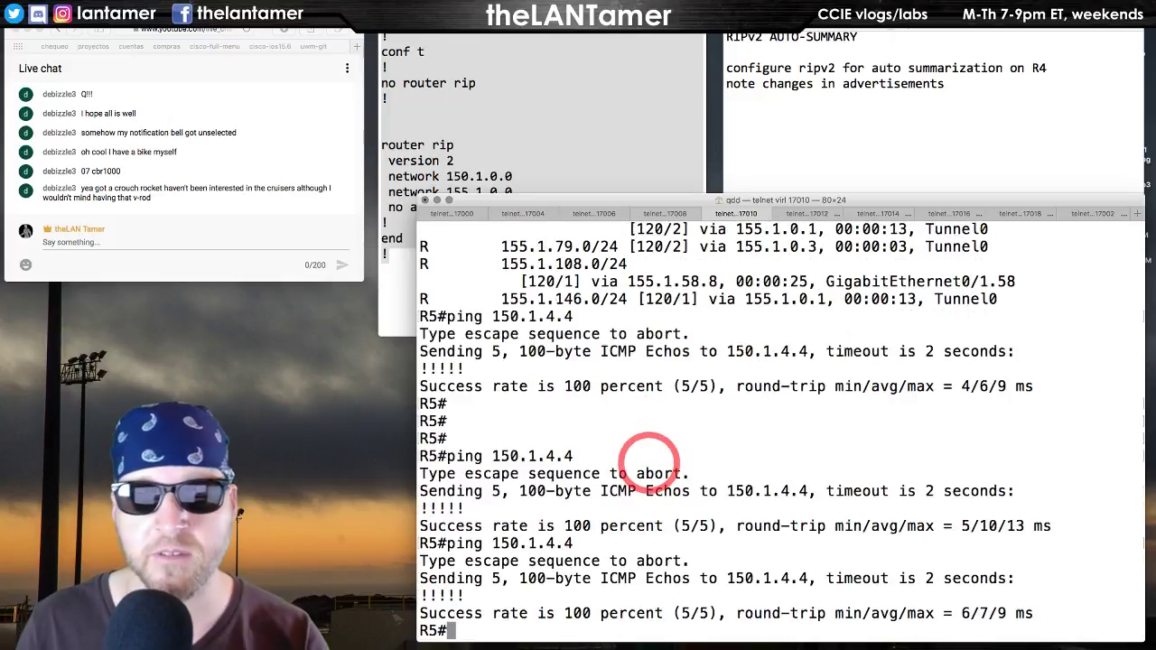
key(Return)
key(Return)
key(Return)
key(Return)
key(Return)
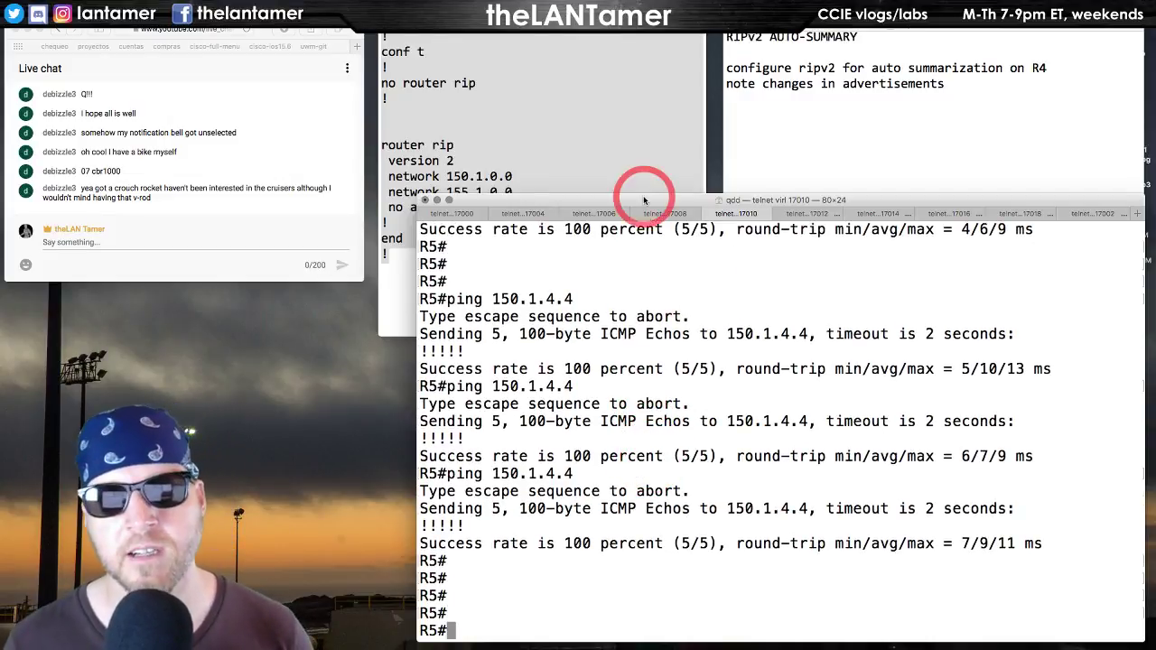
- Ping 150.1.4.4 from R6
click(806, 215)
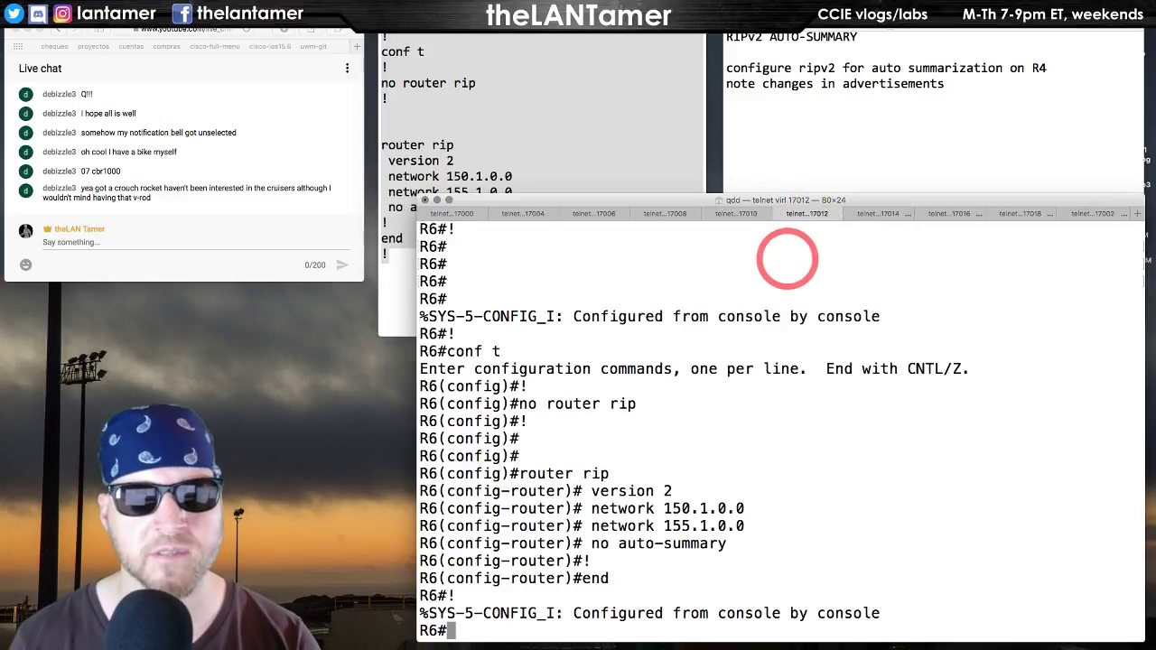
key(Return)
key(Return)
key(Return)
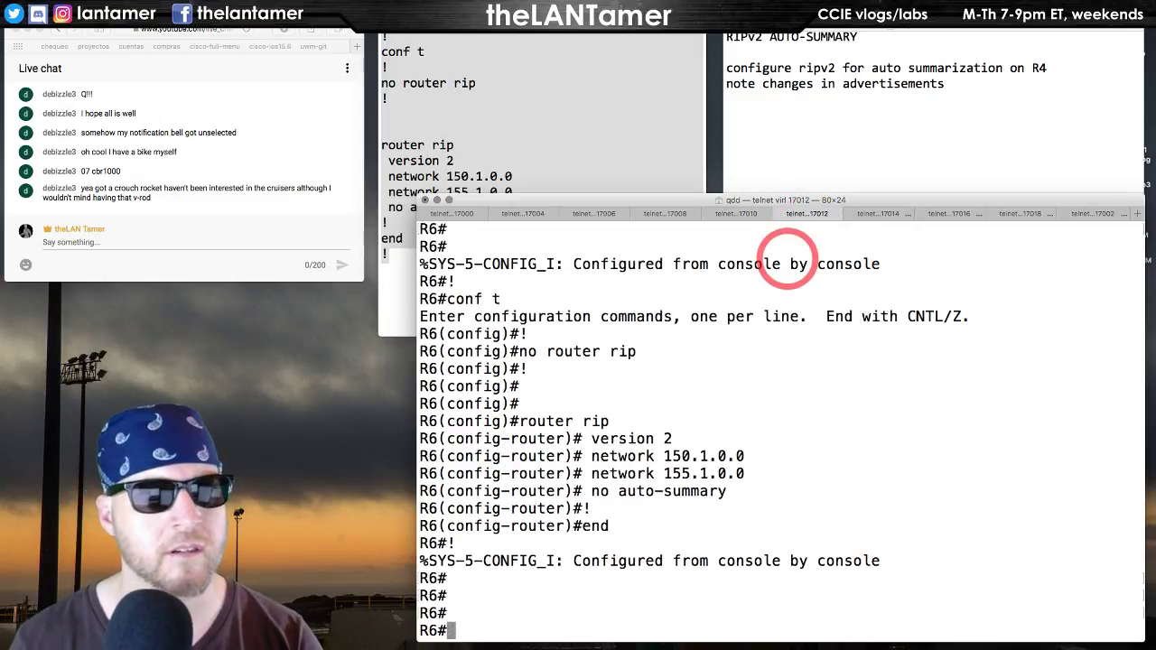
text(ping 150.1.4.4)
key(Return)
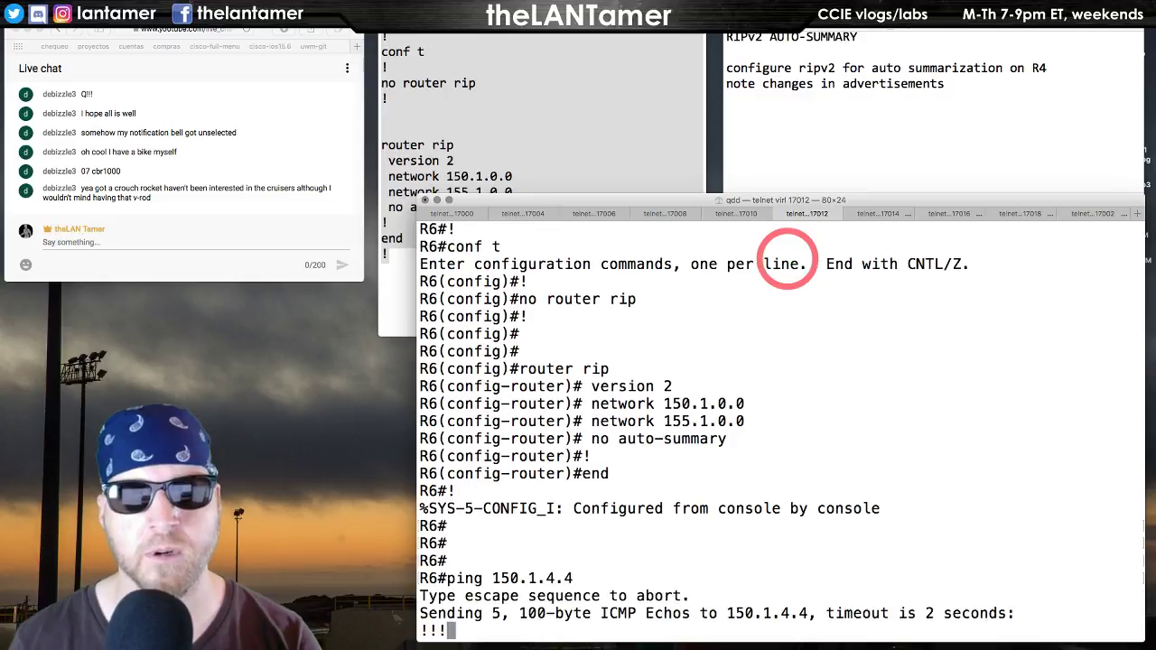
key(Return)
key(Return)
key(Return)
key(Return)
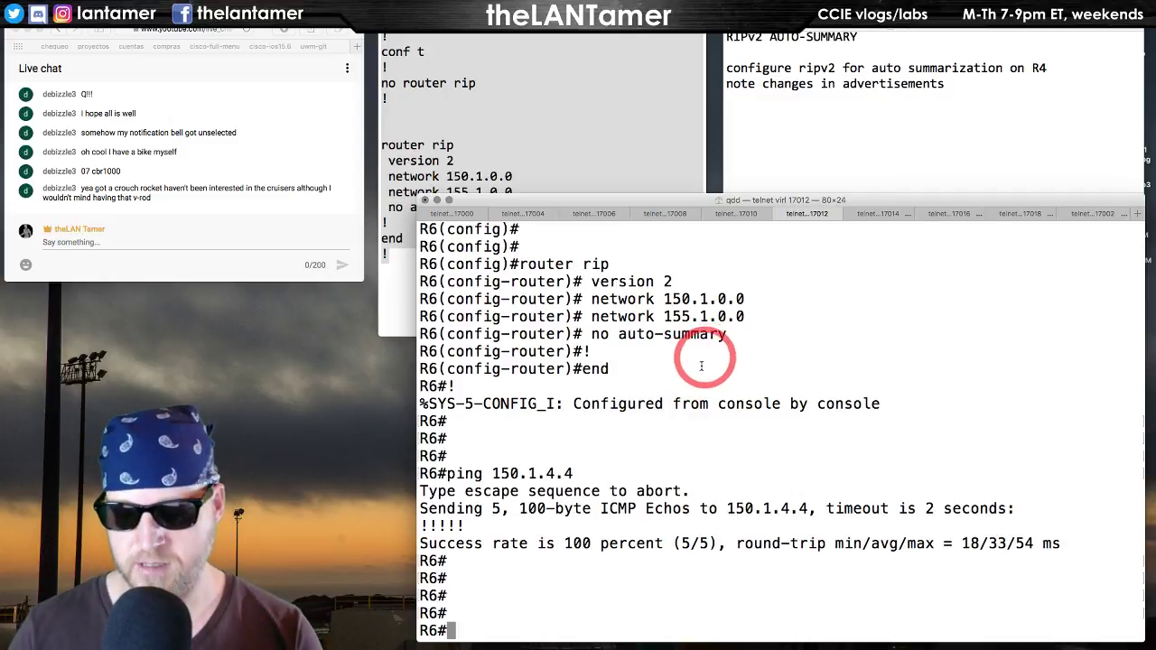
- From R1's console, ping 150.1.4.4 and 150.1.6.6 to test reachability of R4's and R6's loopbacks
click(456, 213)
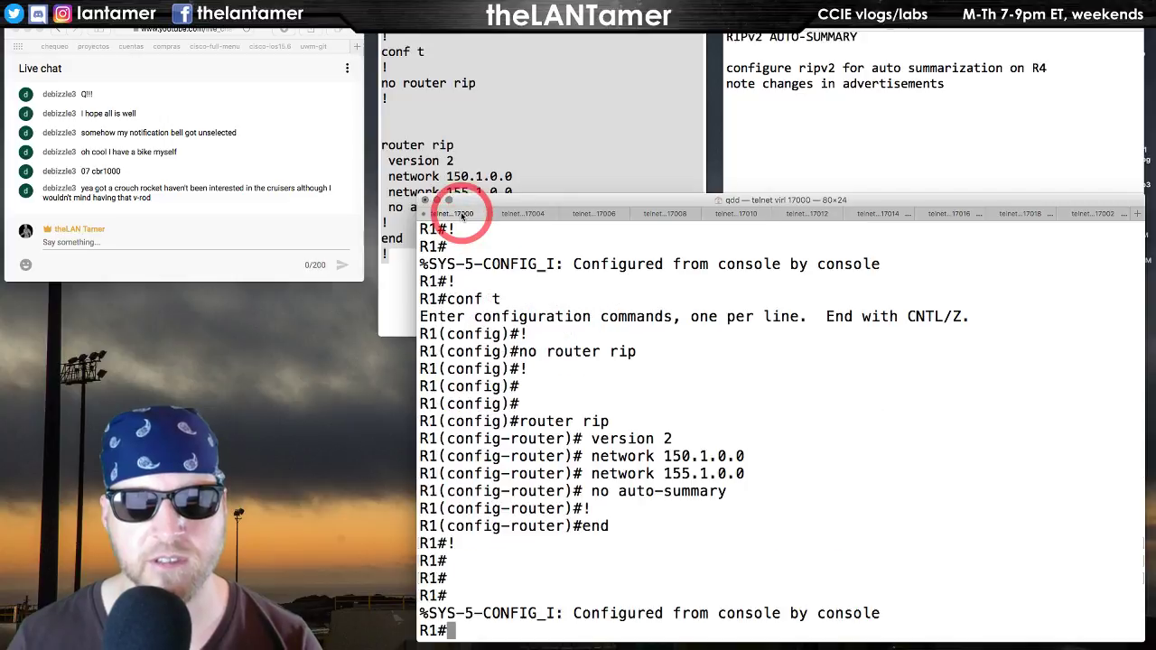
click(798, 144)
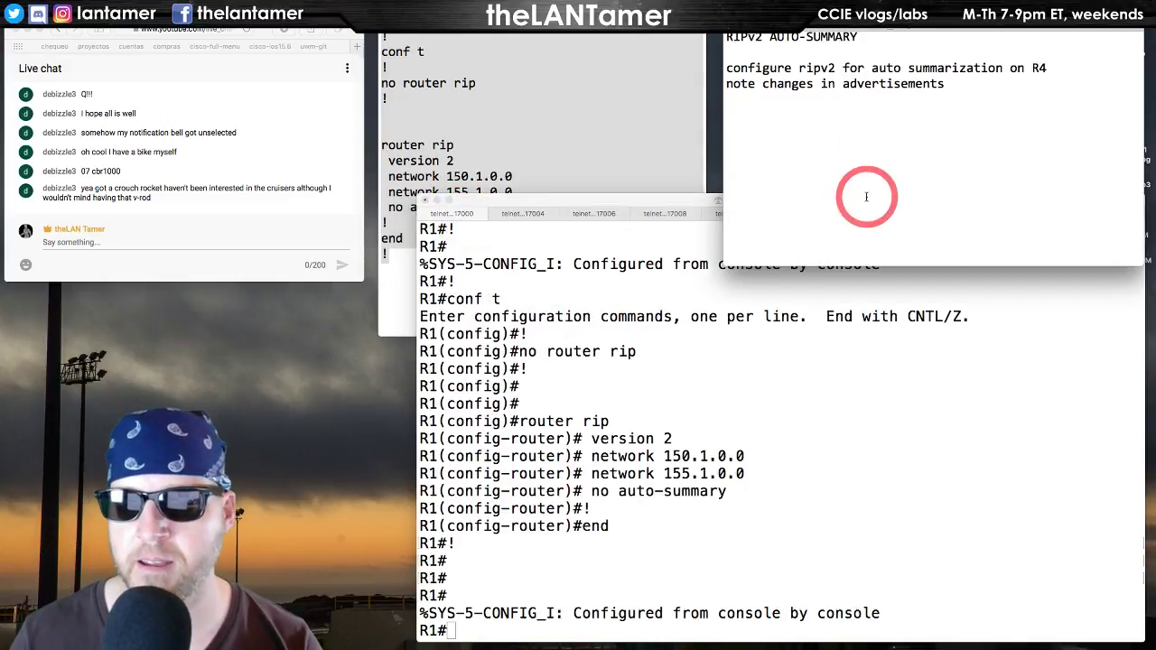
click(603, 141)
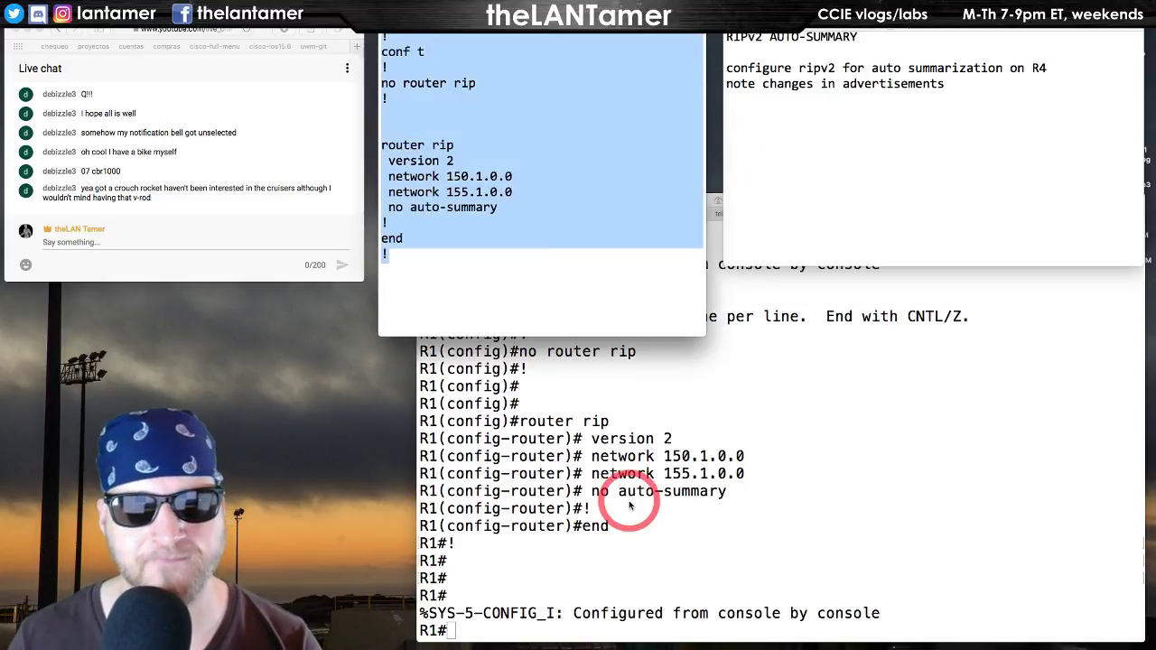
click(617, 501)
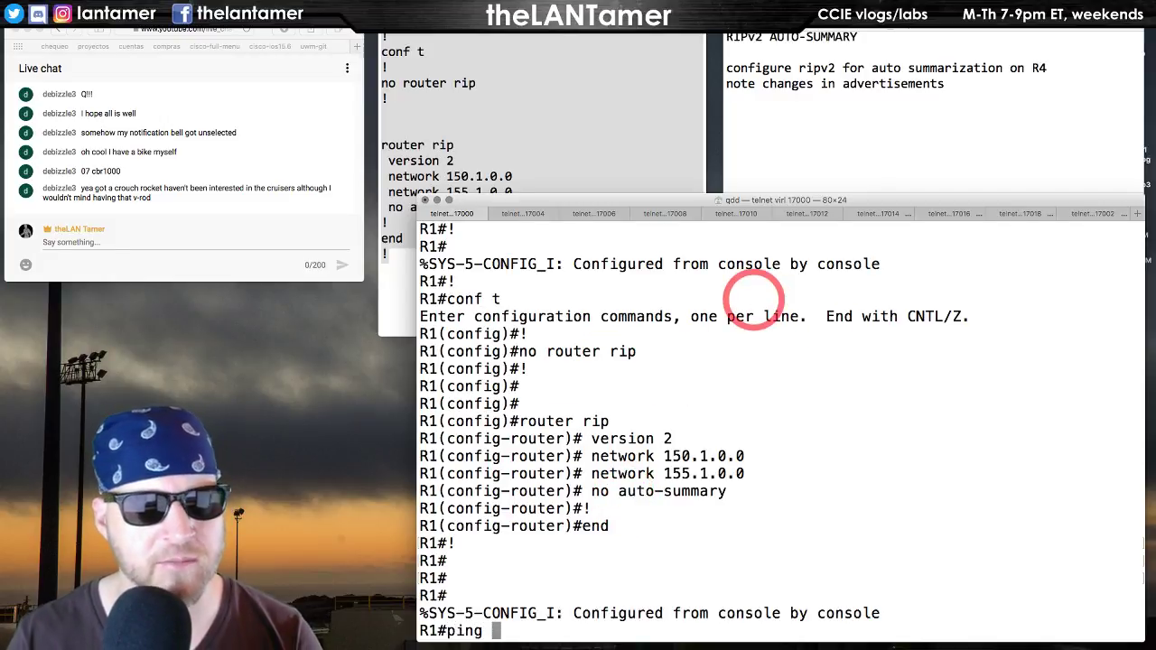
text(ping 150.1.4.4)
key(Return)
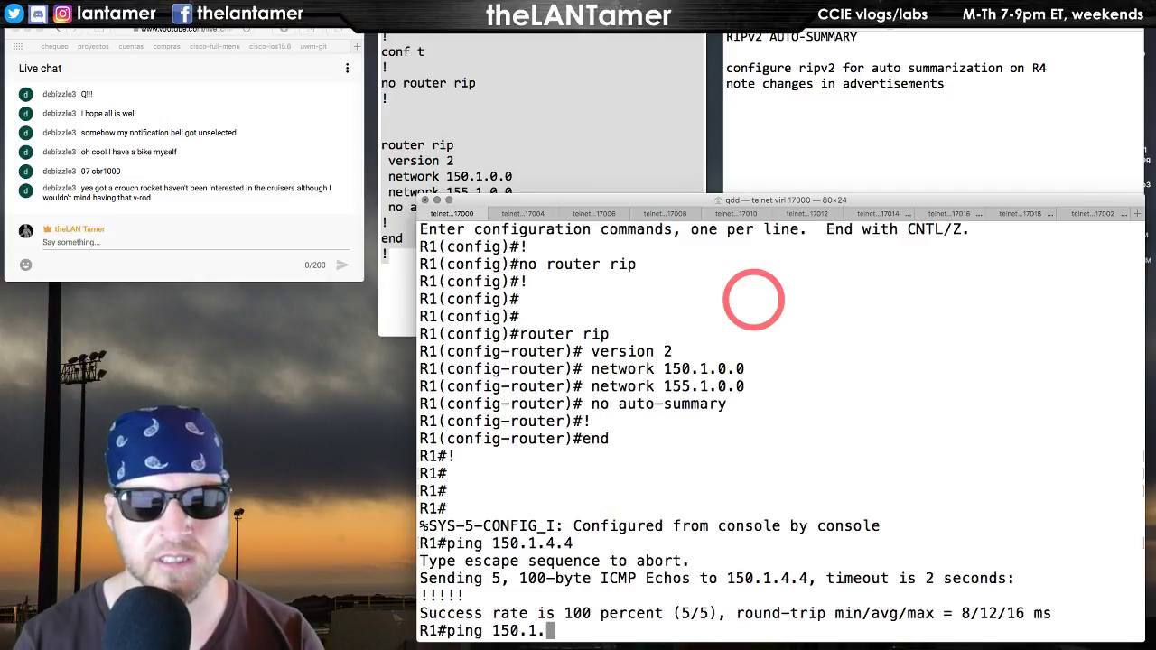
text(ping 150.1.6.6)
key(Return)
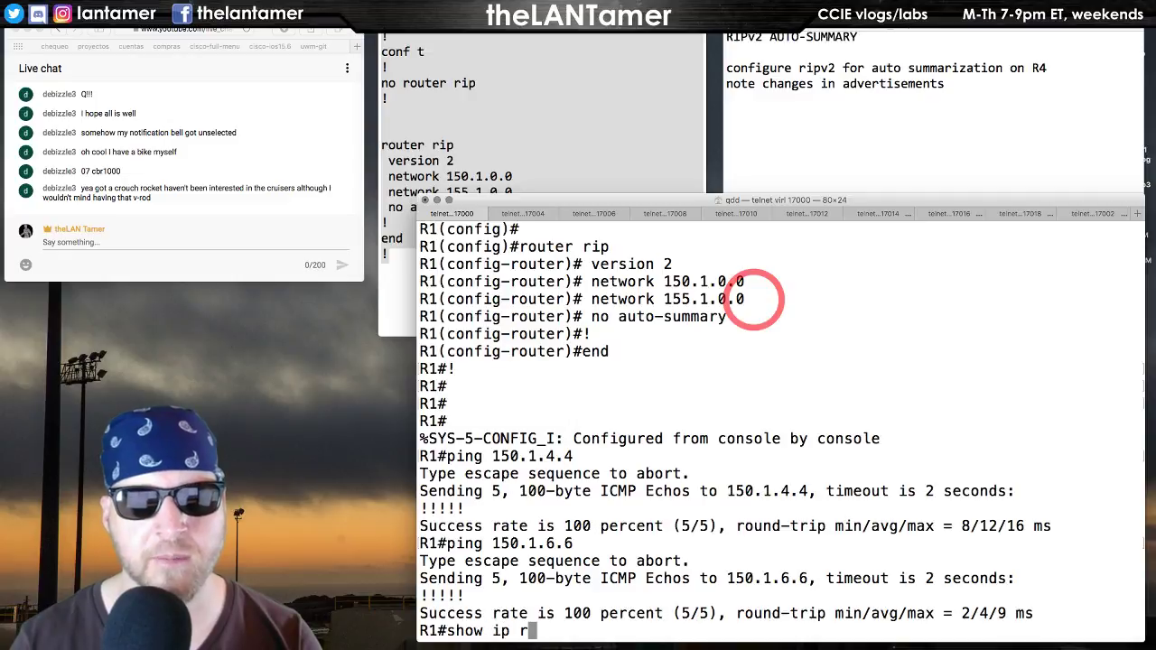
- Display R1's complete RIP routing table with show ip route rip
text(show ip route rip)
key(Return)
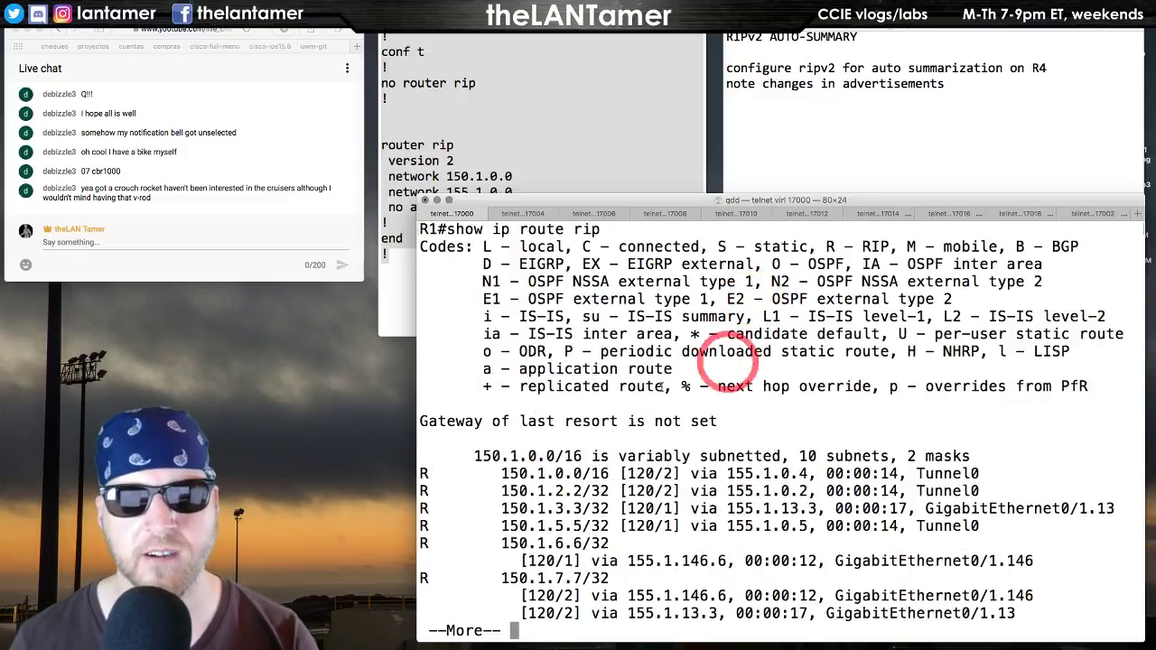
key(space)
key(q)
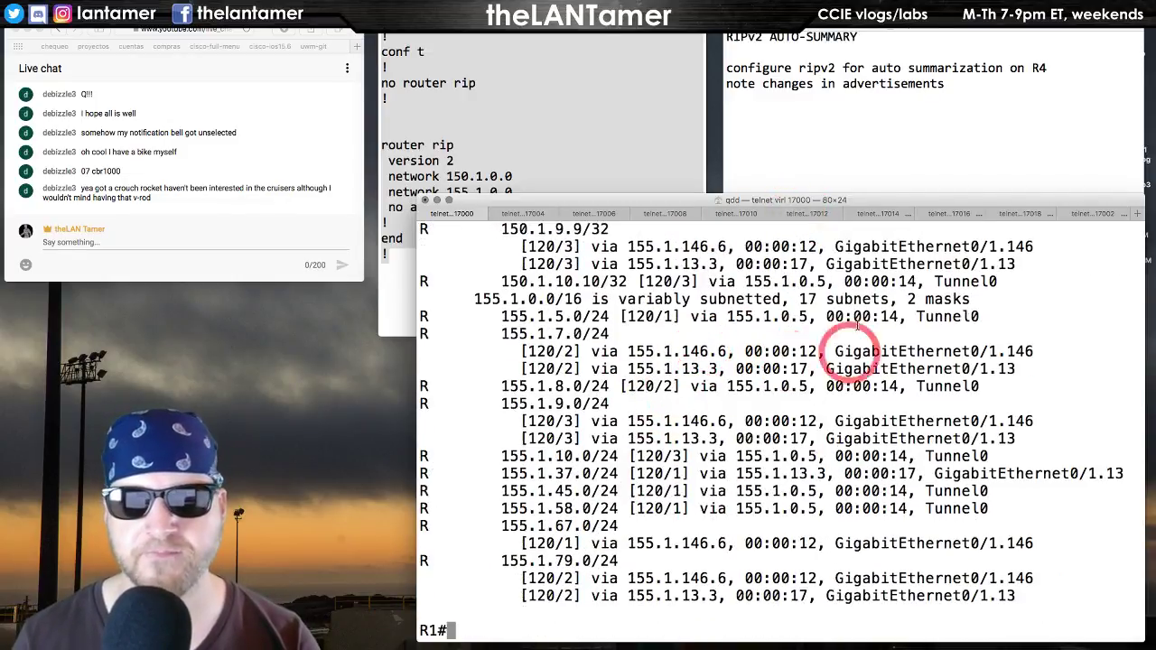
- On R6, enable auto-summary under router rip and return to privileged EXEC mode
click(806, 213)
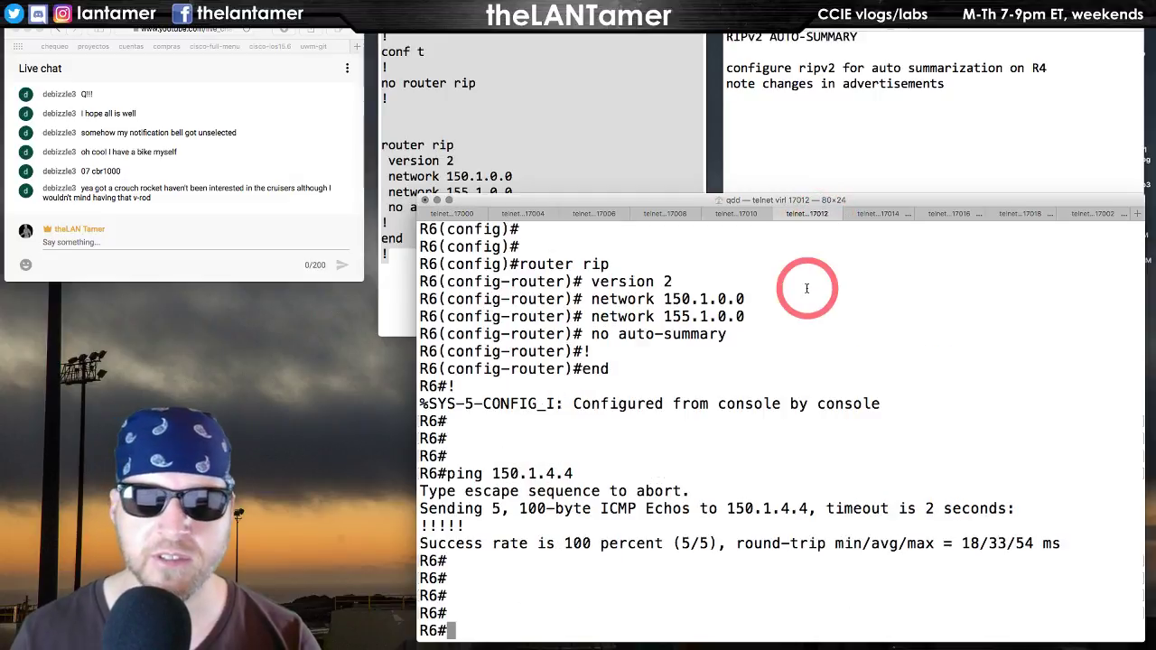
text(conf t)
key(Return)
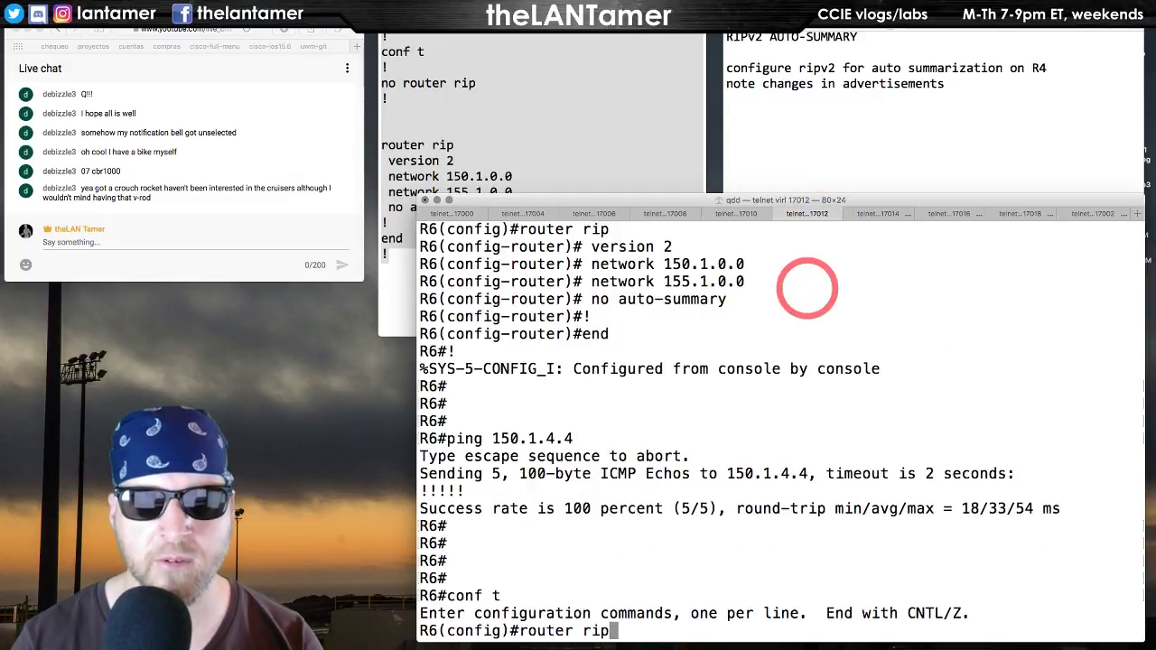
text(router rip)
key(Return)
text(auto)
key(Tab)
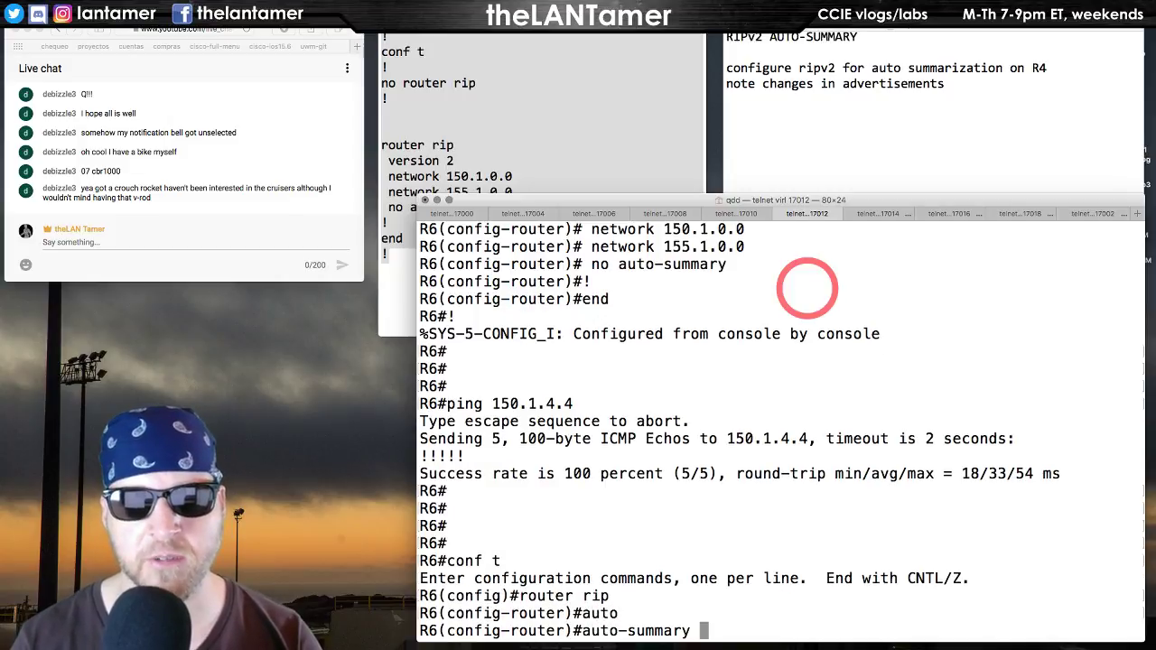
key(Return)
text(end)
key(Return)
key(Return)
key(Return)
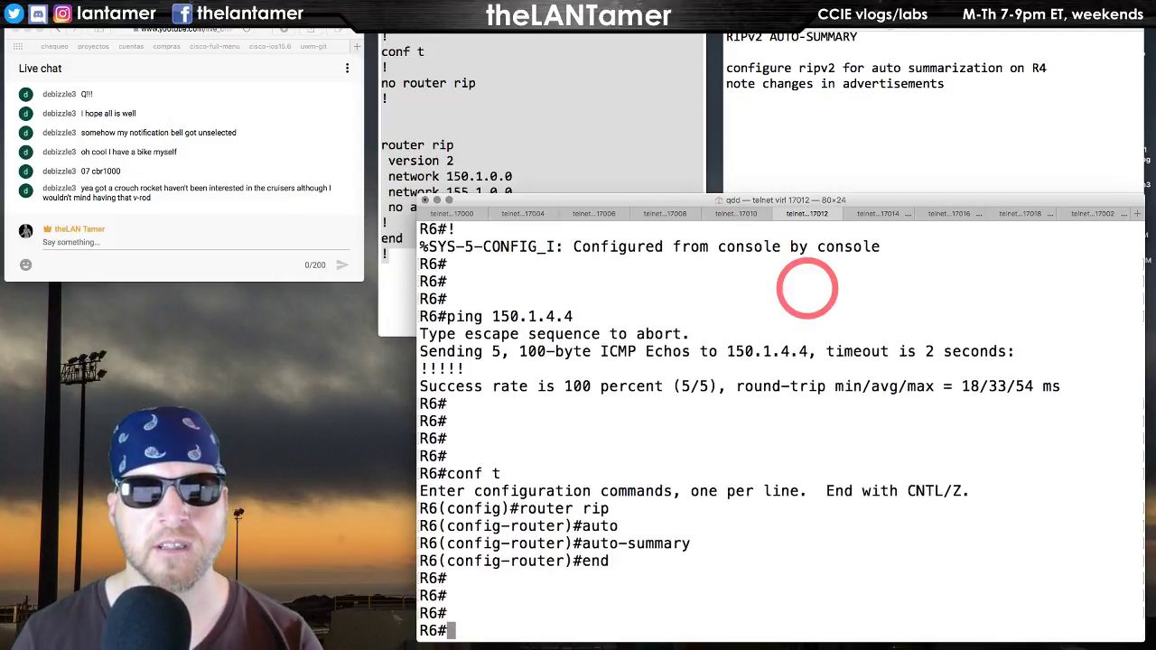
- Copy the whole RIP reset block from the notes and apply it on R1: version 2, networks 150.1.0.0 and 155.1.0.0, no auto-summary
click(516, 144)
key(super+a)
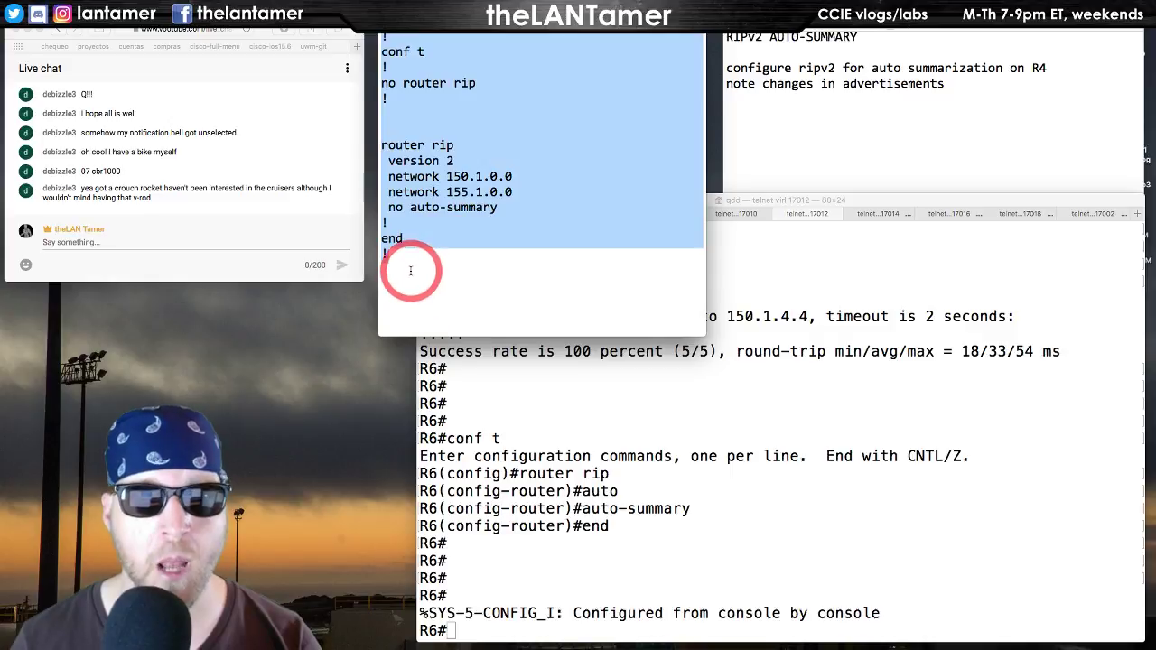
drag(413, 266, 283, 41)
key(super+c)
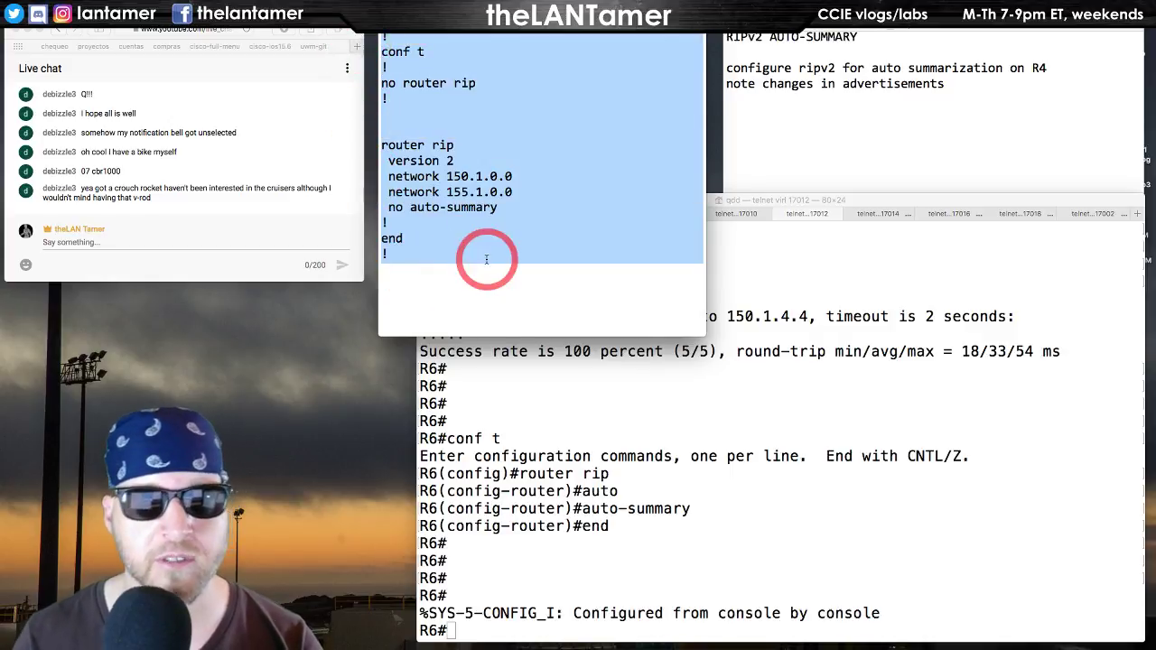
click(578, 392)
click(456, 214)
key(super+v)
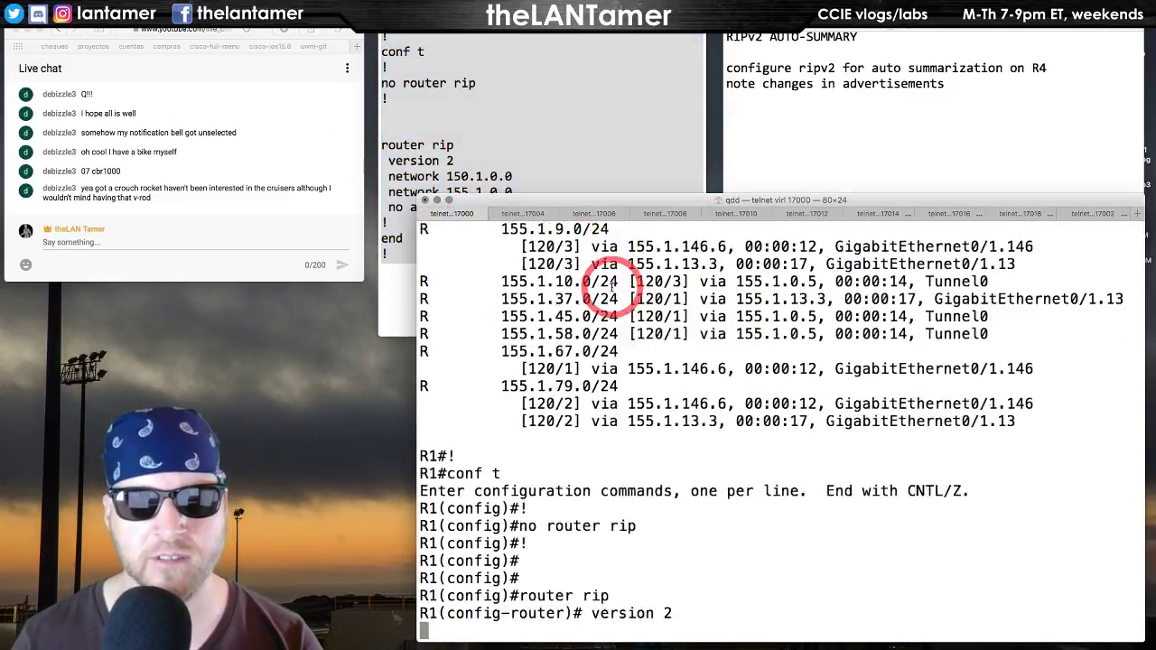
- Apply the copied RIP reset block on R2, R3 and R5, skipping R4
key(ctrl+Tab)
key(super+v)
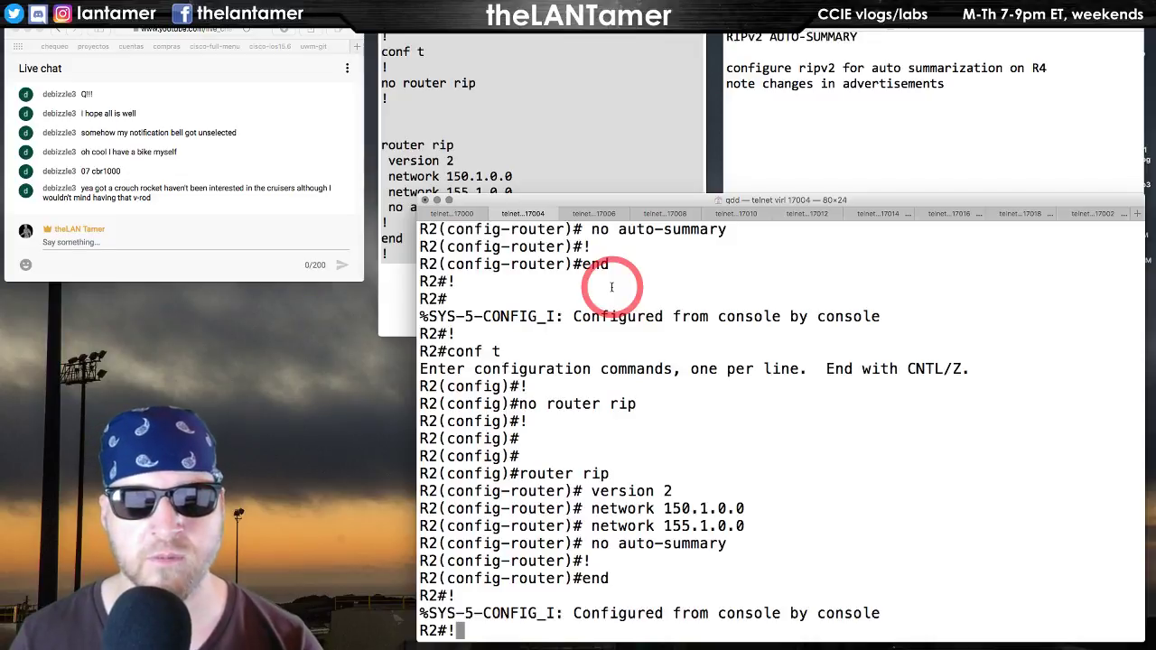
key(super+v)
key(ctrl+Tab)
key(super+v)
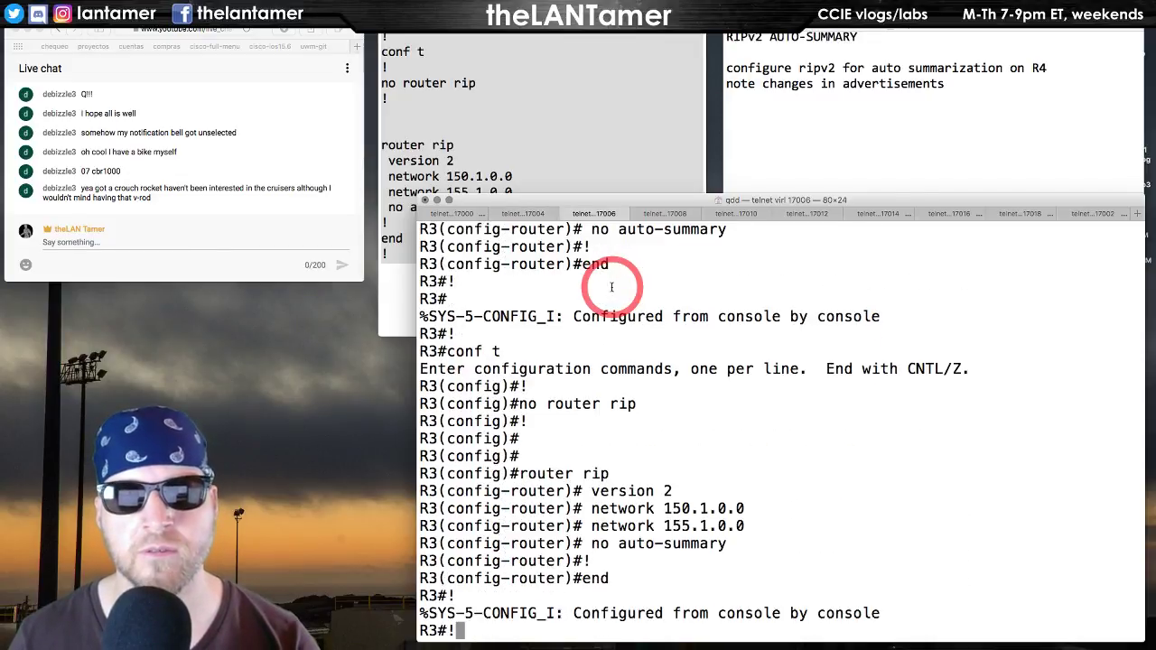
key(ctrl+Tab)
key(ctrl+Tab)
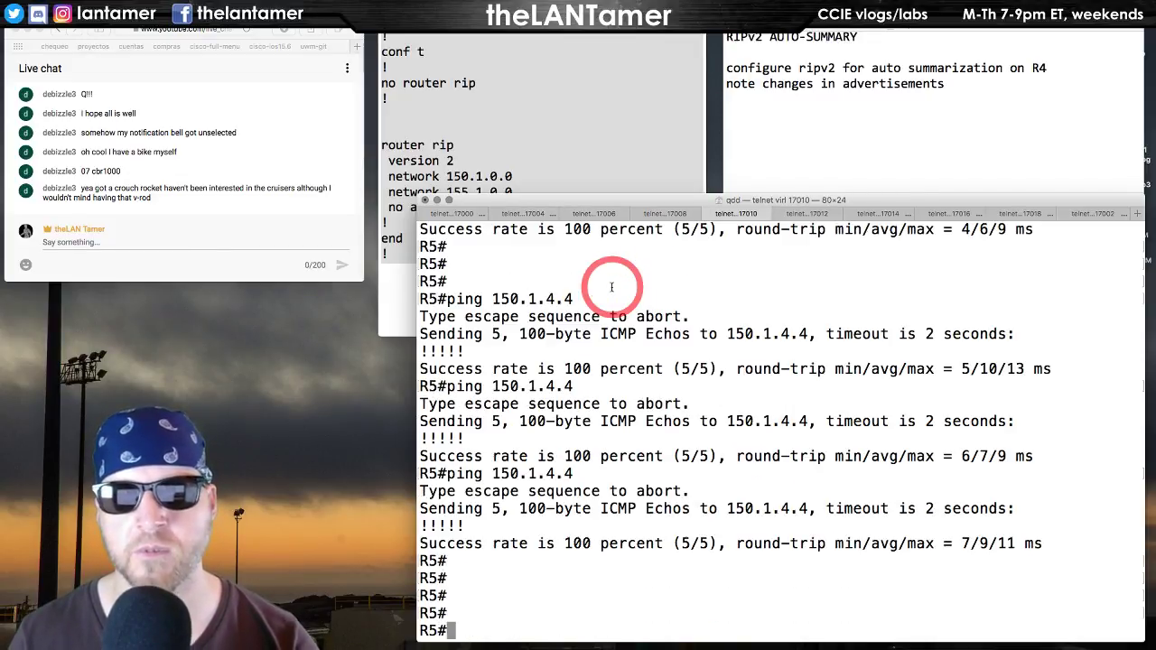
text(conf t ! no router rip !  router rip  version 2  network 150.1.0.0  network 155.1.0.0  no auto-summary ! end !)
- Skip R6 and apply the same RIP reset block on R7, R8, R9 and R10
key(ctrl+Tab)
key(ctrl+Tab)
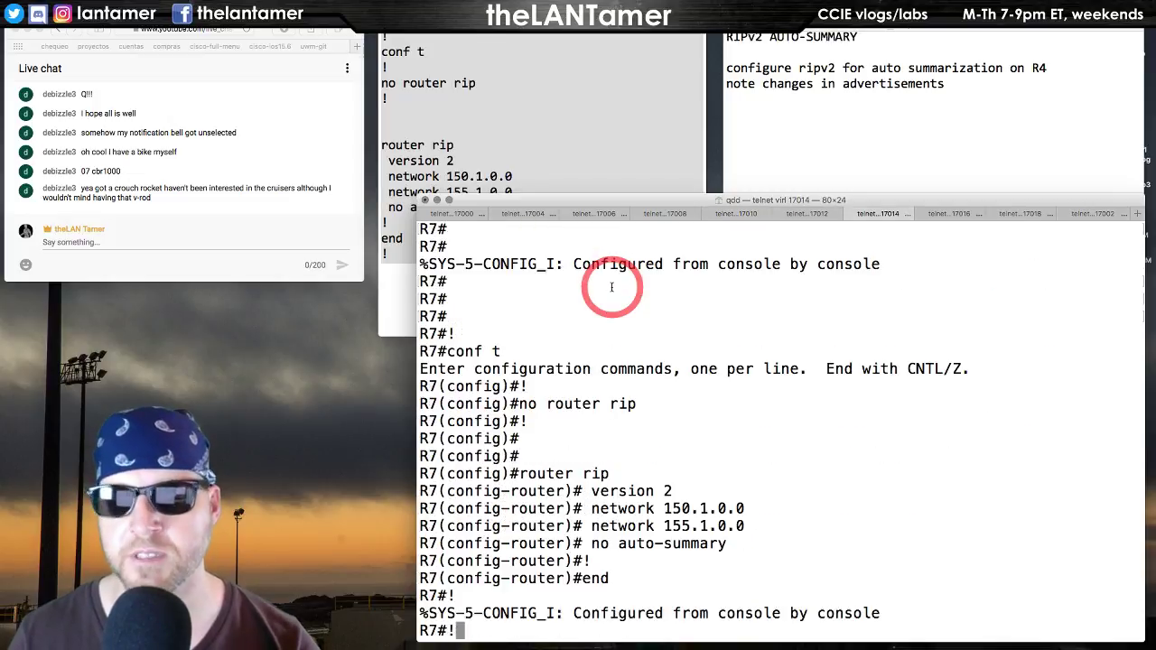
key(super+v)
key(ctrl+Tab)
key(super+v)
key(ctrl+Tab)
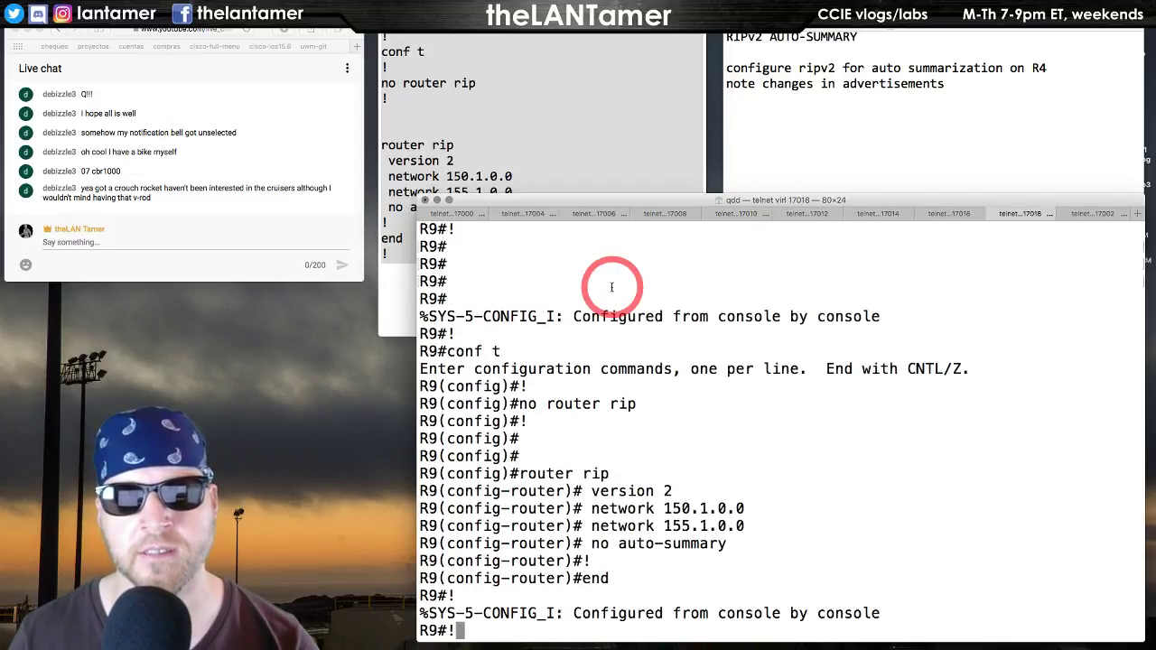
key(super+v)
key(ctrl+Tab)
key(super+v)
key(super+v)
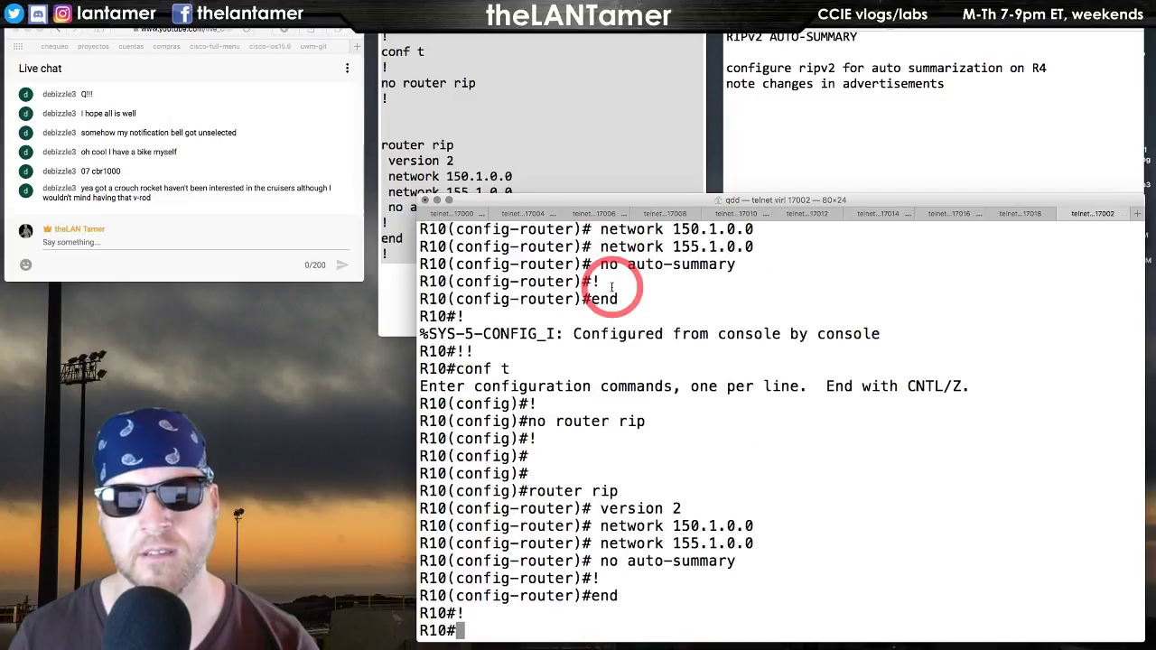
- Return to R5's console and list its RIP routes with show ip route rip
click(730, 211)
key(Return)
key(Return)
key(Return)
key(Return)
key(Return)
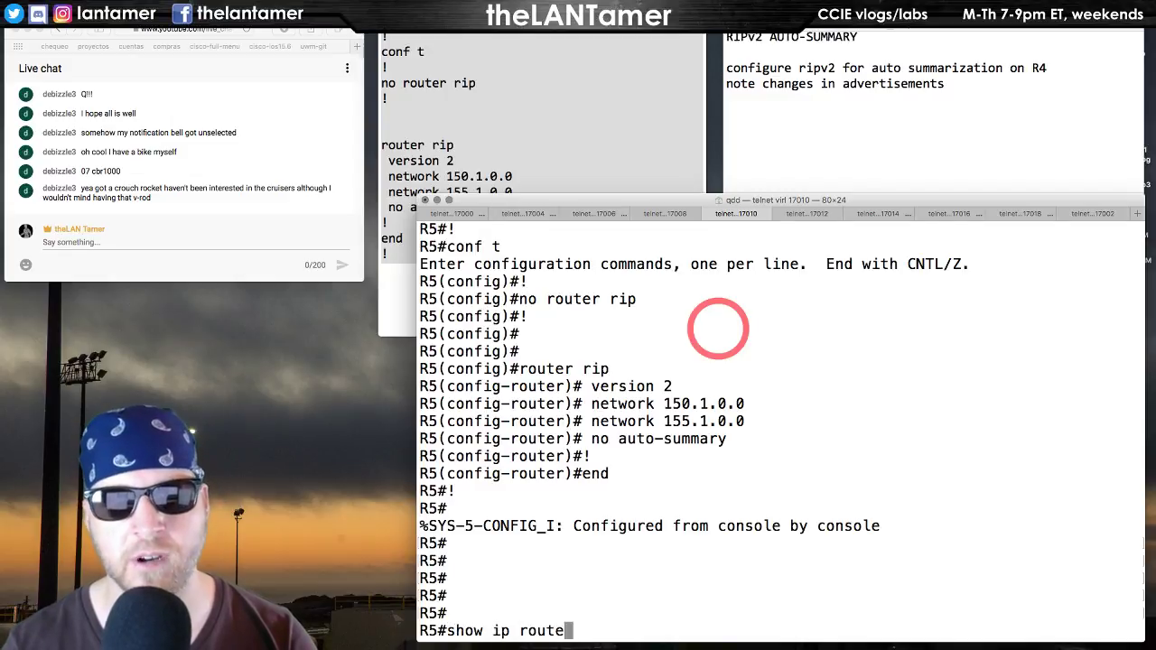
text(show ip route rip)
key(Return)
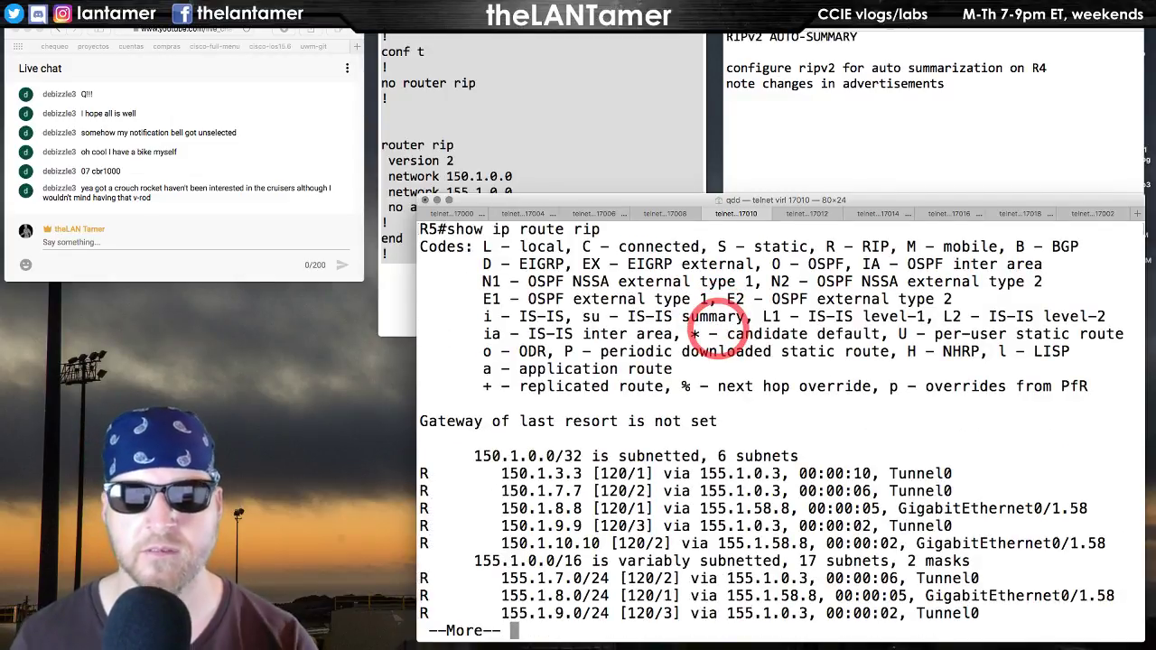
- Rerun show ip route rip on R5 until the table settles, and examine how 150.1.0.0 is advertised
key(space)
key(Return)
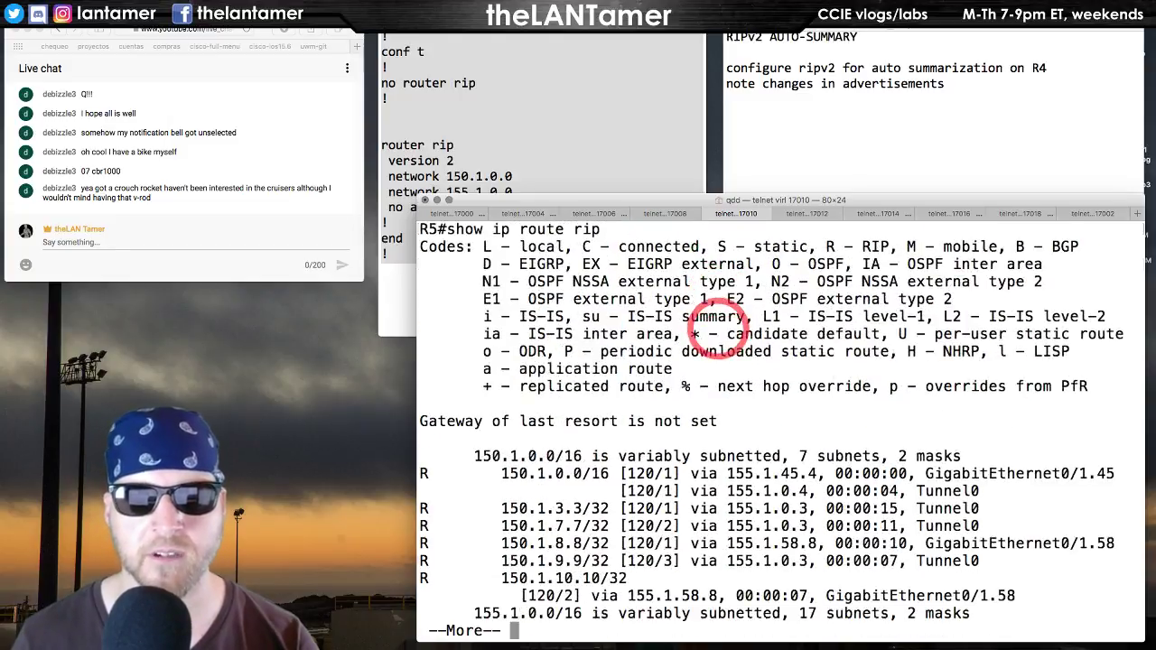
key(space)
key(Return)
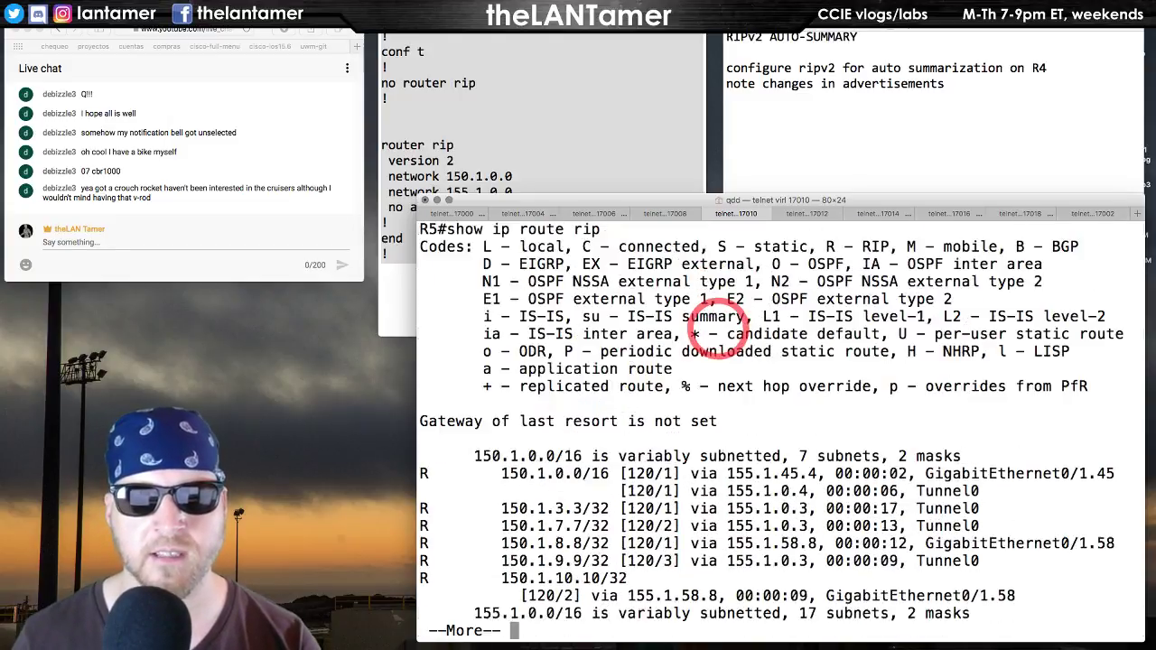
key(space)
key(Return)
key(Return)
key(Return)
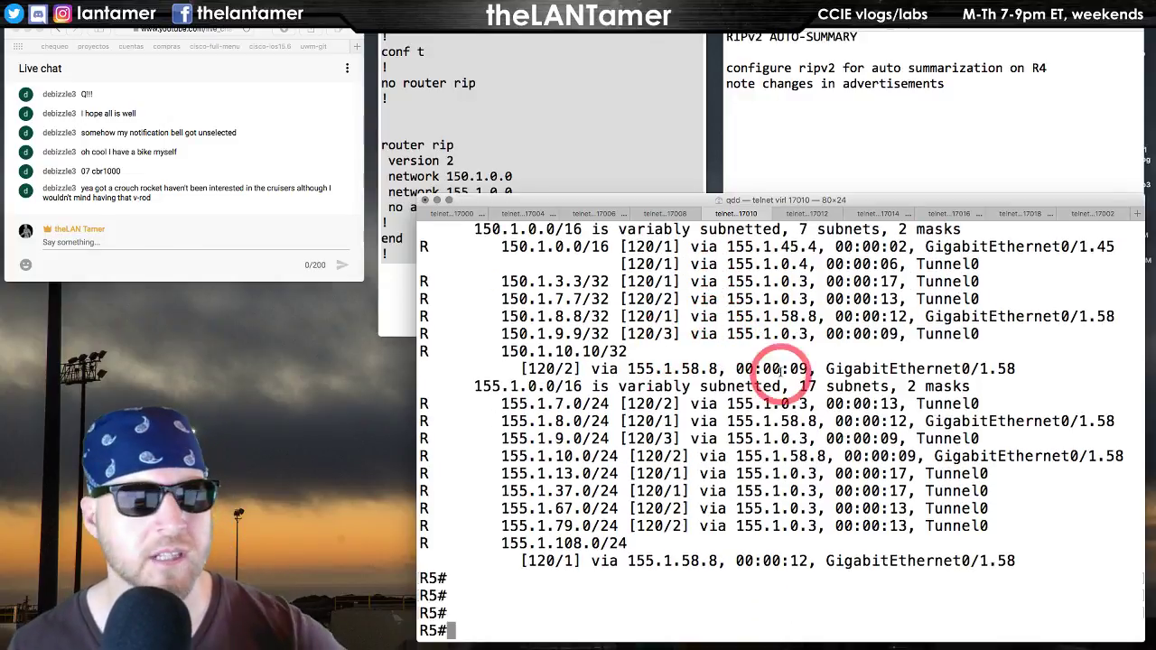
- Switch to the UWM simulation details page for basic.rip.routing-z5r5Hp and clear the selection of all nodes
key(super+Tab)
key(super+Tab)
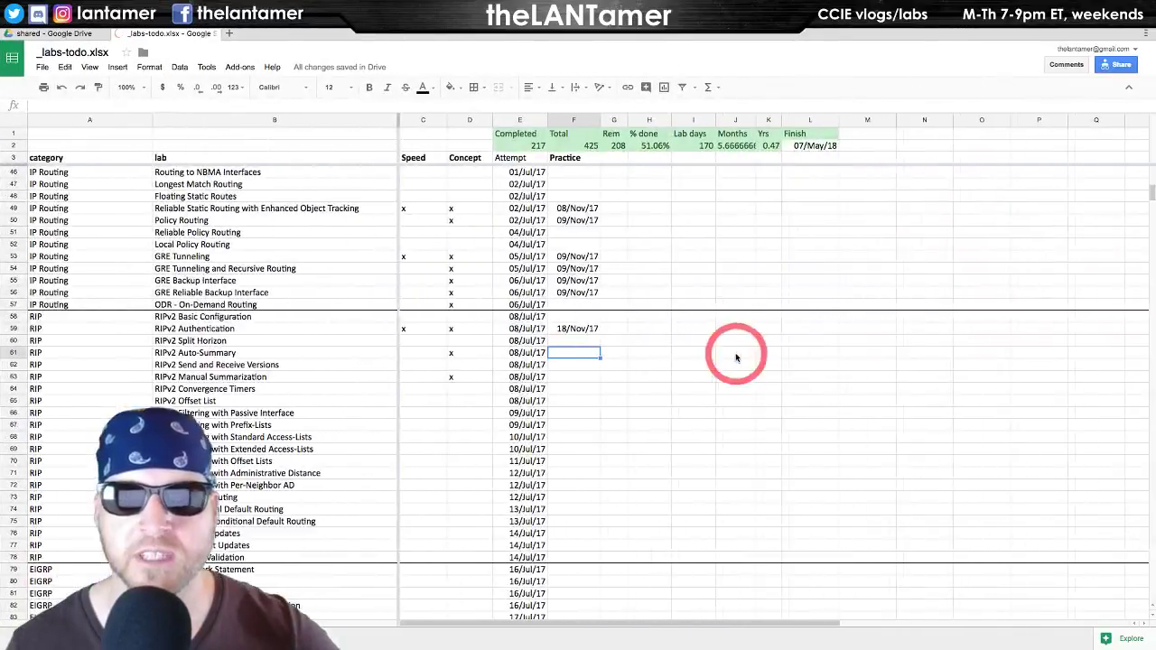
key(super+Tab)
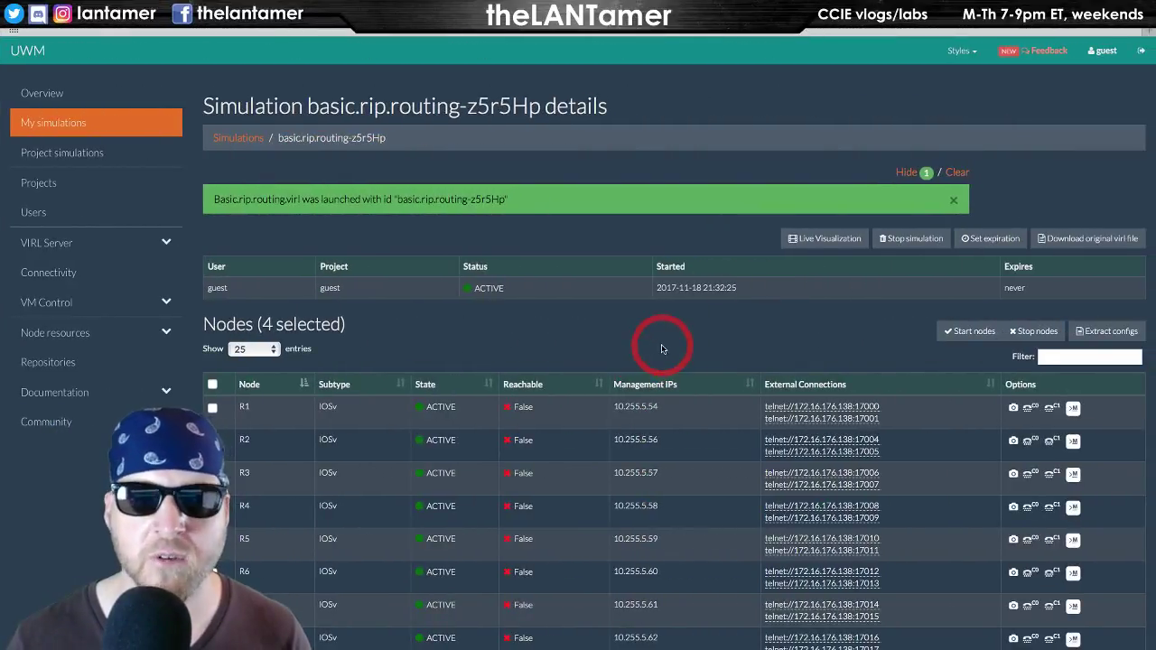
scroll(663, 347, down, 4)
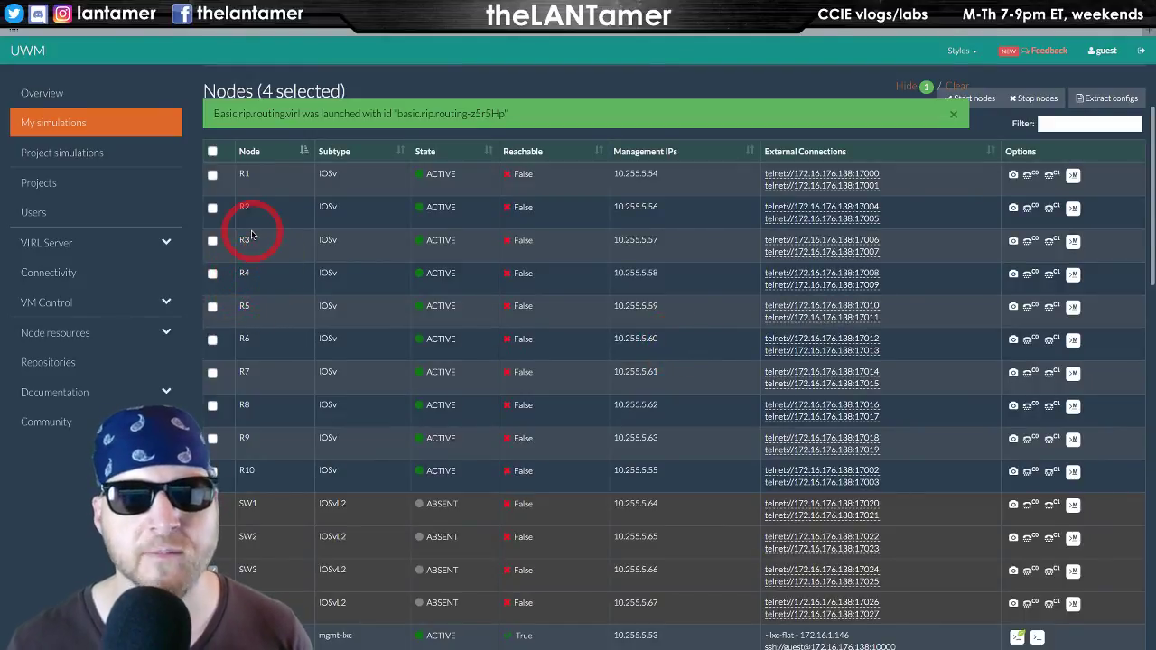
scroll(398, 363, down, 3)
scroll(392, 359, up, 3)
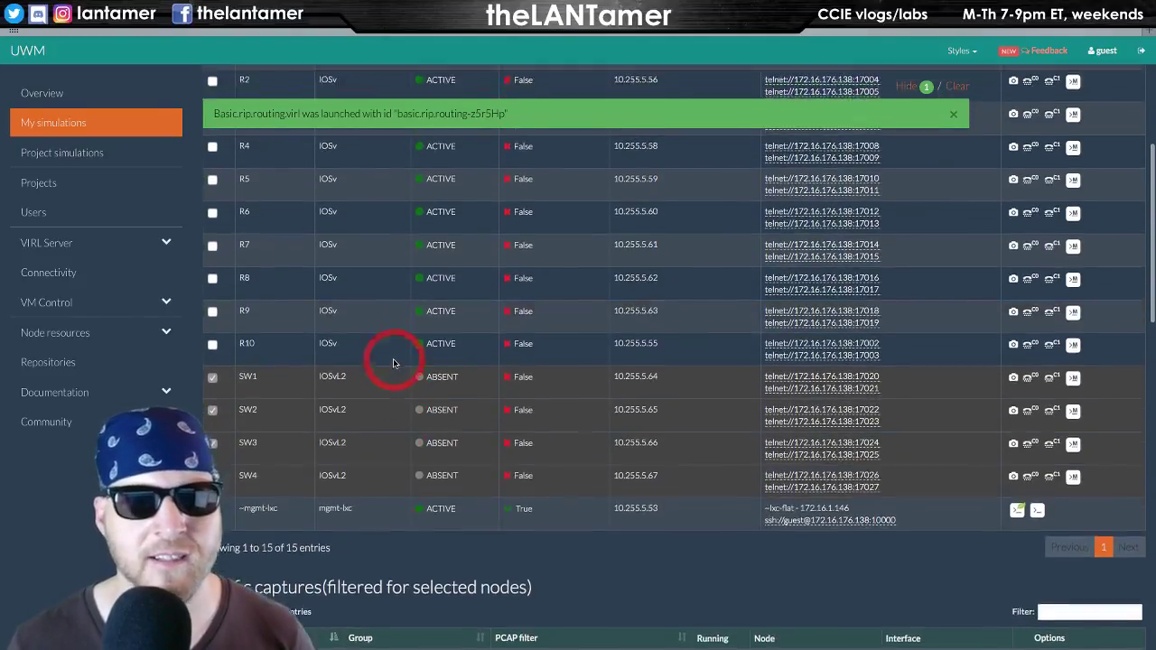
scroll(293, 233, up, 1)
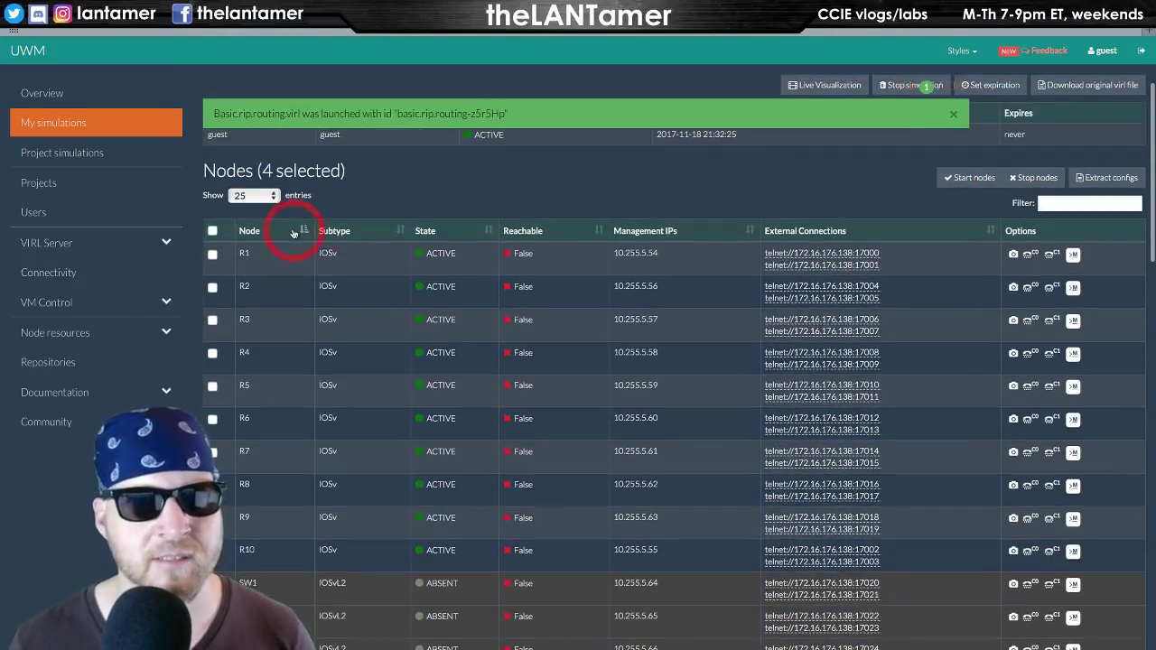
click(213, 233)
click(213, 232)
- Select R5's GigabitEthernet0/1 in the simulation's interface list and open a new traffic capture for it
scroll(394, 368, down, 4)
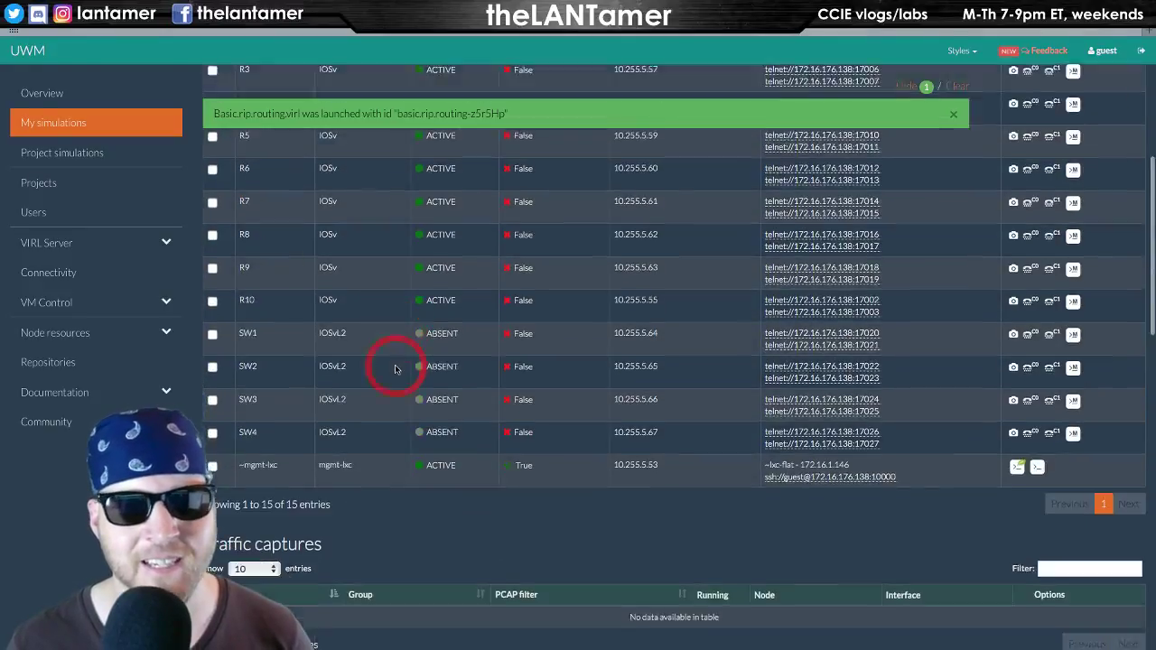
scroll(395, 369, down, 8)
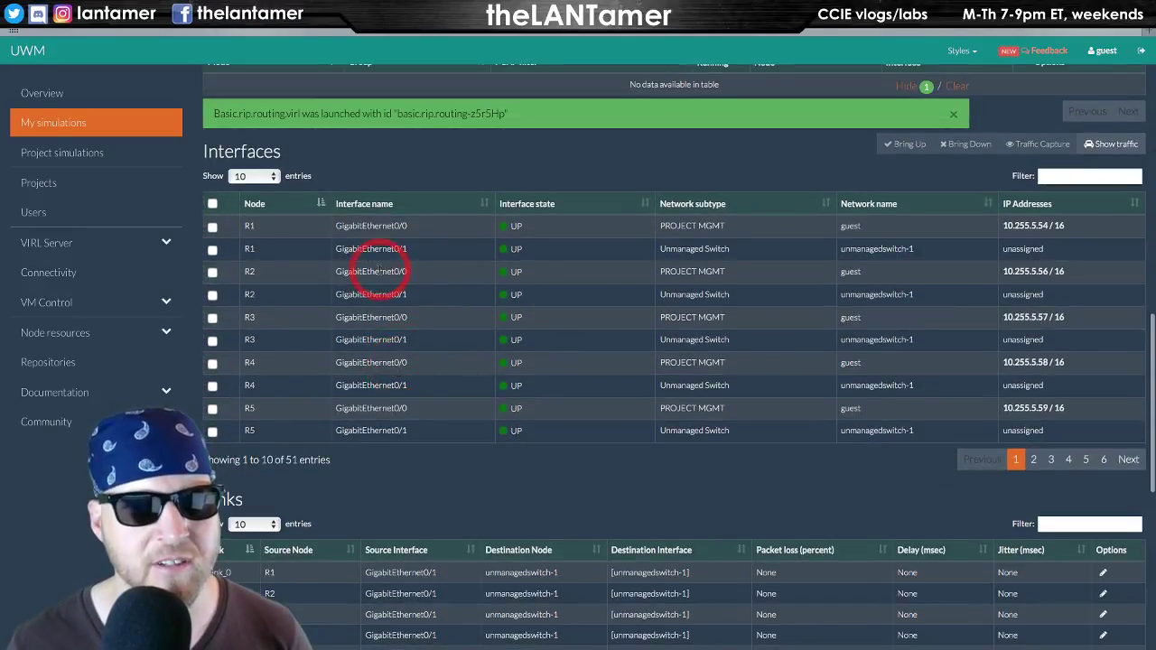
click(213, 432)
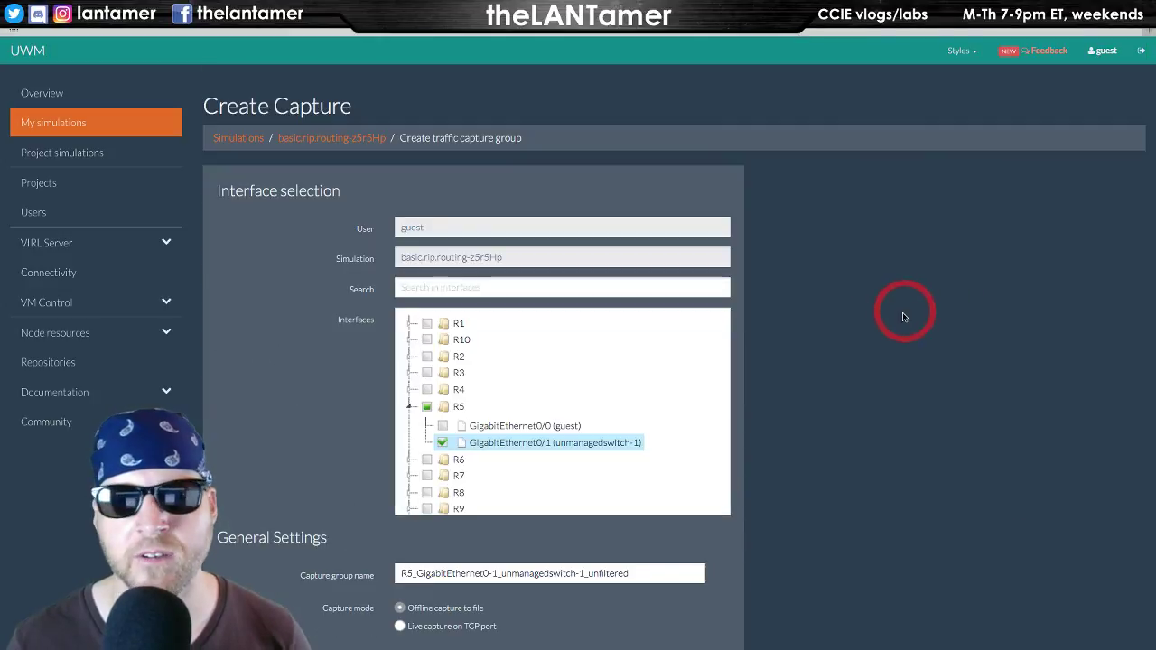
scroll(822, 385, down, 4)
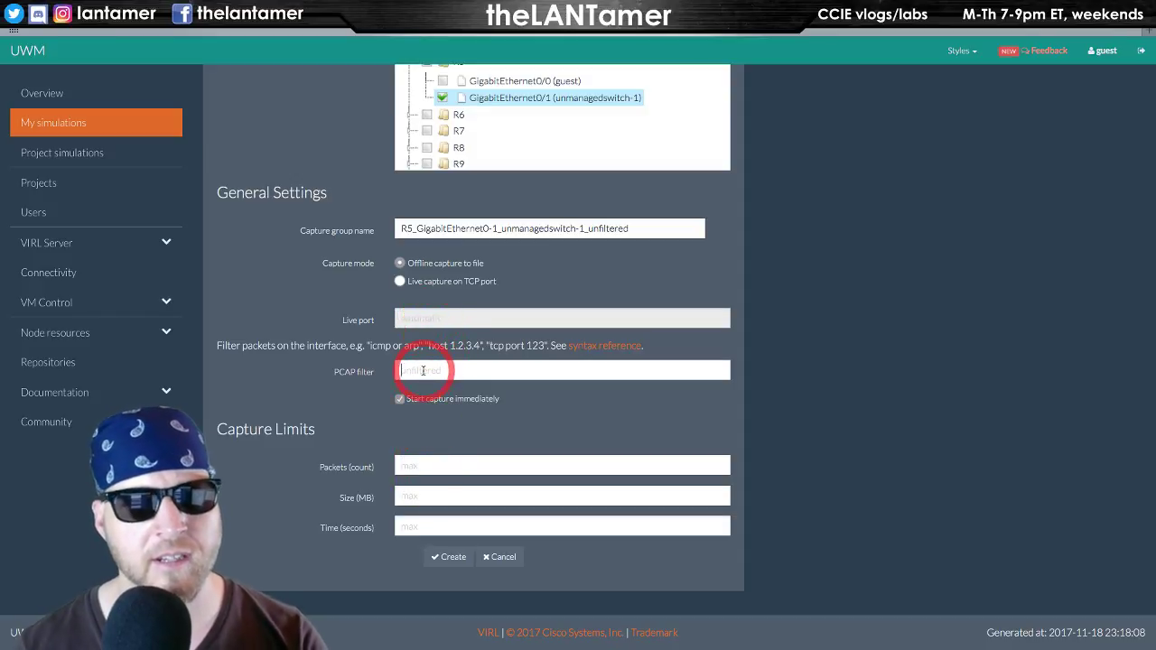
key(BackSpace)
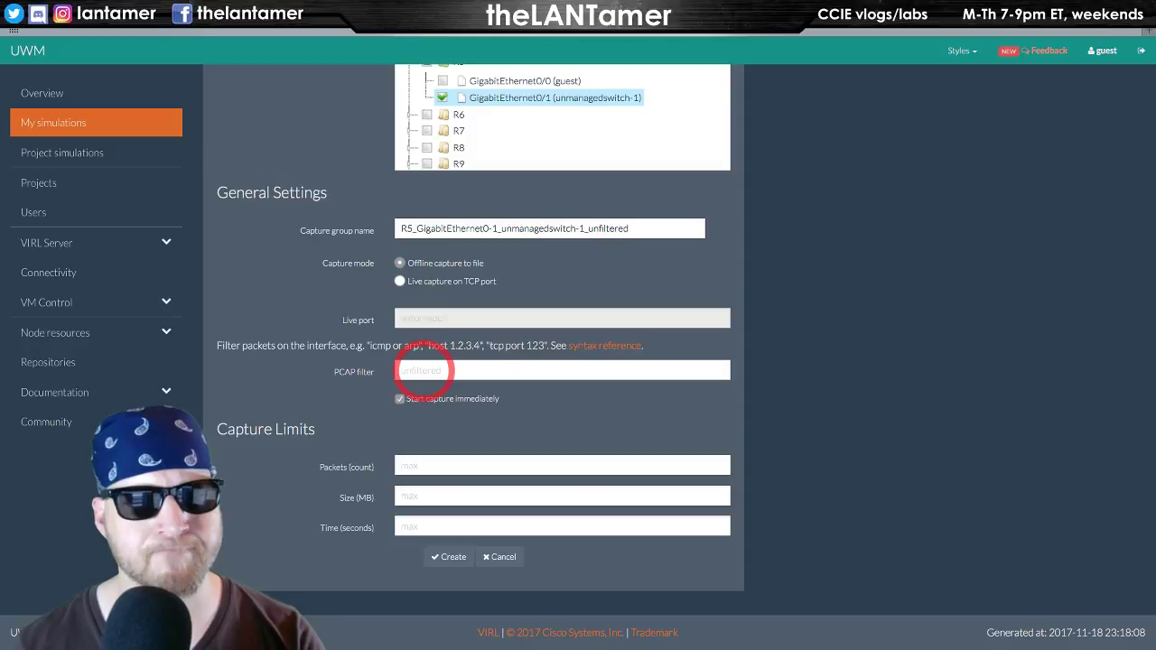
text(tcp)
key(Down)
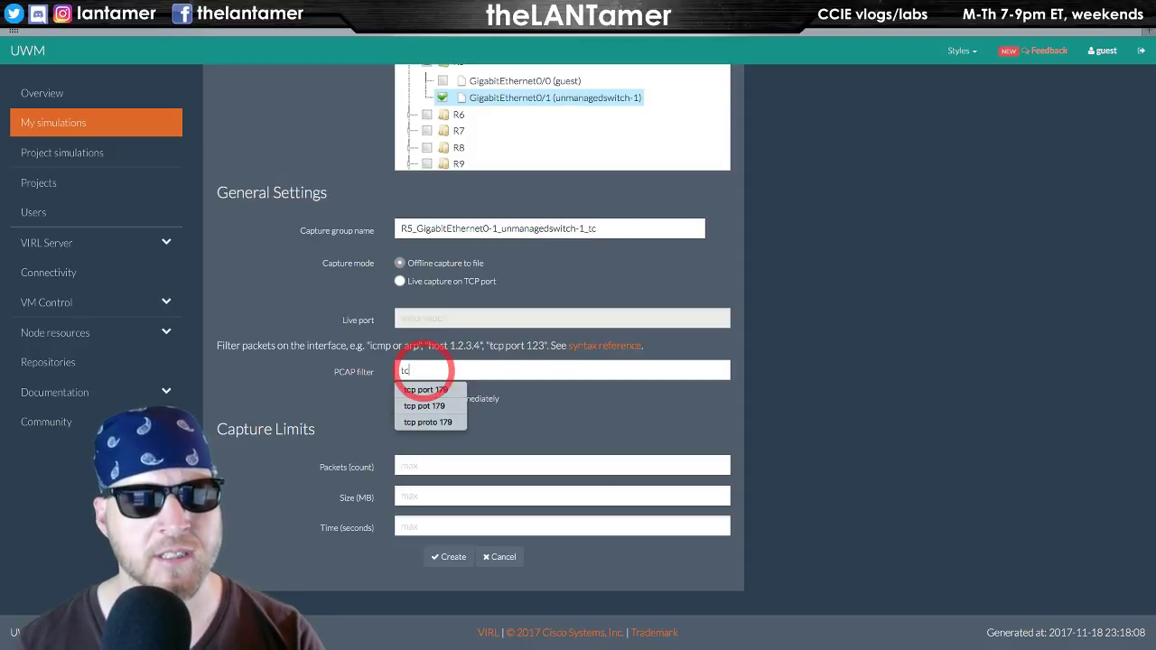
key(BackSpace)
key(BackSpace)
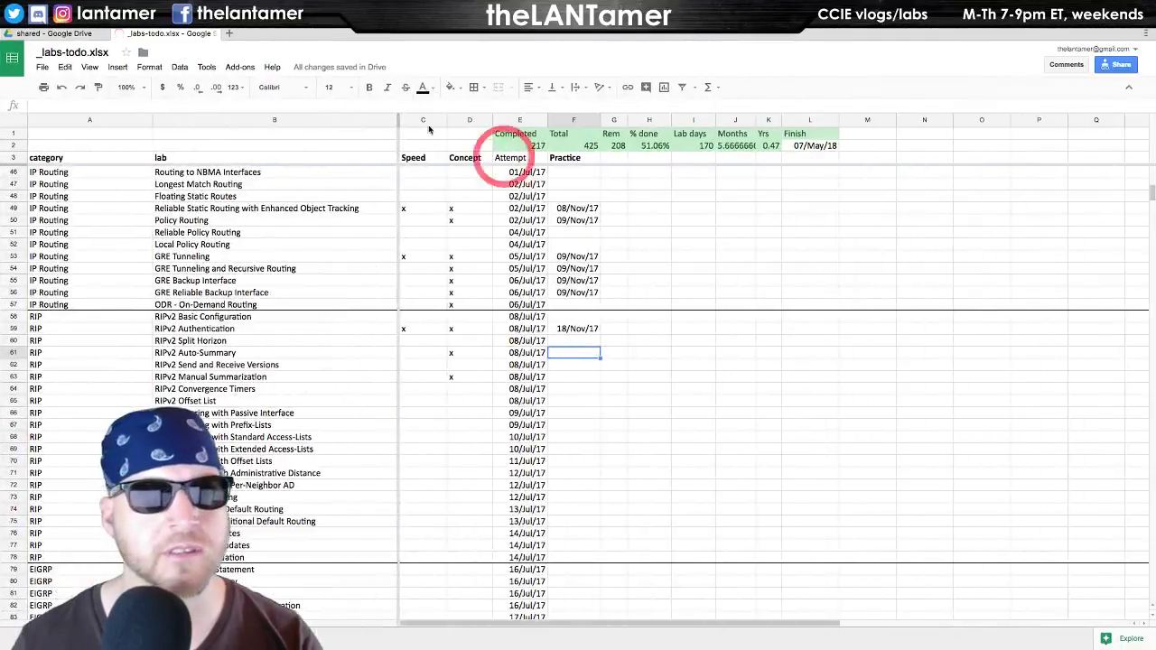
- Switch to the shared Google Drive folder and open capture-filters.txt to look up the Berkeley packet filter syntax
click(67, 35)
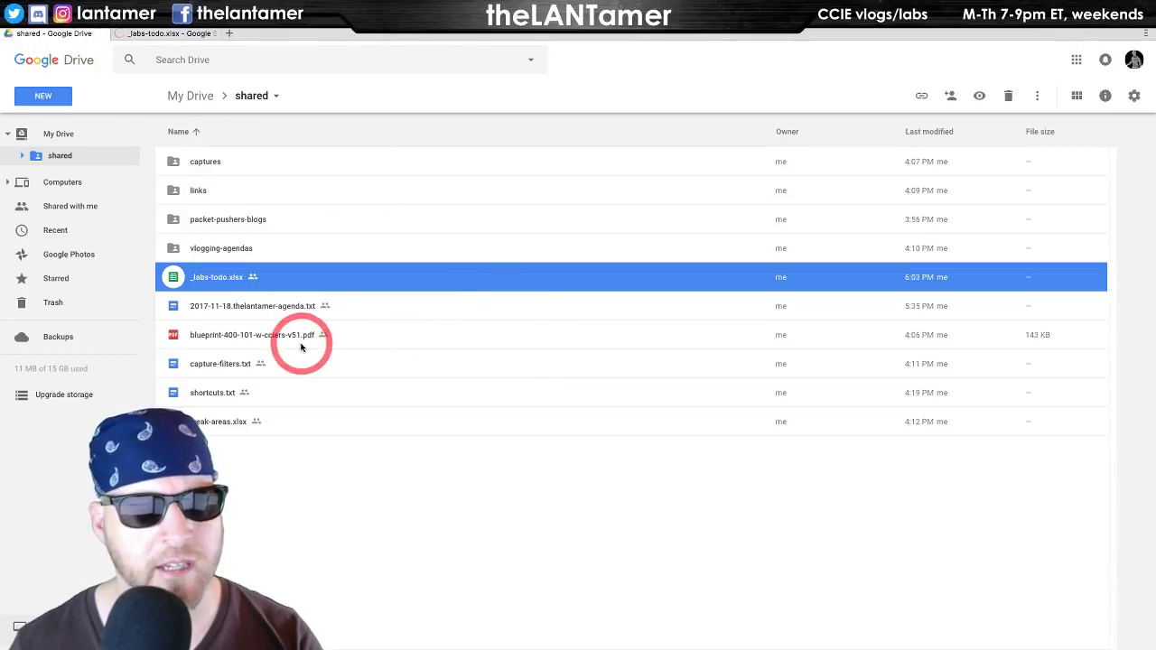
double_click(225, 392)
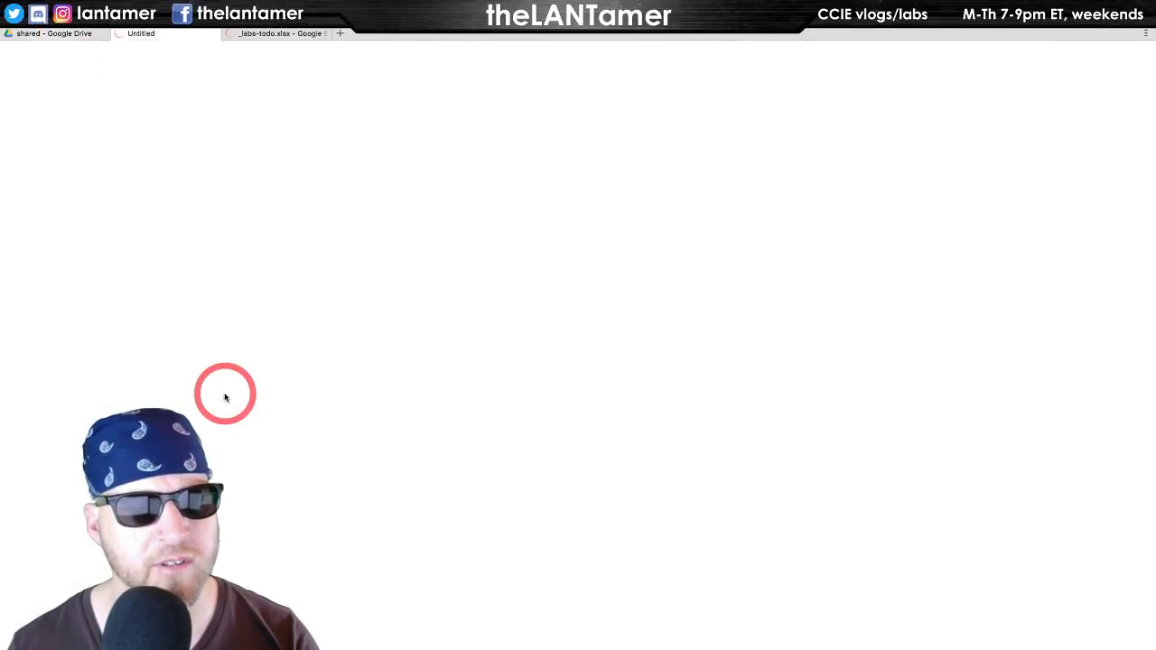
key(ctrl+w)
click(86, 37)
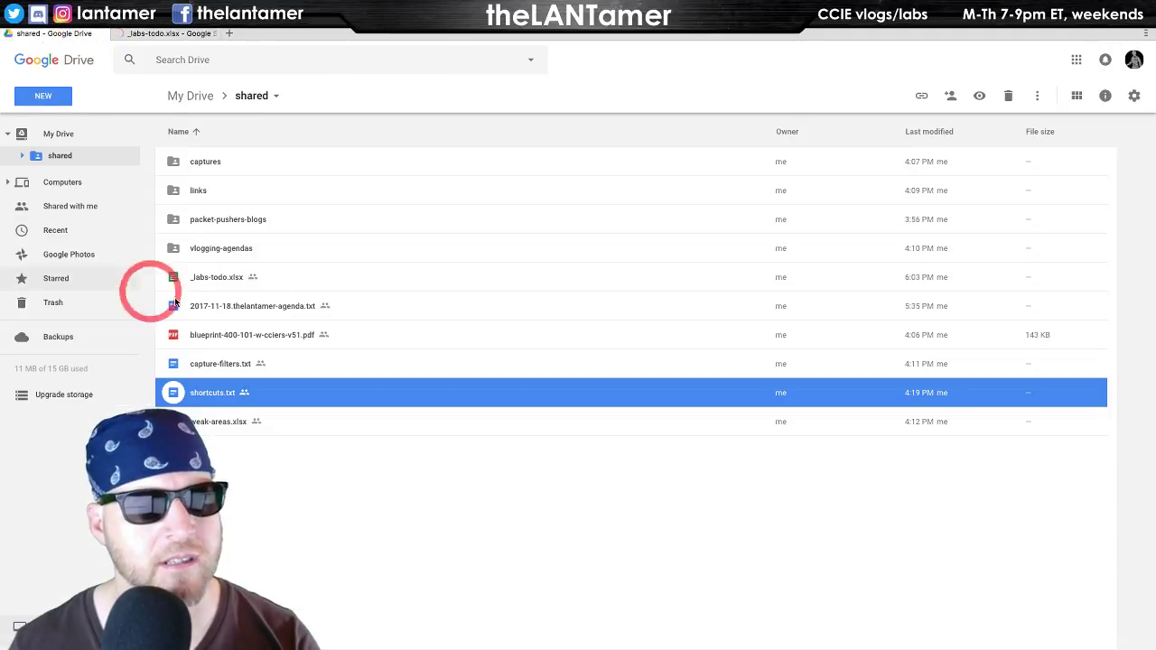
double_click(228, 358)
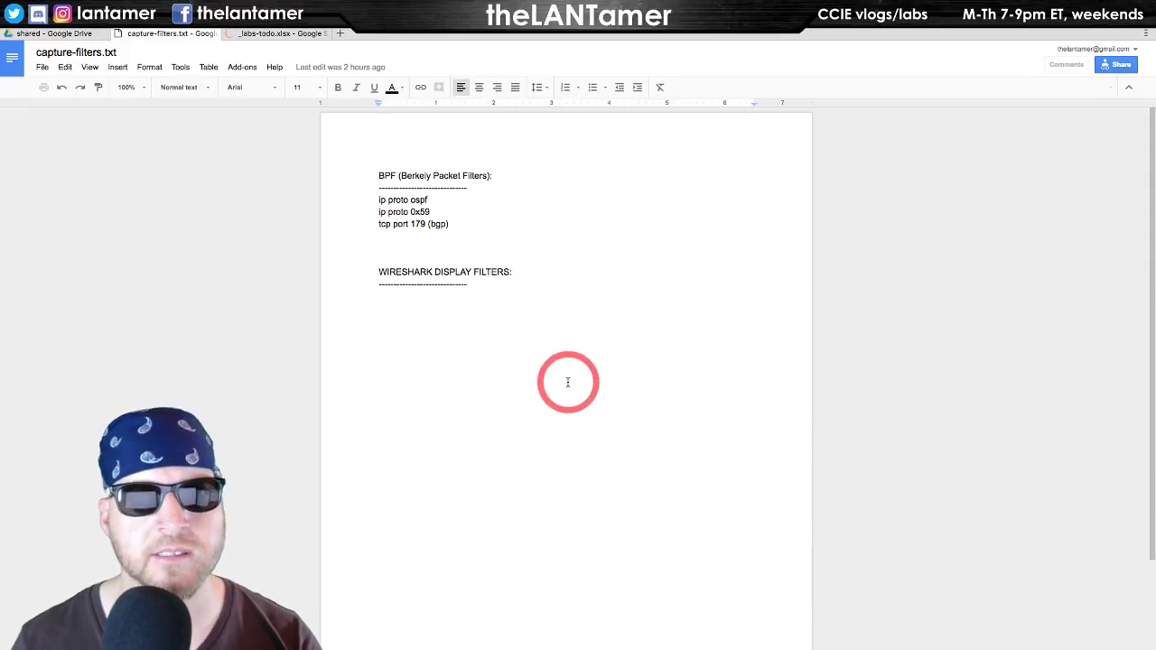
- Return to UWM and try to create the R5 GigabitEthernet0/1 capture with the PCAP filter "ip proto rip"
key(ctrl+Right)
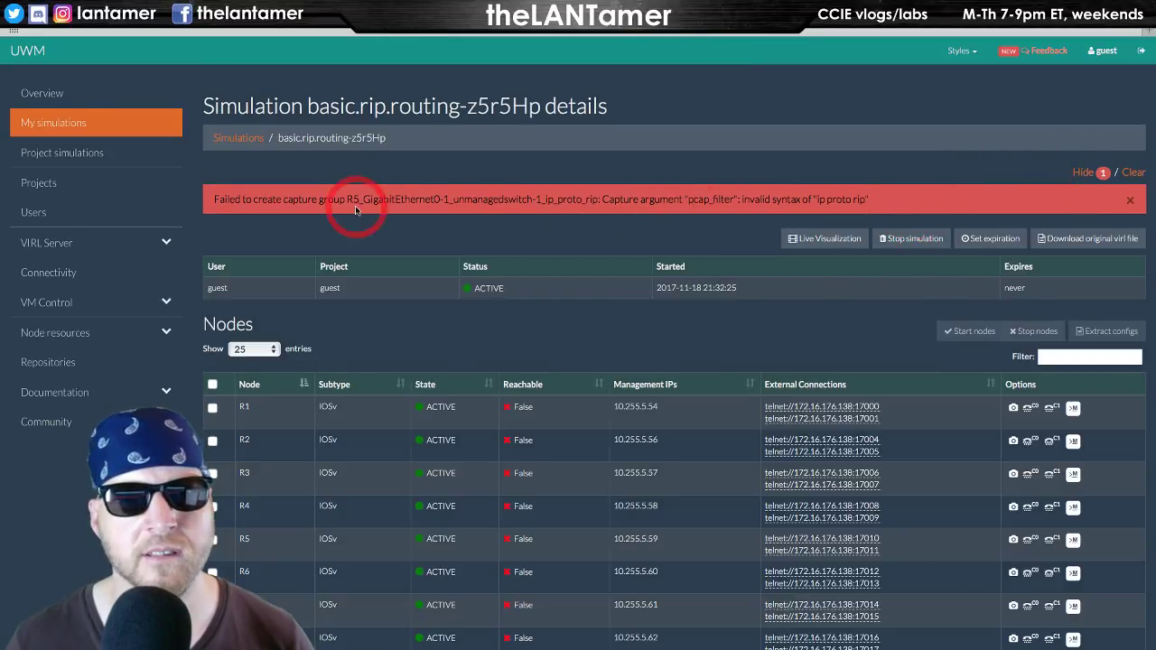
click(1131, 171)
- Look through the simulation's traffic captures, interfaces, links and messages
scroll(903, 343, down, 6)
scroll(894, 350, down, 3)
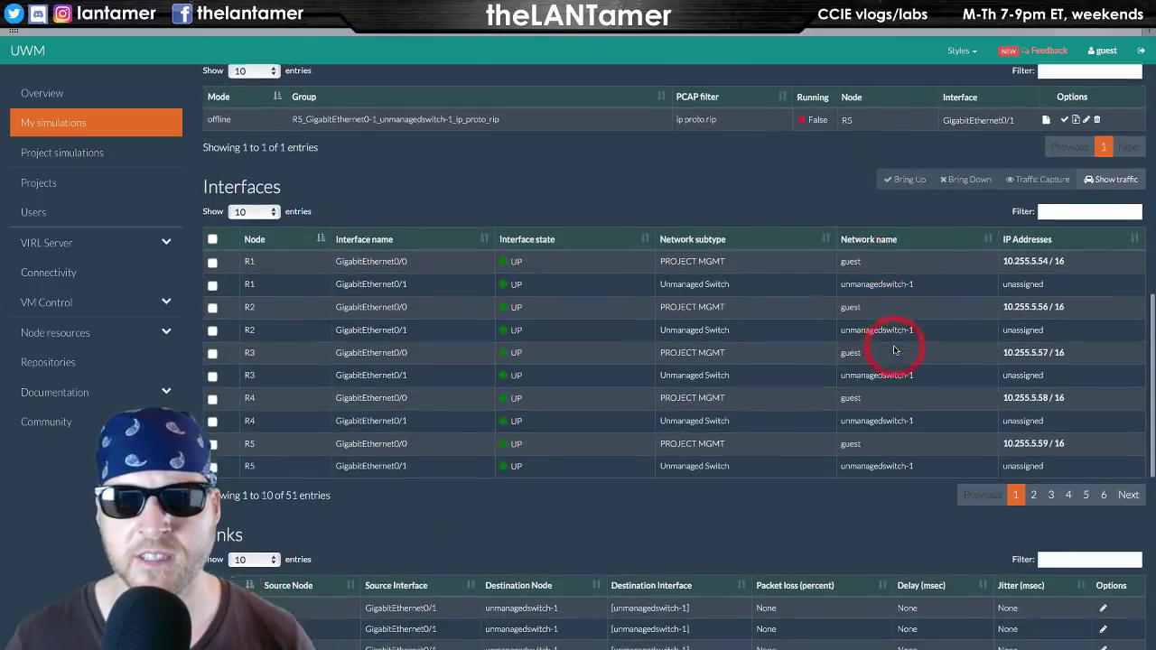
scroll(905, 327, down, 2)
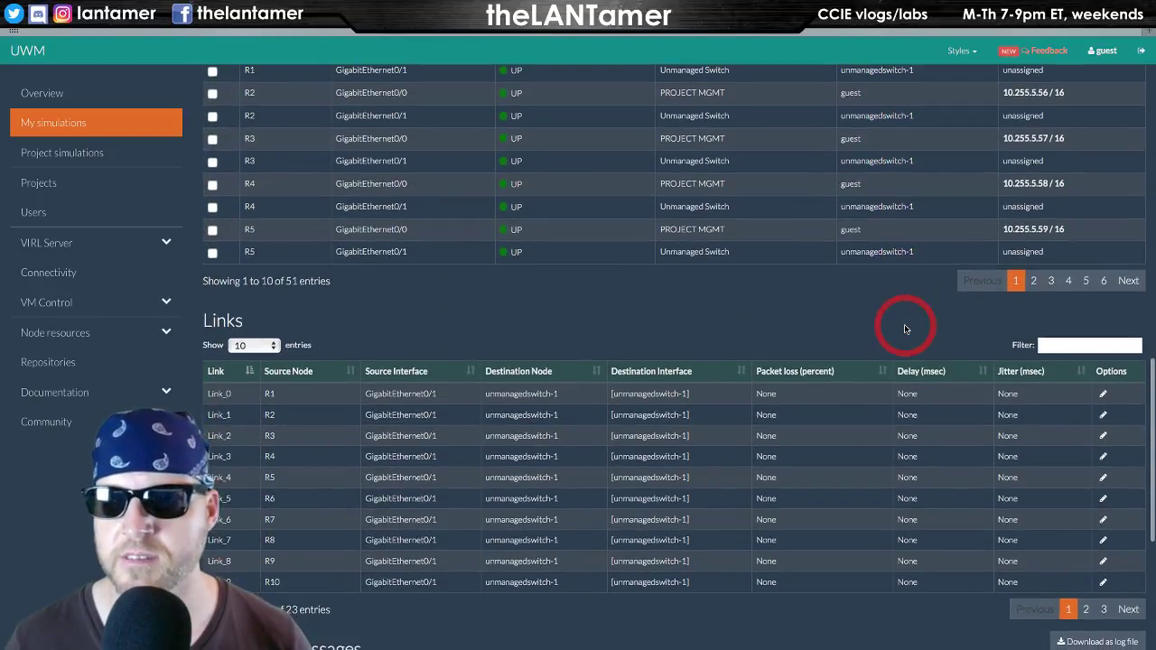
scroll(905, 327, down, 2)
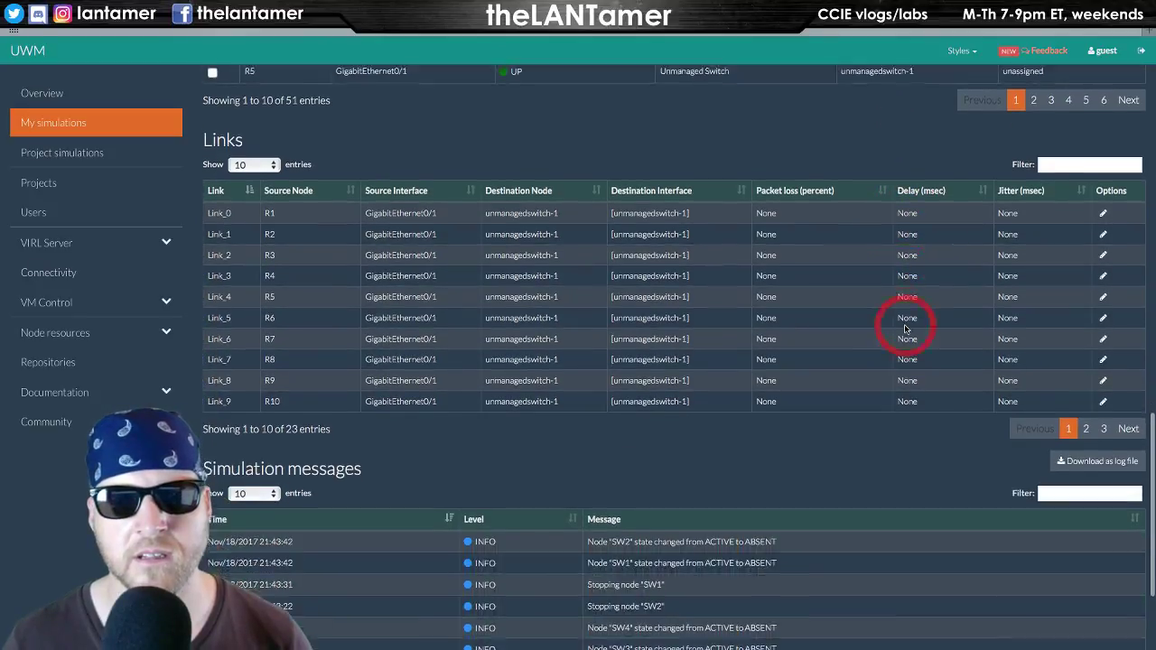
scroll(905, 327, down, 1)
scroll(958, 341, down, 1)
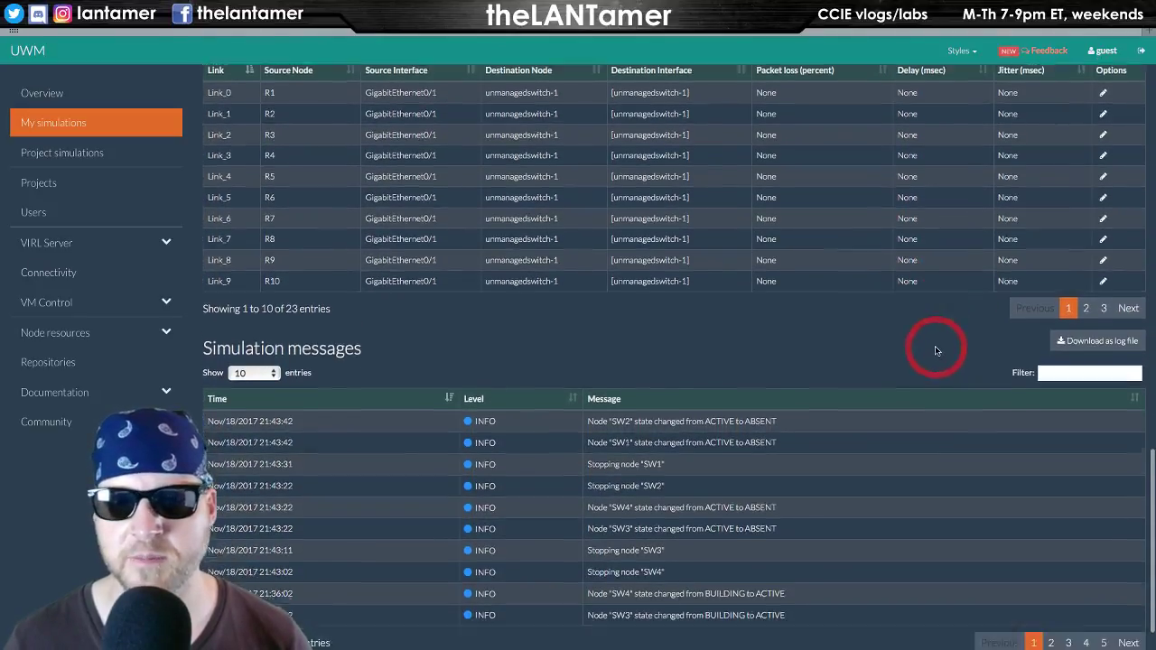
scroll(936, 347, up, 2)
scroll(936, 350, up, 3)
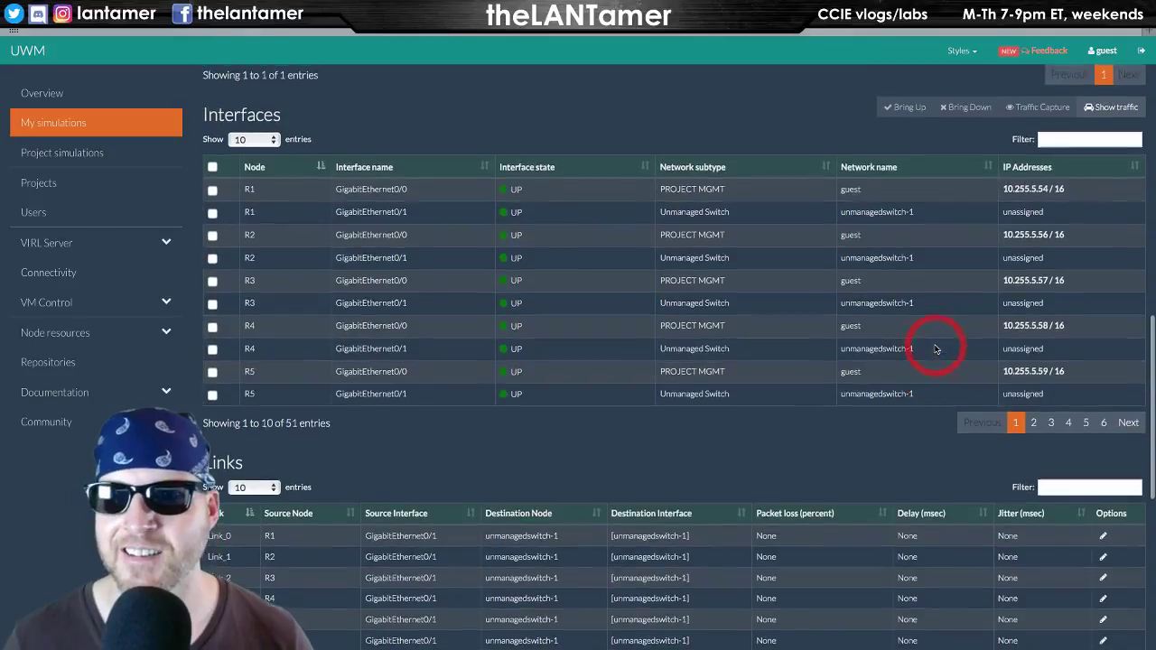
scroll(936, 350, down, 4)
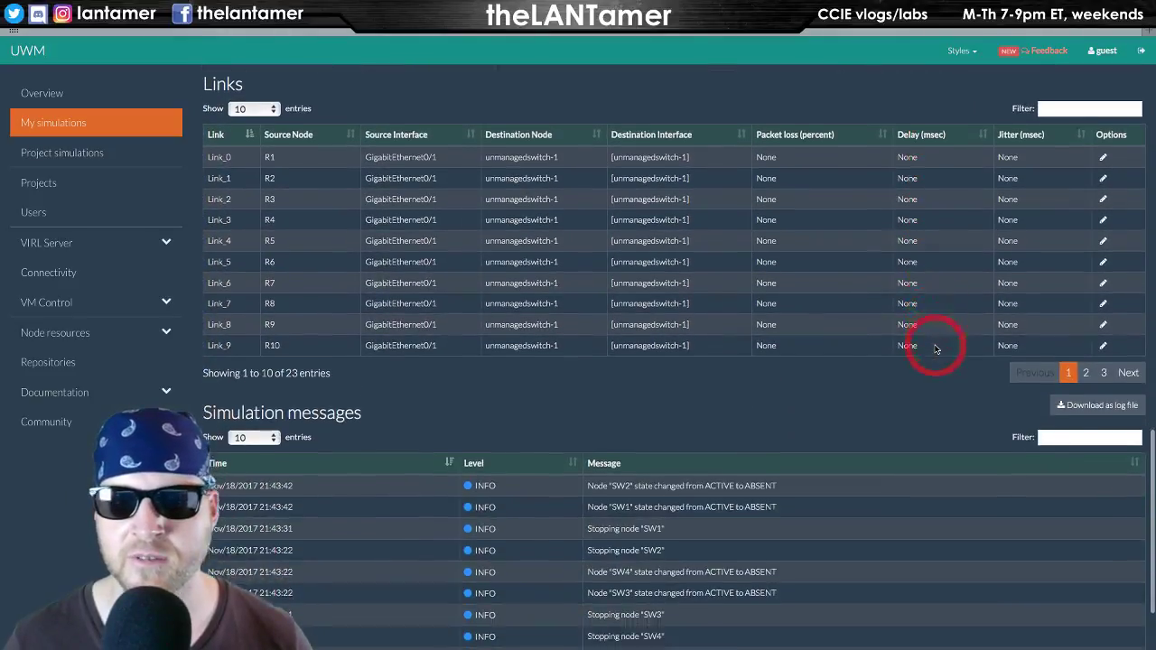
scroll(937, 350, up, 7)
scroll(937, 350, down, 4)
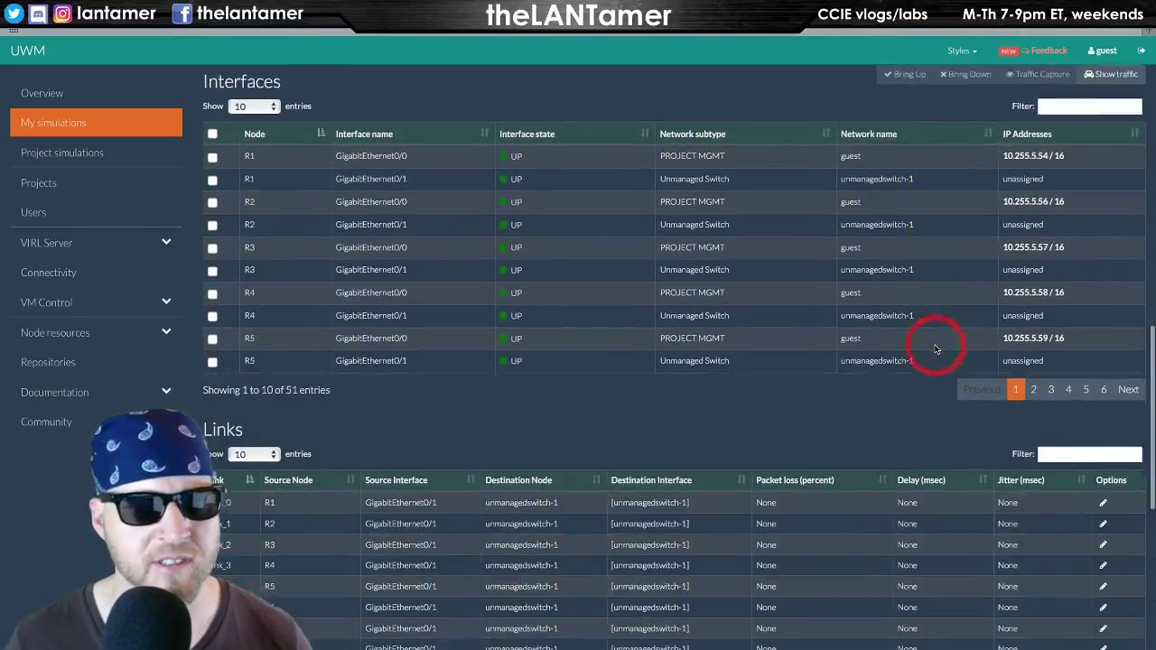
- Delete the traffic capture group R5_GigabitEthernet0-1_unmanagedswitch-1_ip_proto_rip
scroll(936, 351, up, 1)
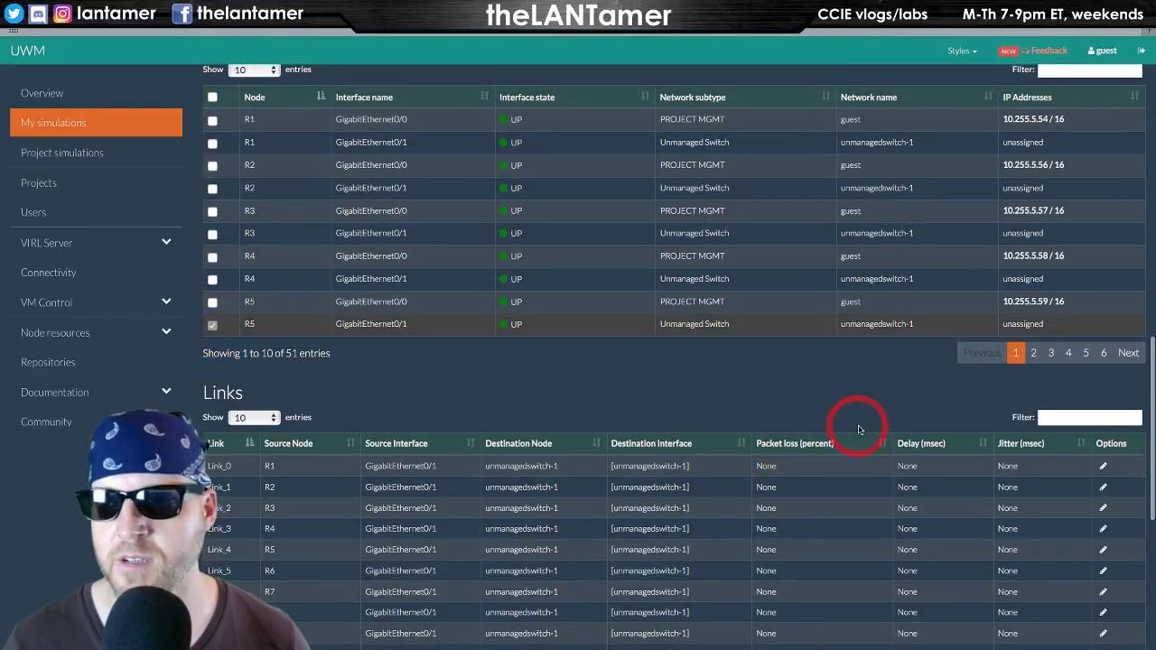
scroll(860, 429, up, 3)
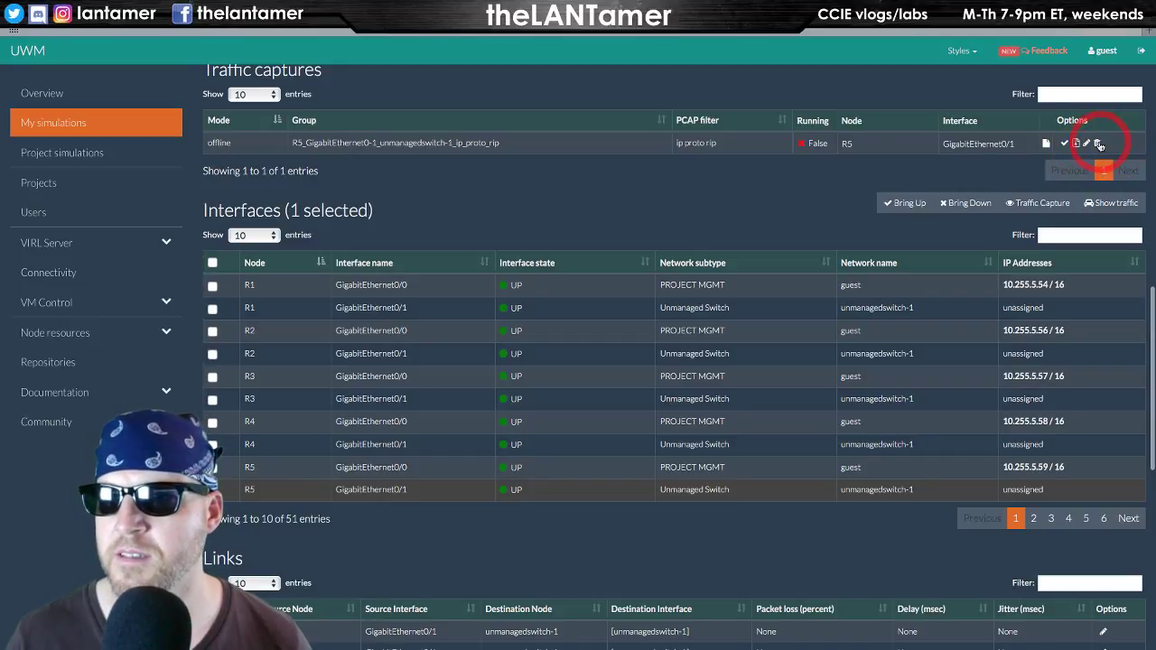
click(884, 271)
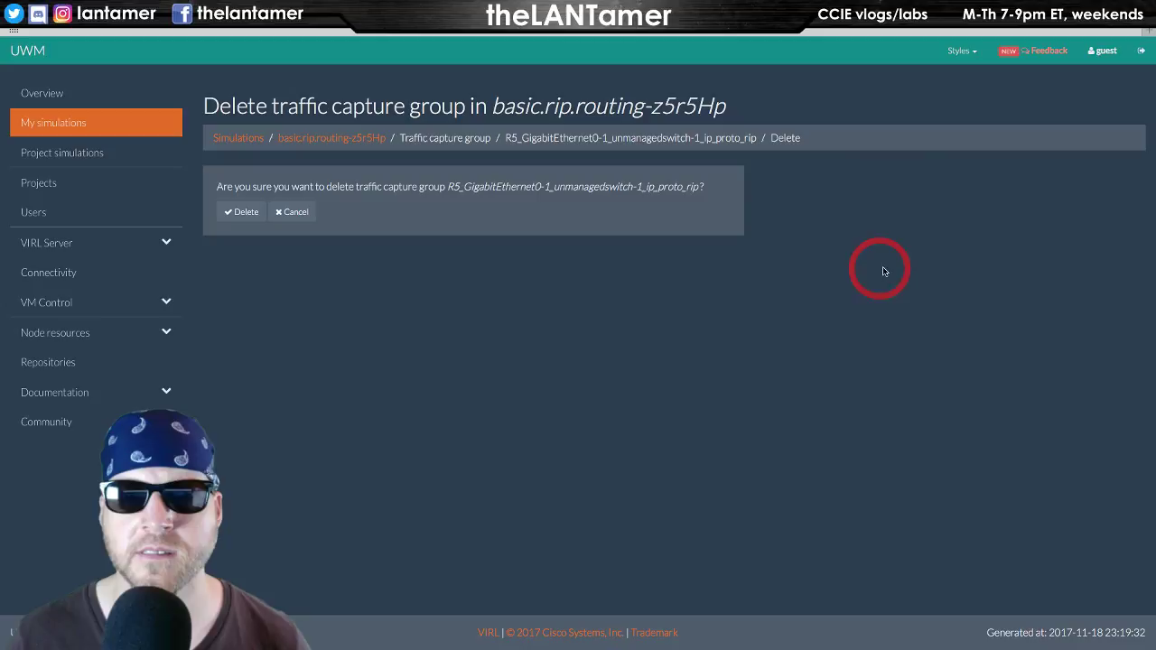
click(240, 212)
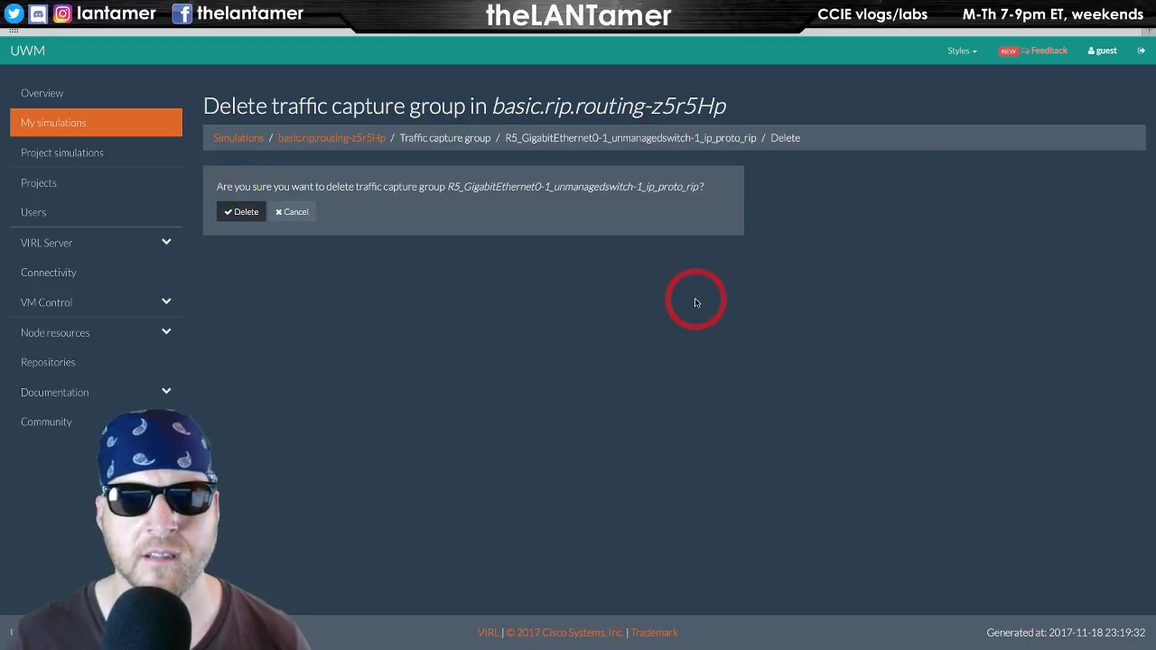
- Select R5's GigabitEthernet0/1 in the interface list and create an unfiltered offline traffic capture for it
scroll(734, 300, down, 10)
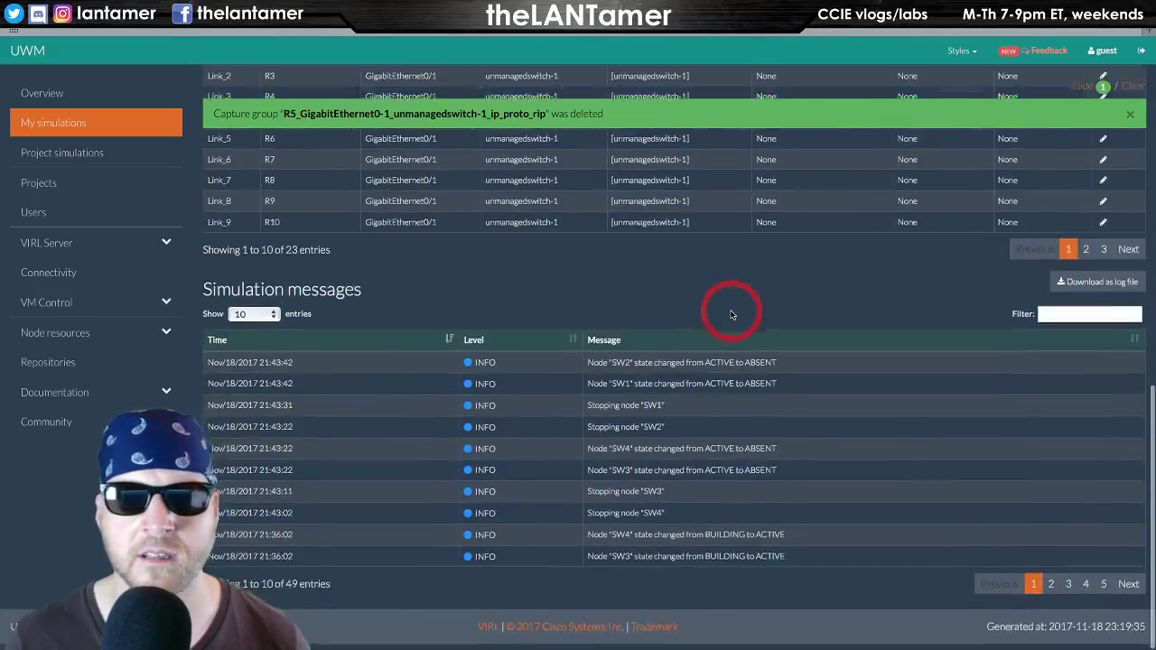
scroll(713, 308, up, 9)
scroll(699, 297, down, 5)
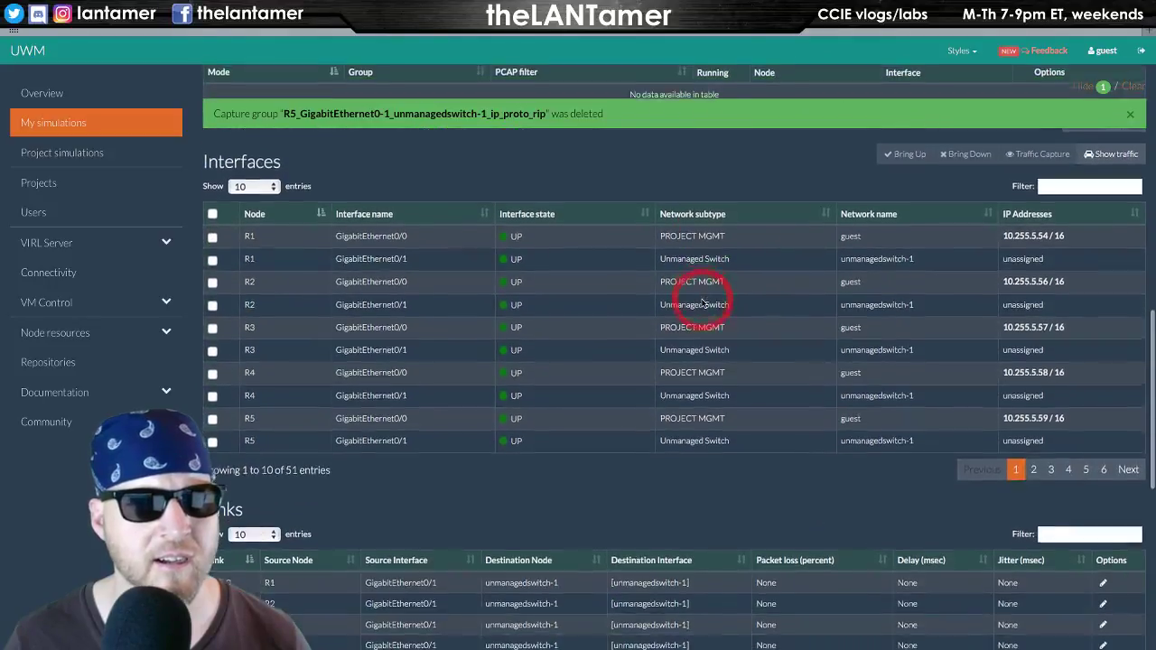
click(213, 440)
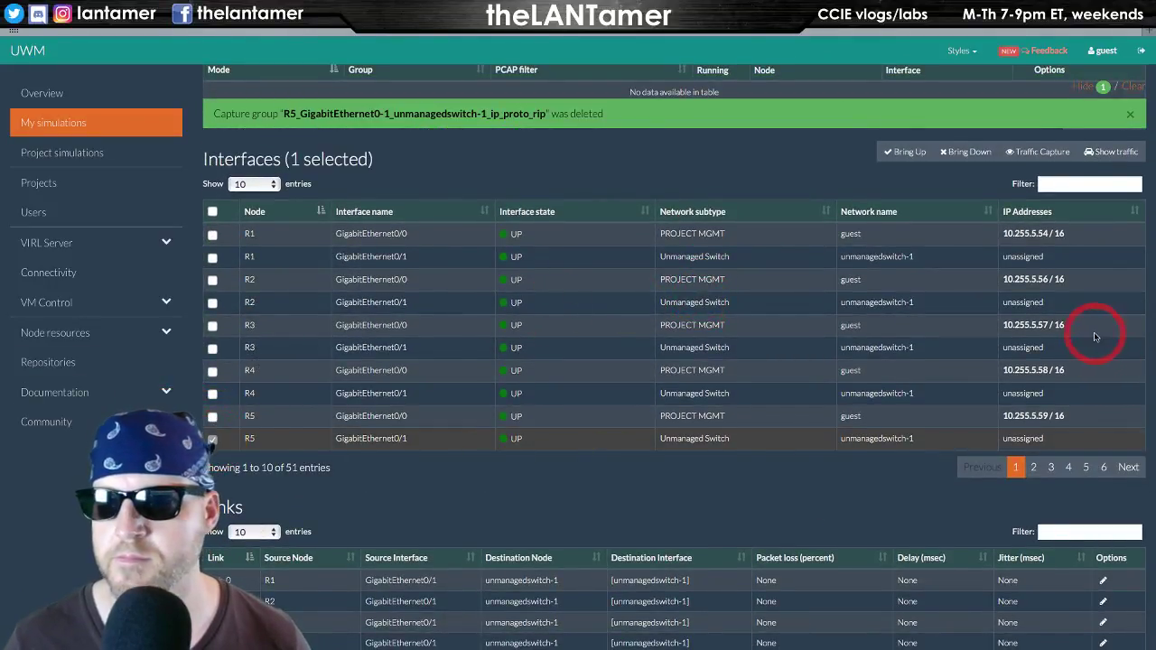
scroll(1094, 337, up, 3)
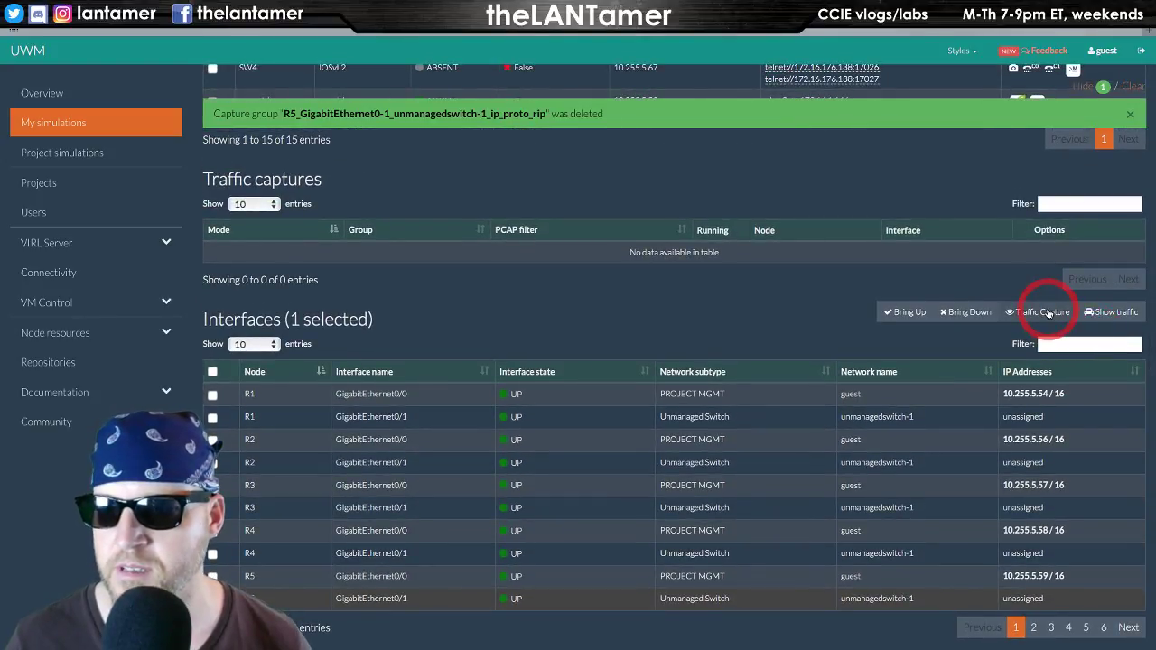
click(1046, 312)
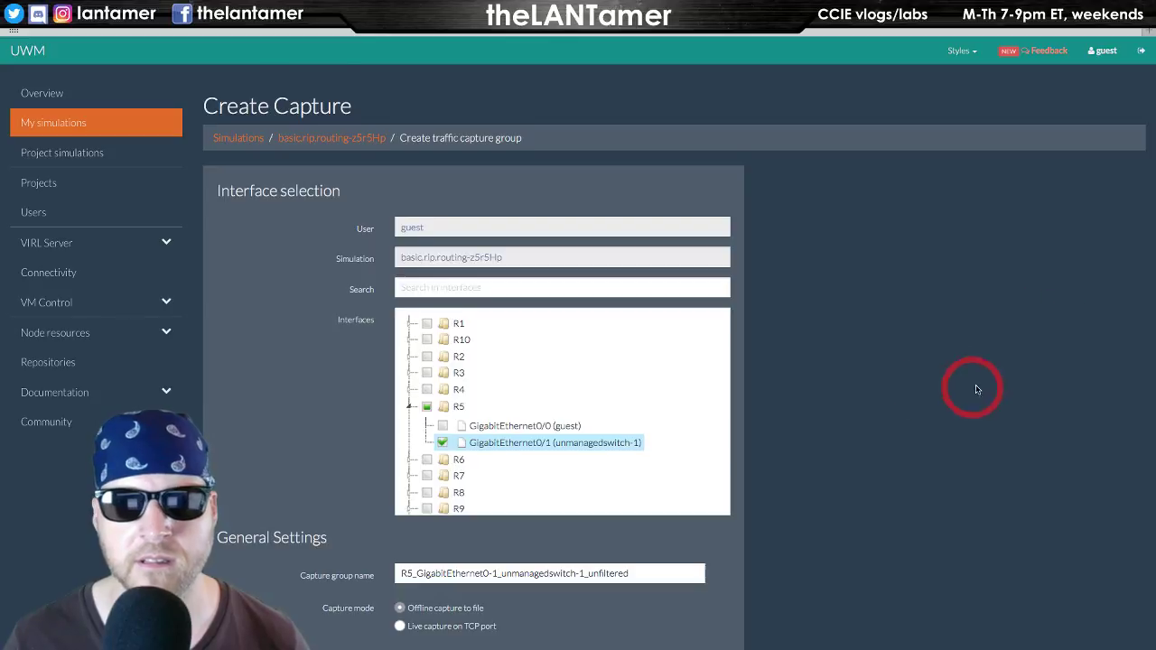
scroll(972, 384, down, 5)
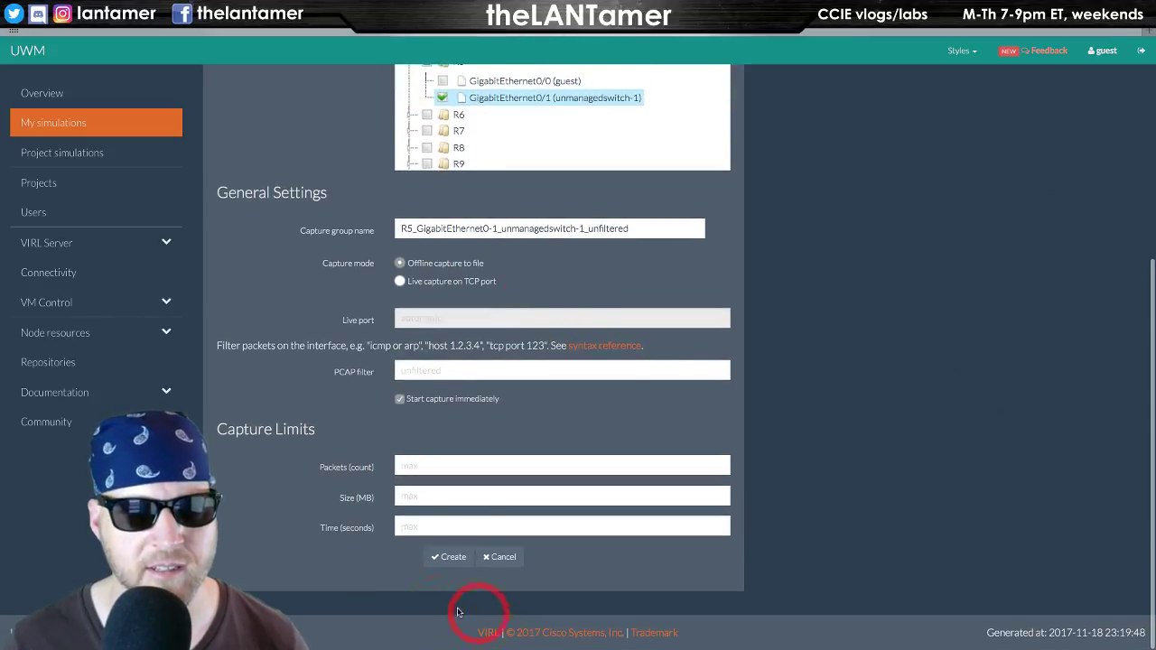
click(456, 556)
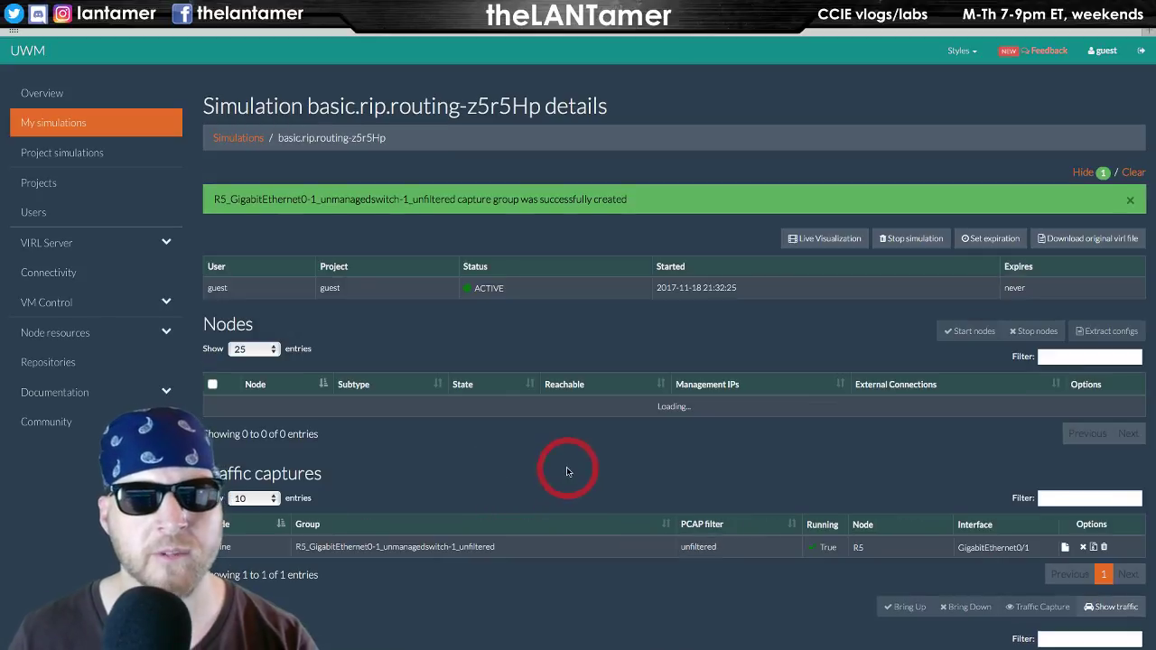
scroll(531, 467, down, 5)
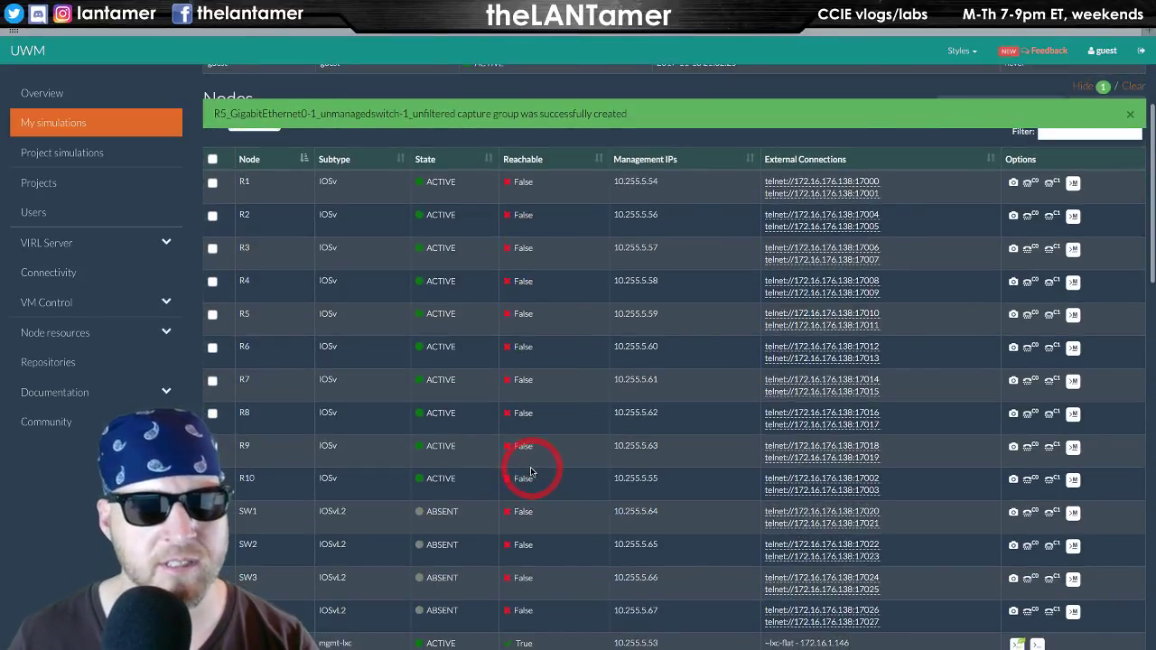
- Switch to R5's console and reset RIP with the prepared configuration: version 2, networks 150.1.0.0 and 155.1.0.0, no auto-summary
key(alt+Tab)
key(ctrl+Right)
key(ctrl+Right)
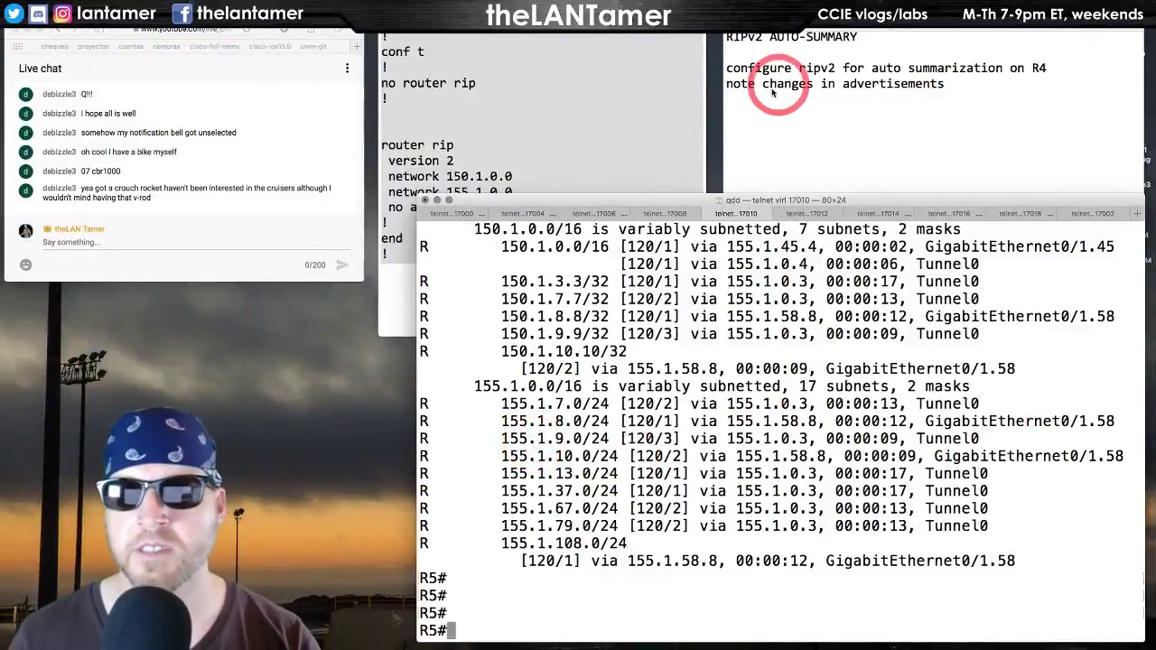
click(552, 109)
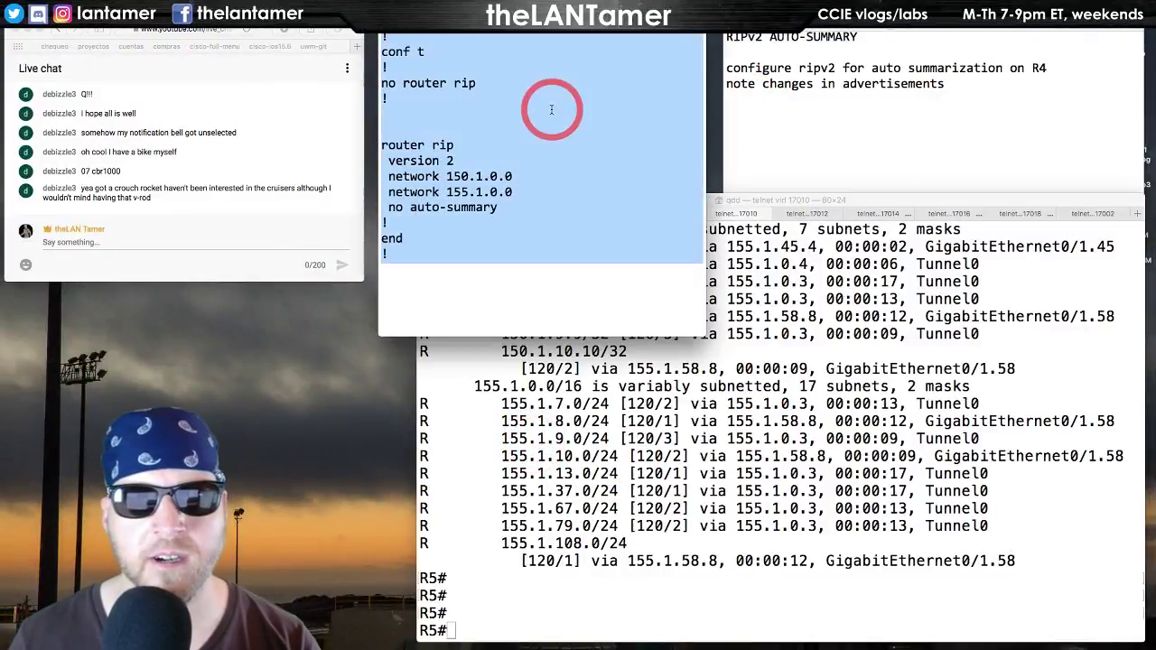
click(714, 387)
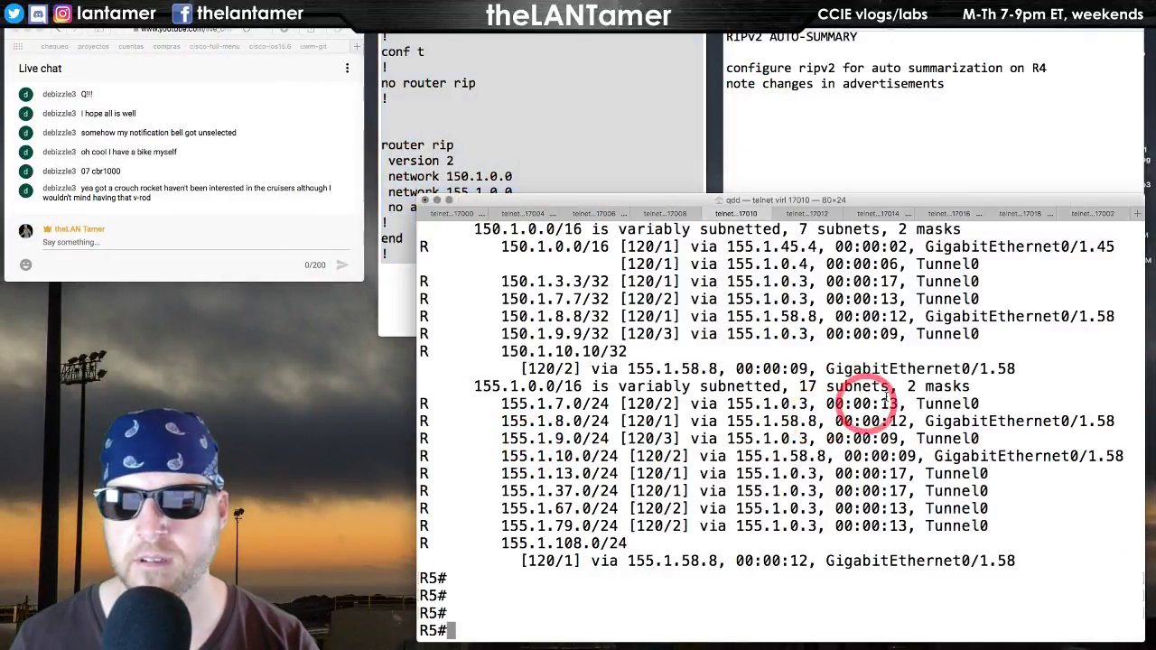
text(! conf t ! no router rip !   router rip  version 2  network 150.1.0.0  network 155.1.0.0  no auto-summary ! end !)
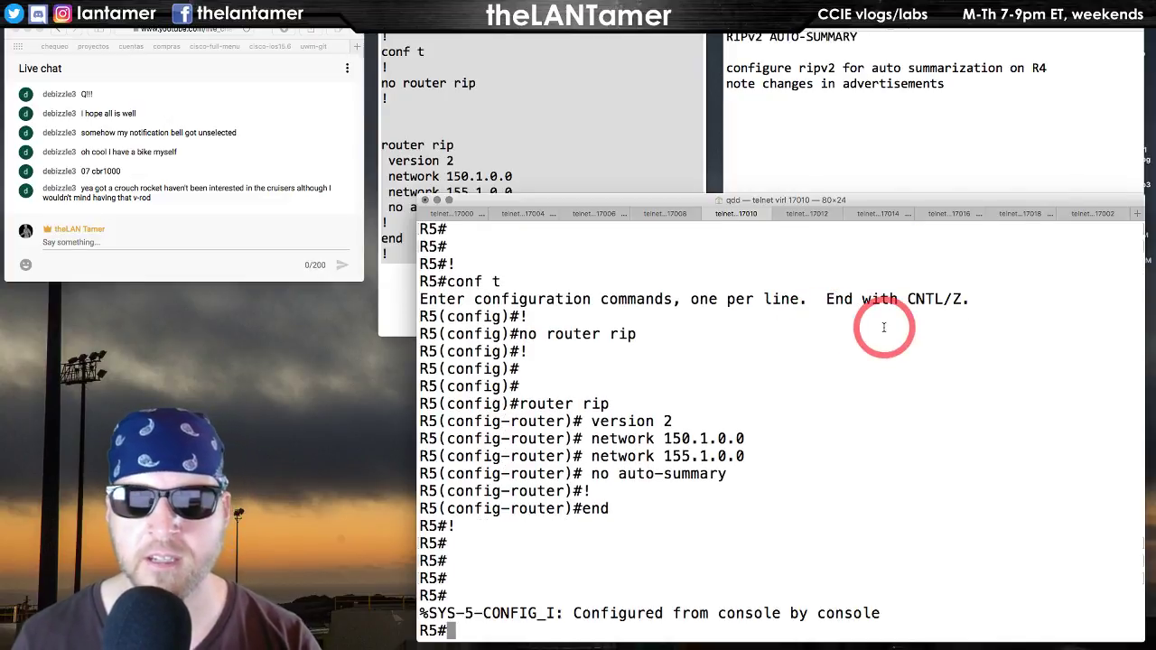
key(Return)
key(Return)
key(Return)
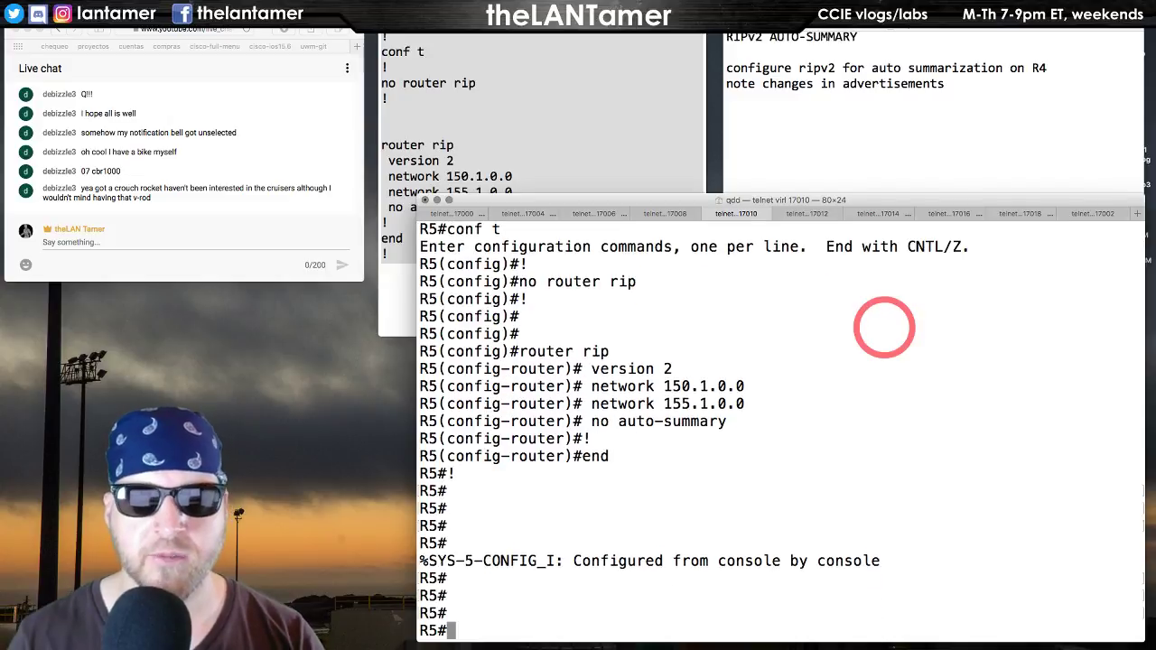
- Run show ip route rip on R5 and examine the 150.1.0.0 and 155.1.0.0 entries
text(show ip route rip)
key(Return)
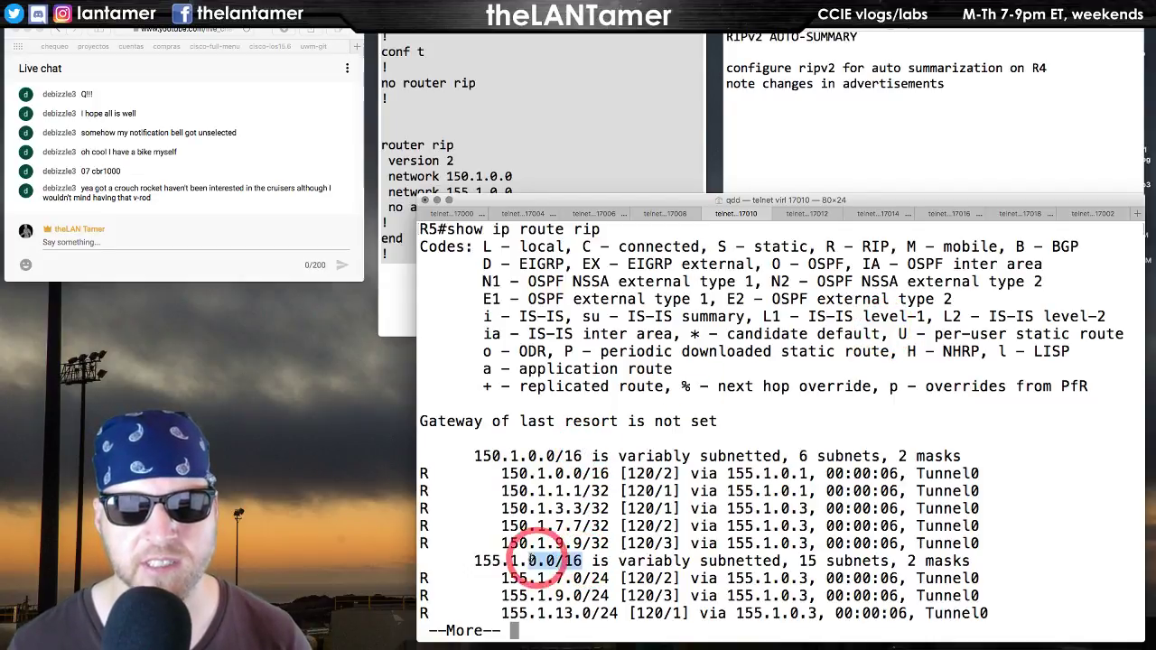
mouse_move(582, 561)
mouse_down()
mouse_move(488, 560)
mouse_move(589, 561)
mouse_up()
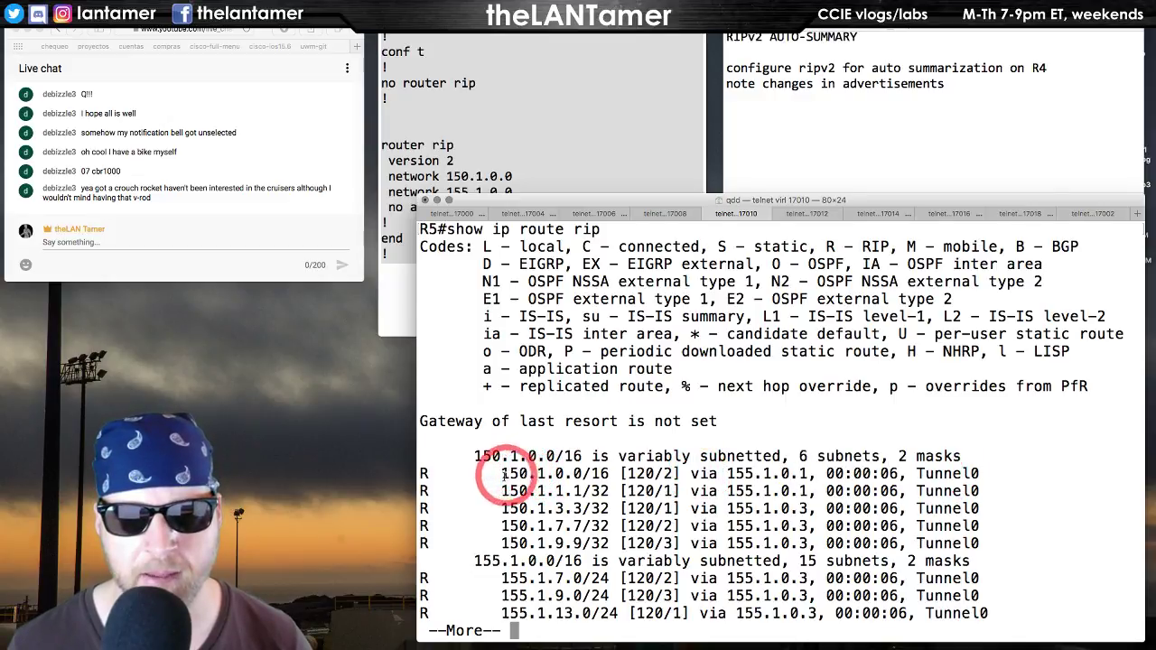
- Page through the rest of R5's RIP routes, switch to R7's console, run show ip route rip and examine the 150.1.0.0/16 entry
key(space)
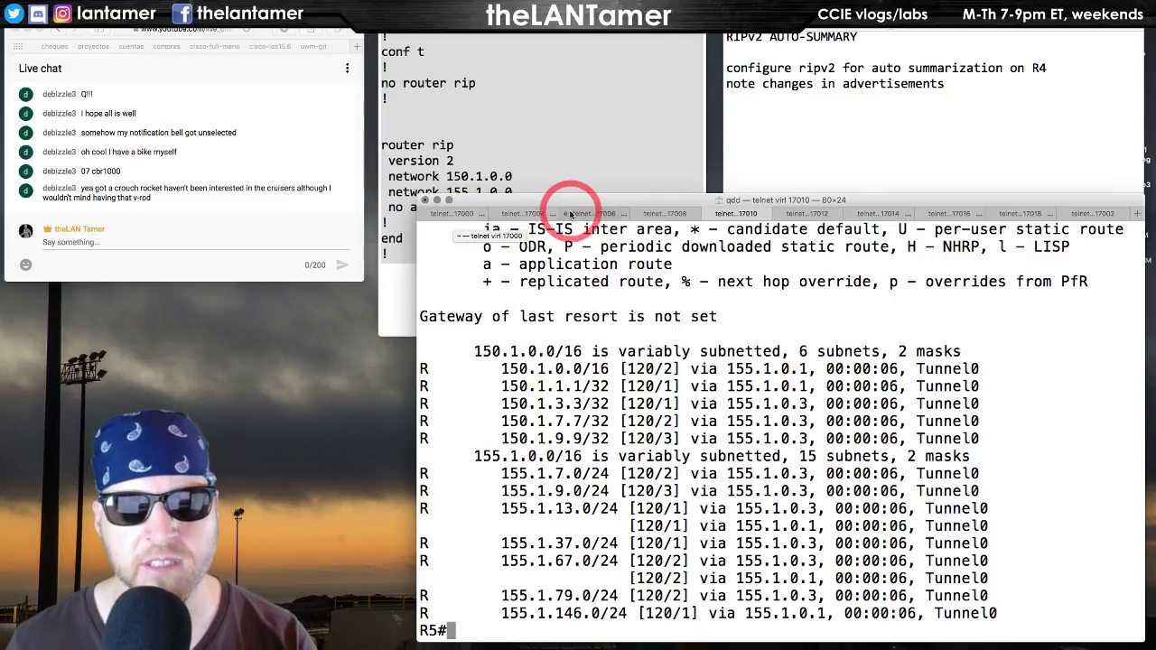
click(877, 213)
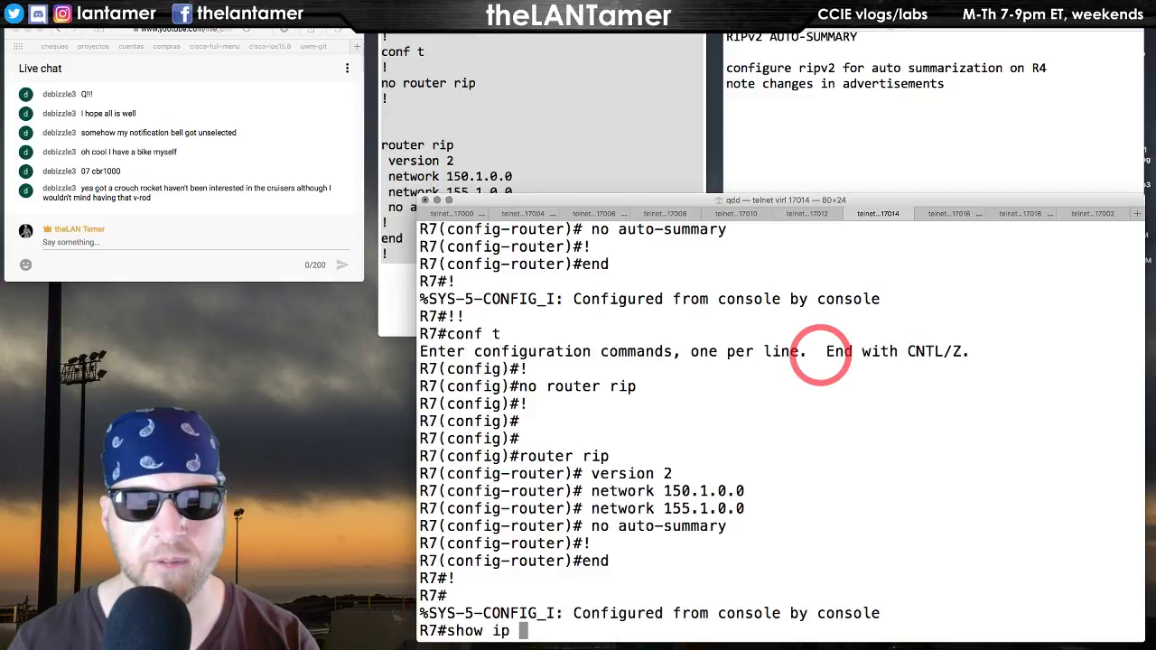
text(show ip )
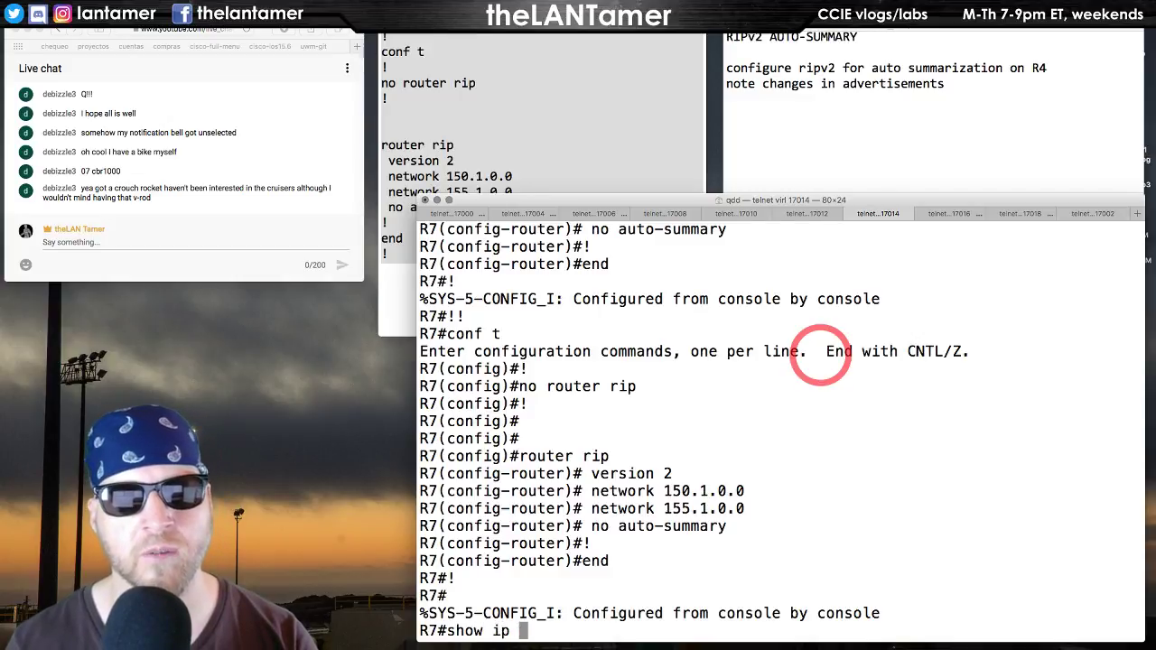
text(rip)
key(Return)
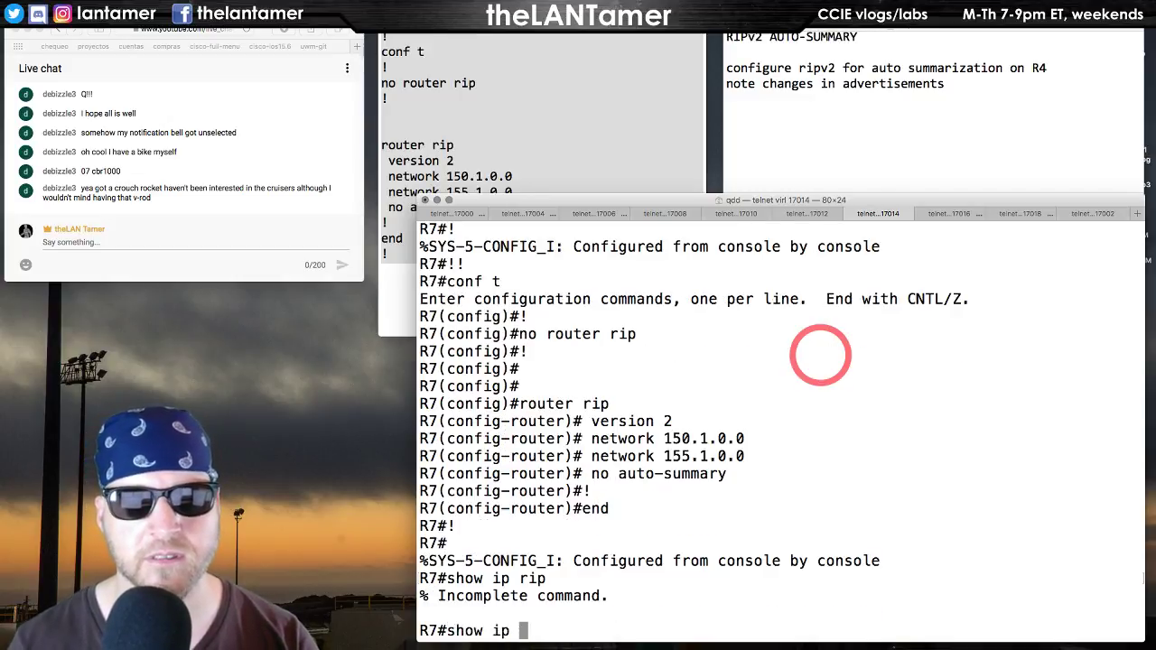
text(show ip route rip)
key(Return)
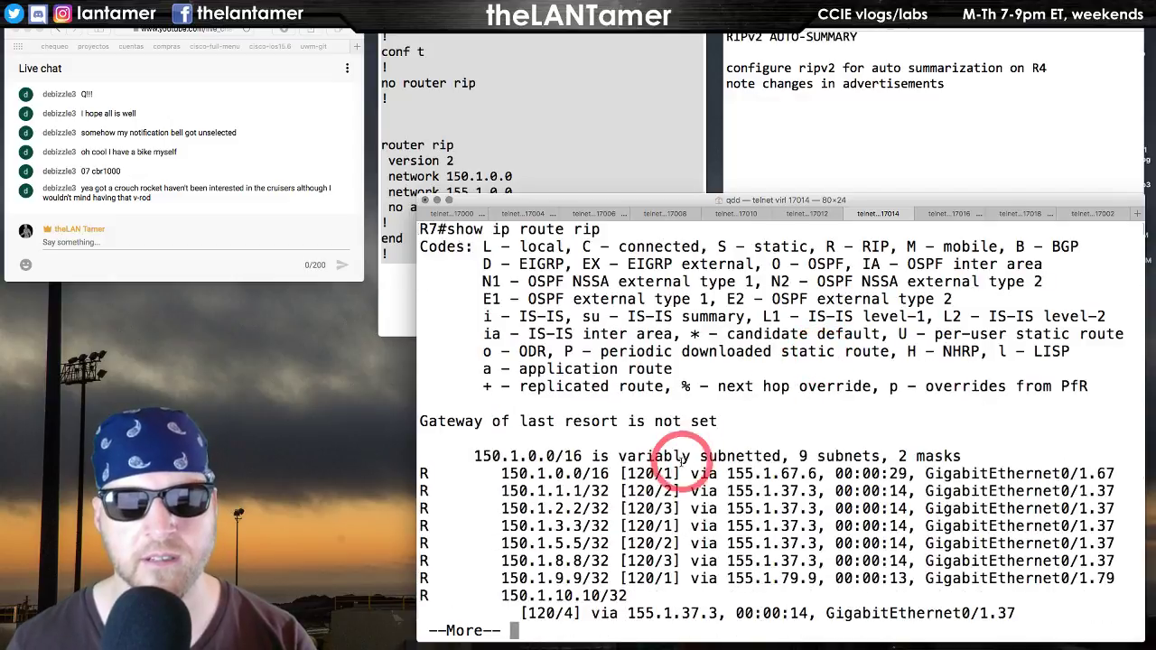
drag(826, 472, 601, 475)
click(601, 475)
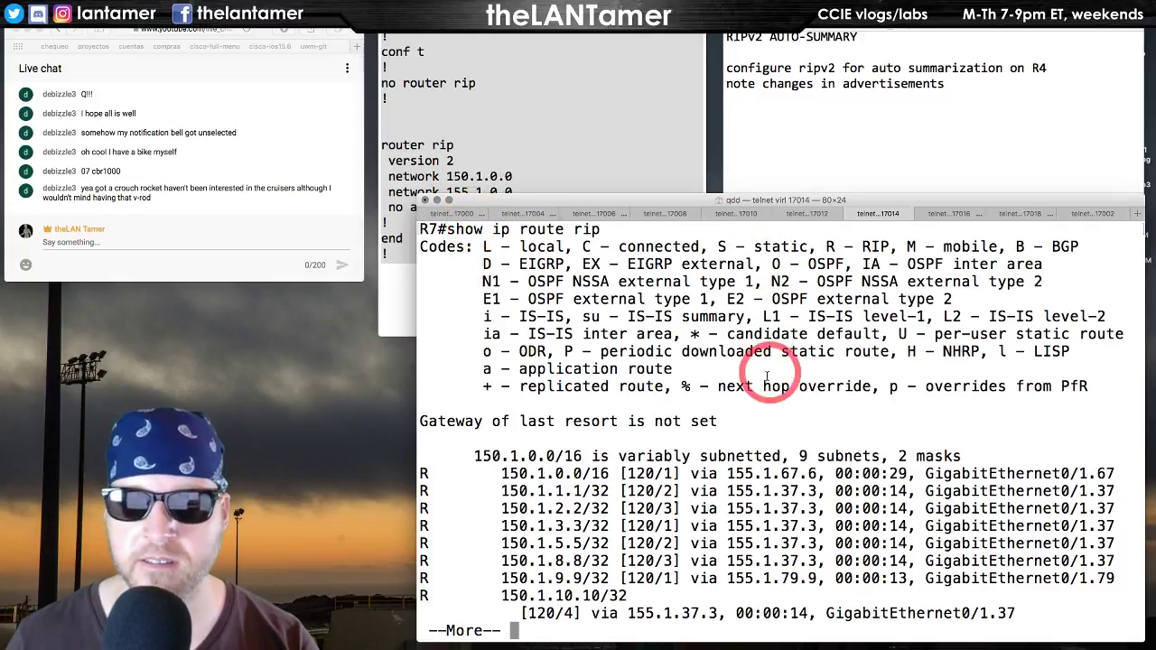
key(space)
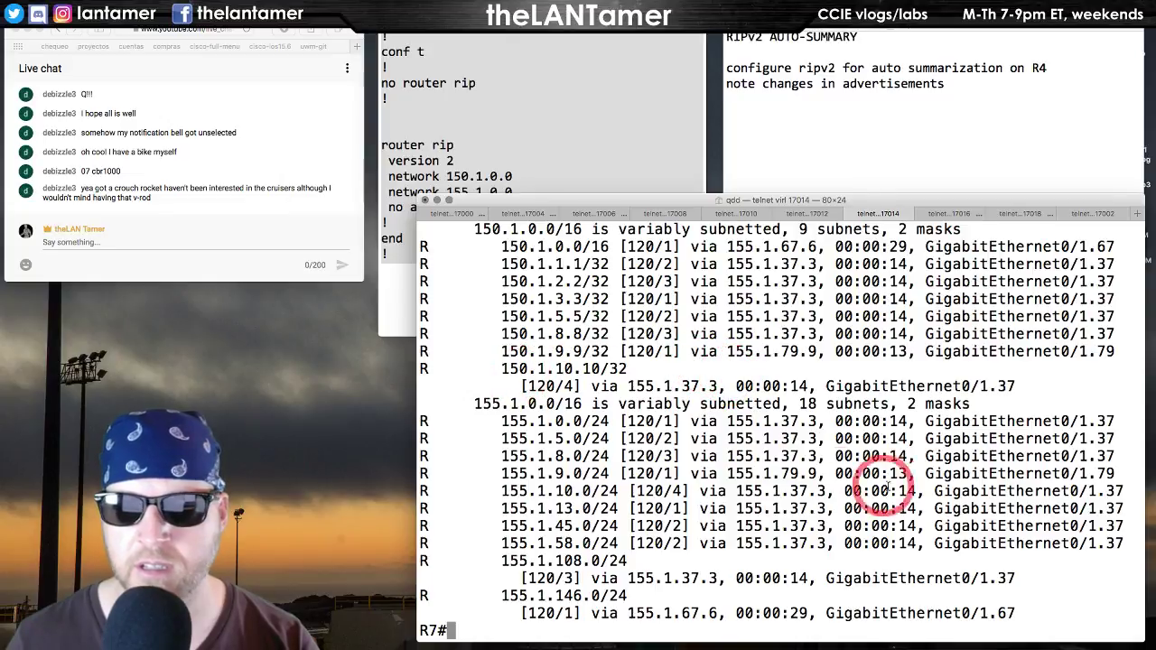
scroll(849, 402, up, 3)
scroll(847, 400, down, 3)
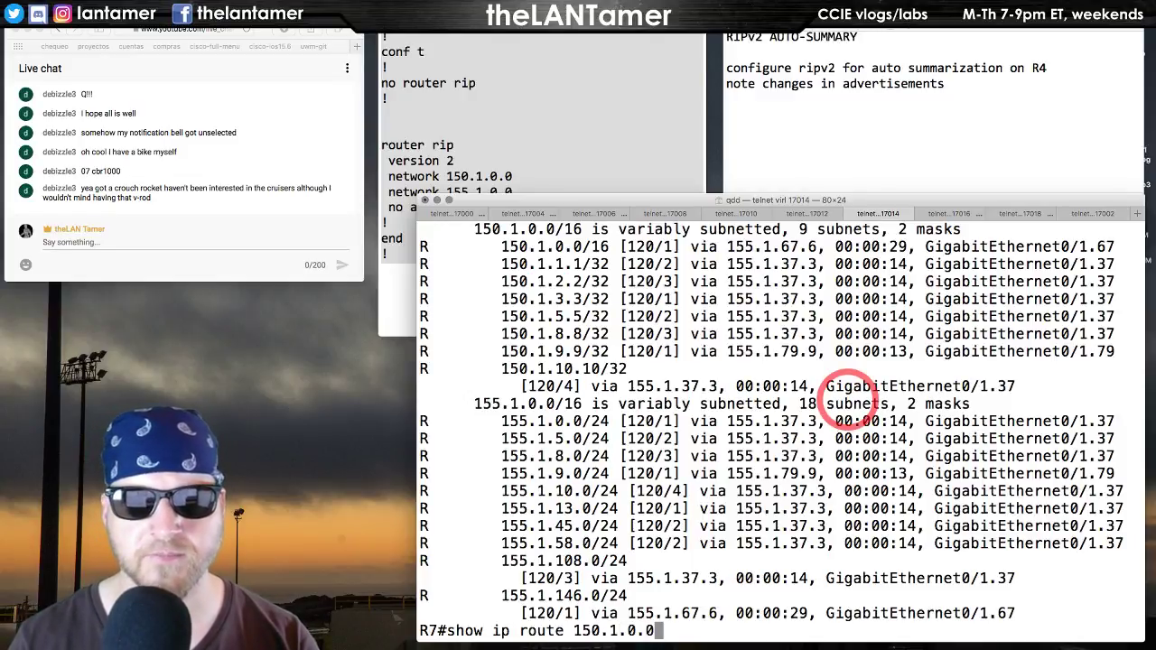
- Look up the route 150.1.0.0 255.255.0.0 on R7 and compare its next hop with the network topology diagram
key(Return)
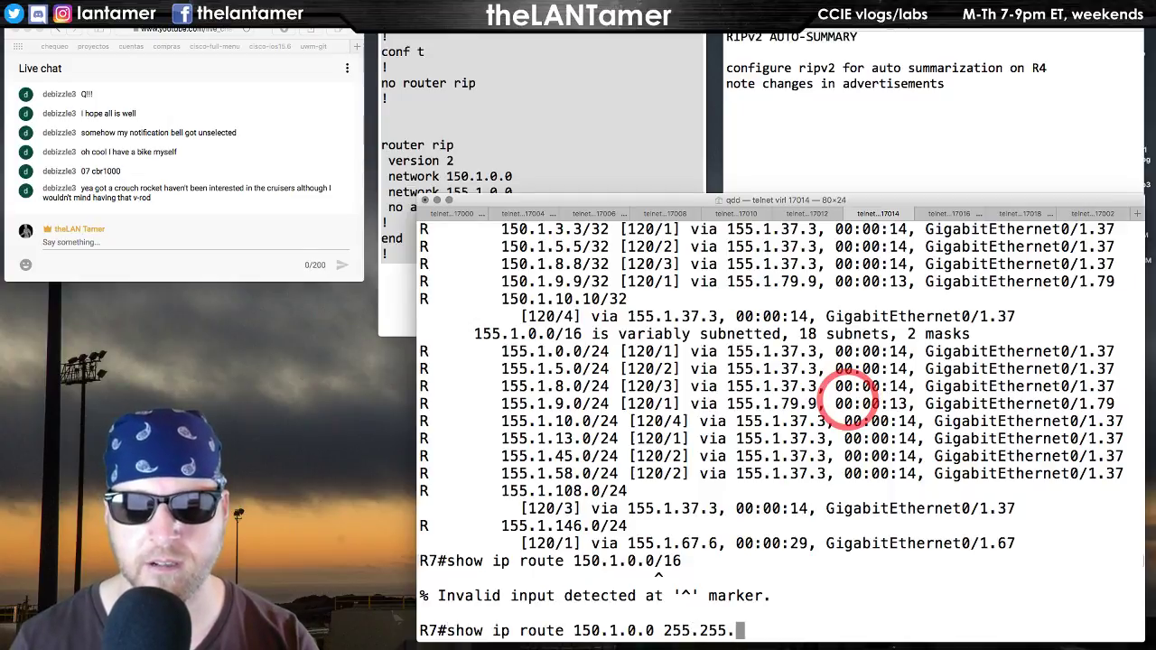
text(0.)
key(Return)
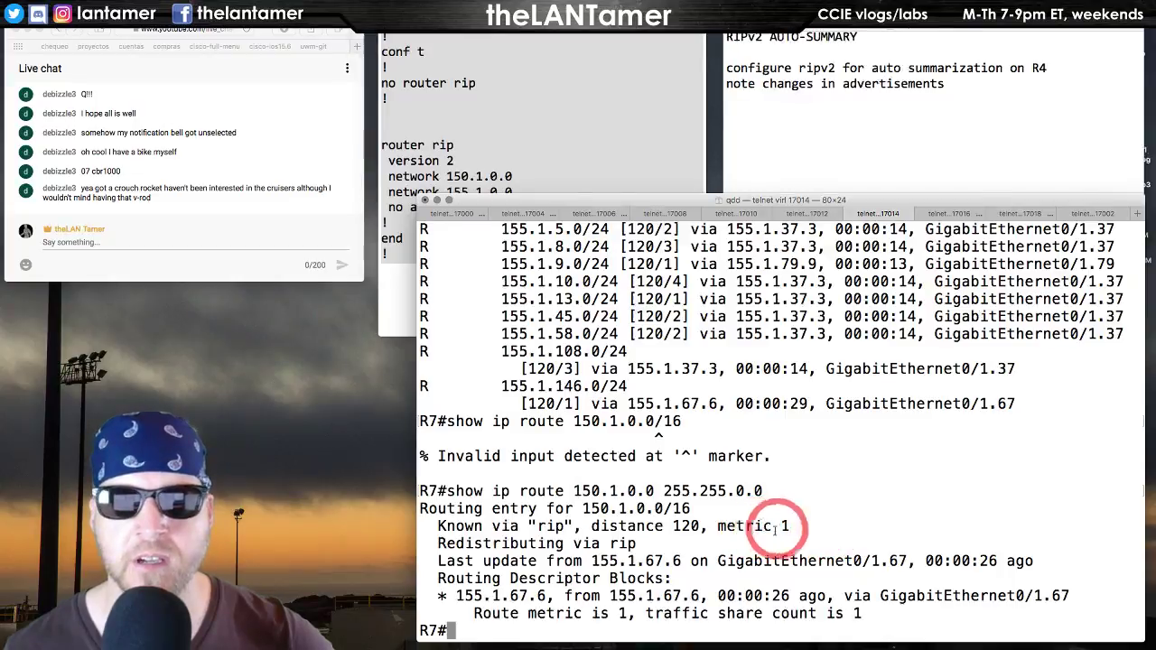
key(ctrl+Right)
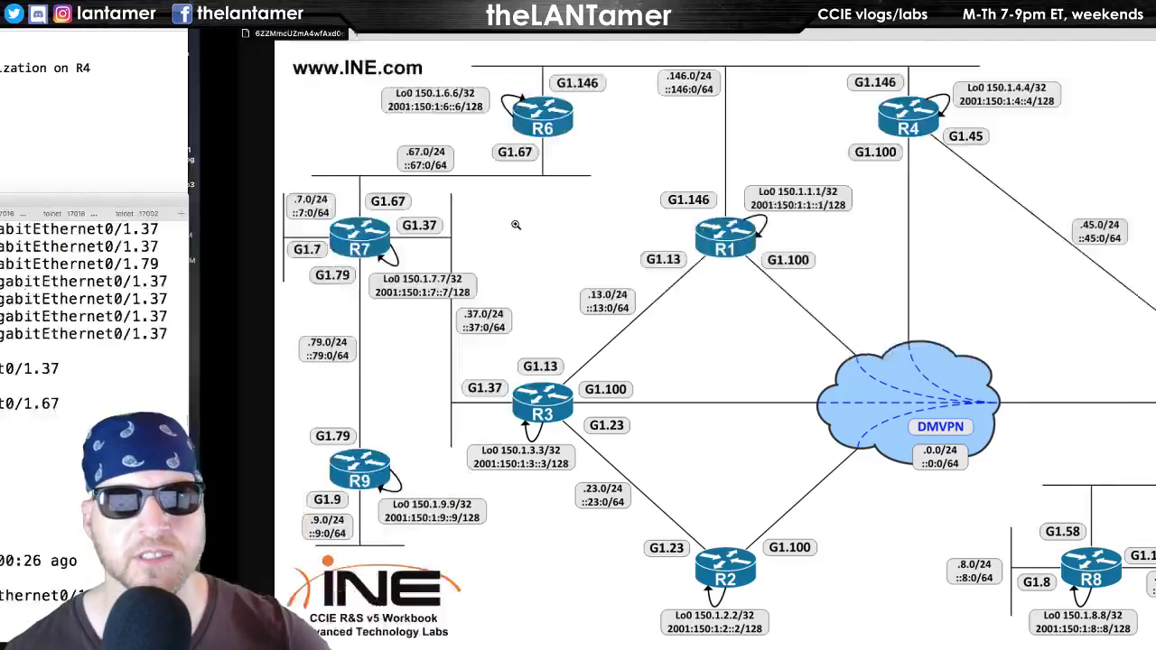
- On R1's console, run show ip route 150.1.0.0 255.255.0.0 and show ip rip database to examine the summary's source
click(444, 213)
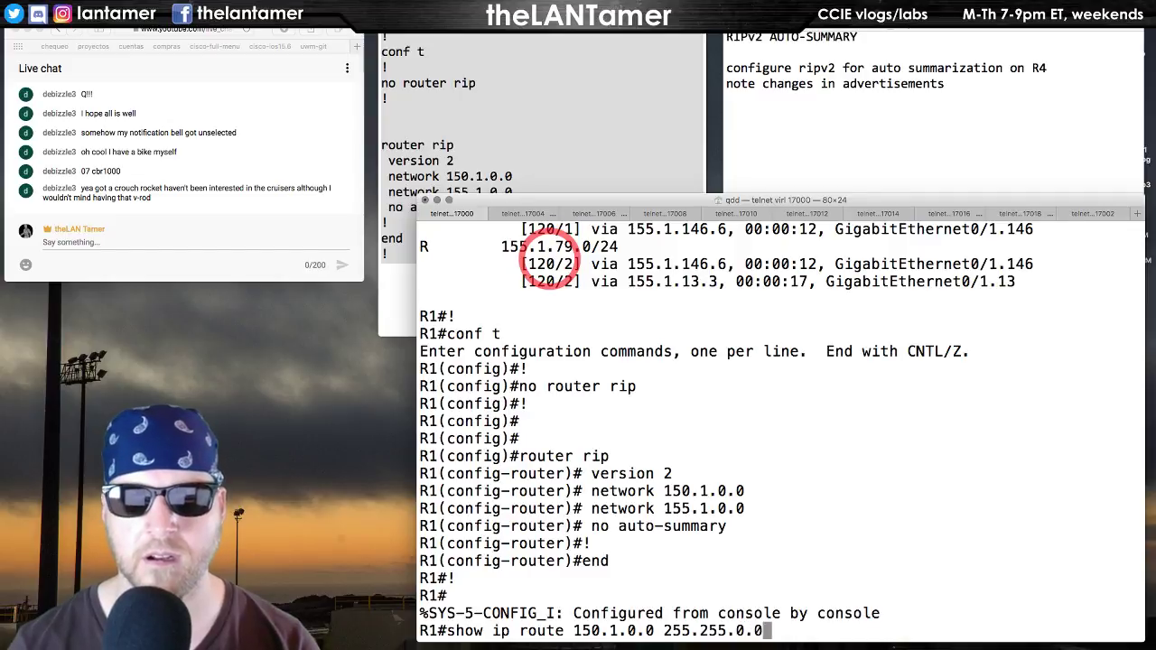
key(Return)
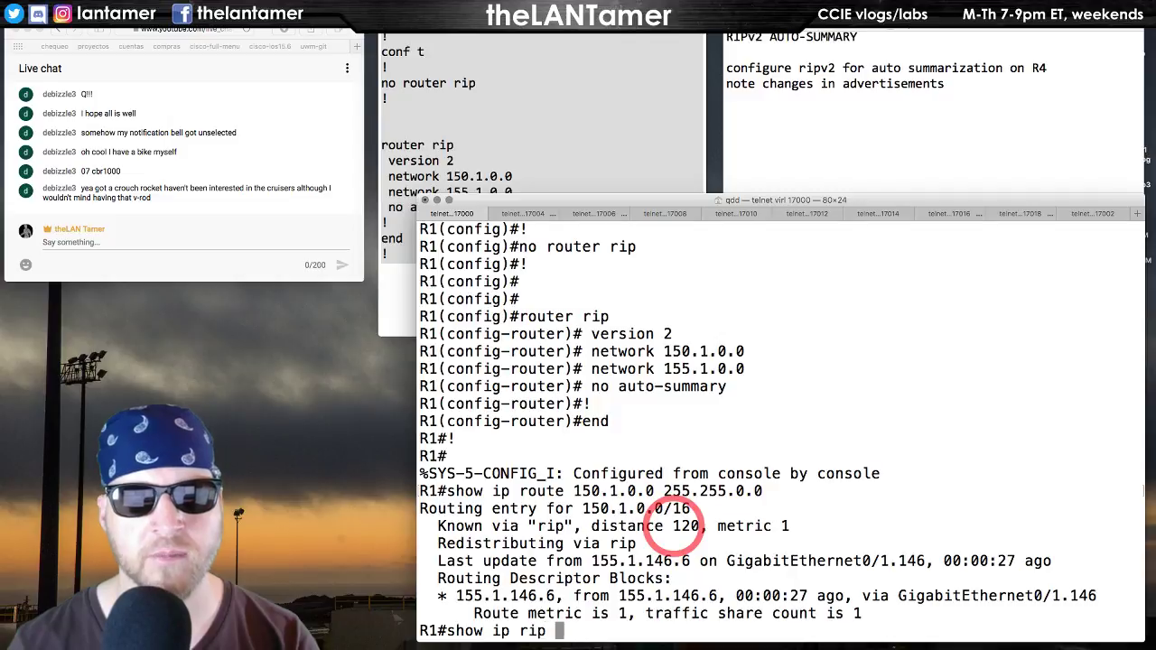
text(base)
key(Return)
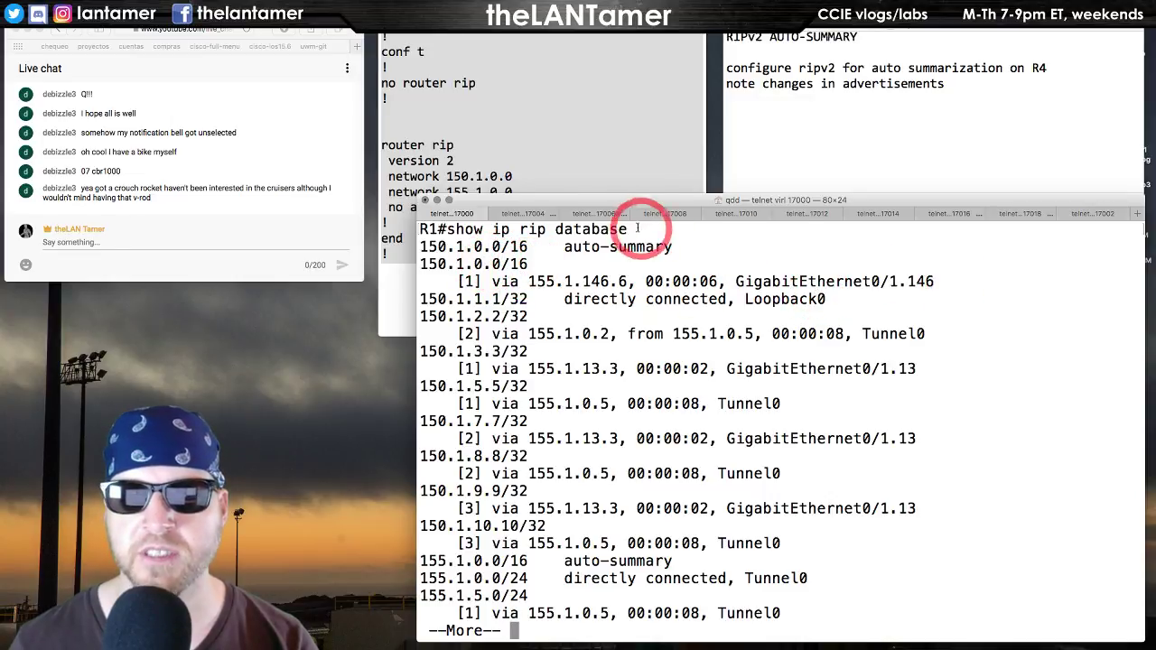
- Switch to R4's console and run show ip route 150.1.0.0, paging through all its subnets
click(677, 214)
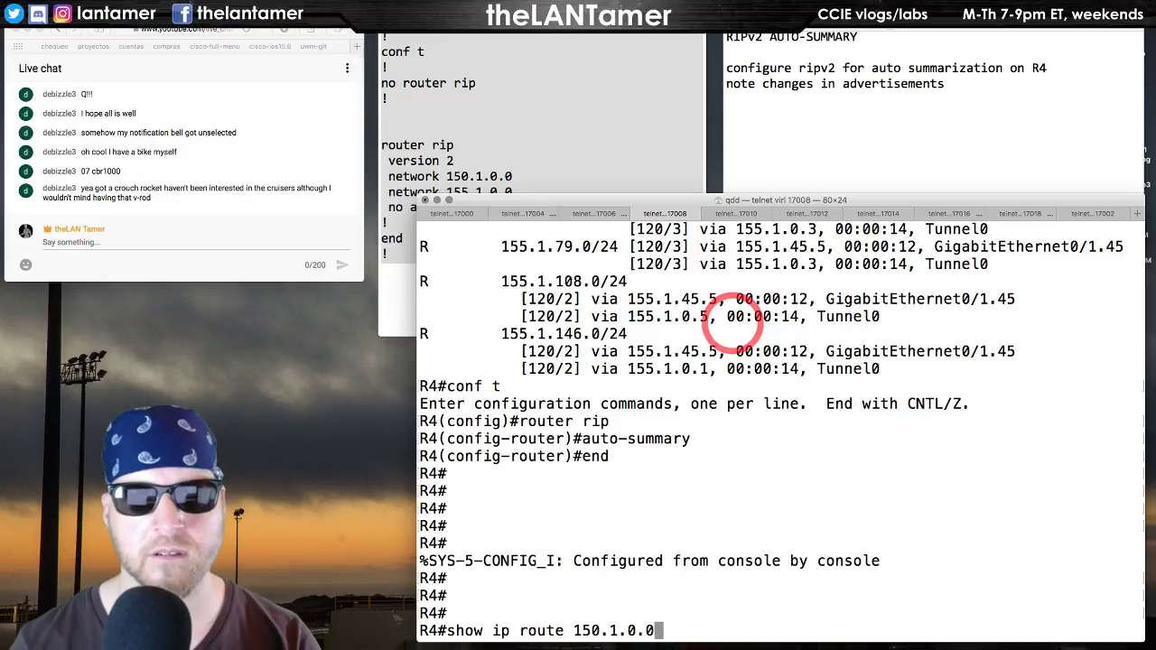
key(Return)
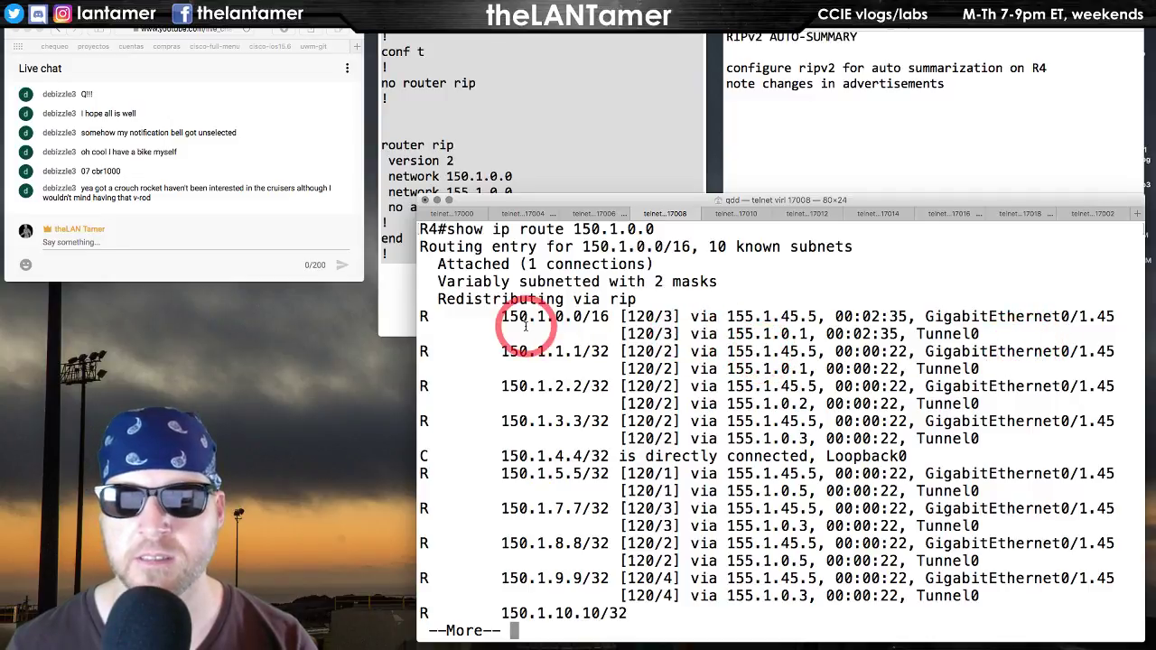
key(space)
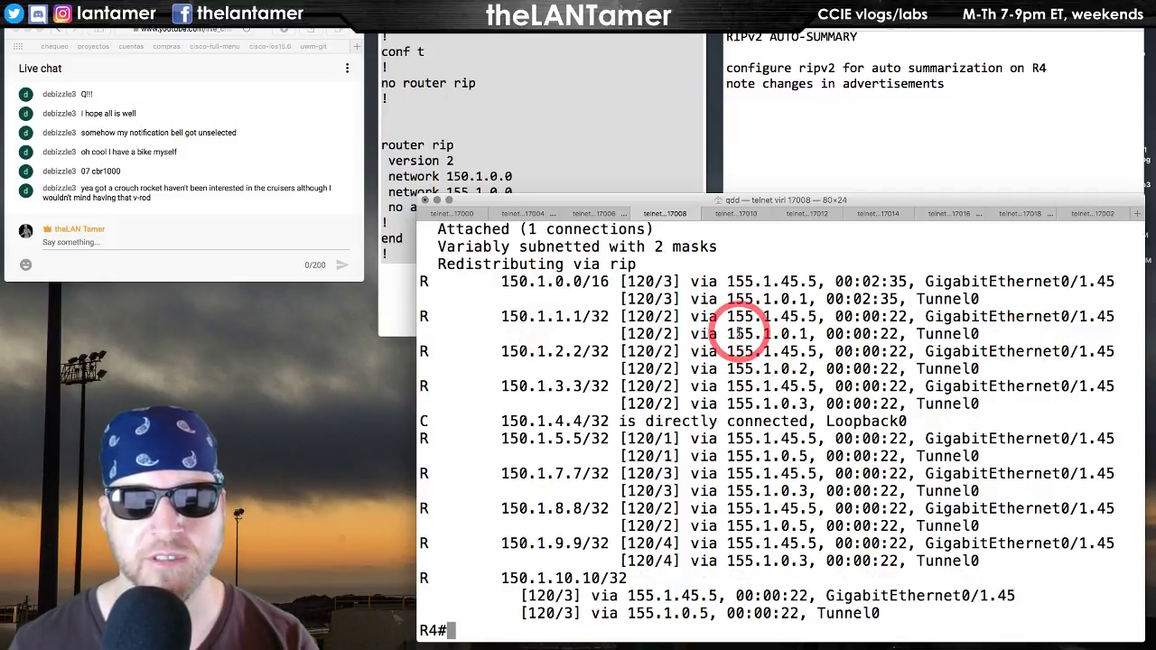
- Query R4's RIP database for 150.1.0.0 255.255.0.0, using the command help to find the required arguments
text(show i)
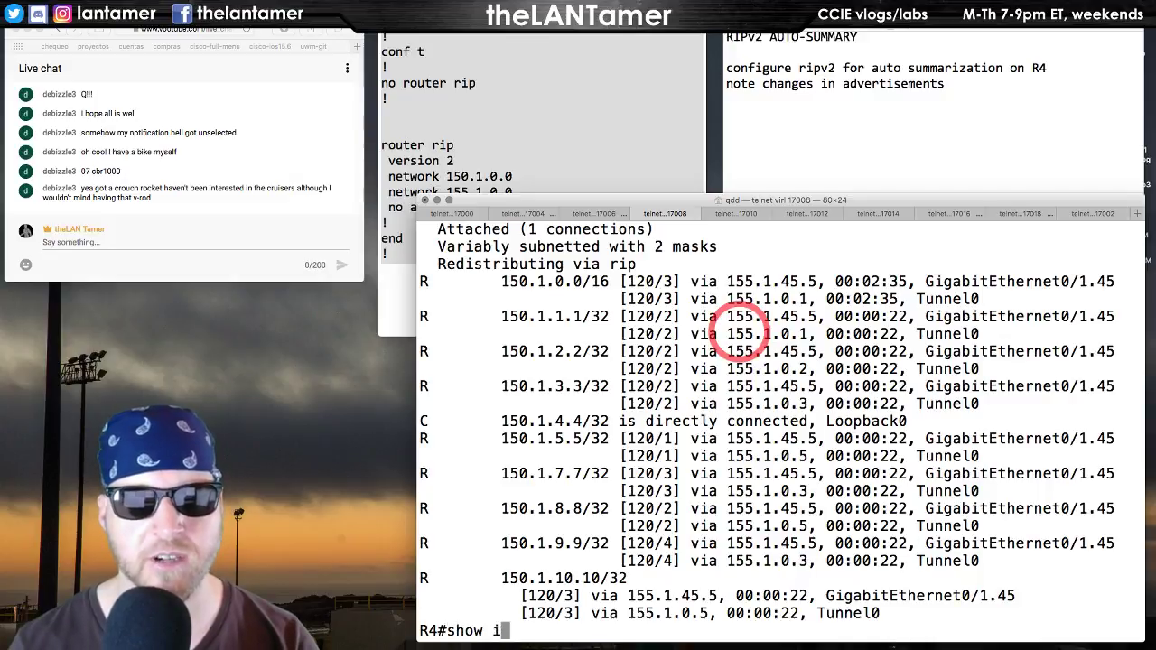
text(p rip)
key(Return)
key(Up)
text(data)
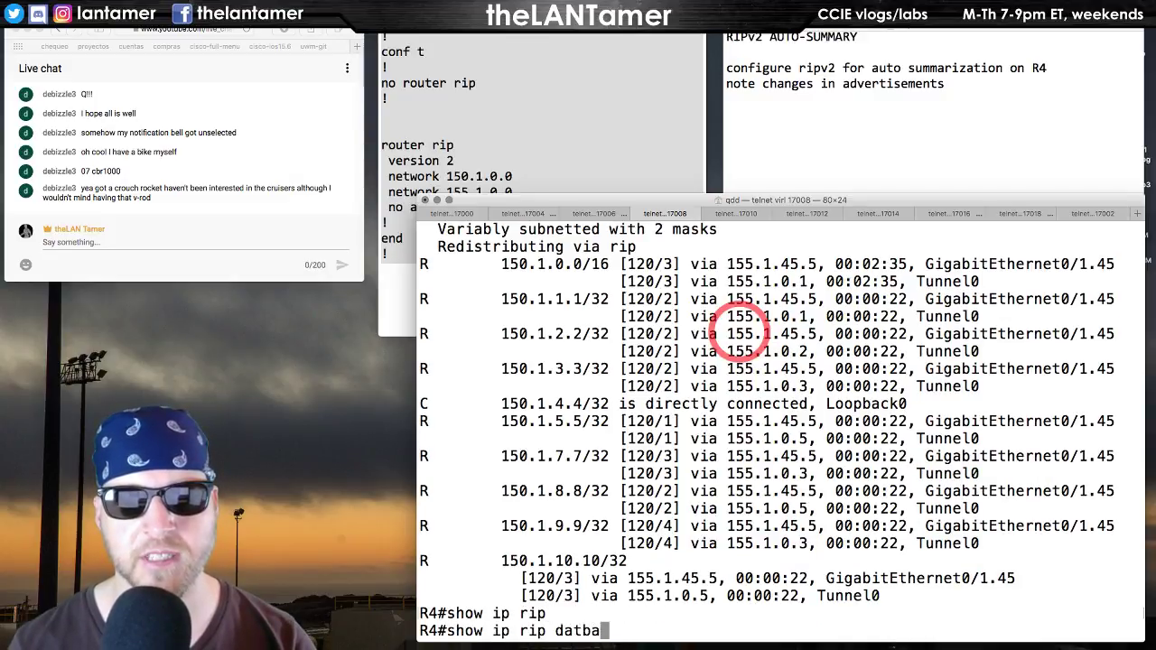
text(base )
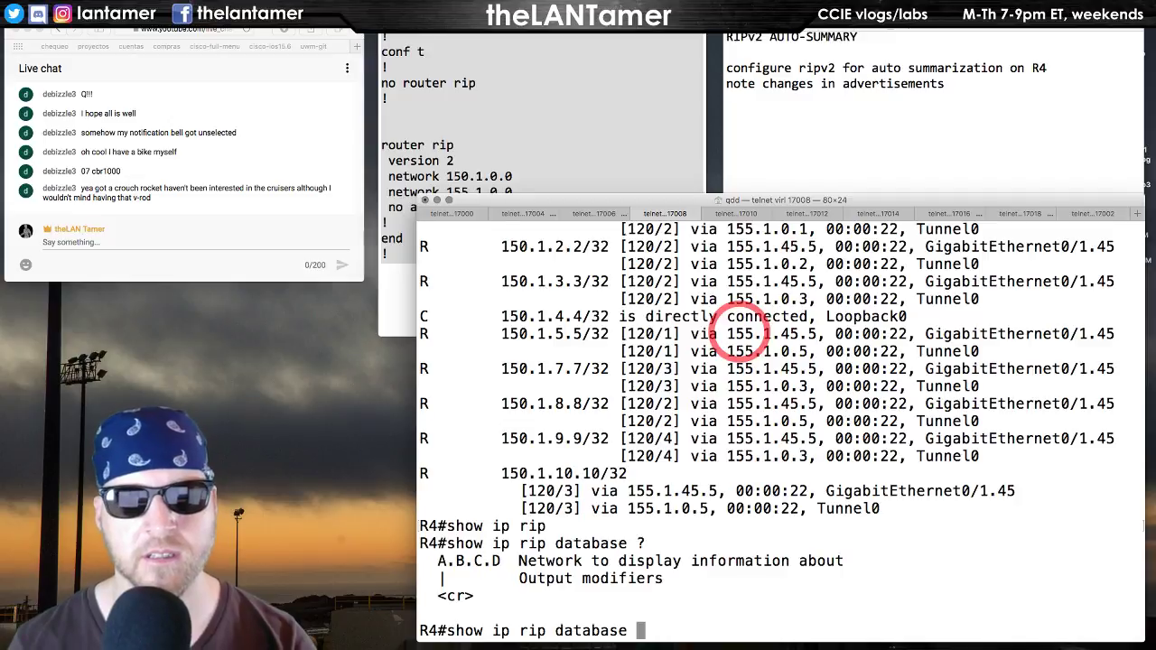
text(?150.1.0.0)
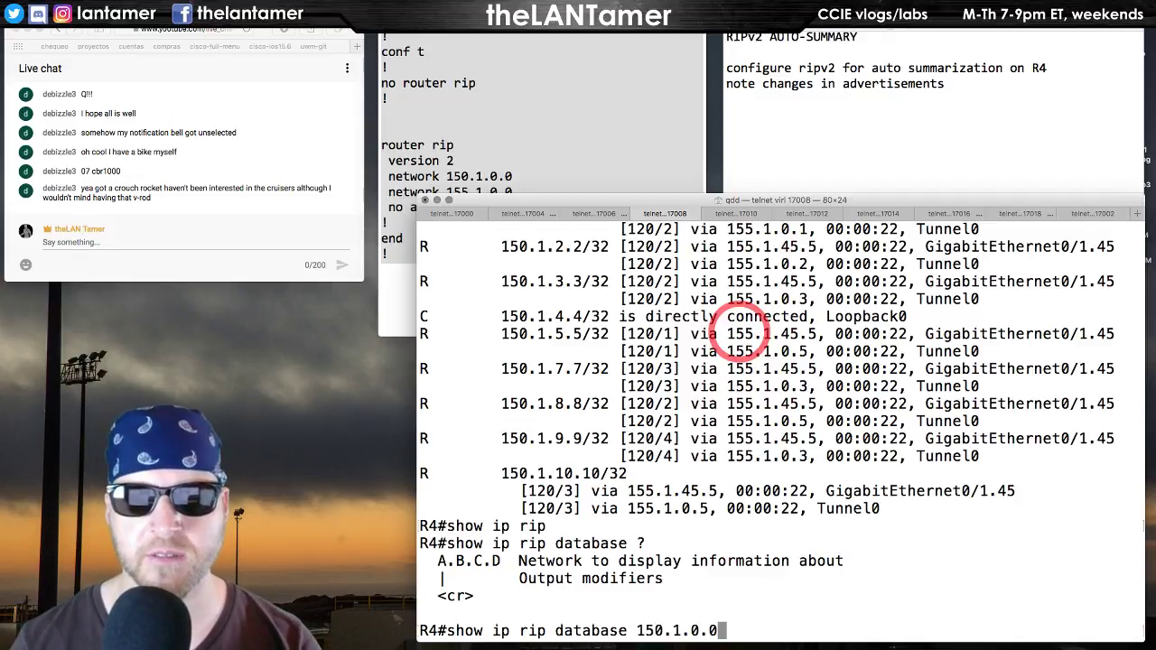
key(Return)
key(Up)
text(?)
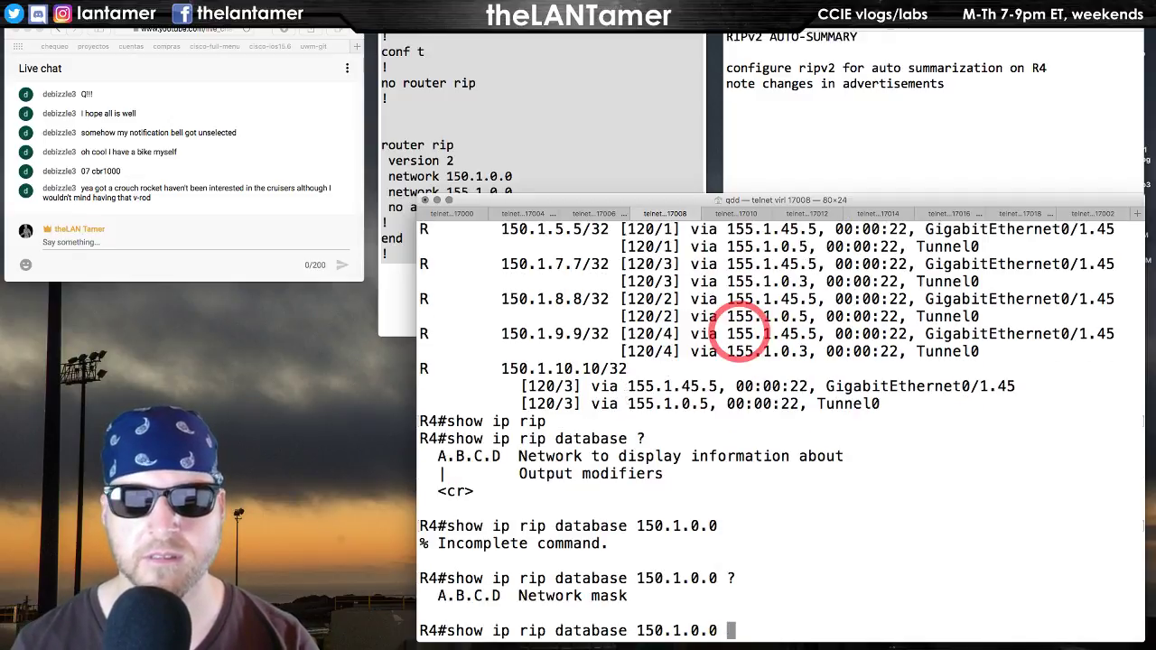
text(255.255.0.0)
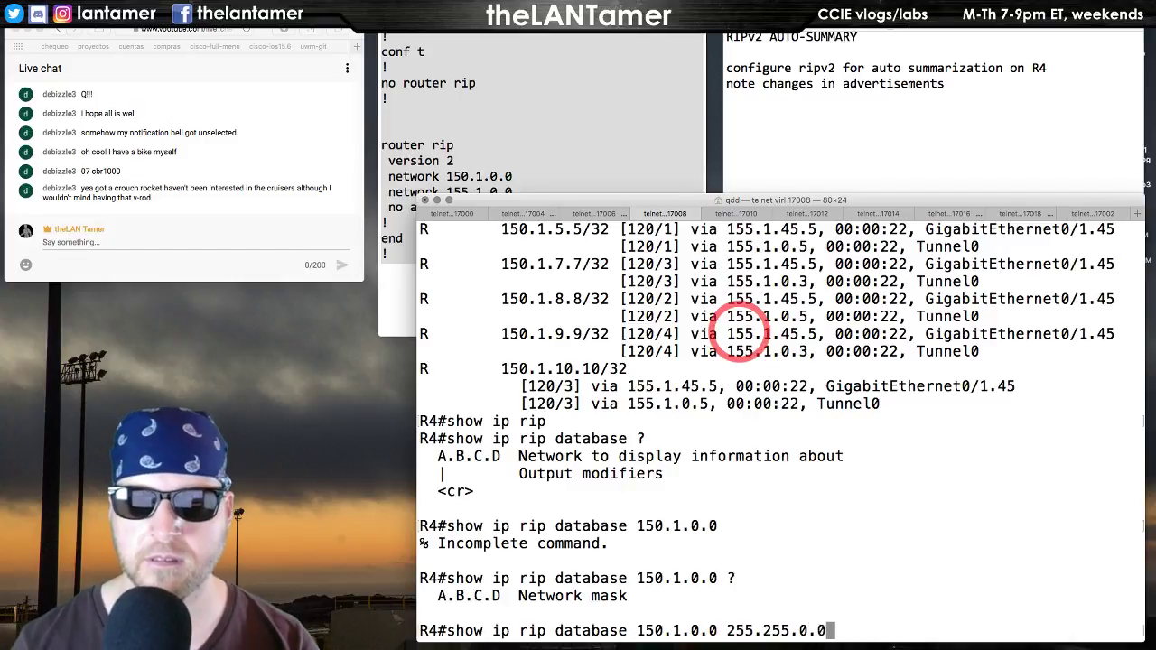
key(Return)
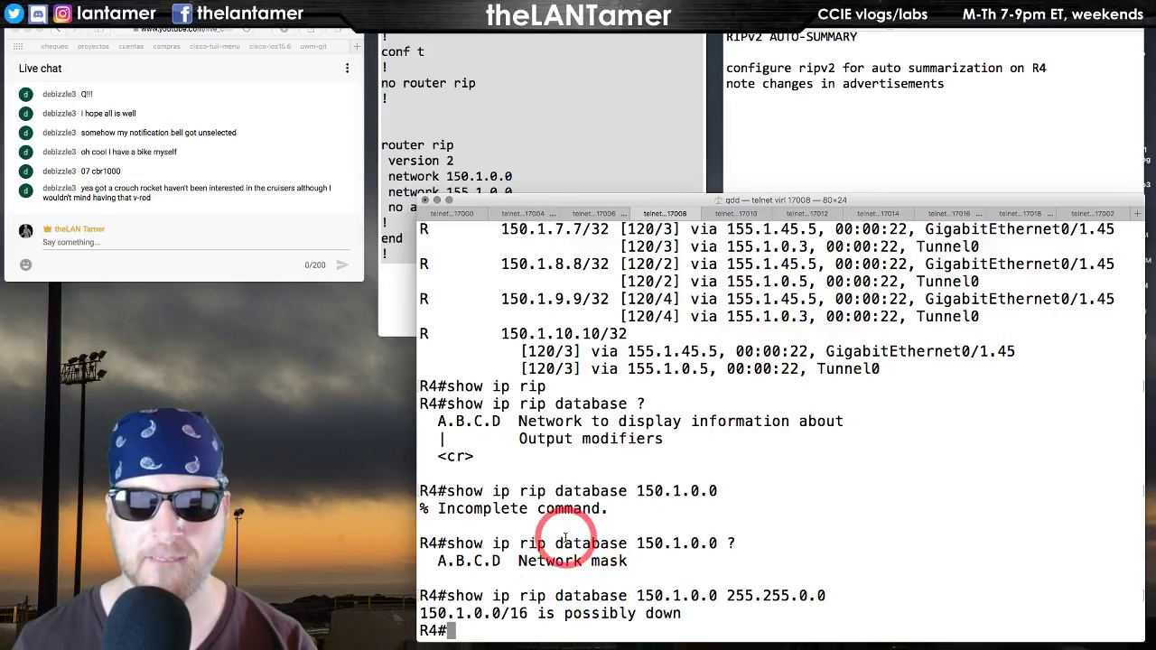
- Run show ip rip database 150.1.0.0 255.255.0.0 on R5 and examine the GigabitEthernet0/1.45 and Tunnel0 entries
click(735, 214)
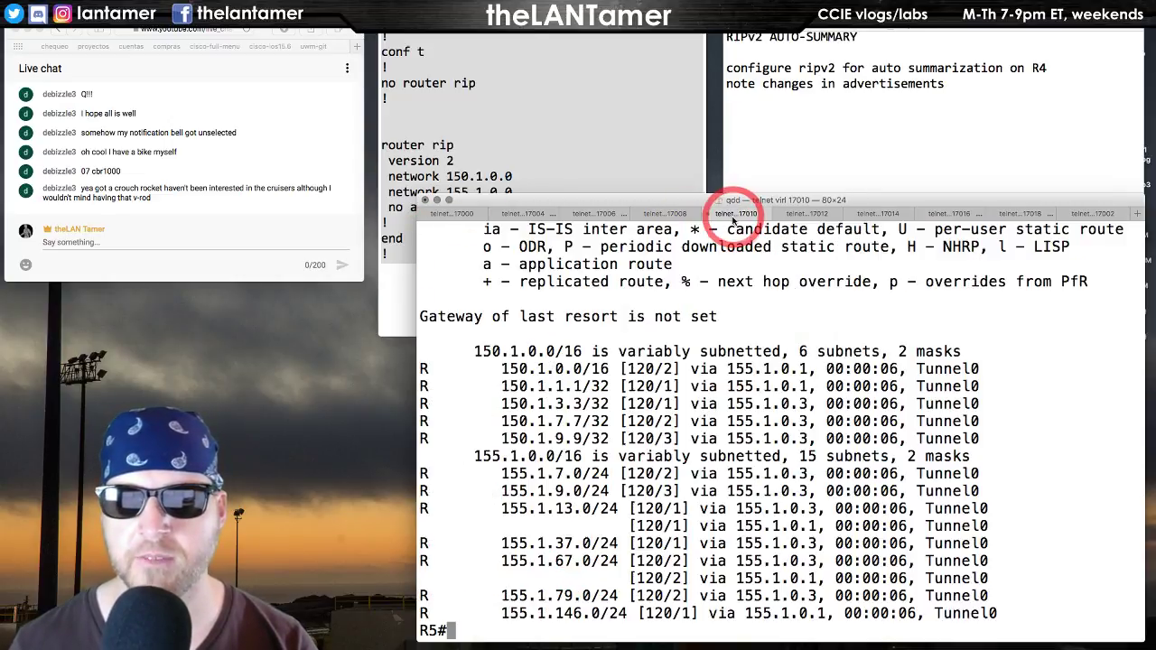
text(show ip rip )
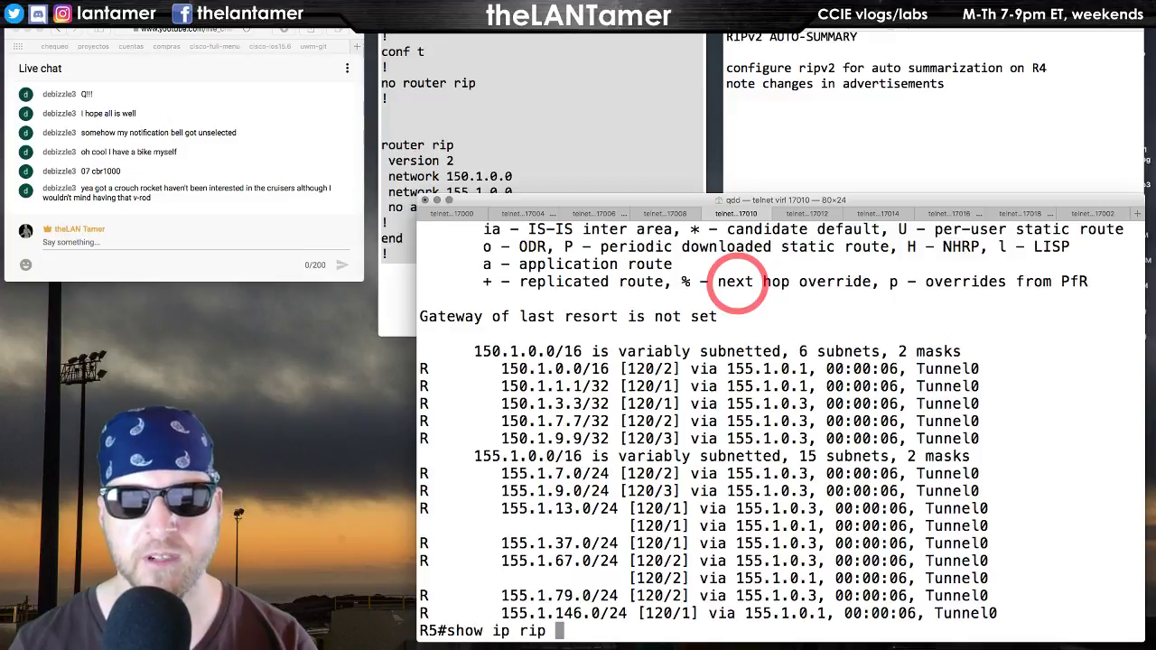
text(database 150.1.)
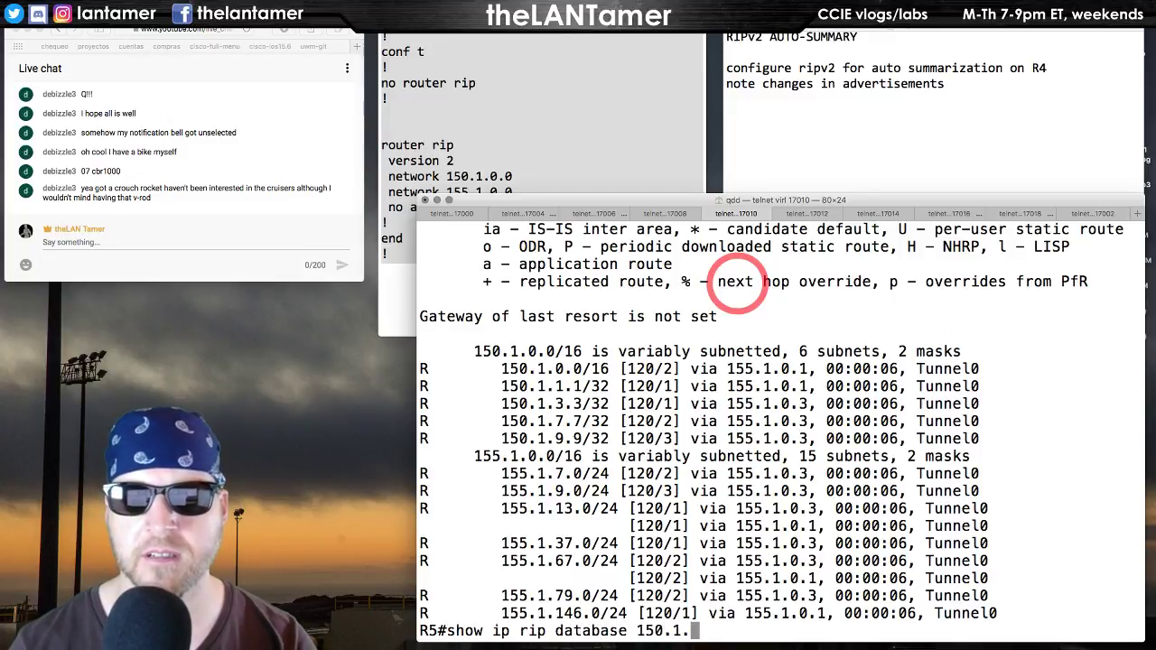
text(0.0 255.25)
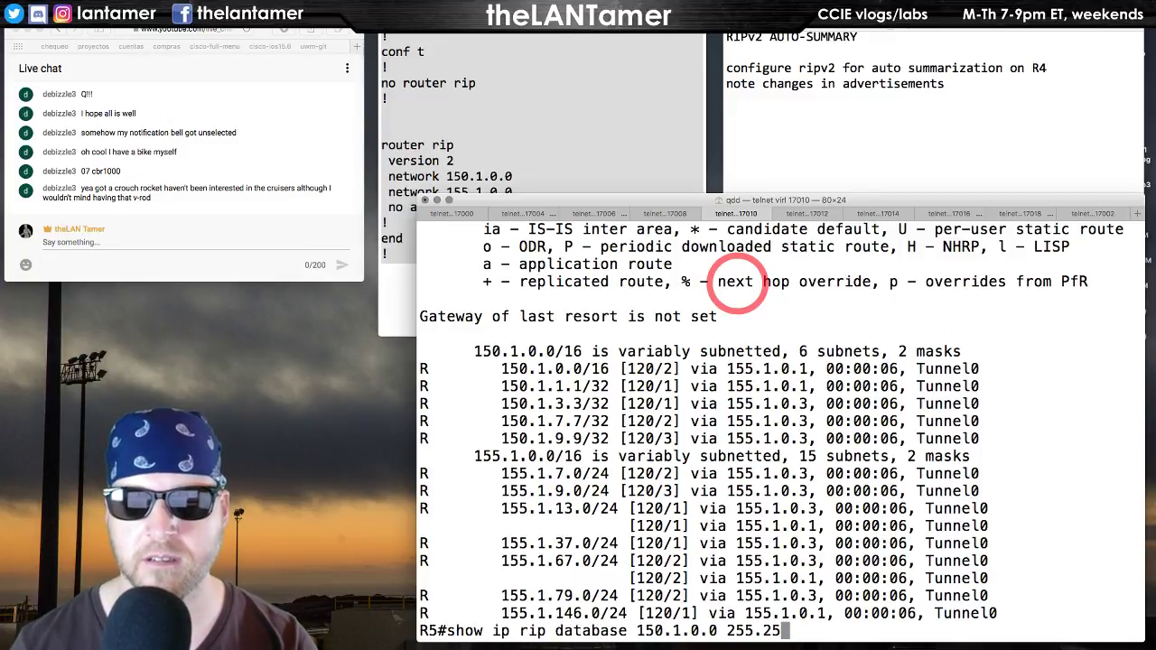
text(5.0.0)
key(Return)
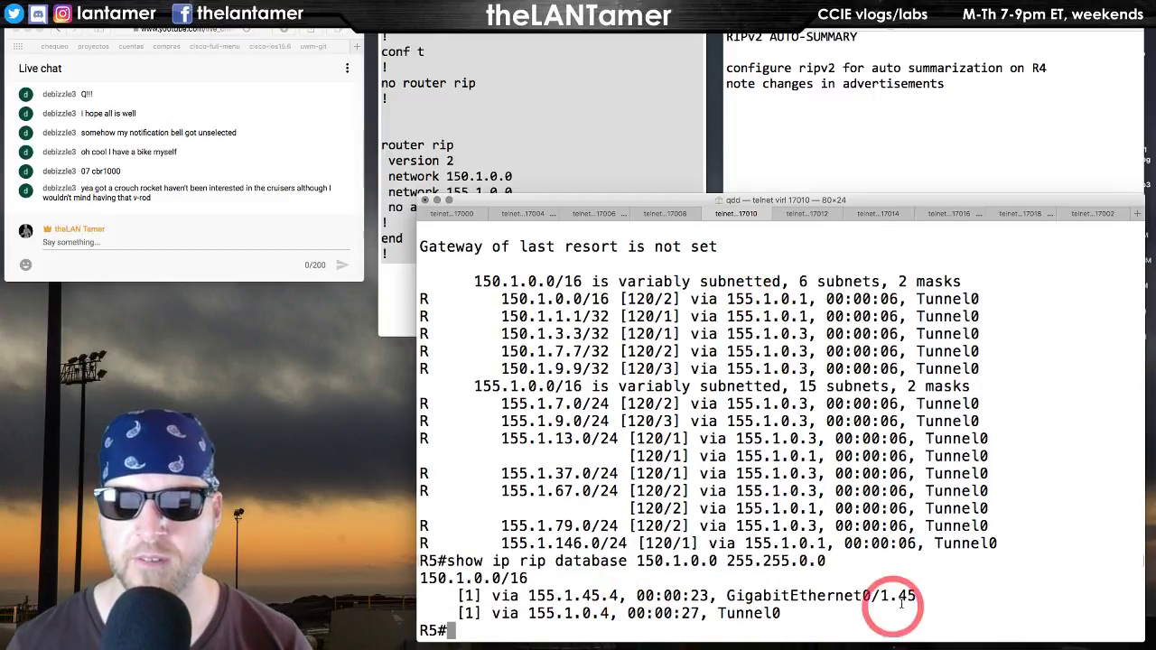
drag(916, 598, 437, 603)
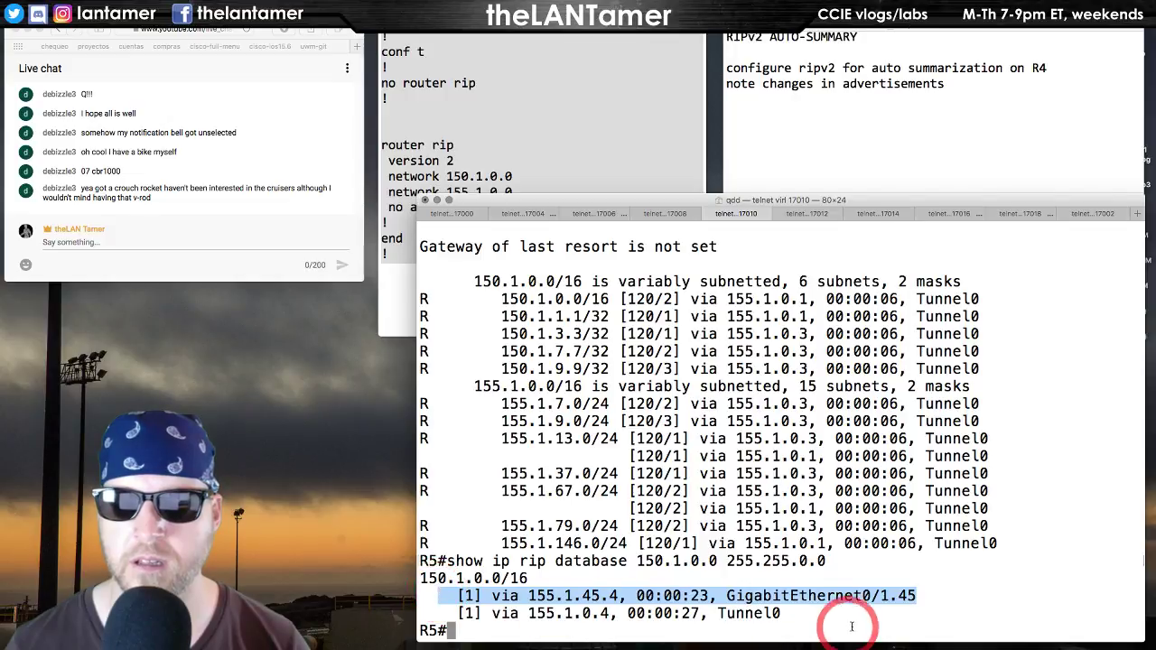
drag(784, 613, 392, 609)
click(782, 612)
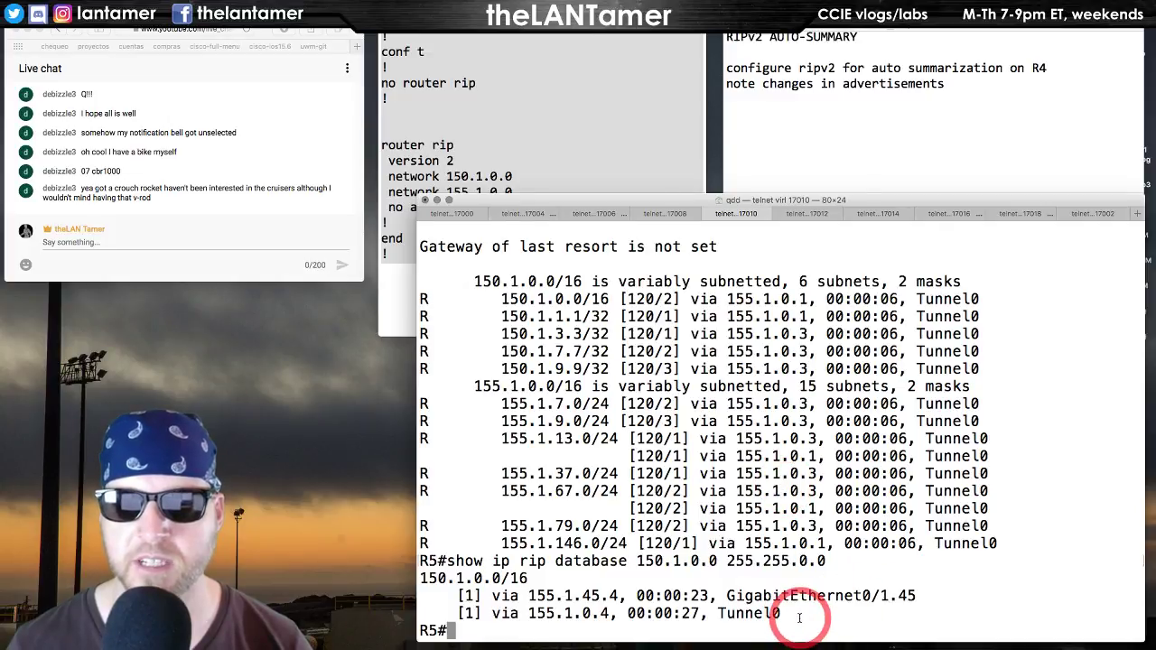
- Review R1's RIP database output and compare it with the R1, R4 and R6 links in the network topology diagram
click(605, 214)
click(483, 214)
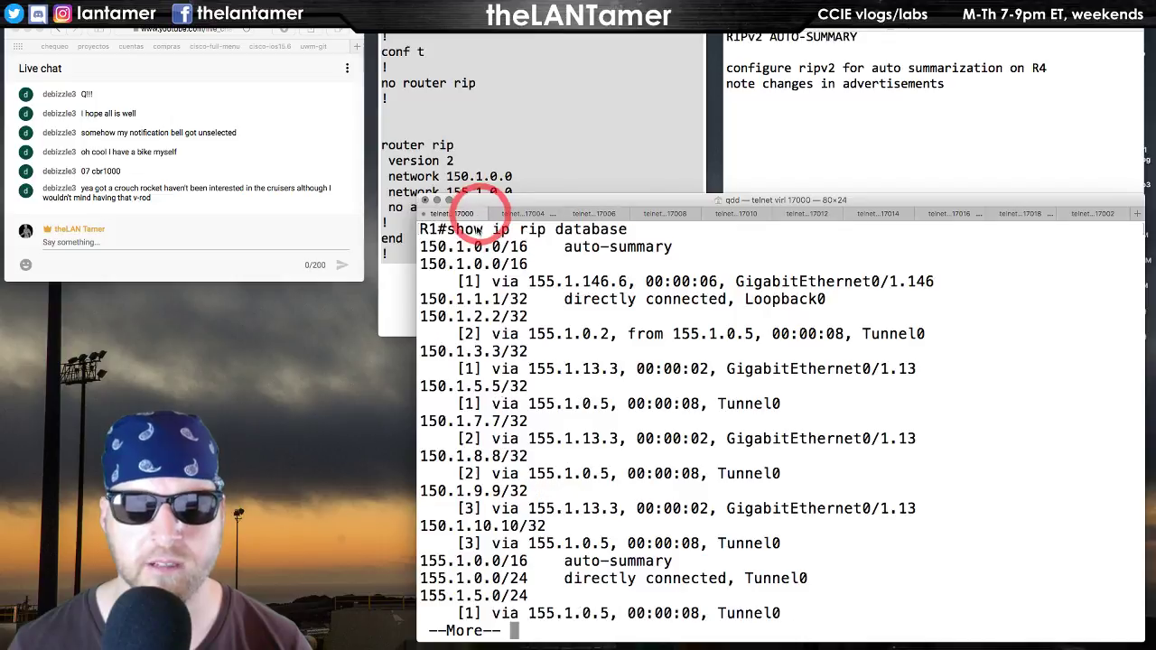
key(ctrl+Right)
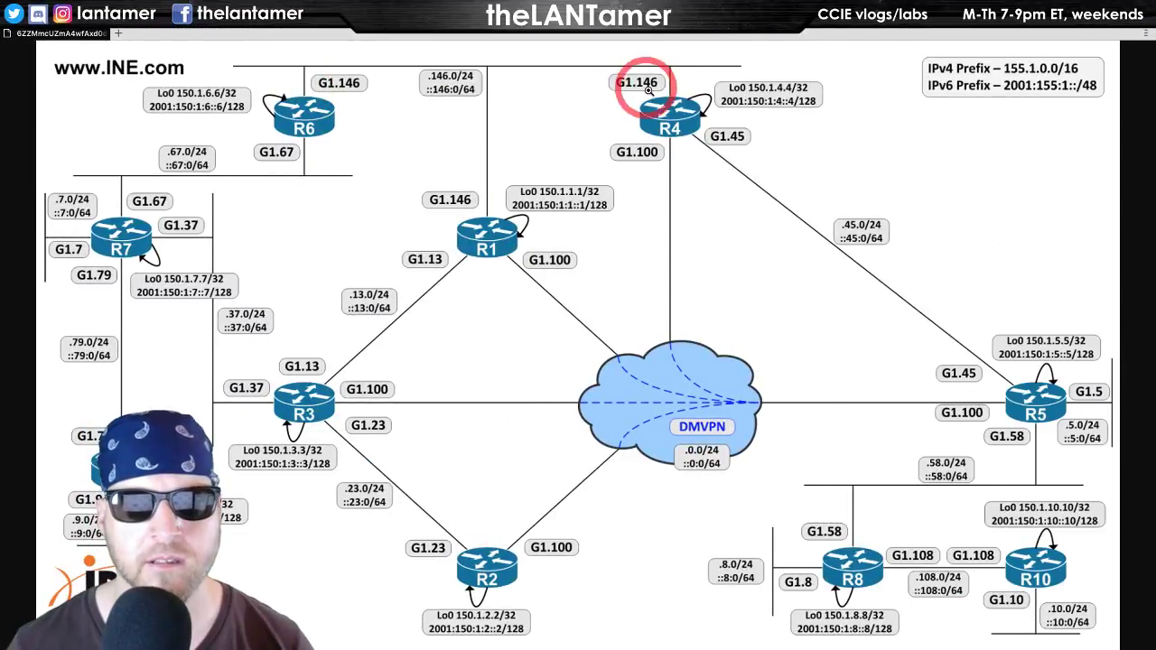
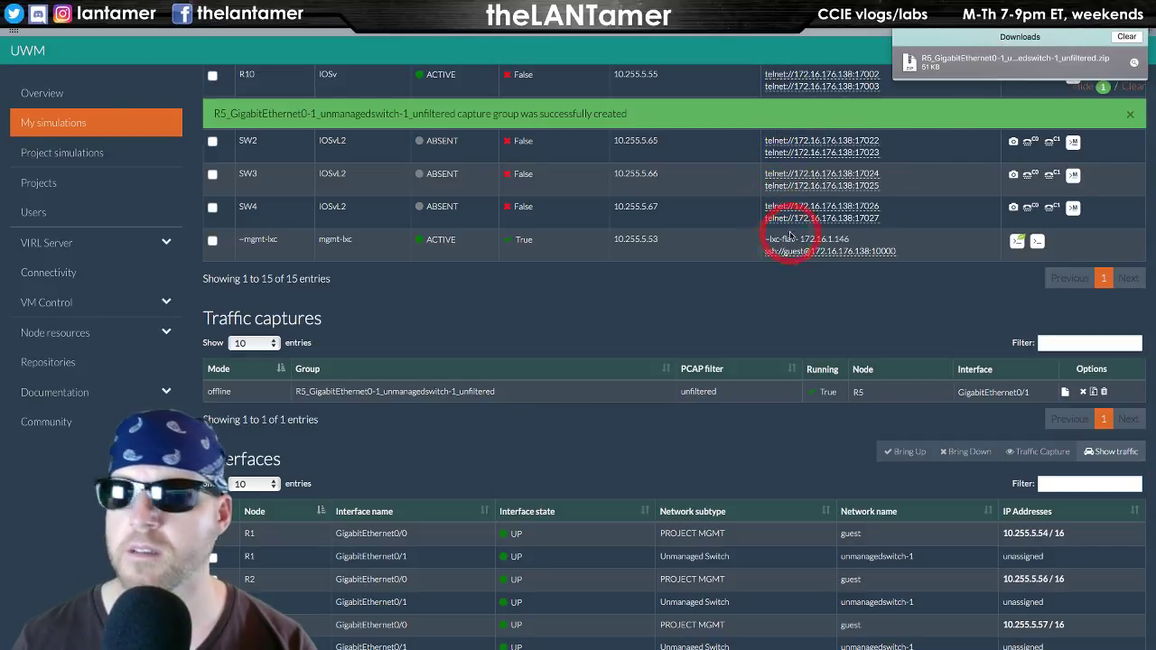
- Switch from the UWM simulation page back to R5's terminal console
key(ctrl+Left)
key(ctrl+Left)
key(ctrl+Left)
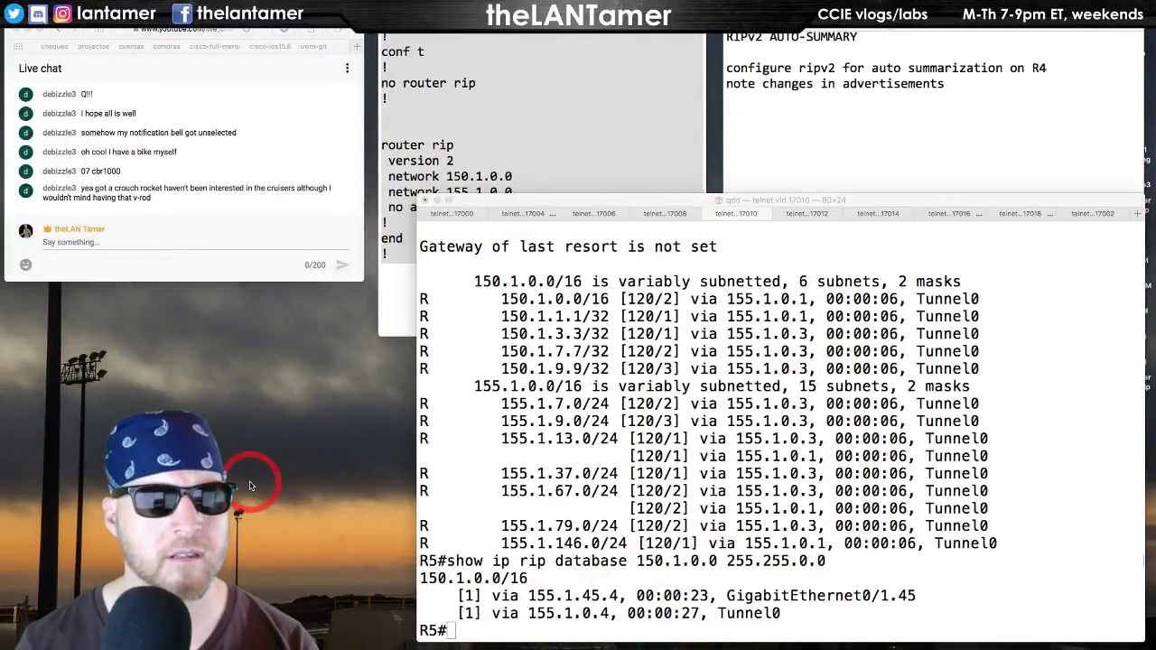
click(251, 486)
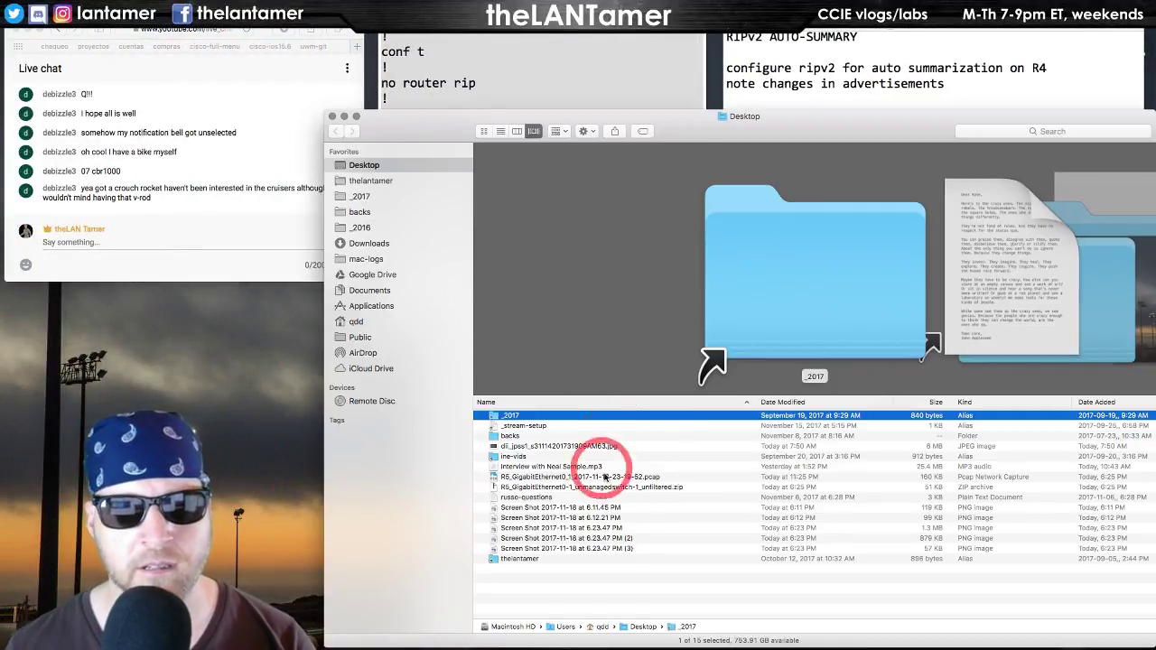
click(604, 476)
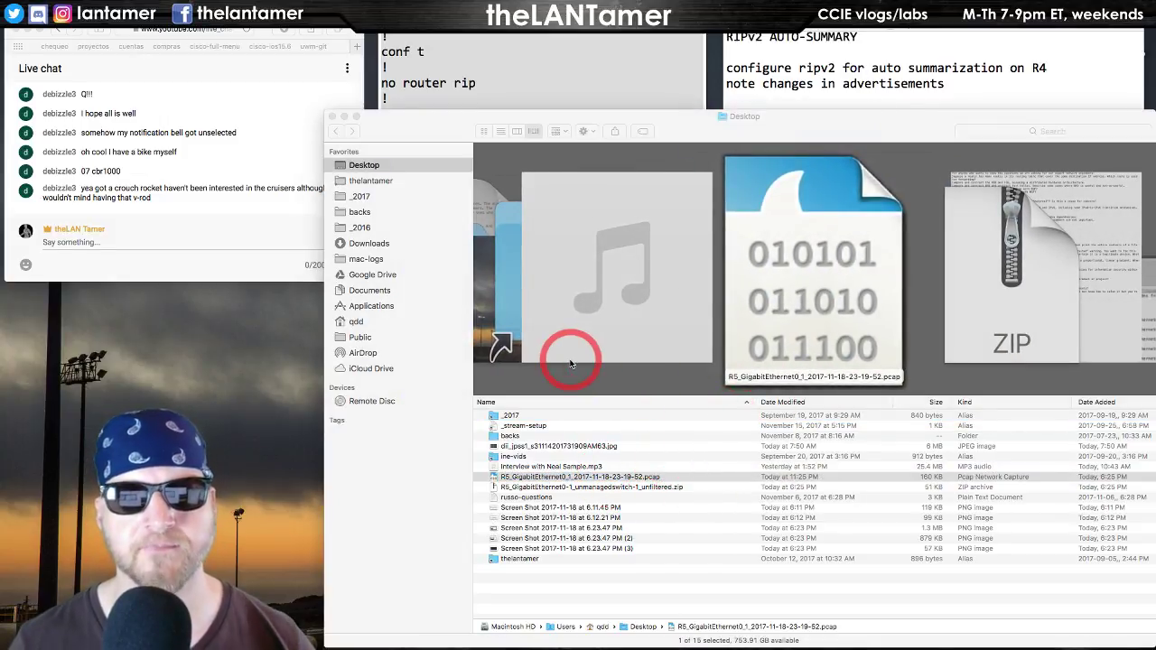
key(super+o)
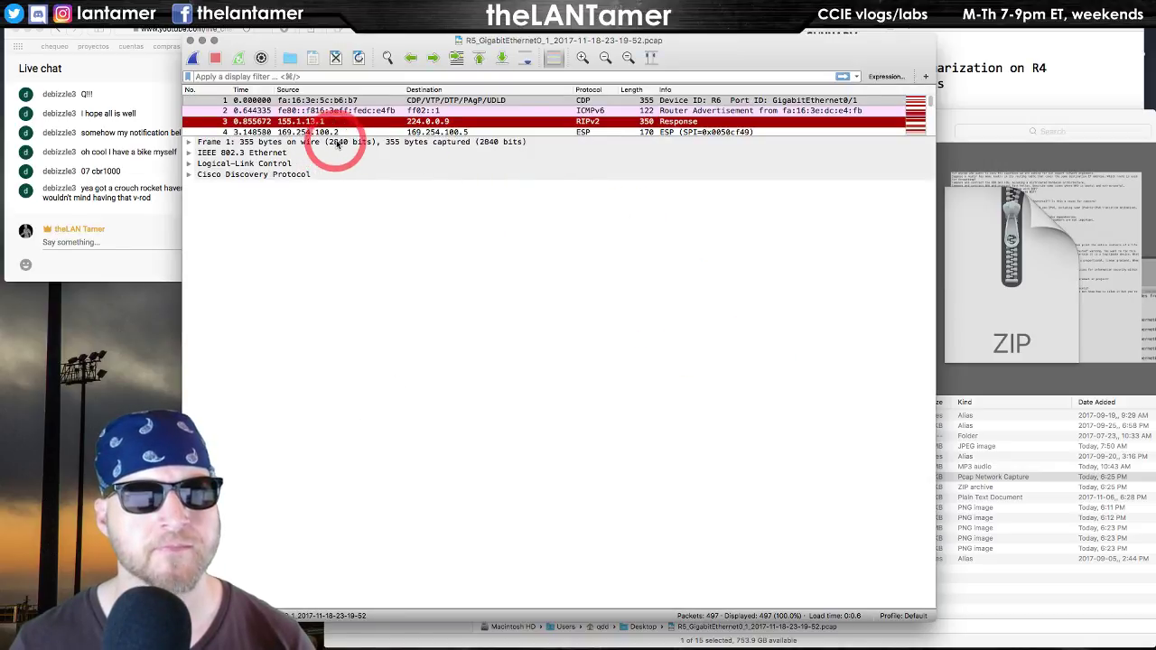
drag(344, 136, 568, 230)
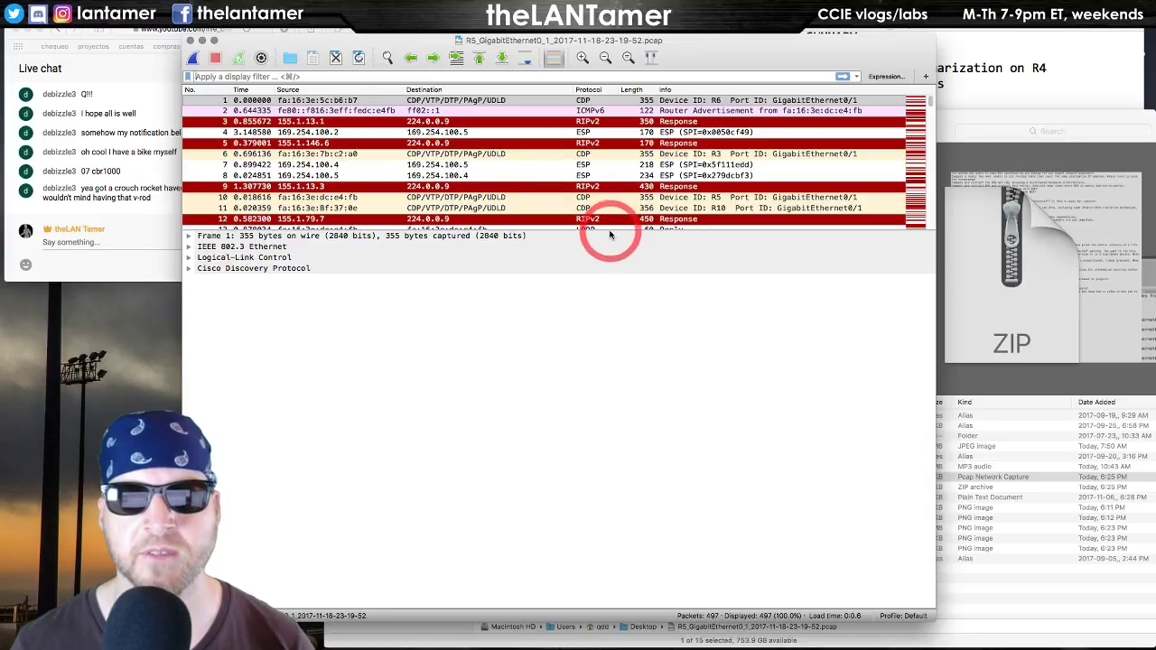
drag(610, 229, 605, 510)
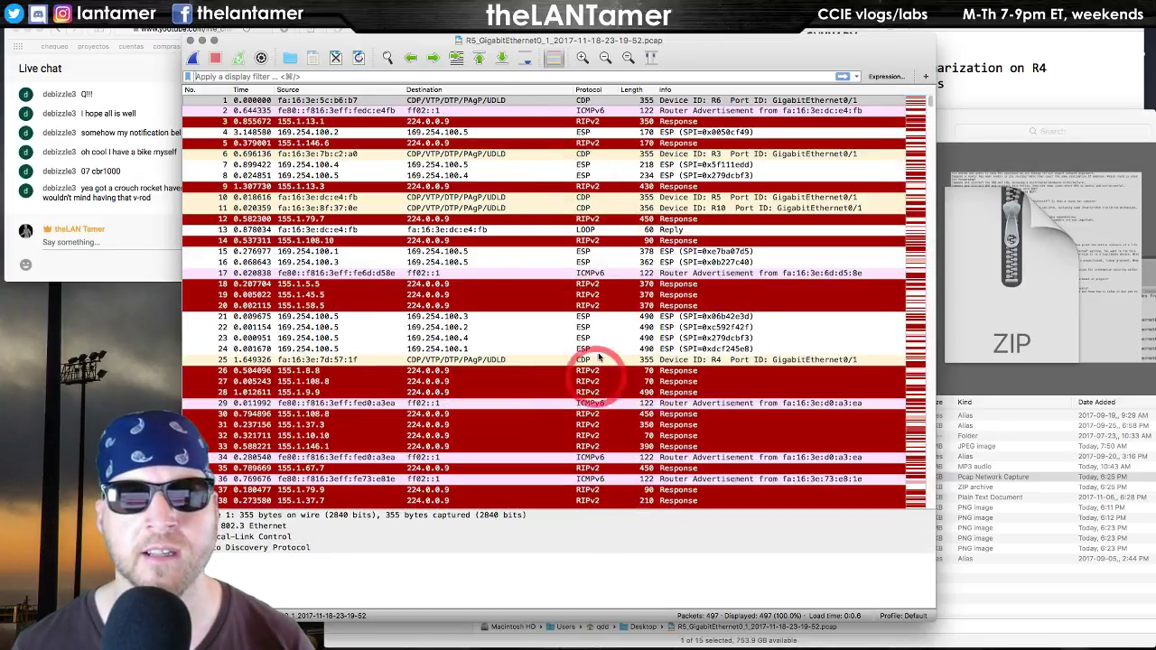
click(589, 219)
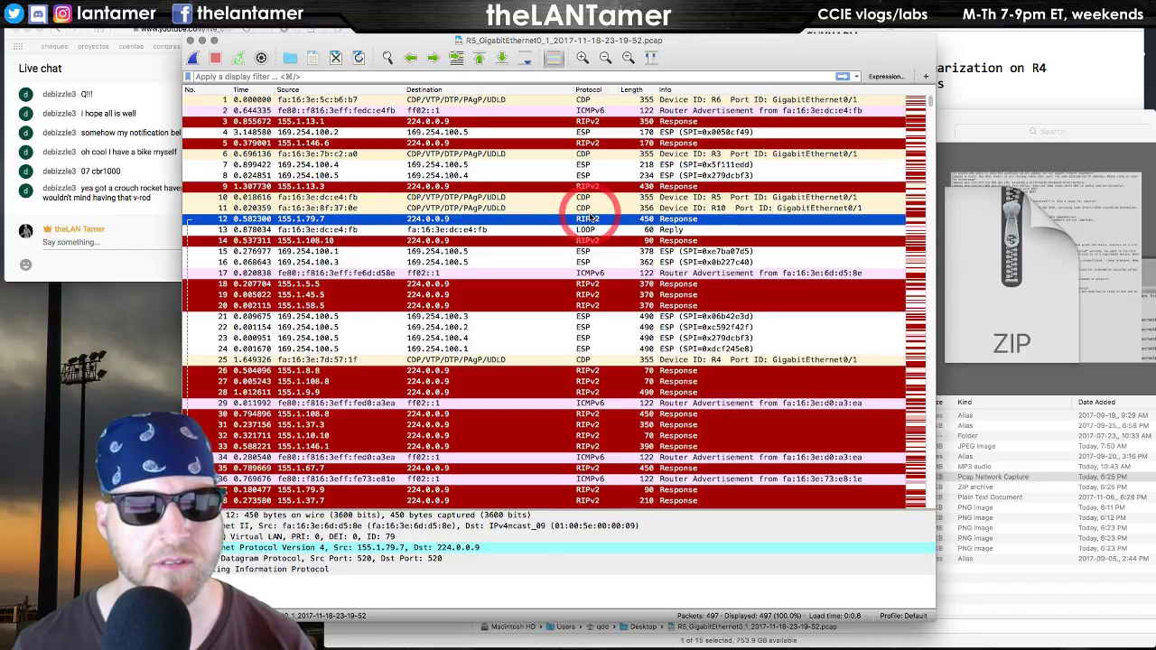
- Switch to the UWM simulation page and start a new traffic capture for R1's GigabitEthernet0/1 interface
key(ctrl+Right)
key(ctrl+Right)
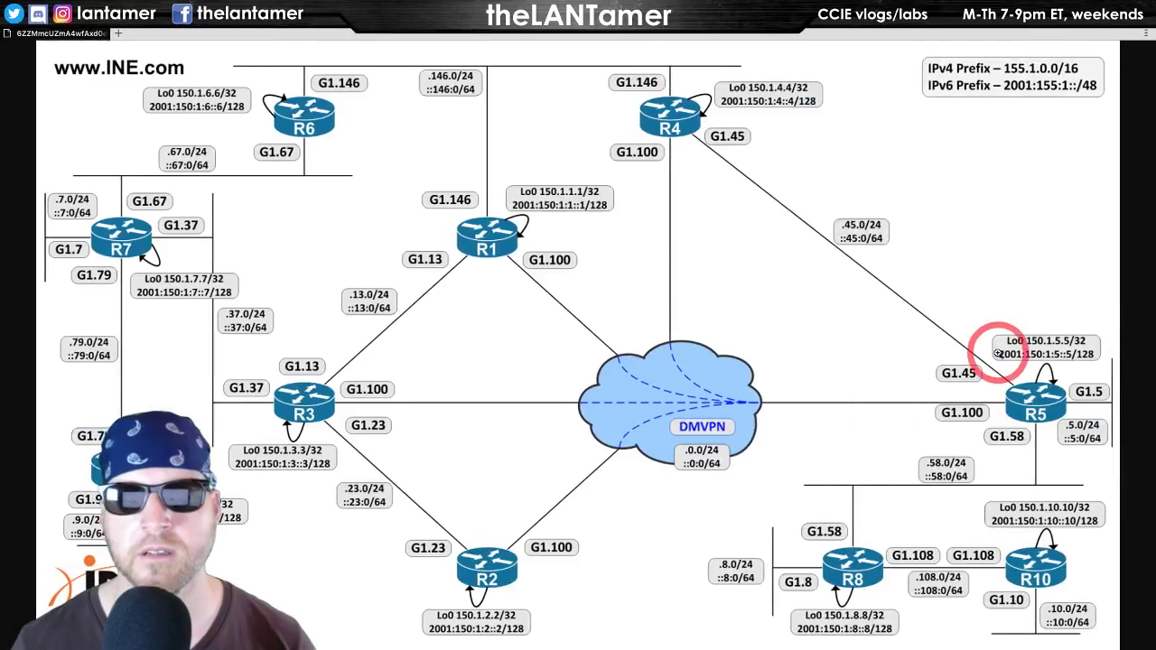
key(ctrl+Right)
scroll(782, 386, down, 10)
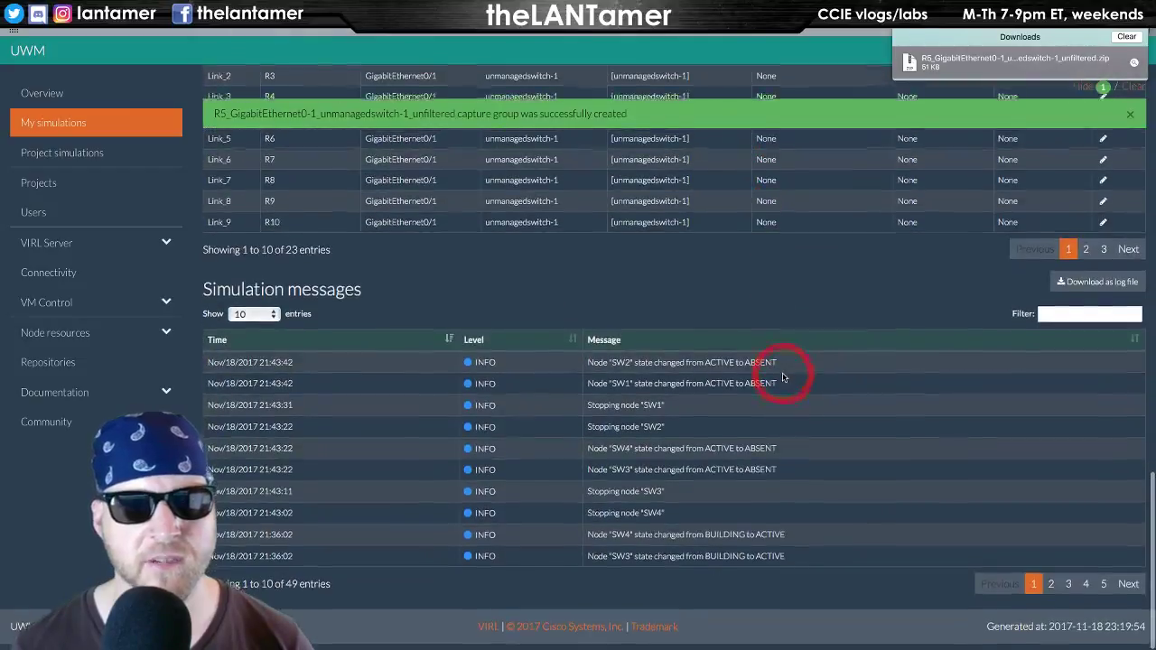
scroll(776, 366, up, 8)
scroll(776, 367, up, 5)
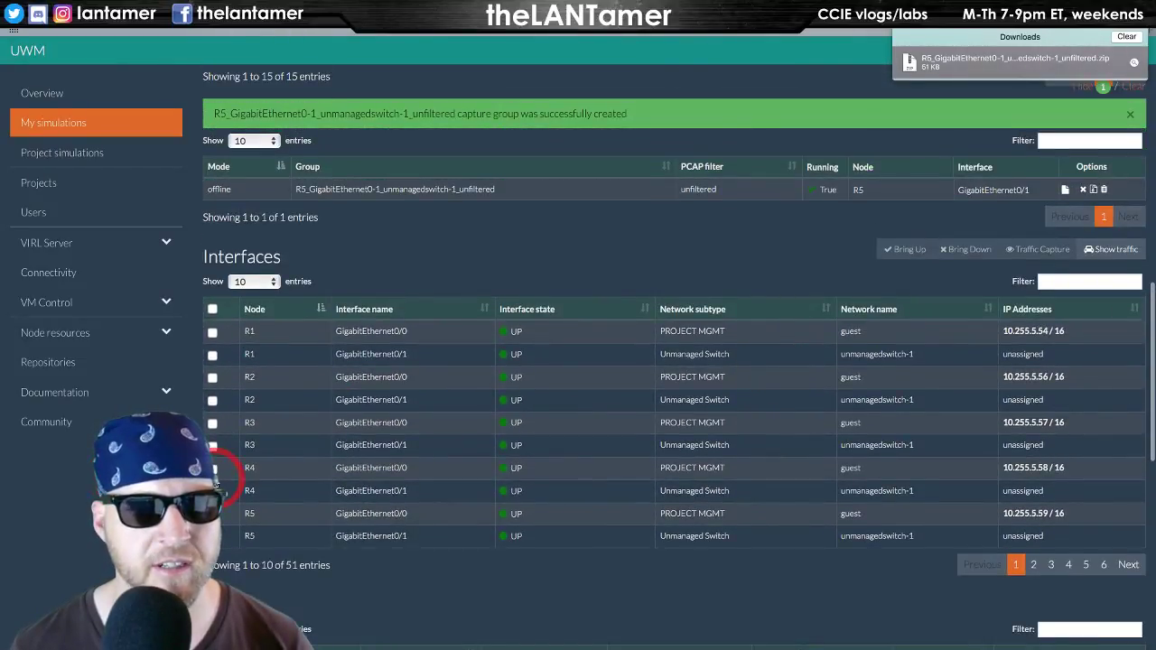
scroll(265, 466, down, 8)
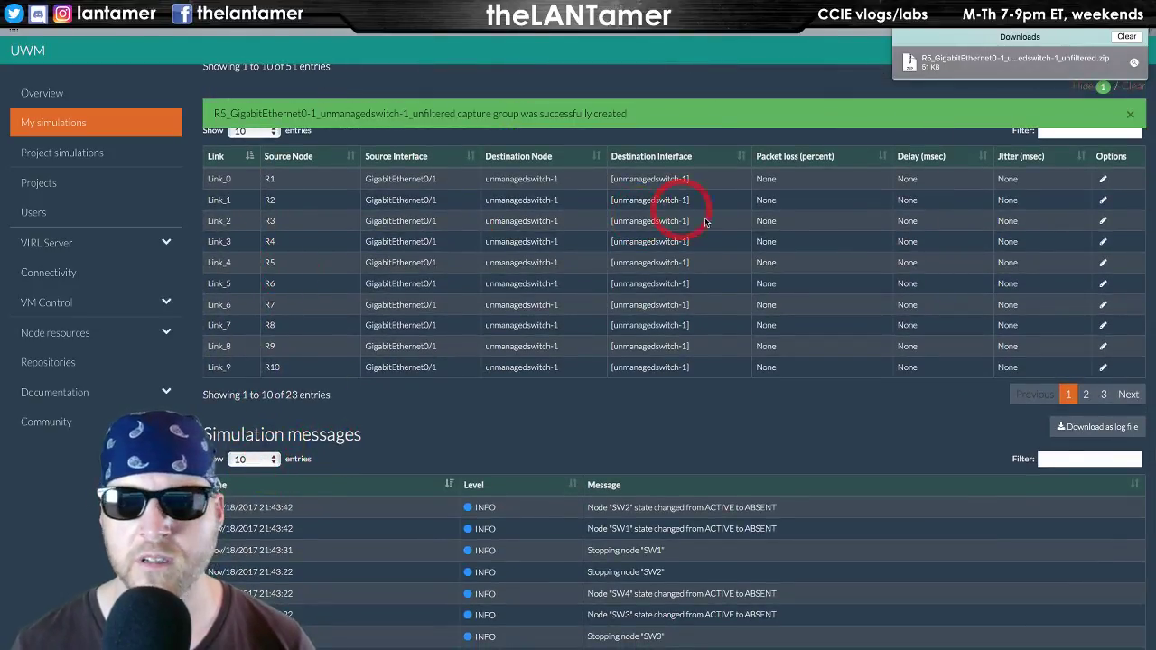
scroll(668, 315, down, 1)
scroll(675, 315, up, 3)
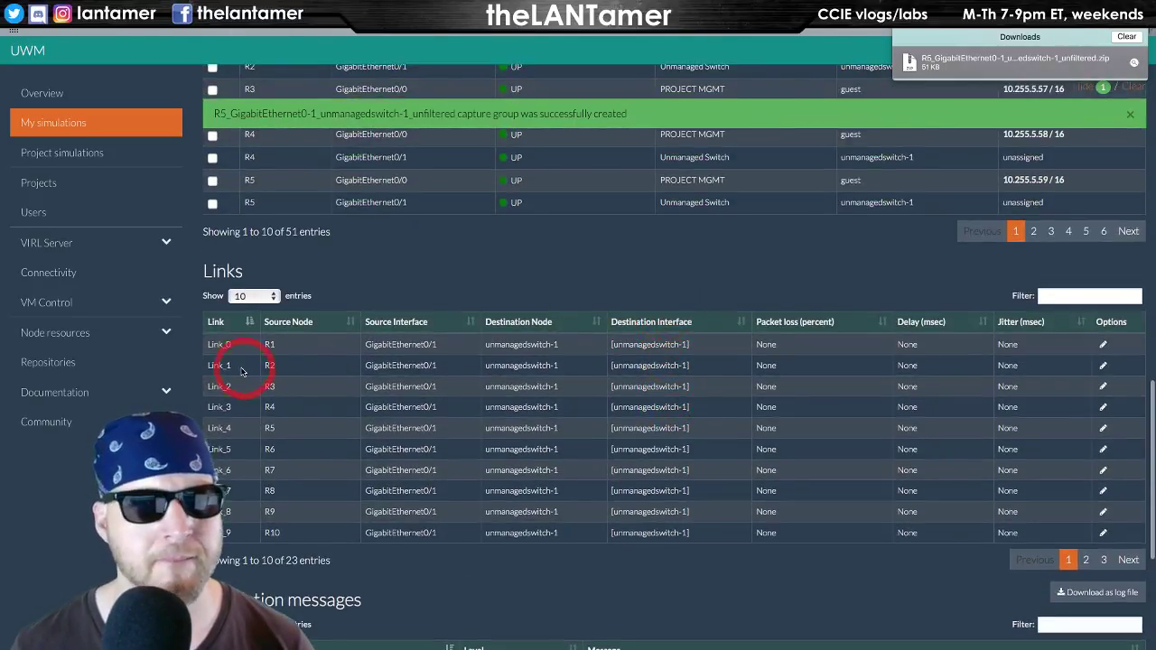
scroll(262, 356, up, 5)
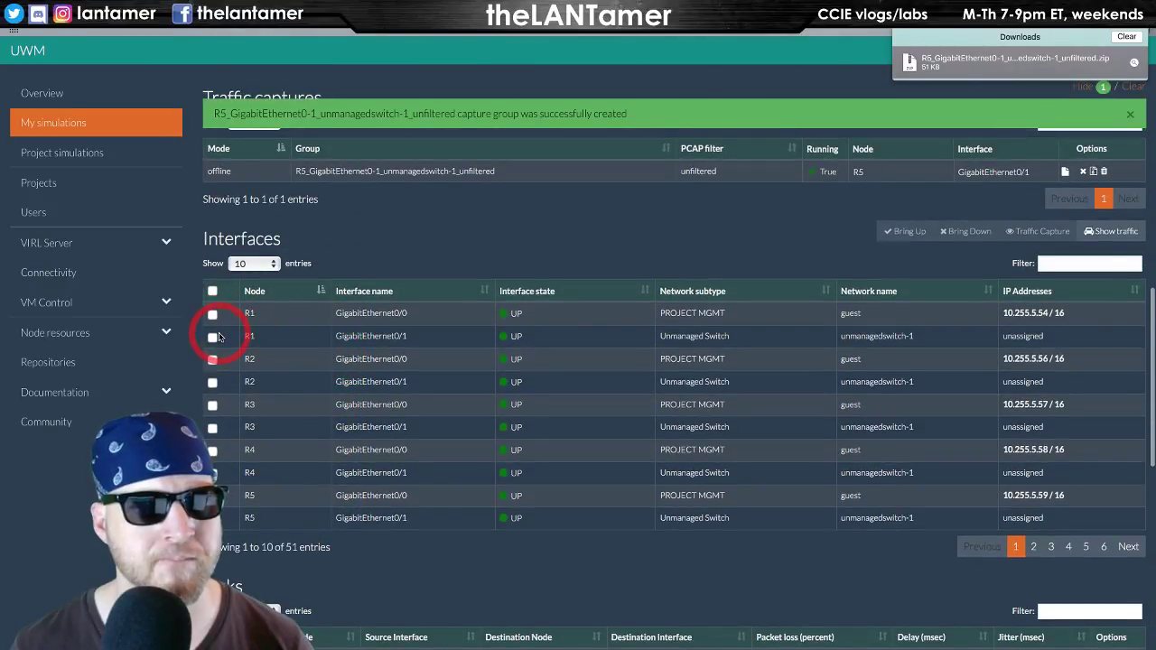
click(213, 335)
click(1038, 233)
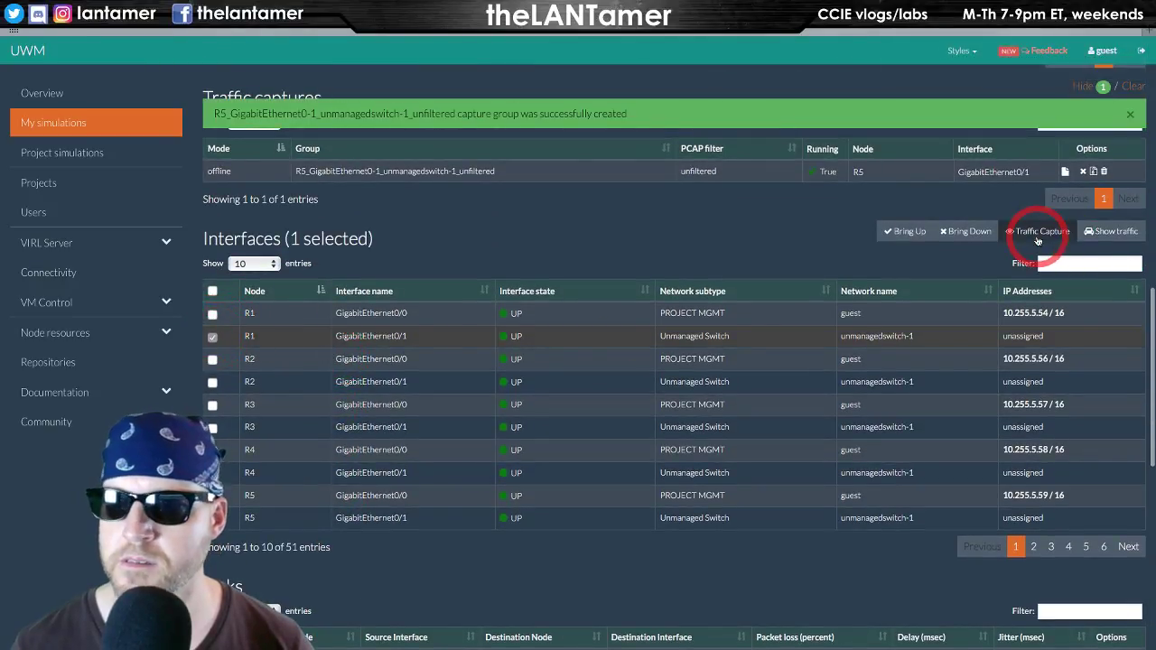
- Try to create the offline R1 capture group with the PCAP filter "ip proto ripv2", and clear the page notifications
scroll(626, 427, down, 2)
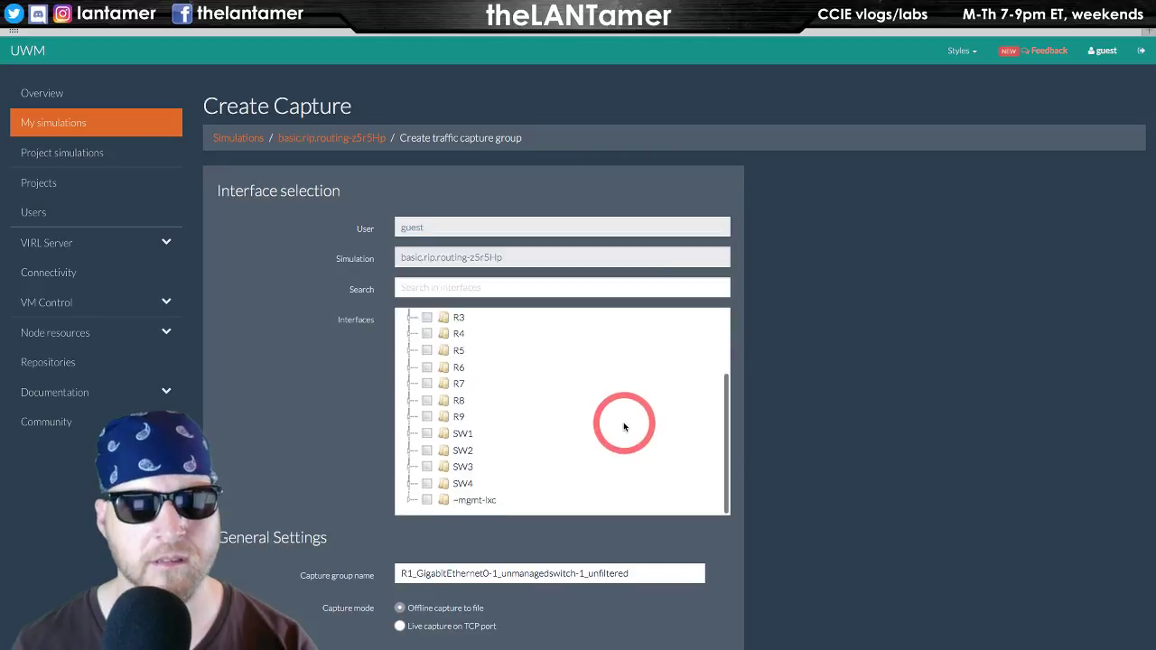
scroll(812, 454, down, 4)
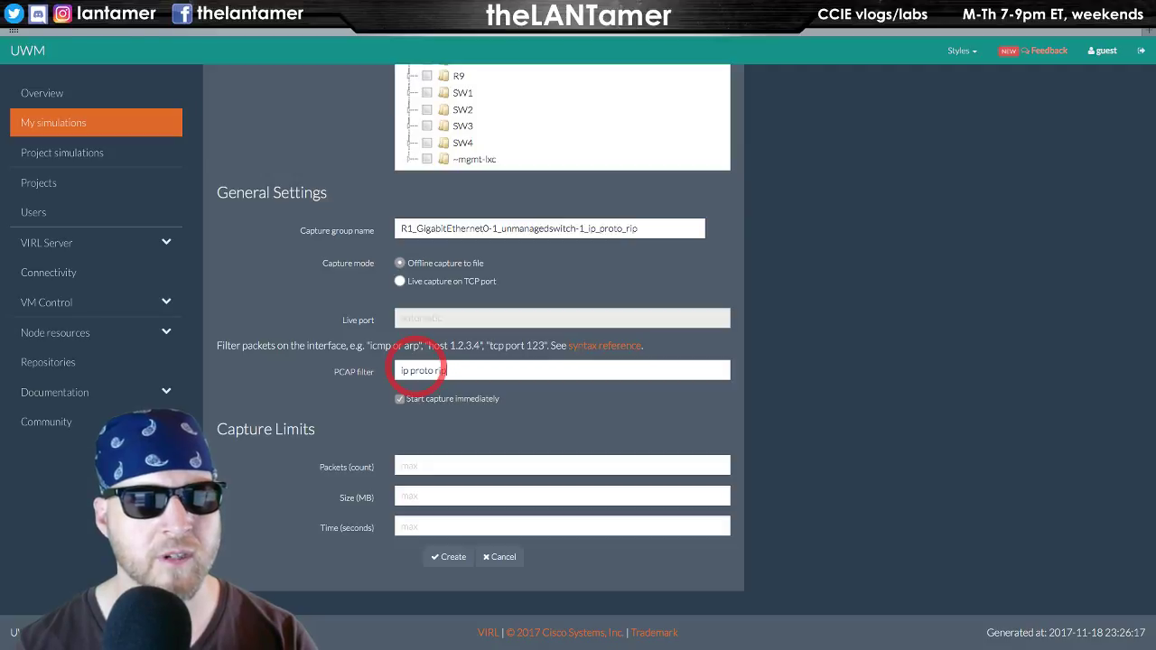
click(452, 555)
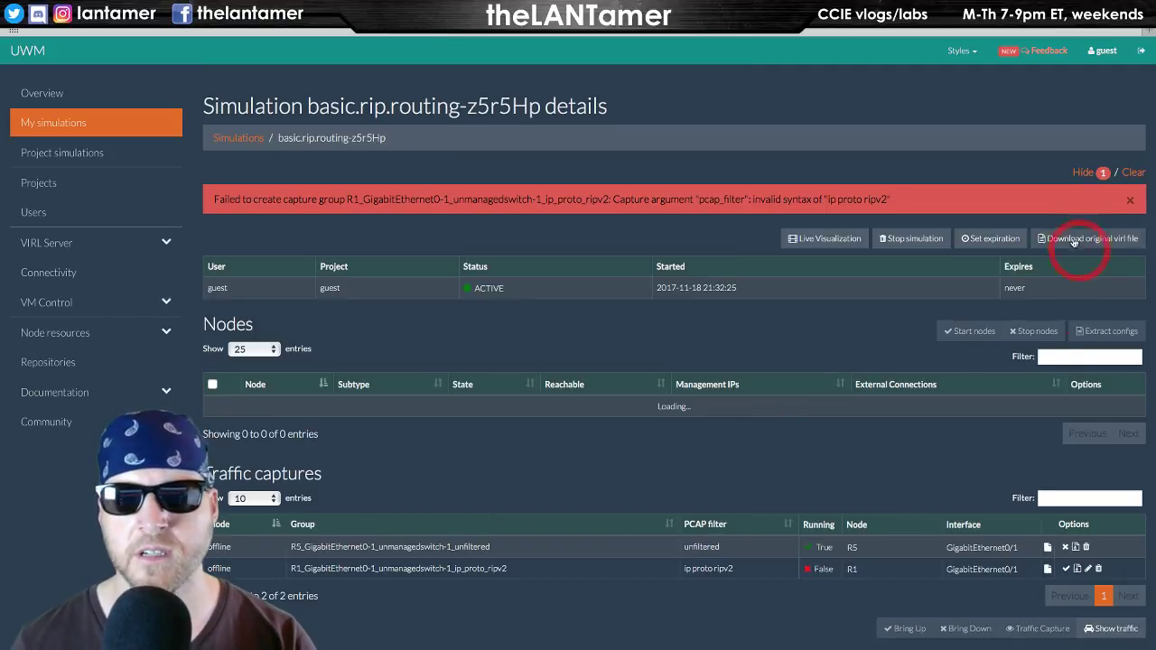
click(1134, 172)
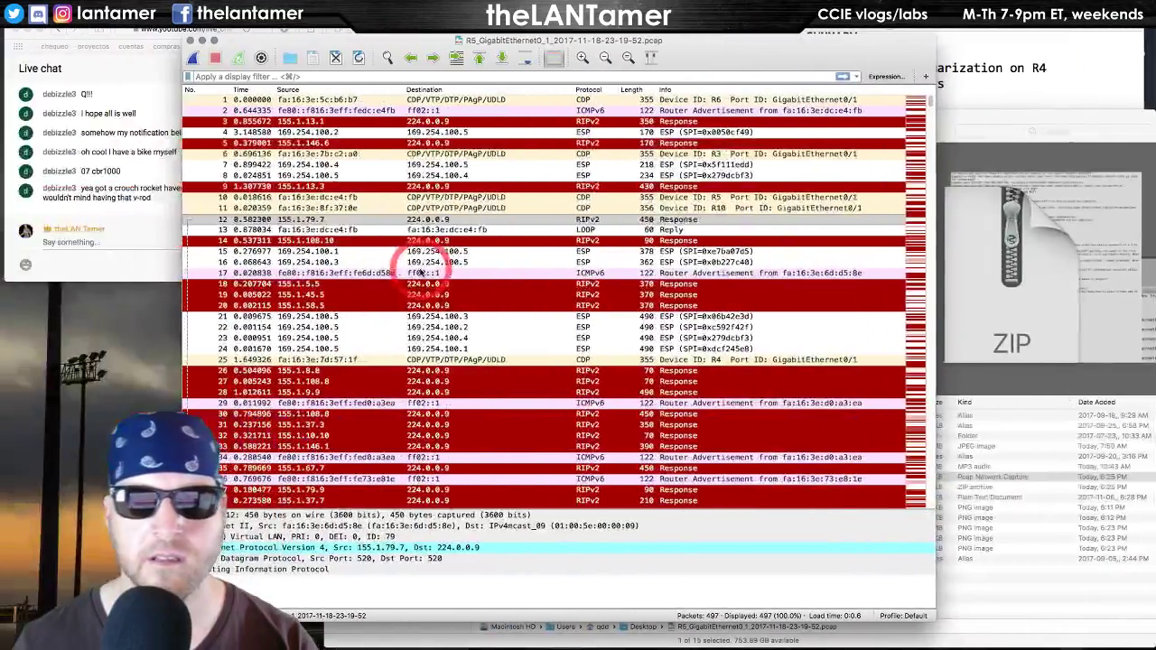
- Switch back to the R5 capture in Wireshark and filter the packets to destination address 224.0.0.9
click(583, 220)
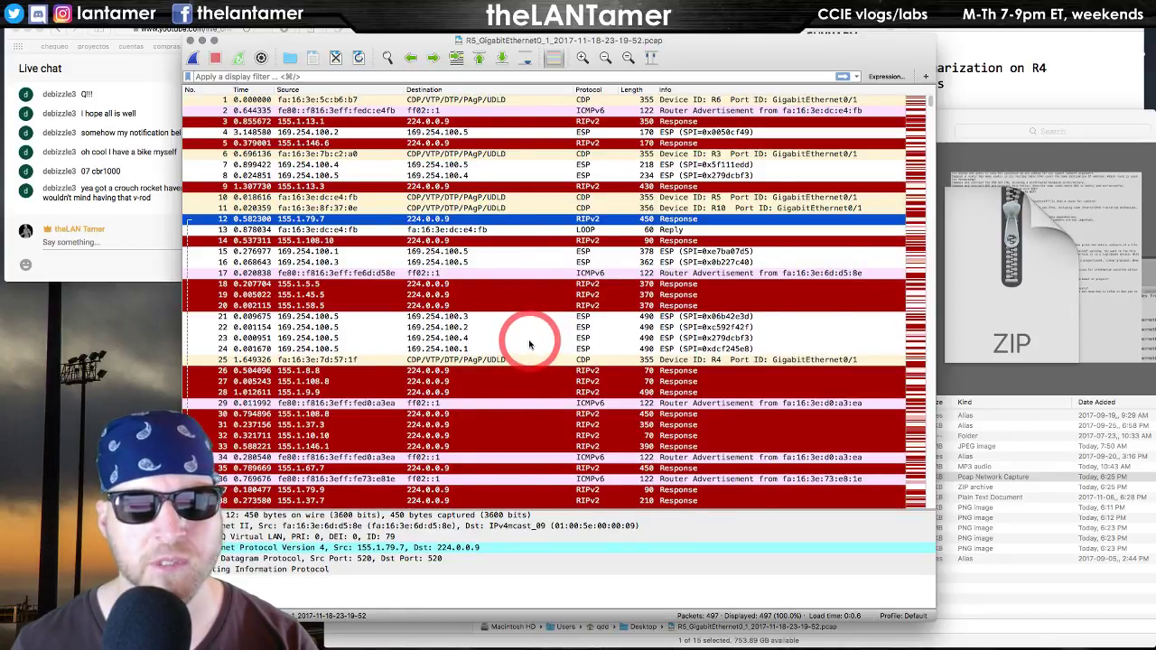
scroll(544, 385, down, 15)
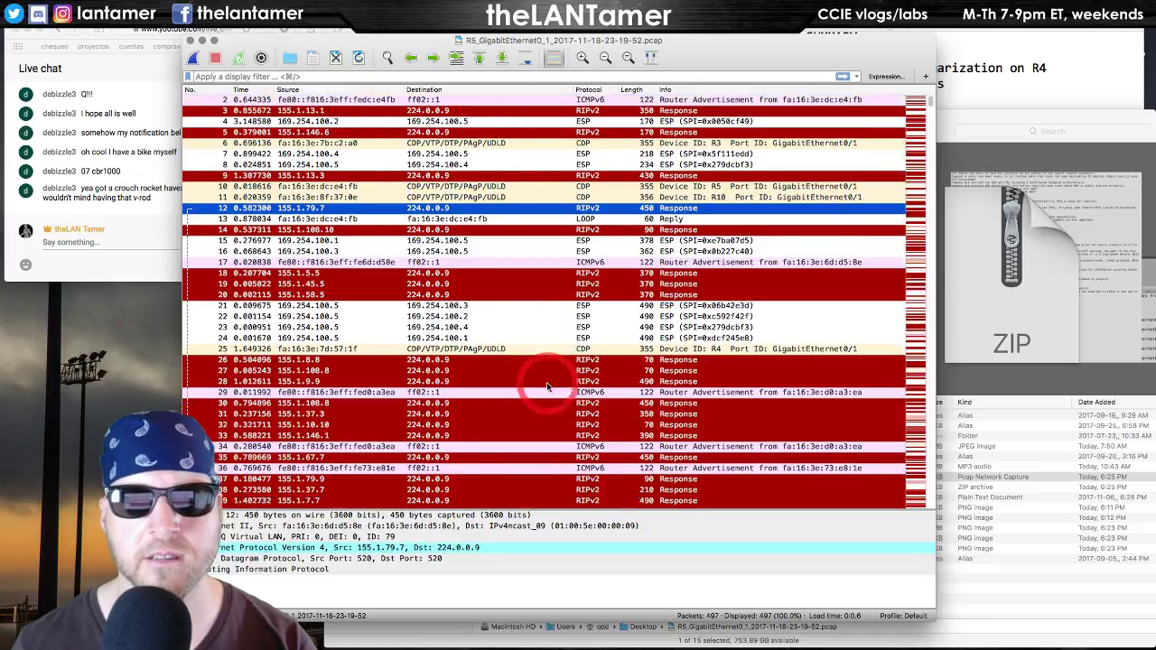
scroll(546, 387, down, 5)
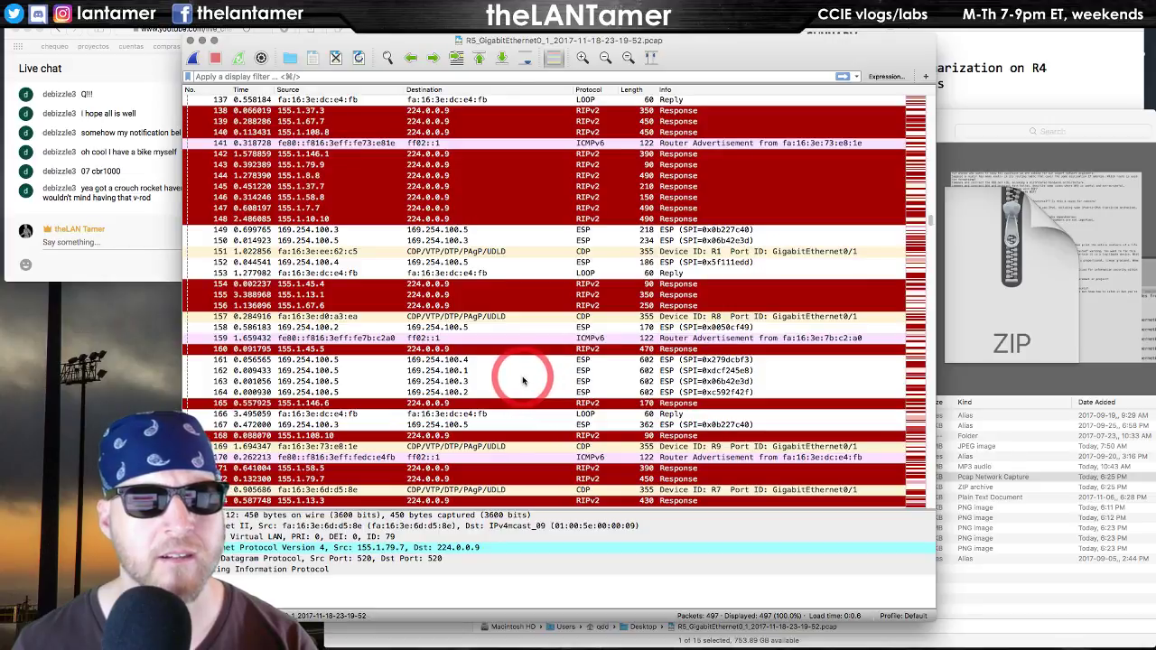
scroll(524, 380, up, 20)
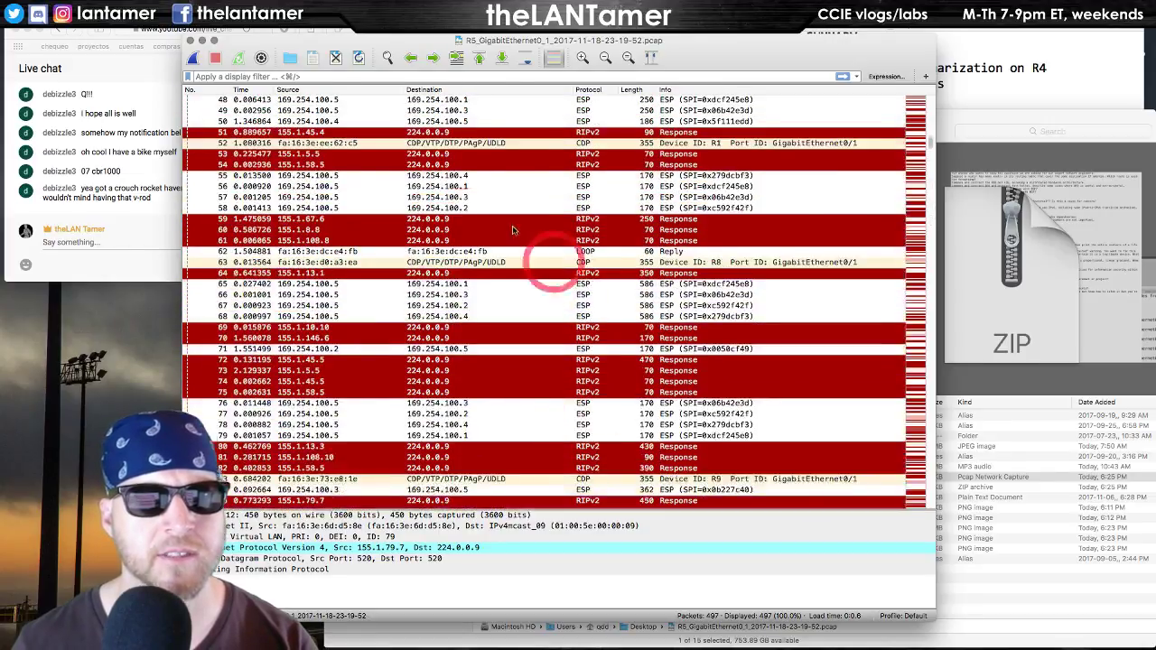
scroll(487, 196, up, 6)
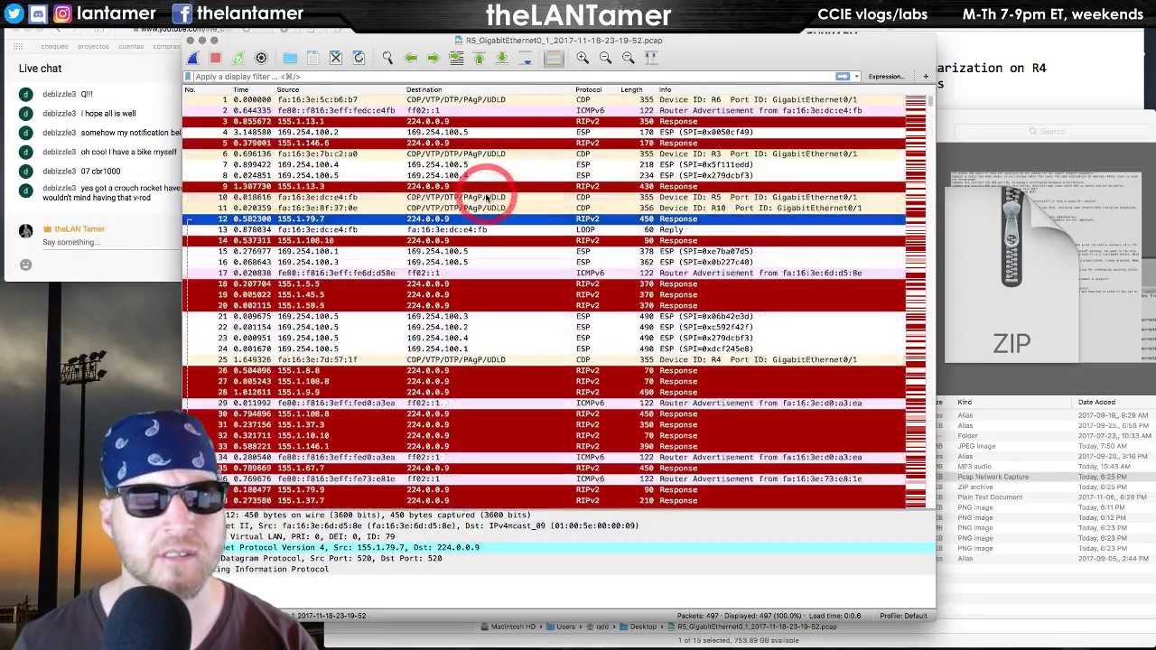
click(421, 121)
right_click(423, 122)
mouse_move(488, 210)
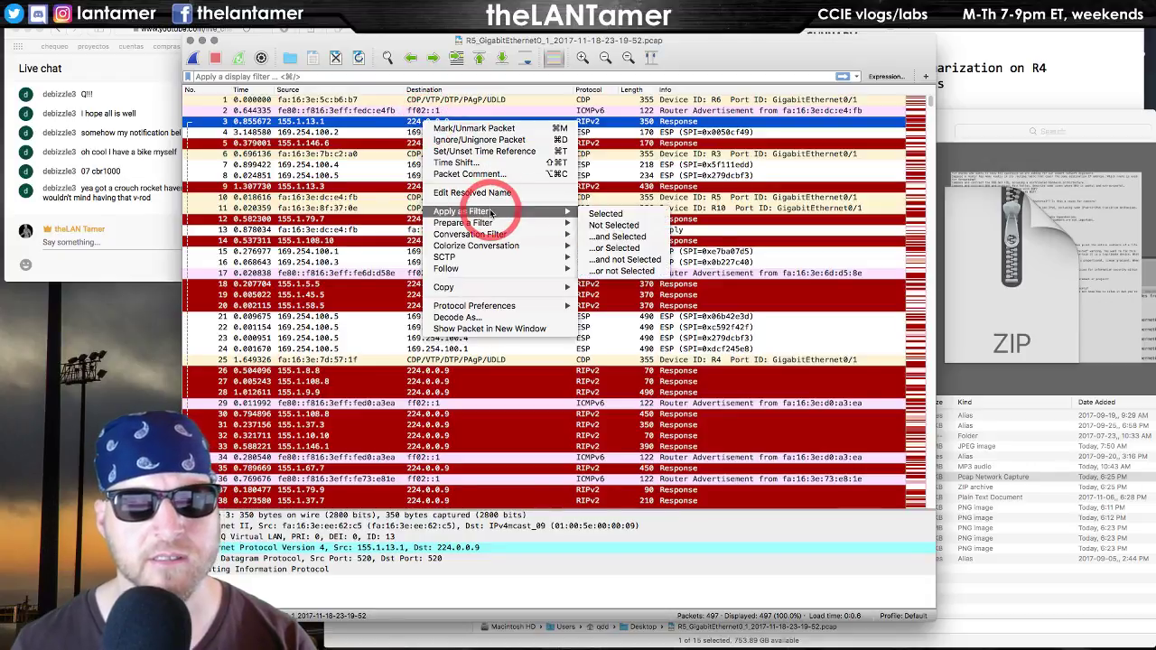
click(602, 213)
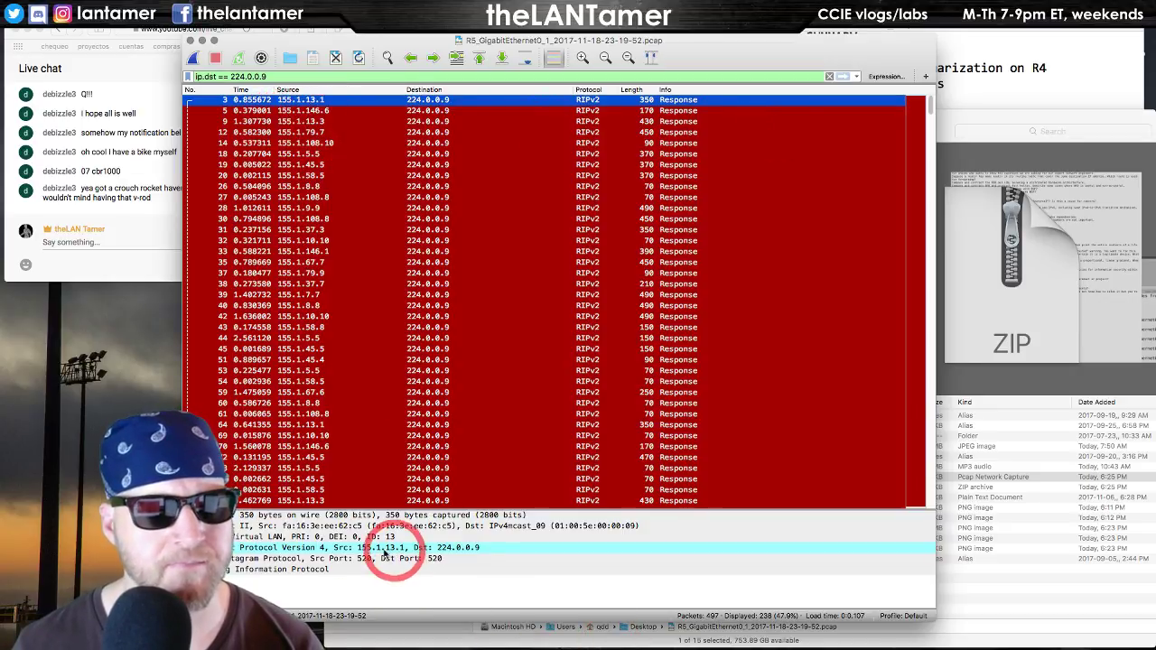
- Expand the User Datagram Protocol header of the 155.1.13.1 response and examine its source and destination ports
click(275, 559)
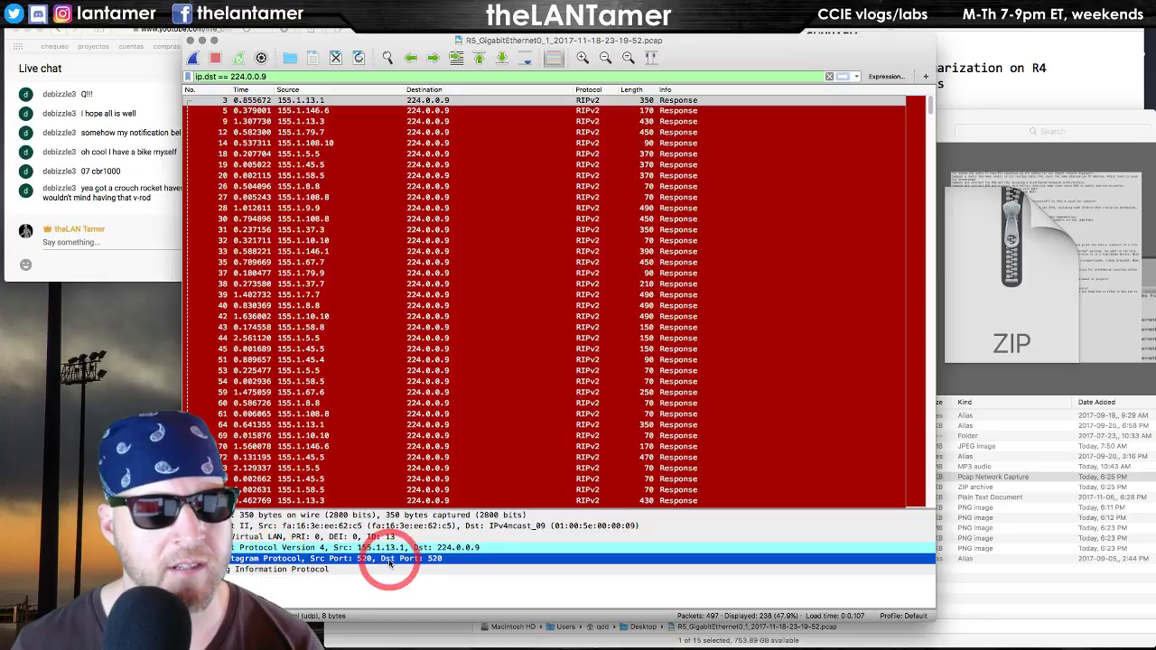
click(262, 548)
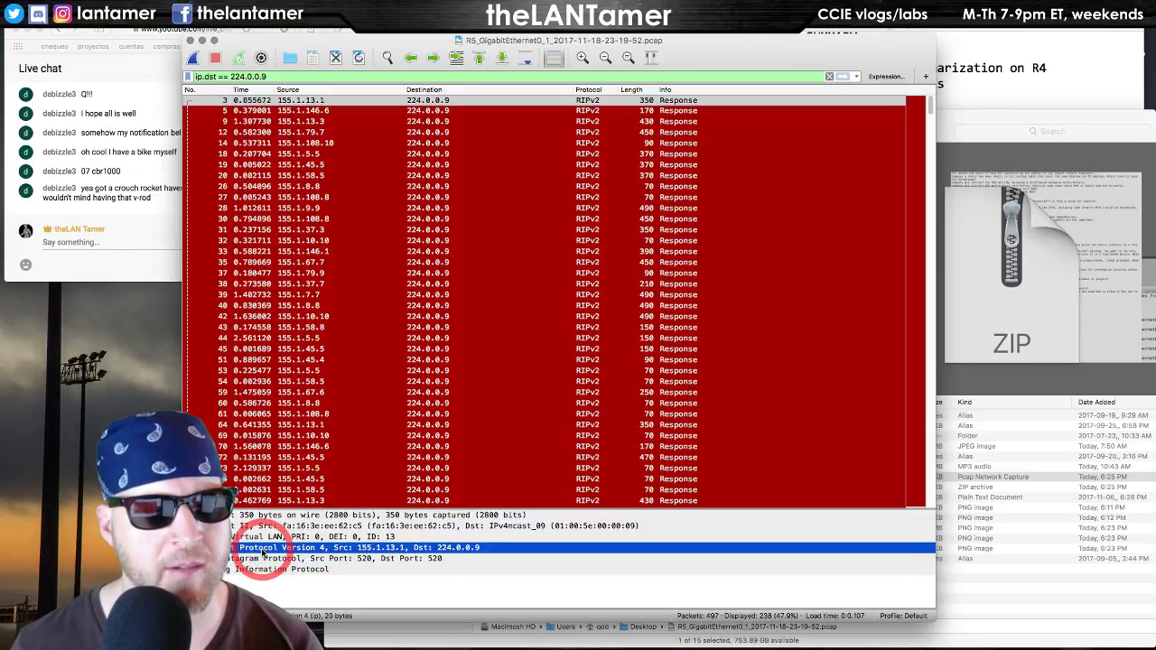
click(411, 559)
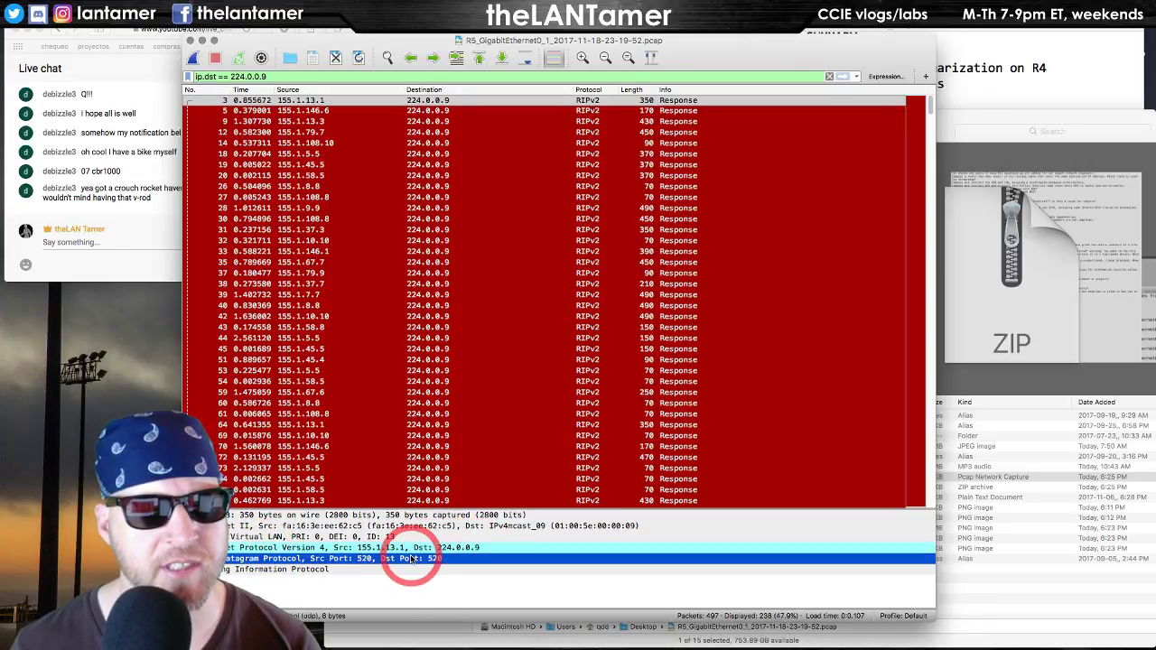
key(Right)
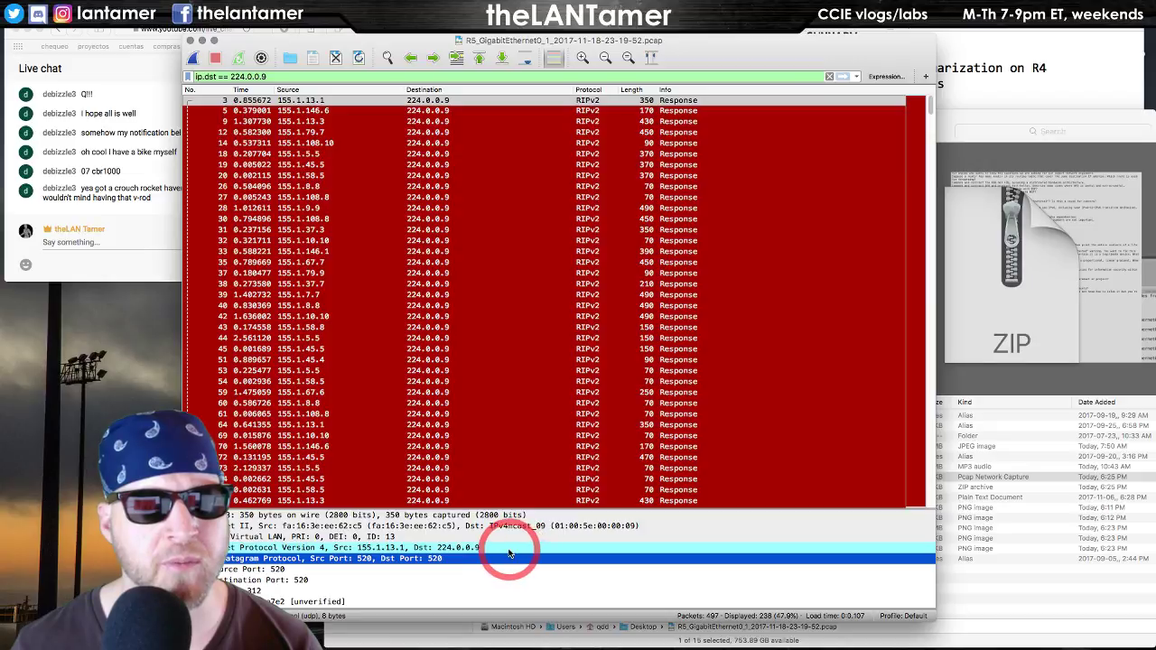
- Return to the UWM simulation page and delete the capture group R1_GigabitEthernet0-1_unmanagedswitch-1_ip_proto_ripv2
key(ctrl+Right)
key(ctrl+Right)
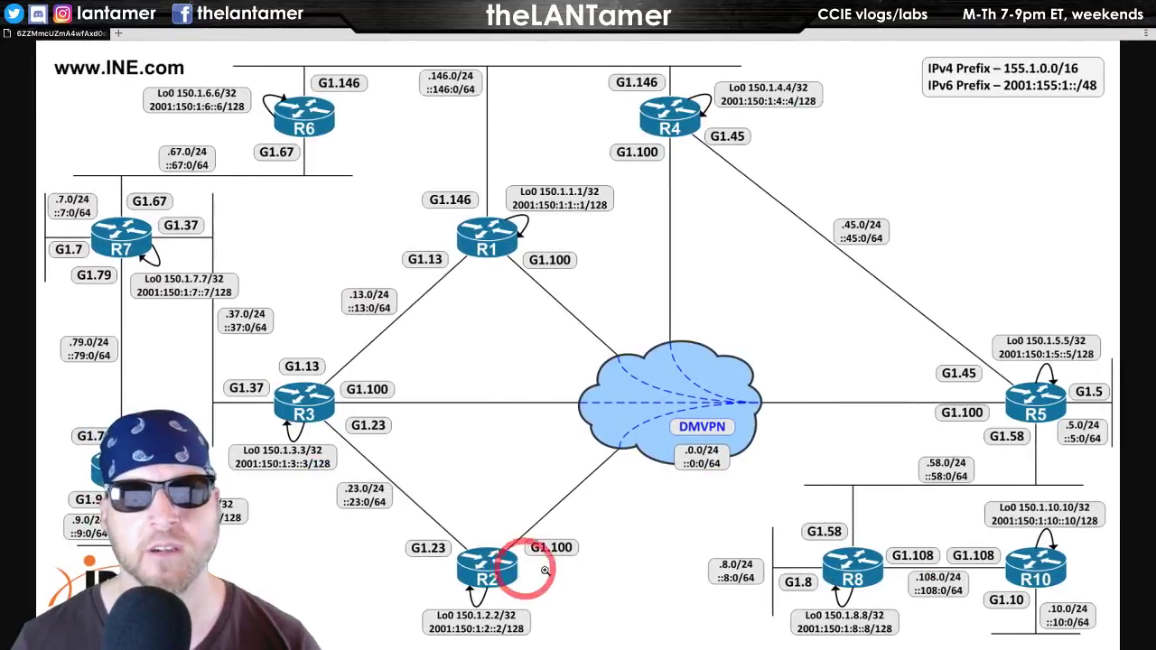
key(ctrl+Right)
scroll(725, 512, down, 15)
scroll(800, 529, up, 10)
scroll(599, 443, up, 3)
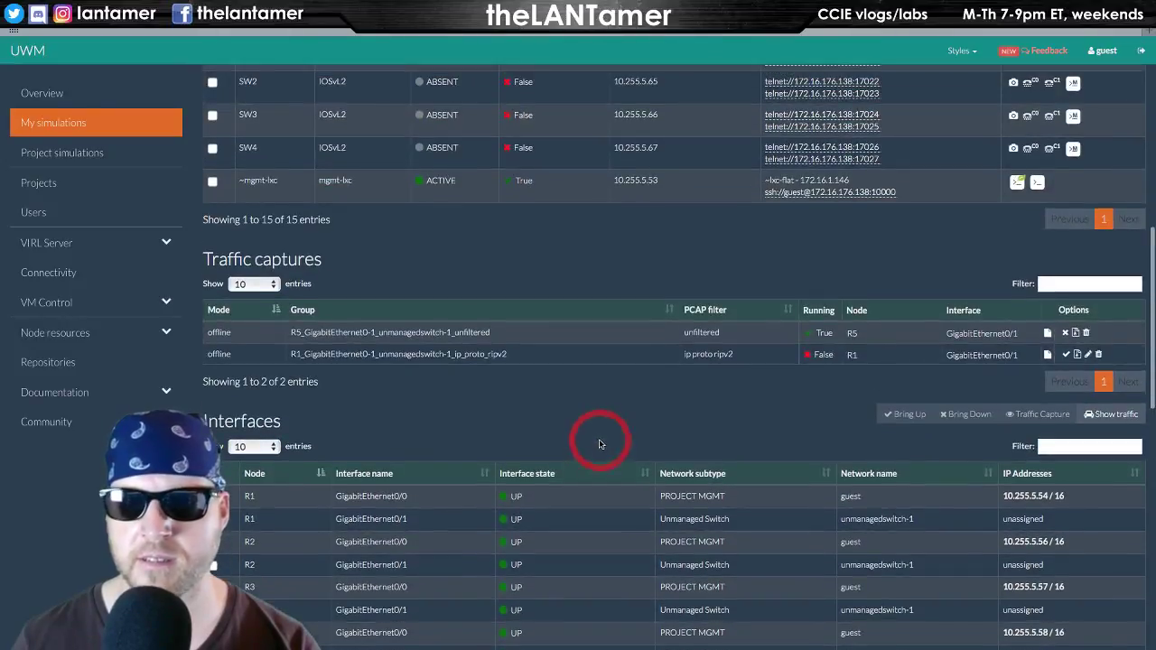
click(1098, 355)
click(254, 211)
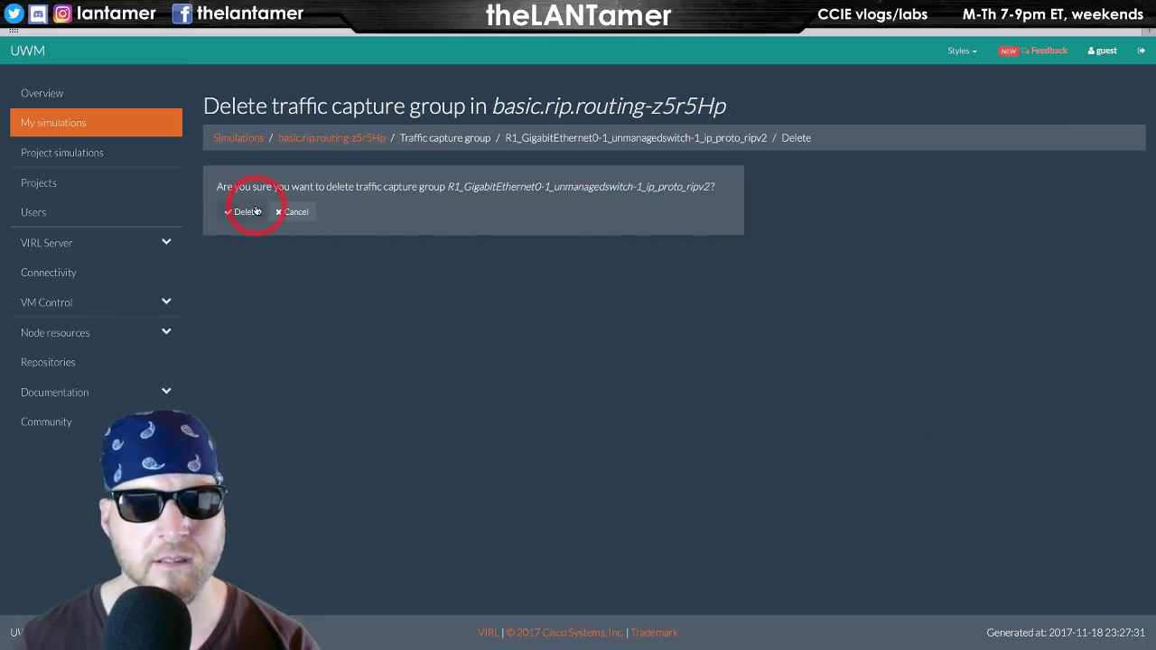
- Select R1's GigabitEthernet0/1 interface in the simulation and open a new traffic capture group form for it
mouse_move(603, 340)
mouse_down()
mouse_move(630, 368)
mouse_move(670, 364)
mouse_move(555, 348)
mouse_move(658, 366)
mouse_move(719, 416)
mouse_up()
scroll(719, 415, down, 15)
scroll(676, 401, up, 15)
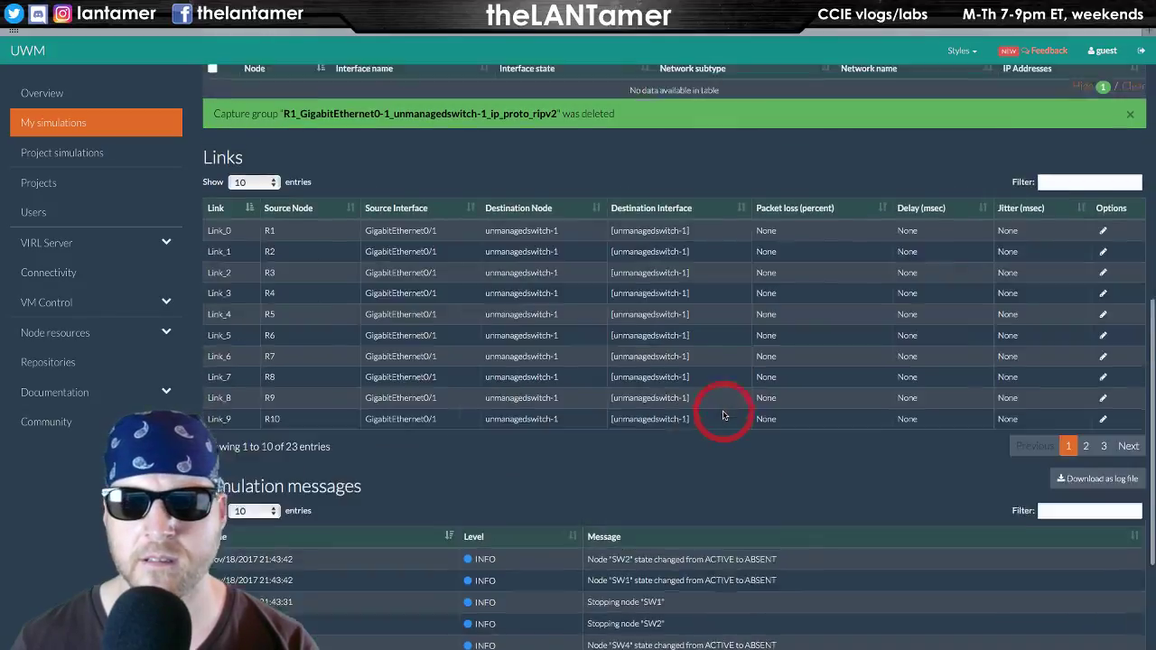
scroll(320, 280, up, 3)
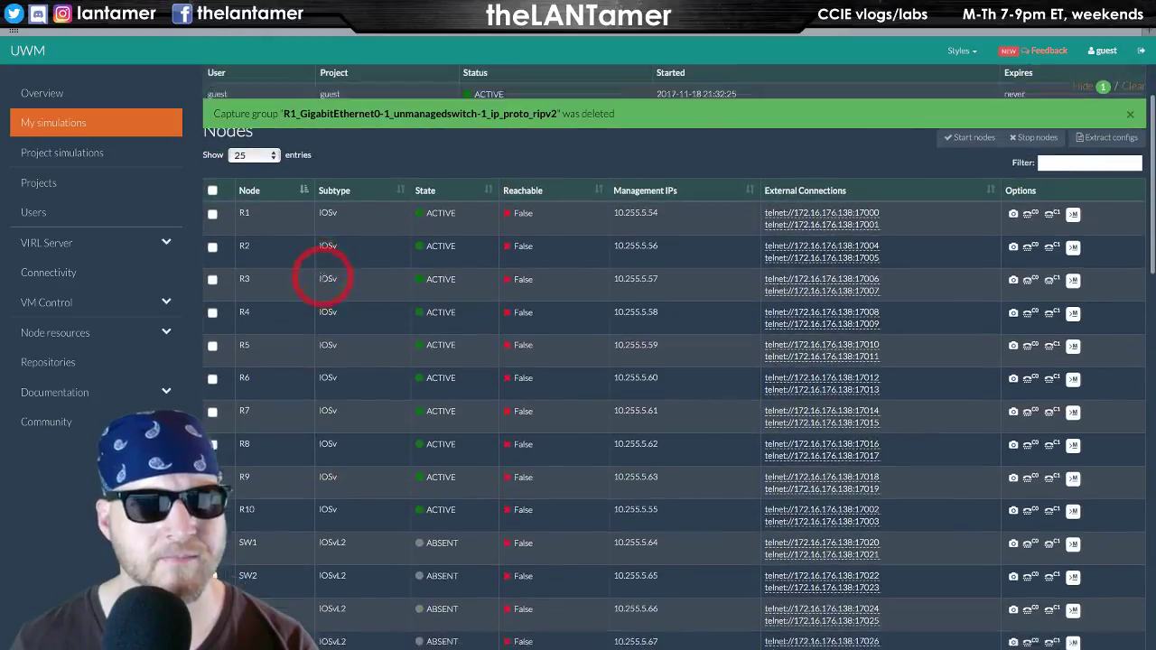
scroll(325, 280, down, 10)
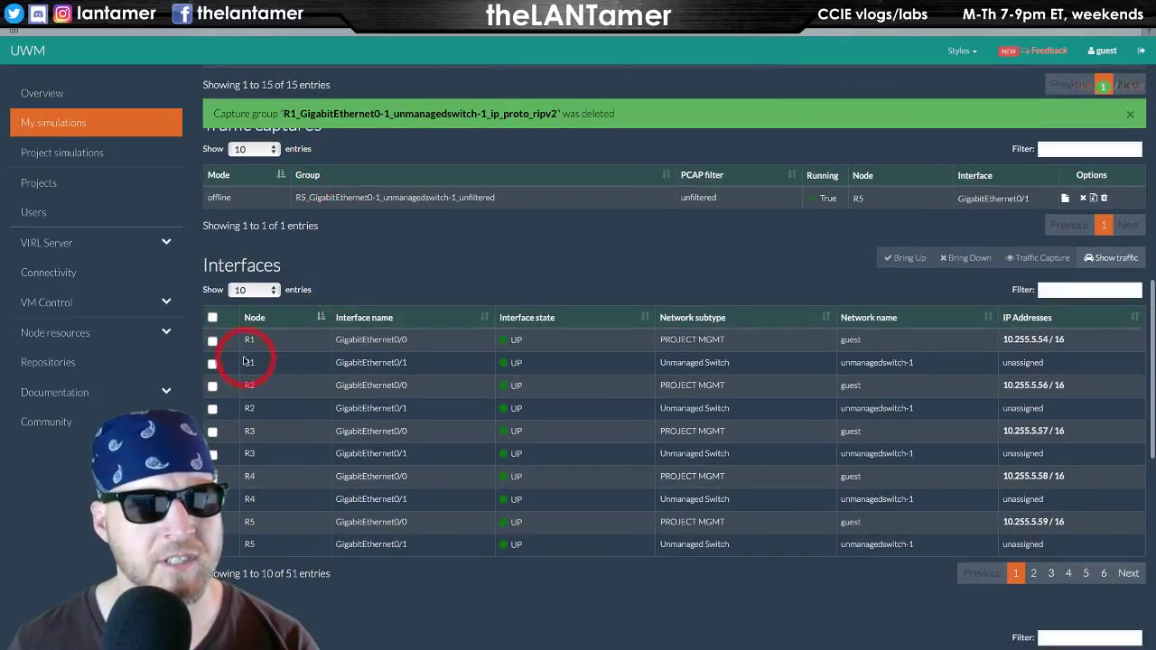
click(213, 363)
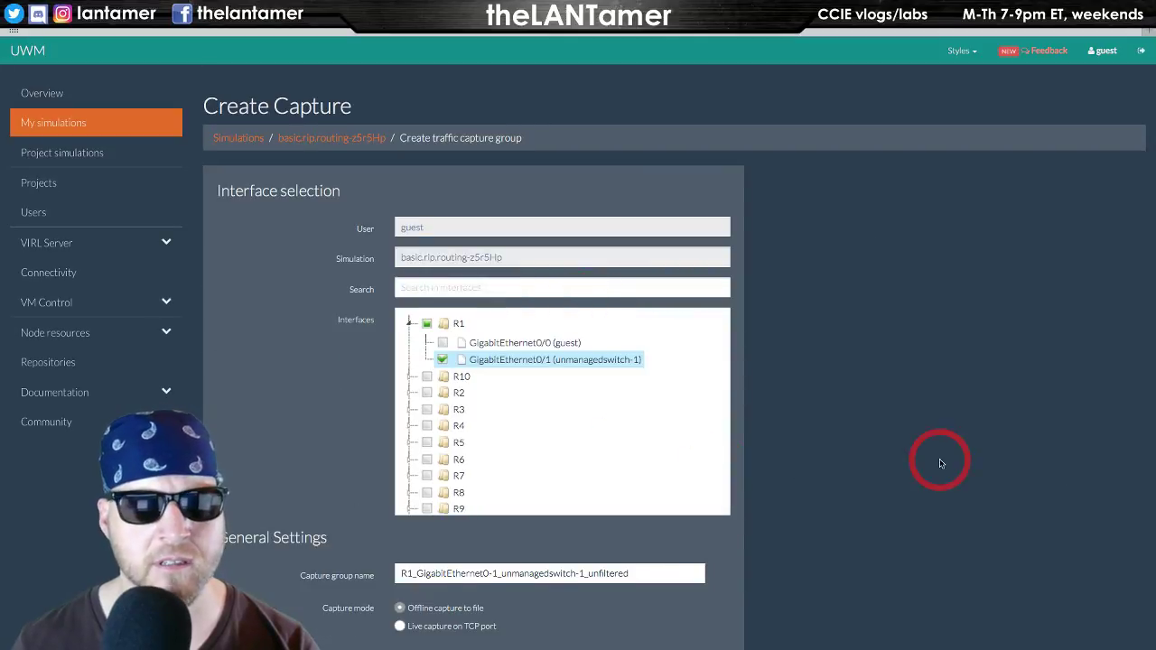
- Set the PCAP filter to "udp port 520" and create the capture group for R1's GigabitEthernet0/1 interface
scroll(930, 451, down, 3)
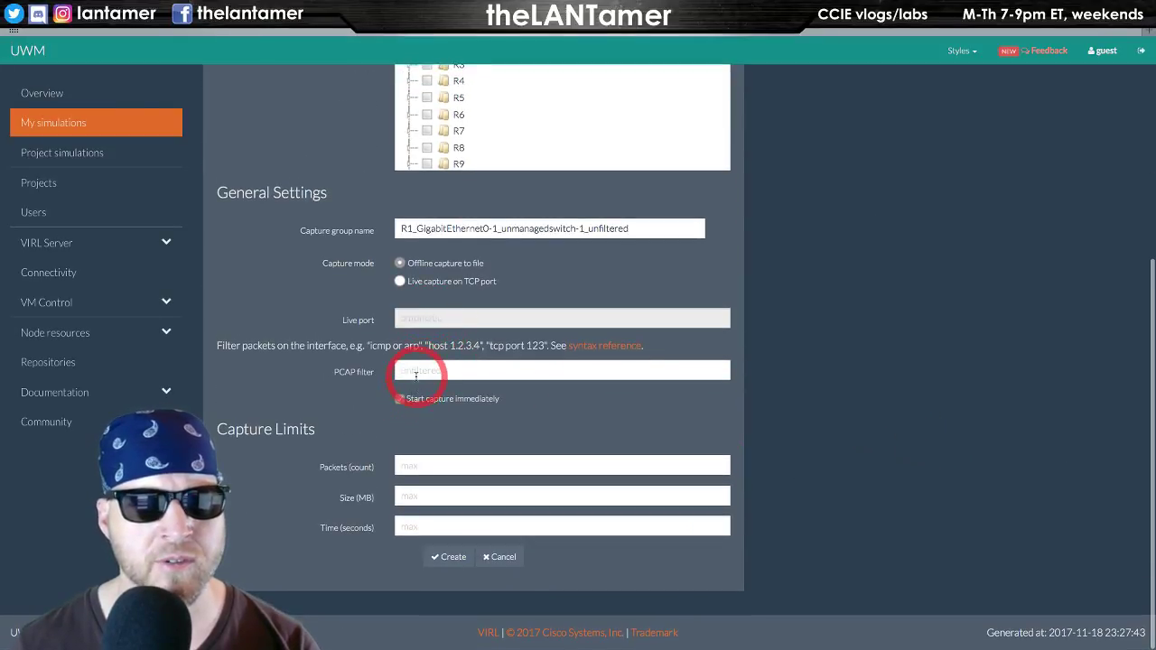
click(416, 371)
text(udp port 520)
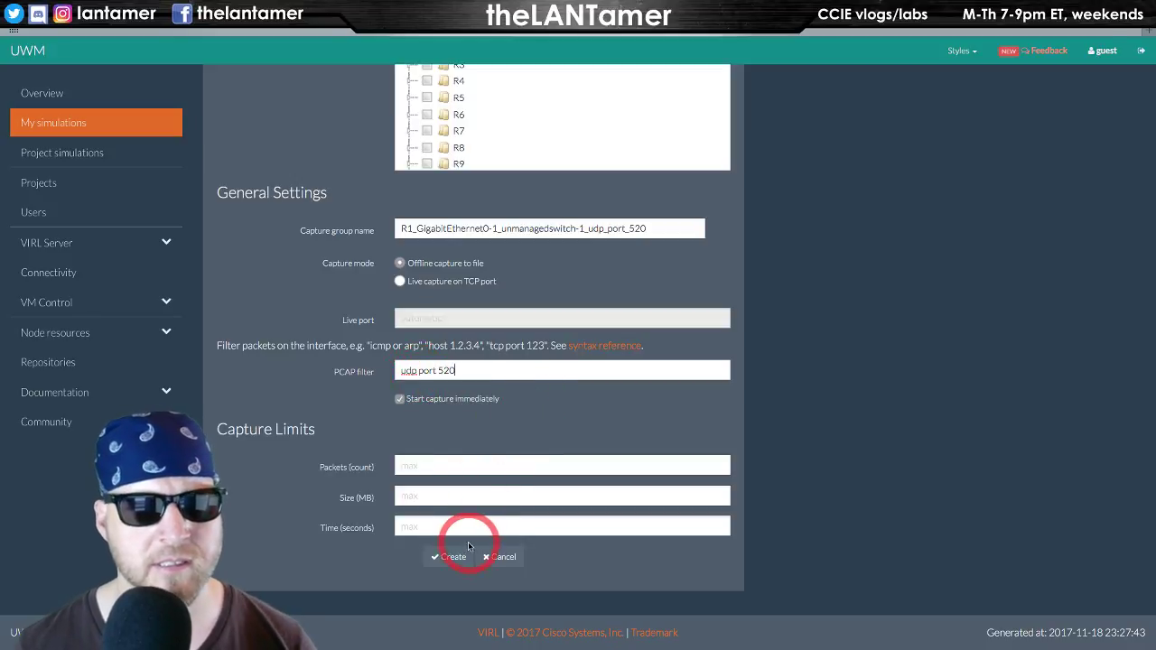
click(466, 556)
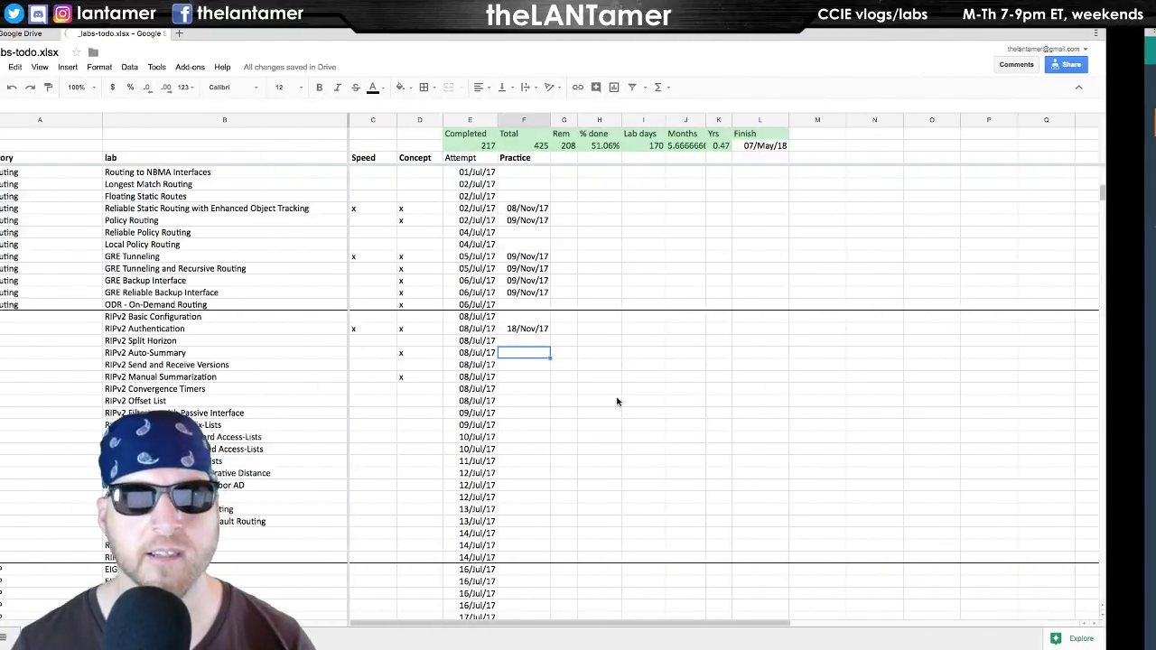
- Switch to the shared Google Drive folder in the browser and open the capture-filters.txt document
key(ctrl+Left)
click(611, 398)
key(ctrl+Left)
click(923, 298)
click(589, 274)
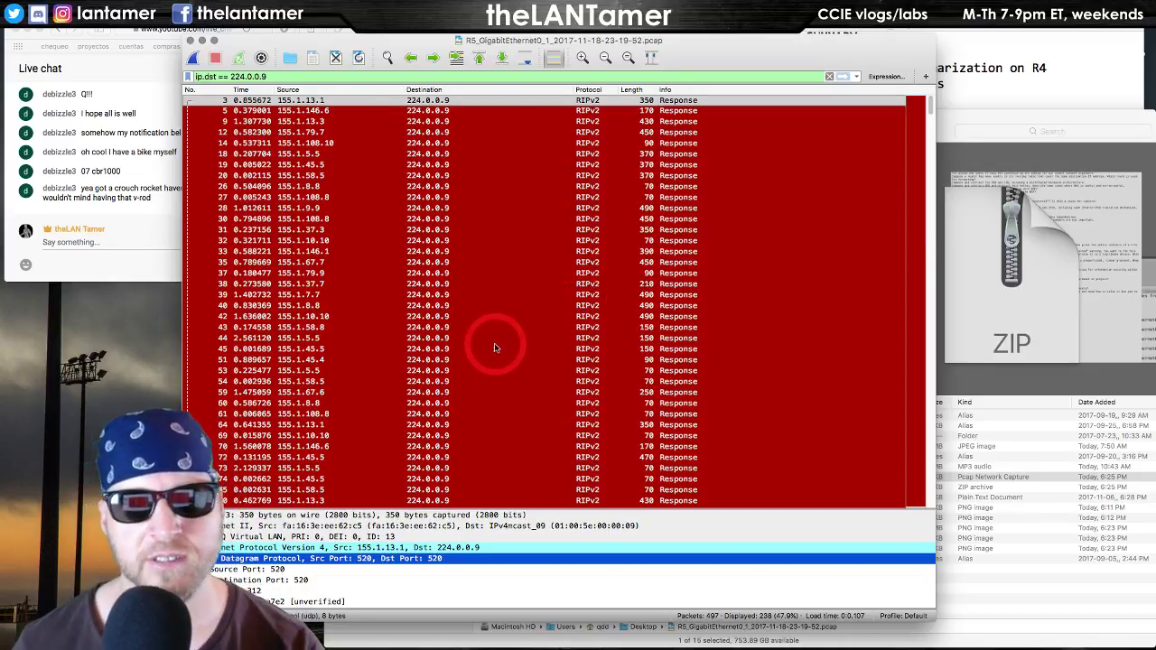
key(ctrl+Left)
key(ctrl+Right)
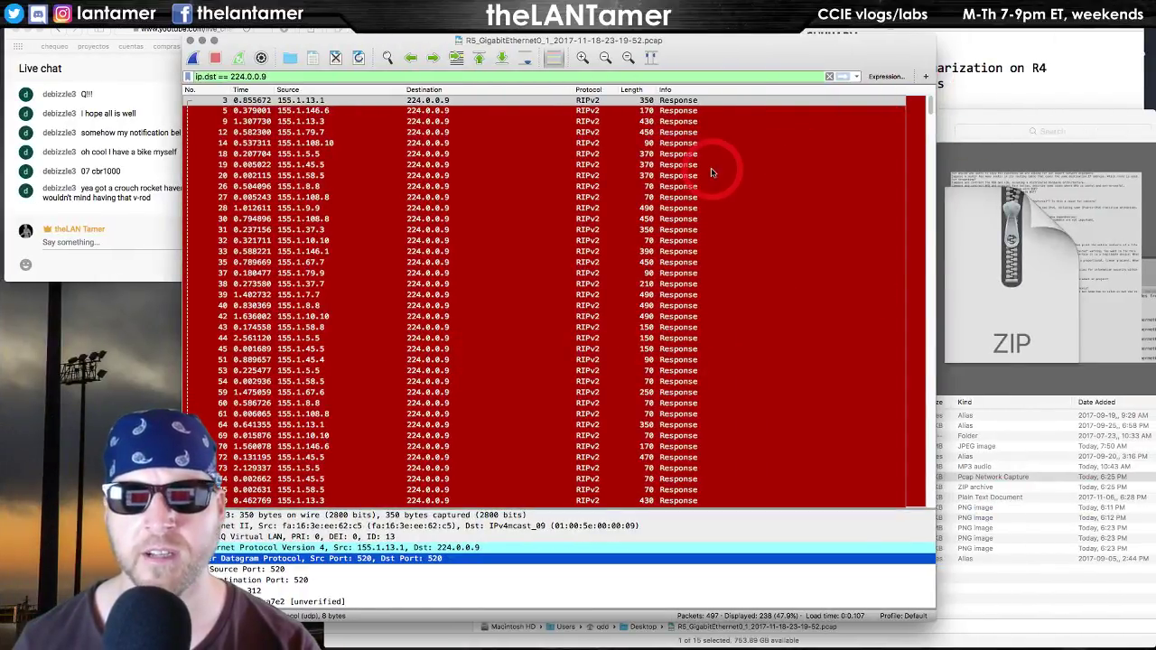
key(ctrl+Right)
key(ctrl+Right)
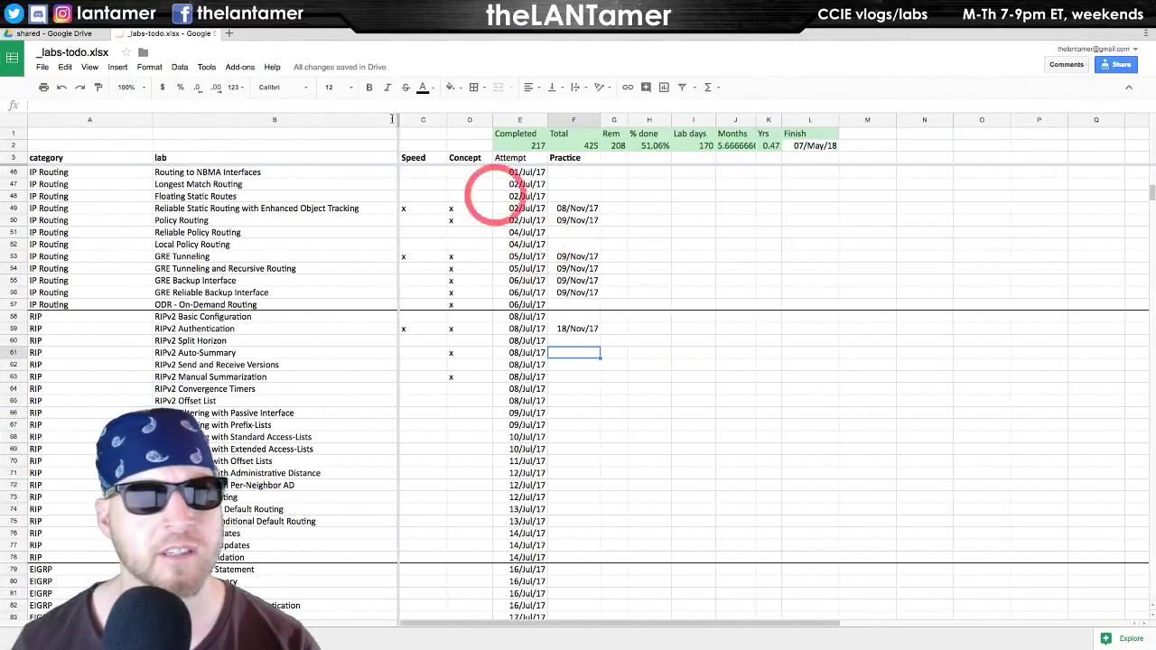
click(54, 33)
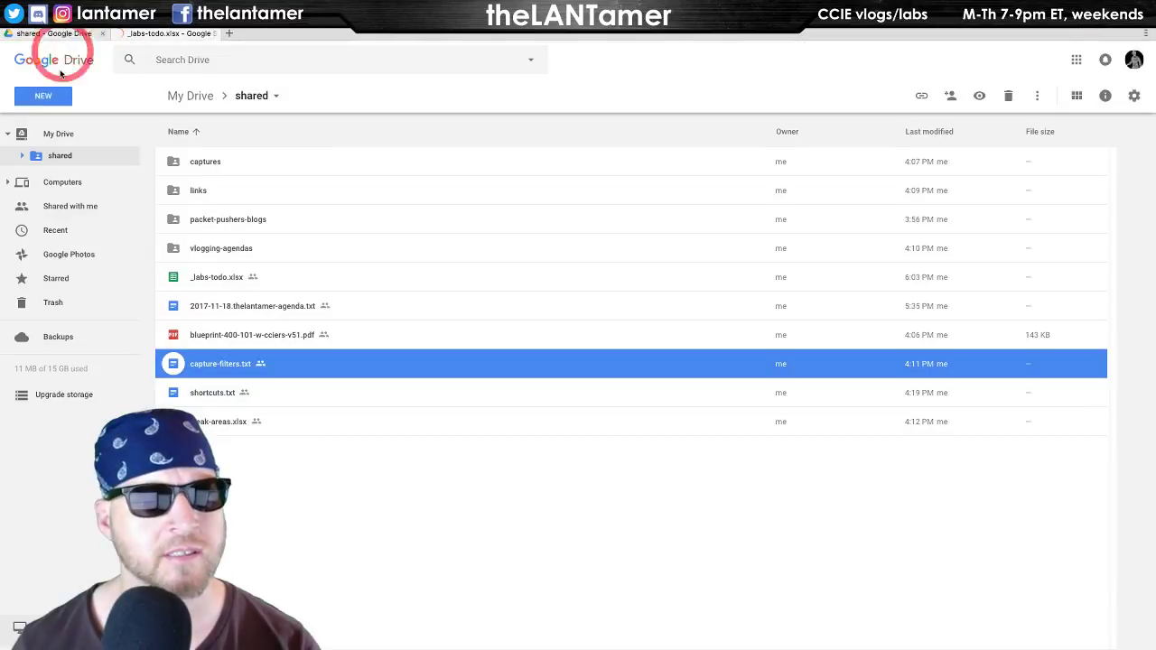
double_click(228, 368)
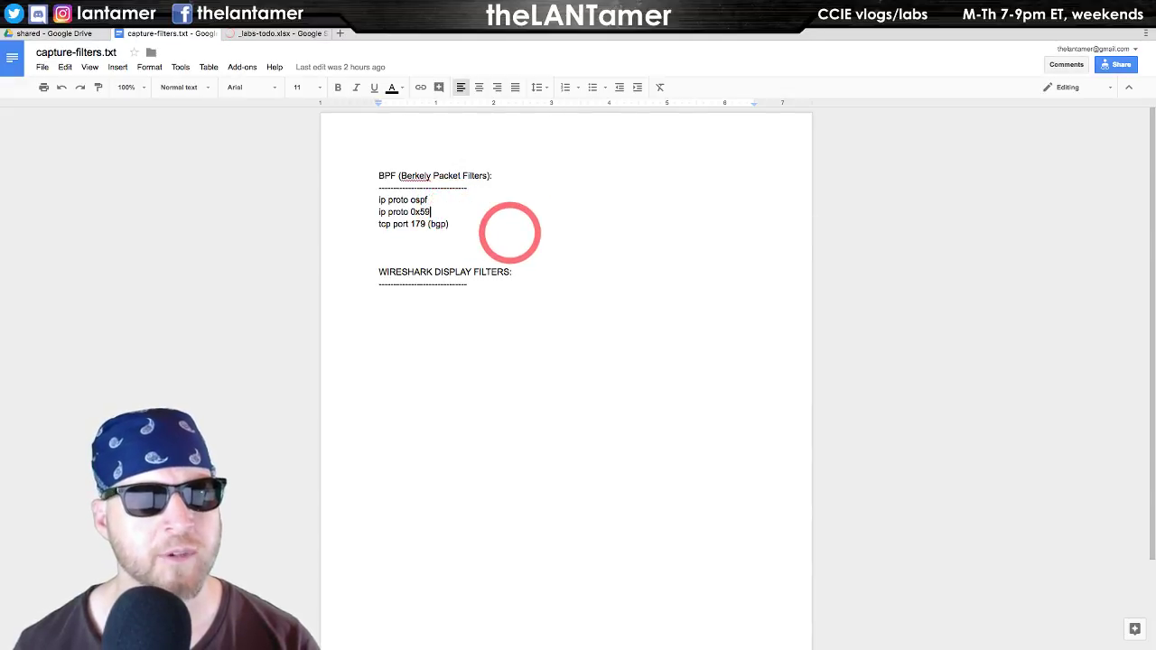
- Search the web for "rip ip proto" and open Wikipedia's List of IP protocol numbers
key(super+t)
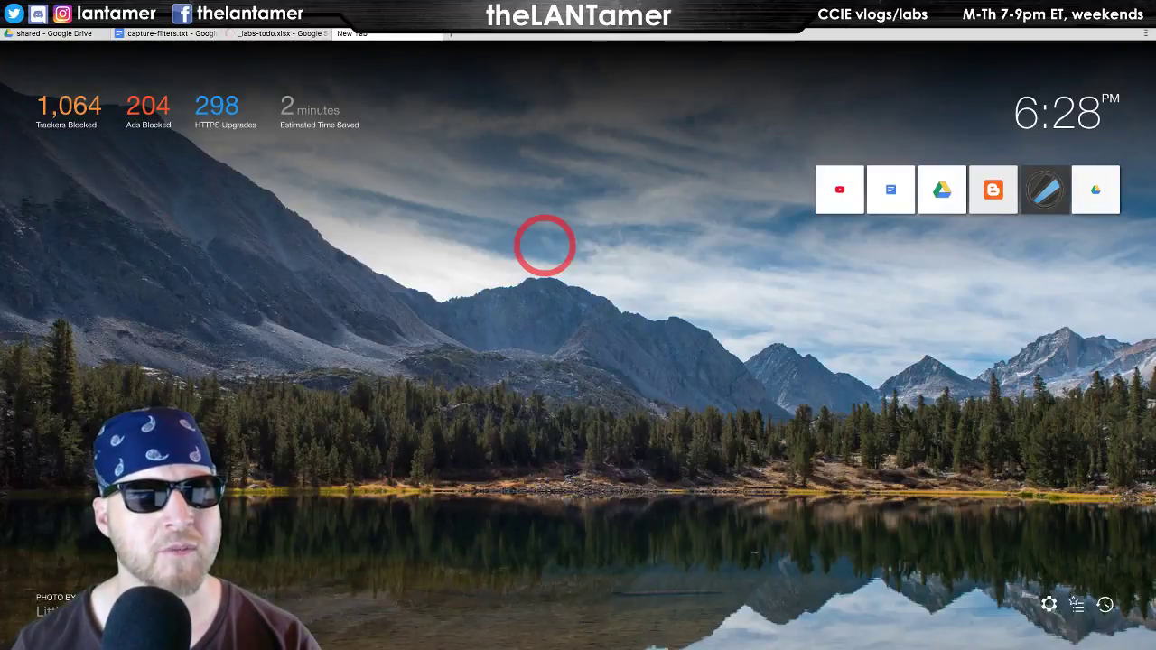
key(Return)
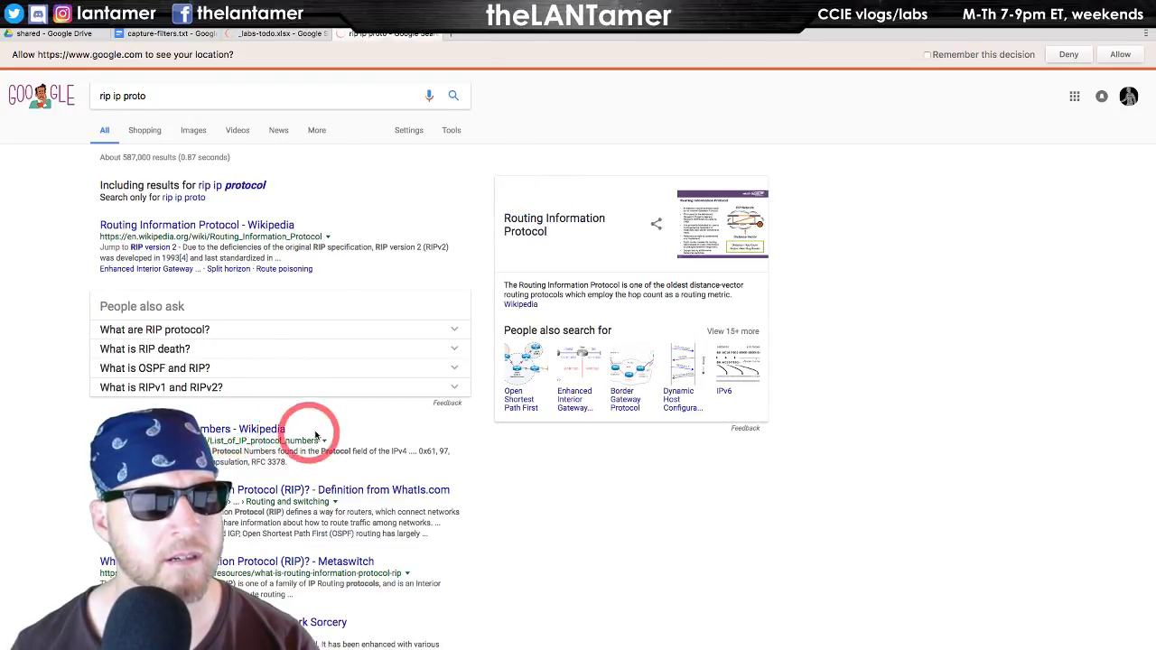
click(305, 439)
- Search the IP protocol numbers list for "rip" and "ospf"
key(ctrl+f)
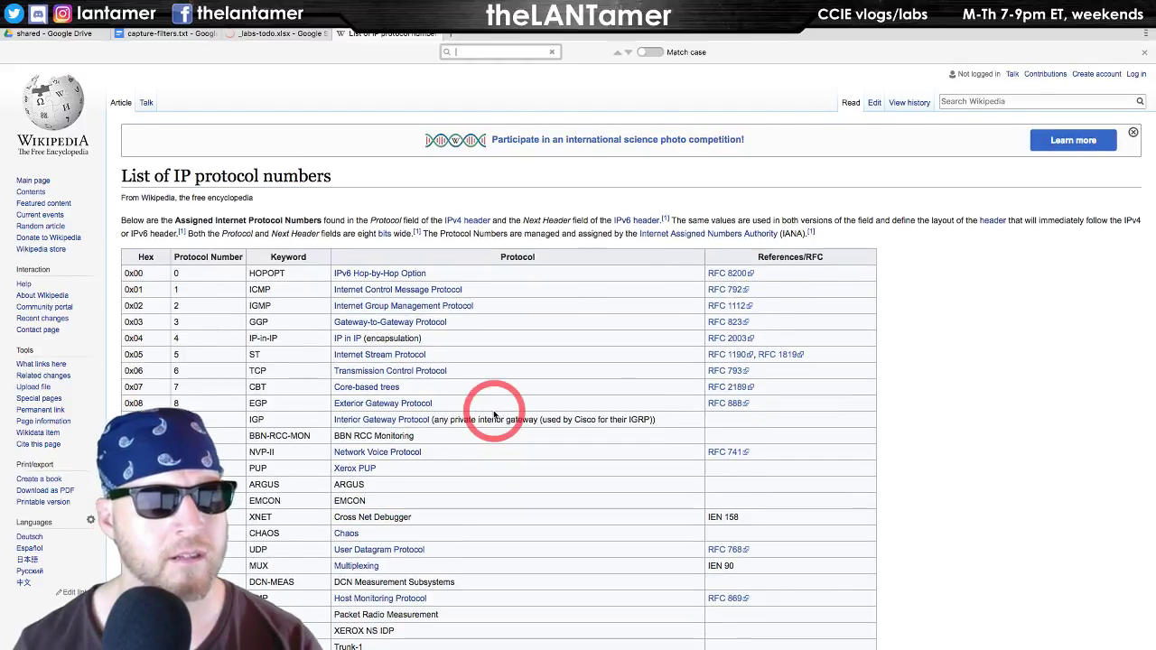
text(rip)
key(ctrl+f)
text(ospf)
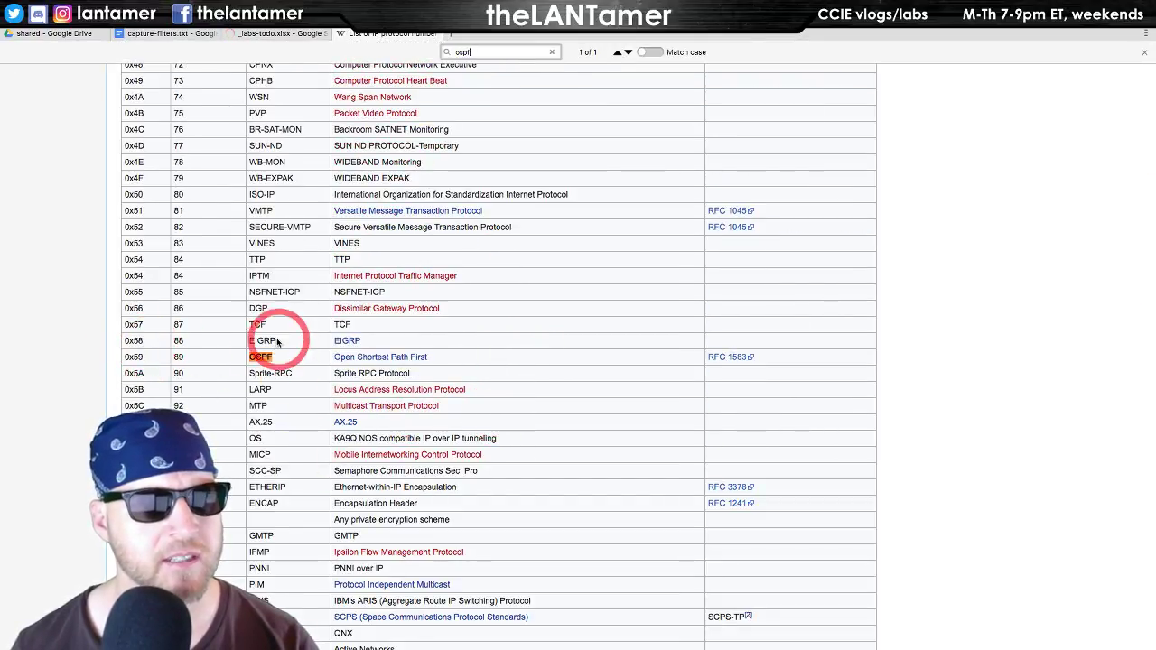
key(Escape)
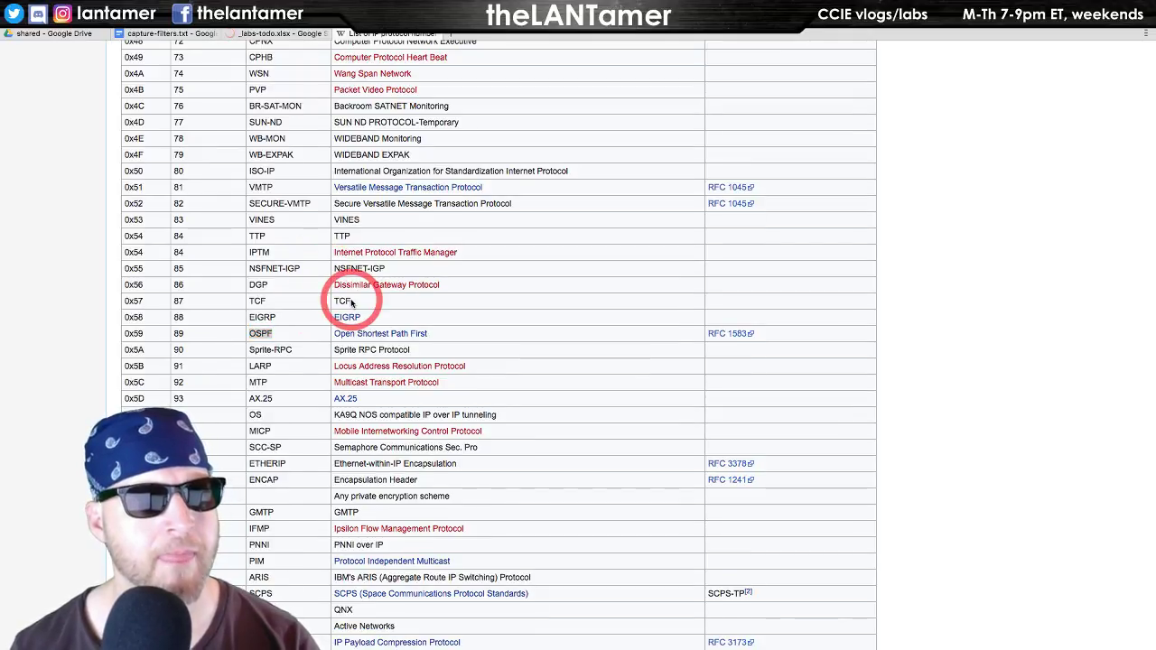
- Search the protocol list for "routing information", "rip" and "520", and close the Wikipedia page
key(ctrl+f)
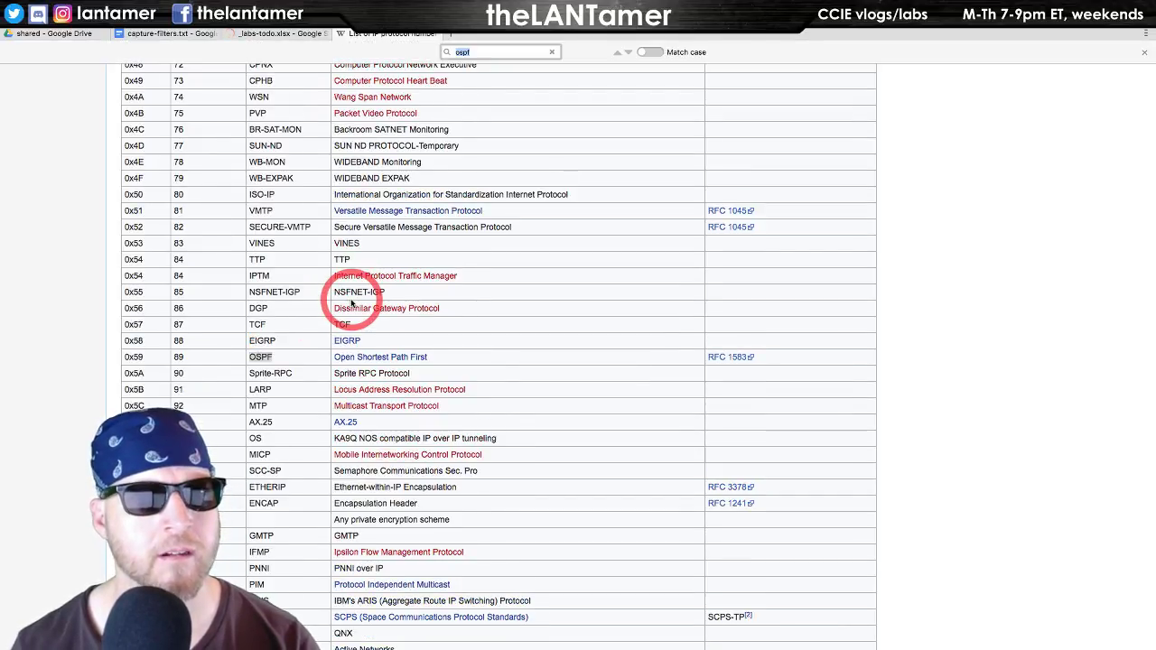
text(routing information)
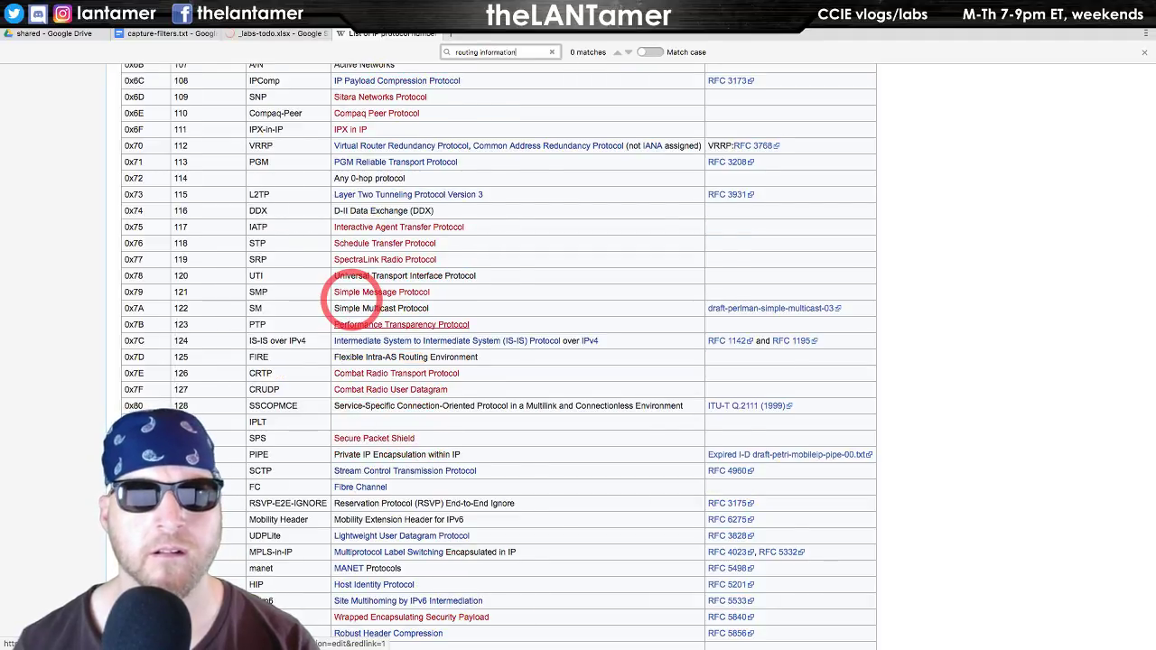
key(ctrl+f)
text(rip)
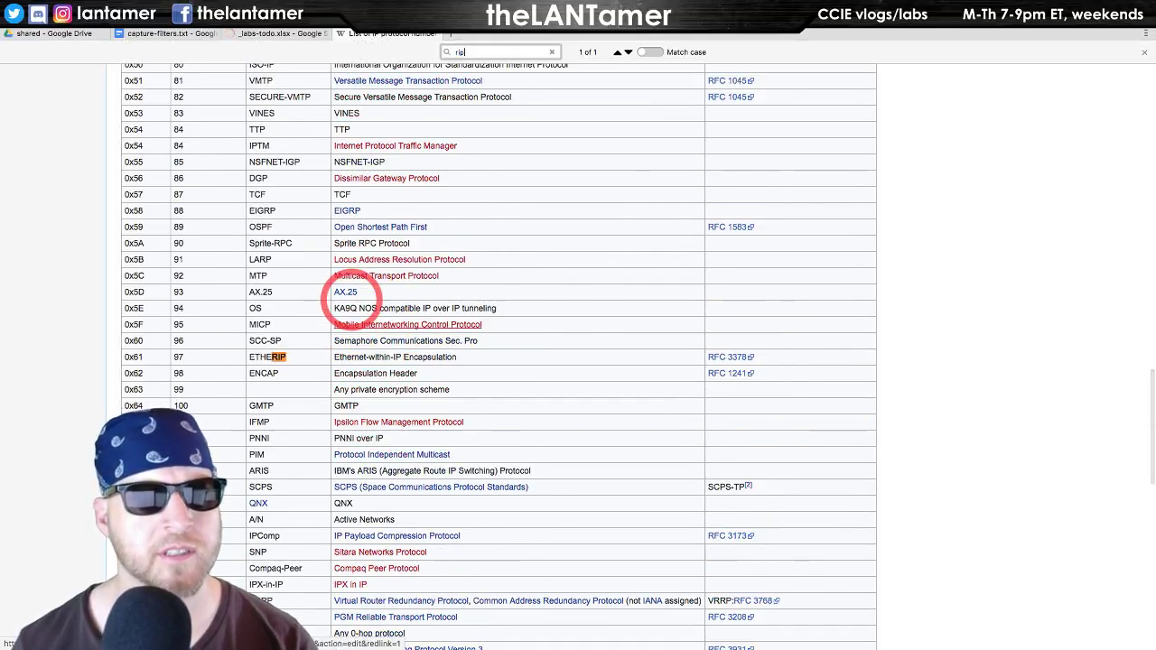
key(Escape)
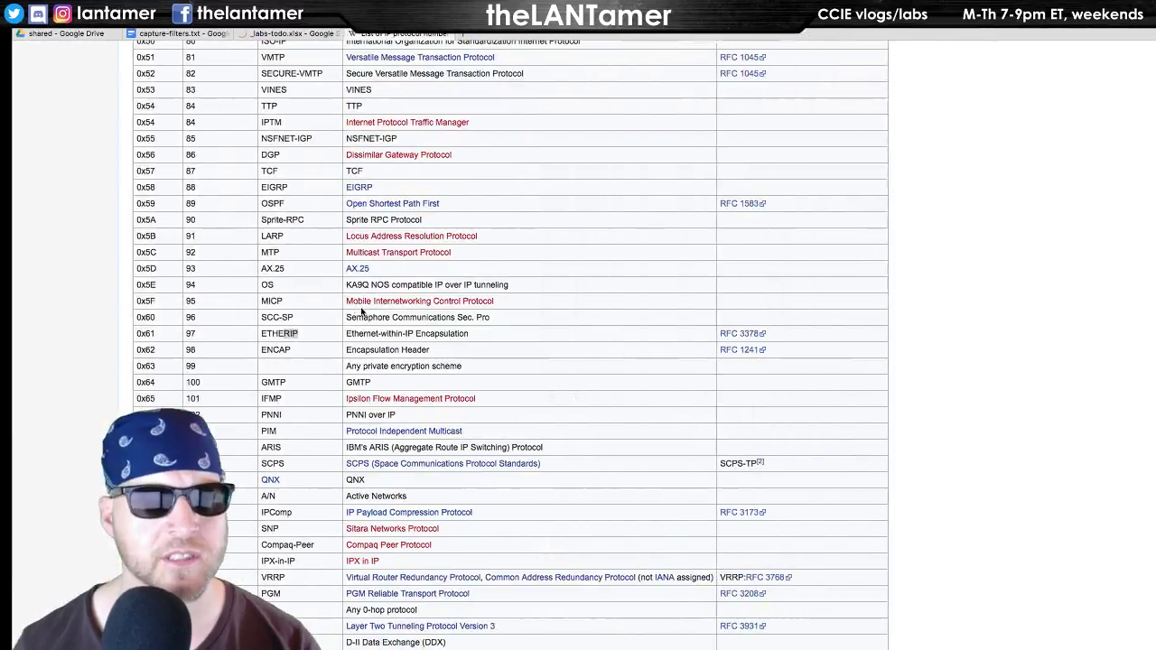
key(ctrl+f)
text(520)
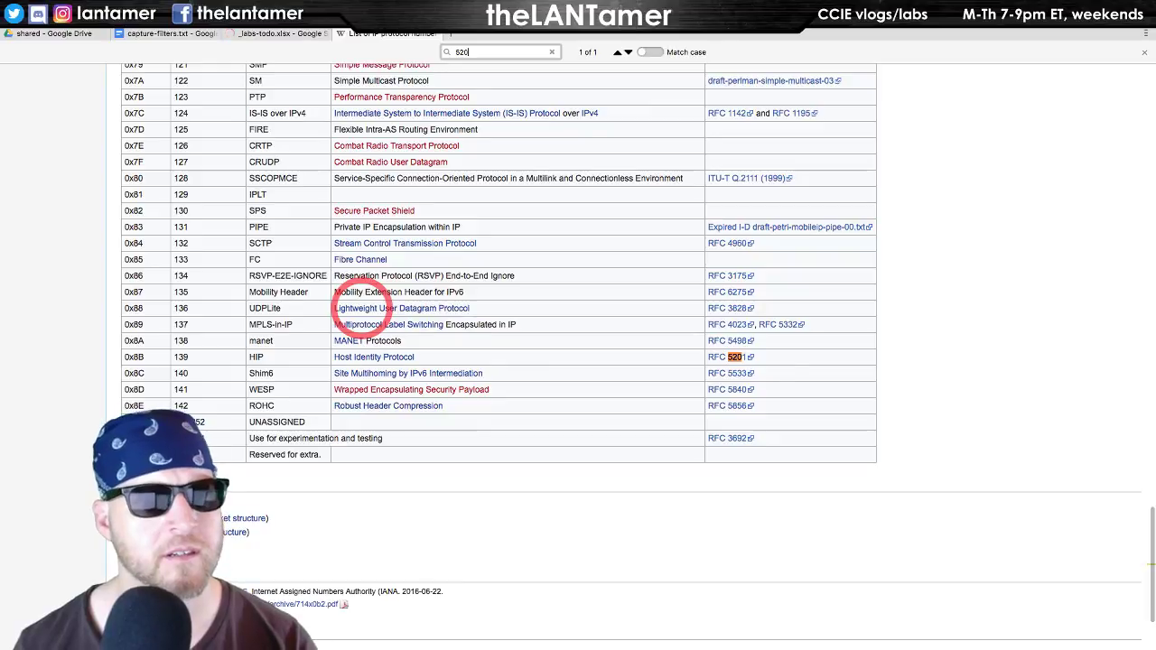
key(Escape)
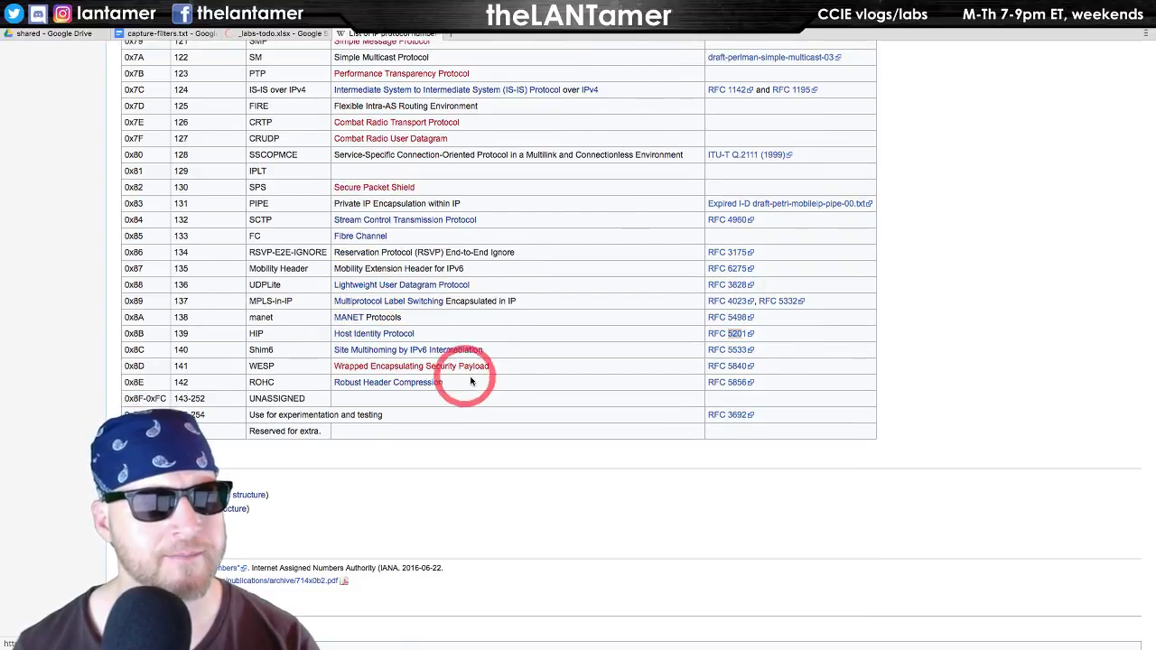
scroll(472, 379, down, 3)
key(ctrl+w)
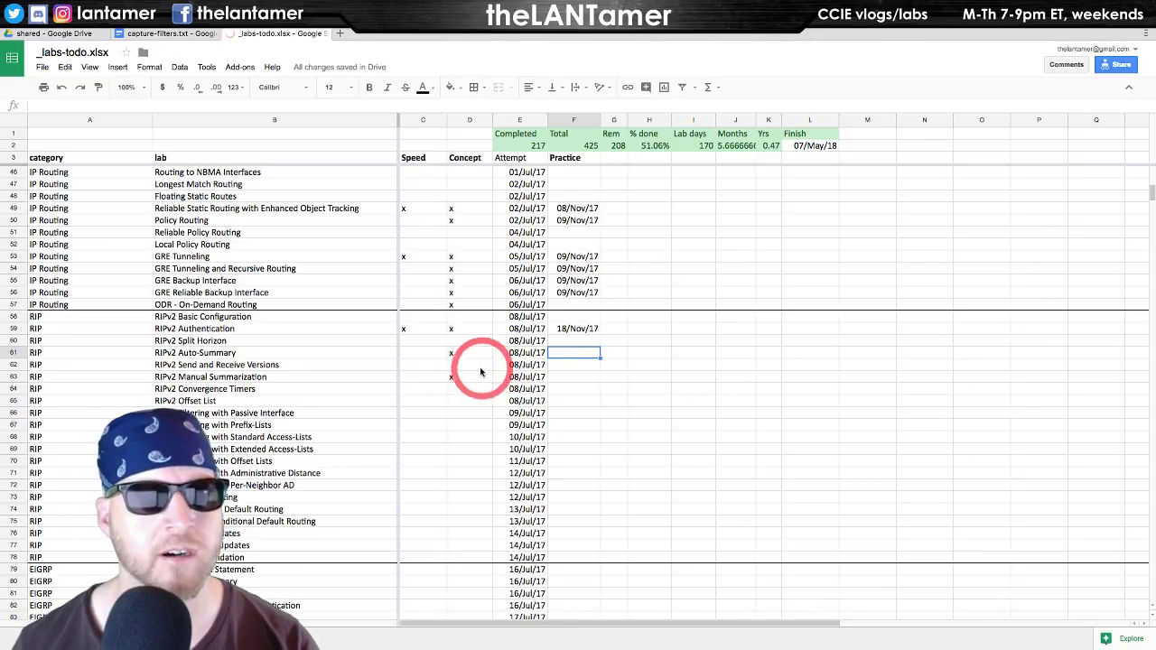
- In capture-filters.txt, add an "/ OSPF /" heading above the ospf filters and a separate "/ BGP /" heading above the tcp port 179 line
click(193, 34)
click(497, 214)
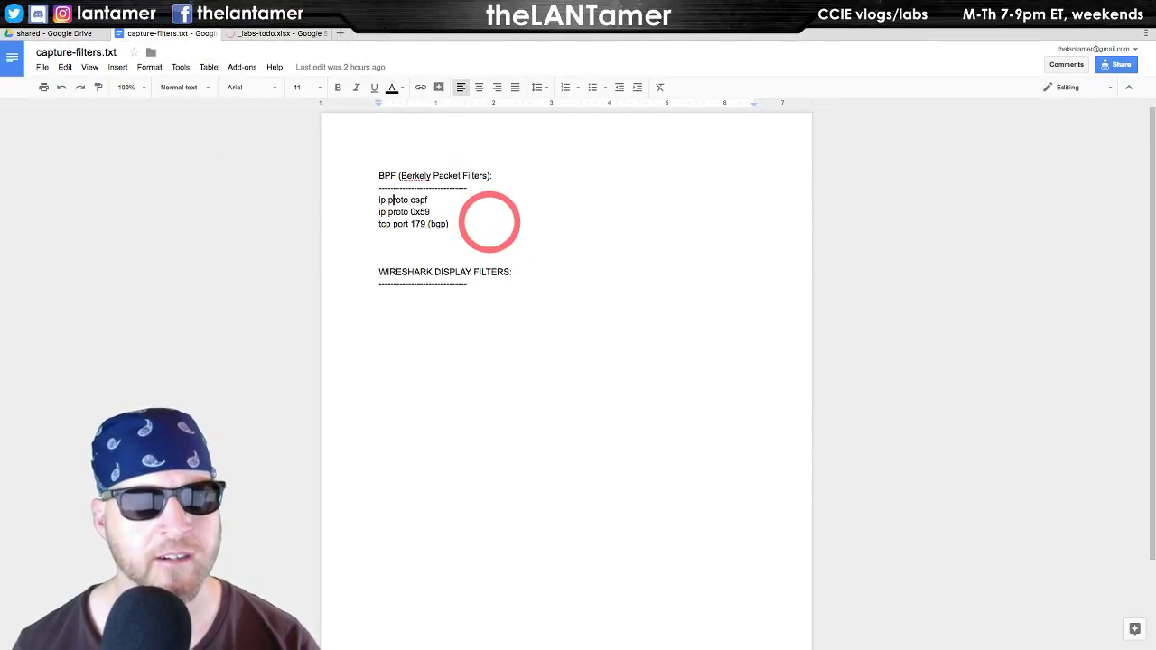
key(Return)
key(Up)
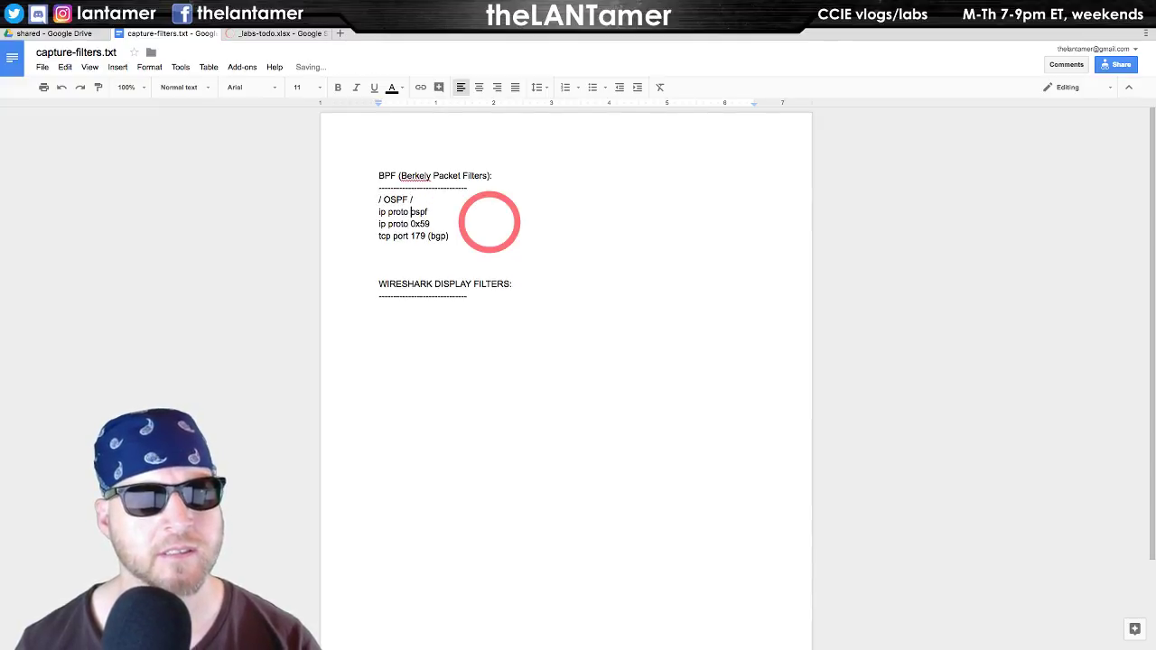
key(Return)
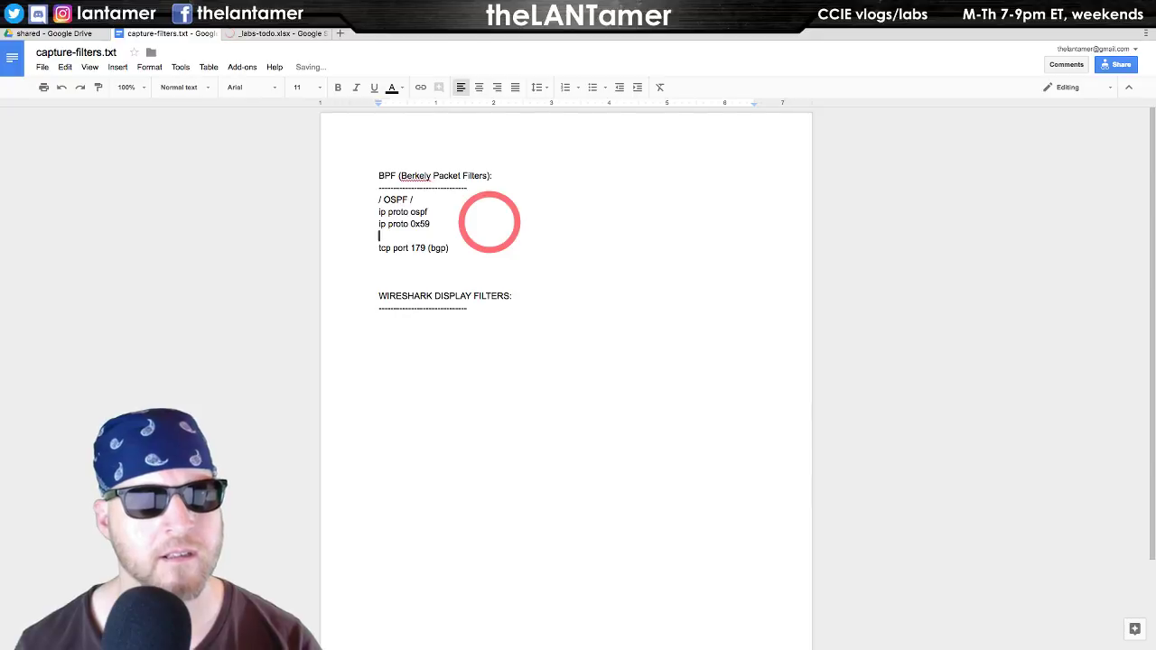
key(Return)
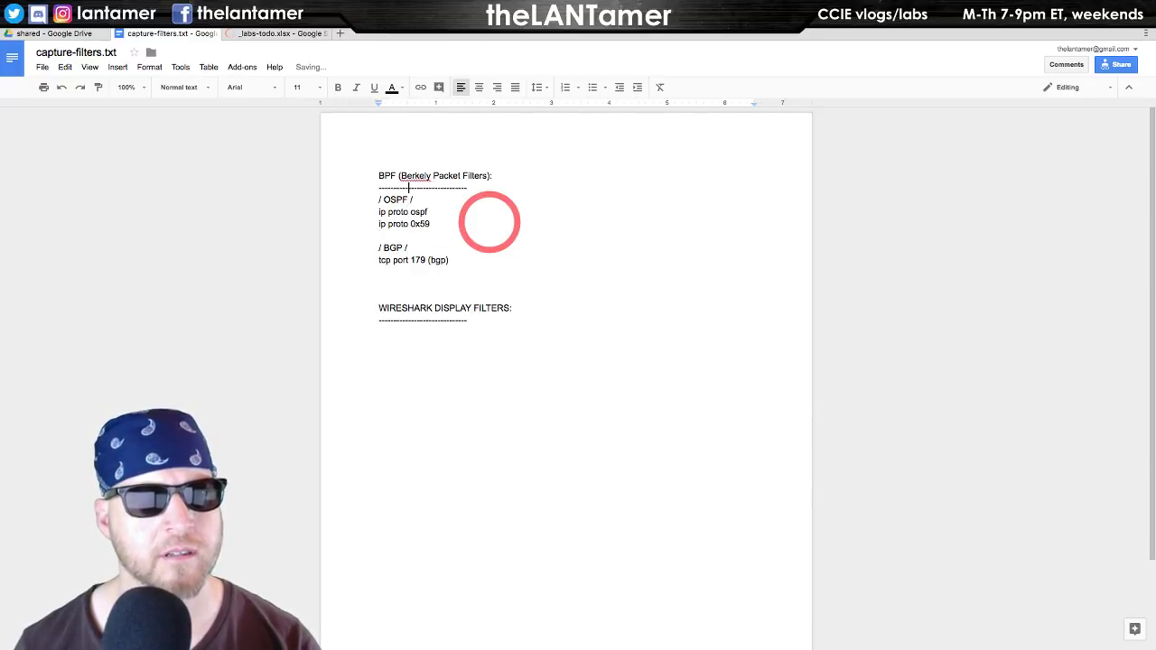
- Add a "/ RIP /" section containing the filter "udp port 520" above the OSPF section
key(Return)
key(Return)
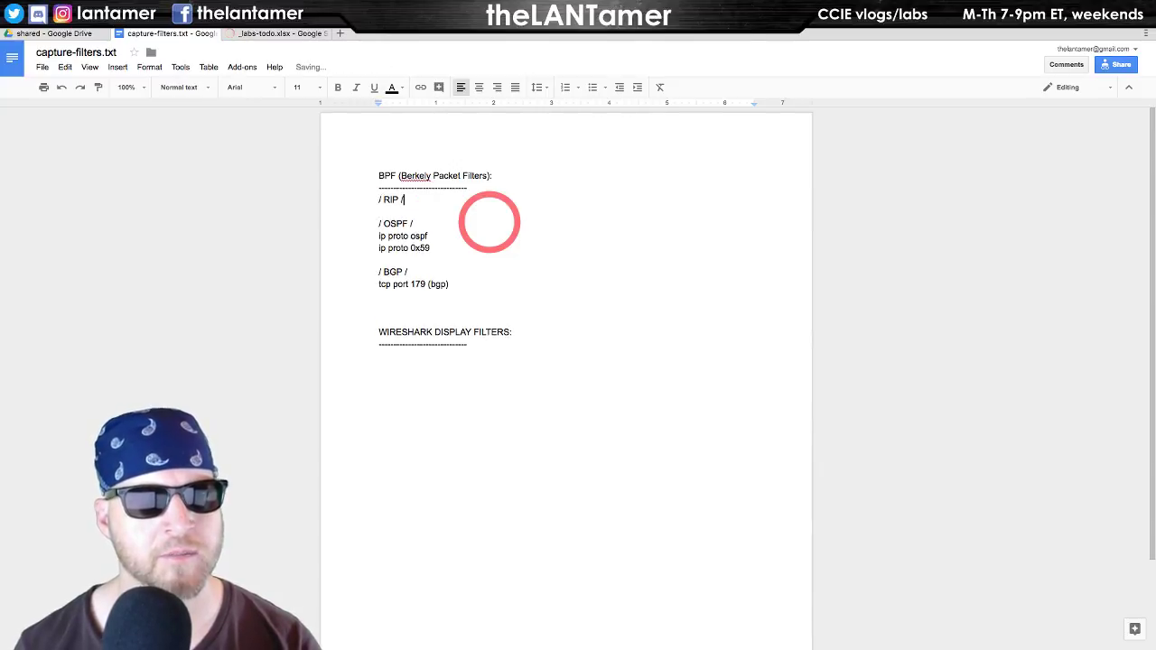
key(Return)
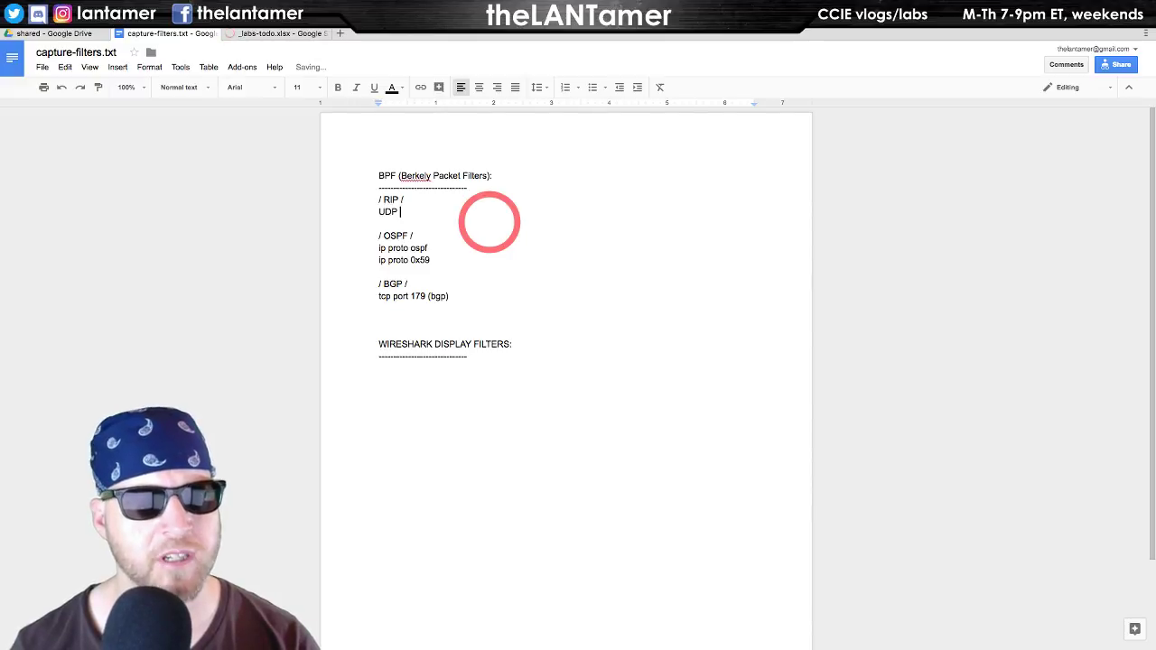
key(BackSpace)
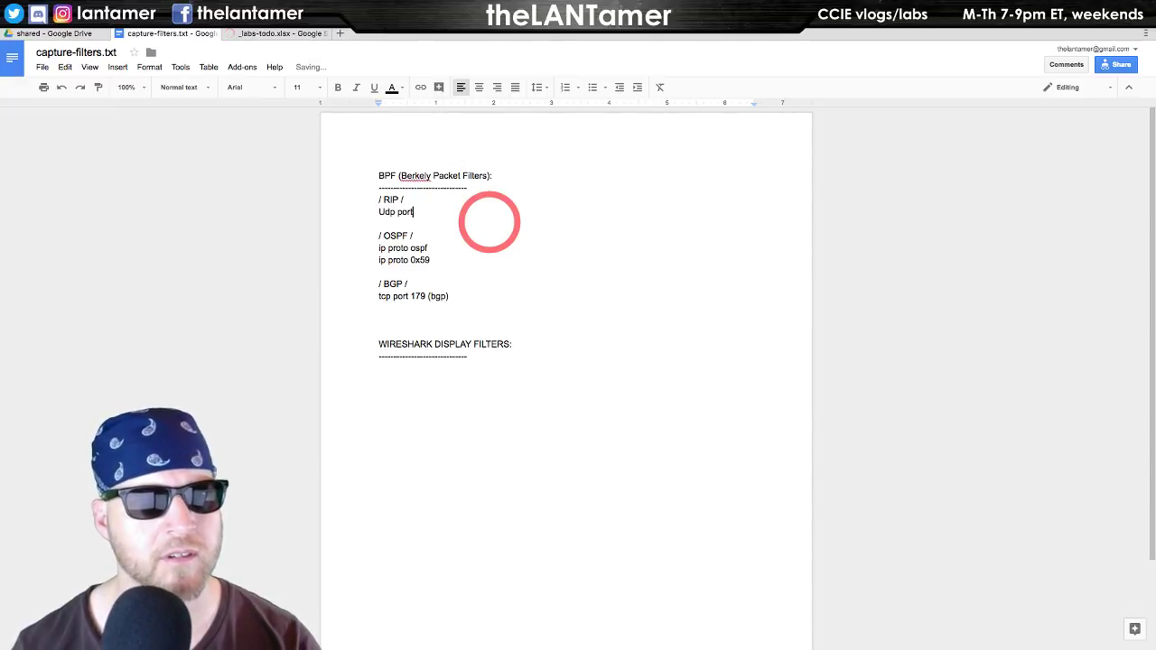
click(413, 197)
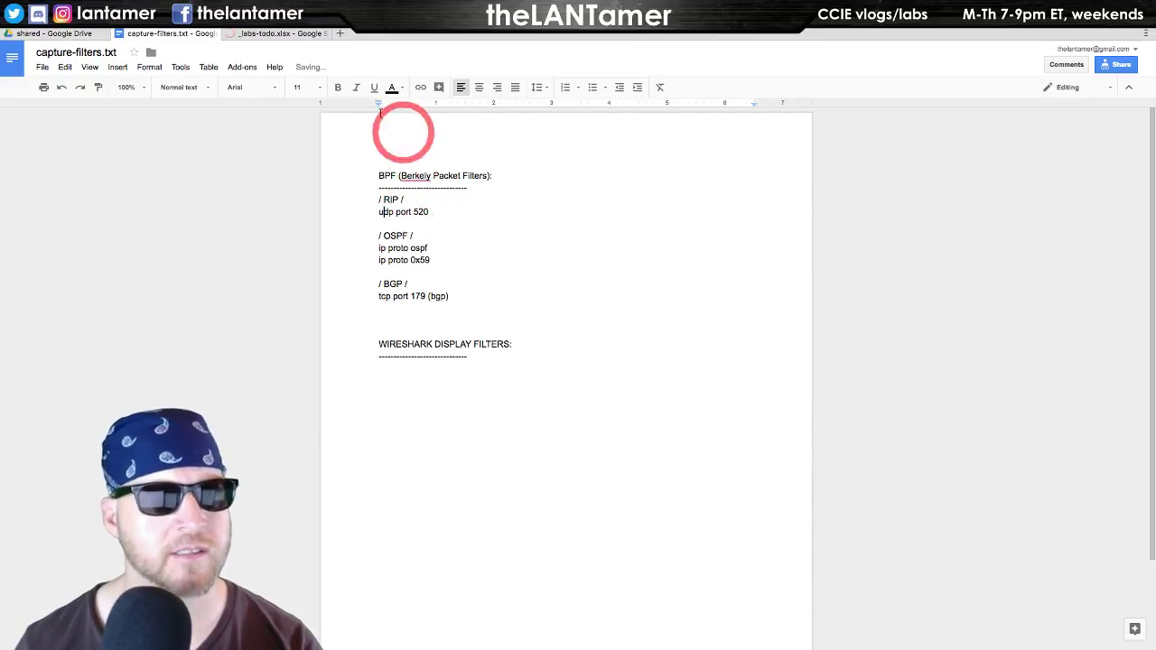
click(41, 68)
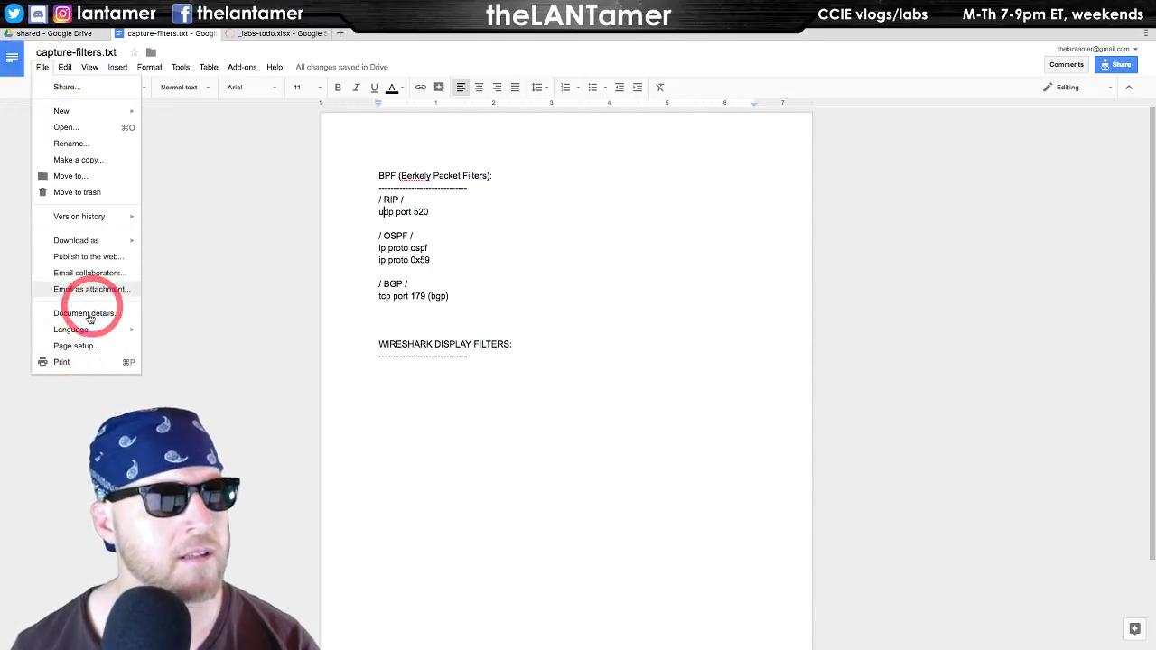
mouse_move(64, 76)
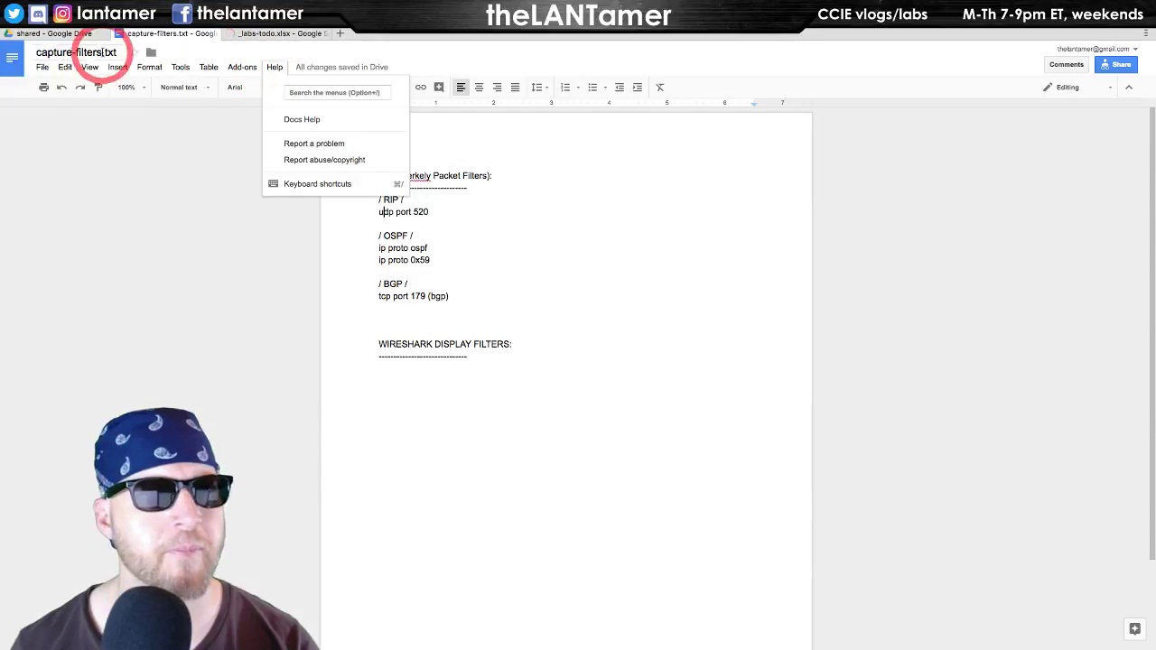
click(13, 56)
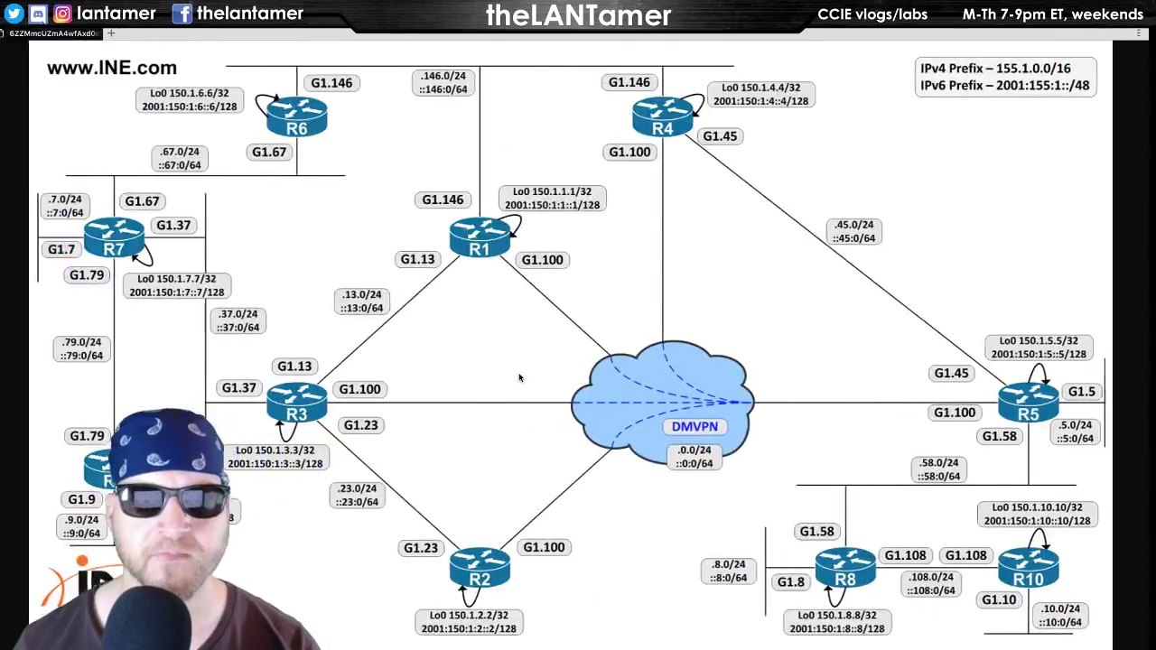
- Switch to the R5 capture in Wireshark and look through the RIPv2 responses sent to 224.0.0.9
key(ctrl+Left)
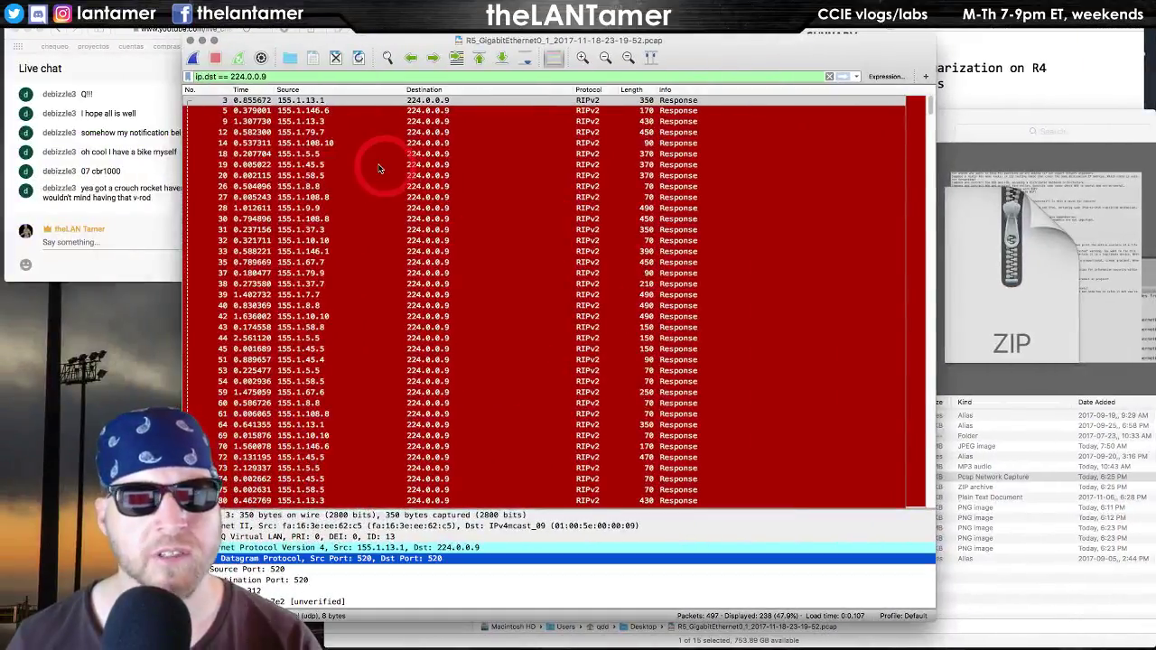
click(431, 111)
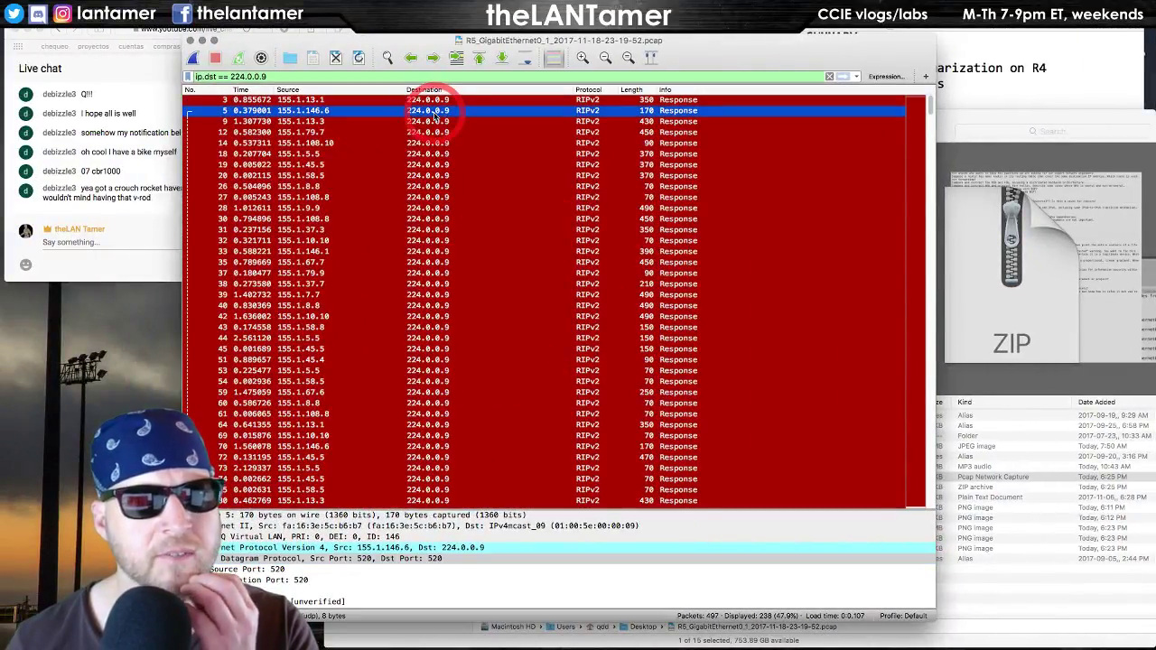
scroll(515, 221, down, 20)
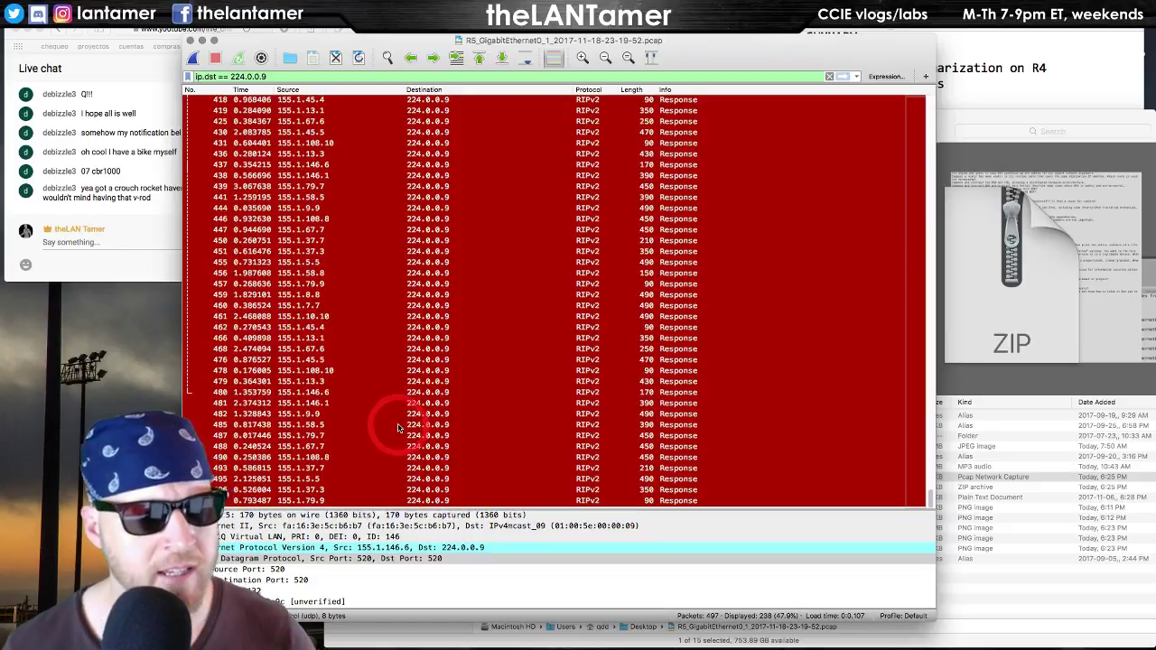
scroll(353, 270, up, 12)
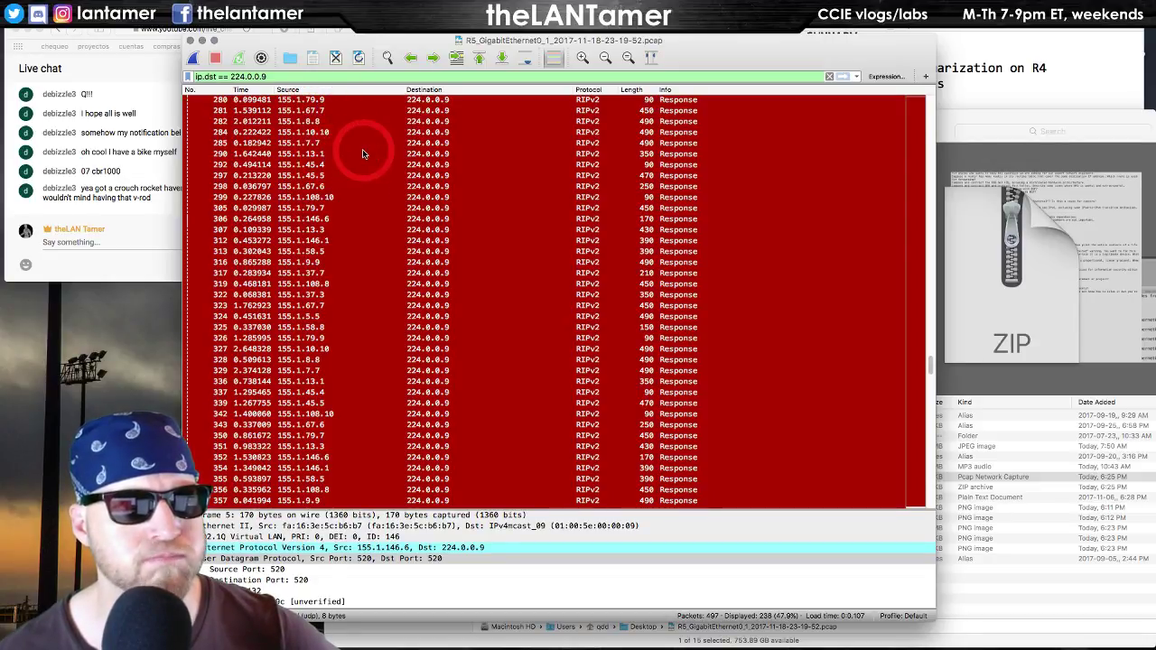
- Select a RIPv2 response from 155.1.146.6, enlarge the packet details area and expand its Routing Information Protocol section
click(332, 154)
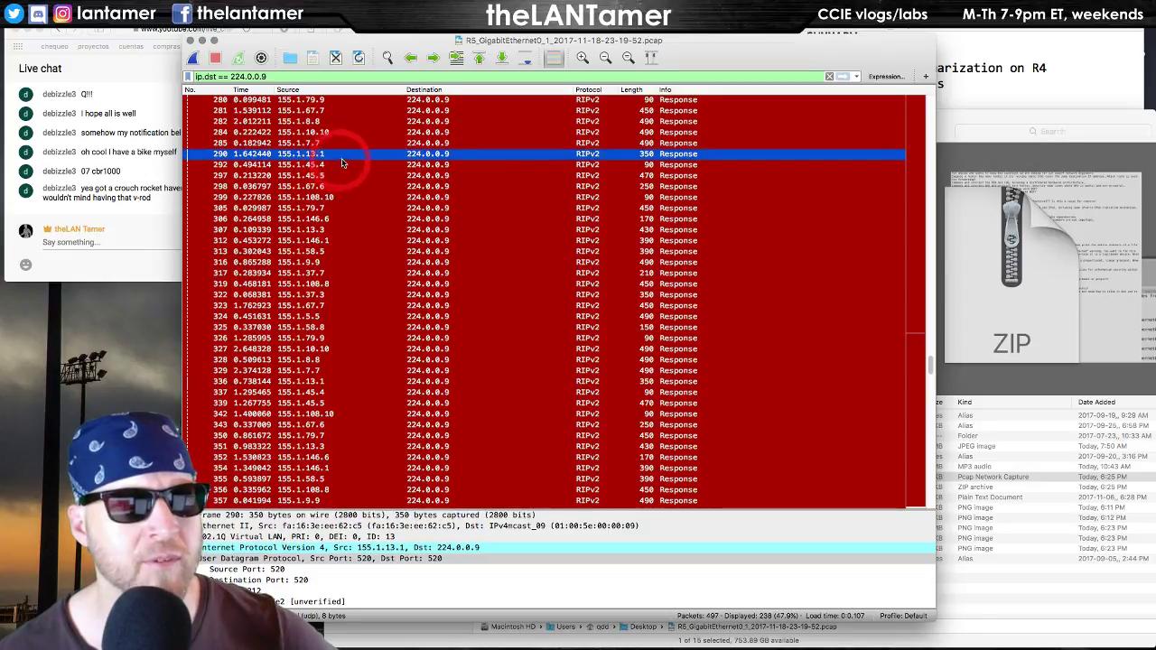
scroll(378, 217, down, 1)
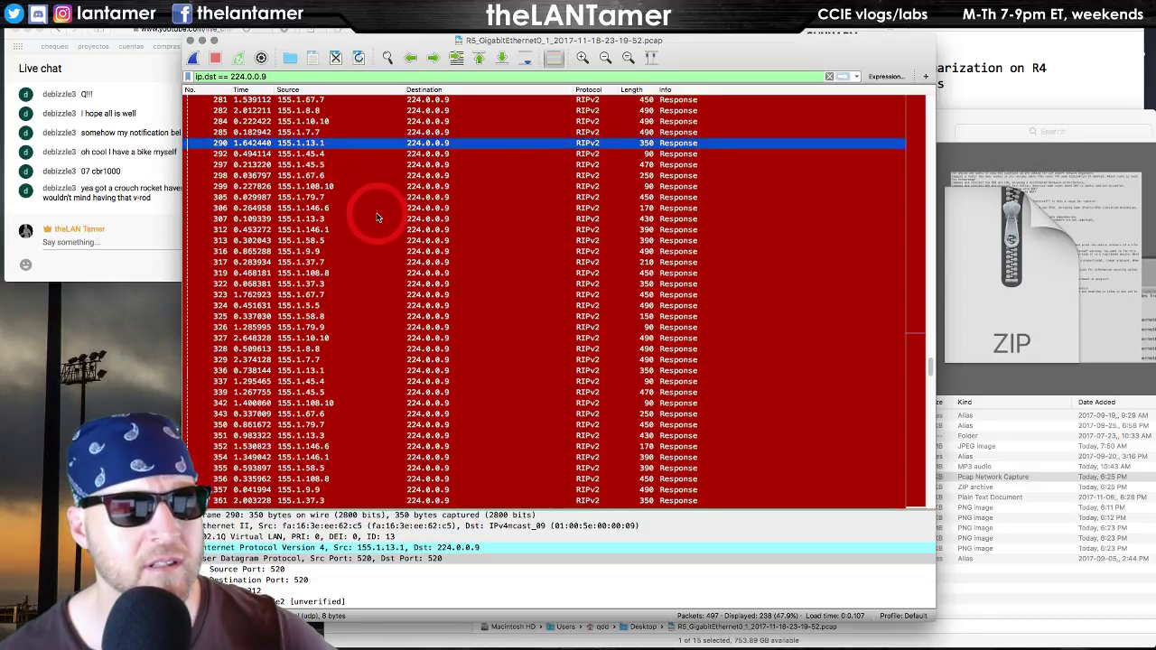
click(348, 217)
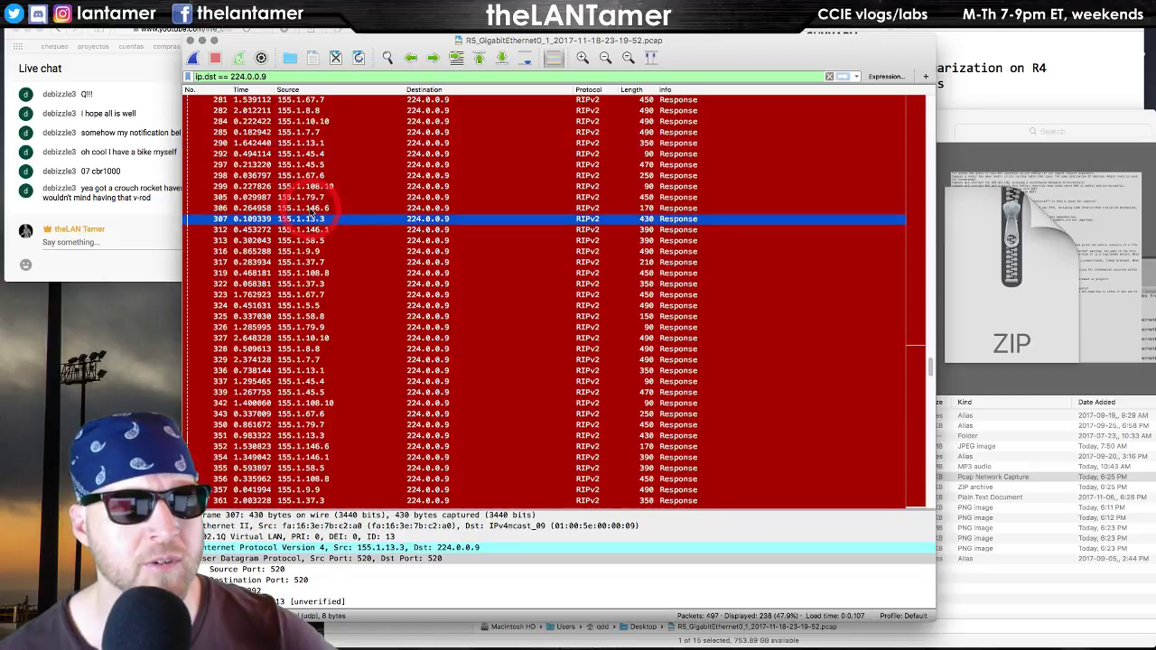
click(312, 208)
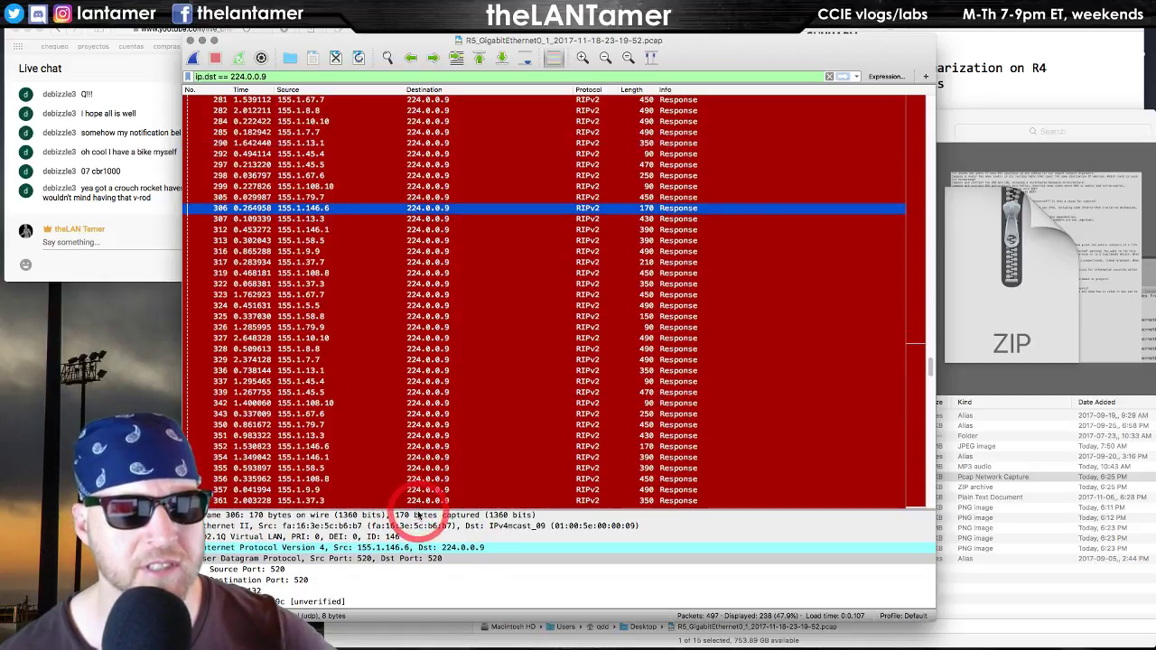
drag(417, 511, 429, 326)
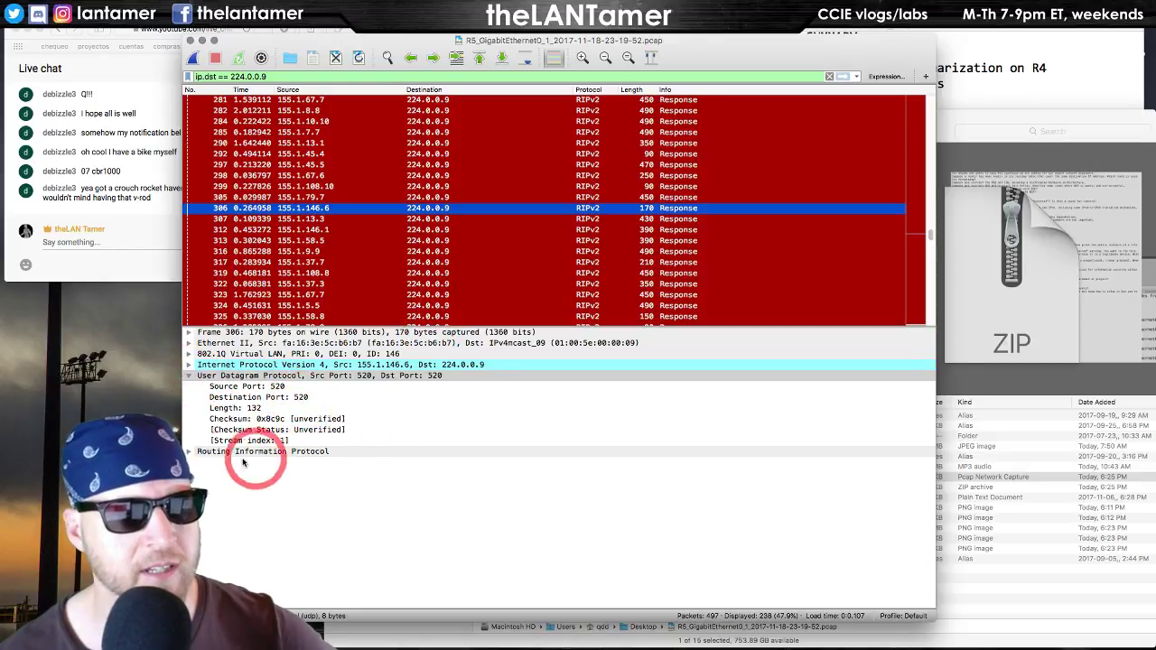
click(197, 455)
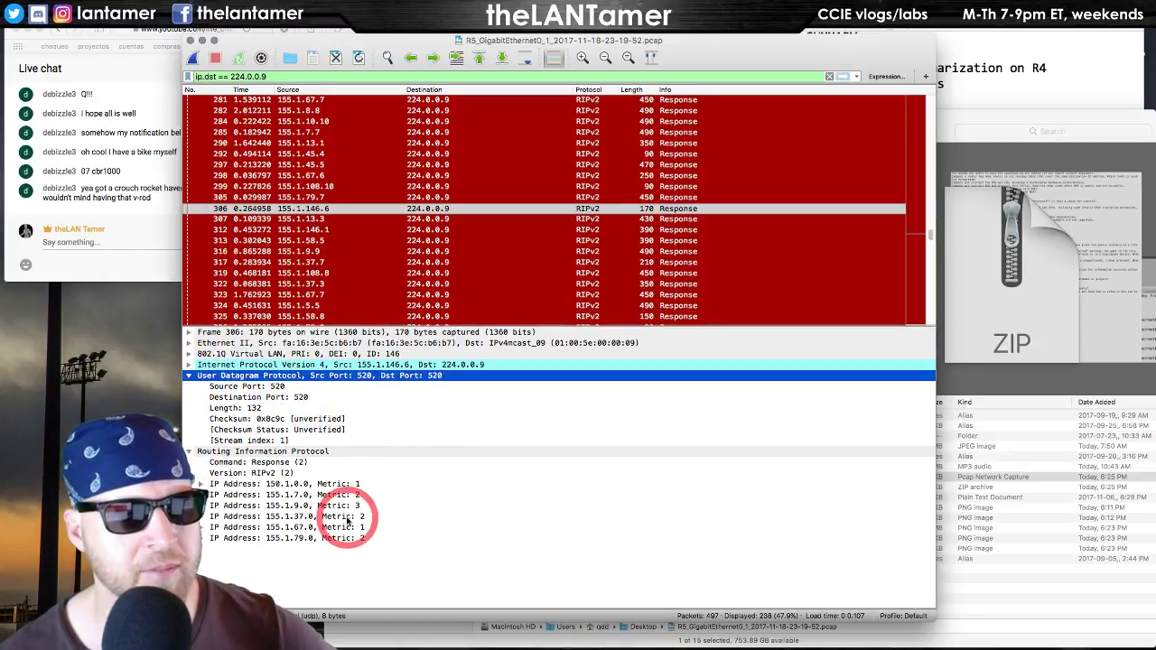
- Expand the 150.1.0.0 route entry and examine its netmask, next hop and metric
click(341, 483)
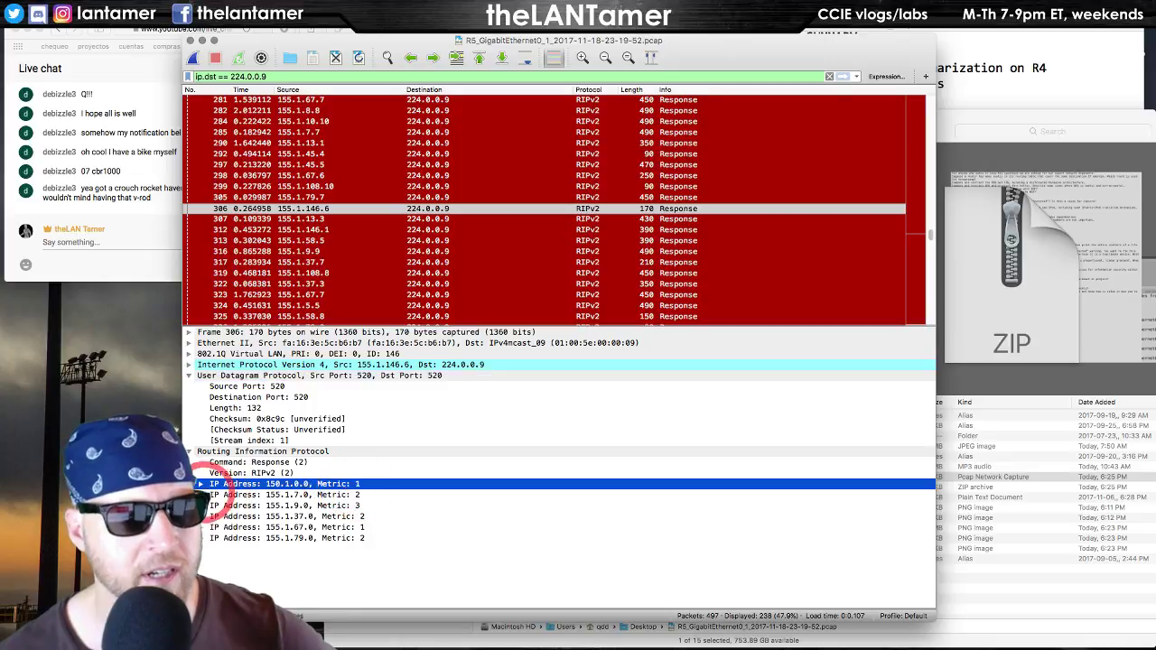
click(200, 484)
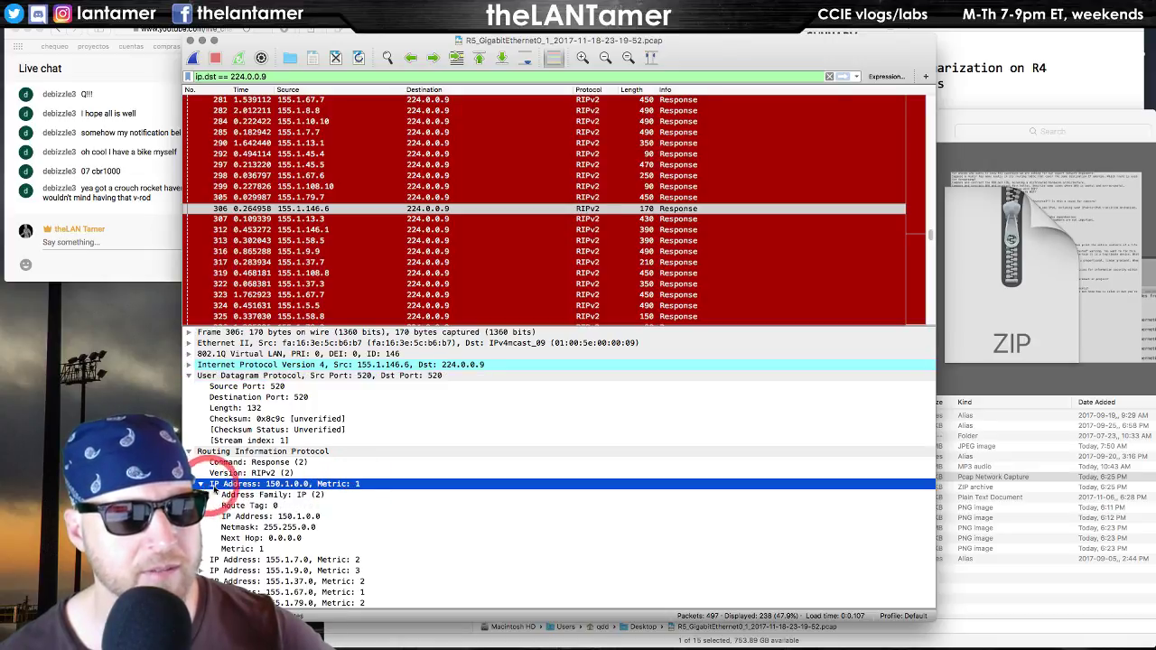
click(316, 527)
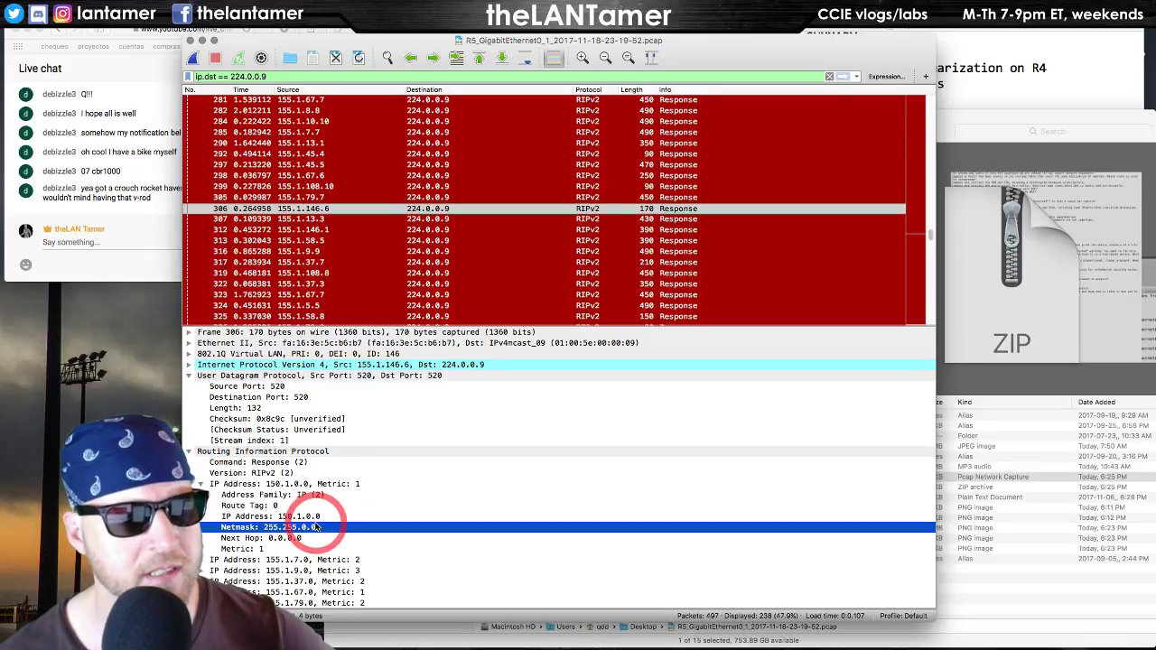
click(271, 539)
click(298, 549)
click(307, 538)
- Expand the 155.1.7.0 route entry to check its netmask and next hop, and collapse it again
scroll(442, 533, down, 1)
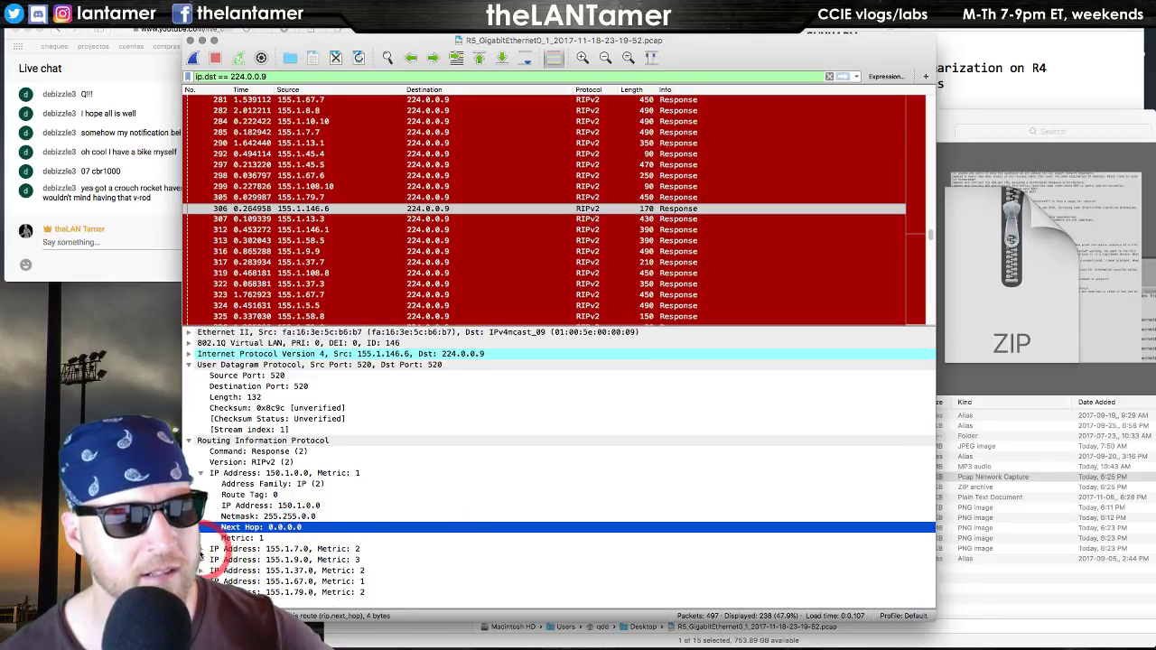
scroll(289, 567, down, 2)
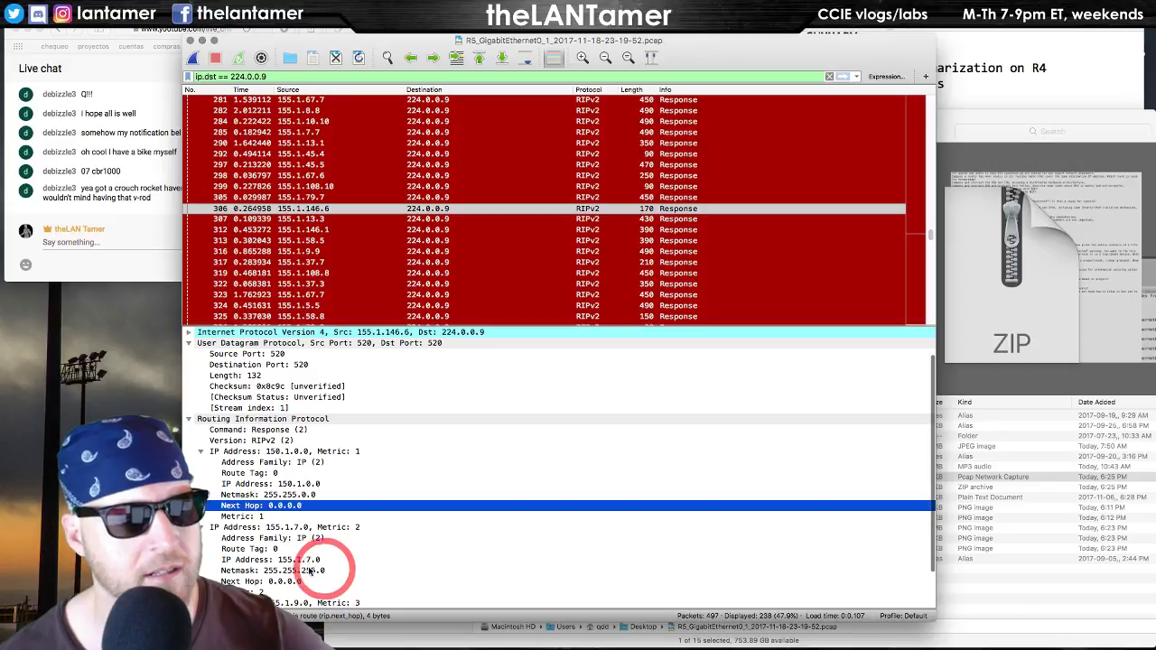
click(278, 582)
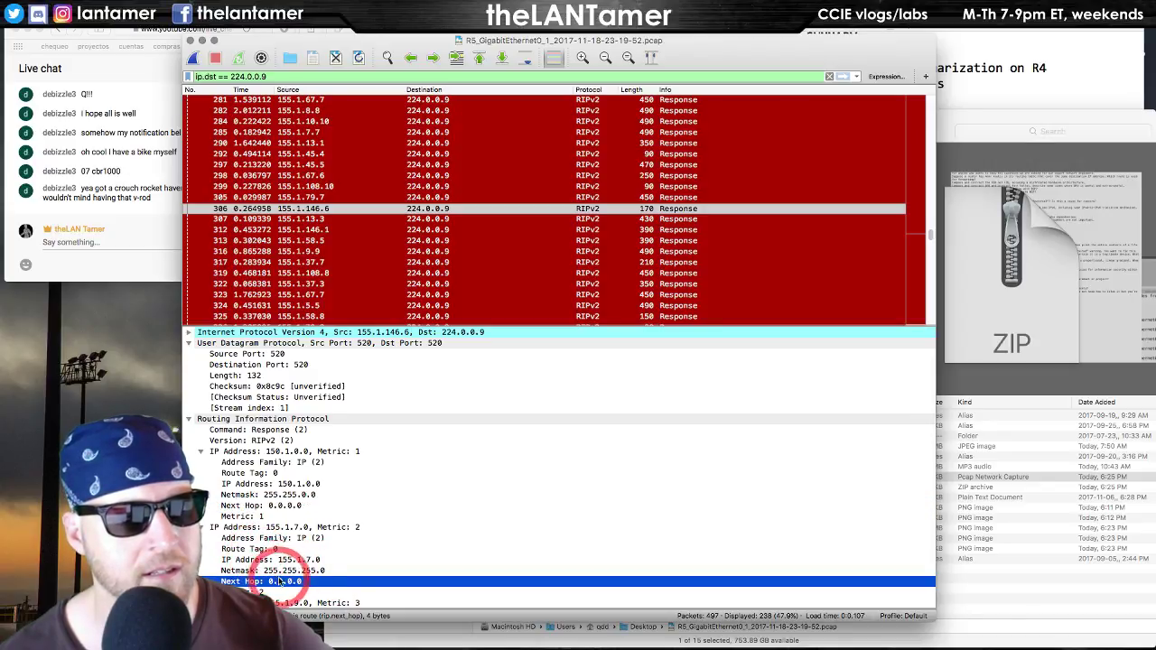
click(202, 527)
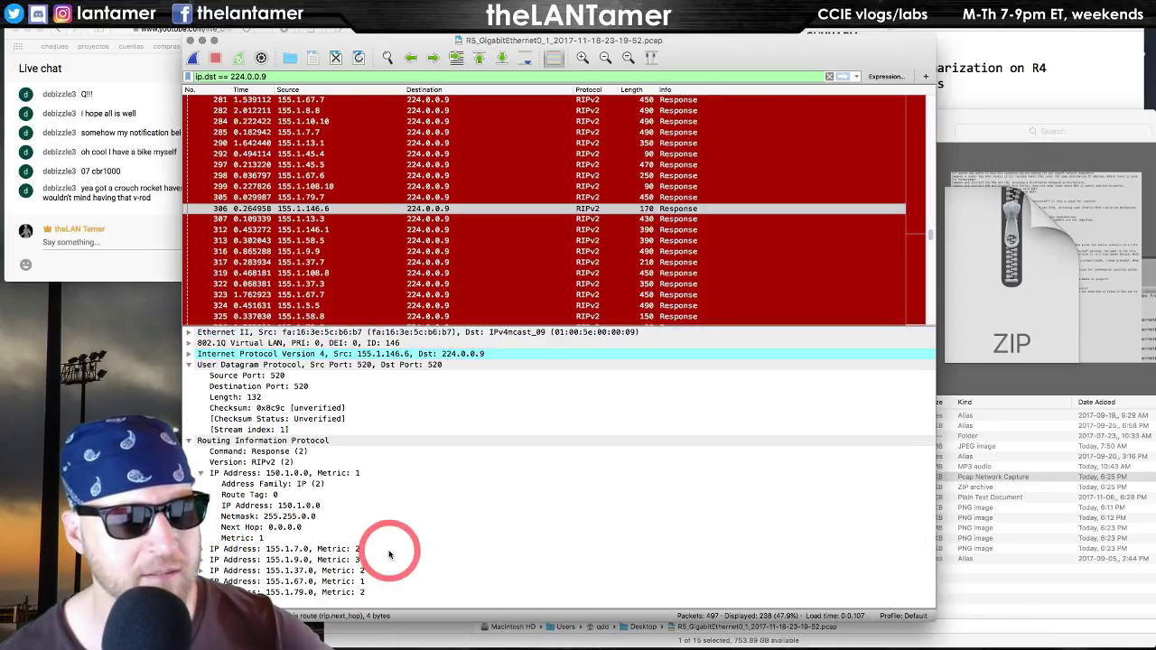
click(202, 549)
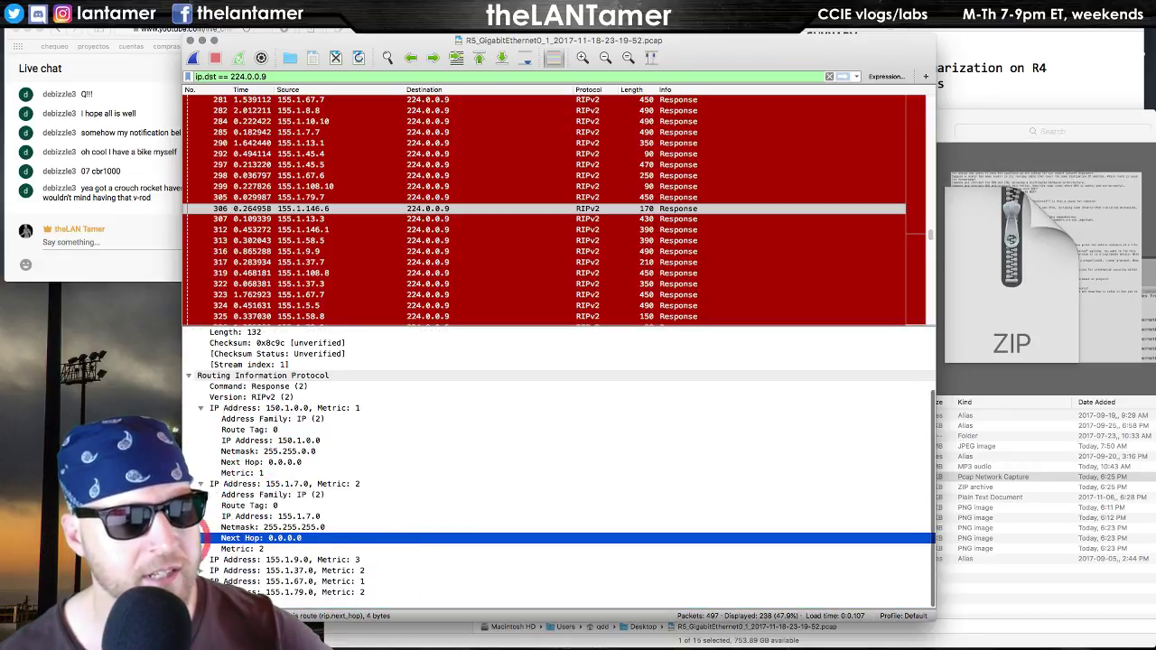
click(202, 485)
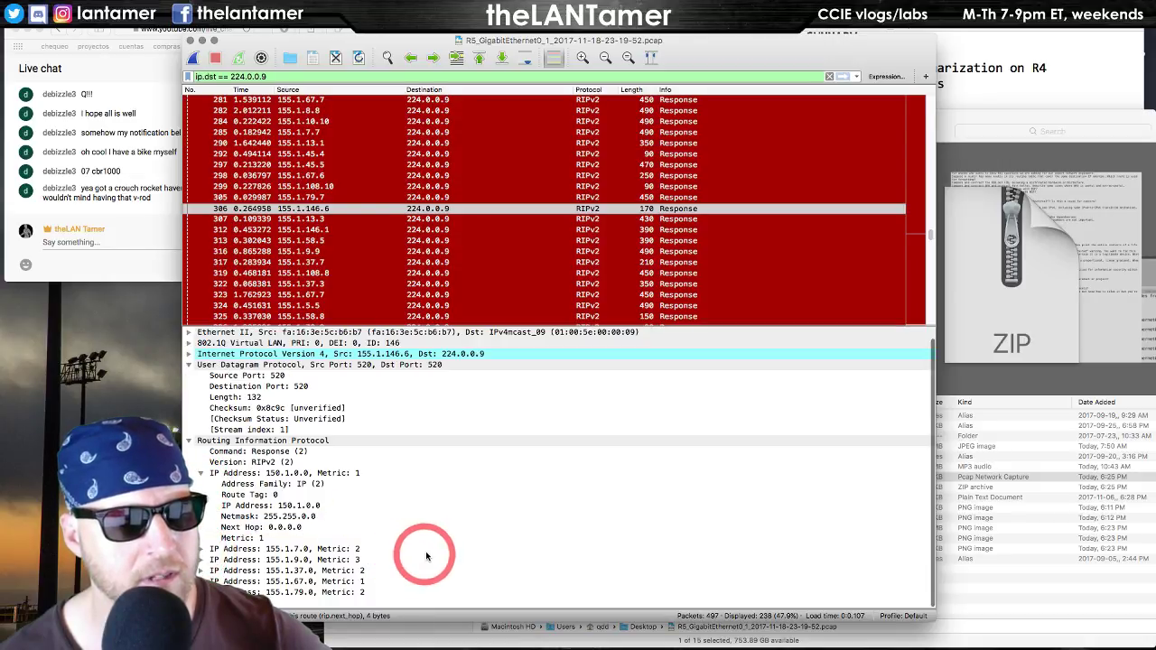
- Review the RIP command, version and 150.1.0.0 entry, collapse the Routing Information Protocol section and select the IPv4 header
click(271, 452)
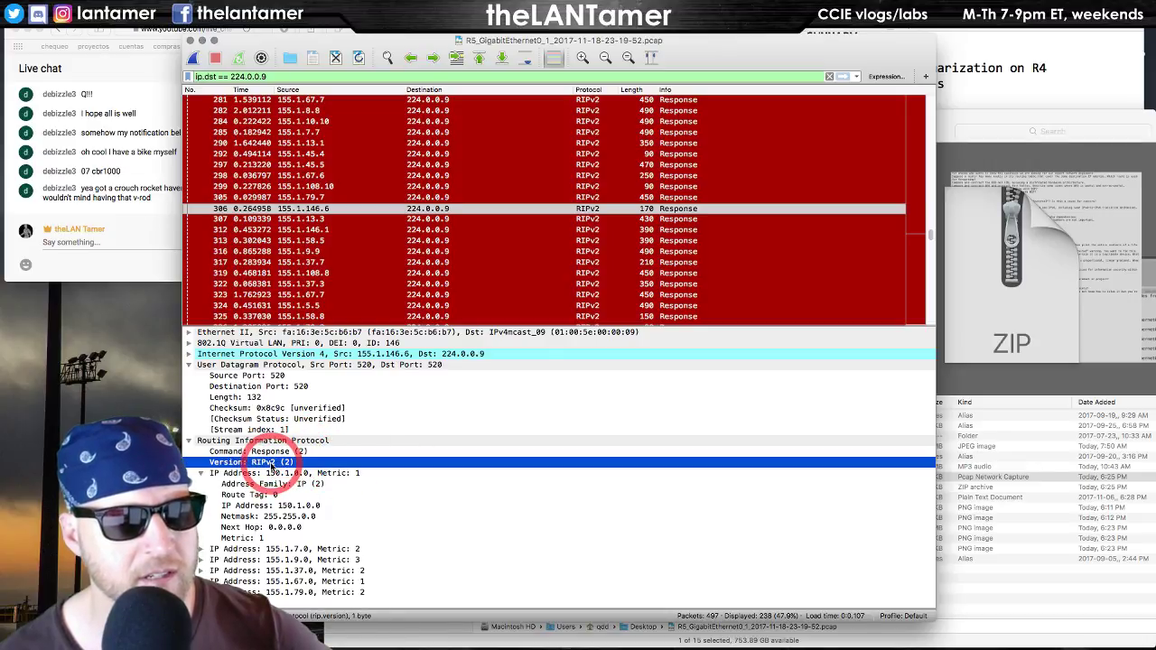
click(271, 462)
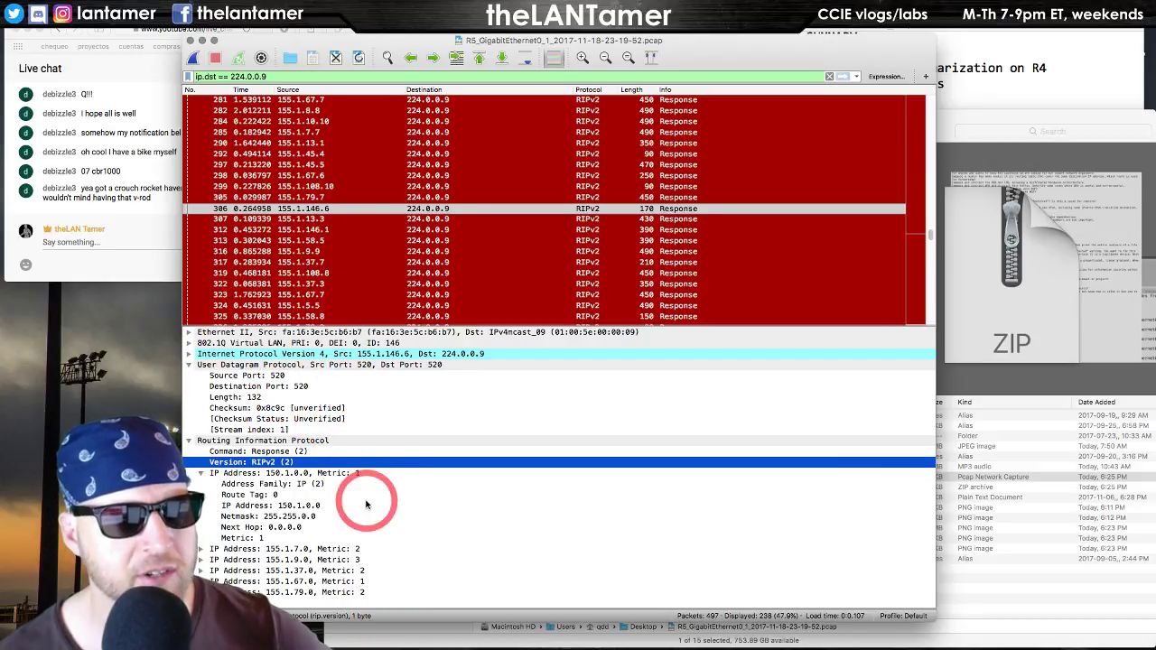
click(322, 474)
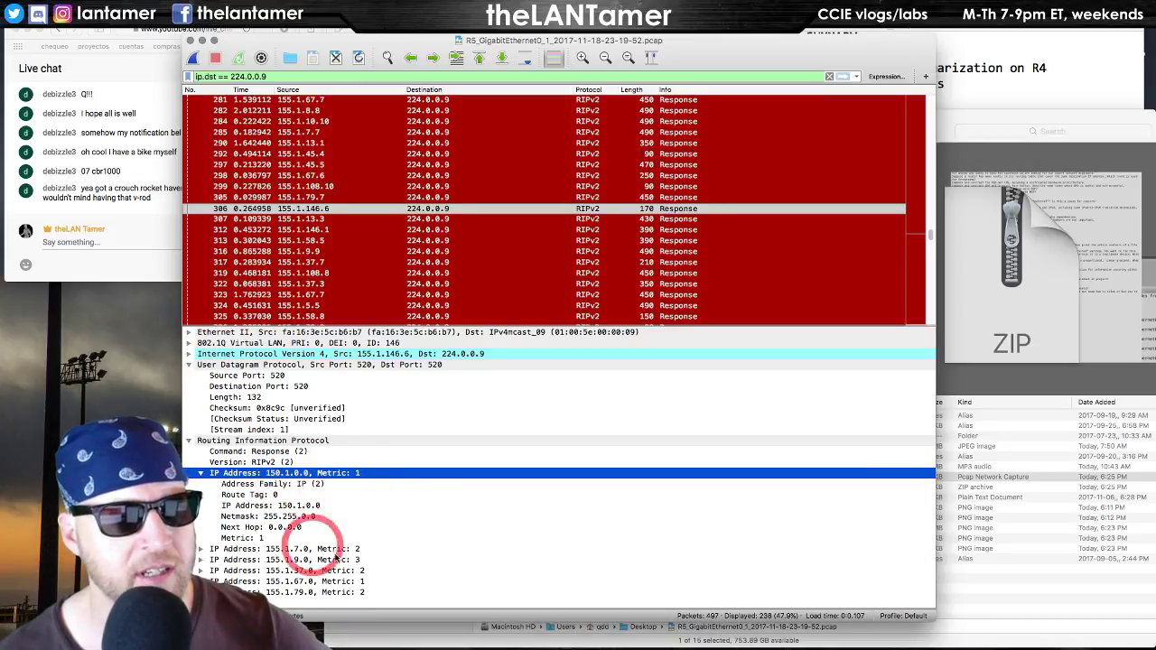
click(199, 473)
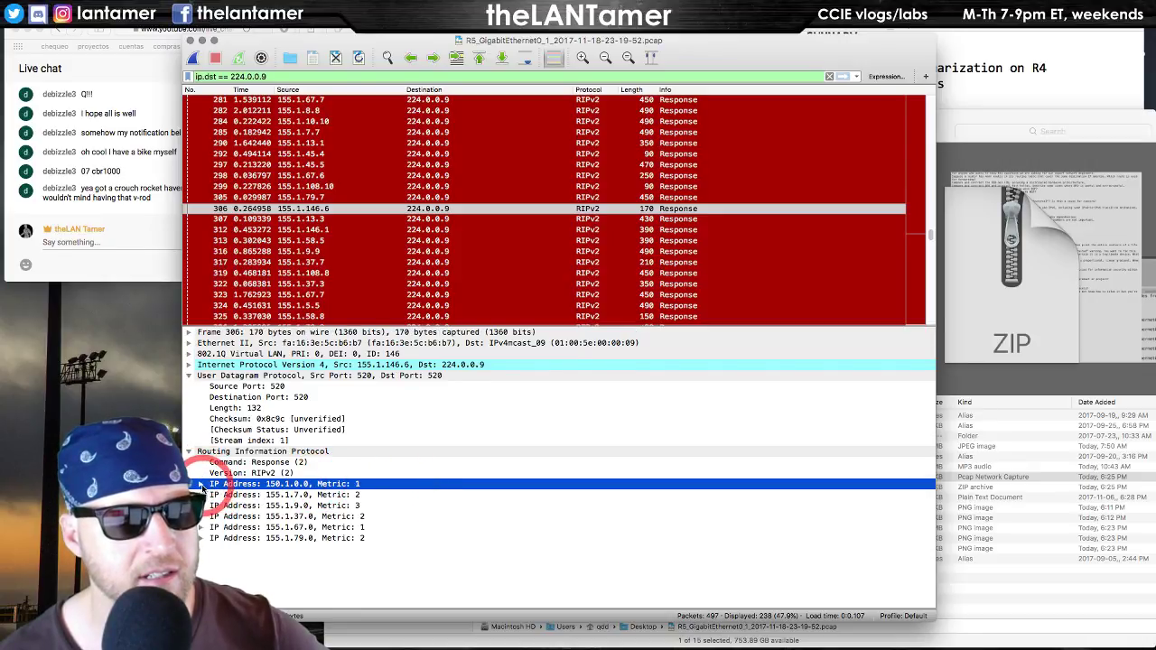
click(200, 485)
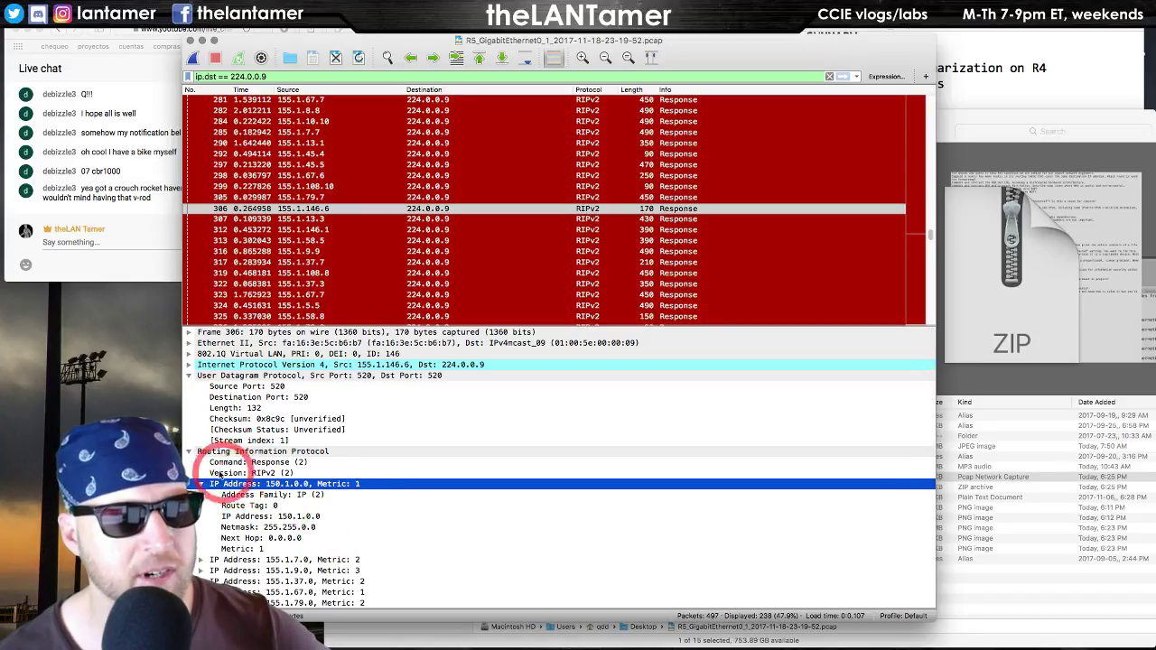
click(189, 452)
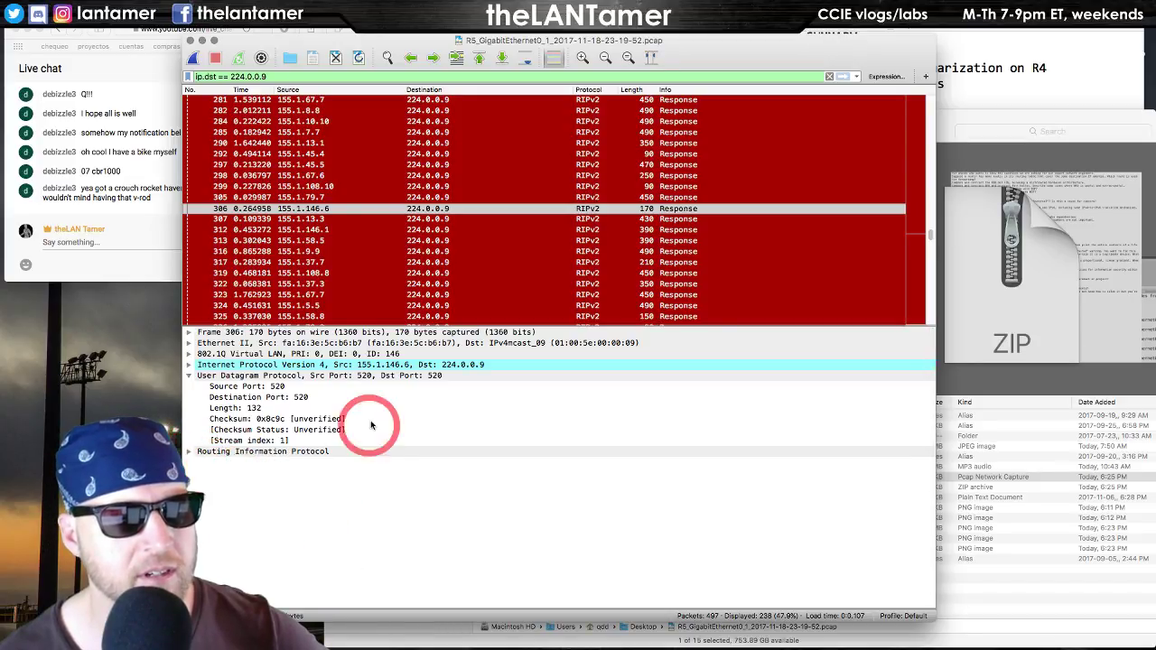
click(346, 365)
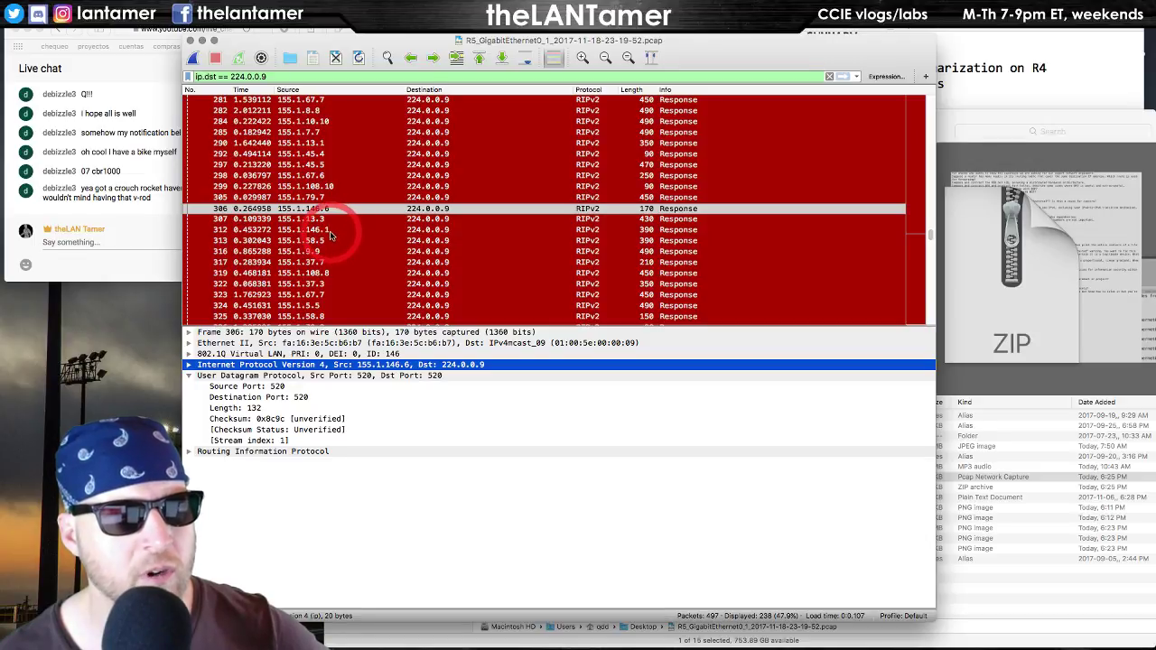
- Look through the sources, timing and lengths of the RIPv2 responses across the whole filtered capture
scroll(369, 269, up, 2)
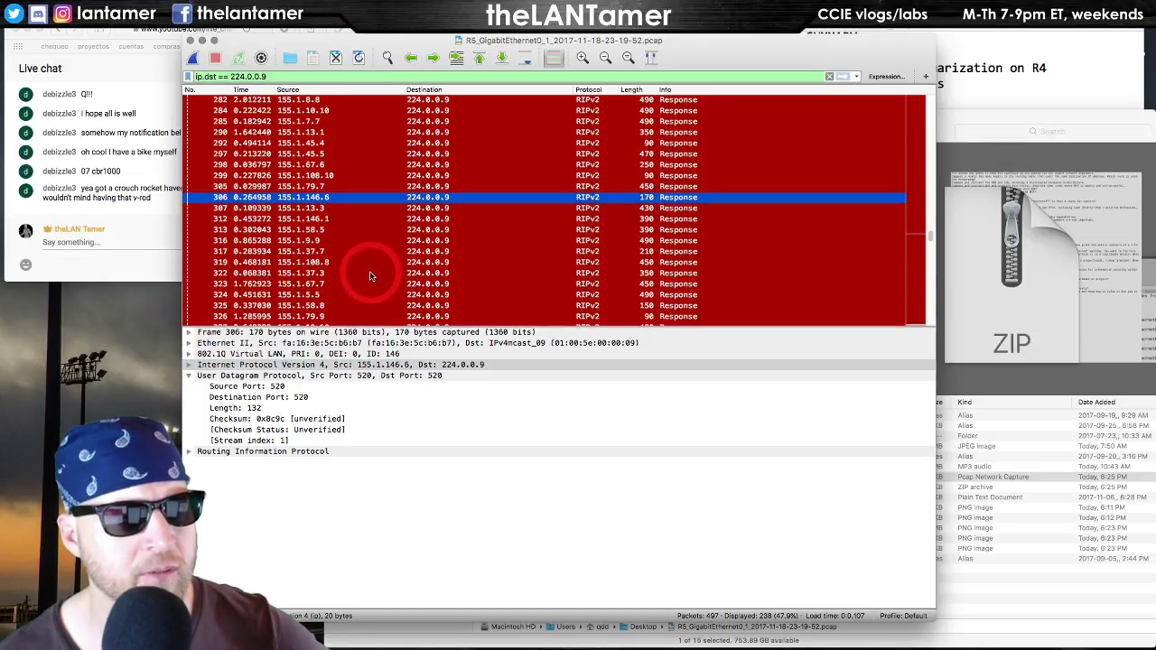
scroll(370, 277, up, 15)
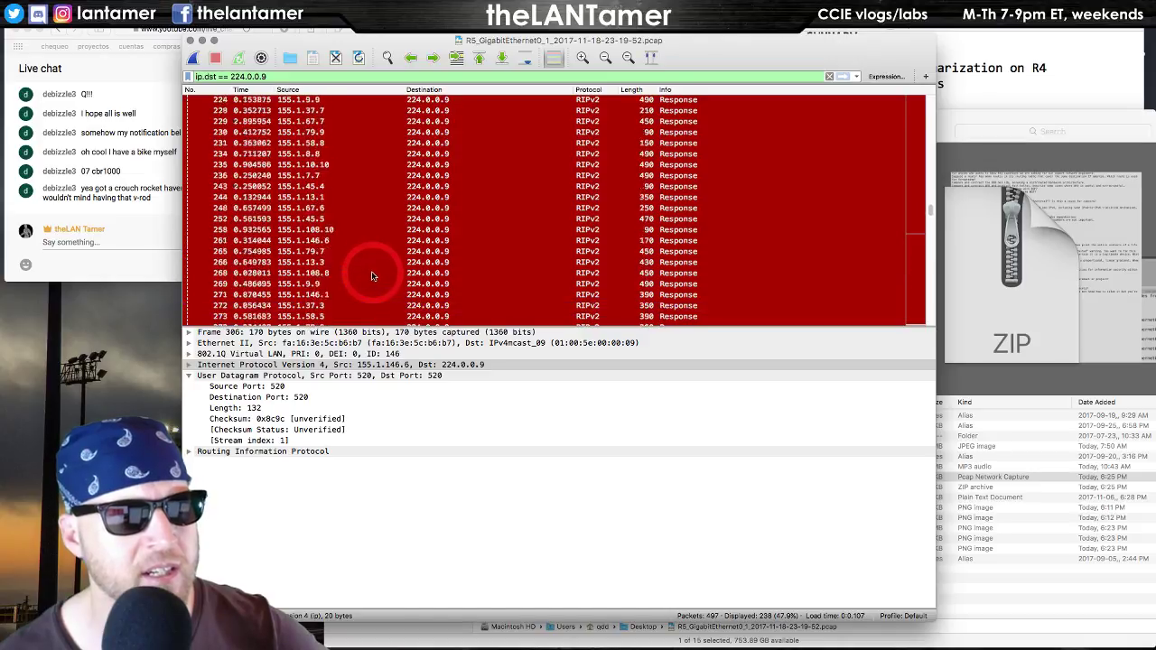
scroll(374, 277, up, 15)
scroll(374, 276, down, 20)
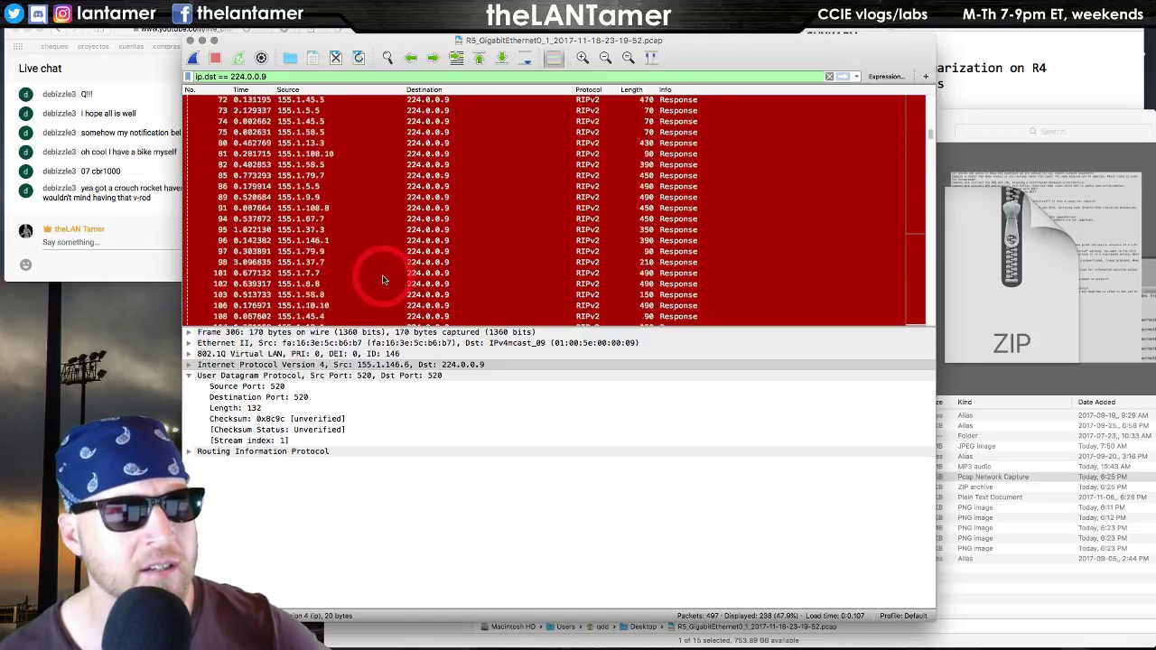
scroll(397, 262, down, 7)
scroll(403, 253, down, 5)
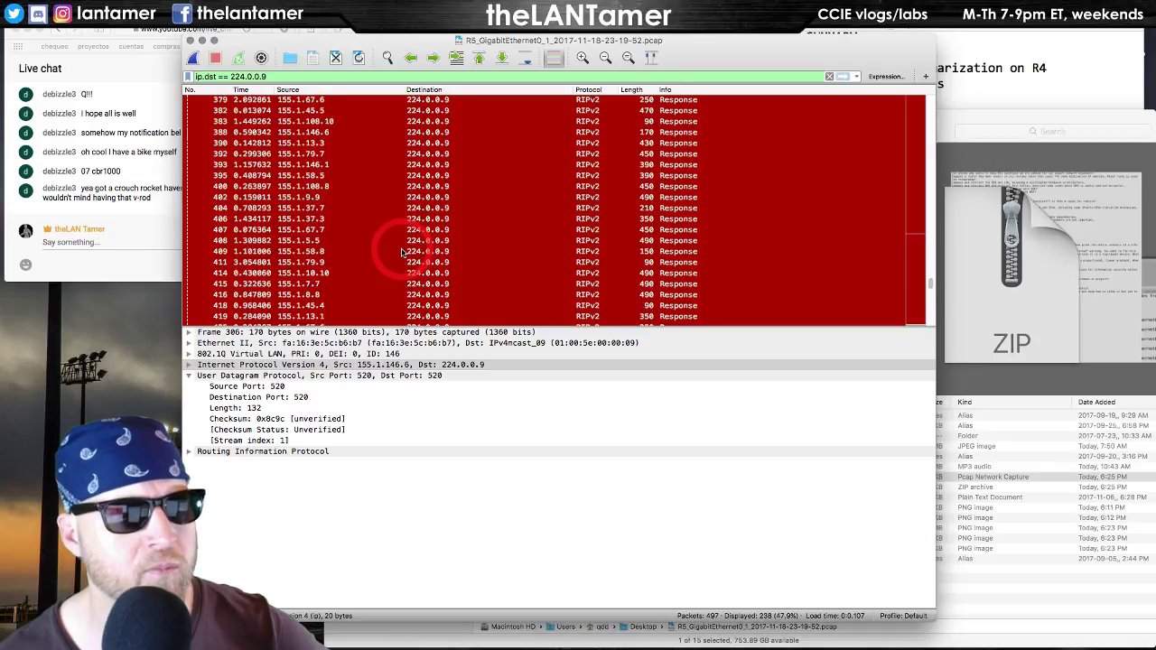
scroll(403, 253, down, 5)
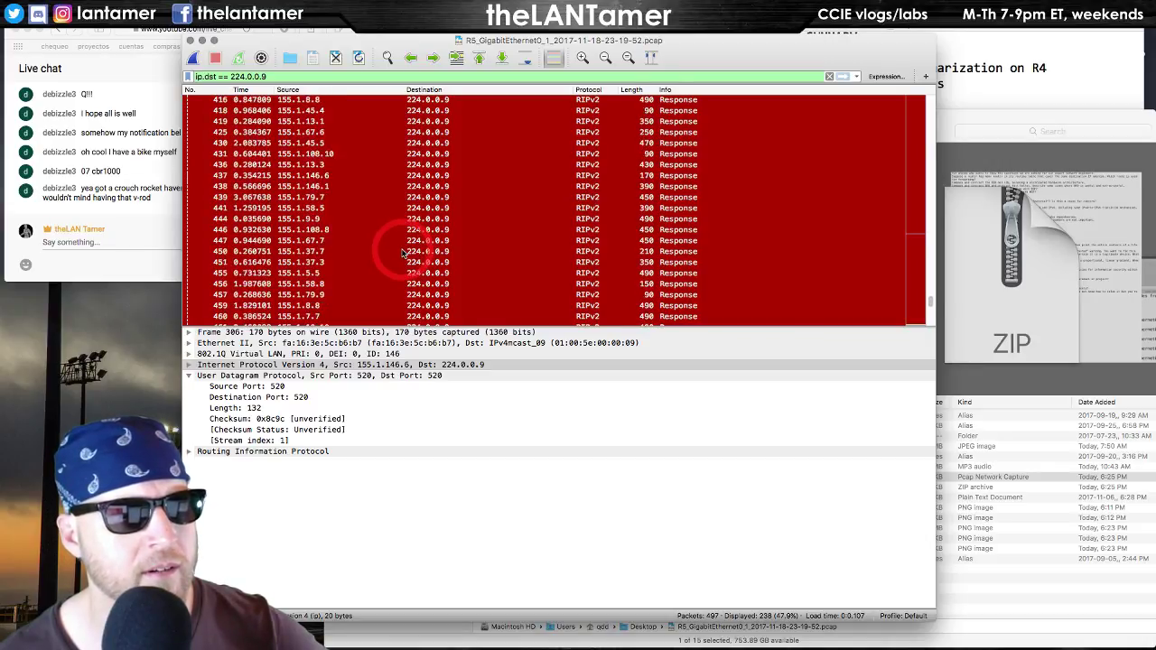
scroll(403, 253, down, 3)
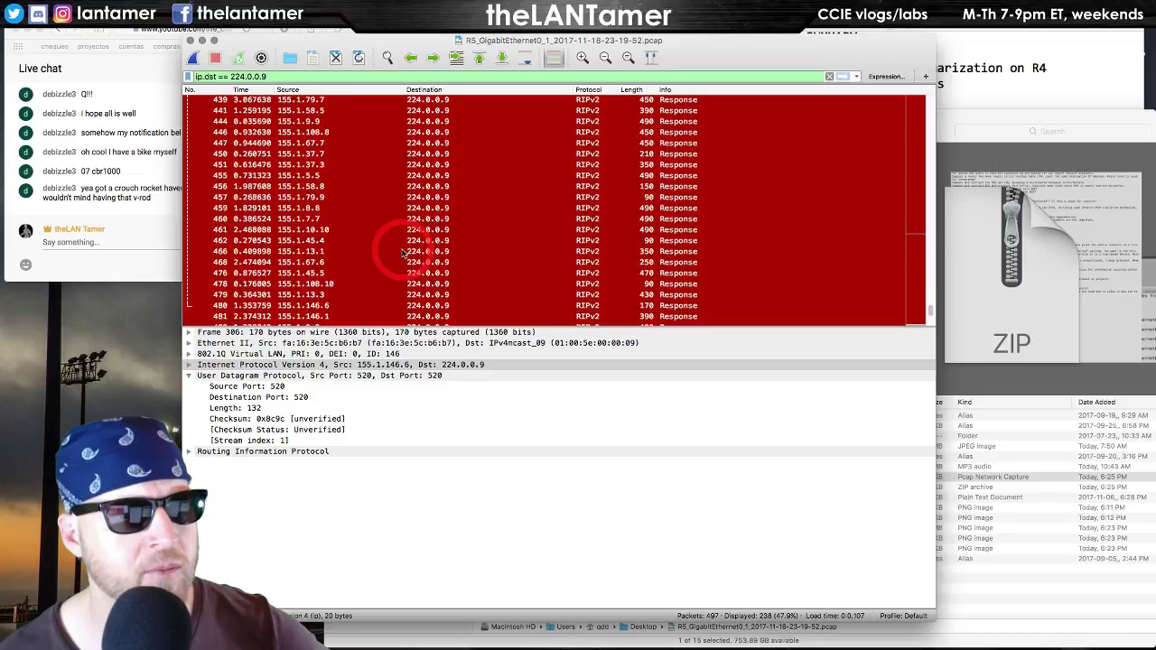
scroll(402, 253, up, 20)
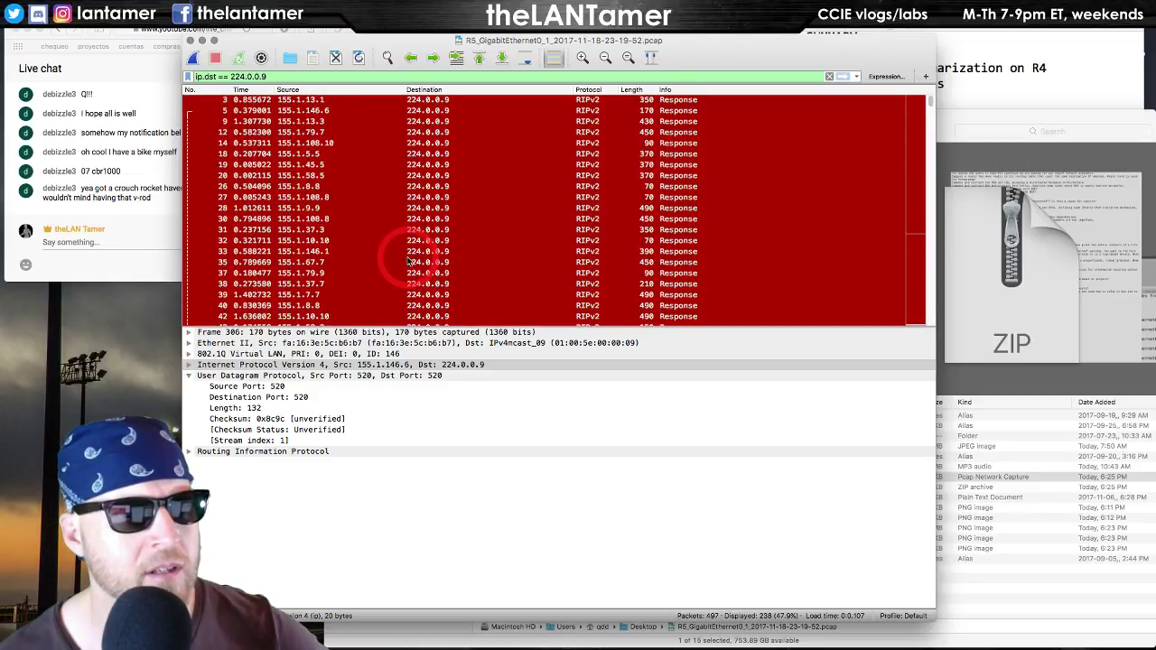
scroll(407, 261, down, 1)
scroll(408, 261, down, 4)
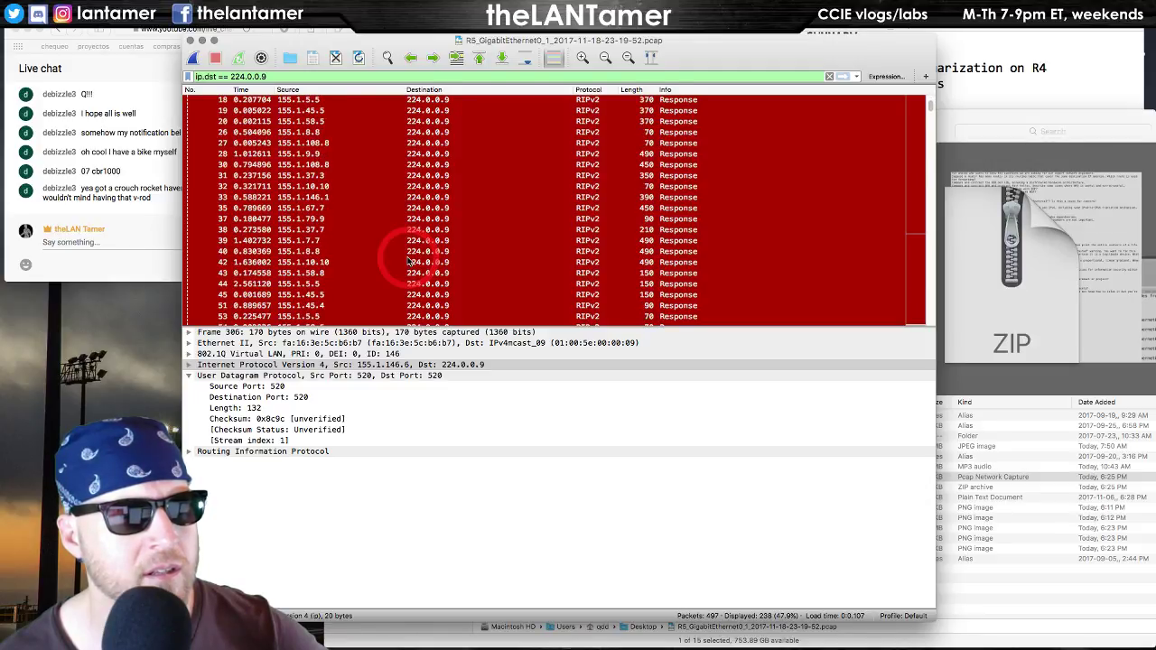
scroll(407, 261, down, 2)
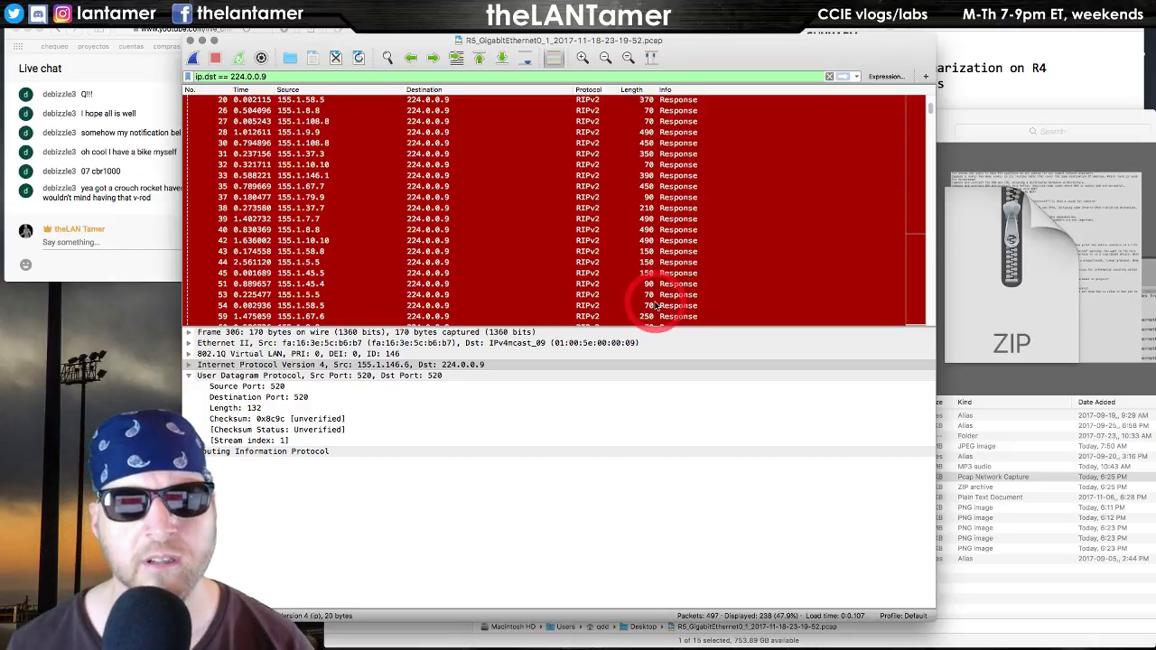
- Switch to the R1 session in Terminal and run "show ip prot", paging through to the RIP section
key(super+Tab)
key(super+Tab)
key(super+Tab)
key(super+Tab)
key(super+Tab)
key(super+Tab)
key(super+Tab)
key(super+Tab)
key(super+Tab)
key(super+Tab)
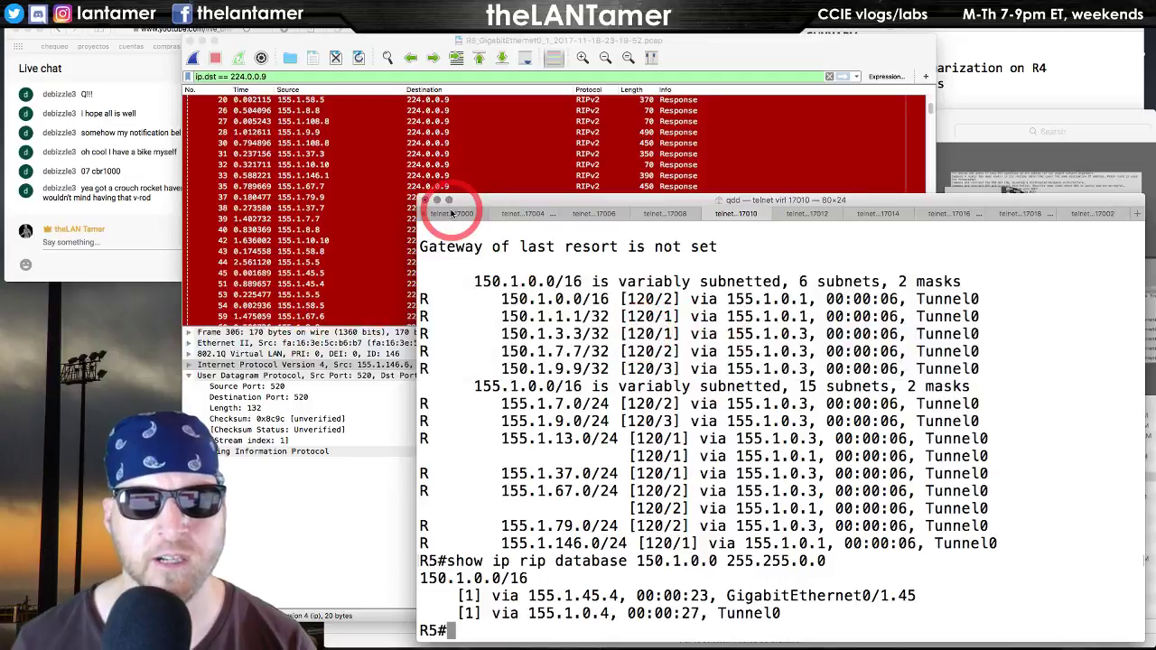
click(451, 213)
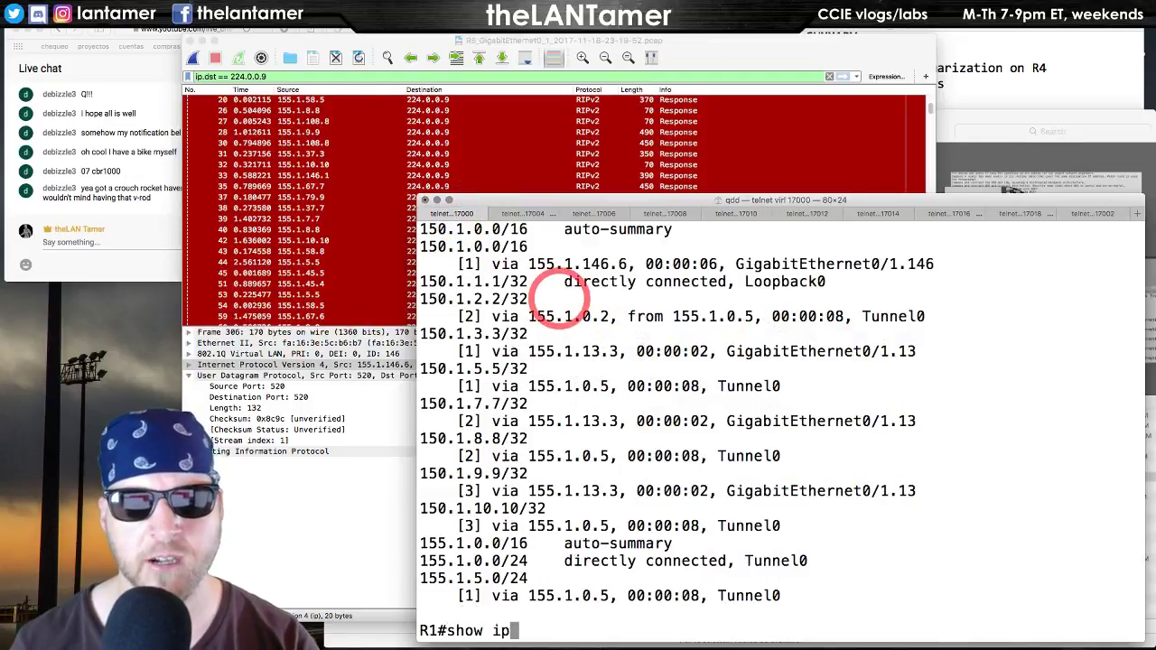
text(show ip prot)
key(Return)
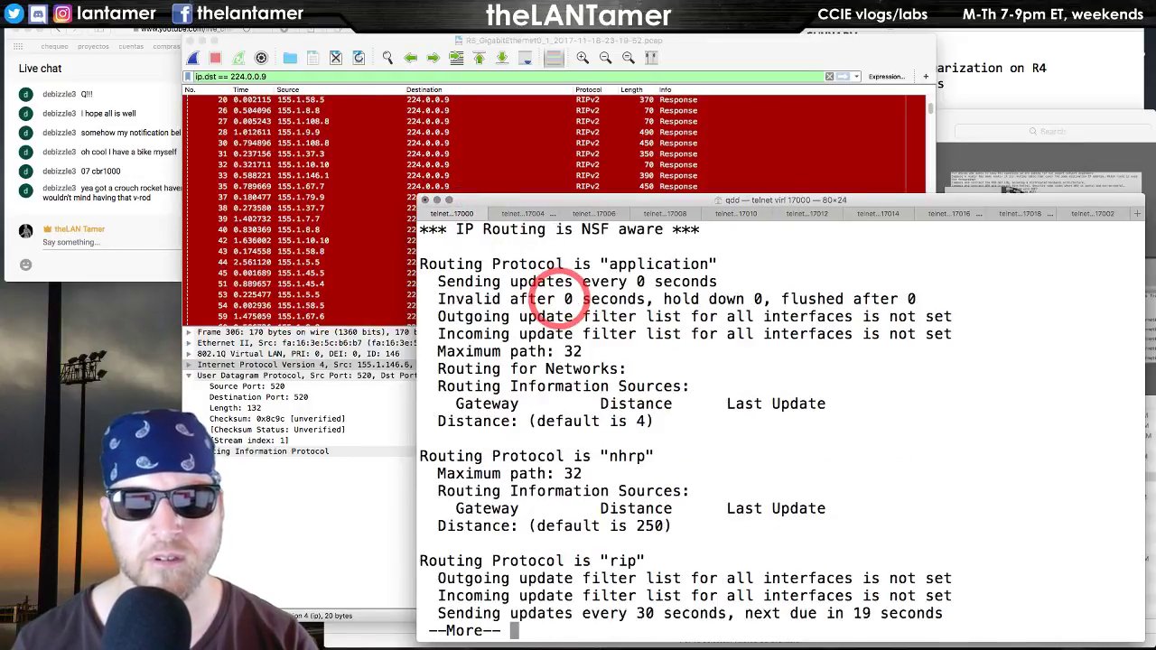
key(space)
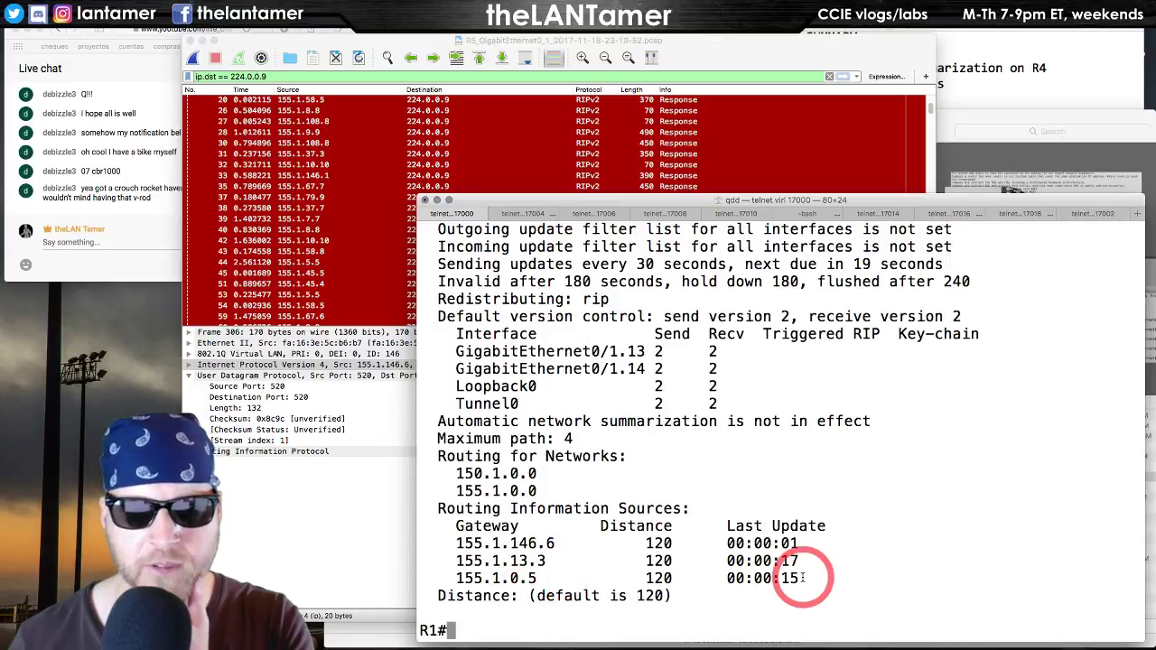
- Switch back to the R5 capture in Wireshark and clear the ip.dst == 224.0.0.9 display filter
click(237, 209)
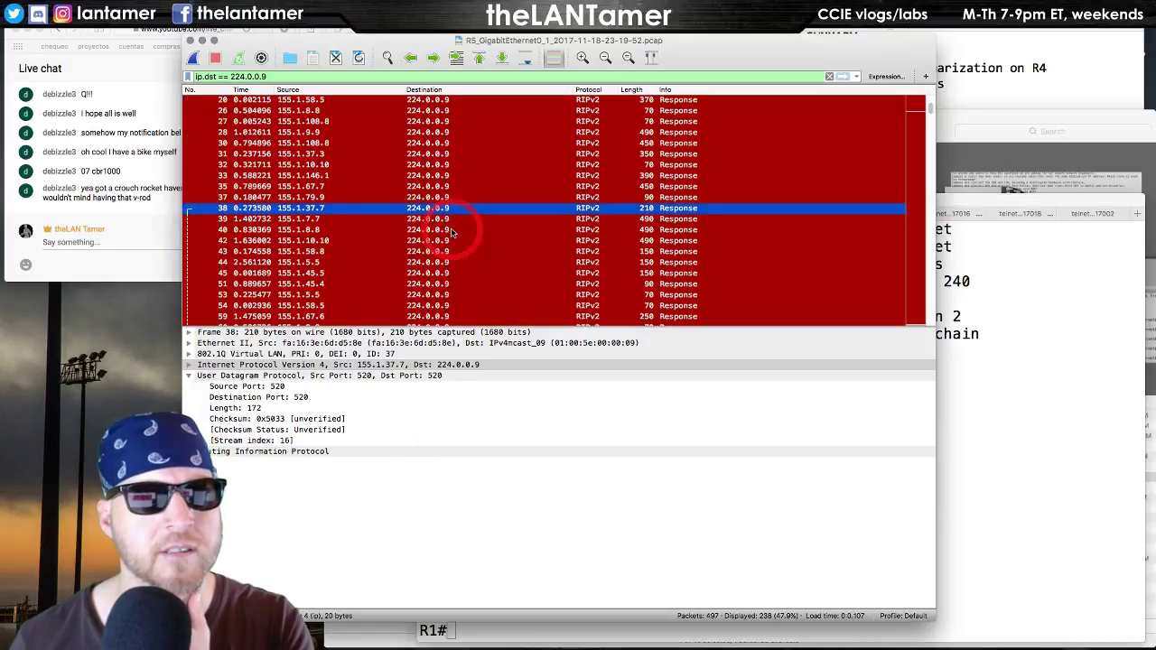
scroll(453, 233, up, 3)
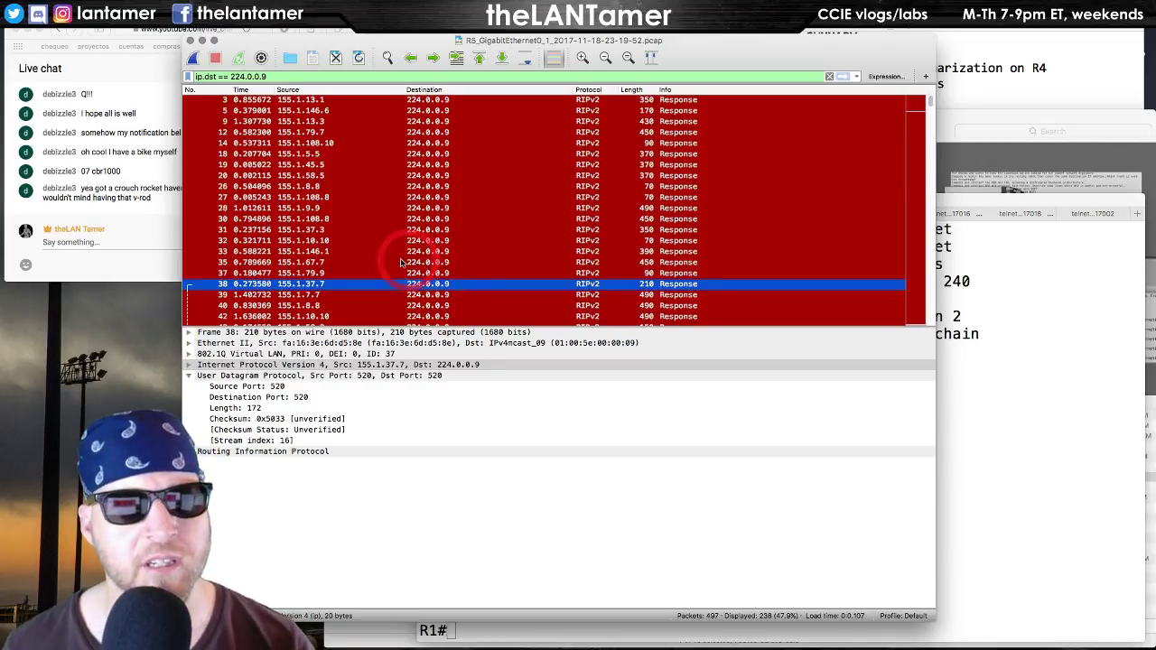
scroll(402, 253, down, 1)
scroll(402, 253, up, 1)
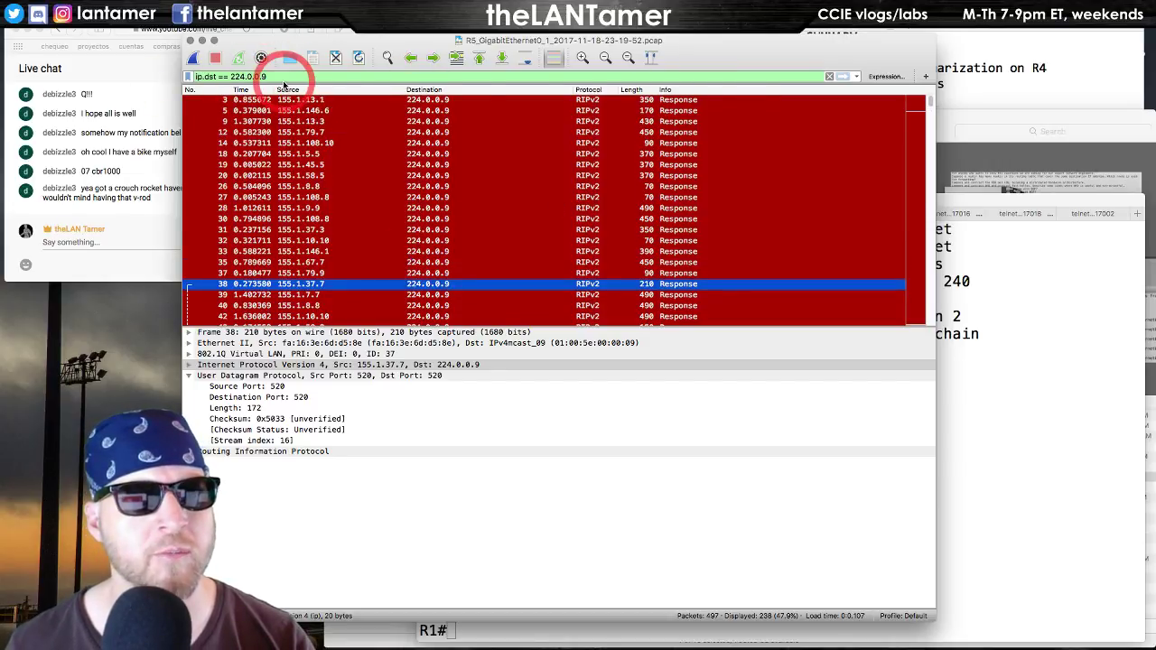
click(271, 77)
key(super+a)
key(BackSpace)
key(Return)
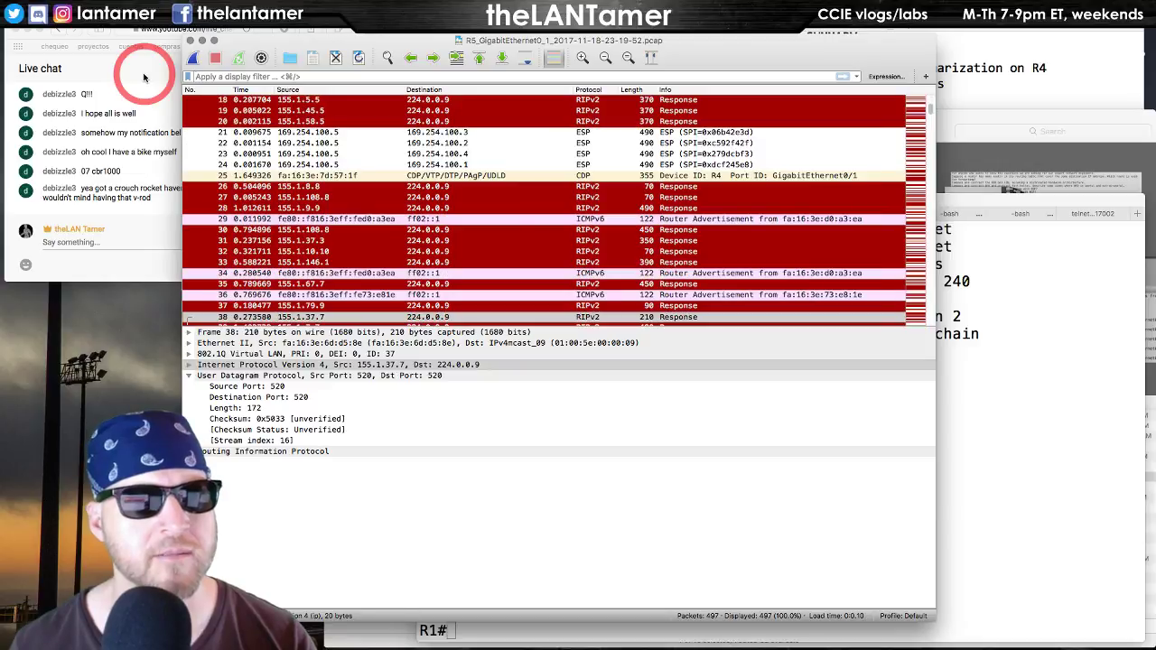
- Examine the ESP packets sent from 169.254.100.5 to the other tunnel endpoints, starting with frames 21 to 24
click(610, 135)
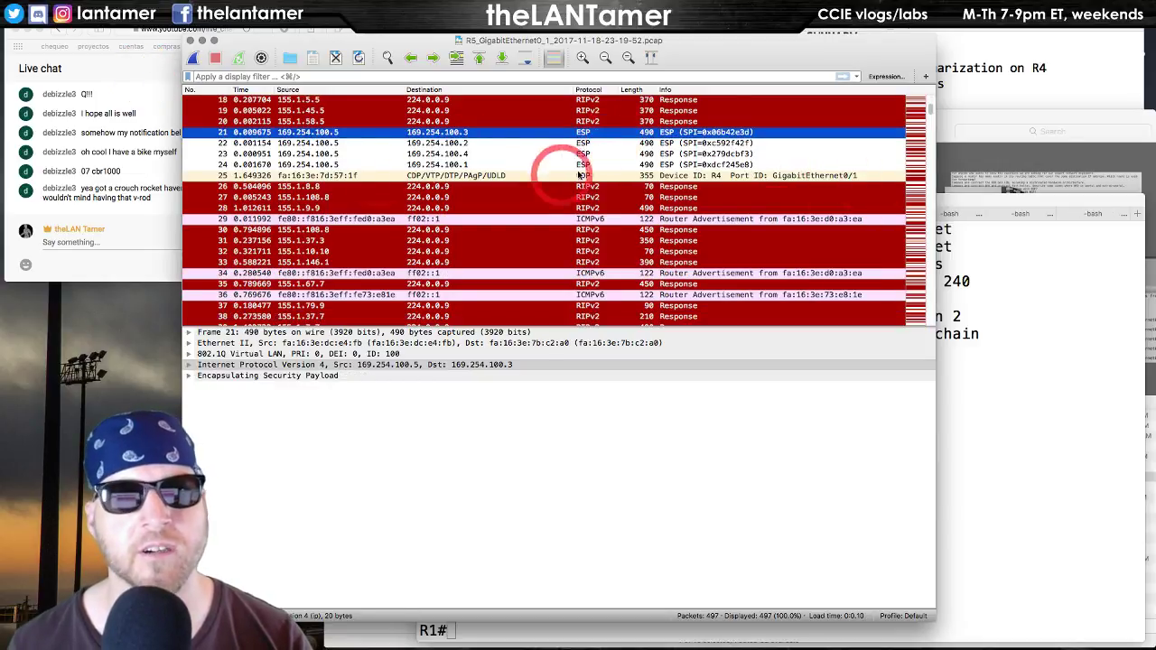
click(465, 156)
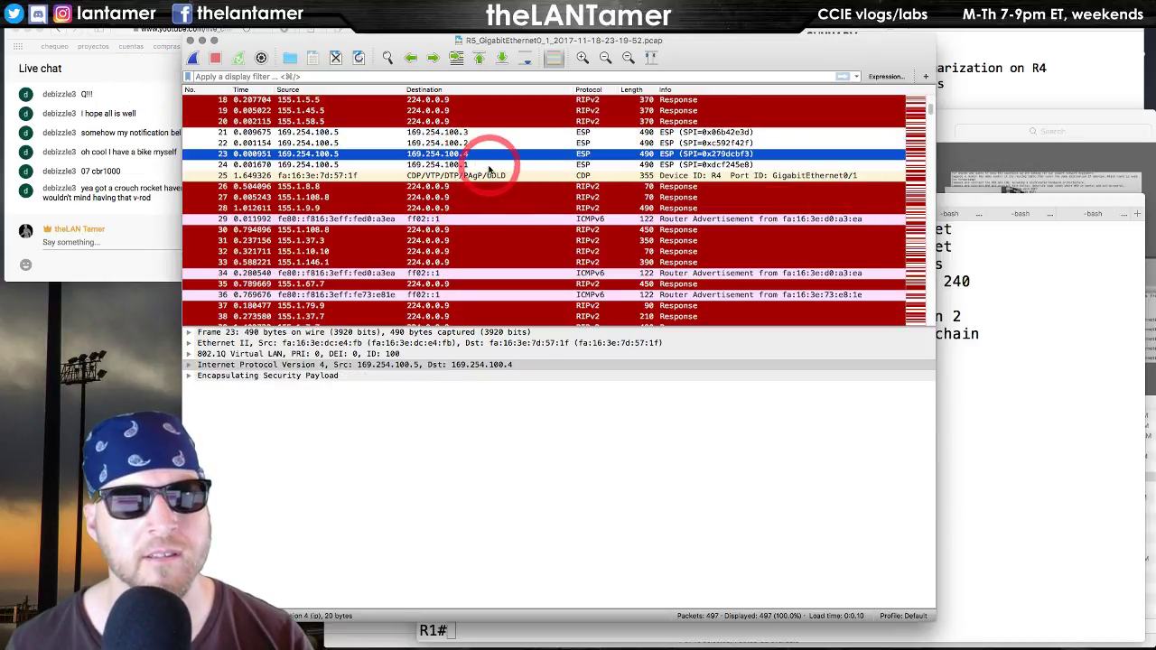
click(487, 164)
scroll(504, 233, down, 1)
scroll(504, 233, down, 8)
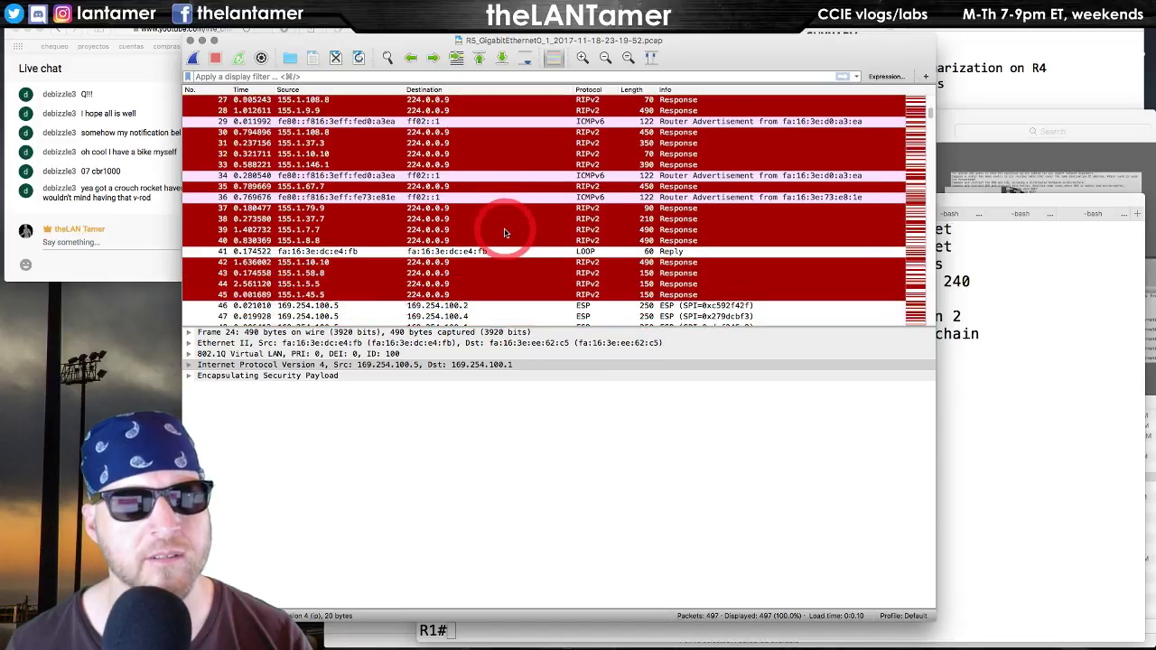
scroll(506, 232, up, 1)
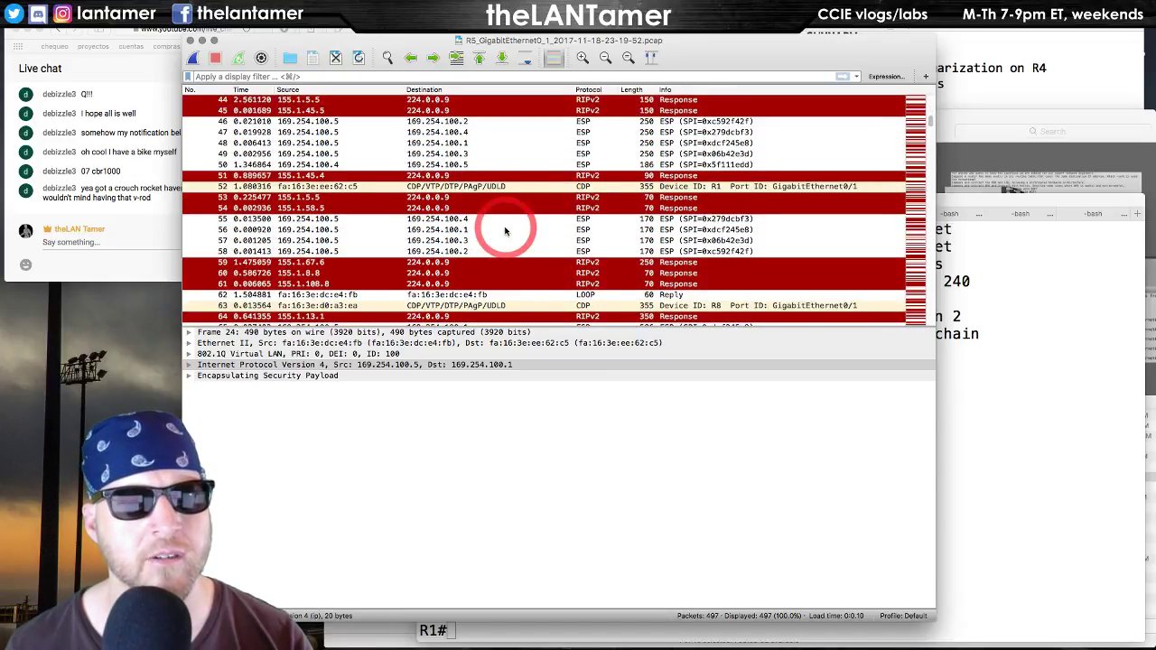
- Expand the Encapsulating Security Payload of frame 47, sent to 169.254.100.4, to check its fields, and collapse it again
click(408, 133)
click(257, 438)
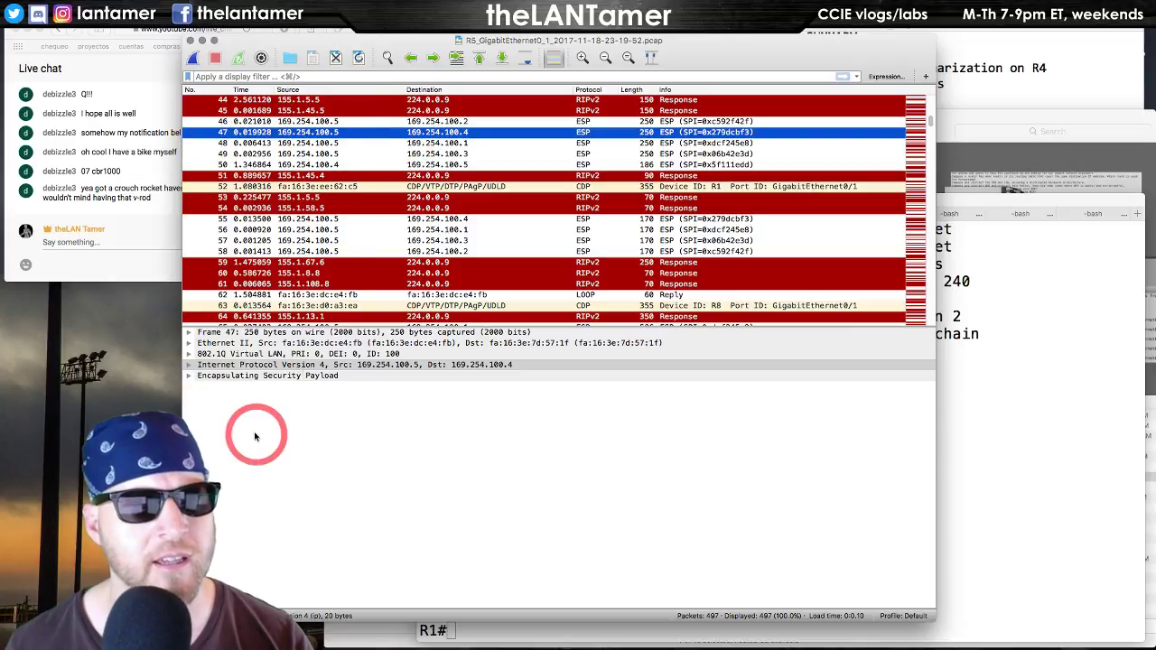
click(191, 377)
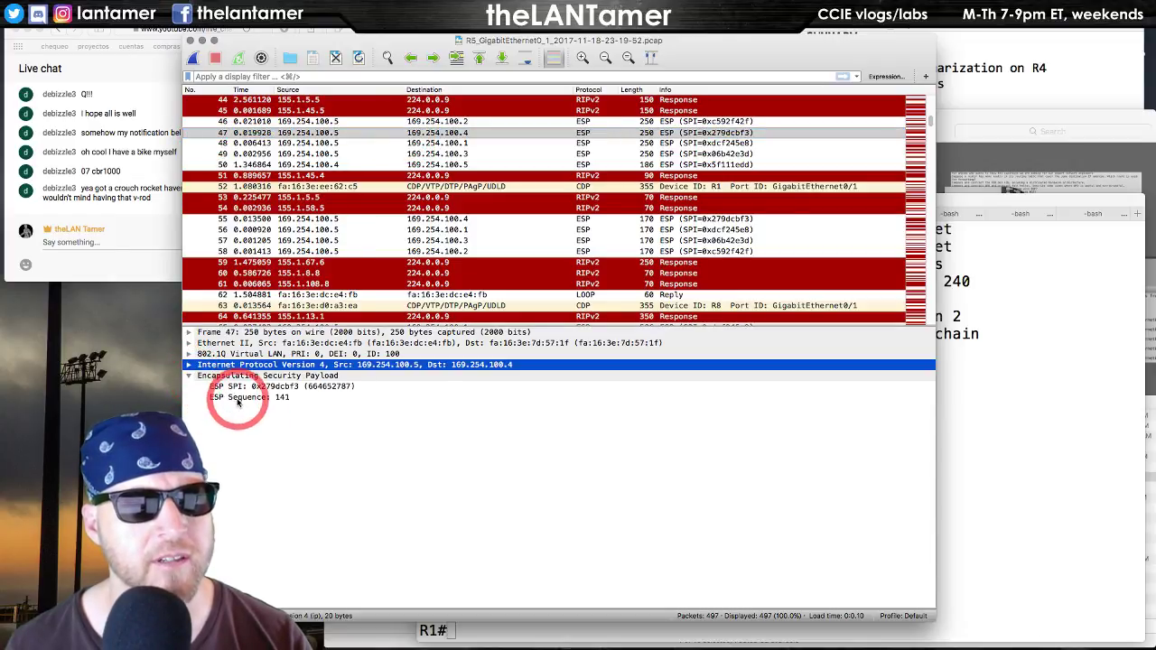
click(190, 365)
click(191, 367)
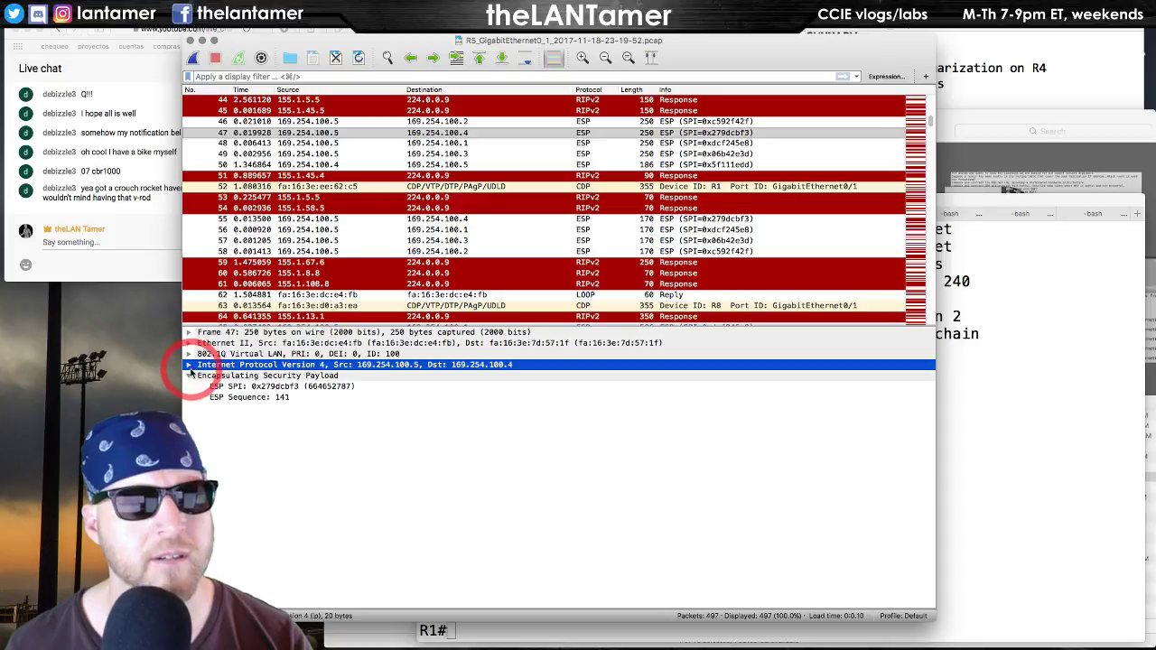
click(463, 172)
- Return to the start of the capture and inspect the first RIPv2 responses from 155.1.13.1 and 155.1.146.6
scroll(462, 175, up, 5)
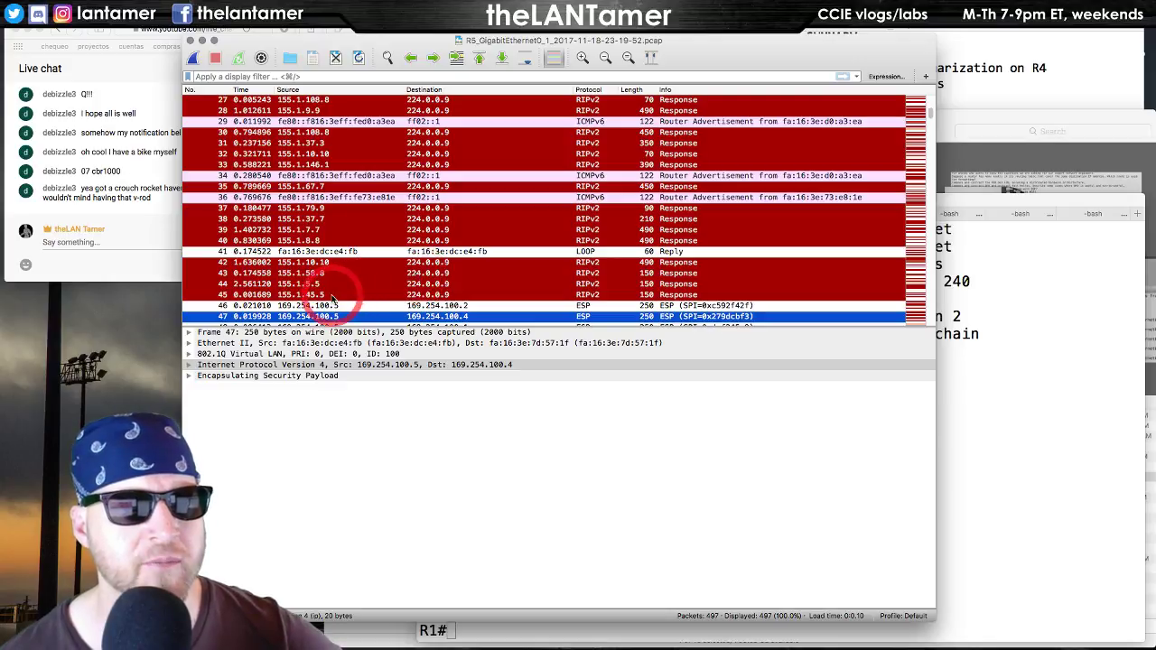
scroll(386, 263, up, 6)
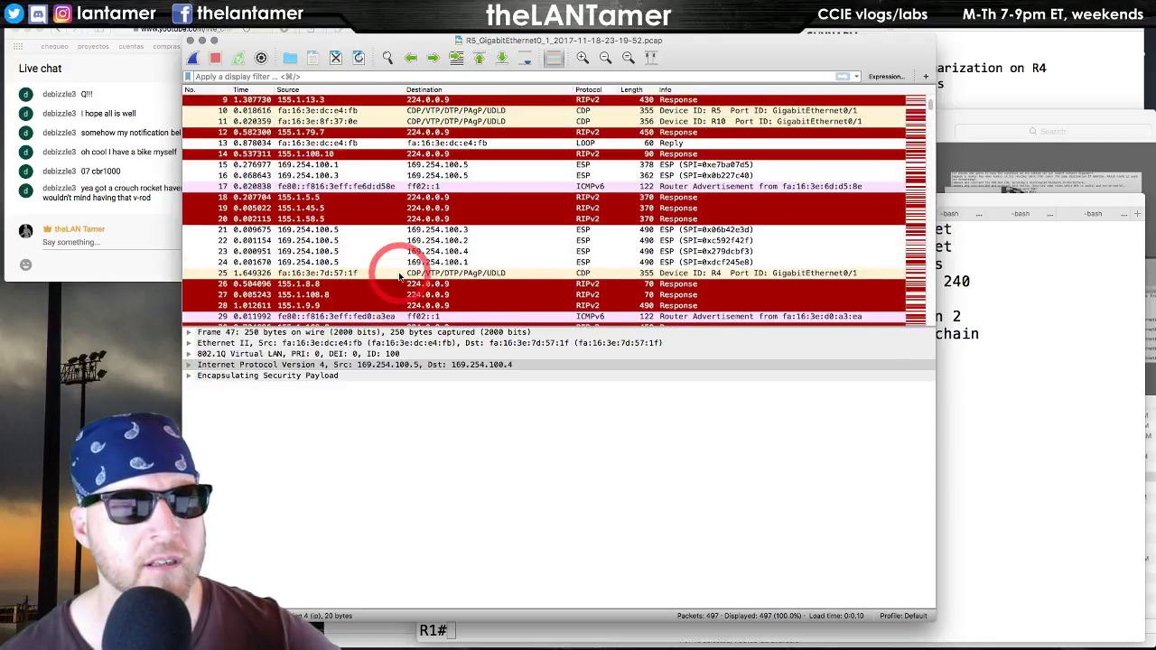
scroll(478, 144, up, 3)
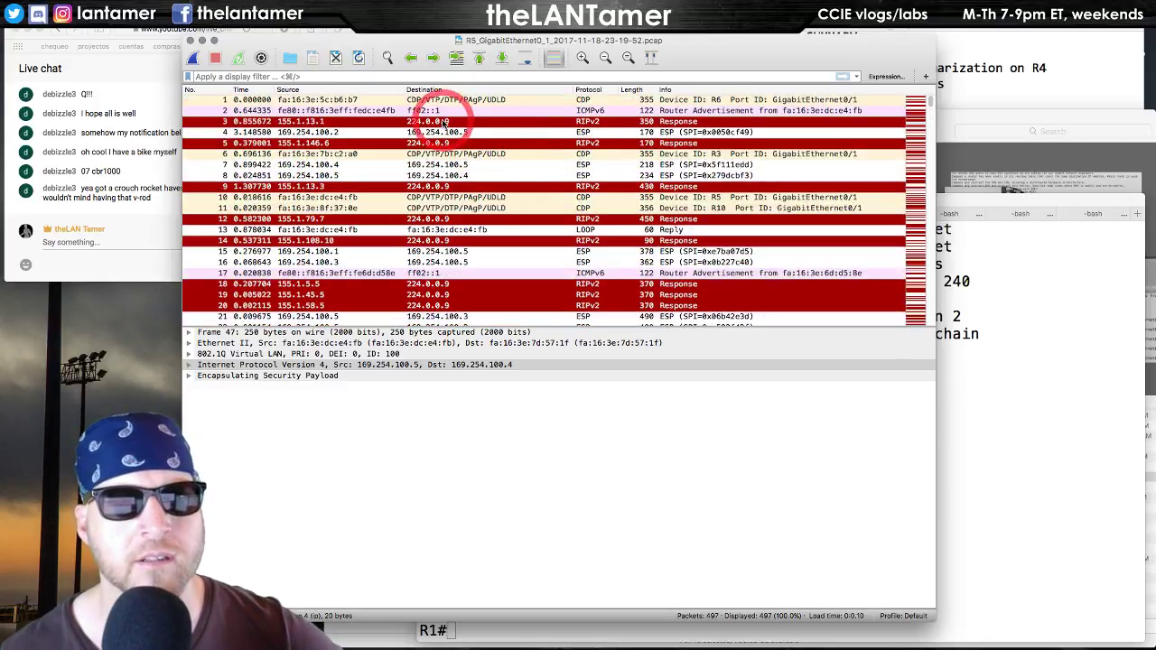
right_click(442, 121)
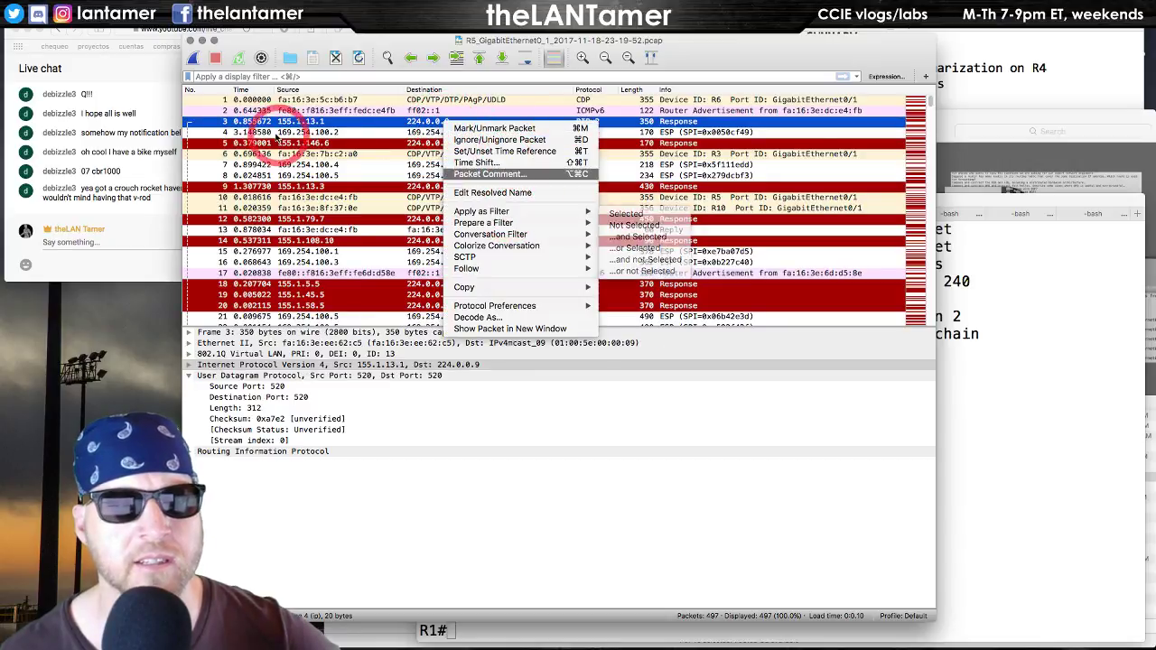
click(310, 126)
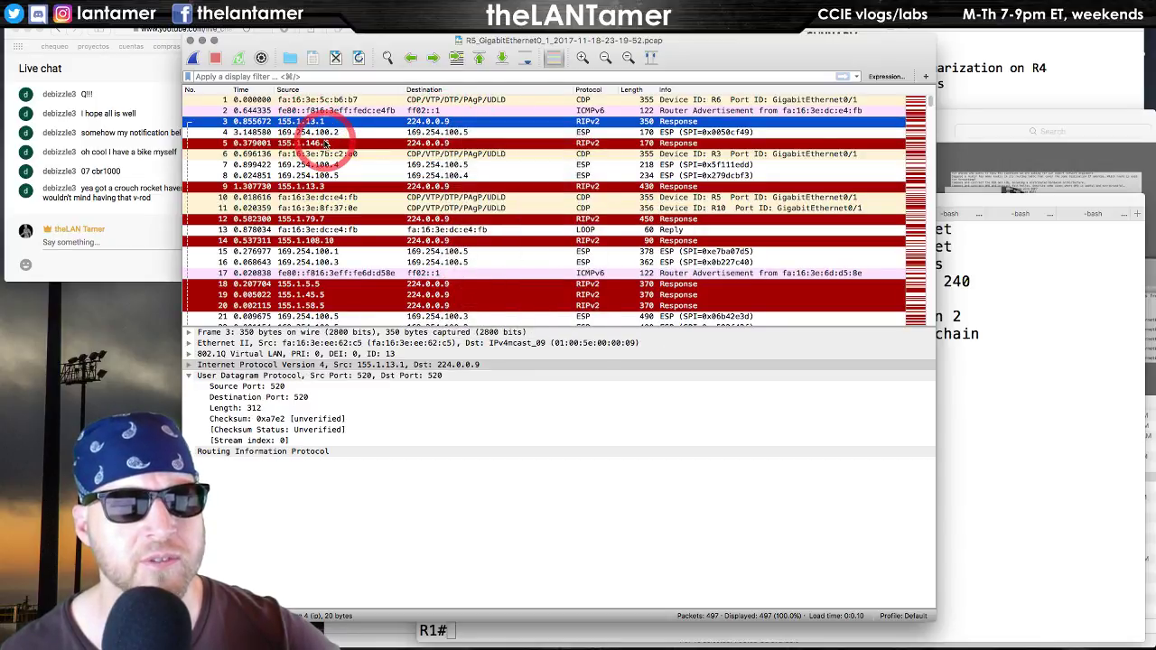
click(323, 142)
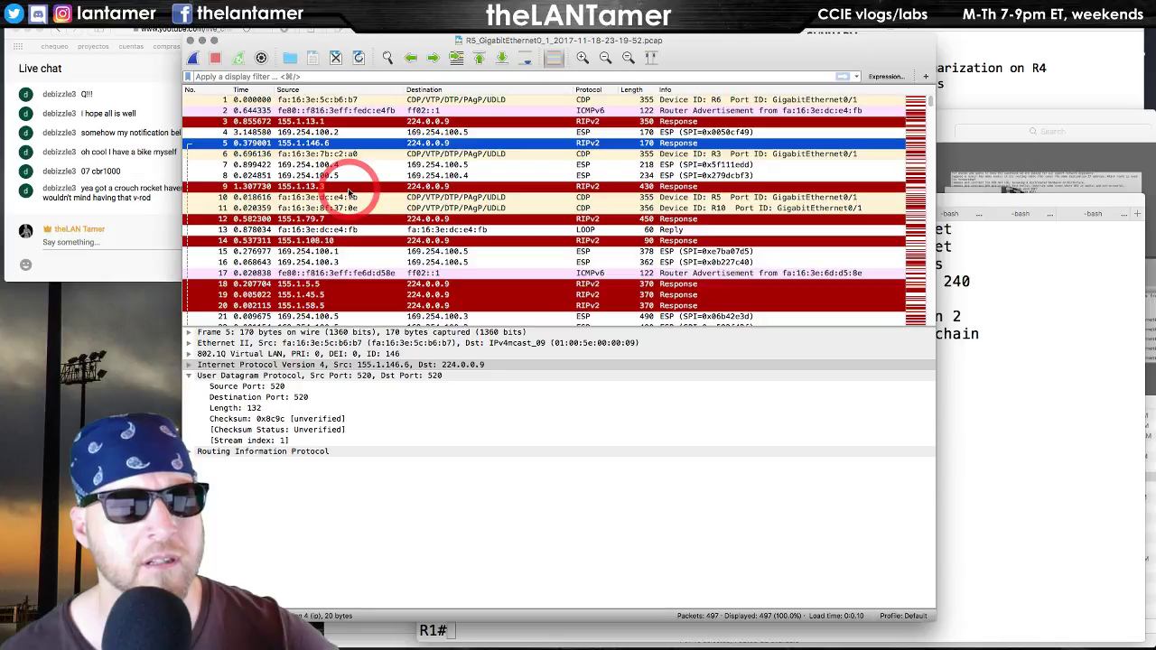
- Find a RIPv2 response sent by 155.1.45.4 and apply its source address as the display filter
scroll(349, 193, down, 5)
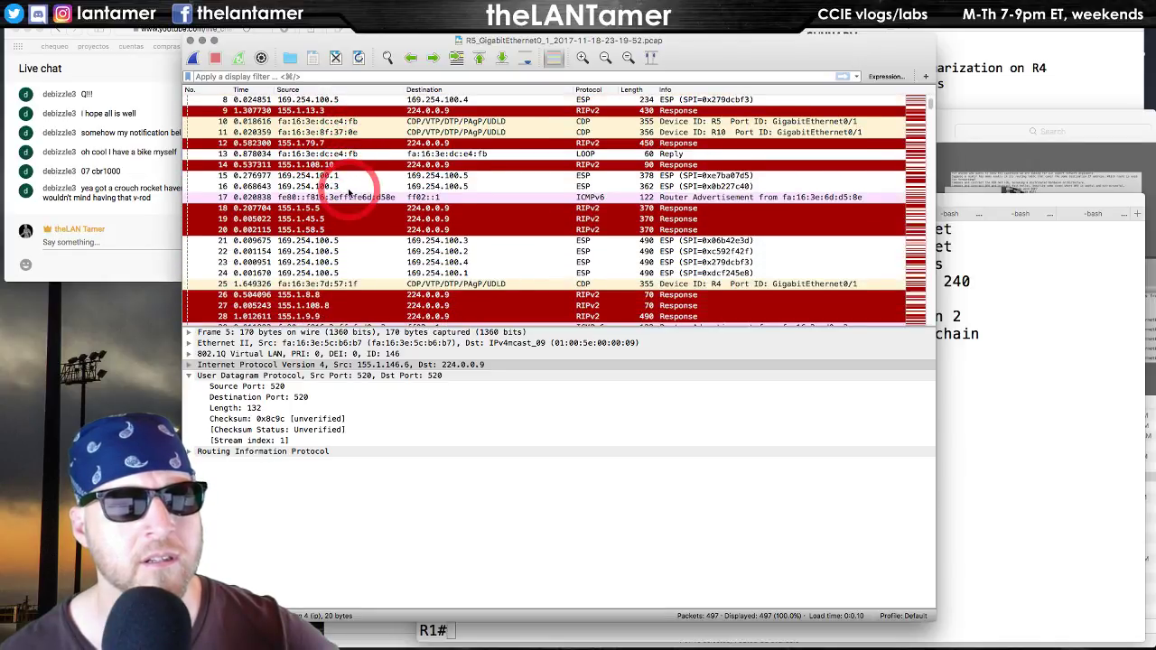
scroll(349, 192, down, 10)
scroll(351, 193, down, 5)
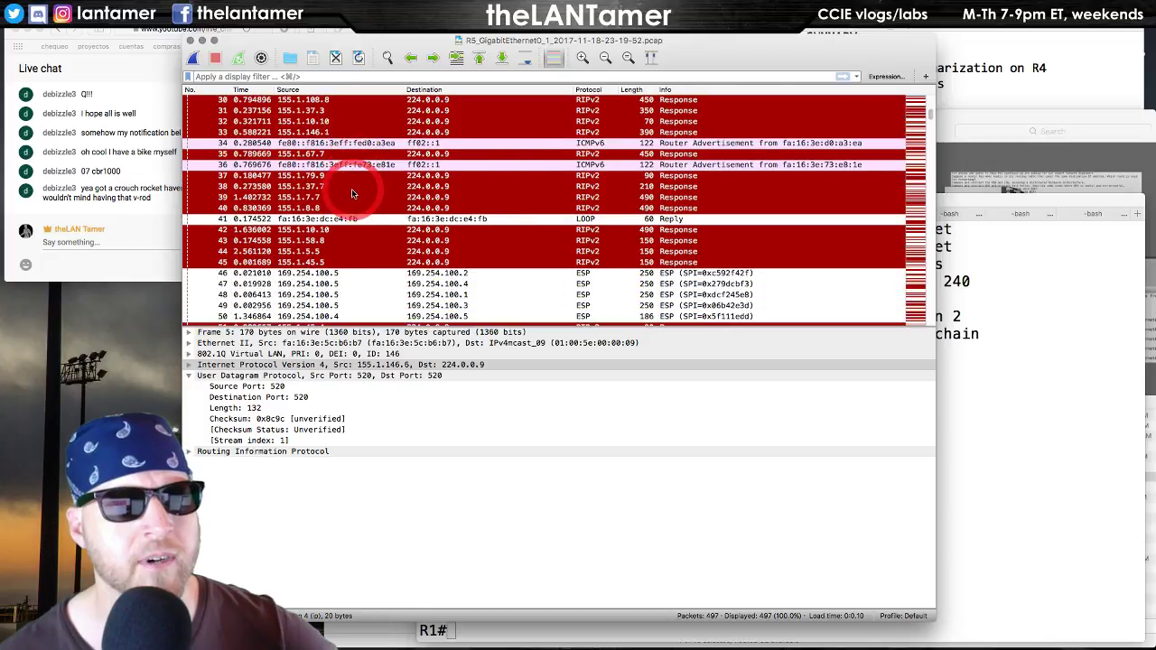
scroll(352, 193, down, 5)
scroll(353, 193, down, 5)
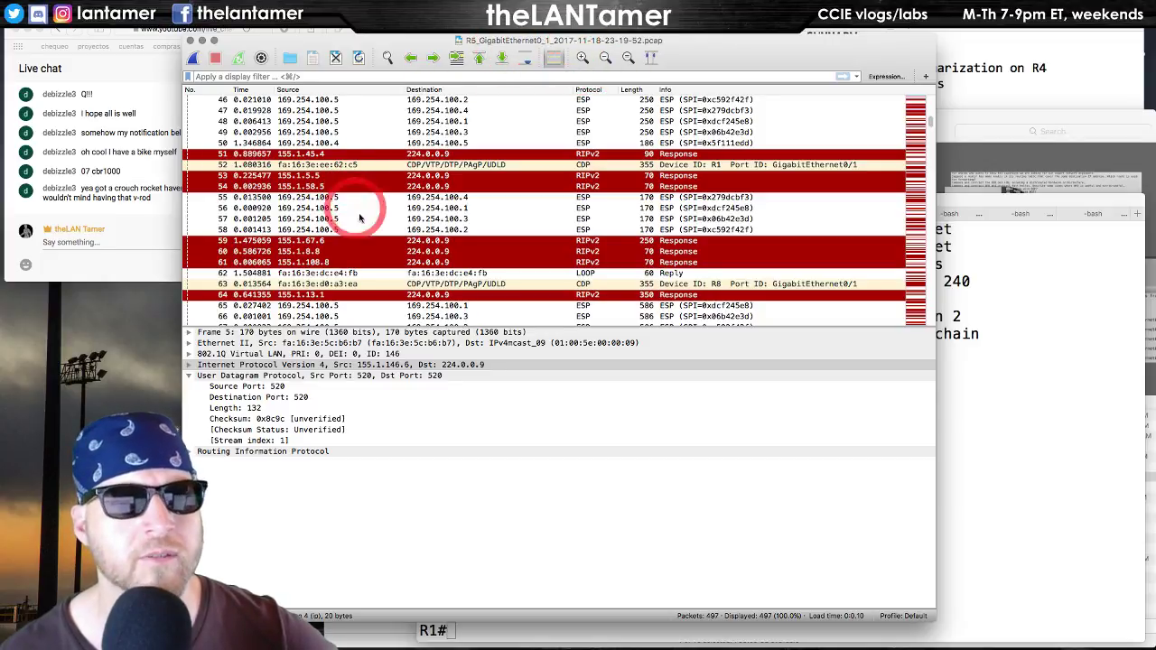
scroll(392, 222, down, 6)
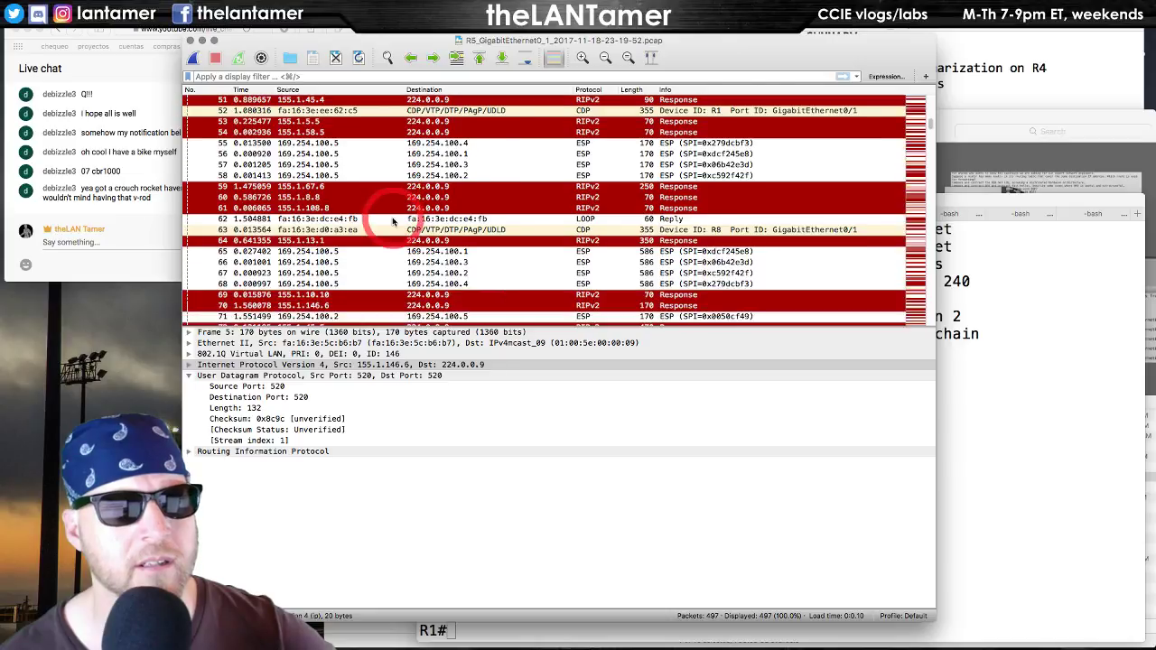
scroll(392, 221, down, 2)
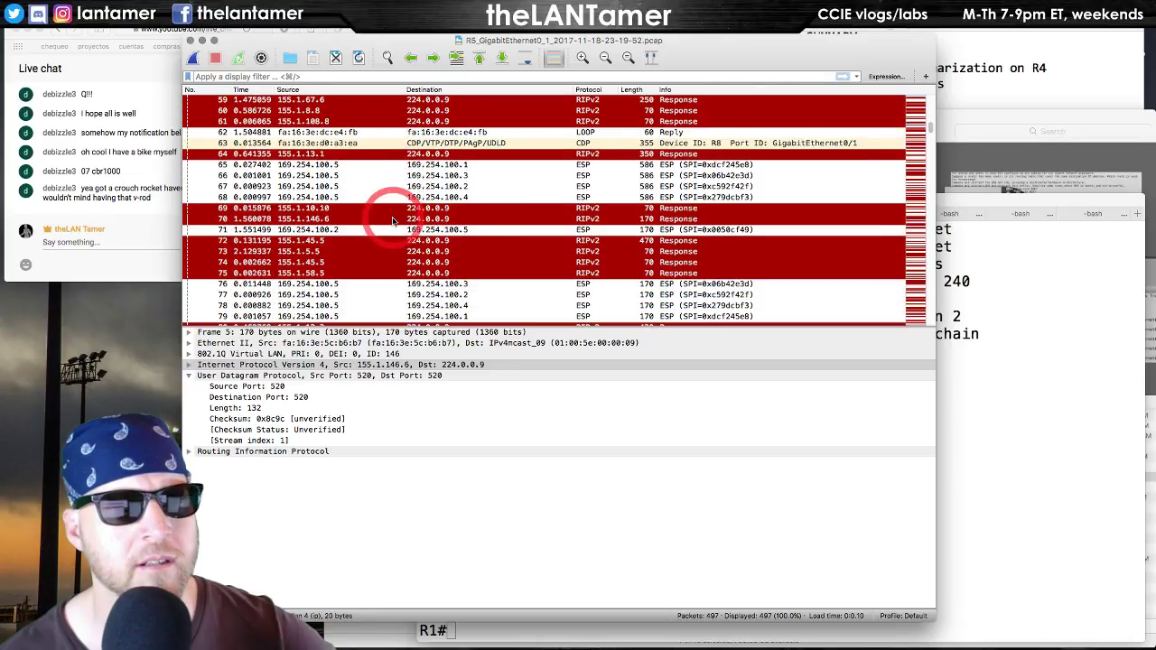
scroll(392, 221, down, 7)
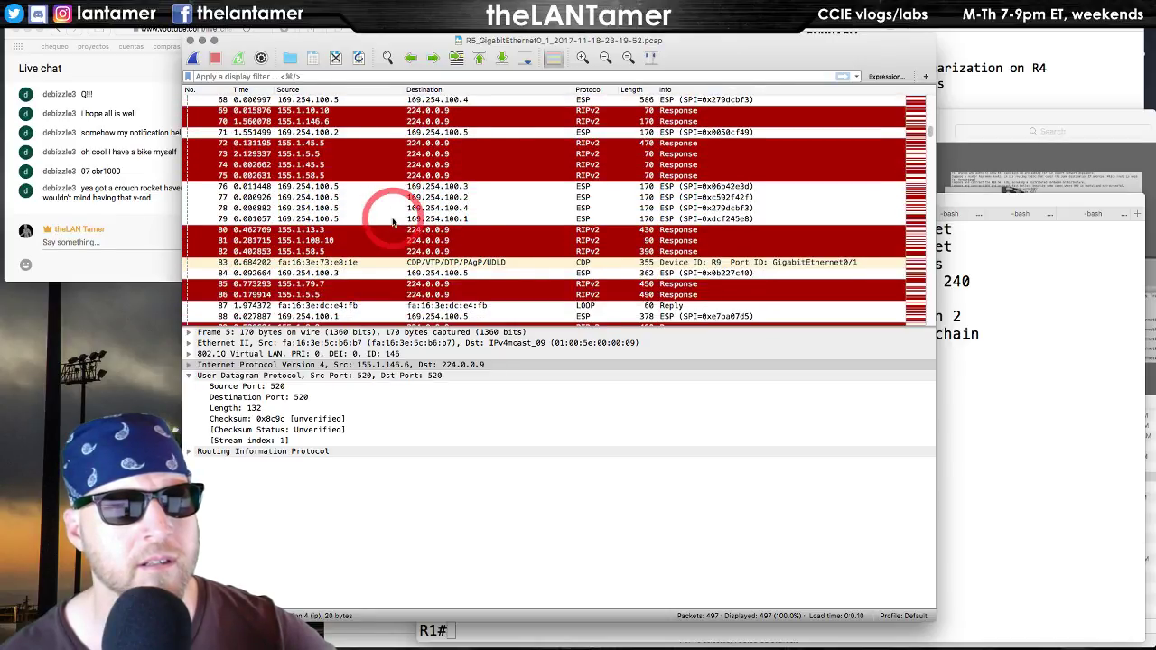
scroll(392, 221, down, 8)
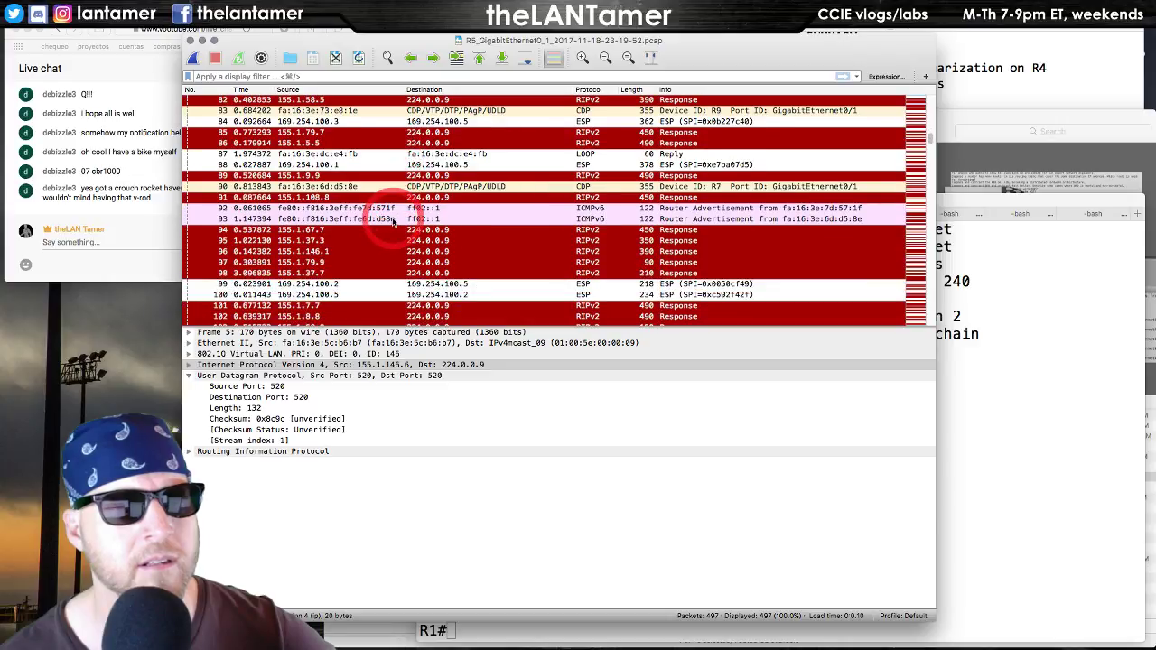
scroll(392, 221, down, 5)
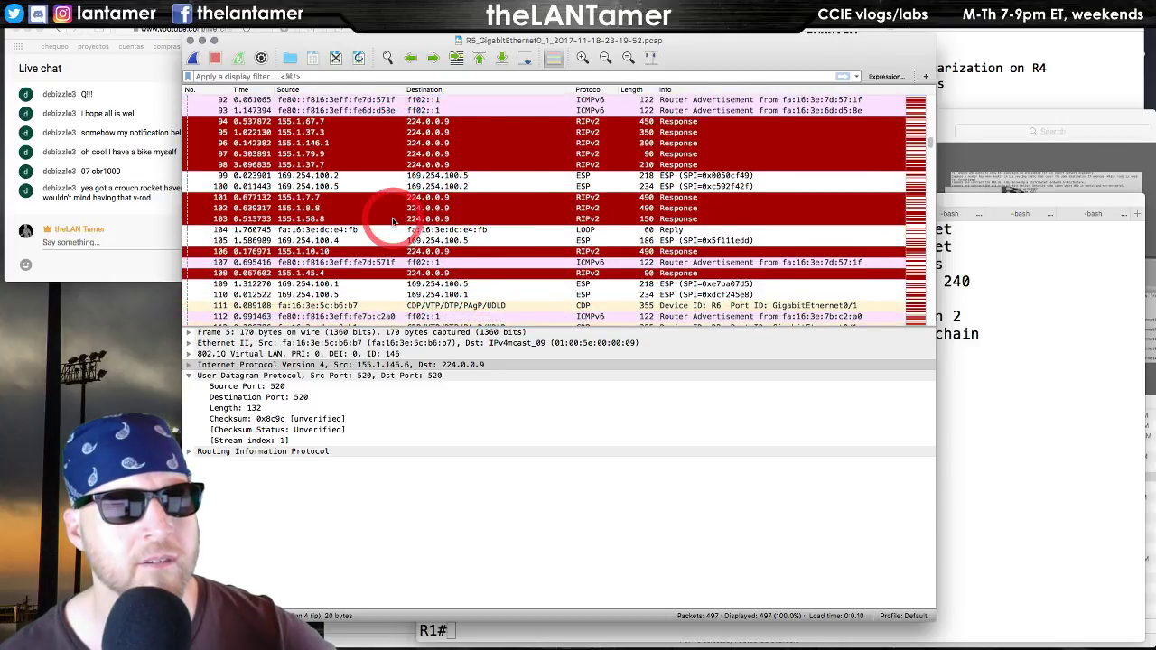
scroll(393, 222, up, 1)
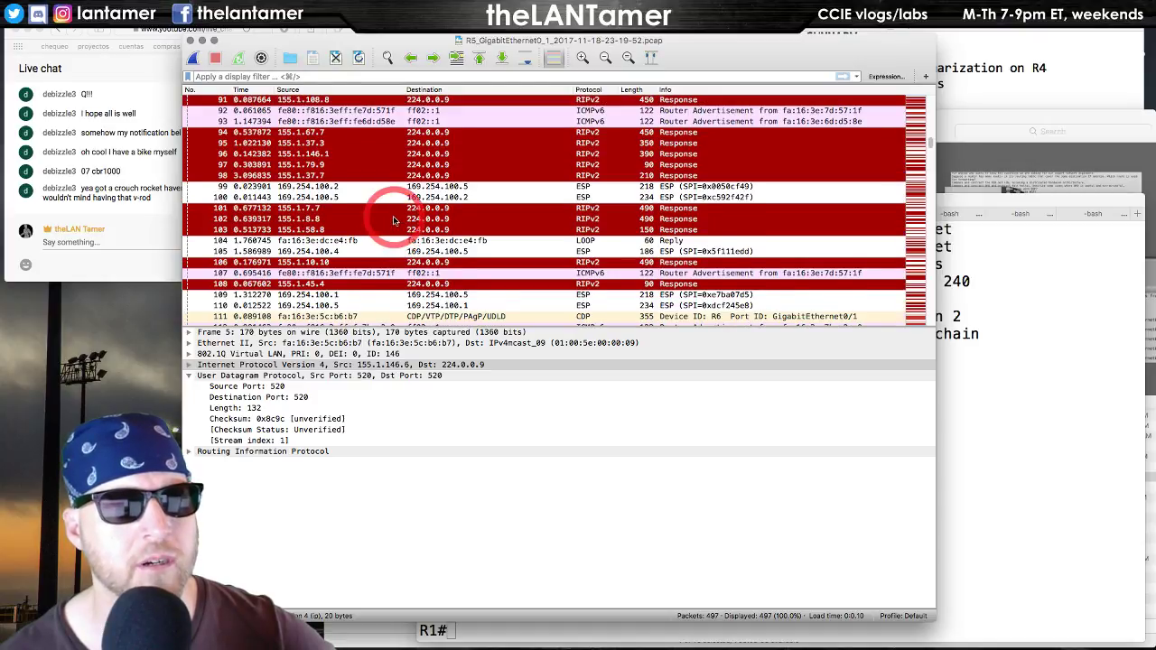
scroll(393, 222, down, 4)
click(329, 219)
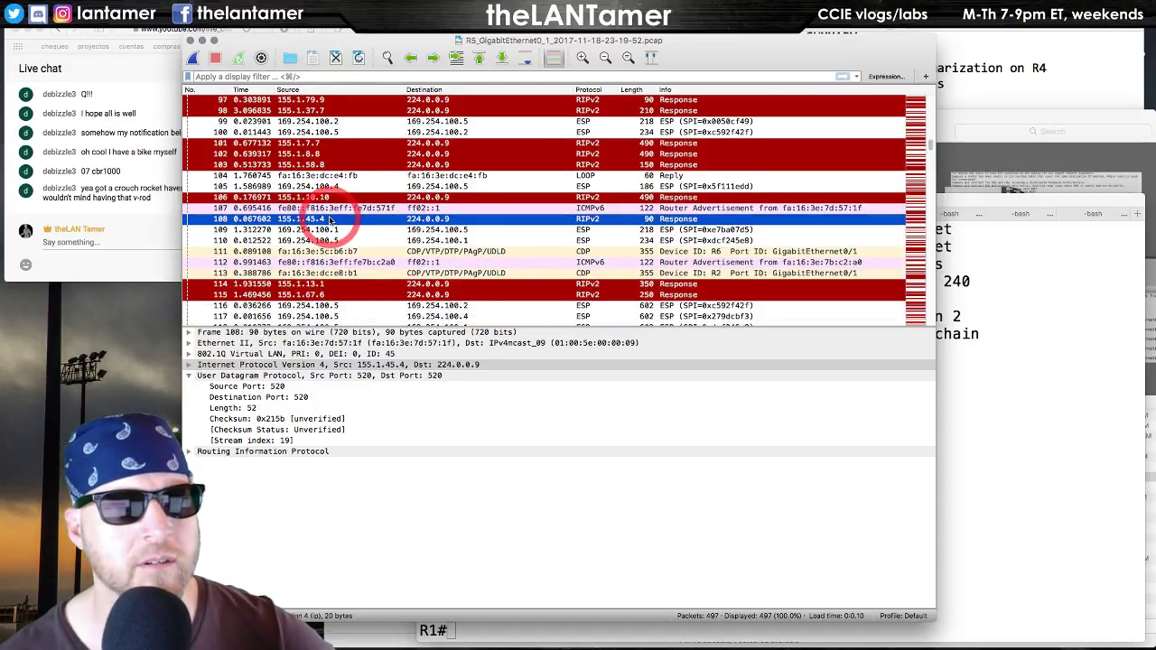
right_click(330, 219)
mouse_move(366, 308)
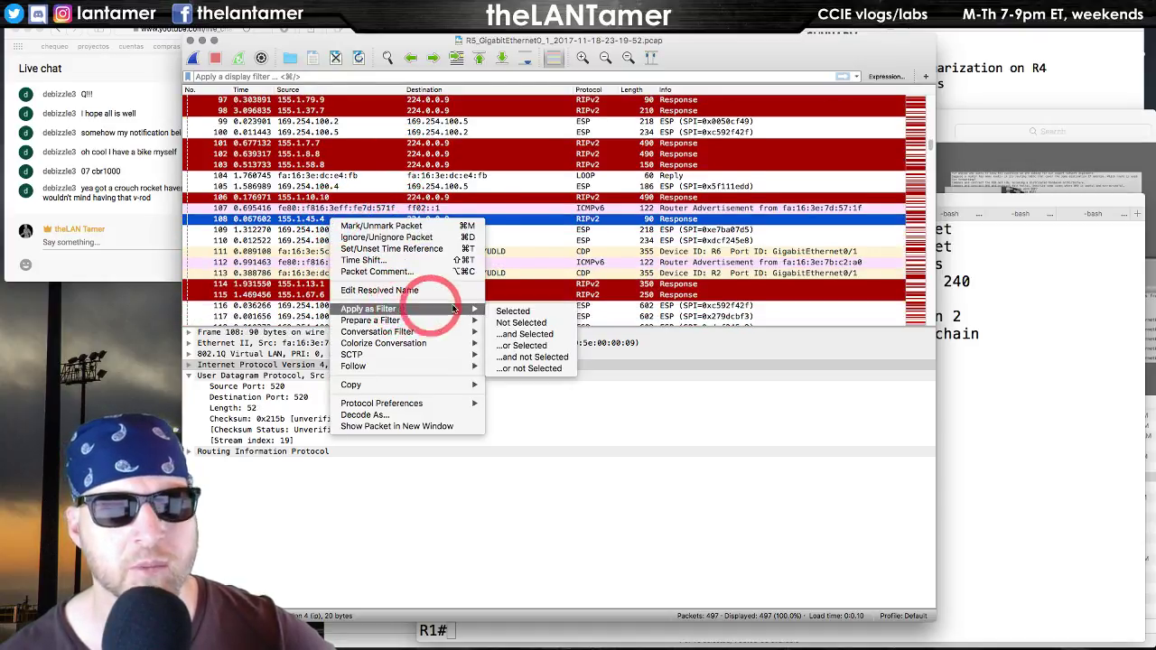
click(529, 312)
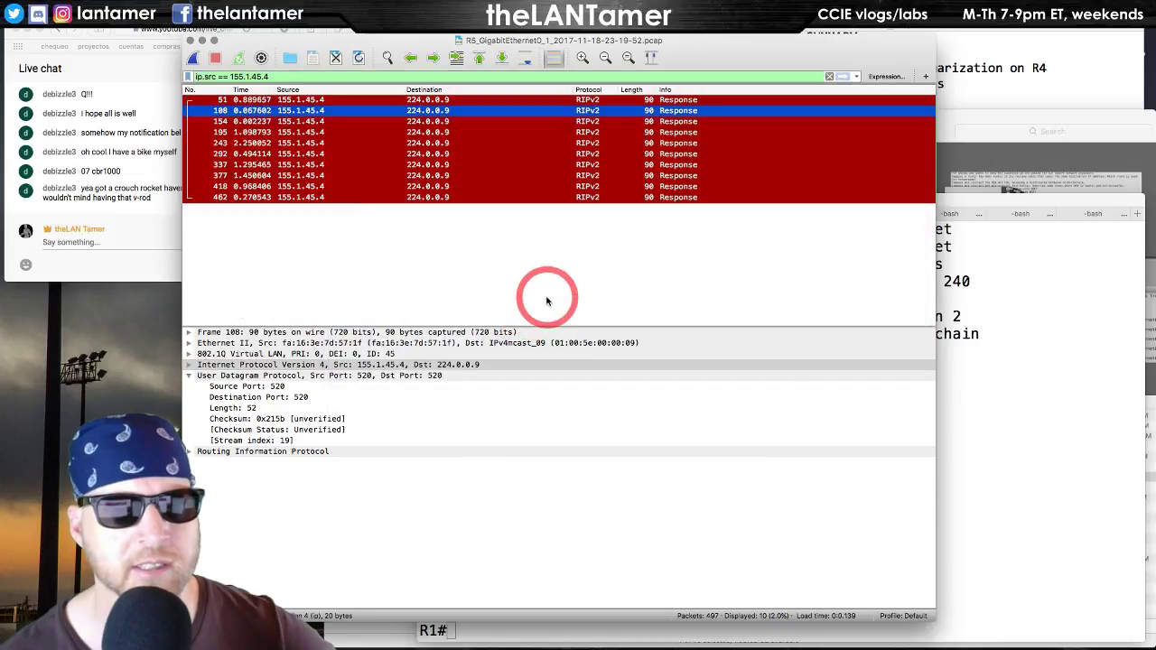
- Select the last response from 155.1.45.4, frame 462, and expand its Routing Information Protocol section
click(325, 99)
click(280, 199)
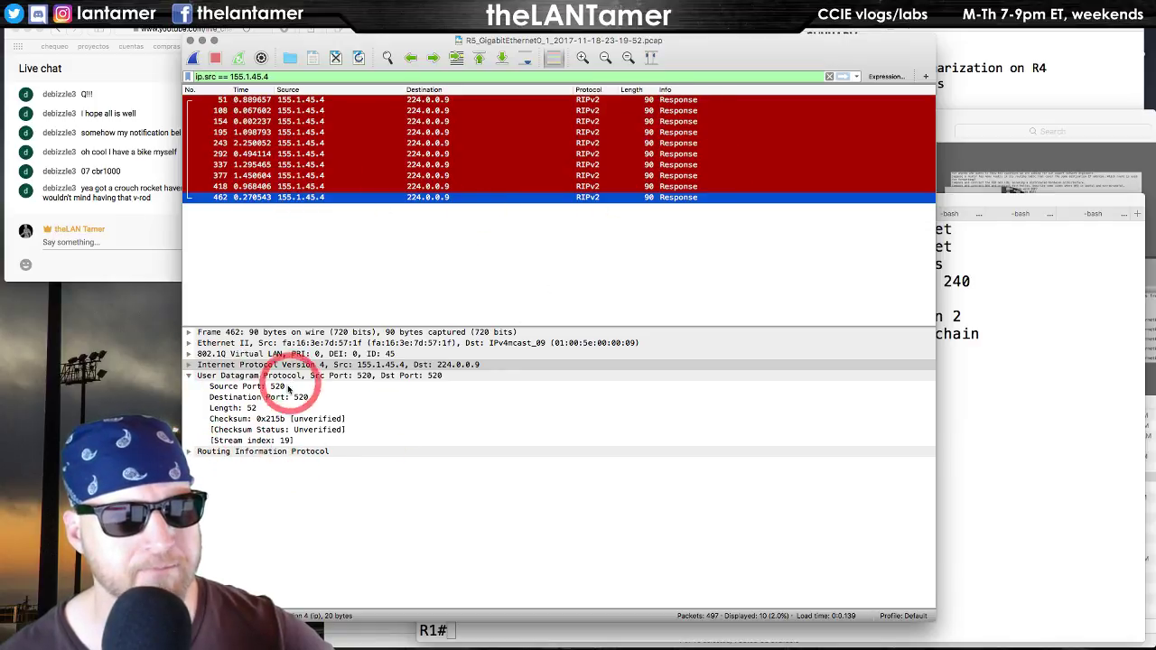
click(191, 451)
scroll(429, 497, down, 3)
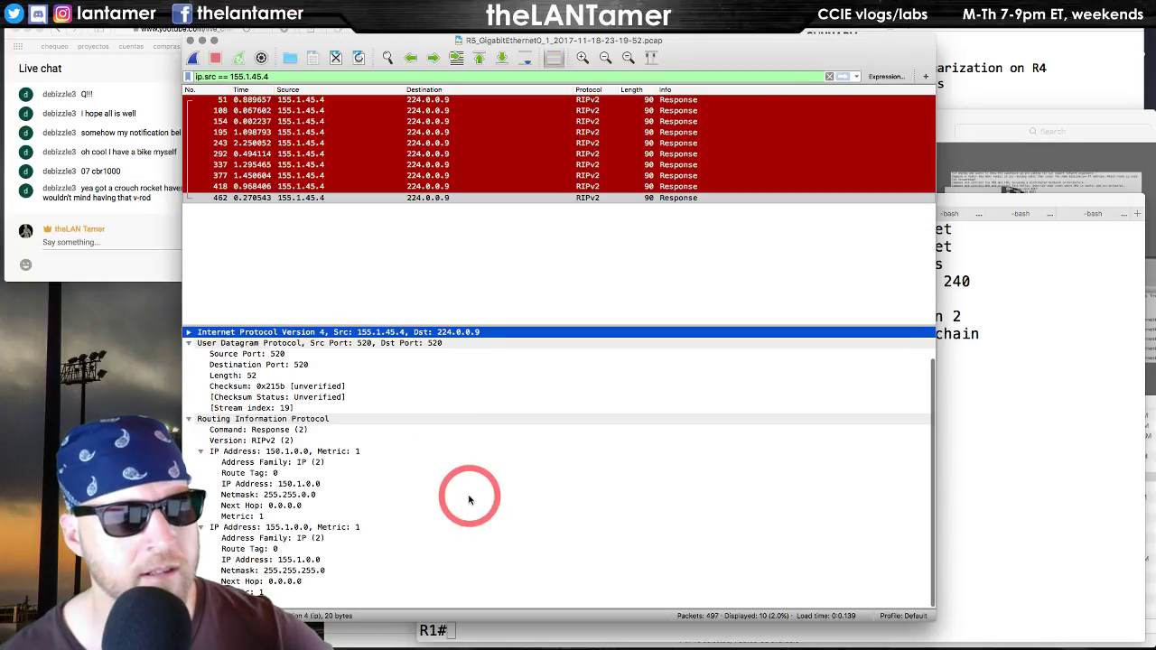
- Compare the 150.1.0.0 and 155.1.0.0 route entries and enlarge the packet details area to fit both
click(340, 463)
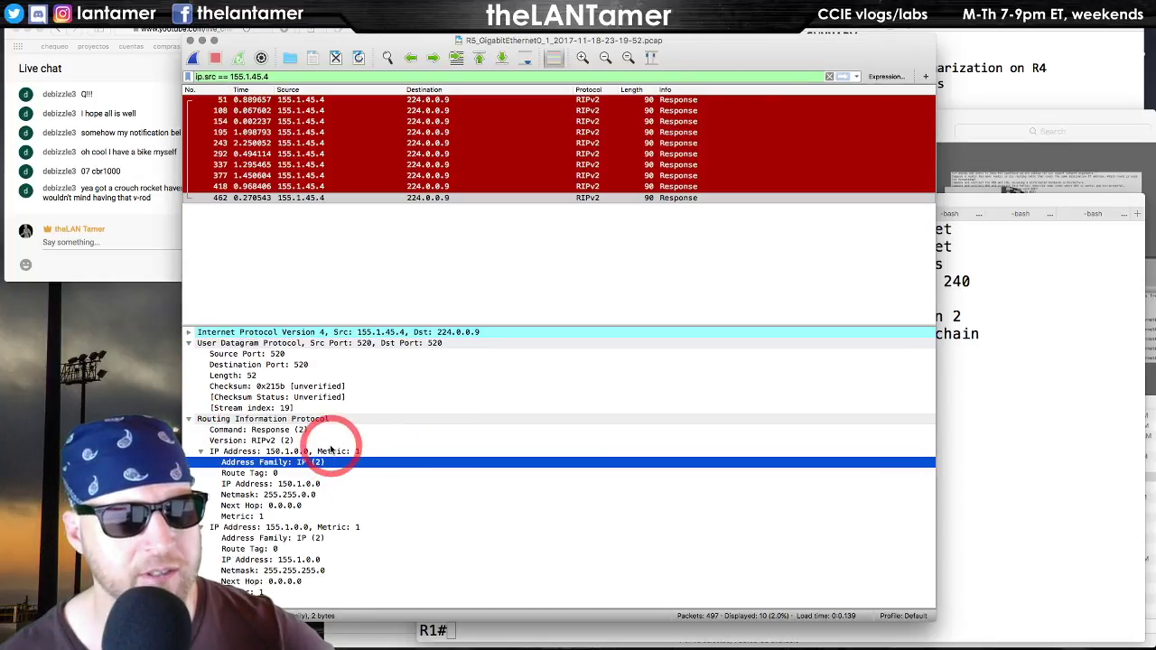
click(332, 451)
click(344, 528)
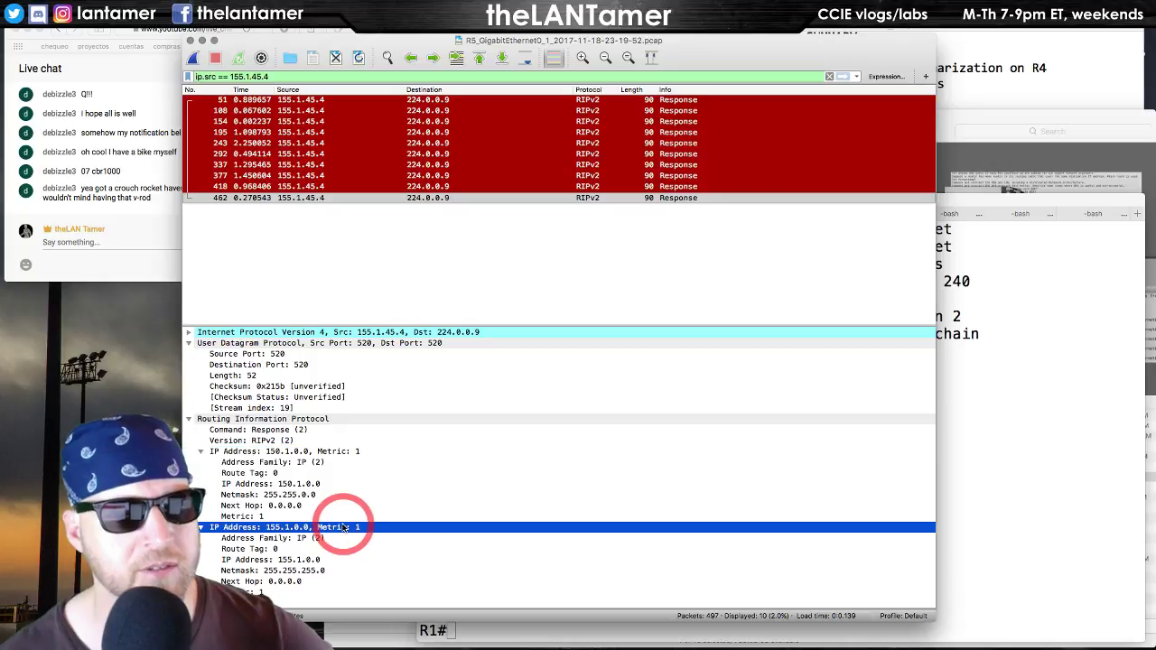
click(338, 451)
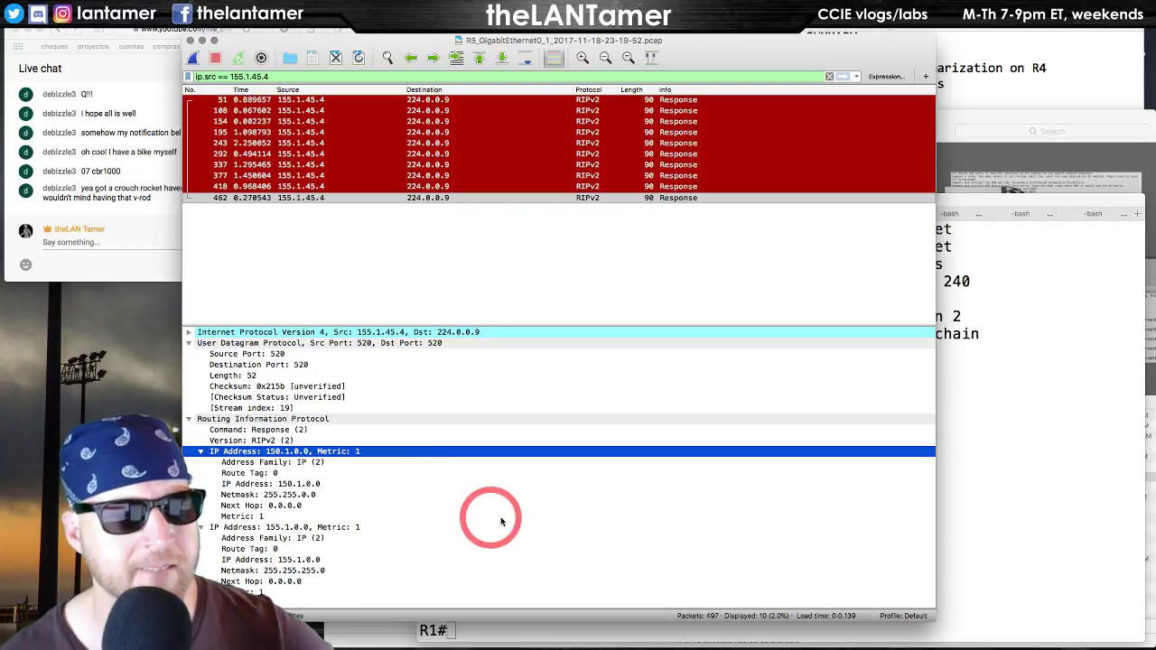
drag(530, 326, 533, 251)
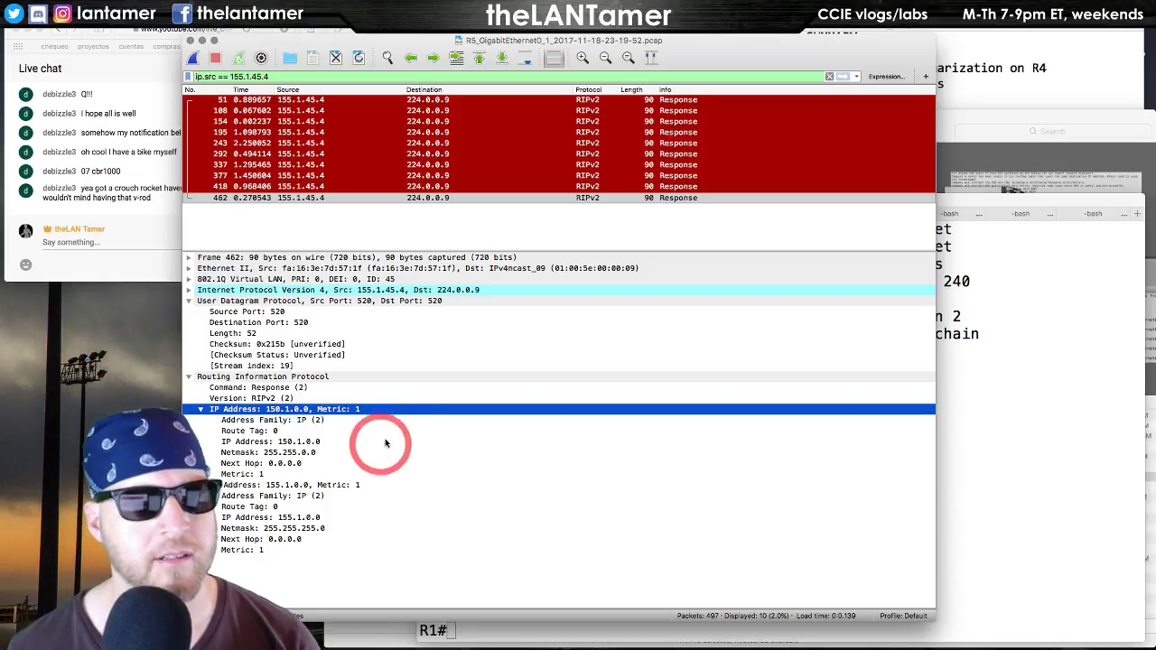
- Review the UDP header of frame 462, switch to the R5 terminal session and ping 150.1.6.6
click(297, 310)
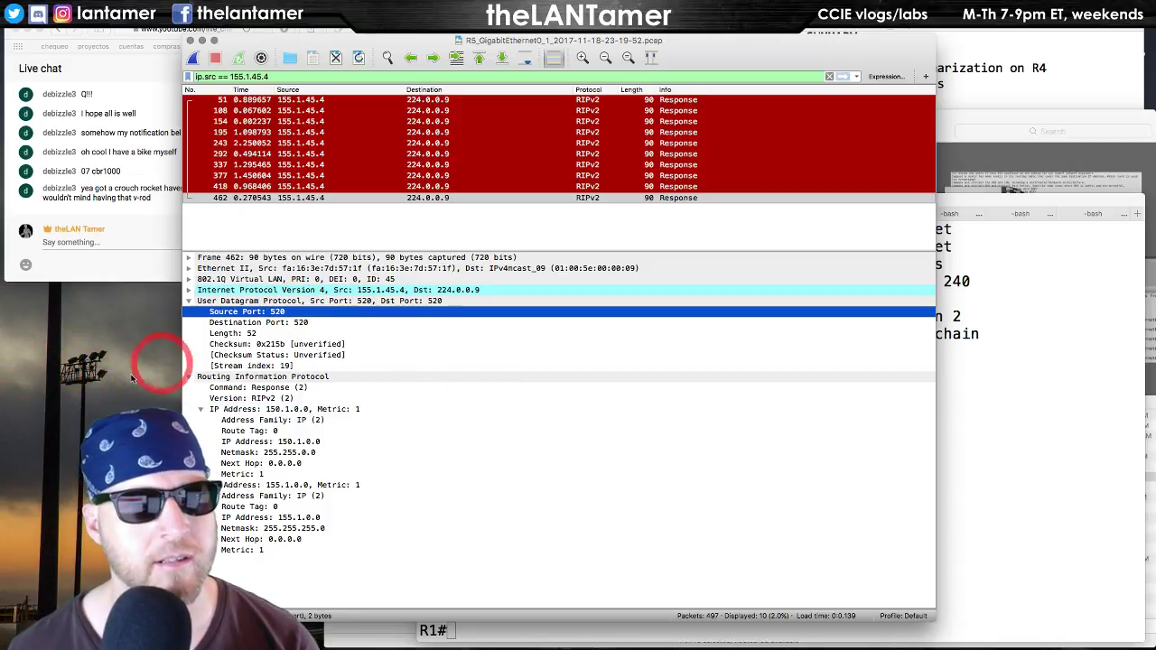
click(424, 301)
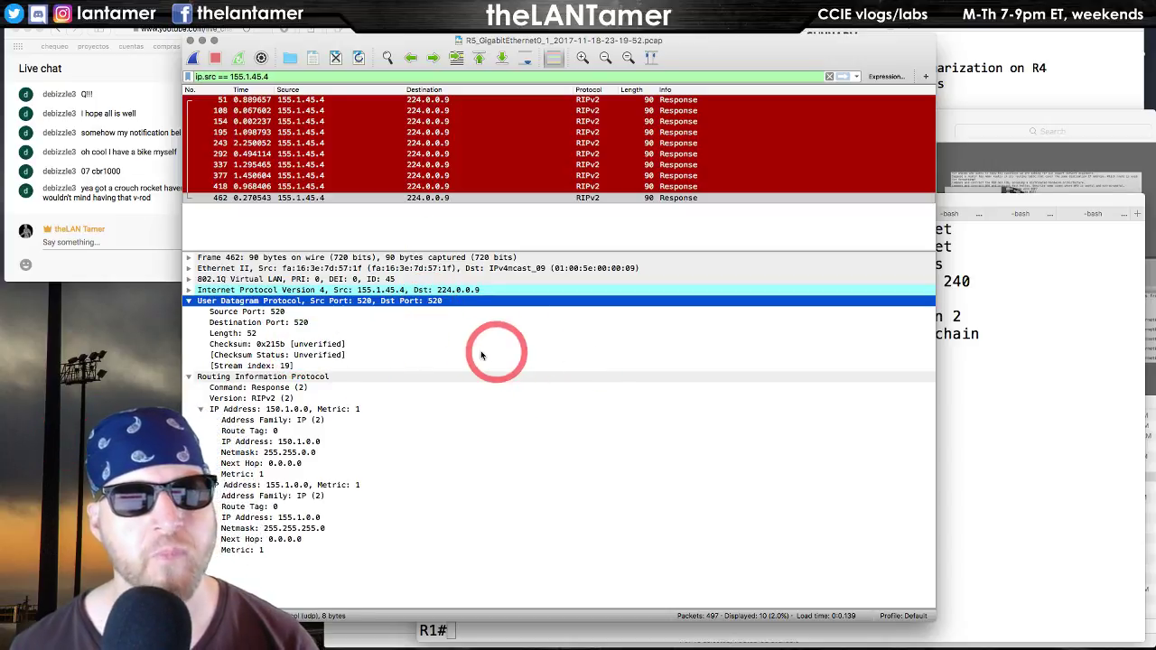
click(1032, 361)
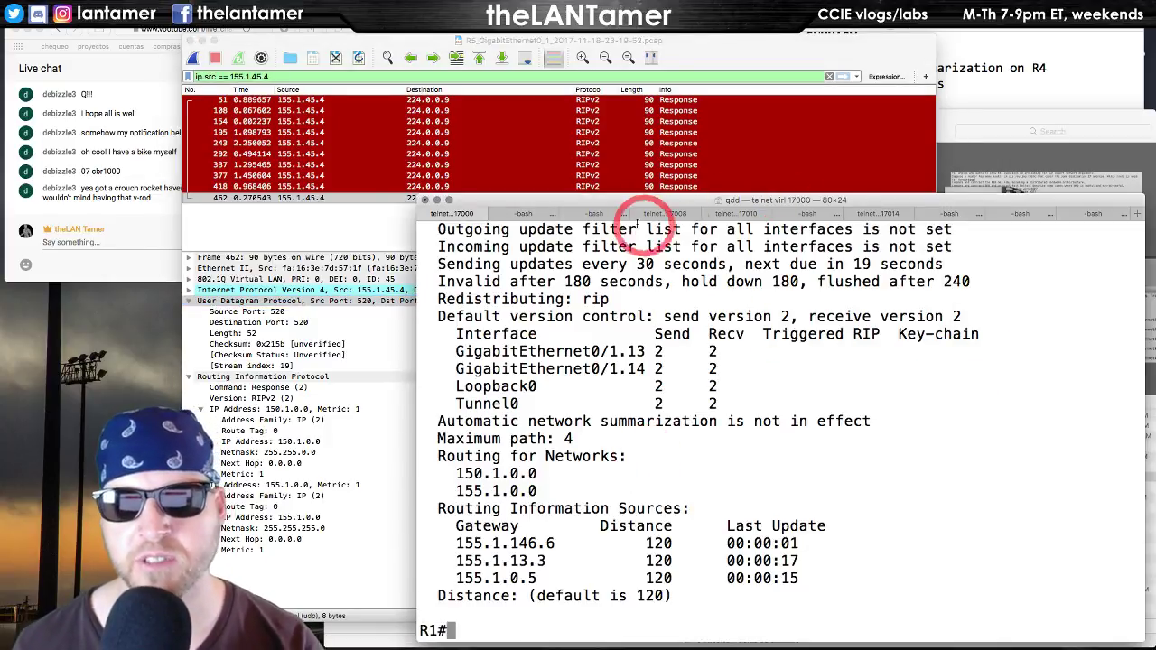
click(603, 215)
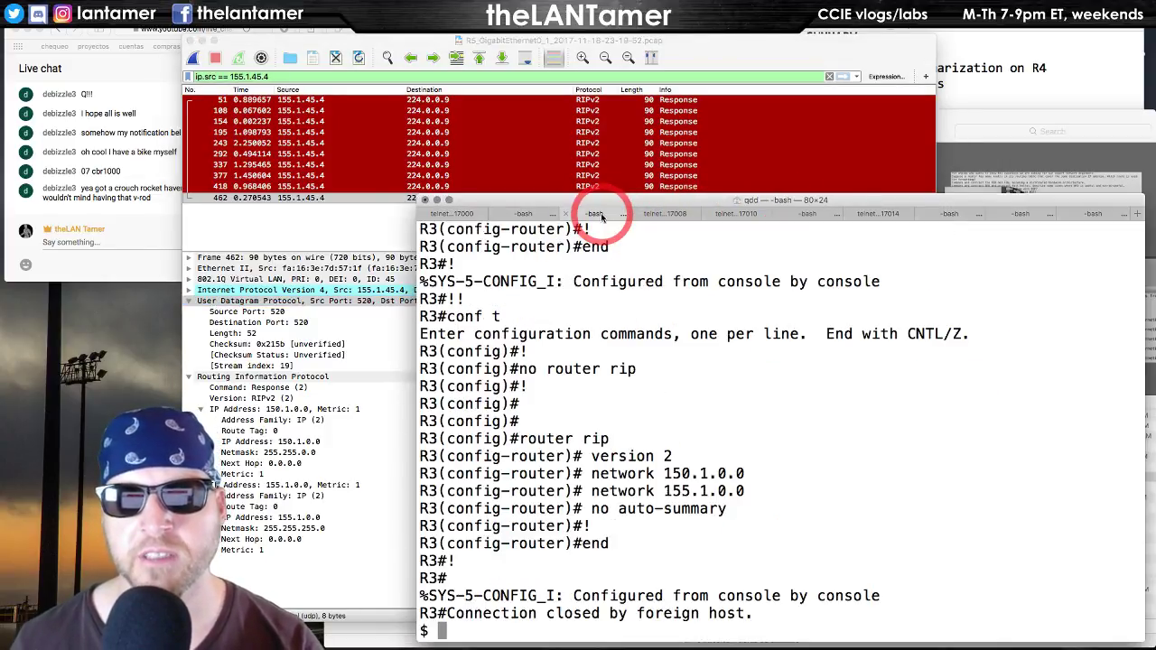
click(688, 214)
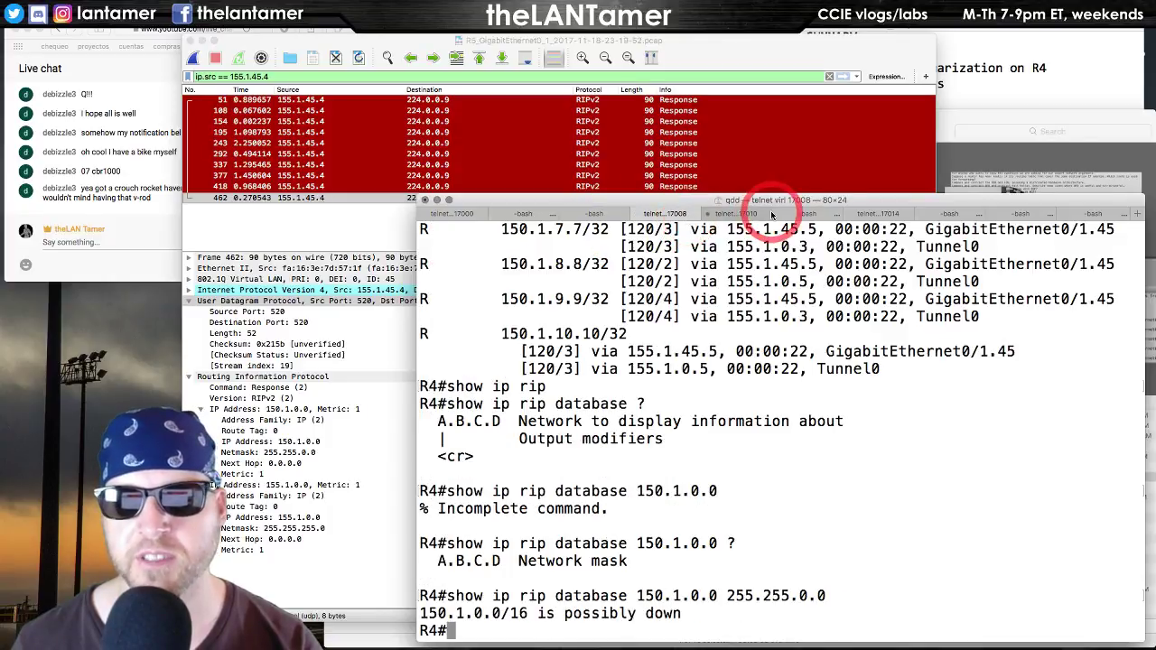
click(754, 217)
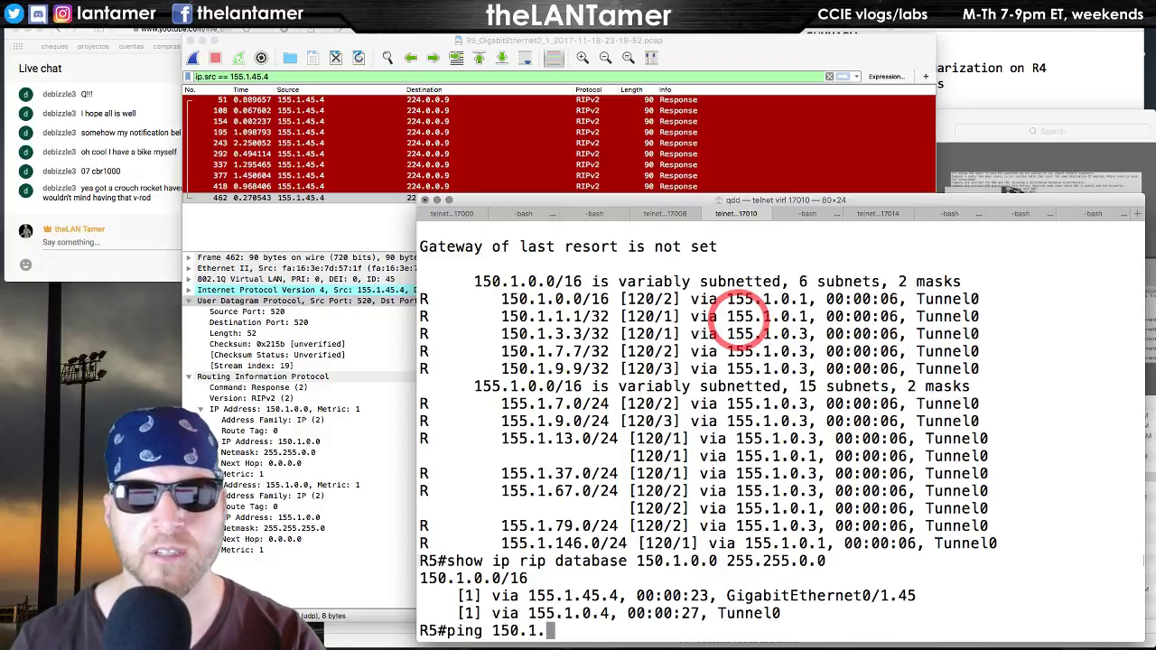
text(6.)
key(Return)
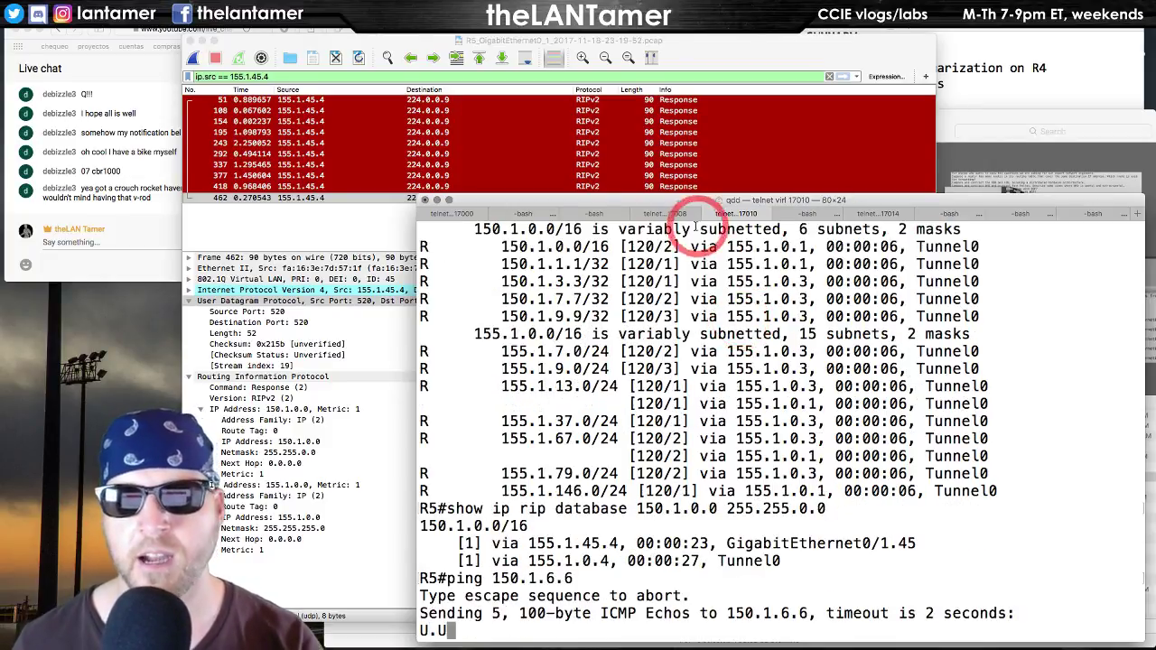
- Reconnect to R6's console with telnet virl 17012 in its terminal session
click(809, 213)
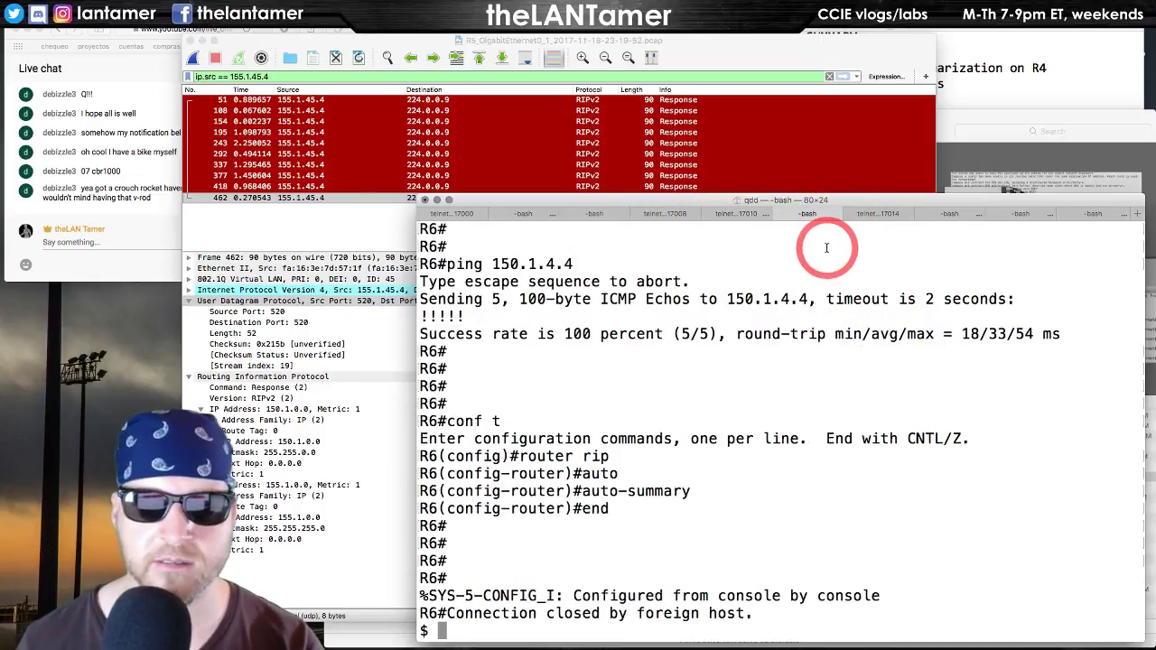
key(Up)
key(Return)
key(Return)
key(Return)
- Disable RIP automatic summarization on R6 with no auto-summary under router rip and leave configuration mode
text(conf t)
key(Return)
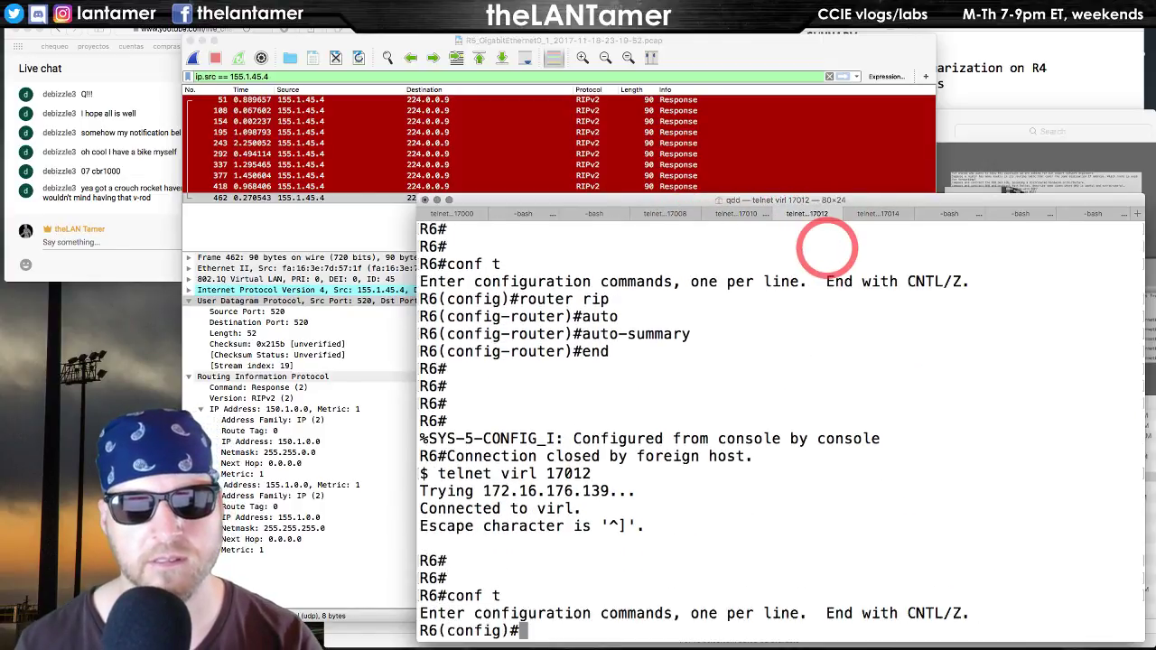
text(router rip)
key(Return)
text(au)
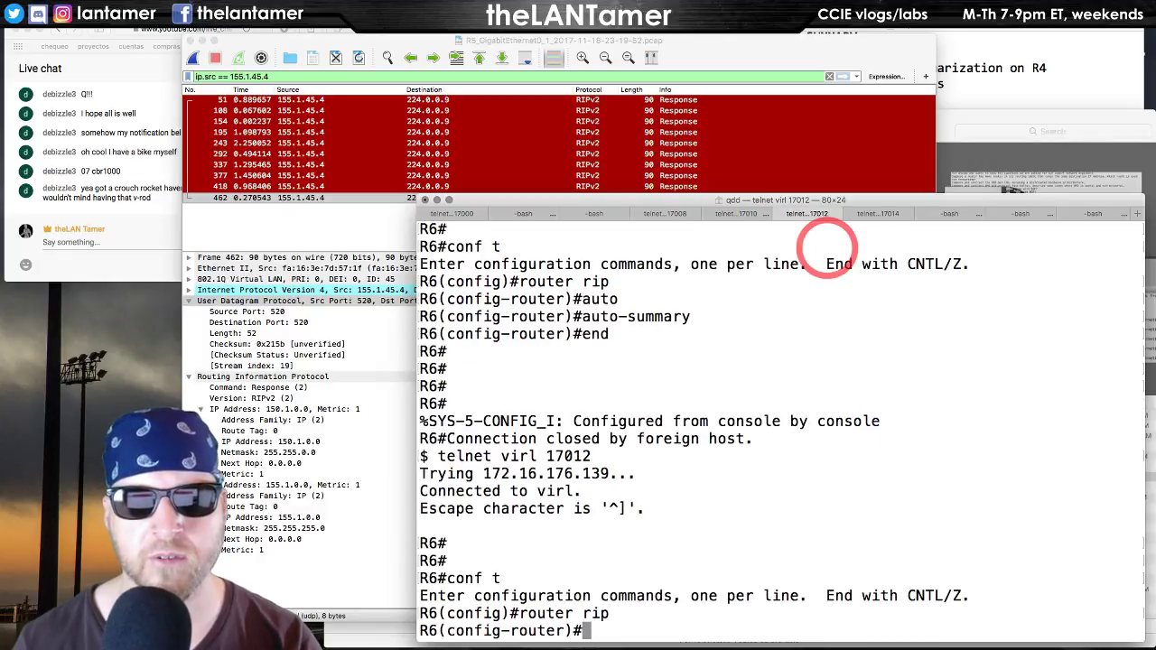
text(to)
key(Return)
text(no auto-summary)
key(Return)
text(end)
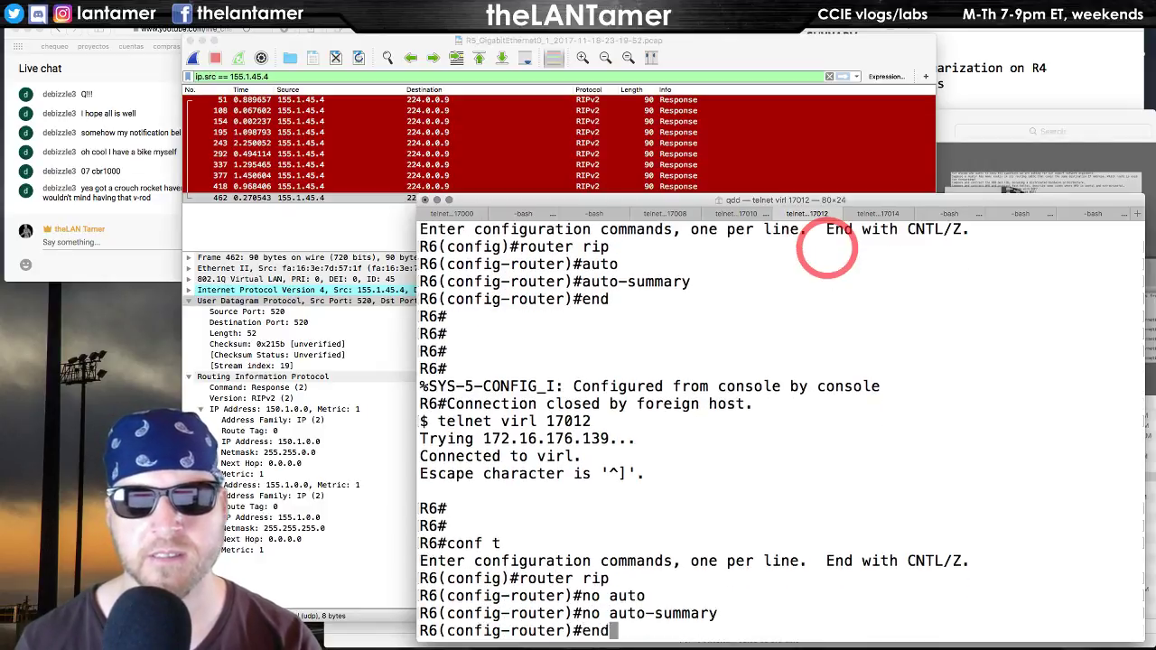
key(Return)
key(Return)
key(Return)
key(Return)
key(Return)
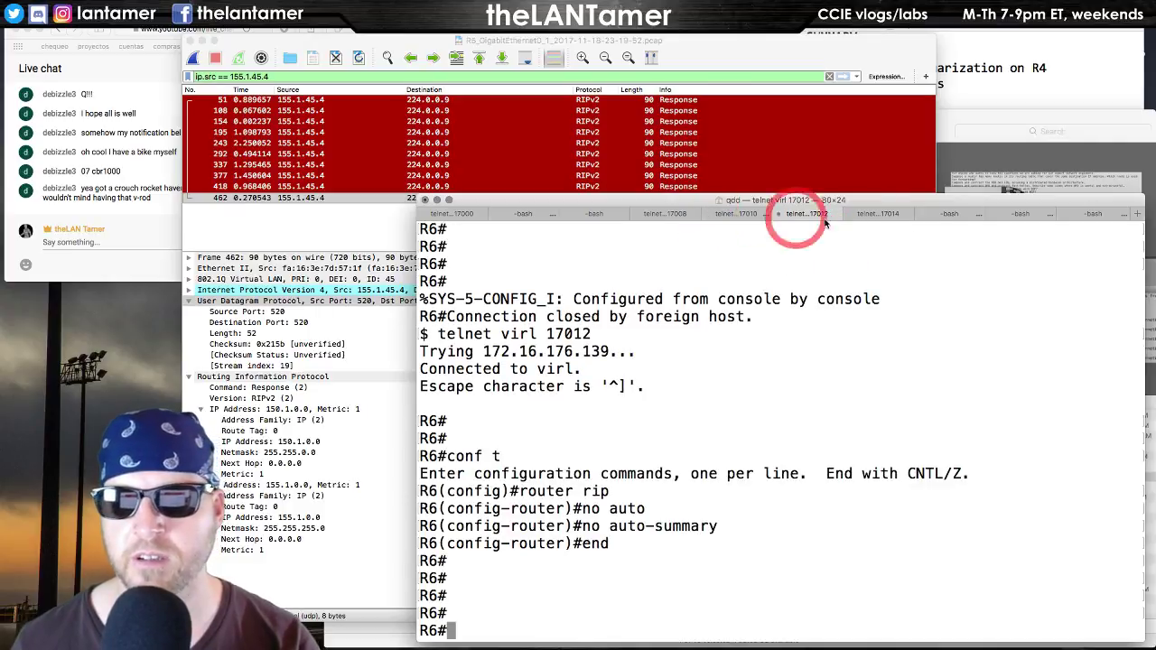
- Return to R5's terminal session and repeat the ping to 150.1.6.6 twice
click(736, 214)
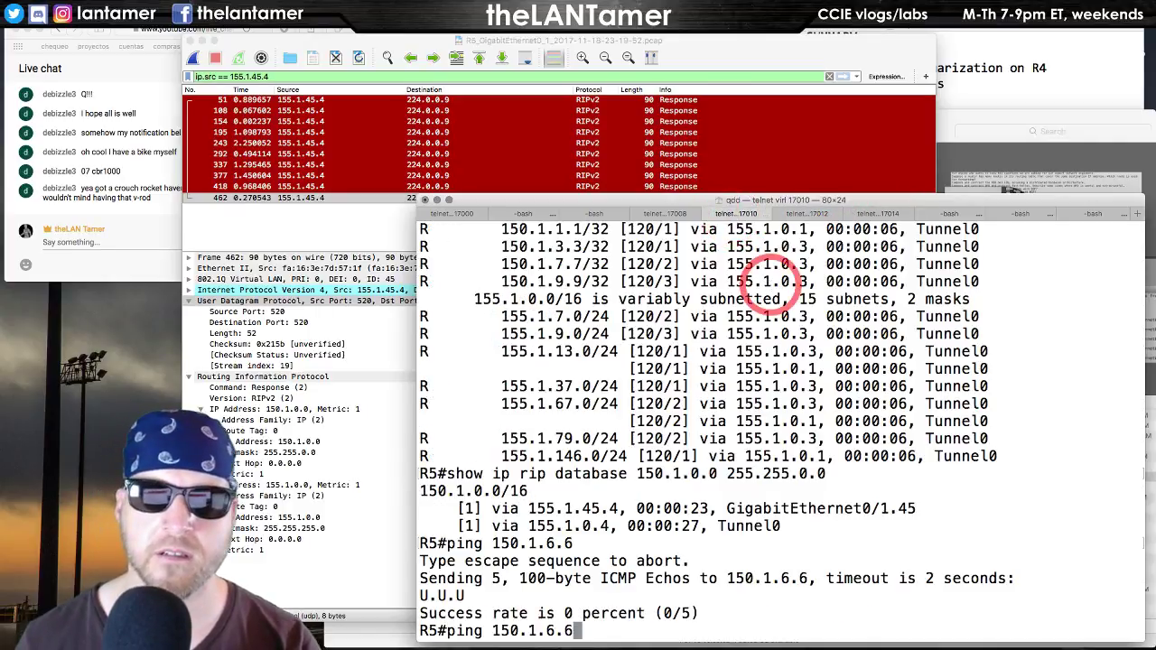
key(Return)
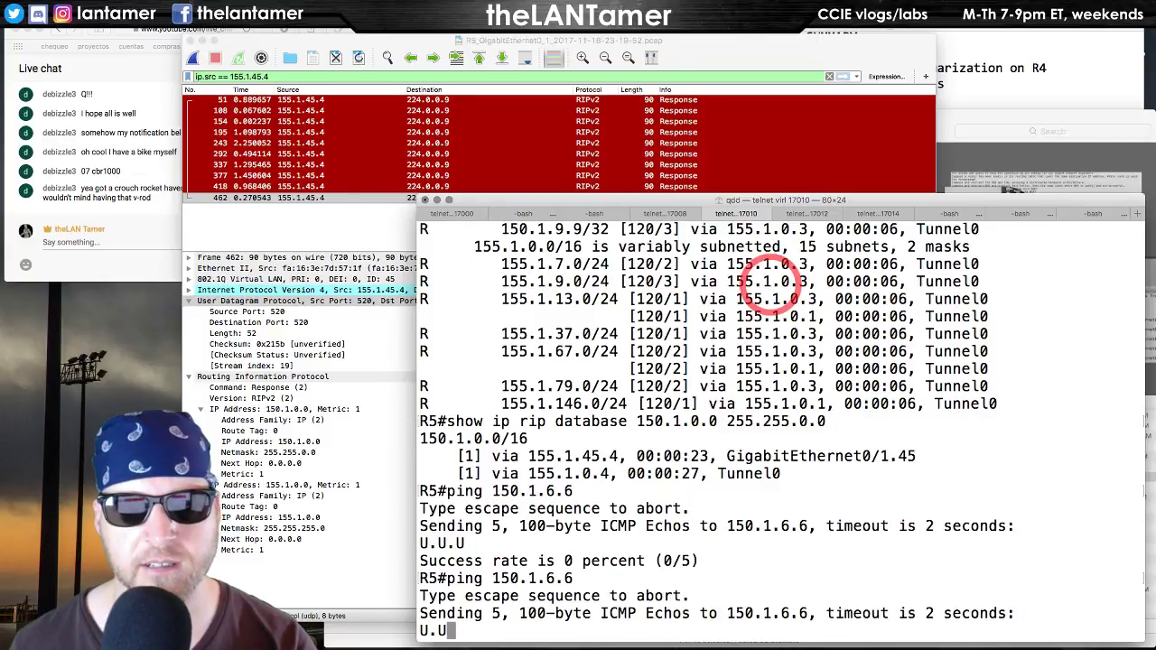
key(Return)
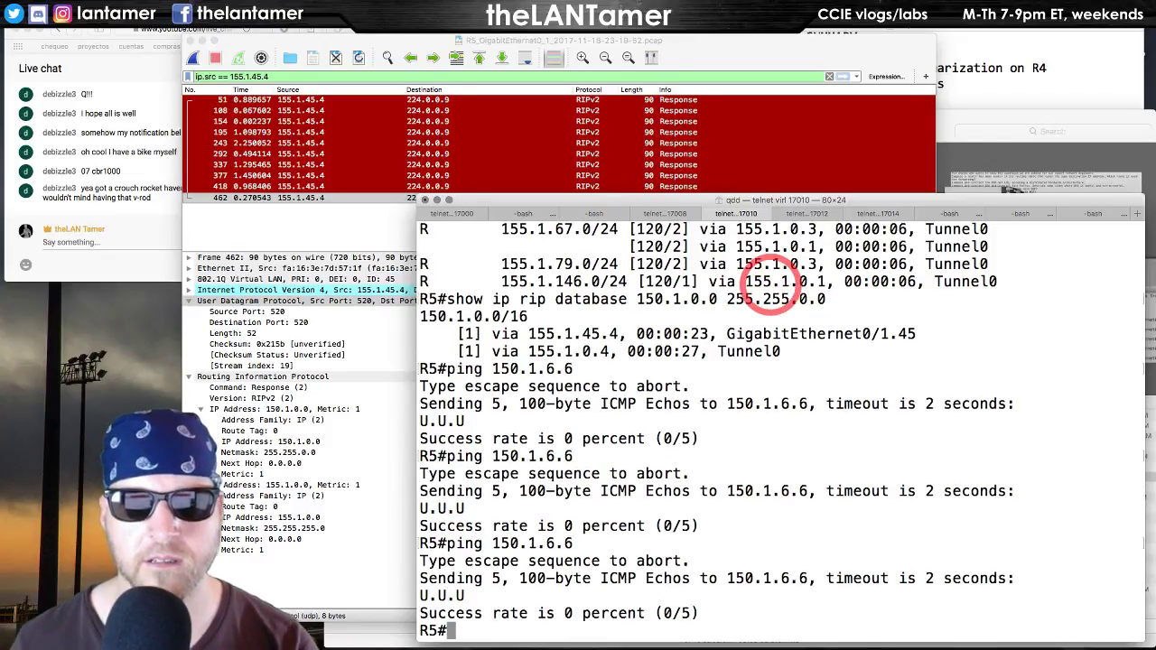
key(ctrl+Right)
key(ctrl+Right)
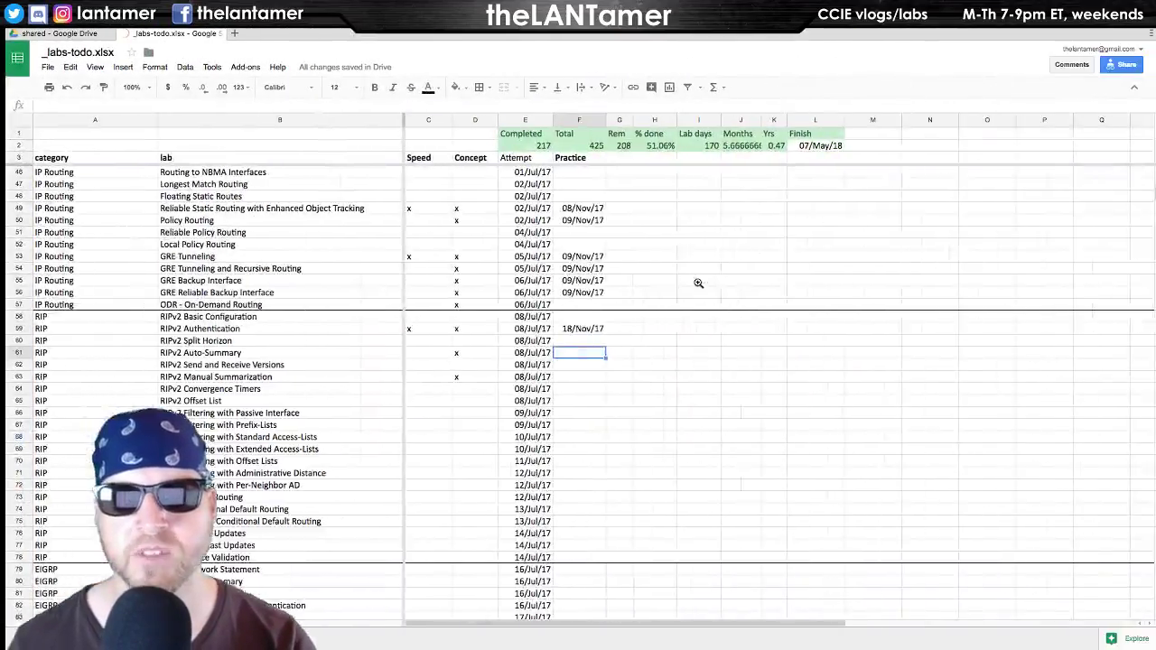
click(704, 283)
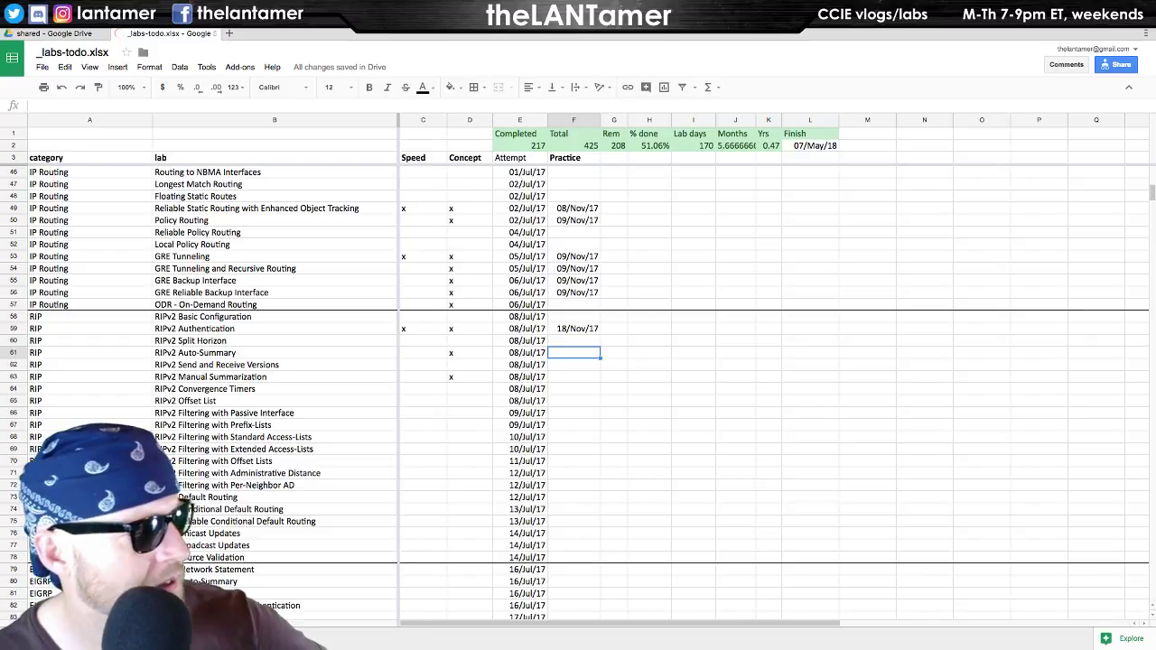
key(ctrl+Left)
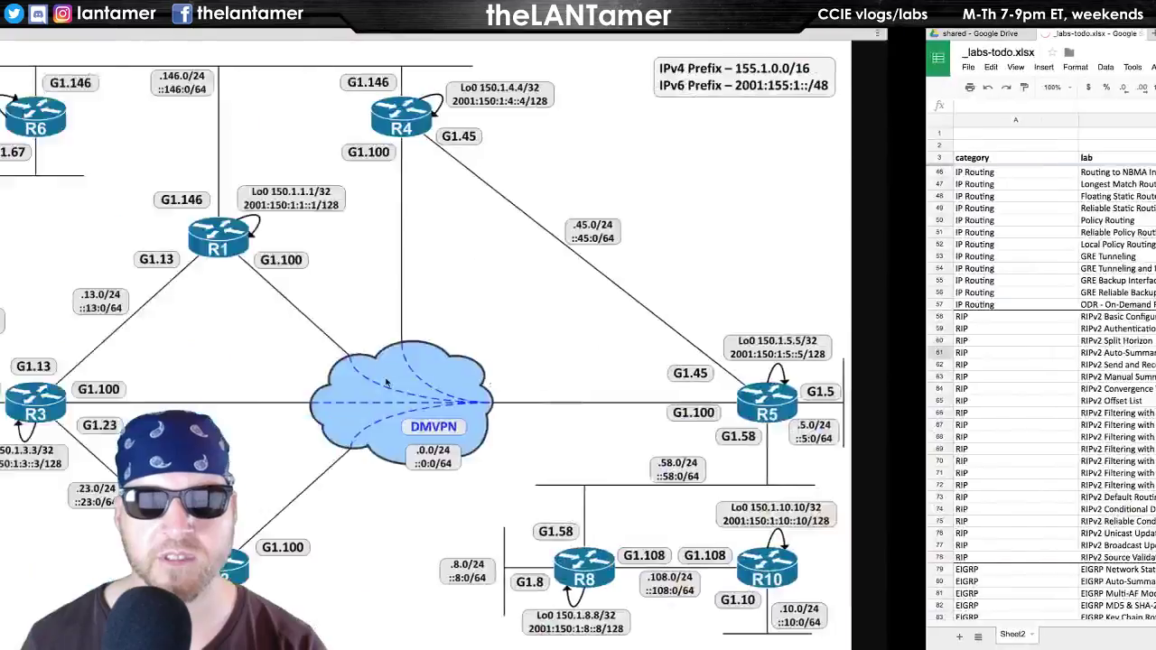
key(ctrl+Left)
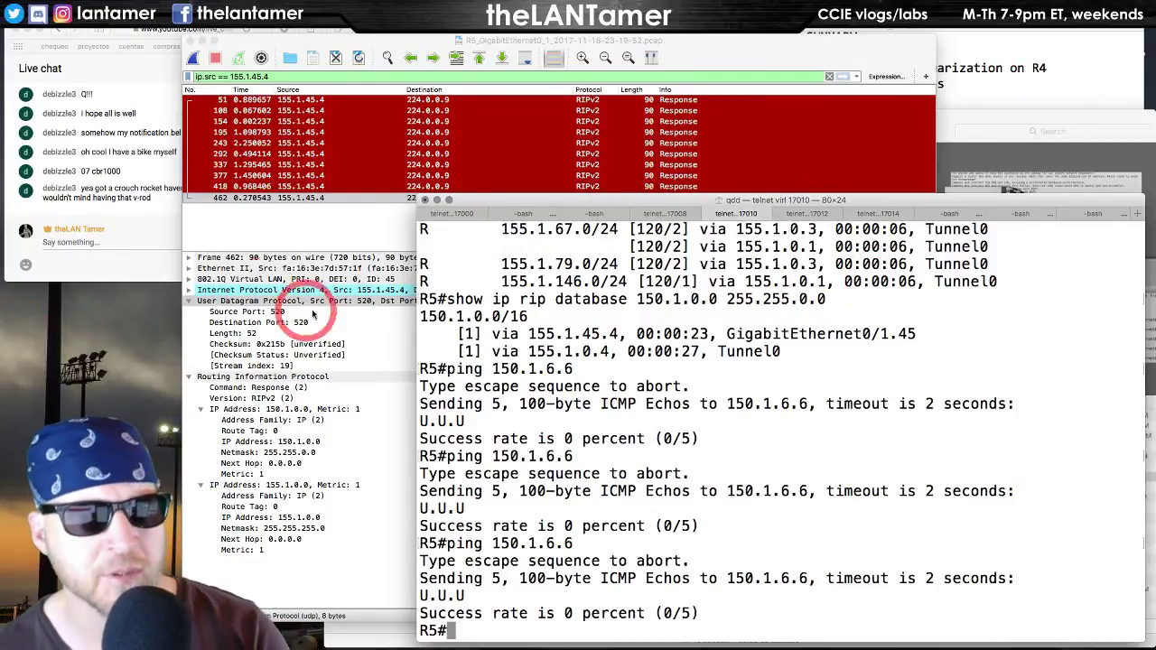
- Hide the Wireshark and Finder windows and open the captures folder inside the shared Google Drive folder
click(418, 45)
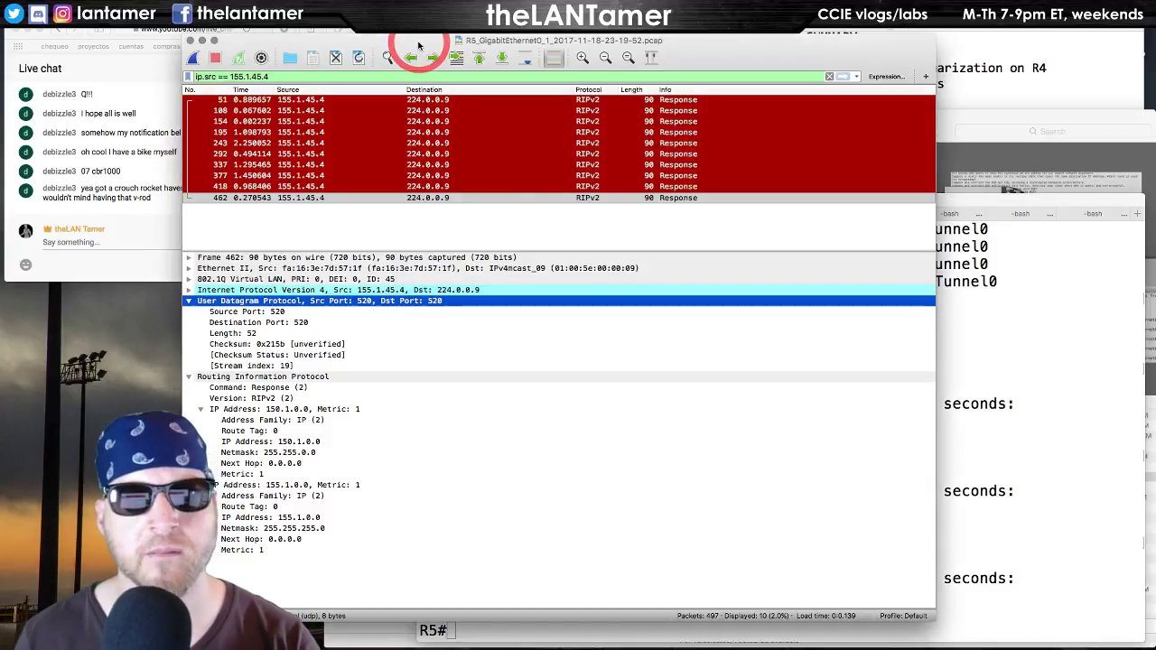
key(super+h)
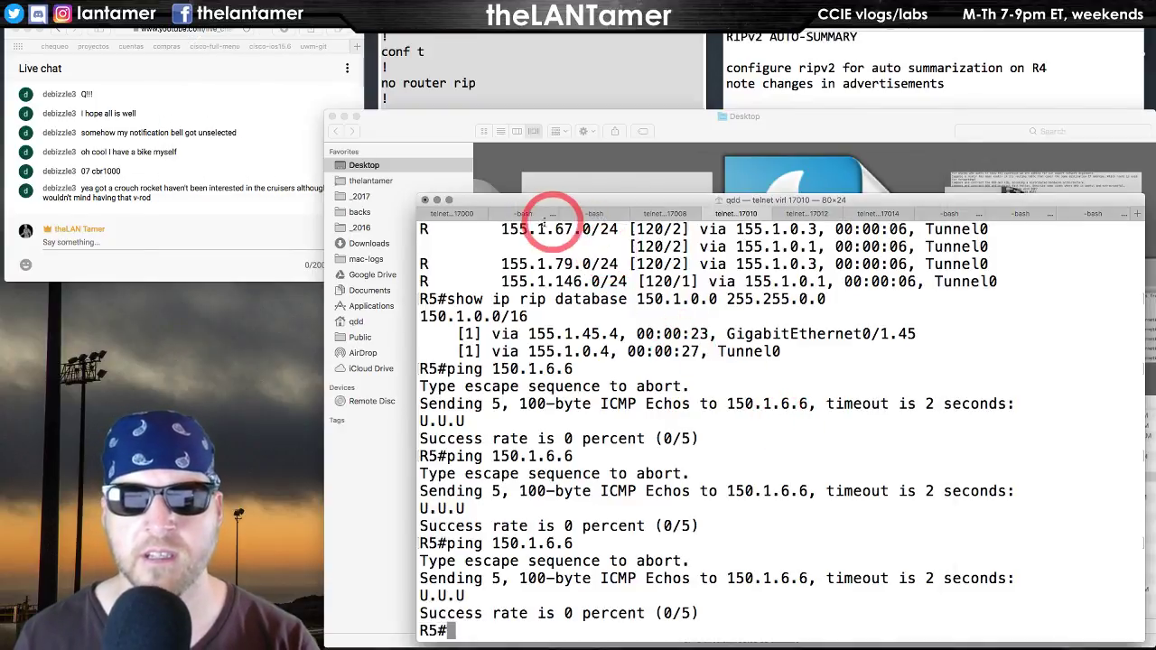
click(452, 124)
key(super+h)
key(super+h)
key(super+h)
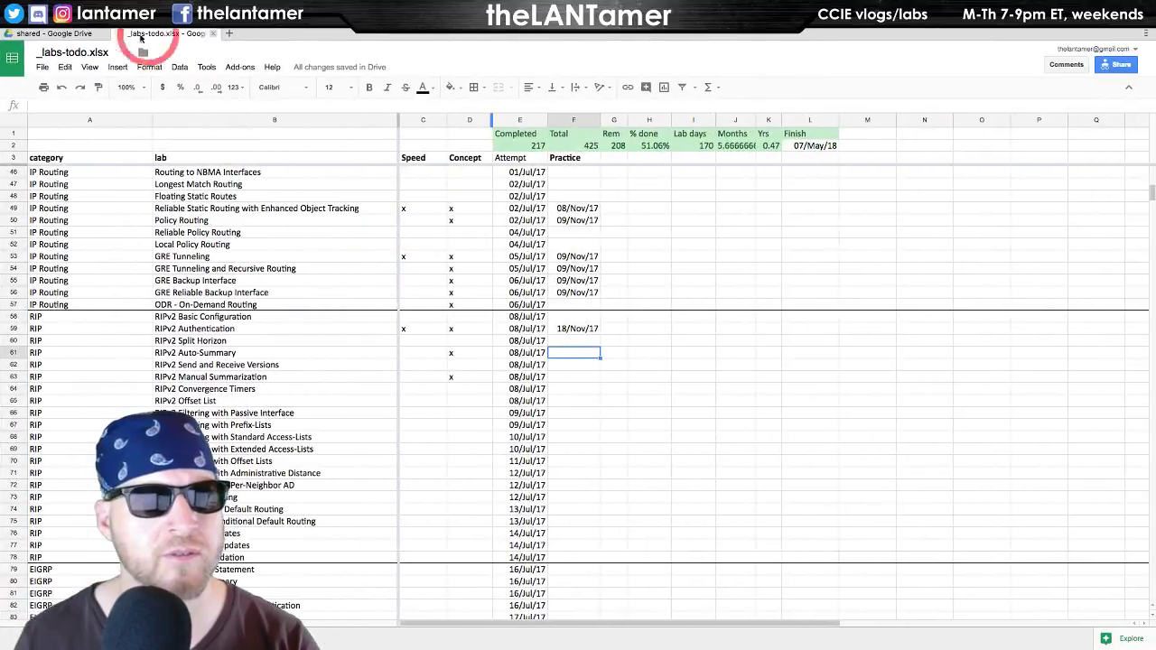
click(64, 36)
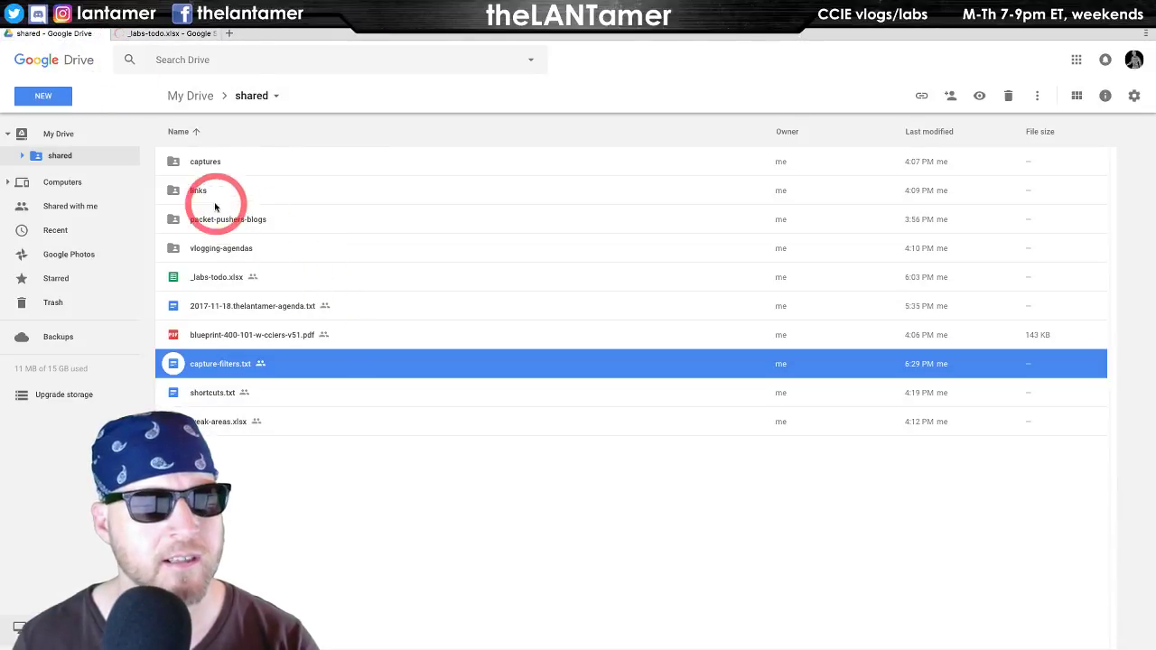
double_click(214, 161)
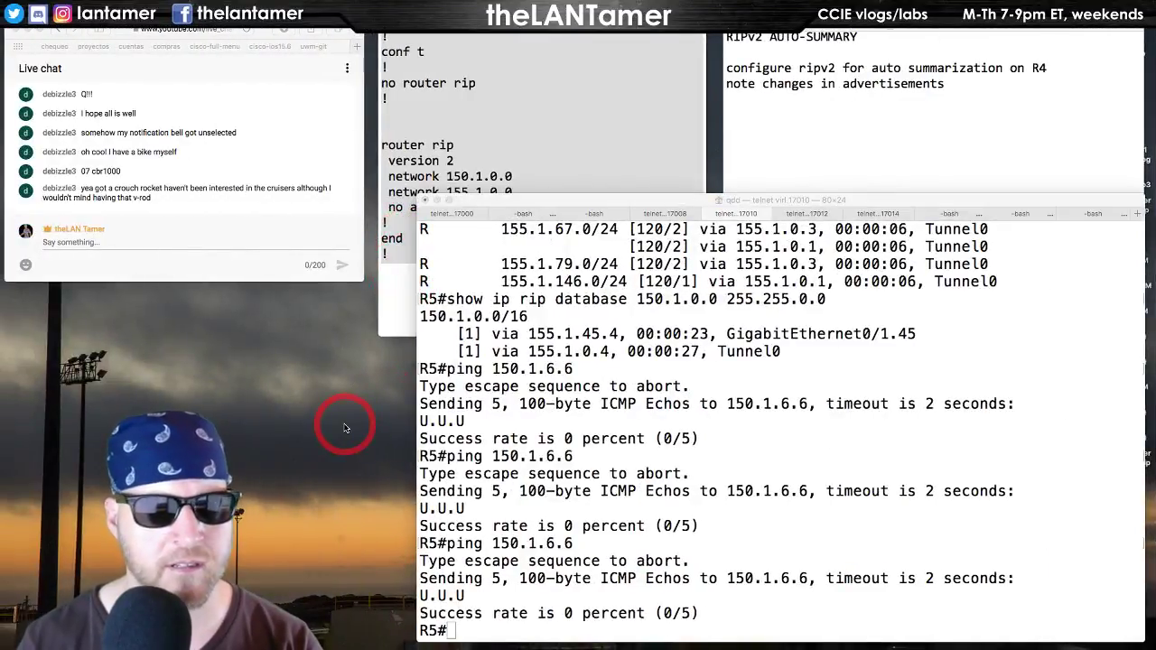
click(344, 428)
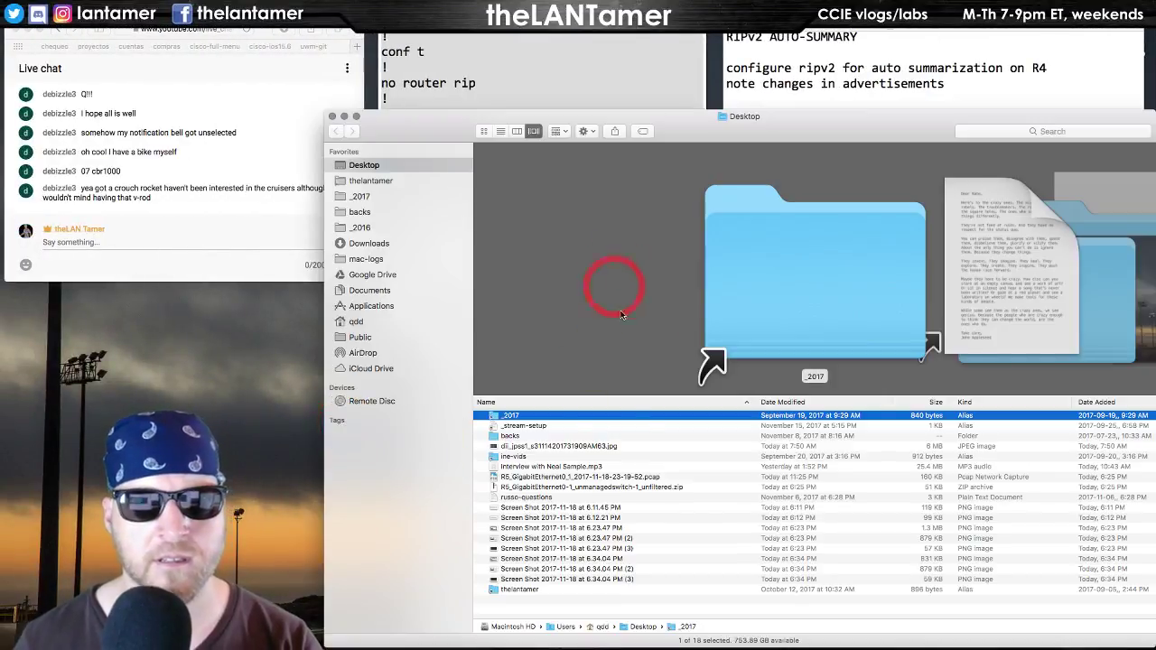
click(567, 477)
click(567, 477)
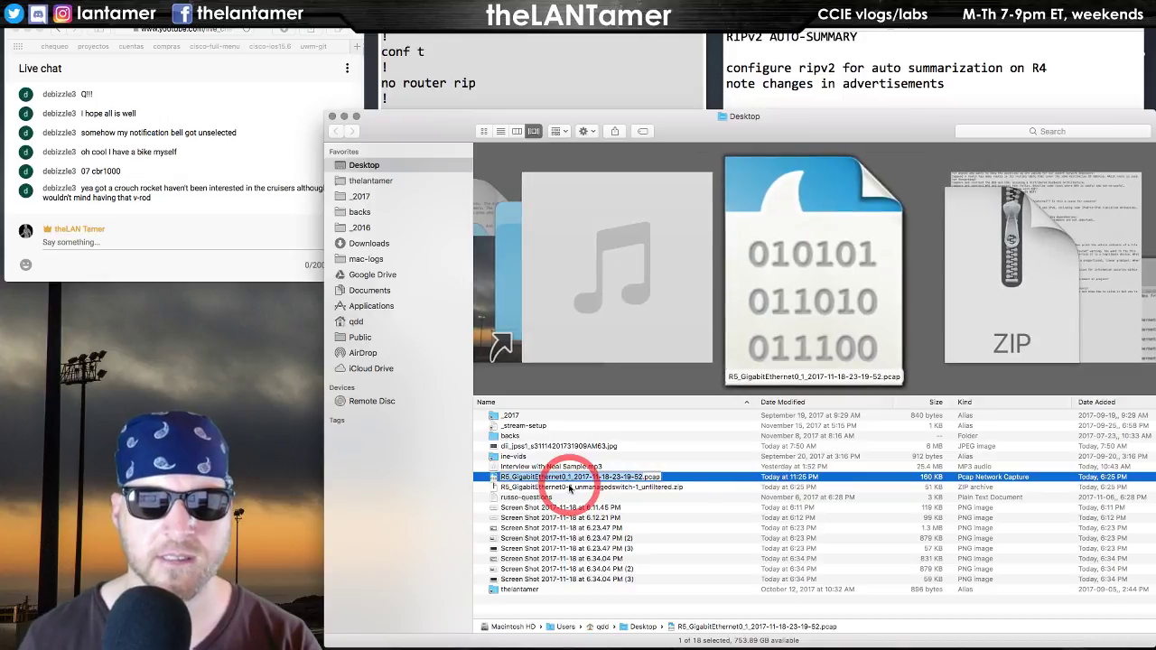
text(rip-auto)
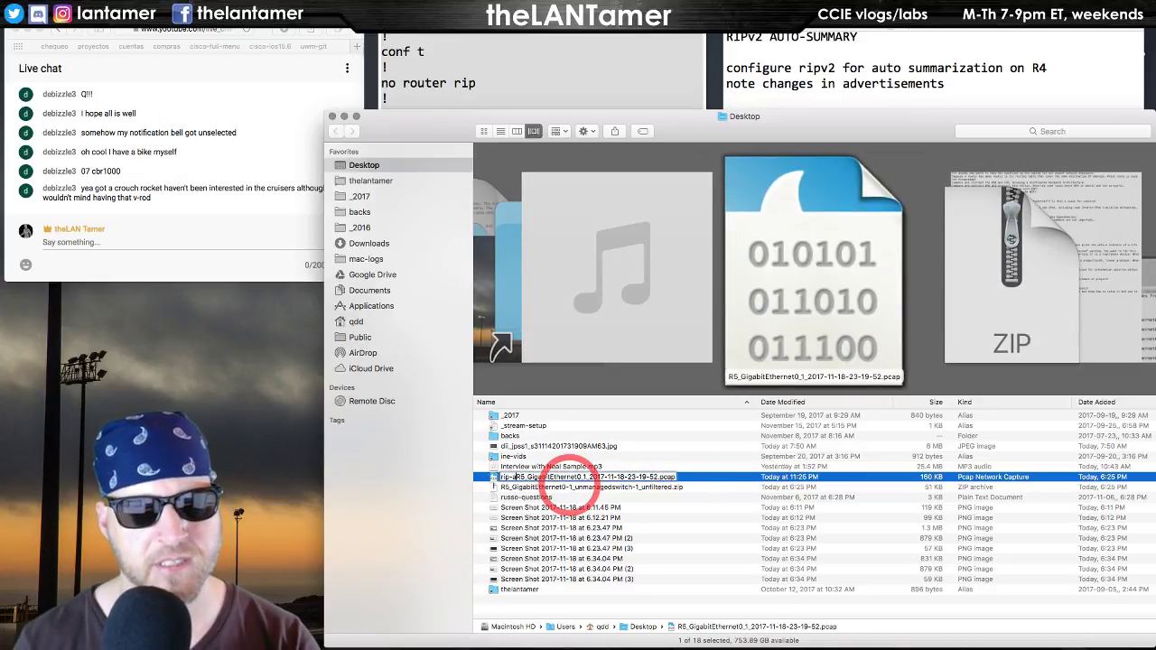
text(-summary-)
key(Return)
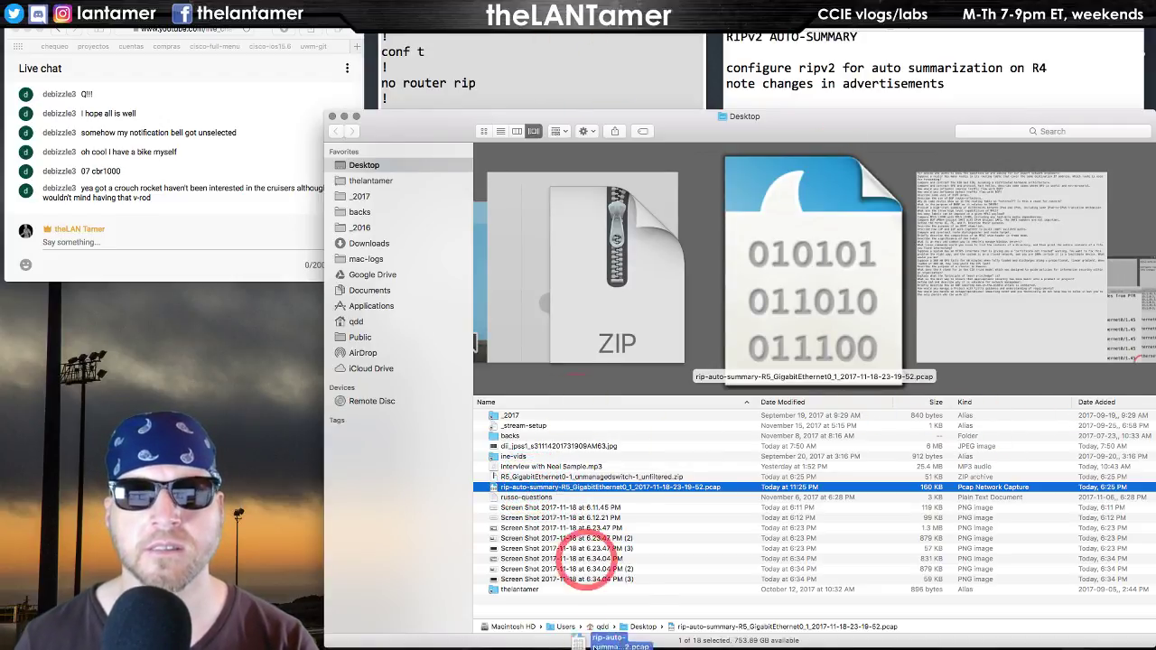
key(ctrl+Right)
key(ctrl+Right)
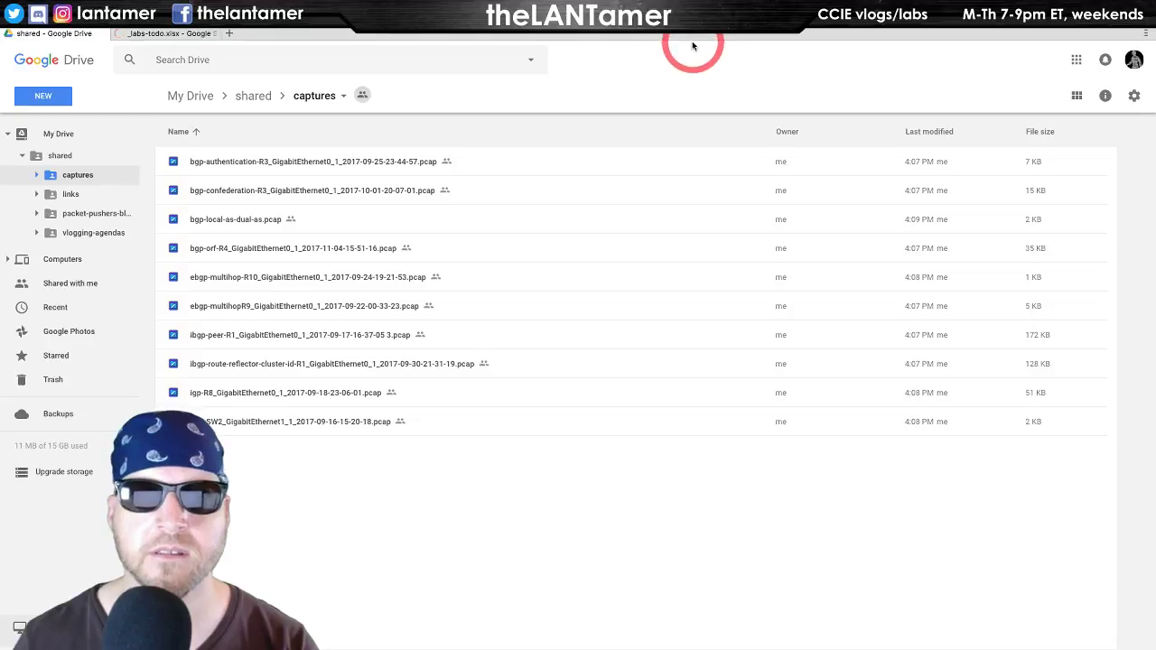
right_click(560, 570)
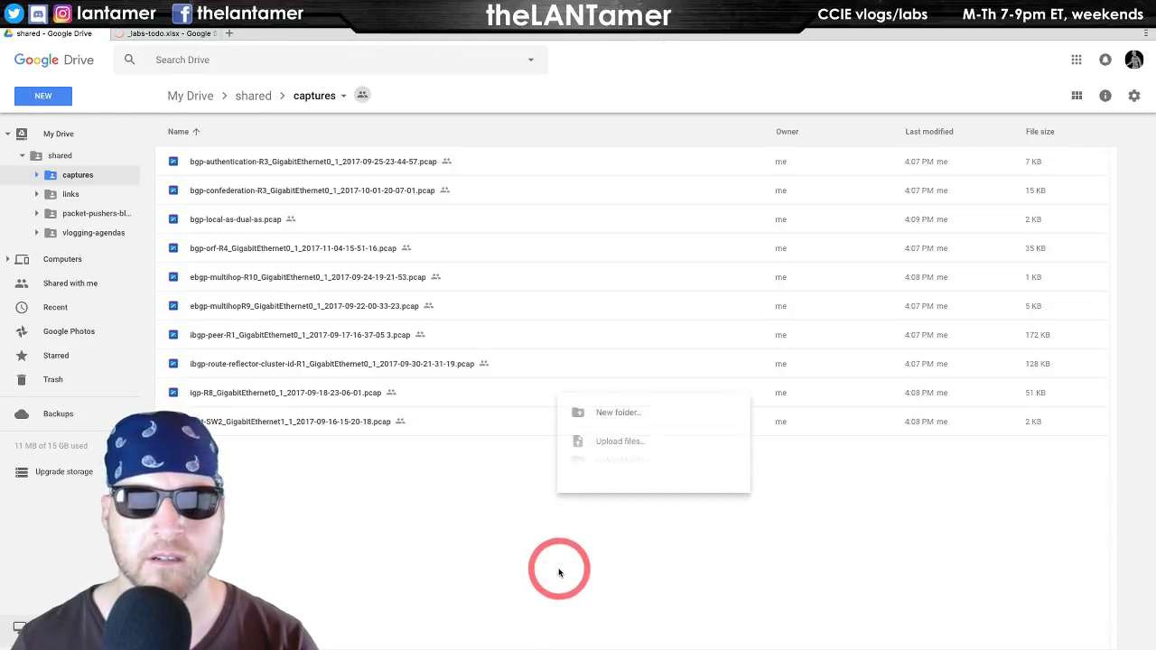
click(660, 444)
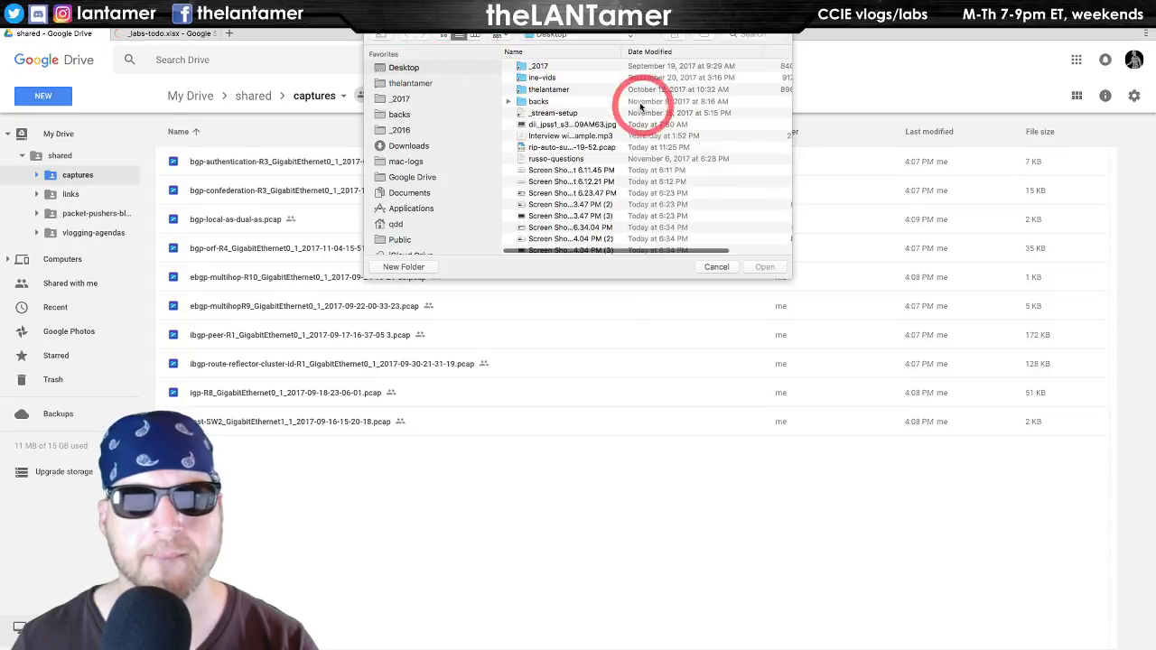
scroll(626, 57, down, 1)
drag(626, 57, 714, 65)
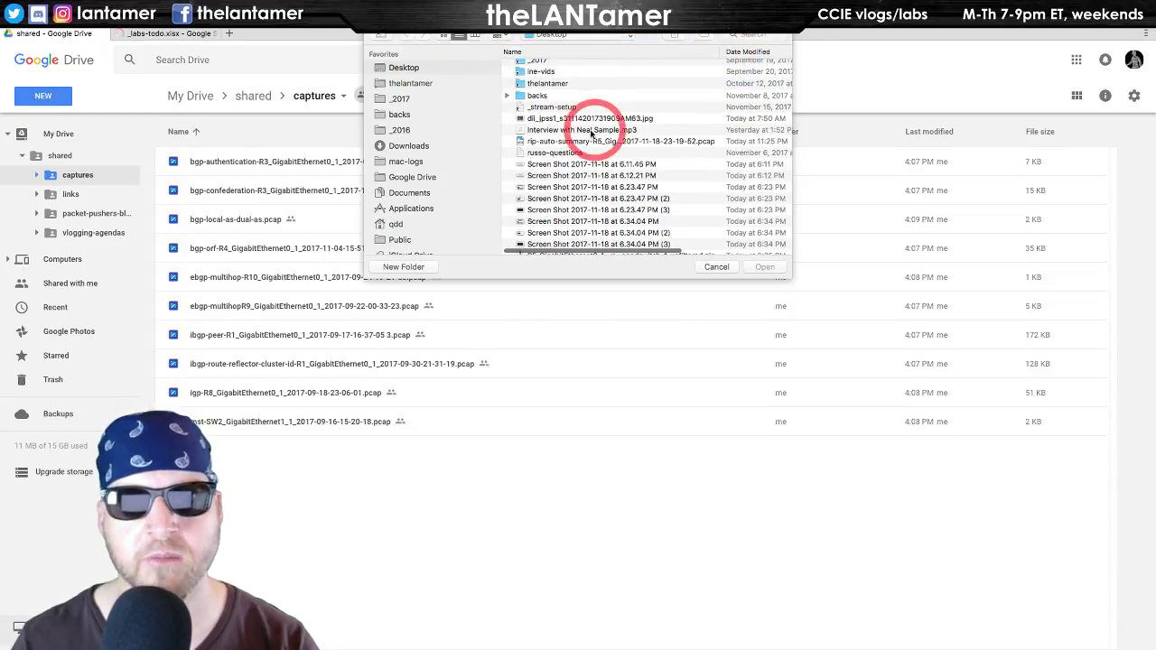
double_click(587, 141)
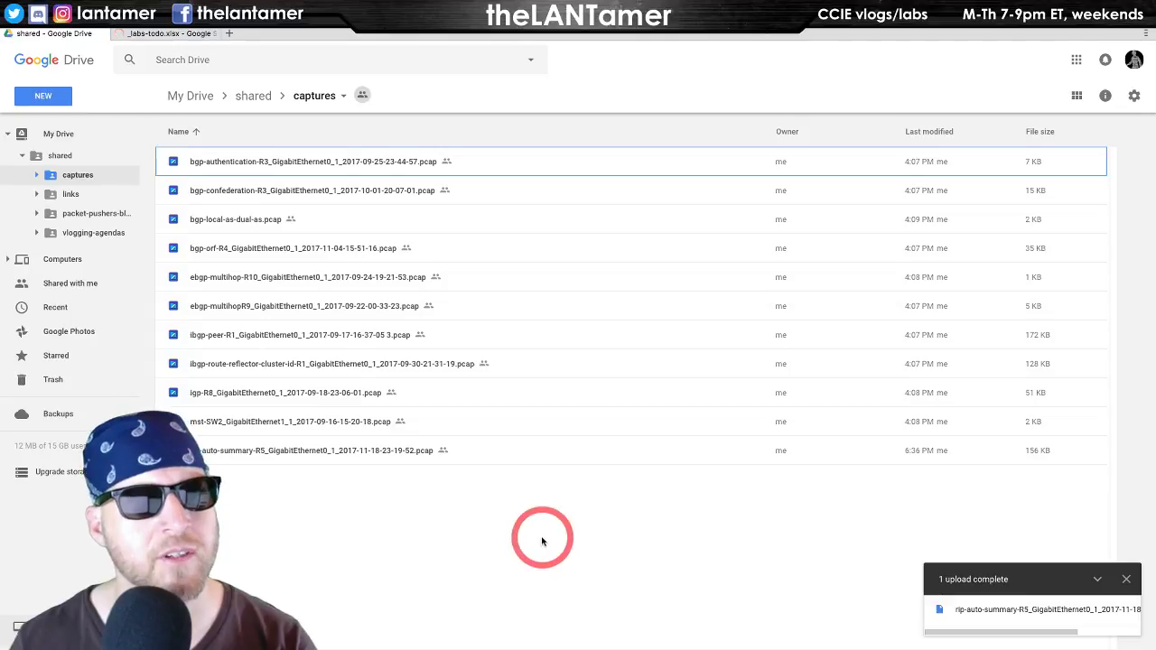
- Switch back to Finder's Desktop folder containing the renamed capture file
key(ctrl+Tab)
key(ctrl+Left)
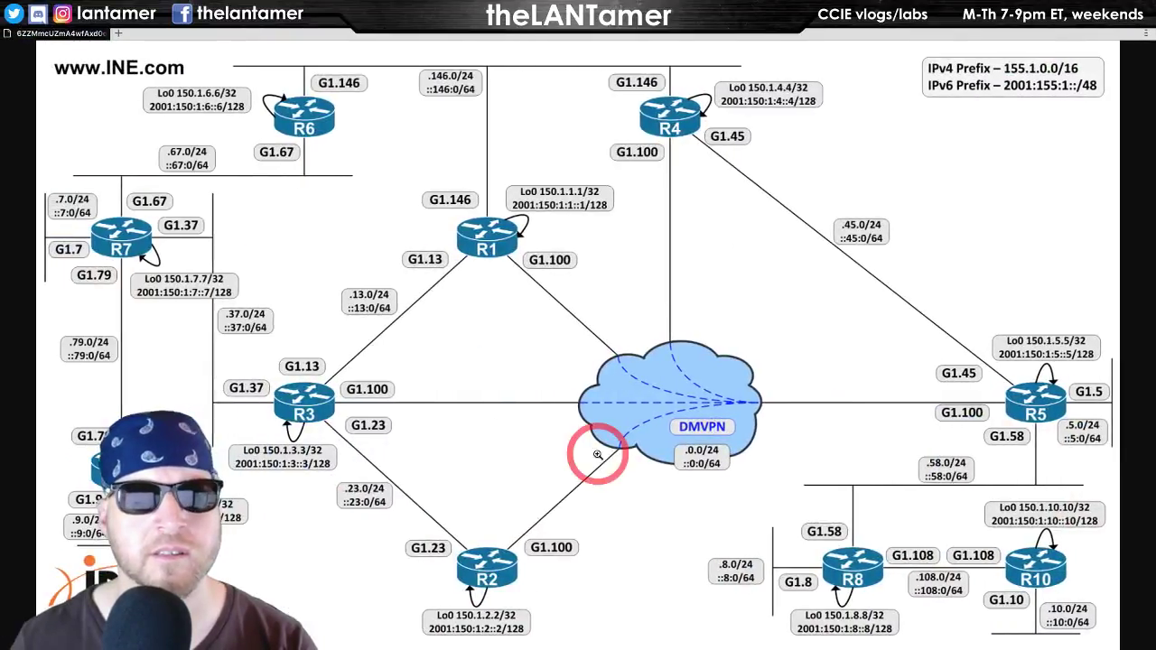
key(ctrl+Left)
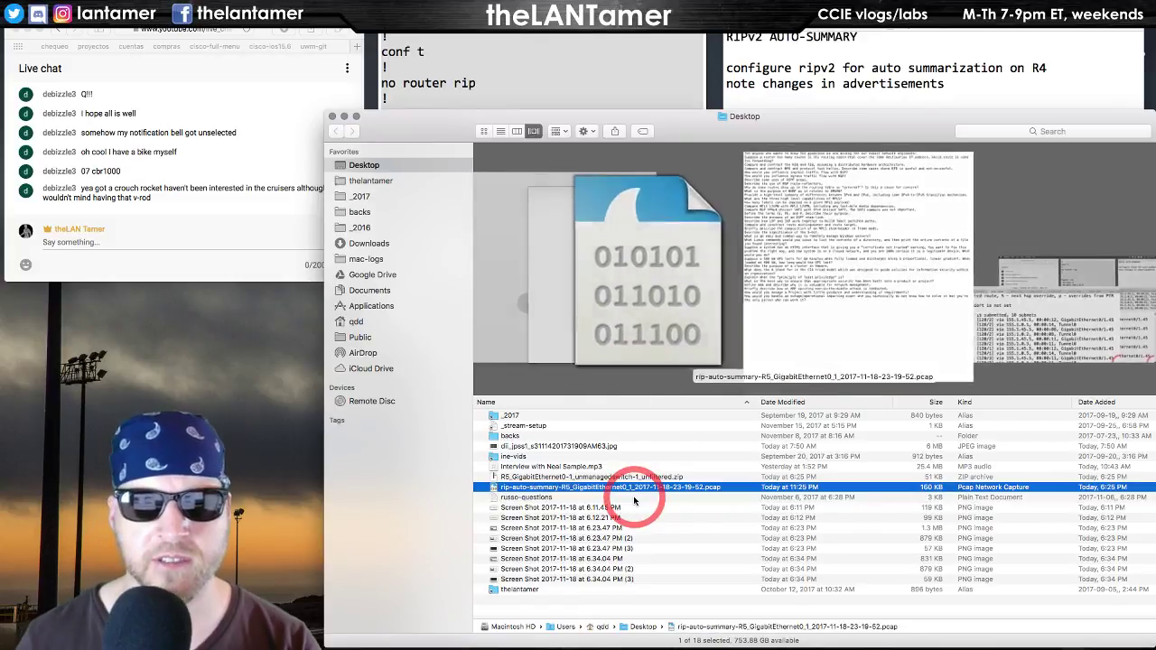
- Delete the renamed rip-auto-summary capture from the Desktop, and repeat the ping to 150.1.6.6 from R5
key(super+BackSpace)
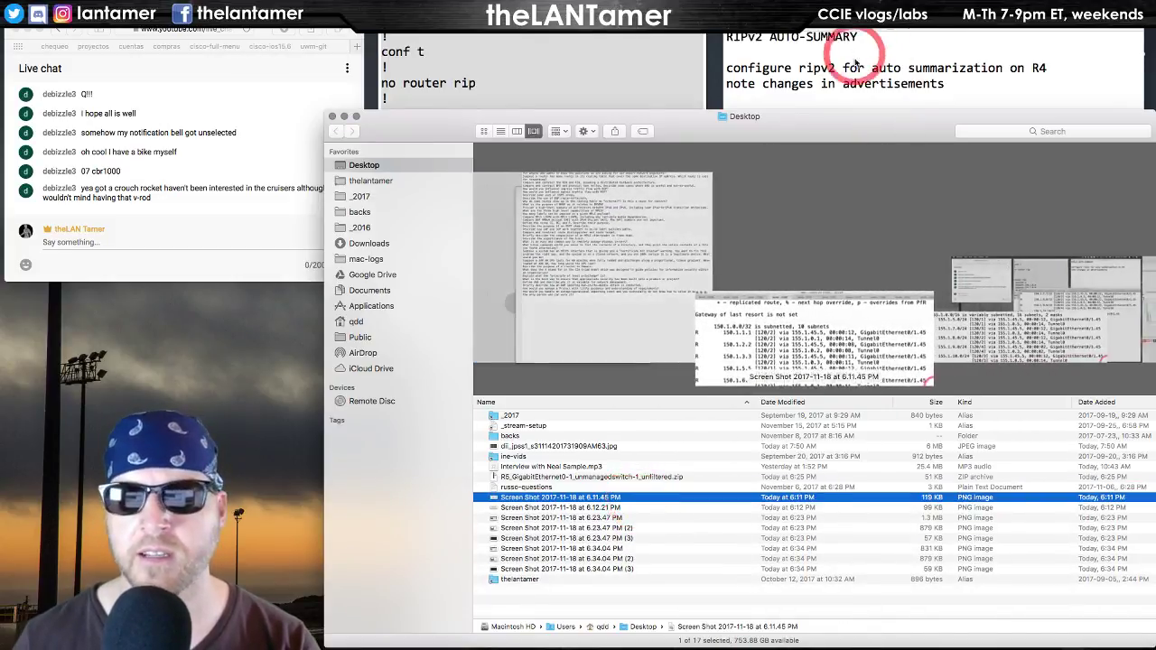
key(super+h)
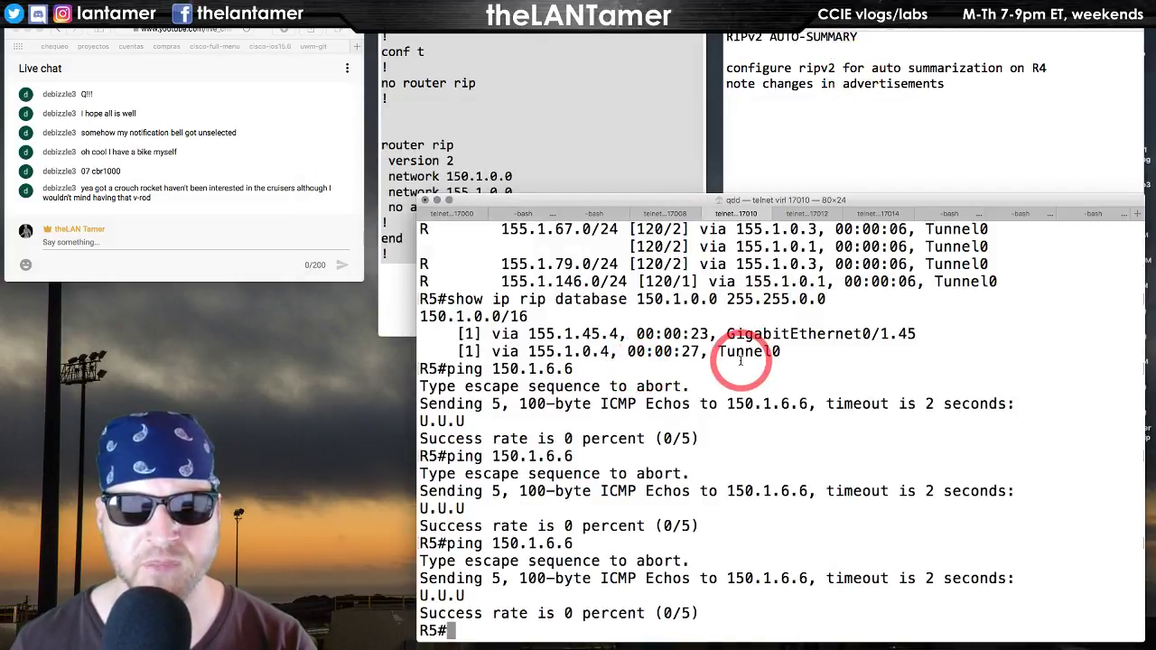
key(Up)
key(Return)
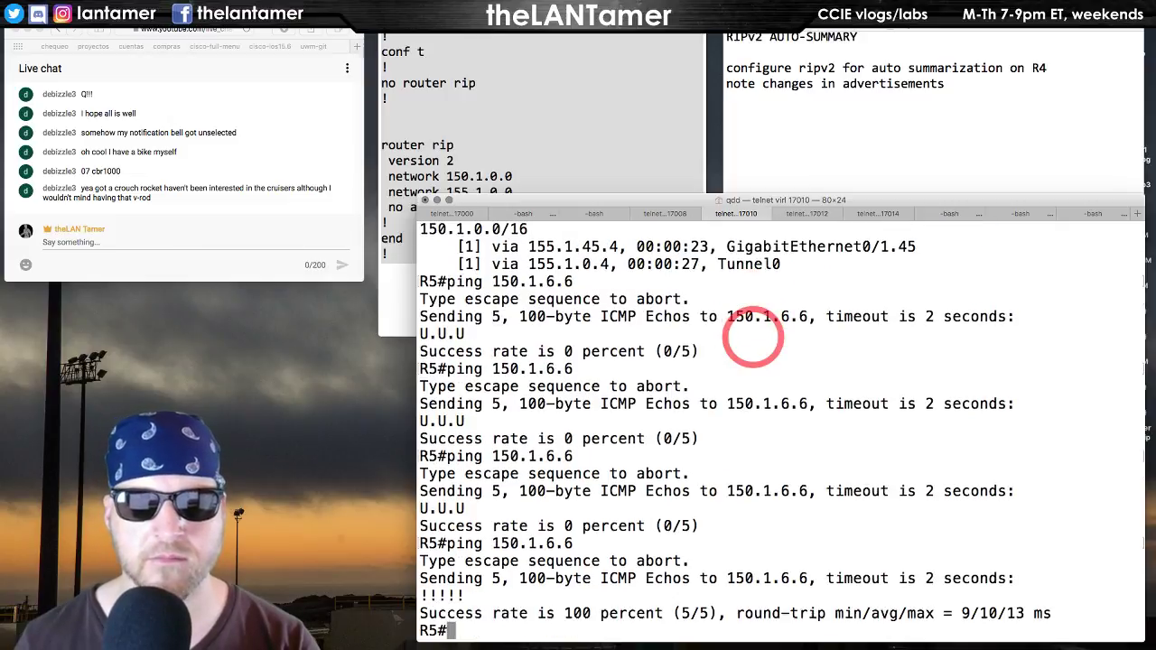
- Disable RIP auto-summarization on R4 with no auto-summary under router rip, and return to privileged mode
click(662, 213)
text(conf t)
key(Return)
text(route rip)
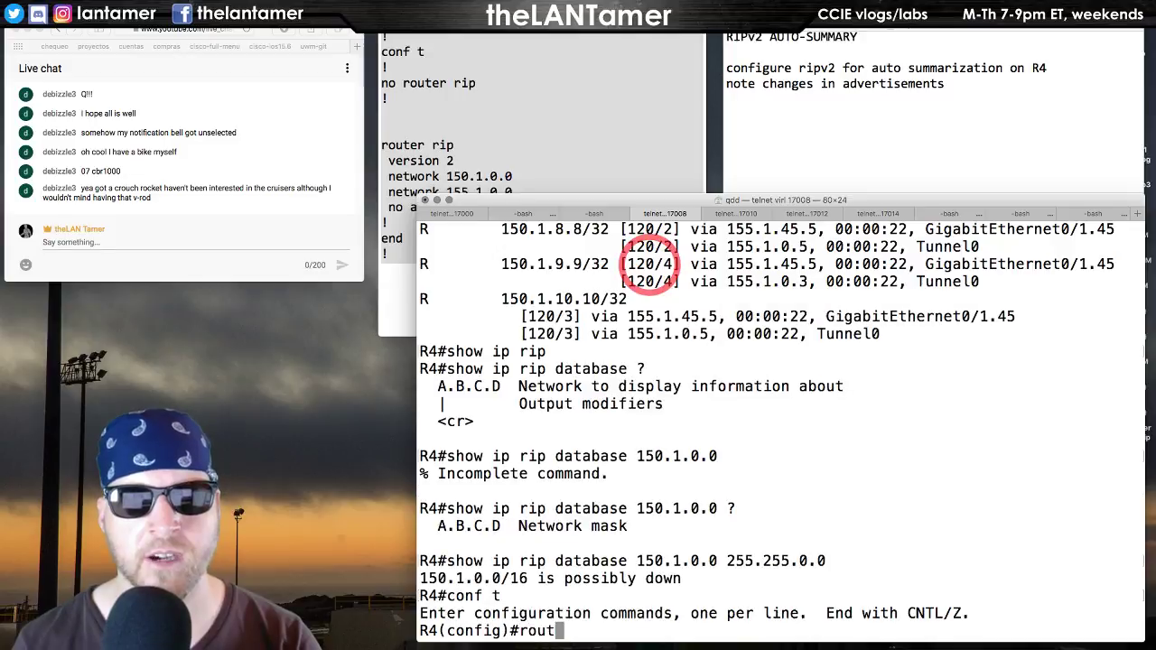
key(Return)
text(au)
key(BackSpace)
key(BackSpace)
text(router rip)
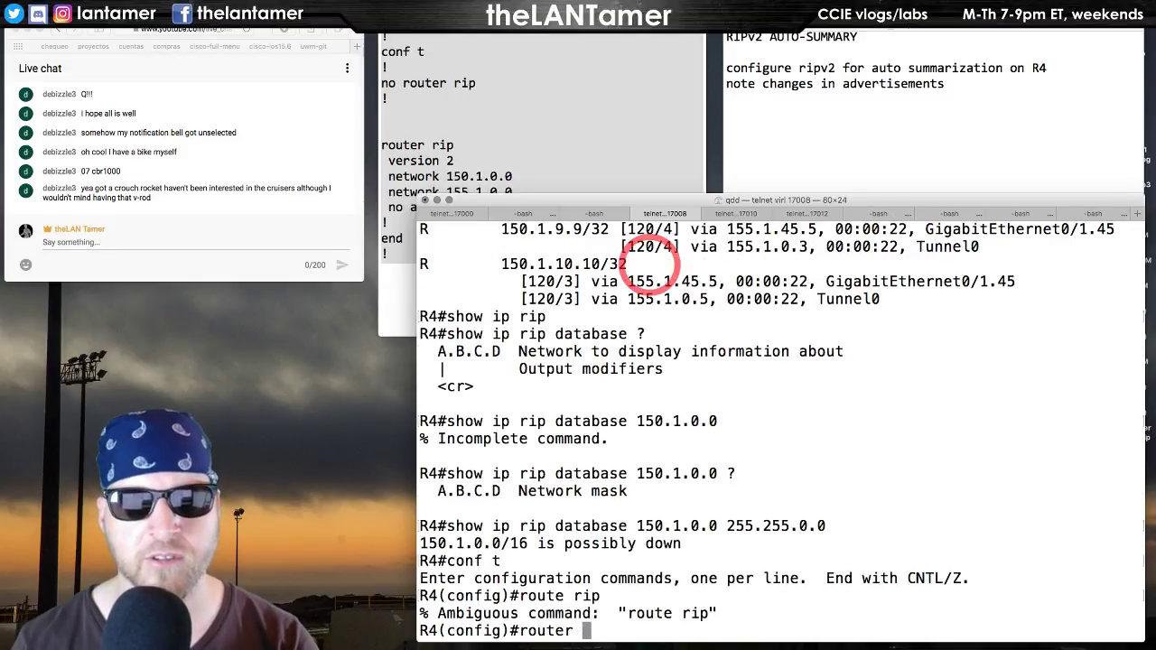
key(Return)
text(no auto-summary)
key(Tab)
key(Return)
text(end)
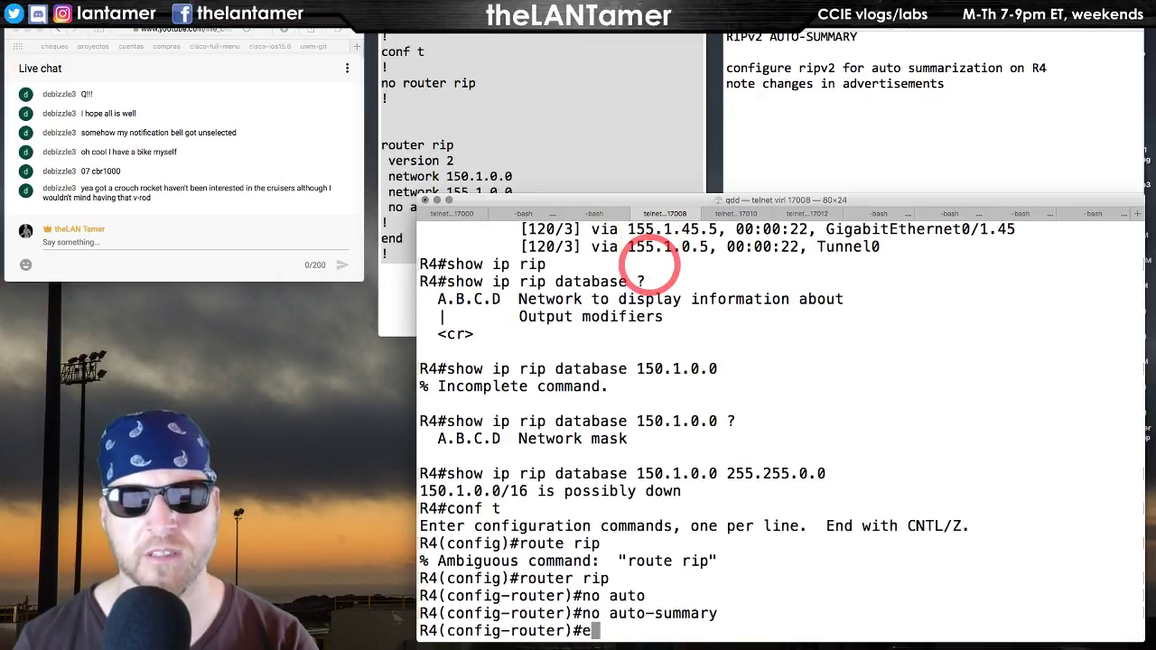
key(Return)
key(Return)
key(Return)
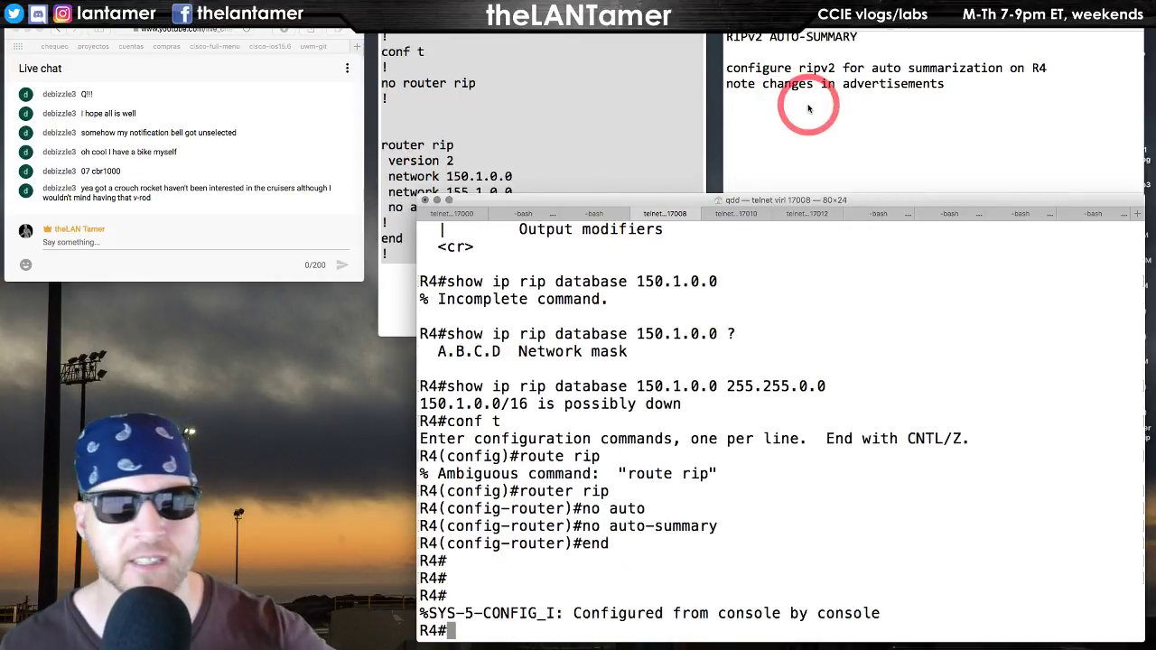
- Remove the R4 auto-summarization task lines below the RIPv2 AUTO-SUMMARY heading, and clear the RIP configuration text from the other note
click(808, 123)
key(shift+Up)
key(shift+Up)
key(shift+Up)
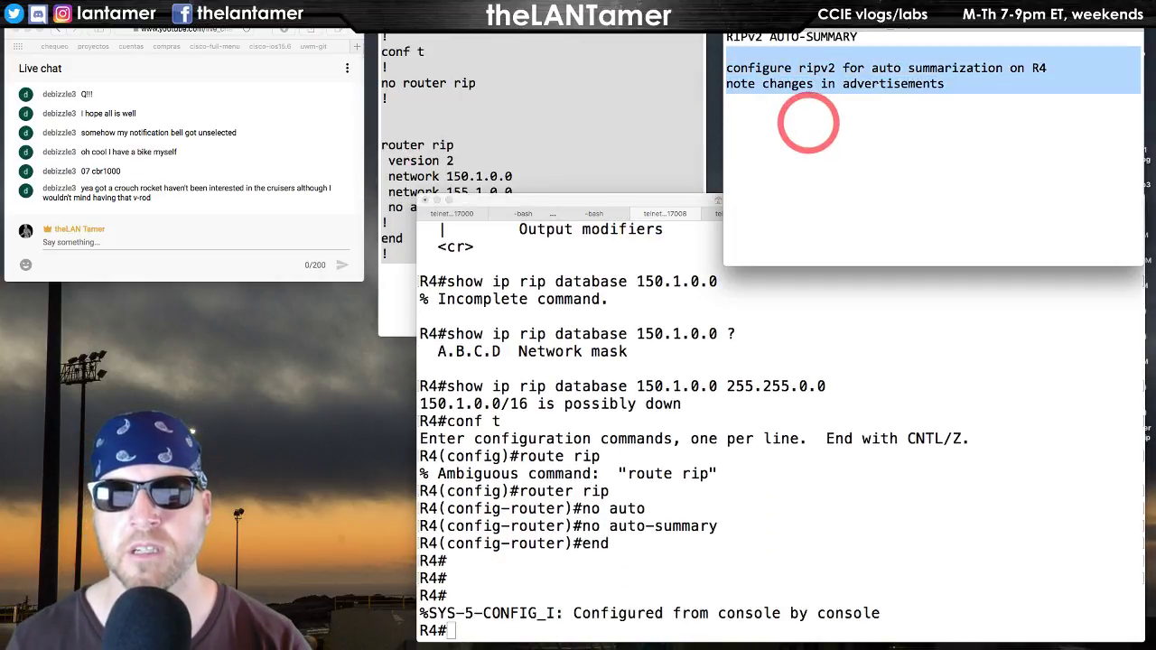
key(BackSpace)
click(531, 167)
key(super+a)
key(BackSpace)
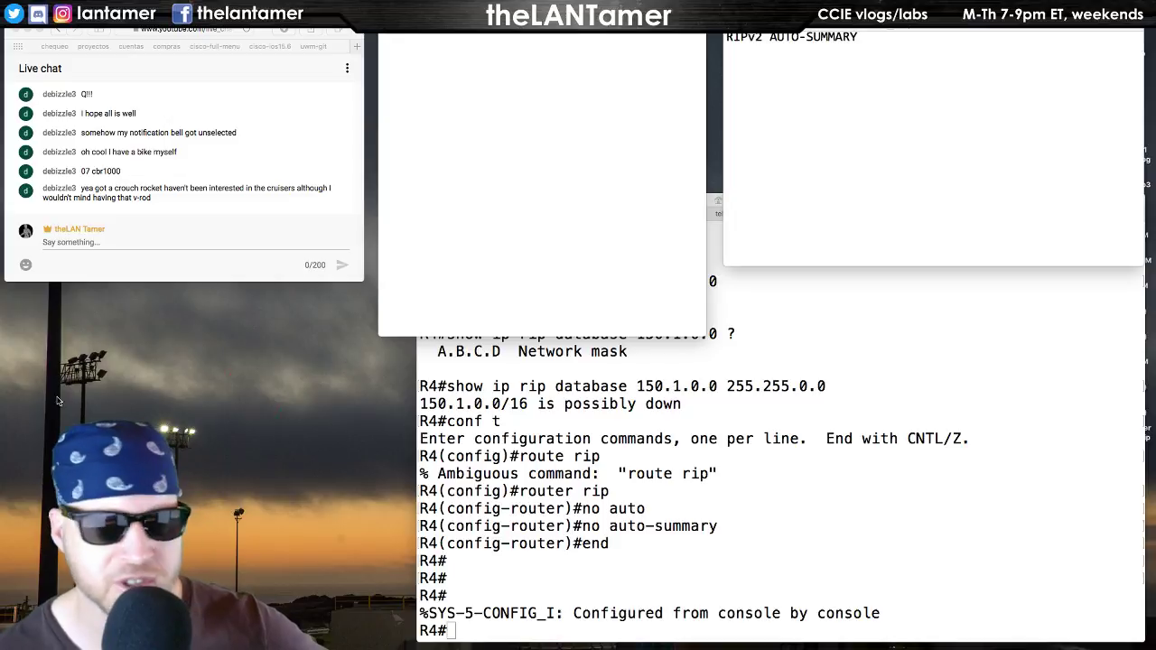
- Replace the task note's heading with "RIPv2 manual summarization" and start an R5 section with a bullet
click(956, 148)
key(ctrl+a)
text(RIPv2 manual summarization)
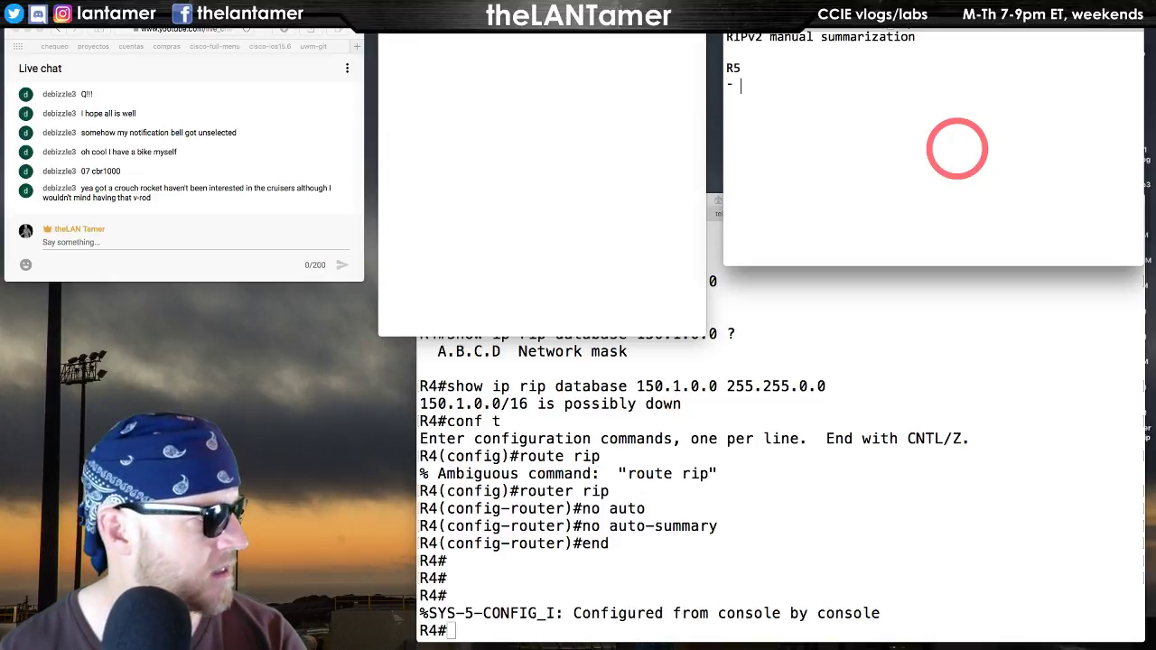
- Write the first R5 task: "generate summary route for l0 prefixes of R1 to R7" and "send update only to R8"
text(gen)
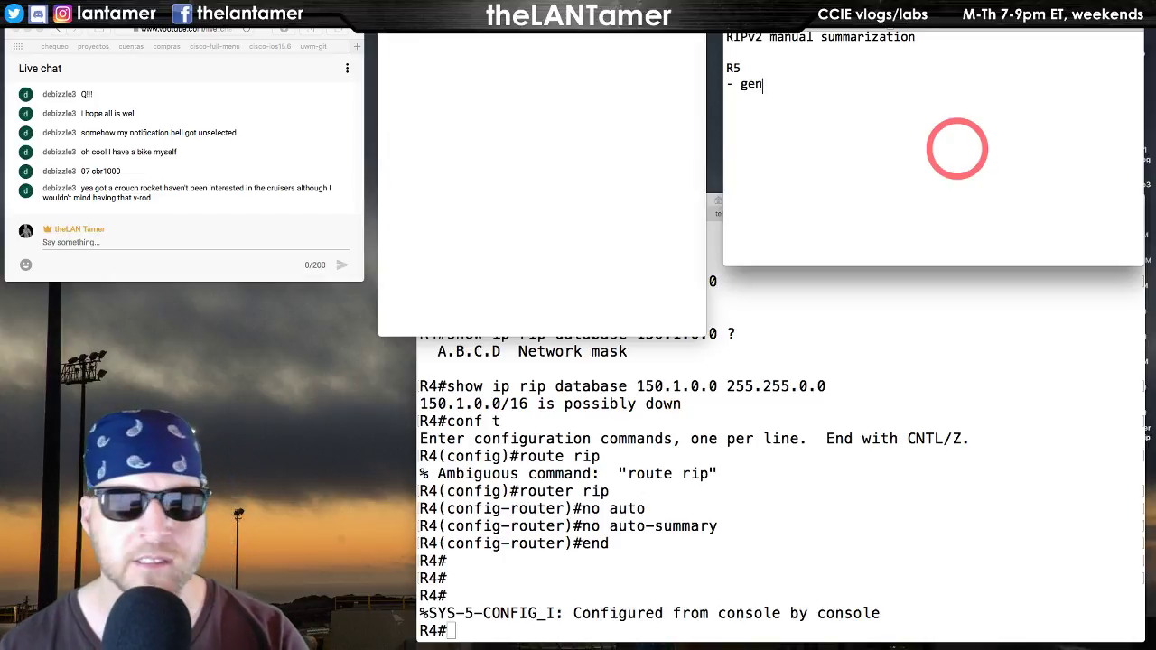
text(erate summary route for)
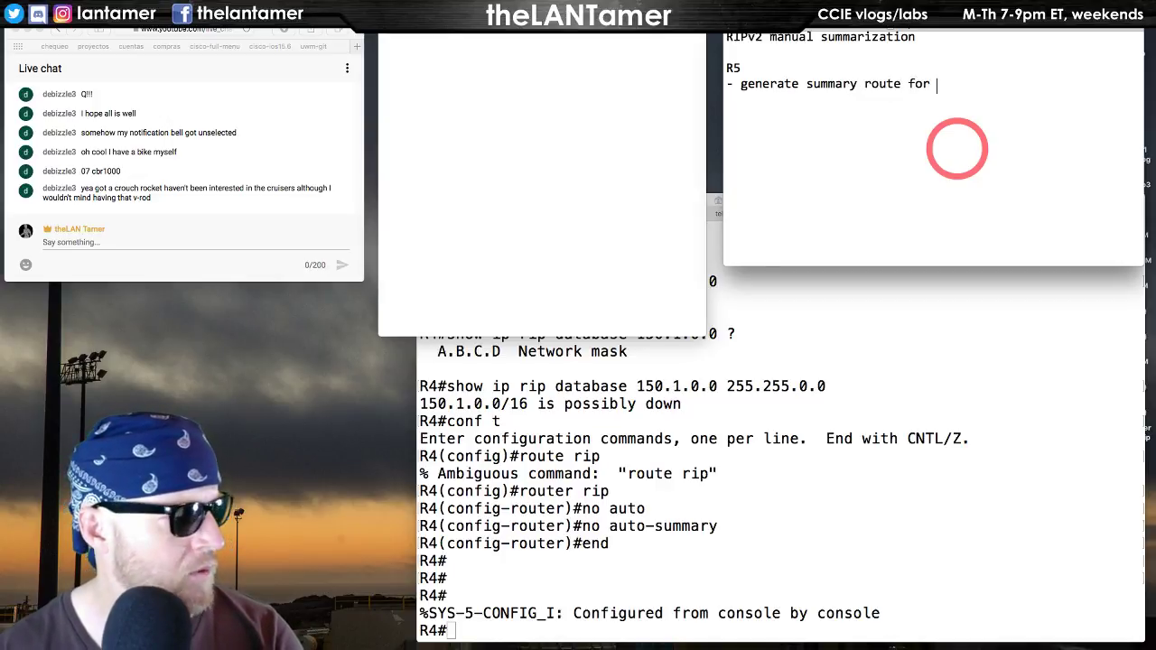
text(10 prefixes of)
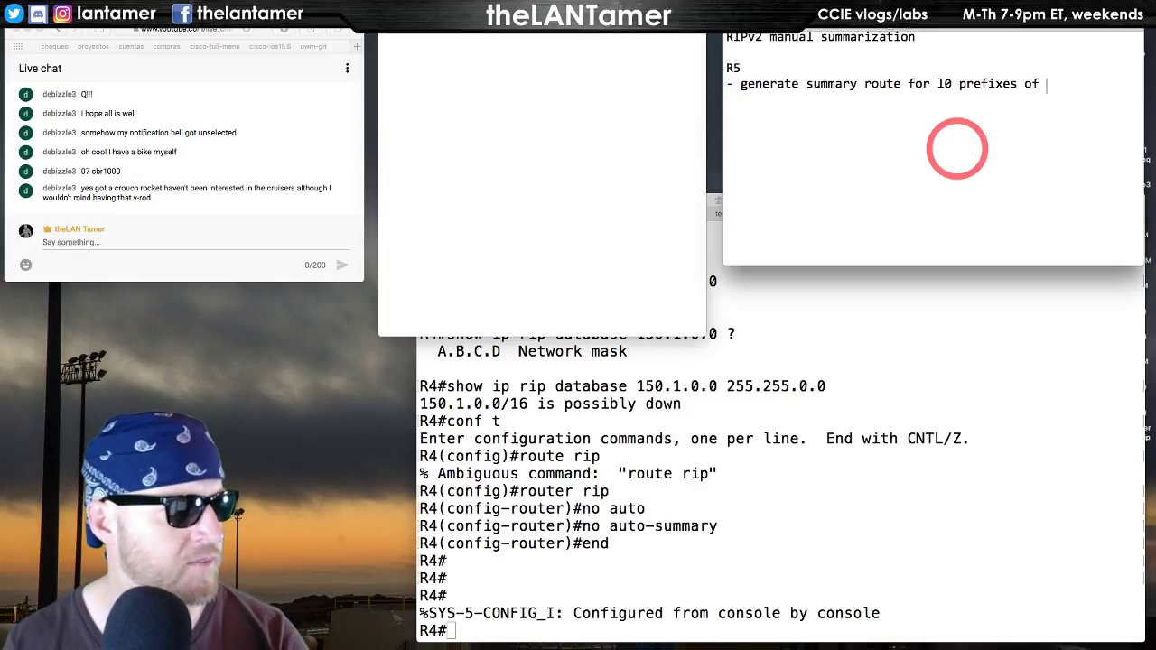
key(BackSpace)
key(BackSpace)
text(r7)
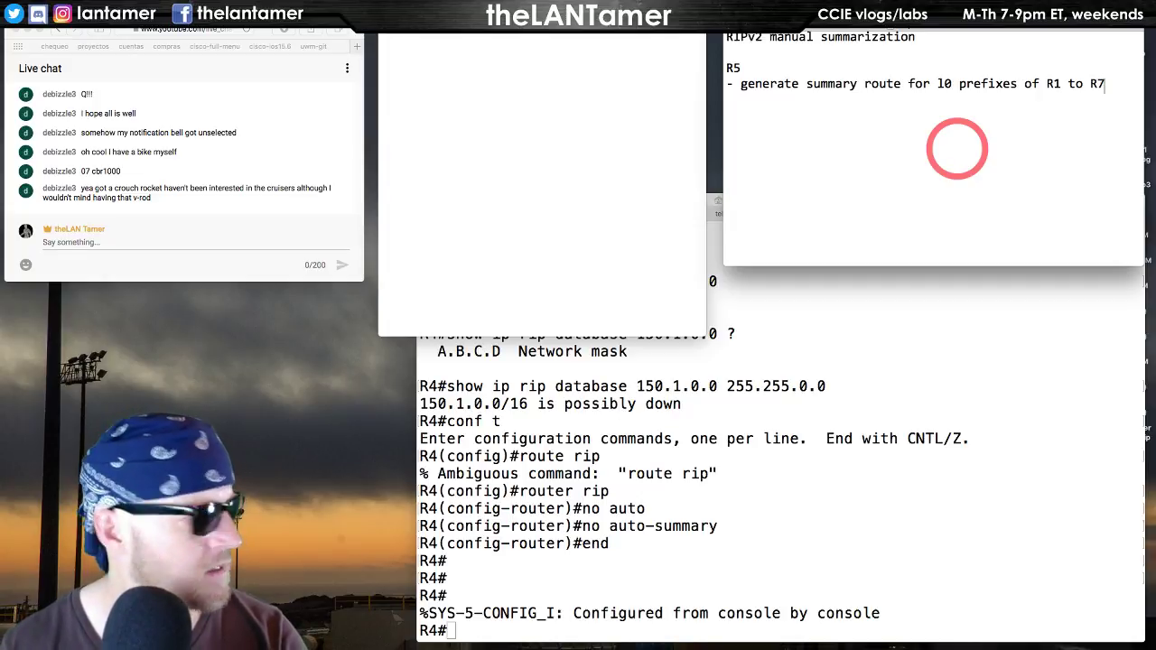
text(sne)
text(nd update only to R8)
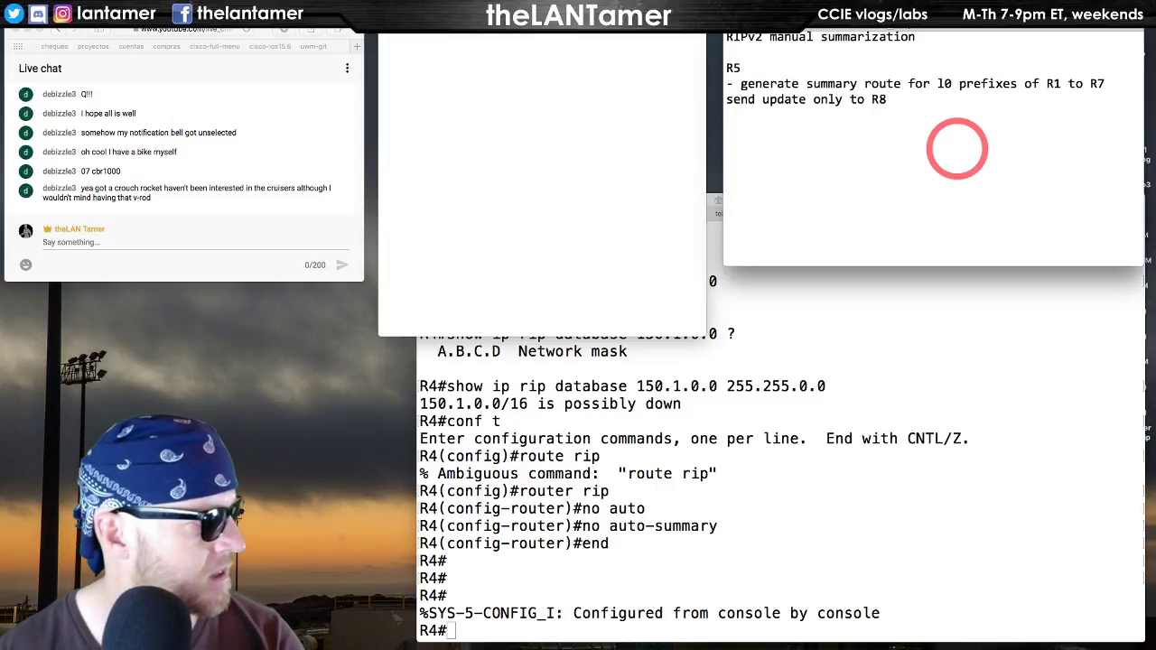
- Add the task "- ensure summary does not overlap with any ipv4 prefix that R5 does not have a longer prefix for"
text(- ensure summary do)
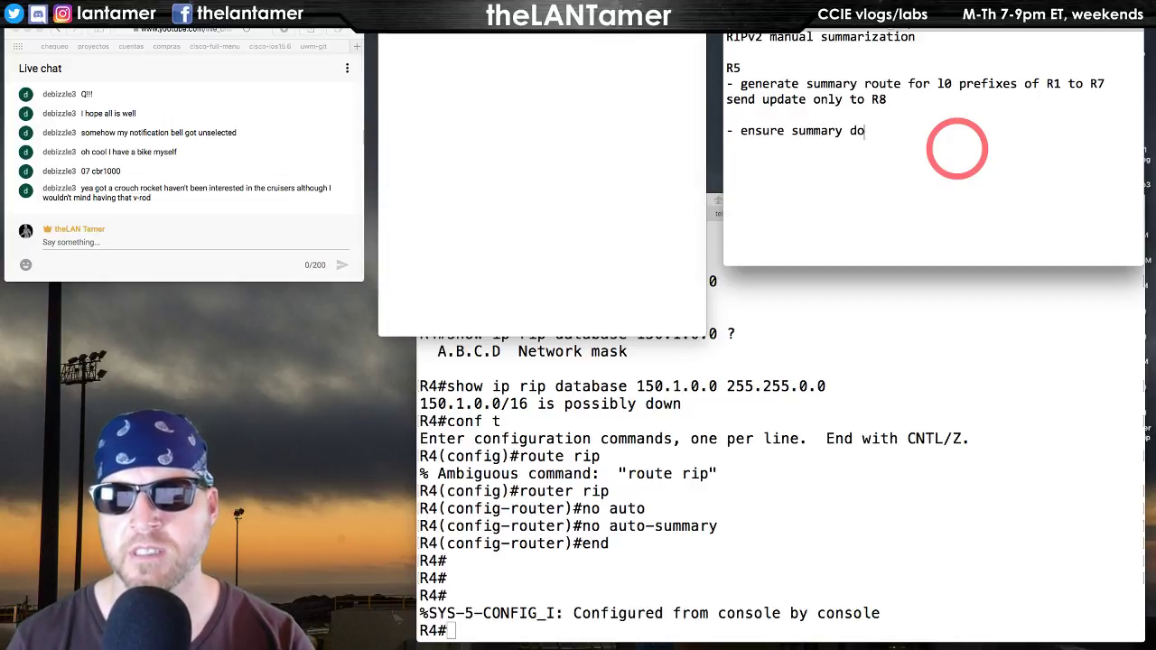
text(es not overlap with any i)
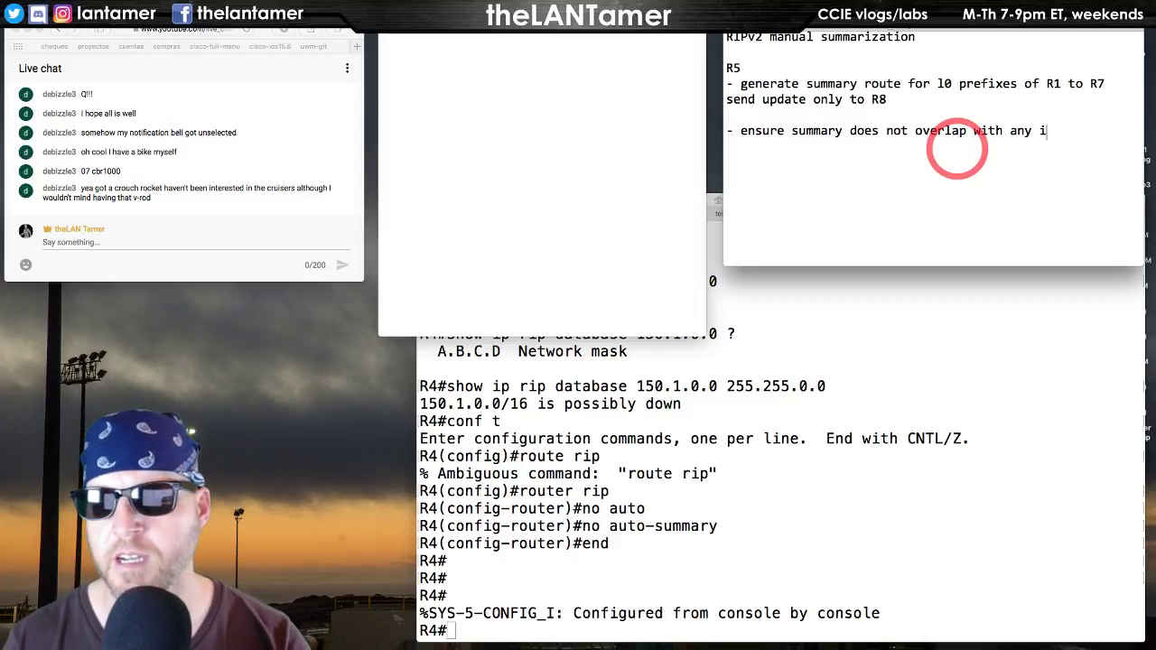
text(that R5)
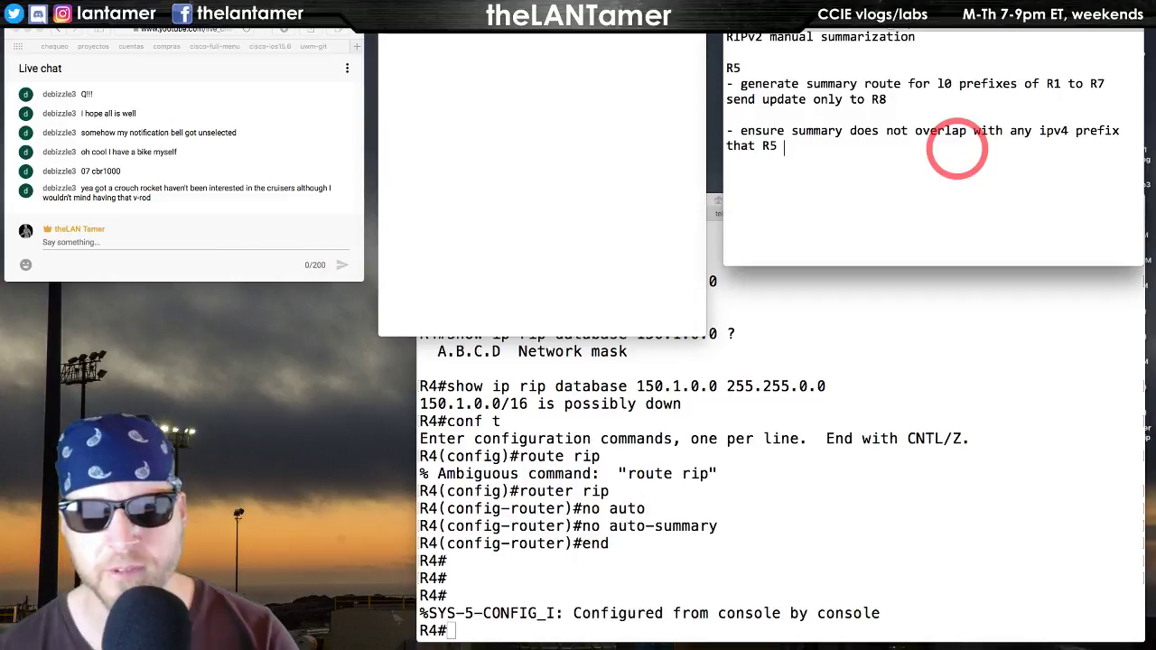
text(does )
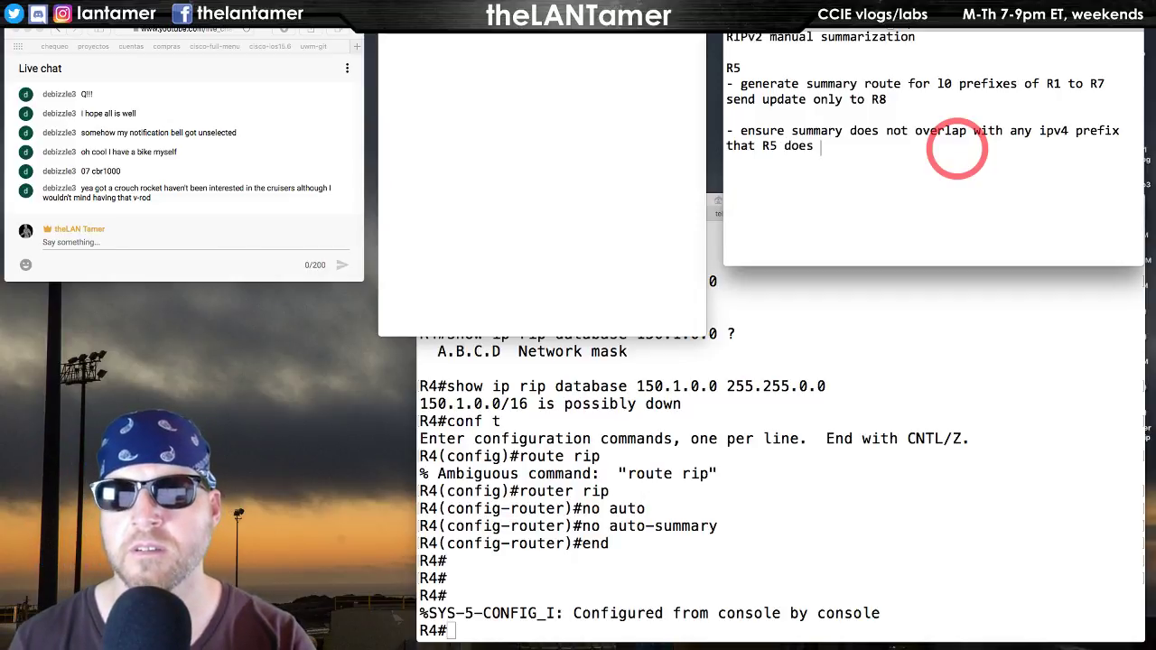
text(not have a longer prefix for)
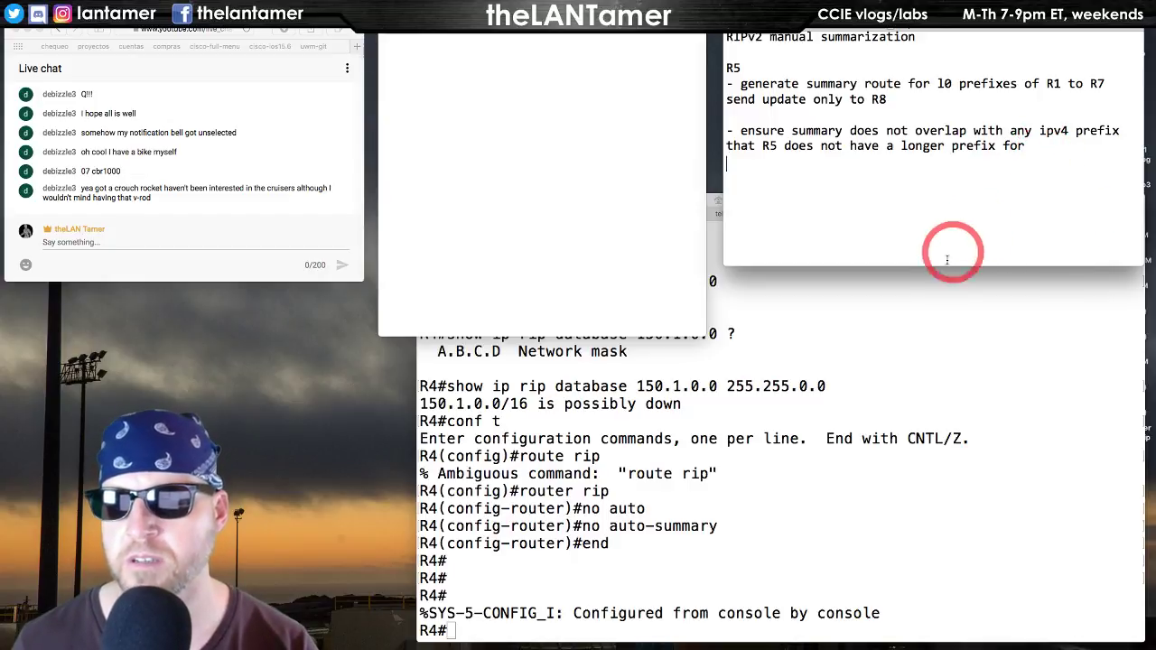
- Display the RIP routing table on R5 with show ip route rip
click(909, 445)
click(736, 213)
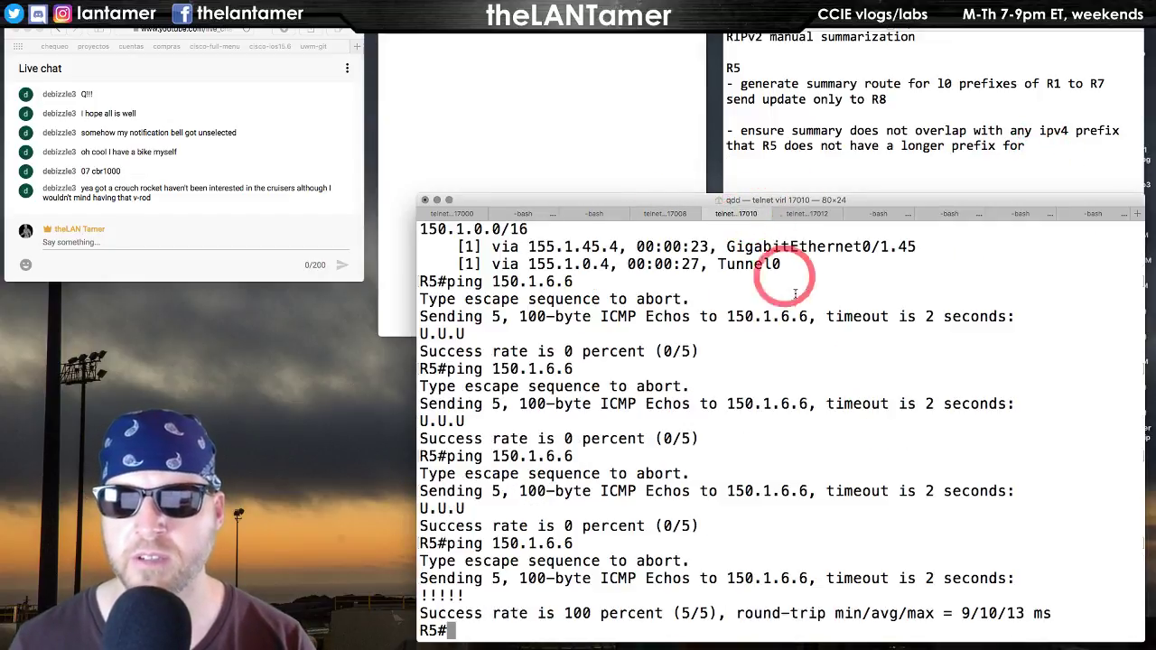
key(Return)
key(Return)
key(Return)
key(Return)
key(Return)
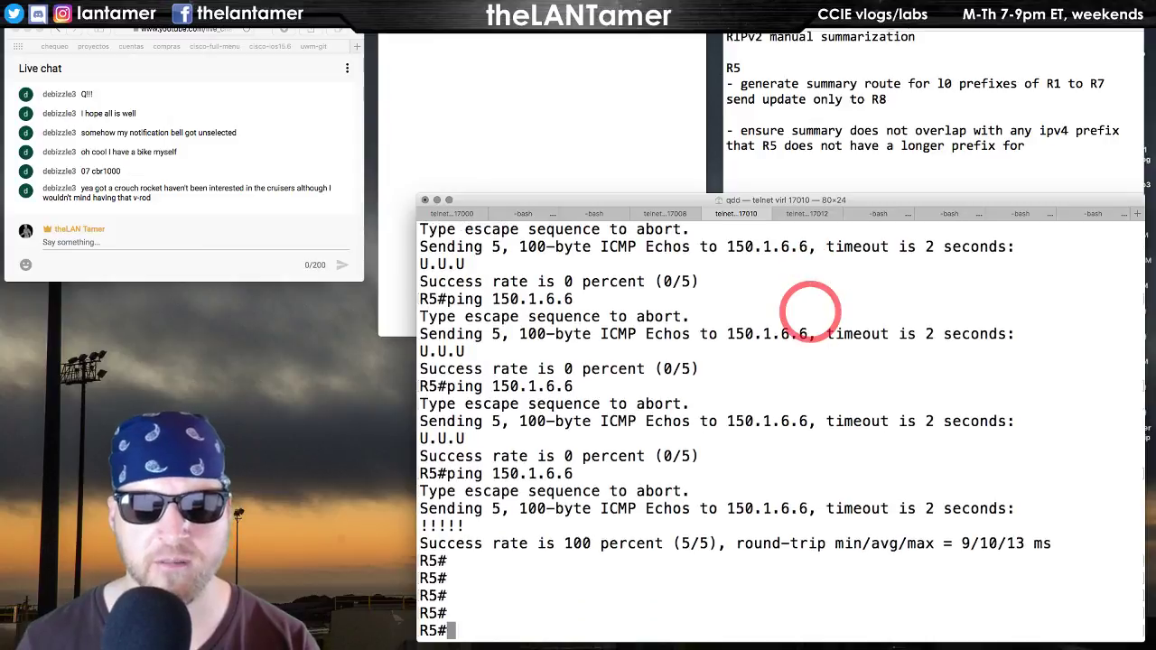
text(show ip route rip)
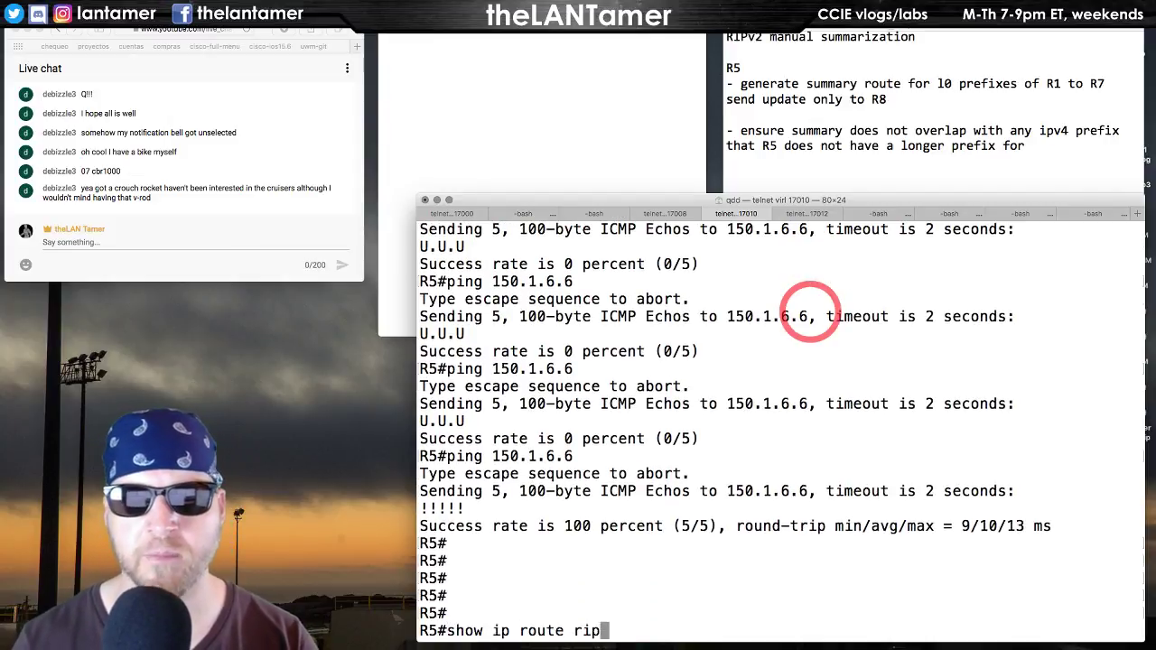
key(Return)
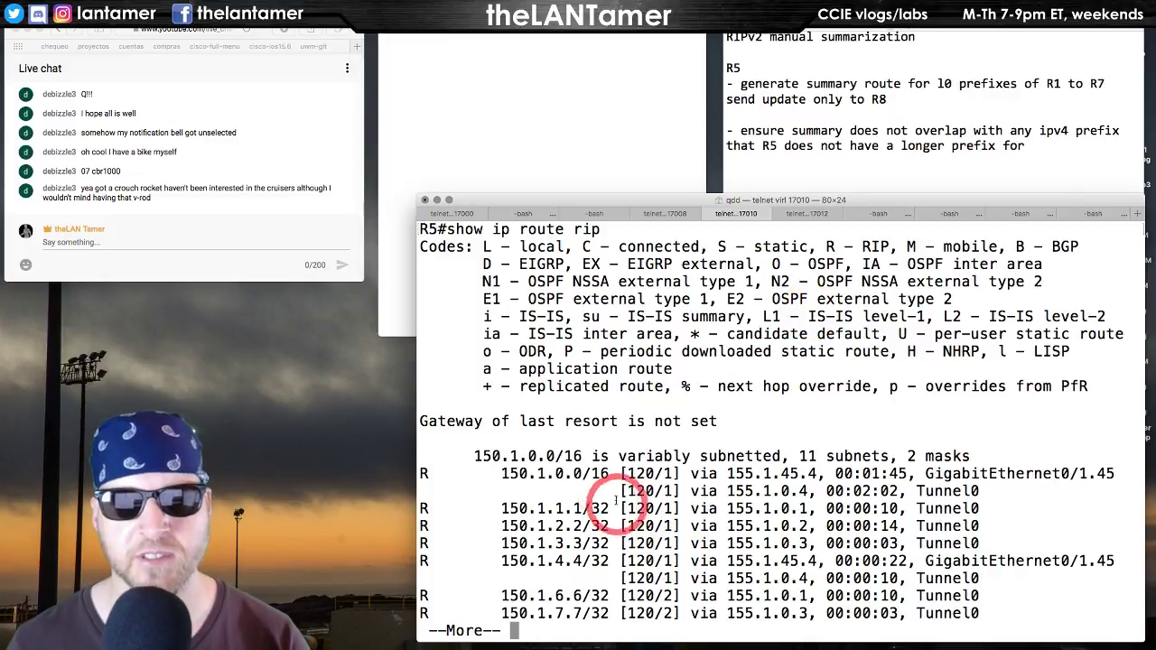
- Page through the rest of R5's RIP routes and review the 150.1.0.0/16 loopback prefixes
click(972, 163)
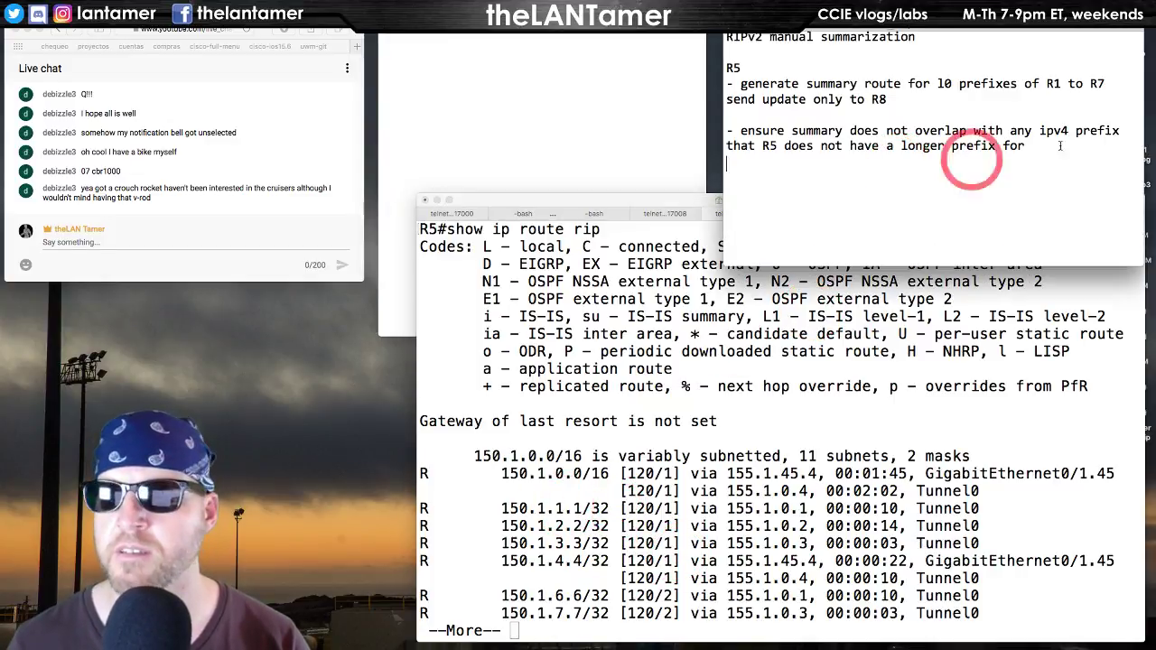
click(643, 479)
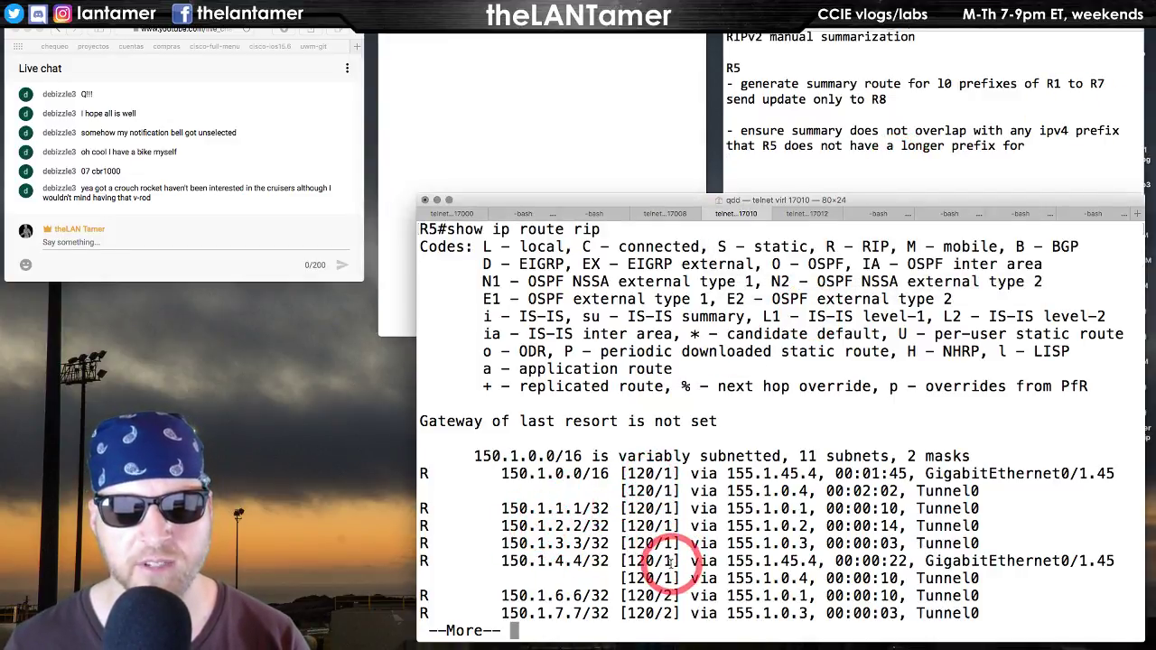
key(space)
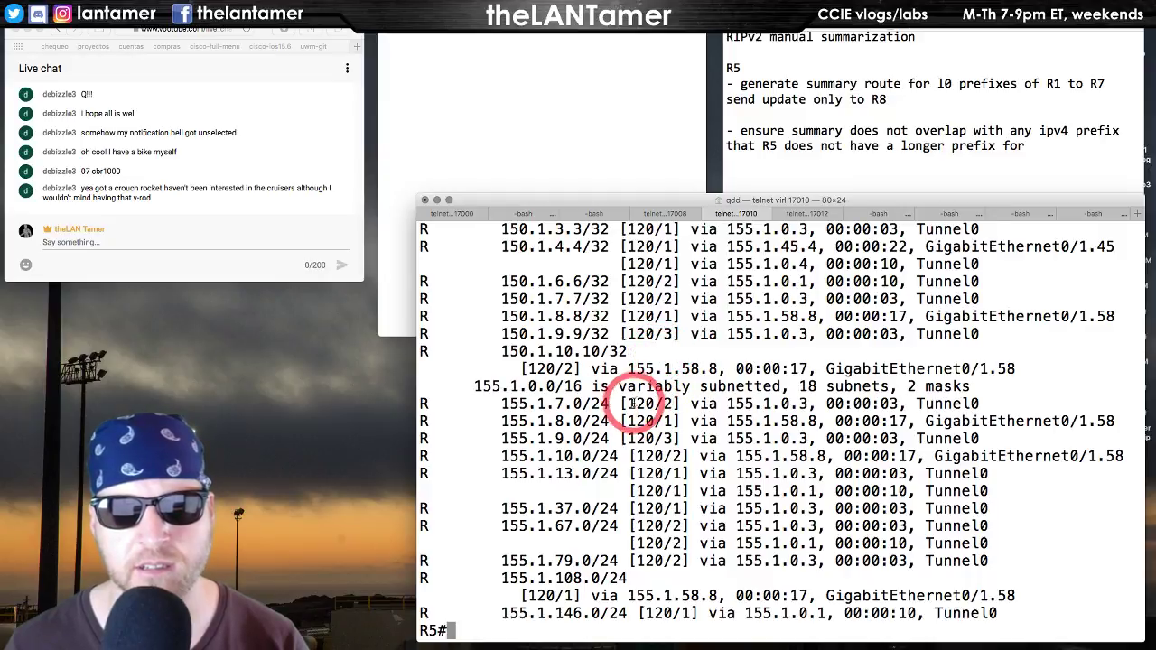
scroll(675, 386, up, 3)
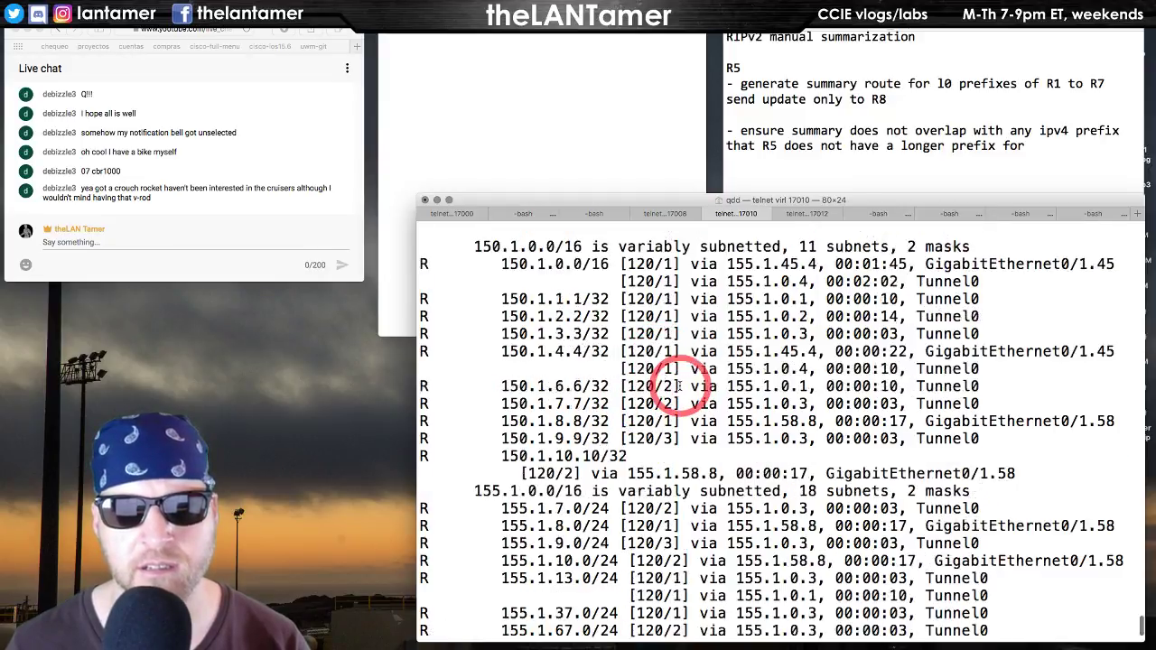
- Write a row of eight binary zeros below the R5 tasks and start a second row of zeros
click(848, 166)
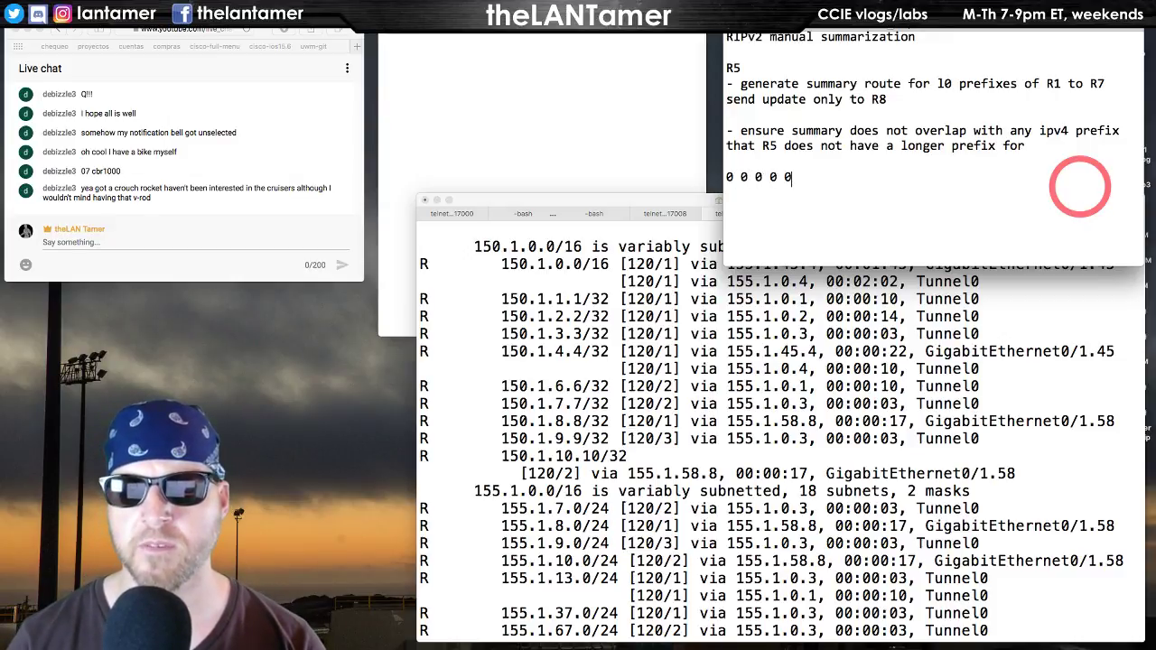
key(Return)
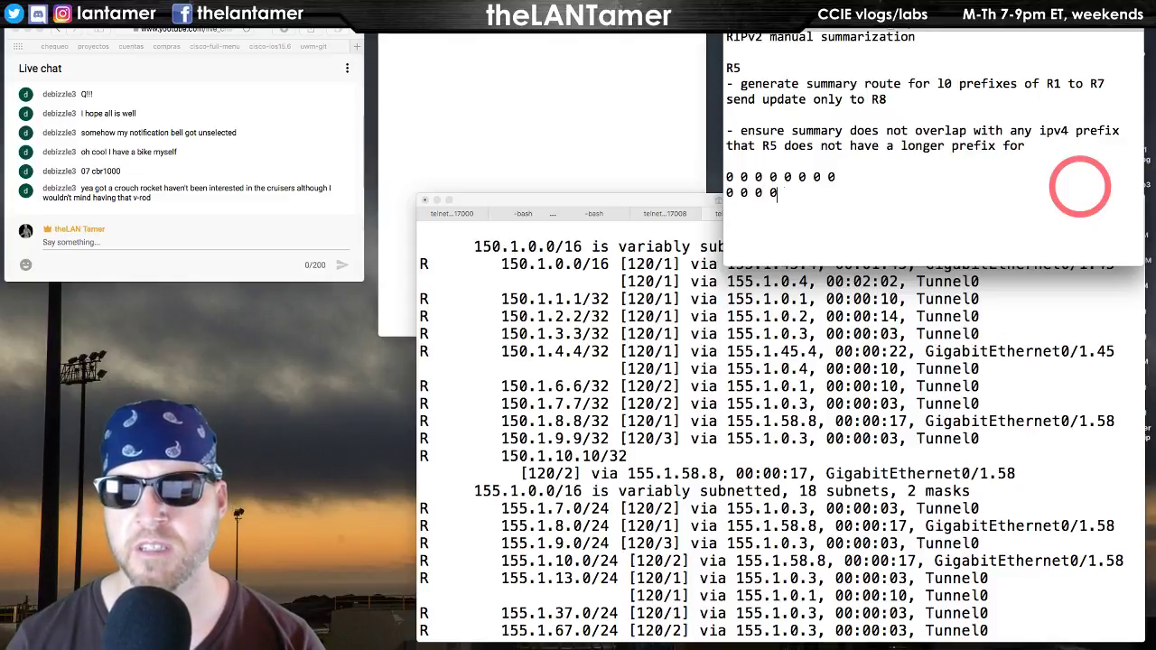
- Complete the second binary row as 0 0 0 0 1 0 0 0 and note the summary 150.1.0.0 255.255.240.0 below it
text(0 0 0 0 1 0 0 0)
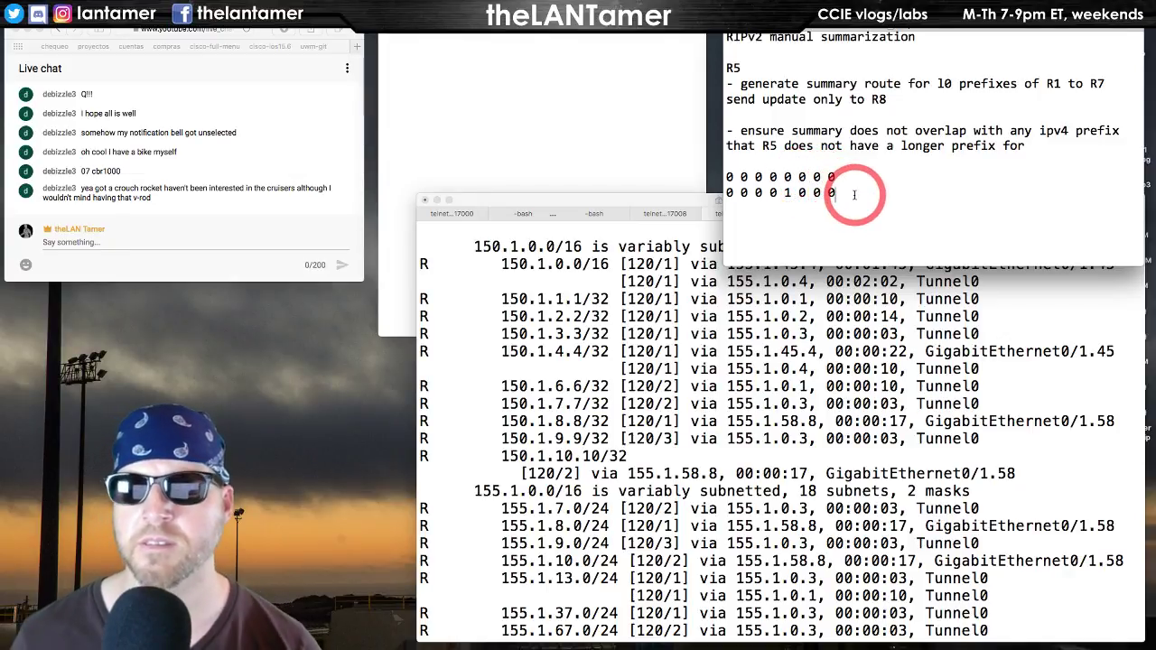
key(Return)
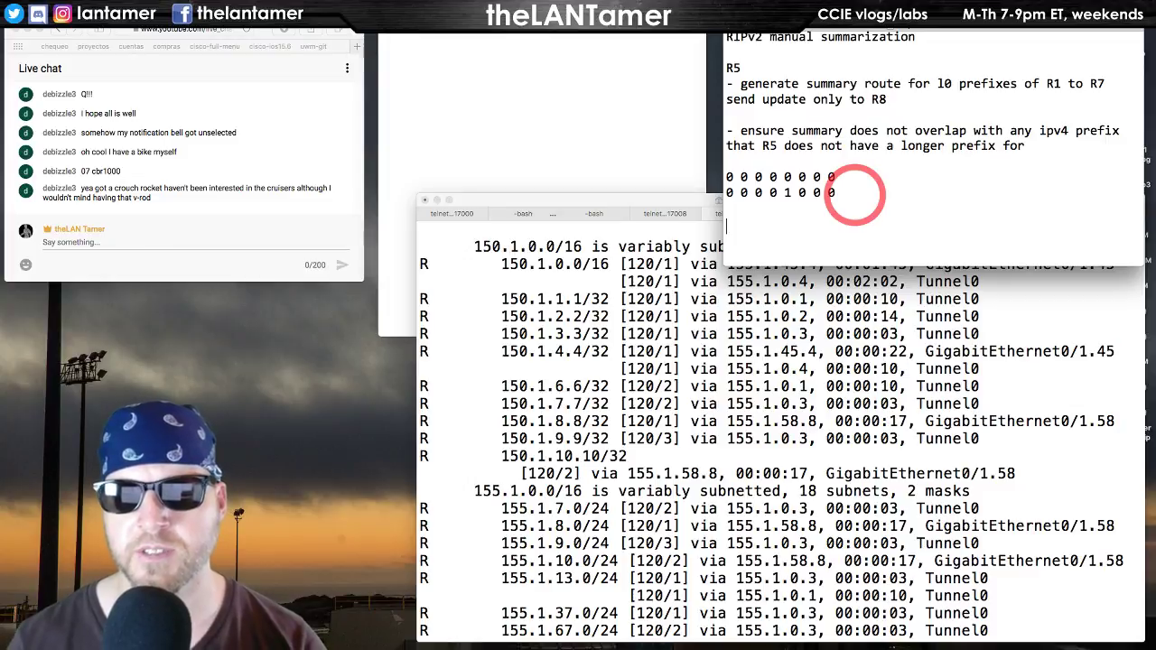
text(240.0)
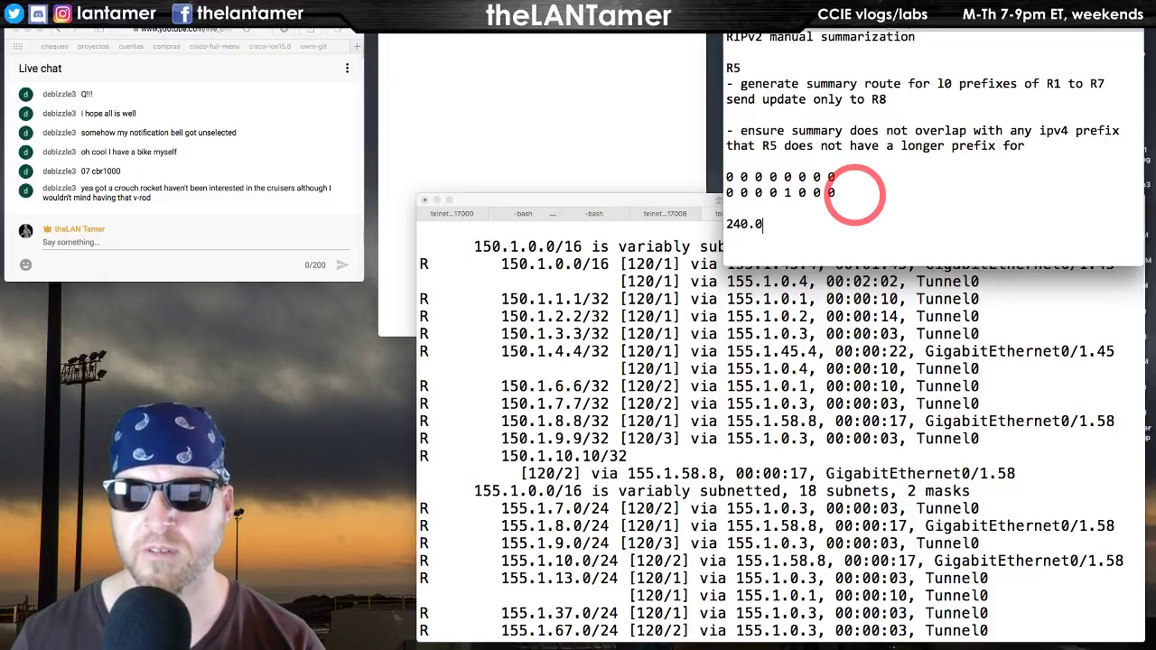
text(255.255.)
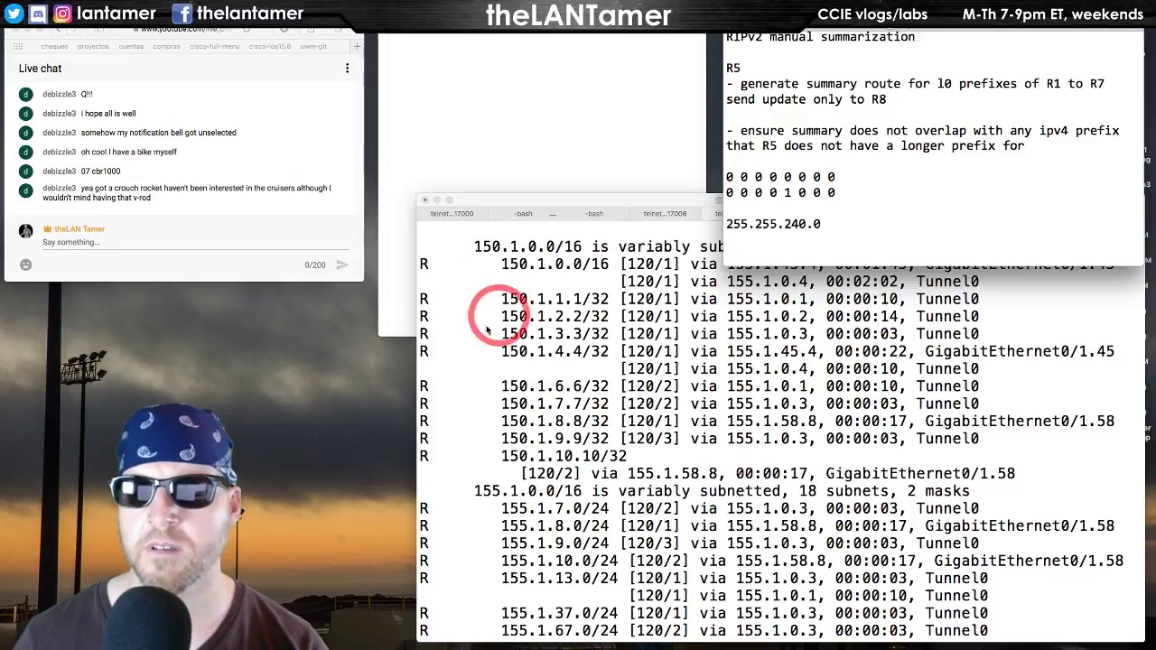
text(150.1.0.0)
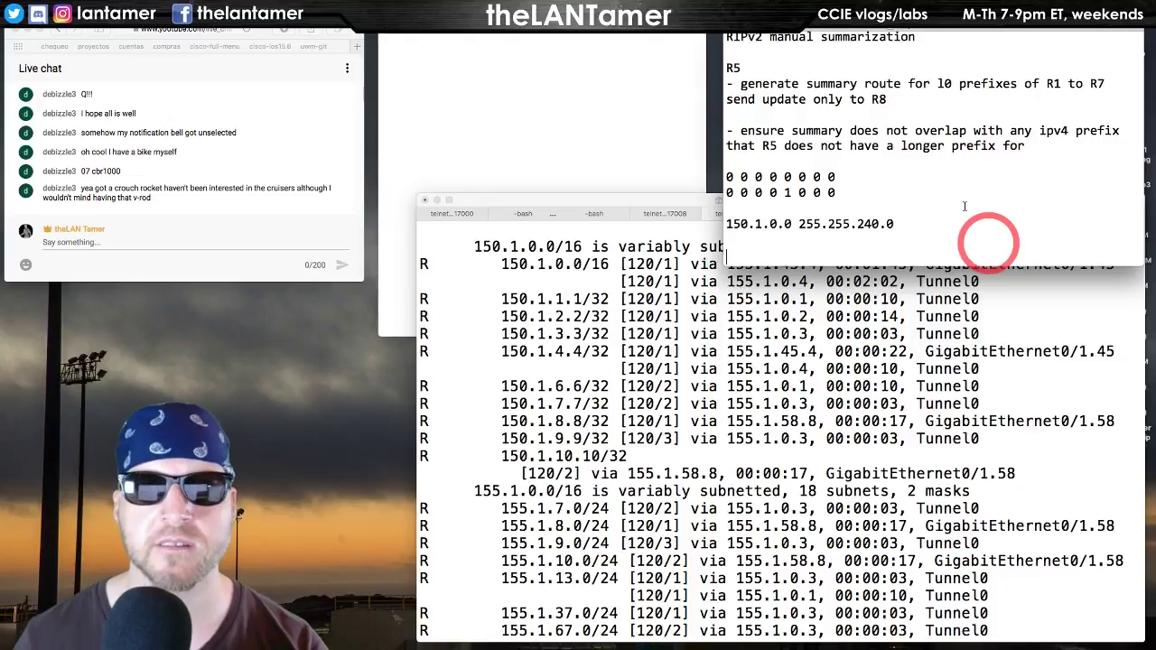
- Draft the R5 configuration in the notes: conf t, an ip prefix-list entry seq 5 permitting 150.1.0.0/21, and router rip
click(555, 130)
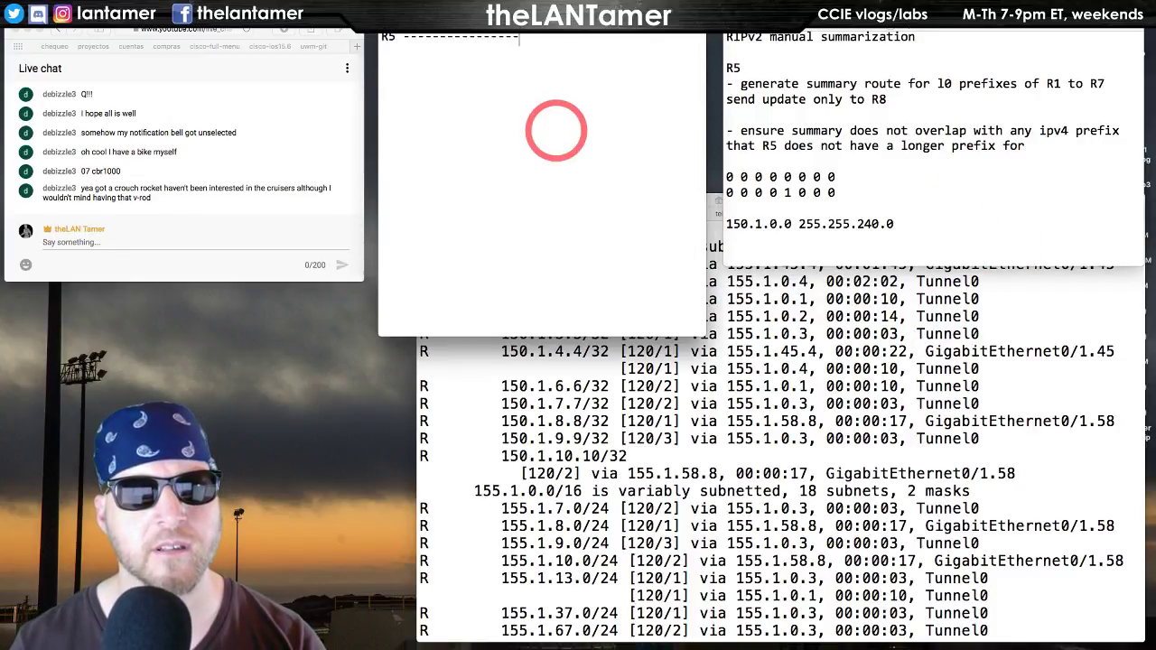
text(-----------)
key(Return)
text(!)
key(Return)
text(conf t ip prefix-list permit)
key(BackSpace)
text(seq 5 permit )
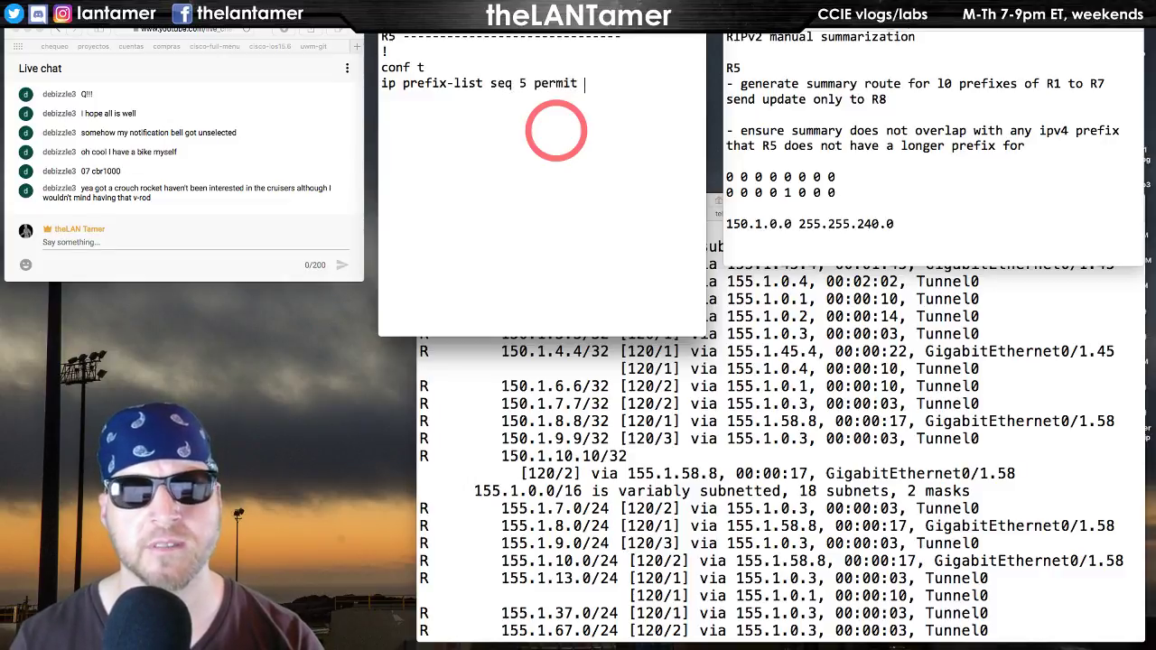
text(150.1.0.0/)
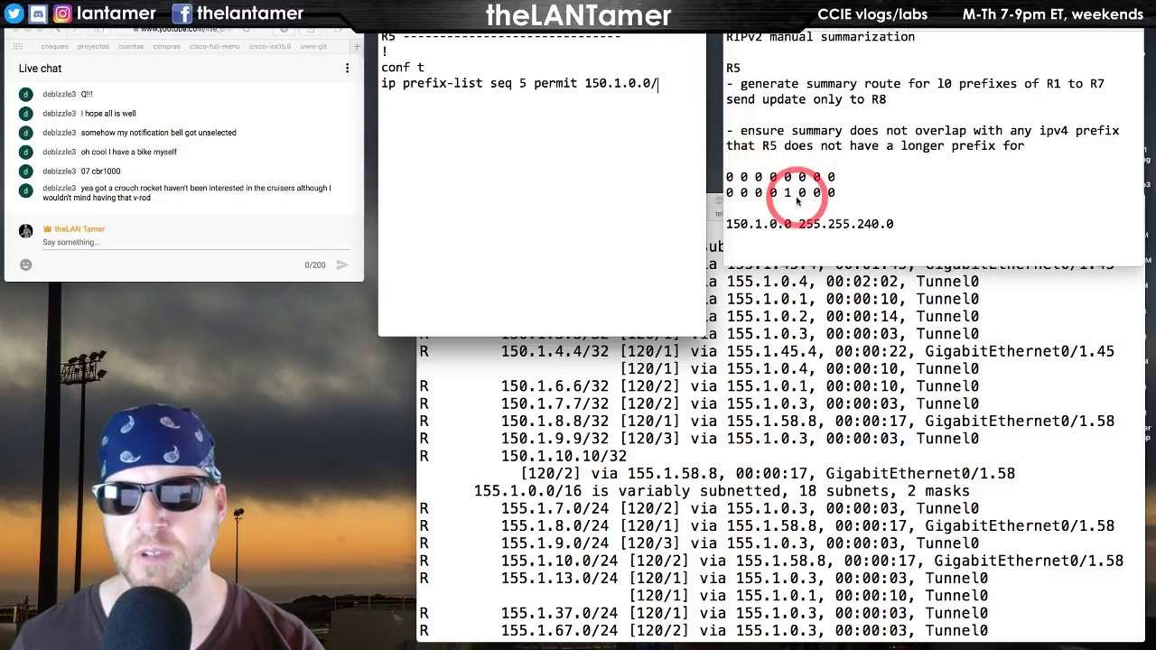
text(21)
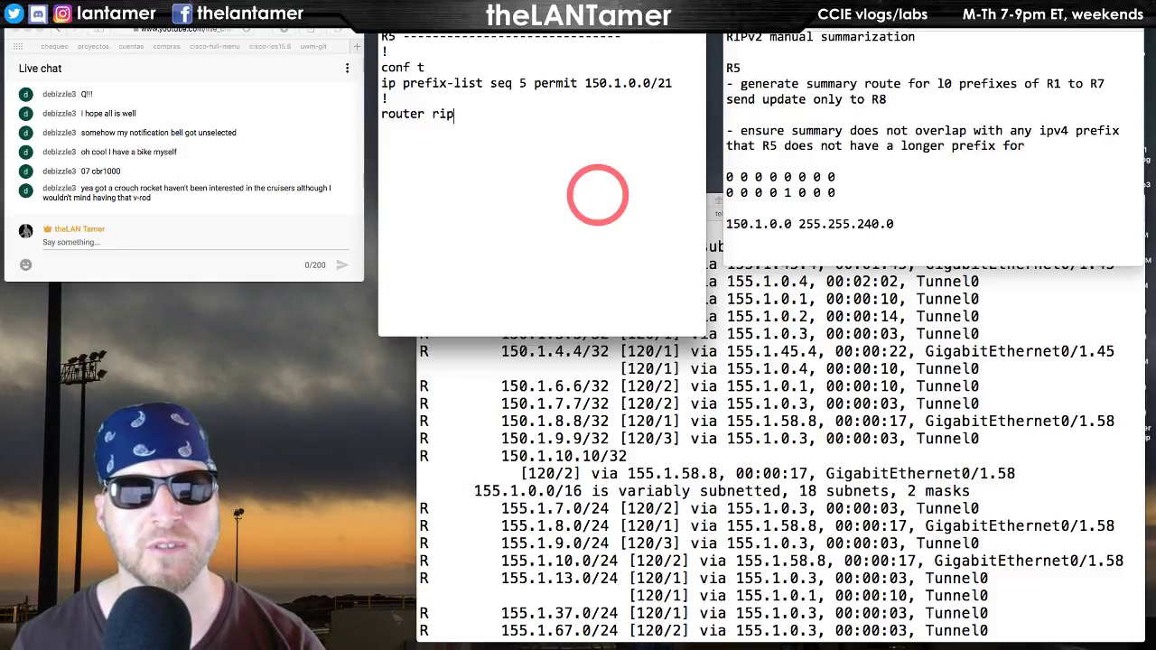
- Start a distribute-list line under router rip, name the drafted prefix list DLIST, and widen the draft window
key(shift+Up)
key(BackSpace)
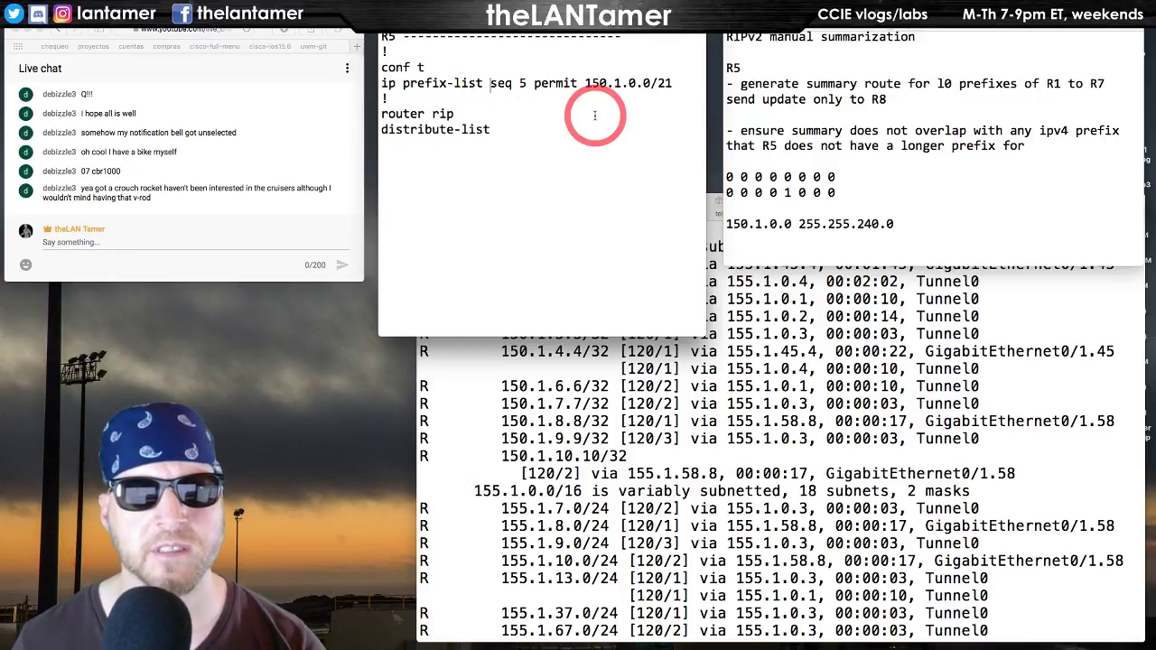
text(DLIST)
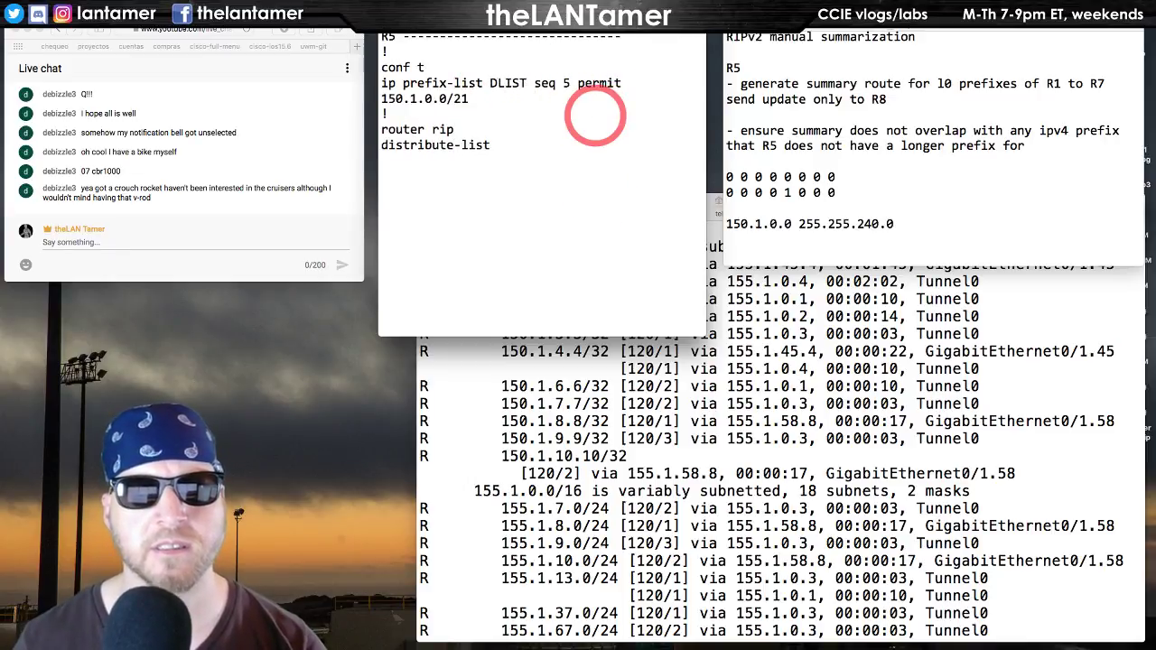
drag(706, 118, 888, 118)
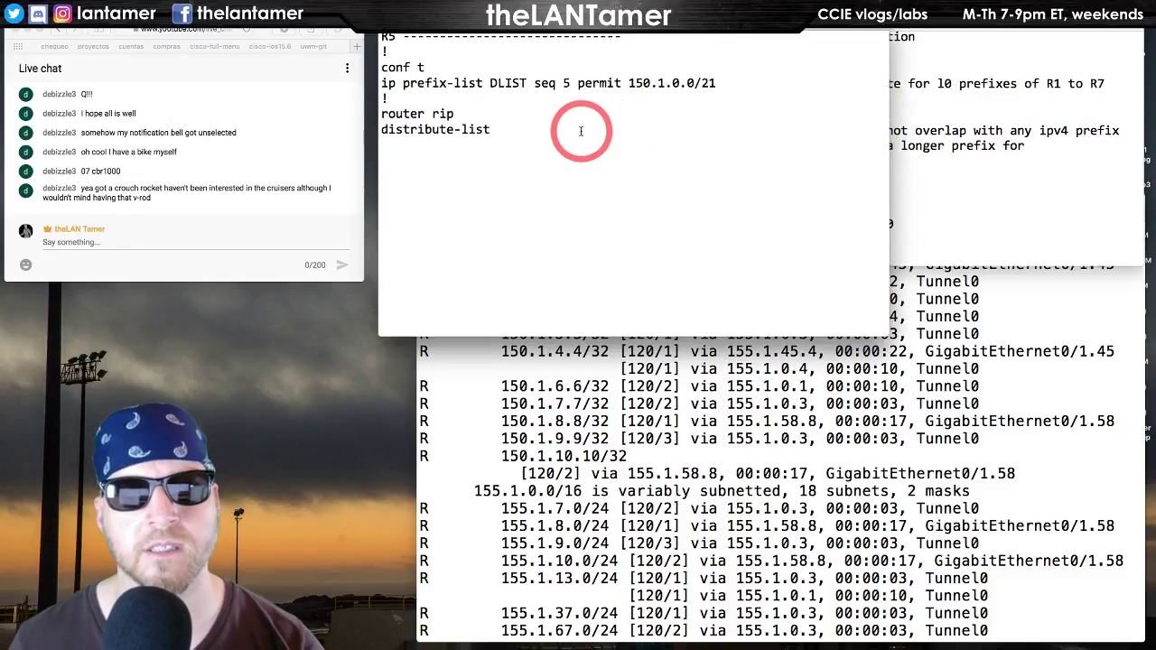
- Enter RIP configuration on R5 and list the options for distribute-list and distribute-list prefix
click(704, 421)
text(conf t)
key(Return)
text(router rip)
key(Return)
text(distribute-list)
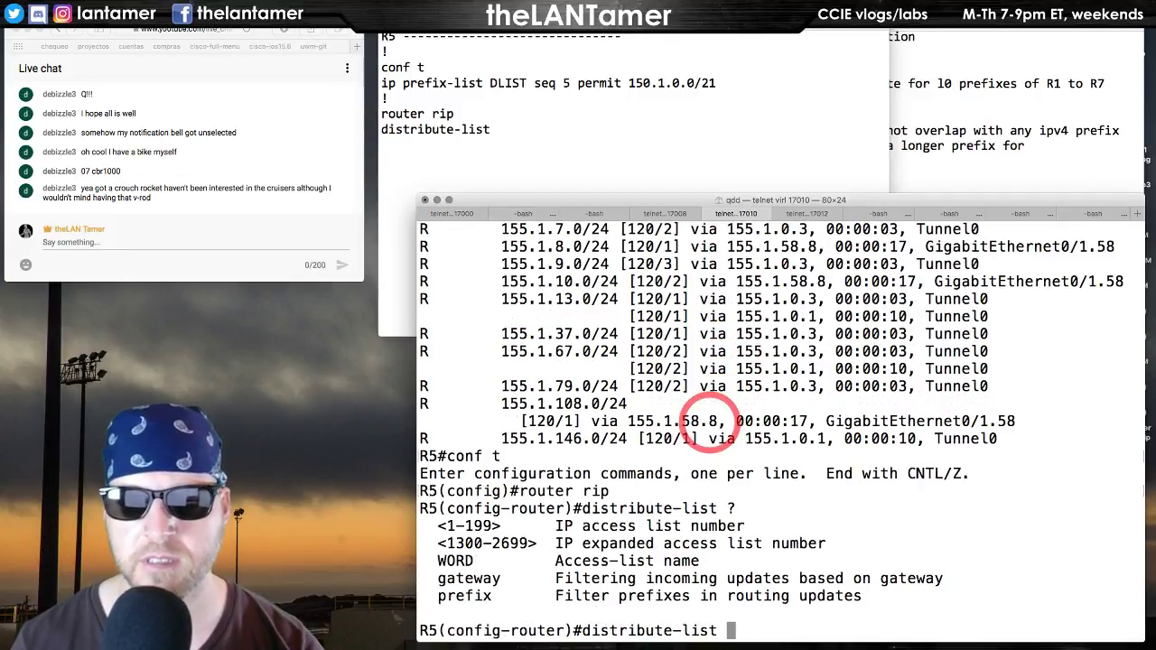
text( ?prefix ?)
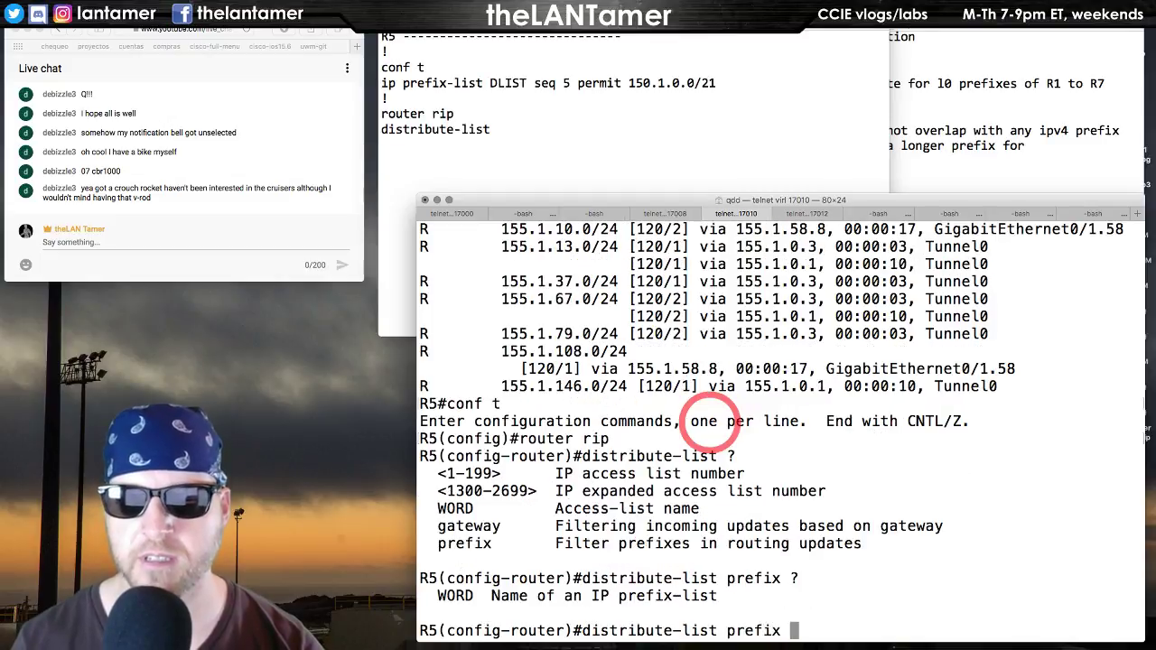
- Add DLIST to the drafted distribute-list line and list R5's options for distribute-list prefix DLIST out
click(585, 136)
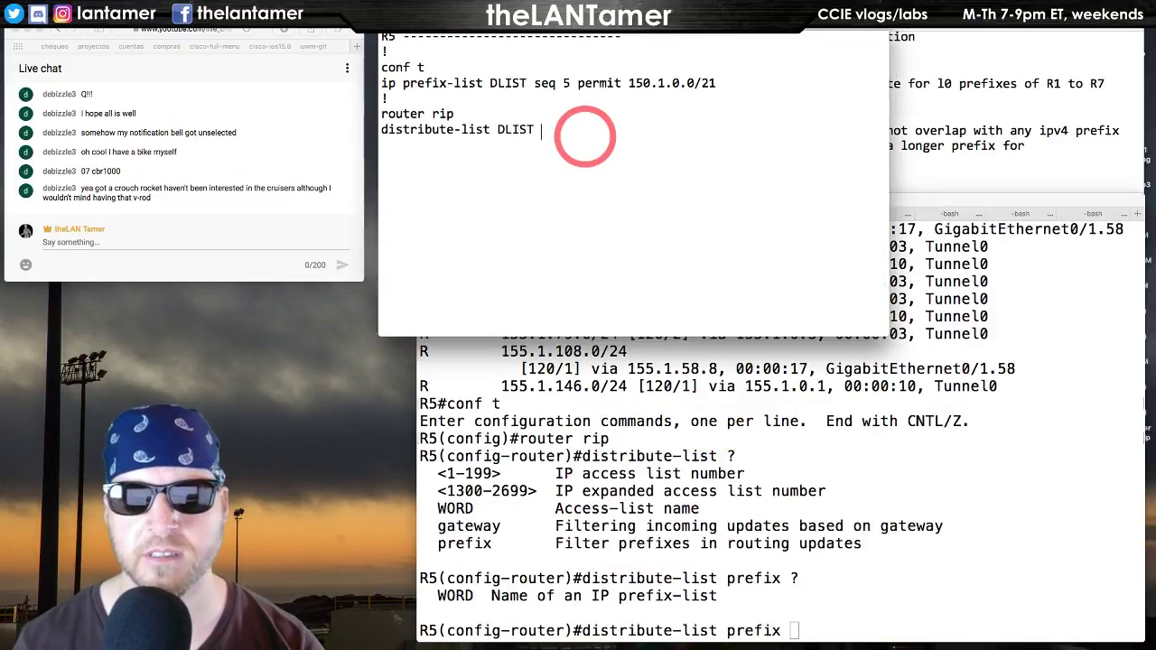
click(673, 438)
text(d)
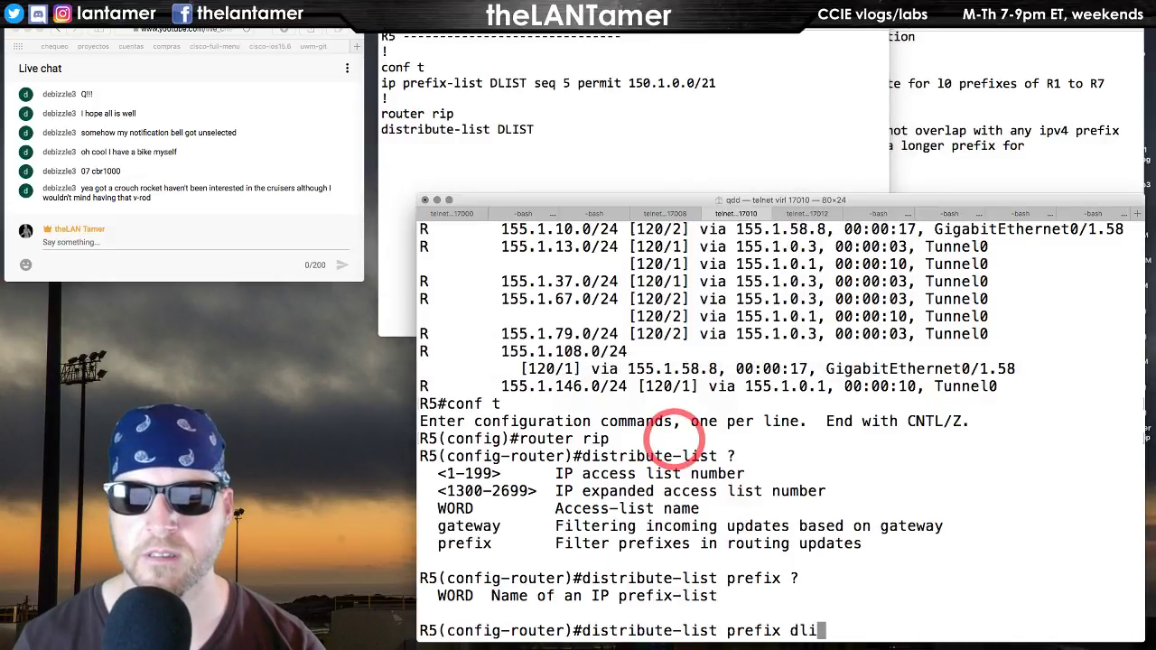
text(LIST ?)
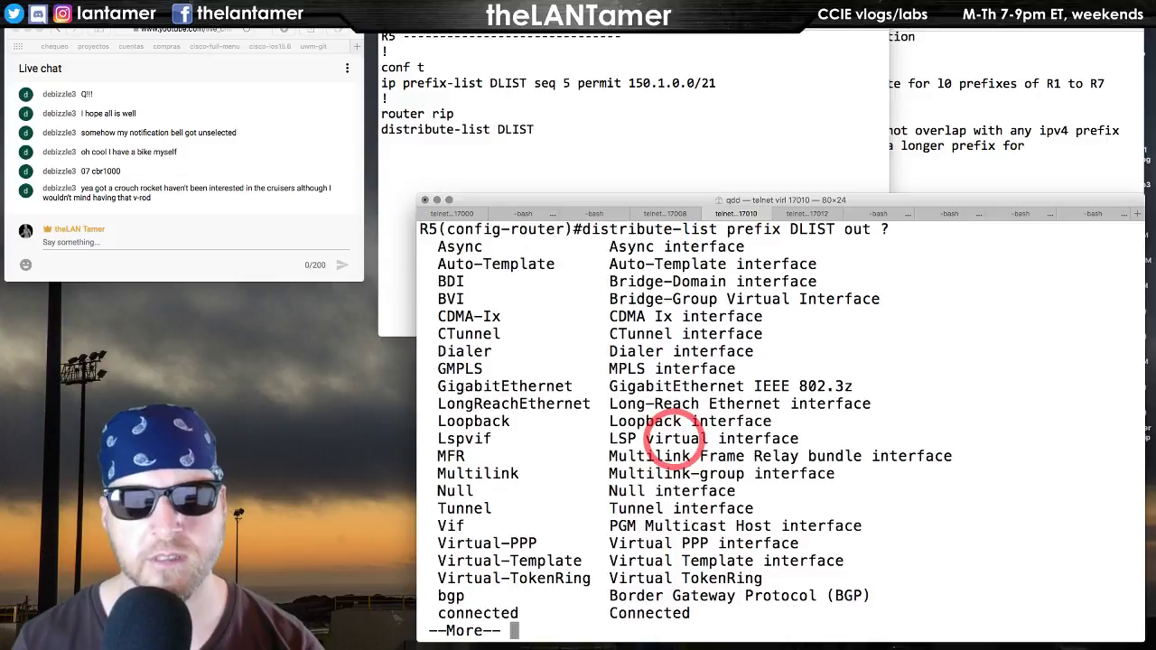
text(q)
- Complete the drafted line as distribute-list prefix DLIST out gi0/1.58 and finish the configuration with ! and end
click(622, 126)
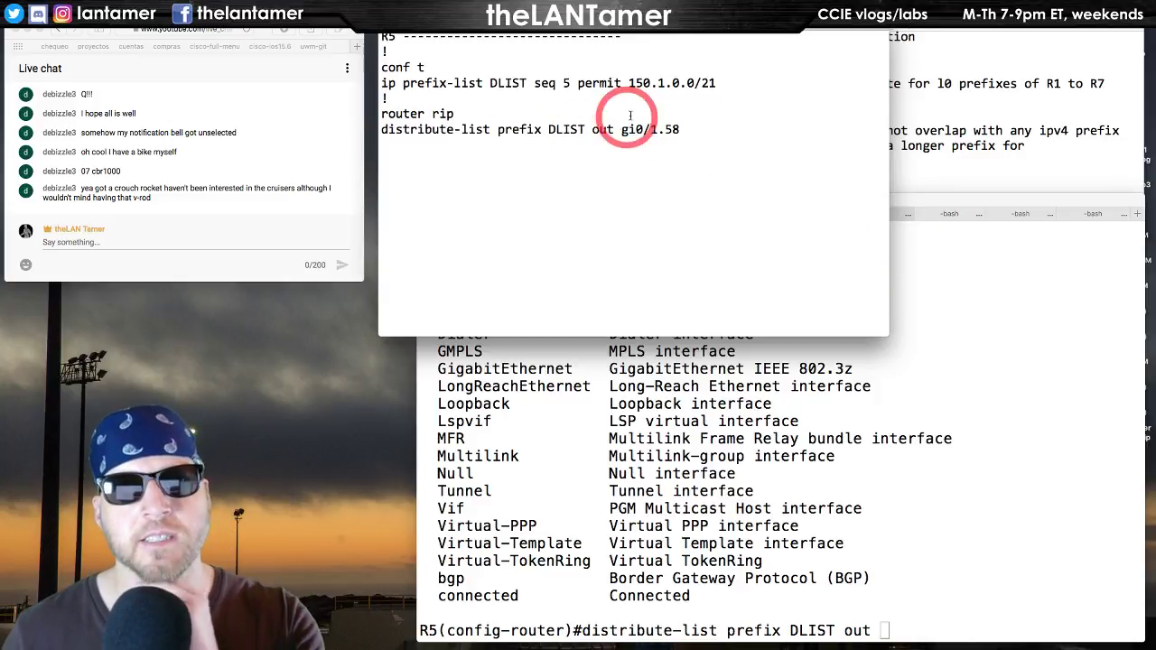
drag(727, 135, 286, 53)
click(842, 165)
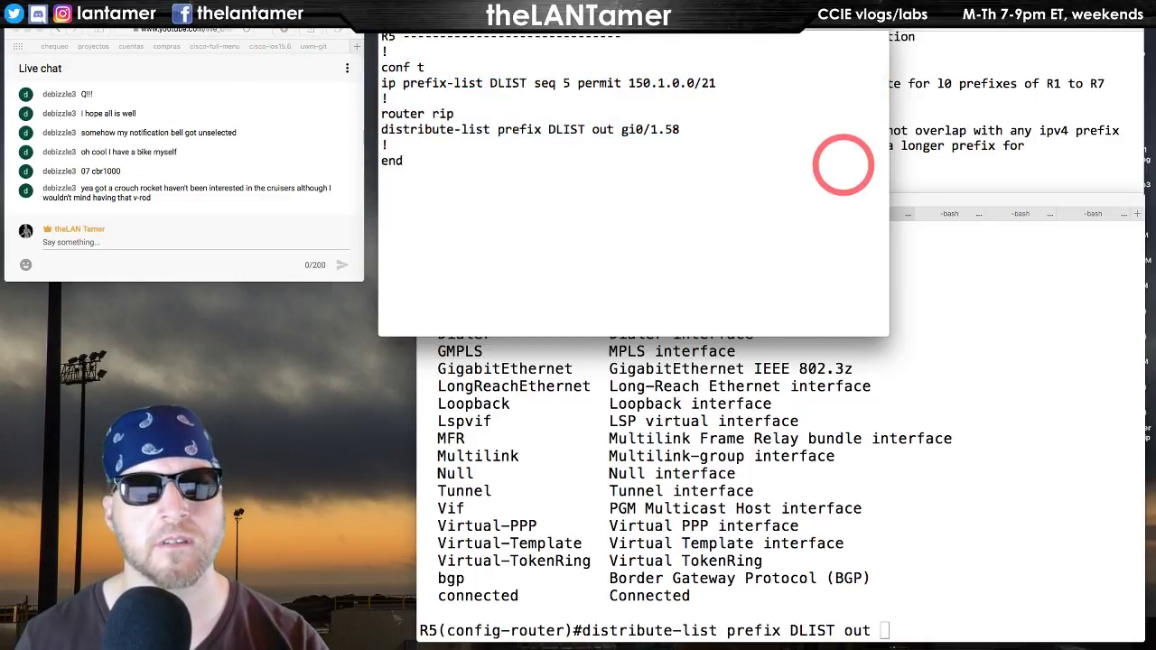
- Copy the whole drafted configuration, discard the pending command on R5, leave configuration mode, and paste the draft into the R5 session
drag(421, 224, 356, 52)
key(super+c)
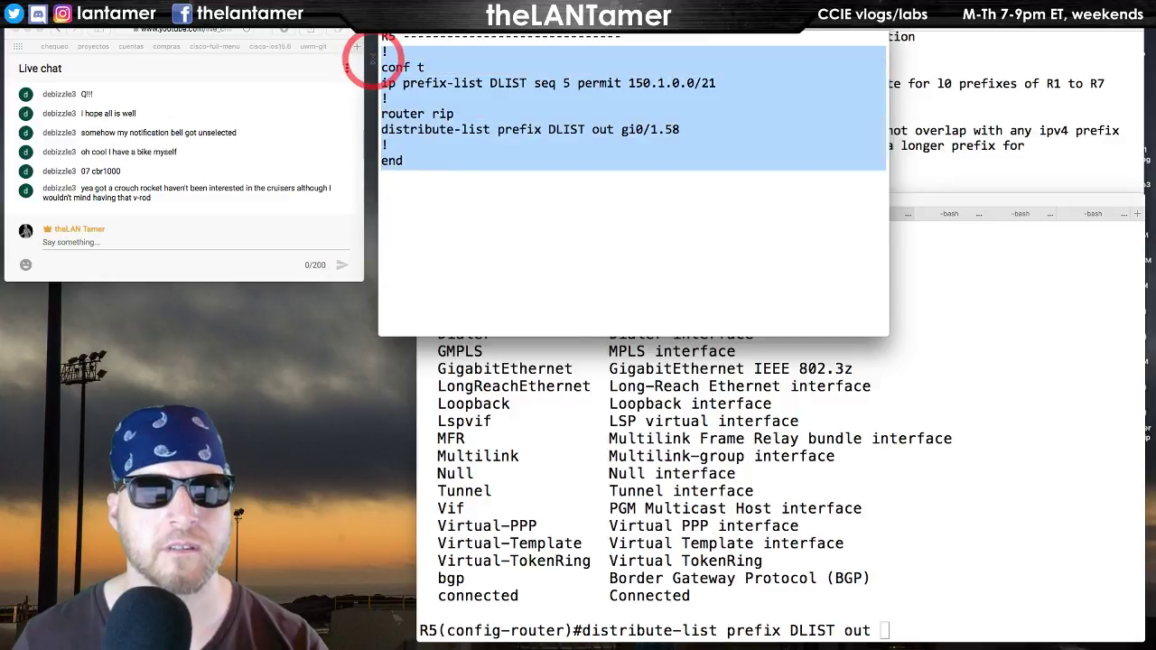
click(657, 436)
key(ctrl+u)
text(end)
key(Return)
key(Return)
key(Return)
key(Return)
key(Return)
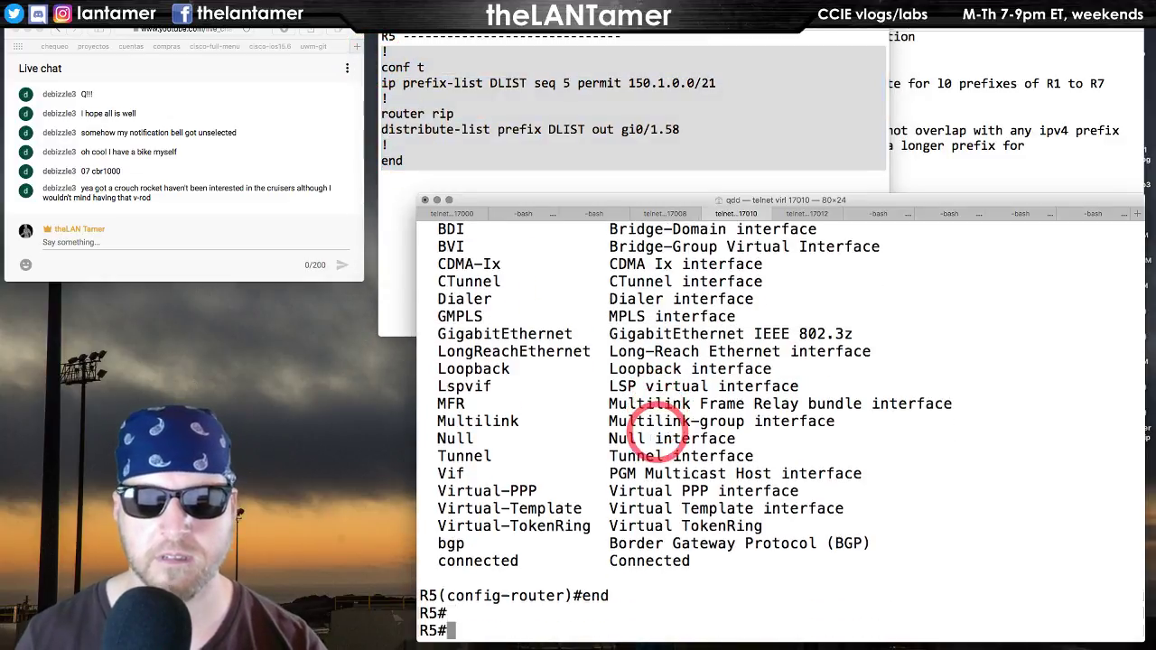
key(super+v)
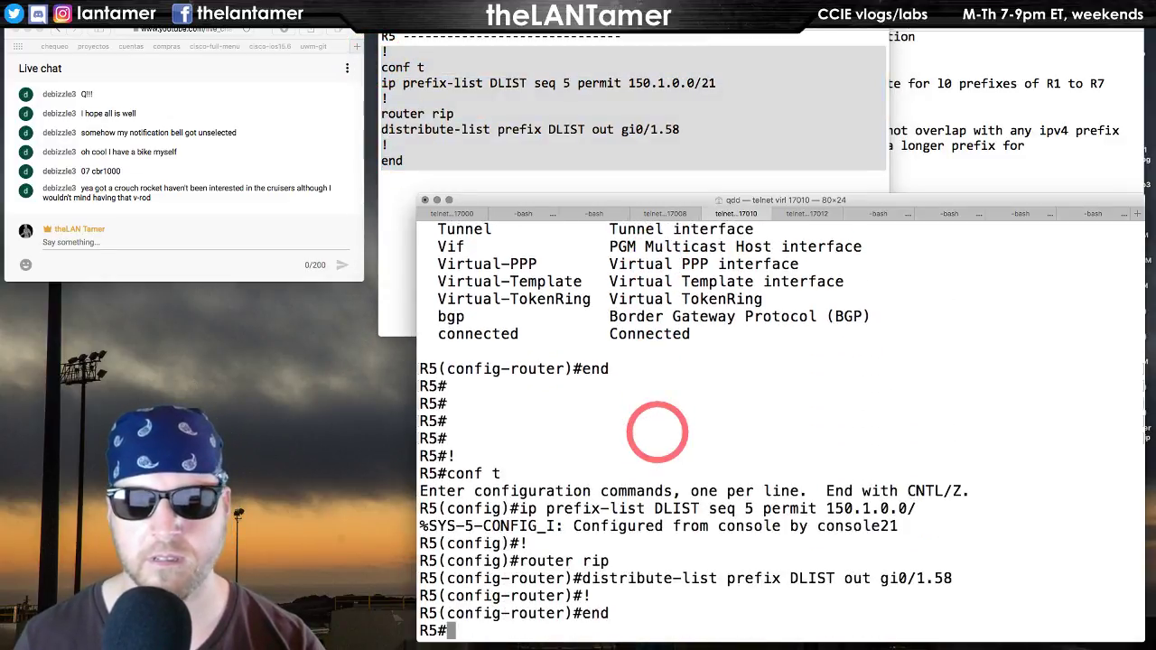
- Show R5's IP protocol information starting at the RIP section with show ip protocols | b rip
key(Return)
key(Return)
text(show ip protoco)
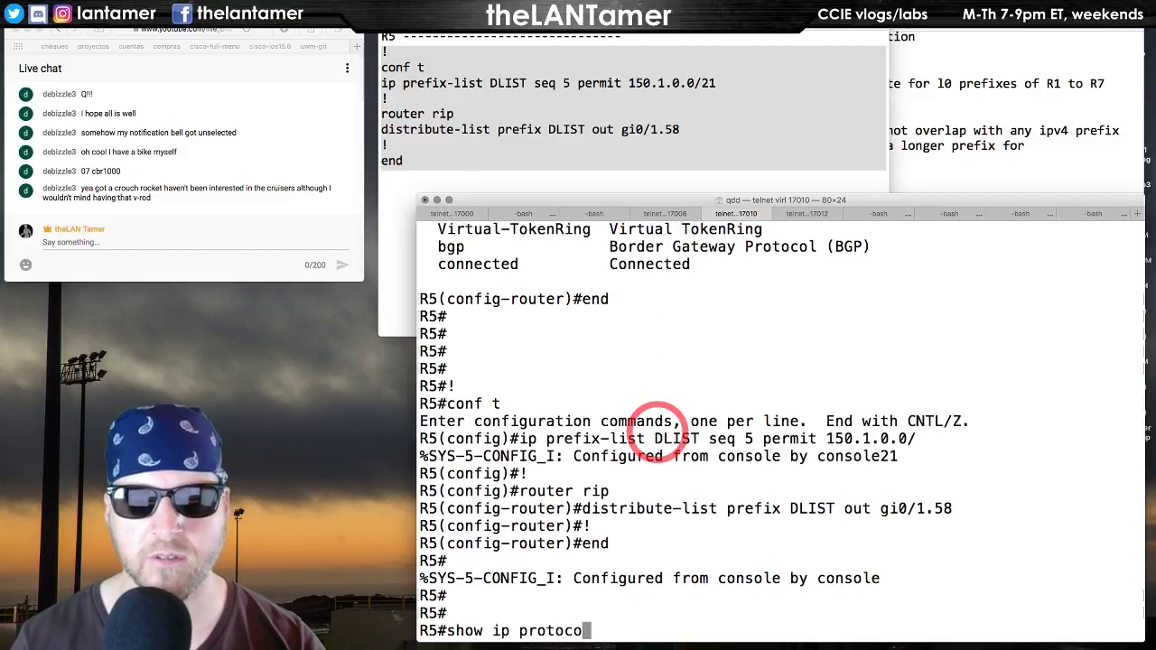
text(ls)
key(Tab)
text(| b )
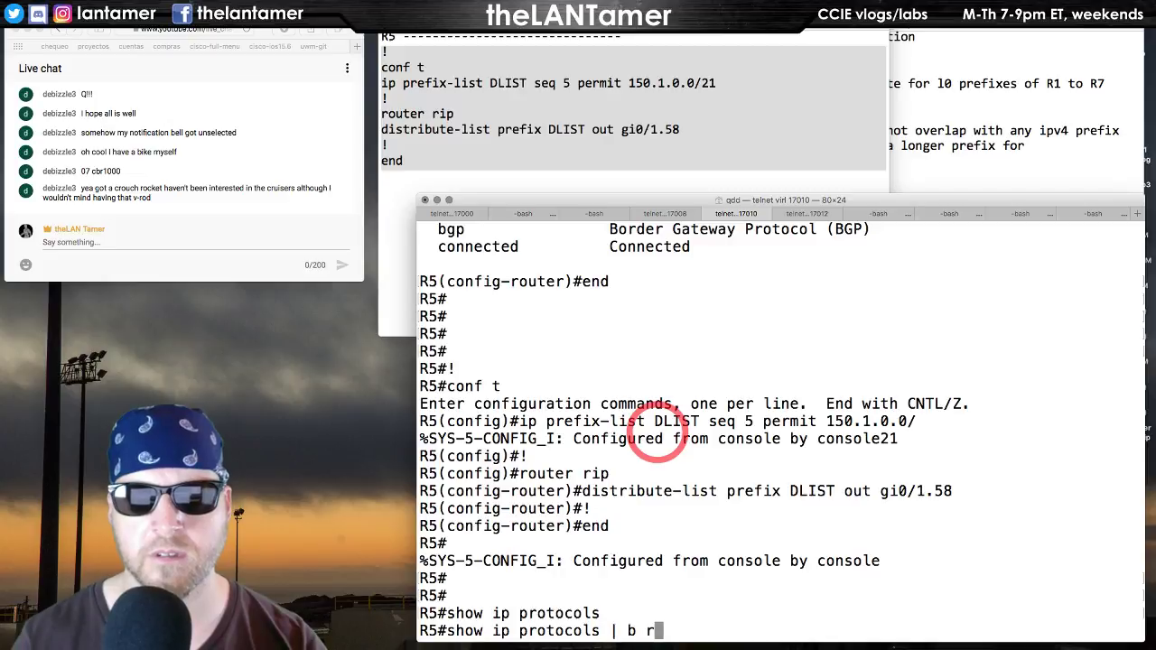
text(rip)
key(Return)
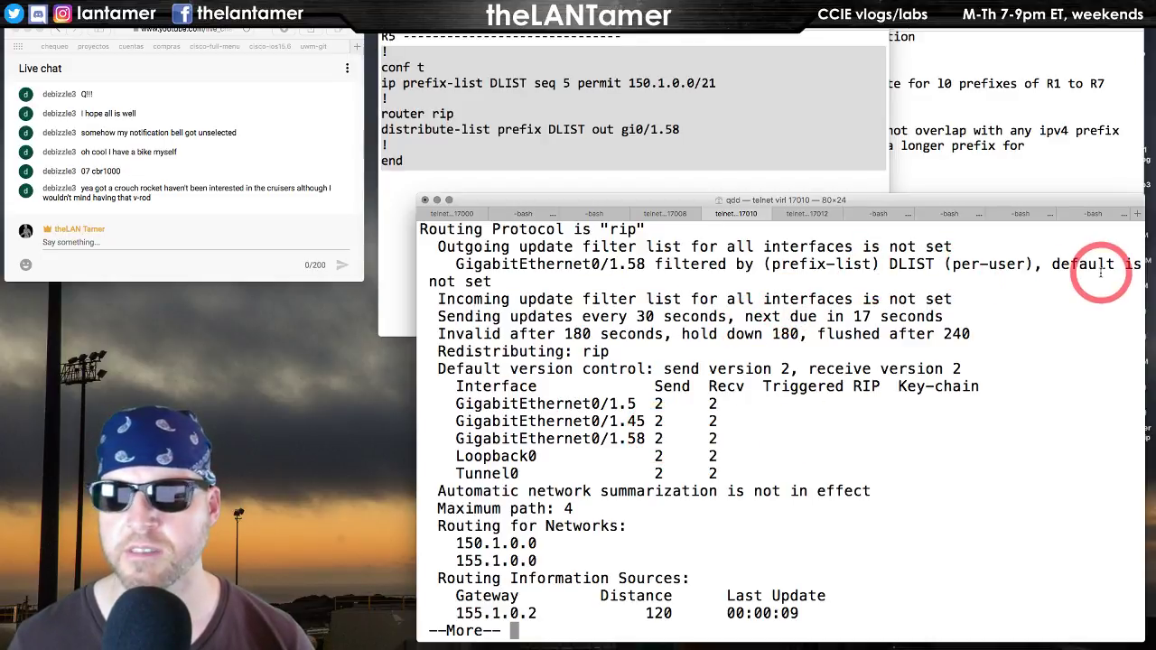
- Add the line ip prefix-list DLIST seq 10 permit 0.0.0.0/0 le 32 below the seq 5 entry in the draft
click(603, 142)
key(super+a)
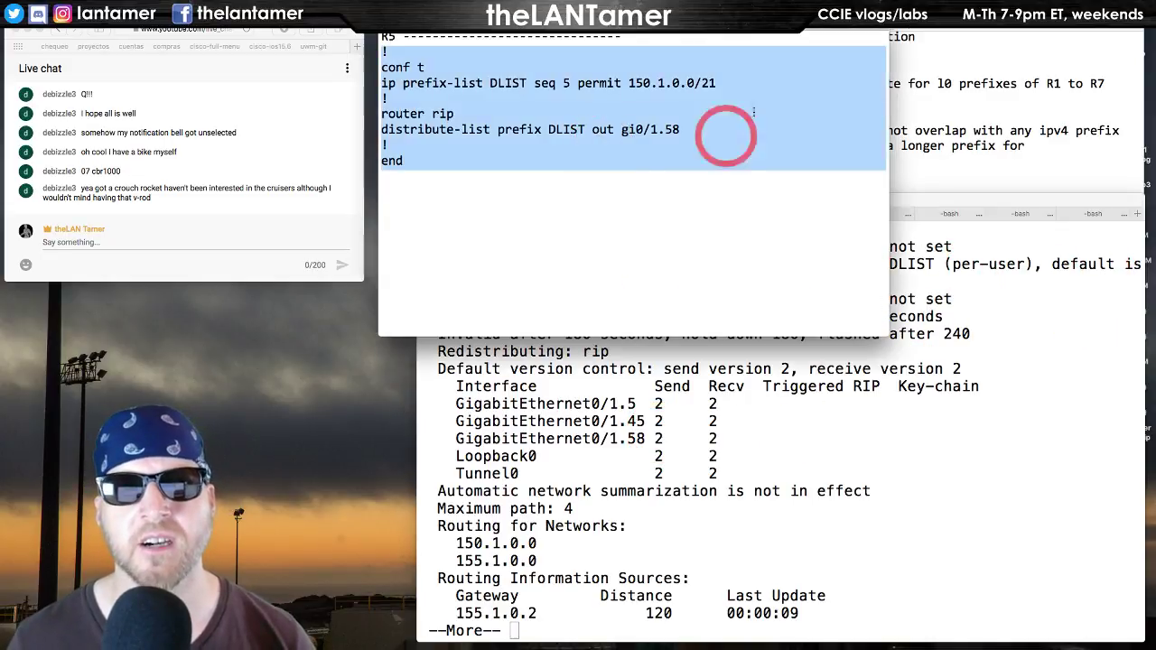
click(749, 85)
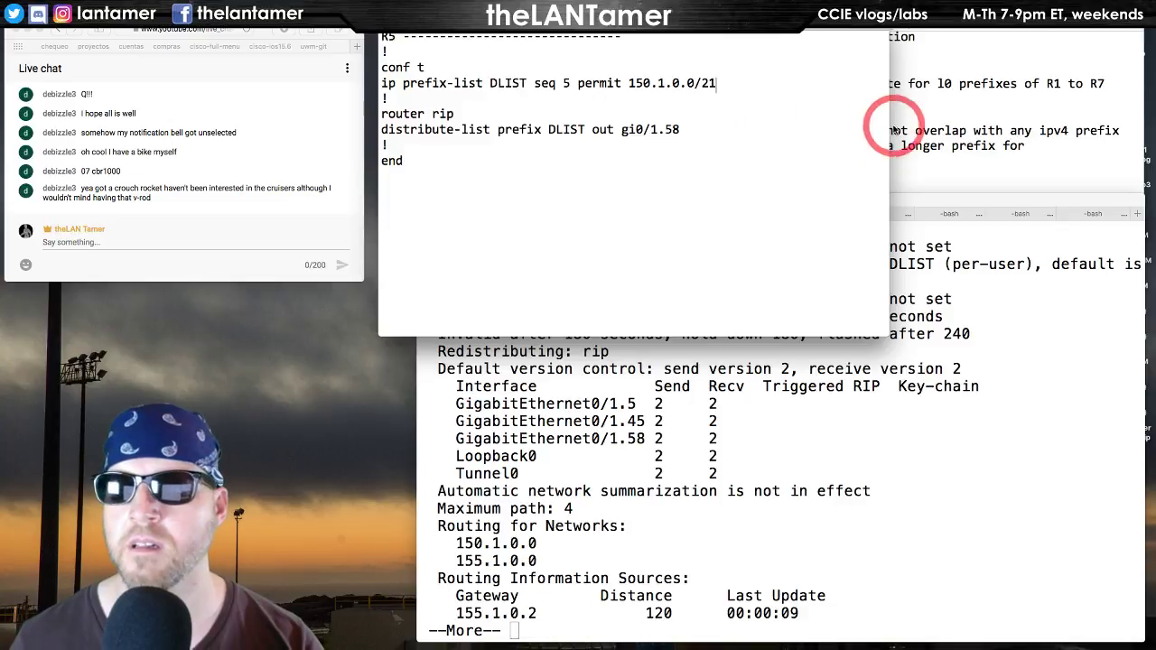
click(930, 126)
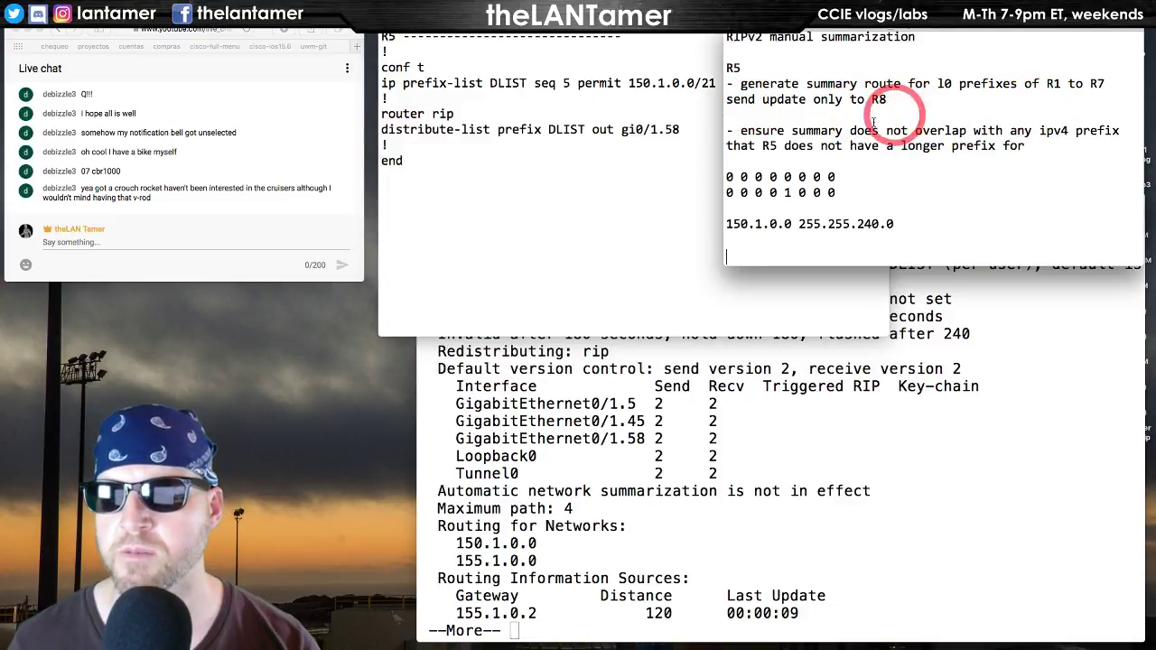
click(569, 103)
click(754, 93)
key(Return)
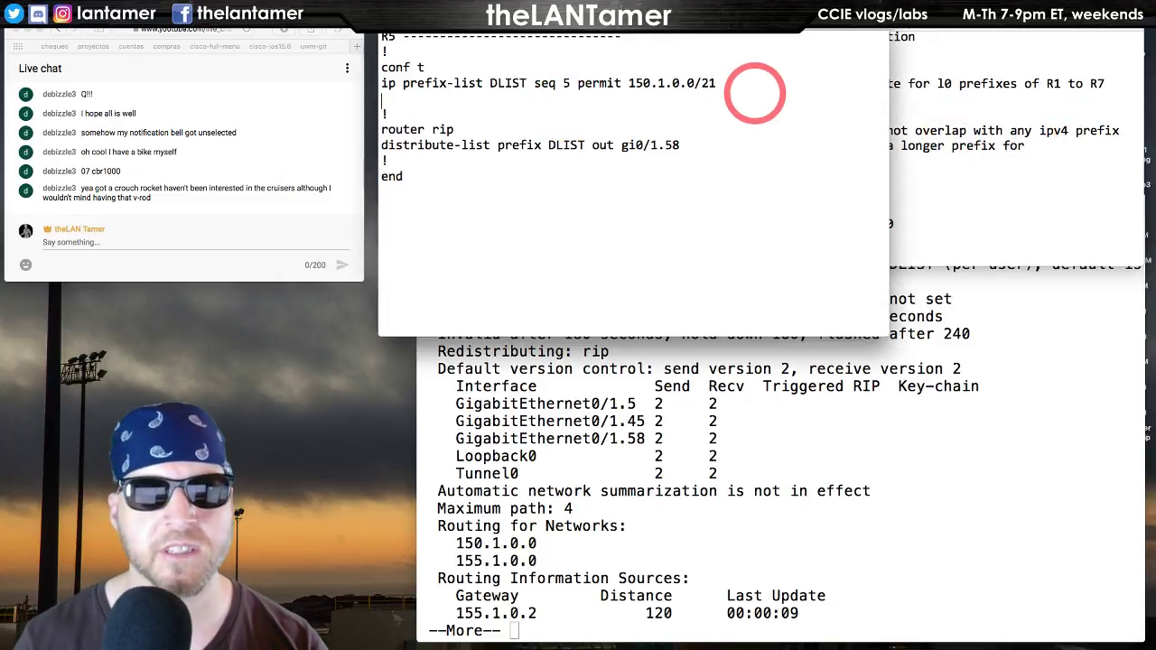
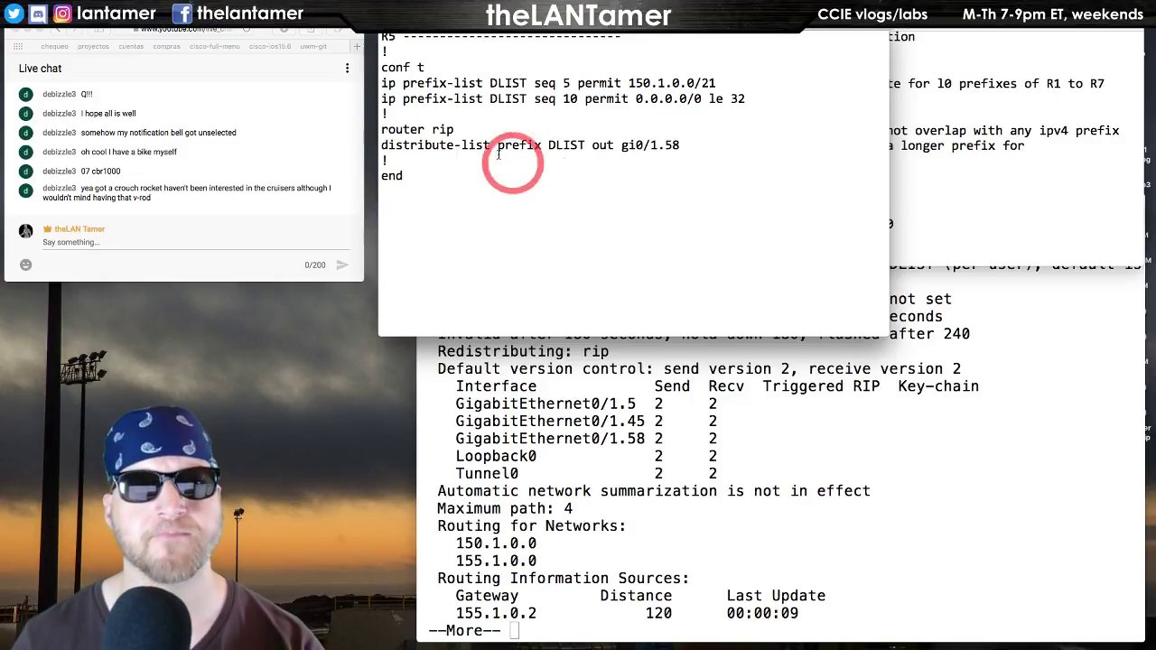
- Copy the conf t and both DLIST prefix-list lines into the R5 session and end configuration mode
drag(388, 115, 363, 65)
key(super+c)
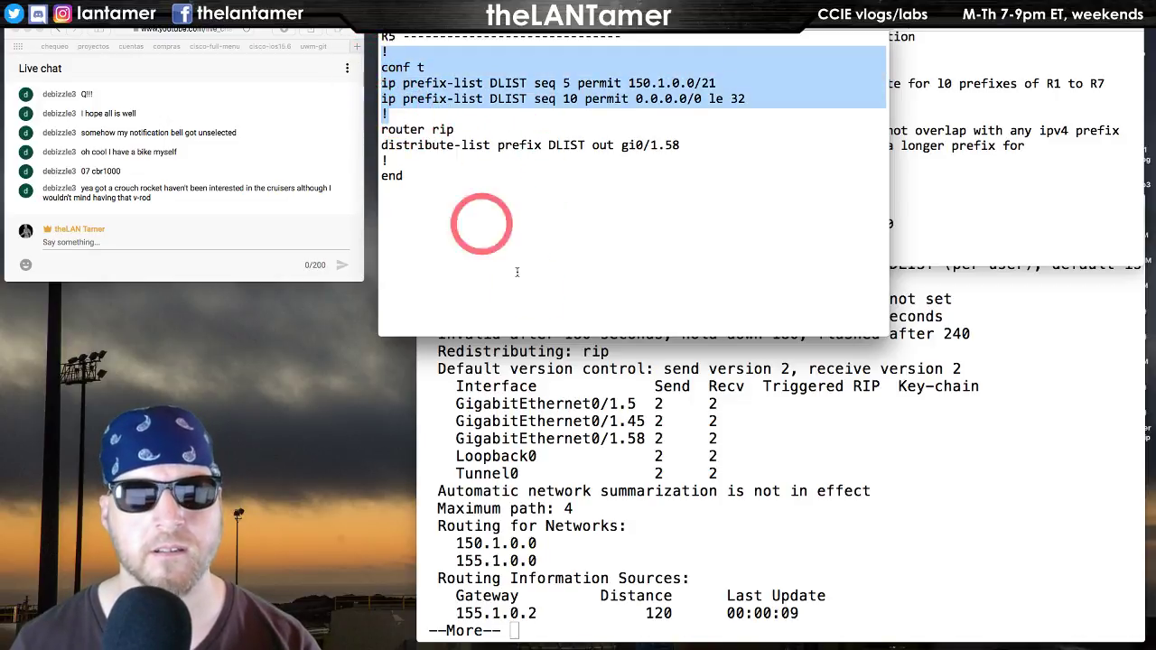
click(607, 372)
key(super+v)
key(Return)
key(Return)
text(end)
key(Return)
key(Return)
key(Return)
key(Return)
key(Return)
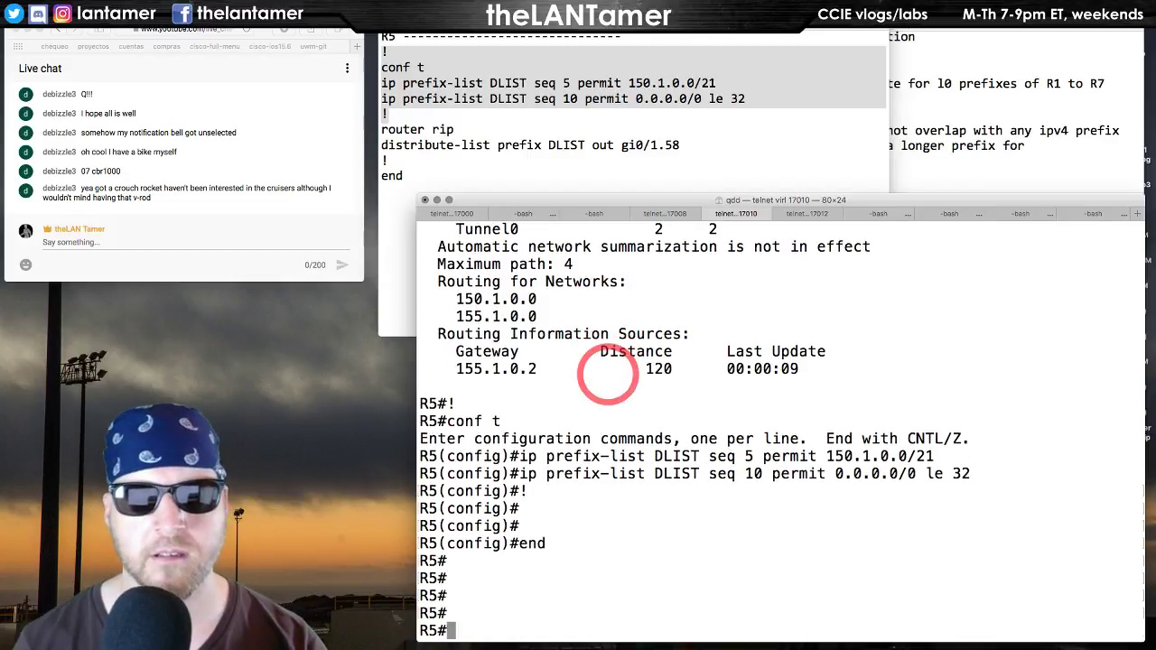
- Run show ip protocols | b rip on R5 again and page through the full RIP output
text(conf t)
key(BackSpace)
key(BackSpace)
key(BackSpace)
key(BackSpace)
key(BackSpace)
key(BackSpace)
text(show ip protocols | b rip)
key(Return)
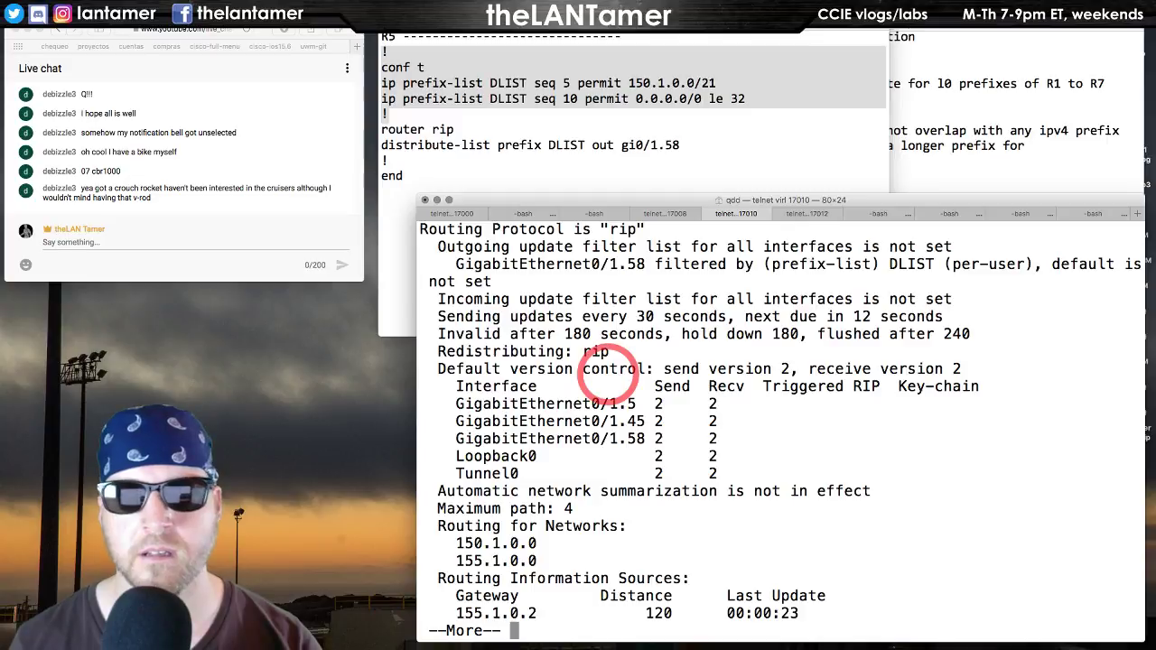
key(space)
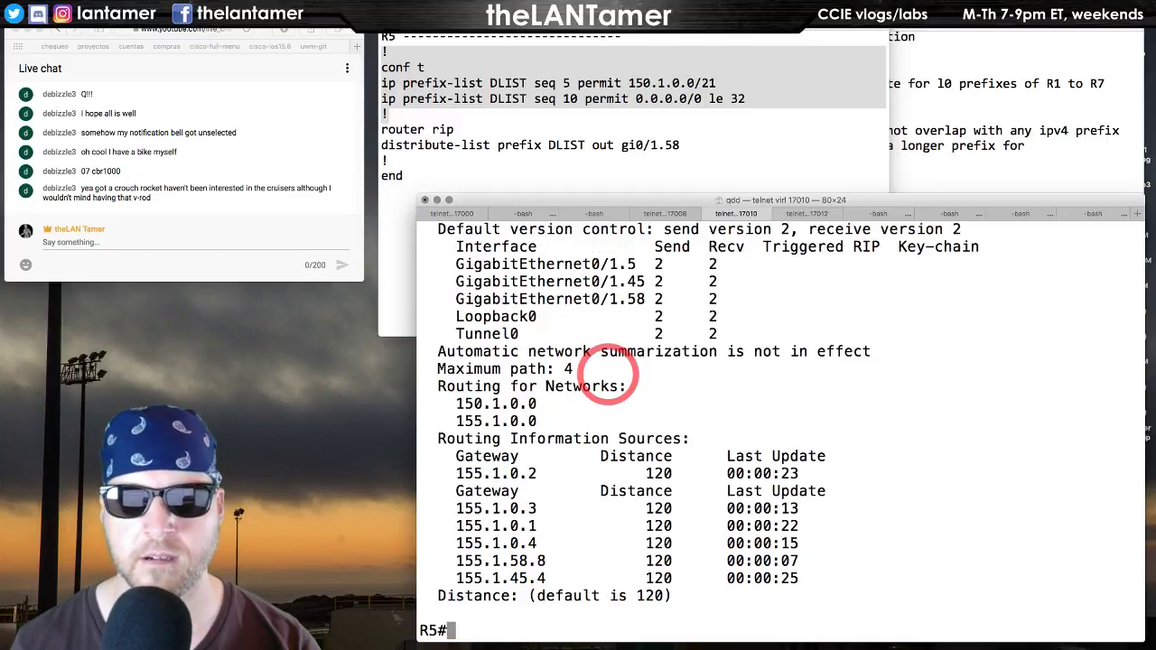
- Leave the R5 session at a clean prompt and switch to the network topology diagram
key(Return)
key(Return)
key(Return)
key(ctrl+Right)
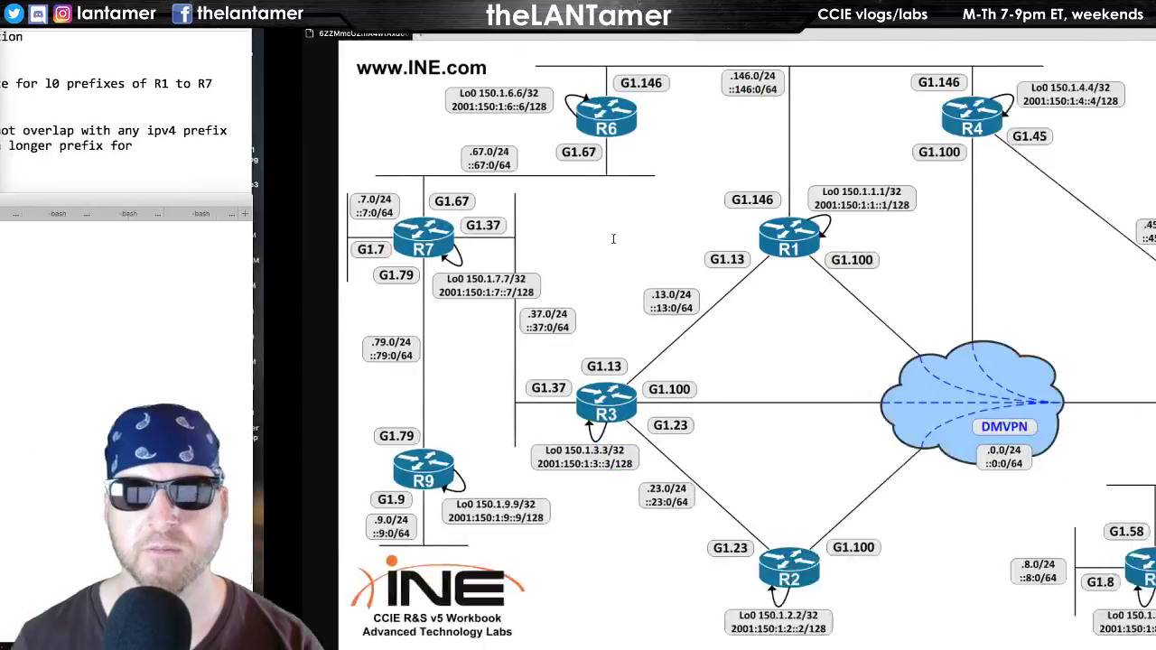
- Switch to the VIRL User Workspace Management page, delete the R1 GigabitEthernet0/1 capture group filtered on udp port 520, and dismiss the notice
key(ctrl+Right)
scroll(629, 253, down, 5)
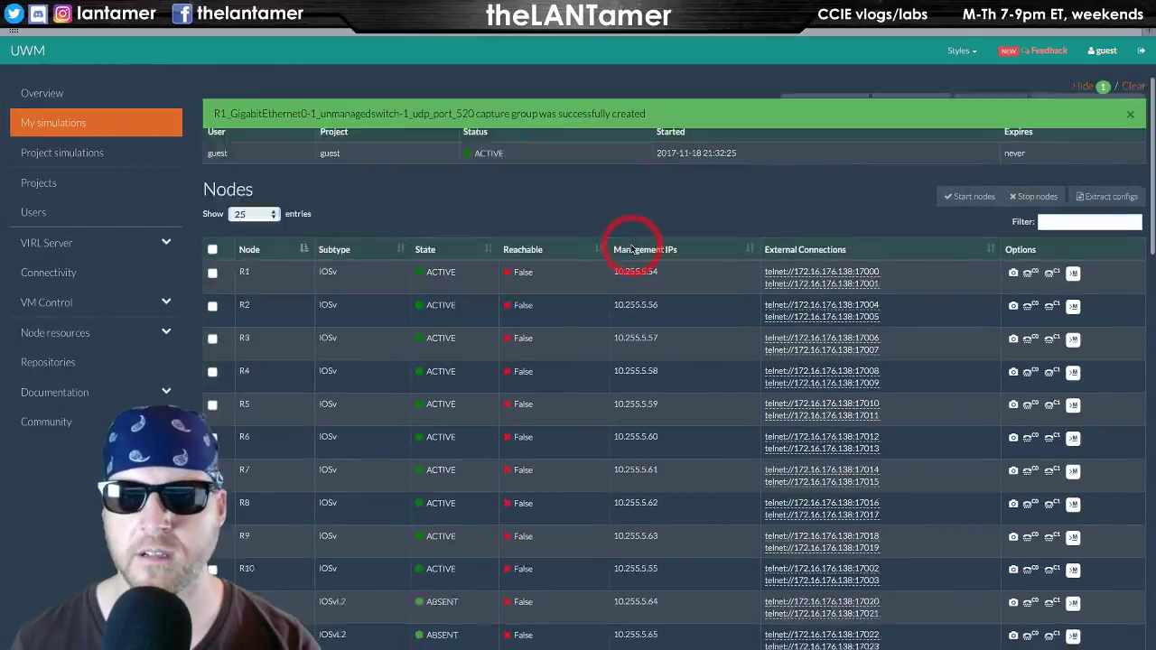
scroll(633, 249, down, 4)
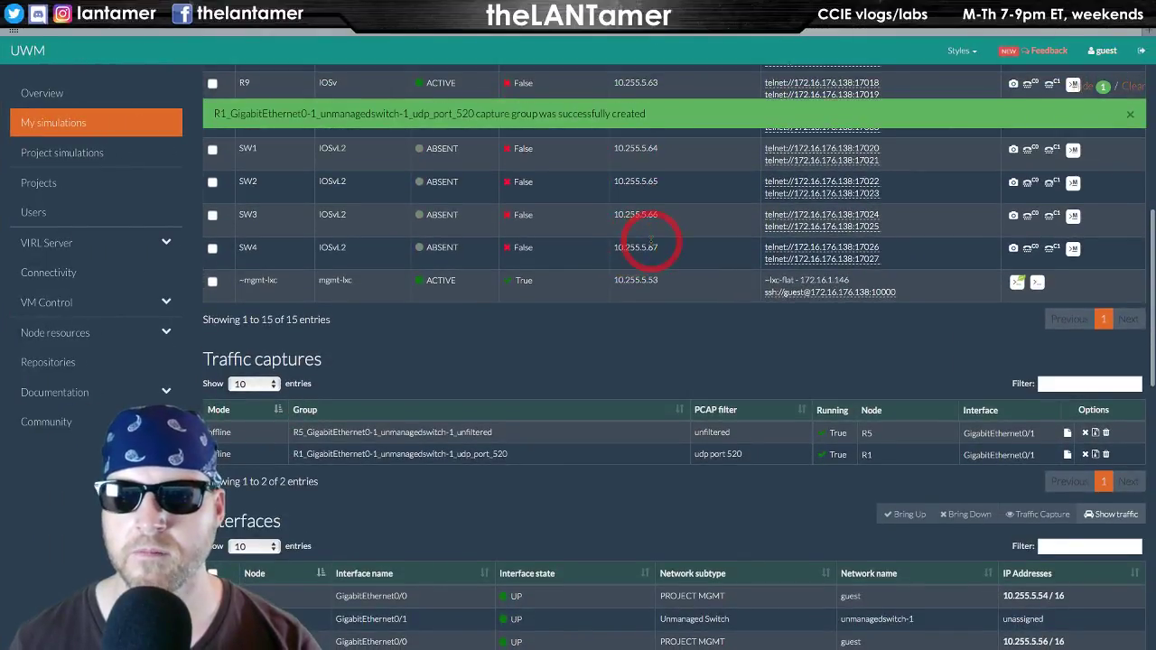
click(1106, 455)
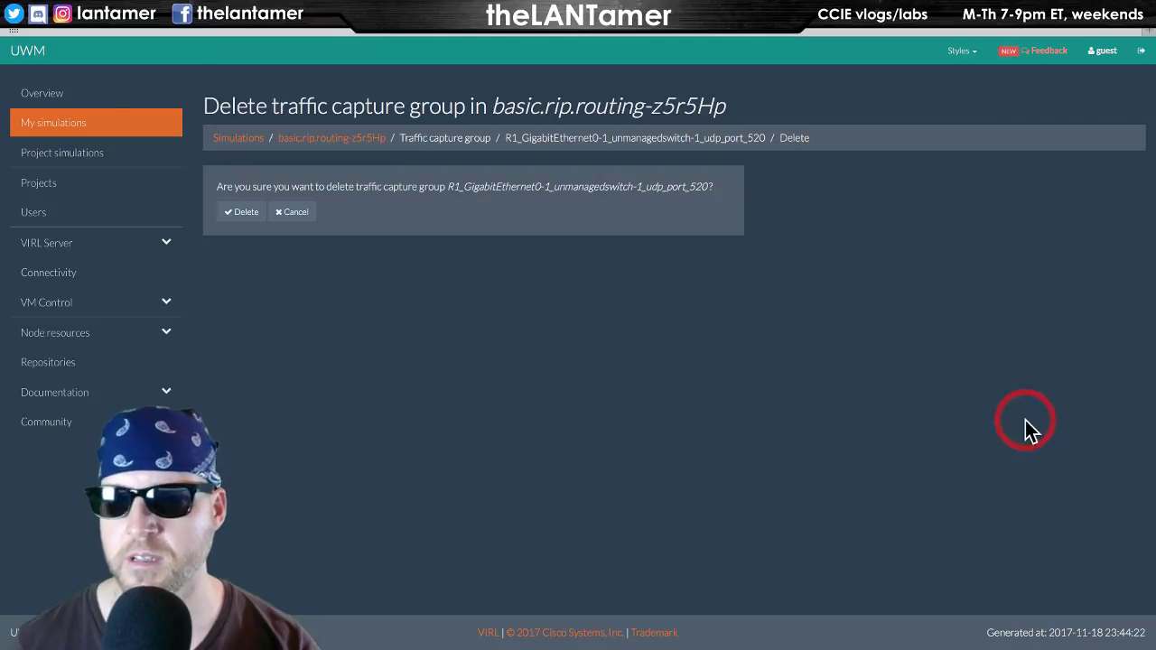
click(239, 211)
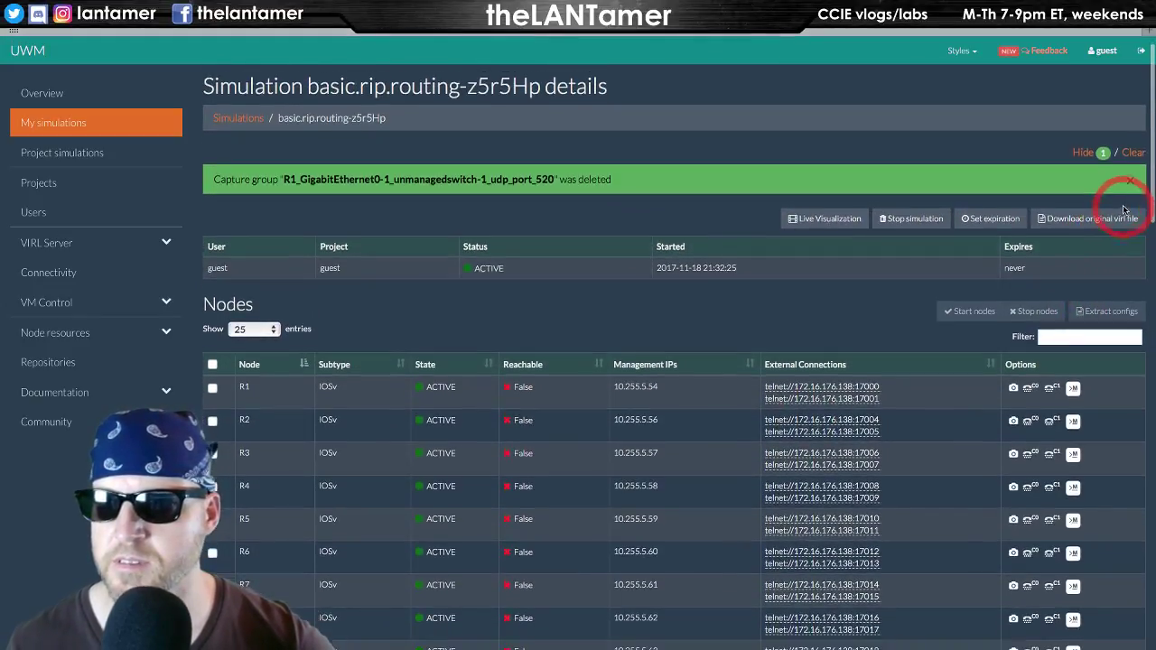
click(1128, 179)
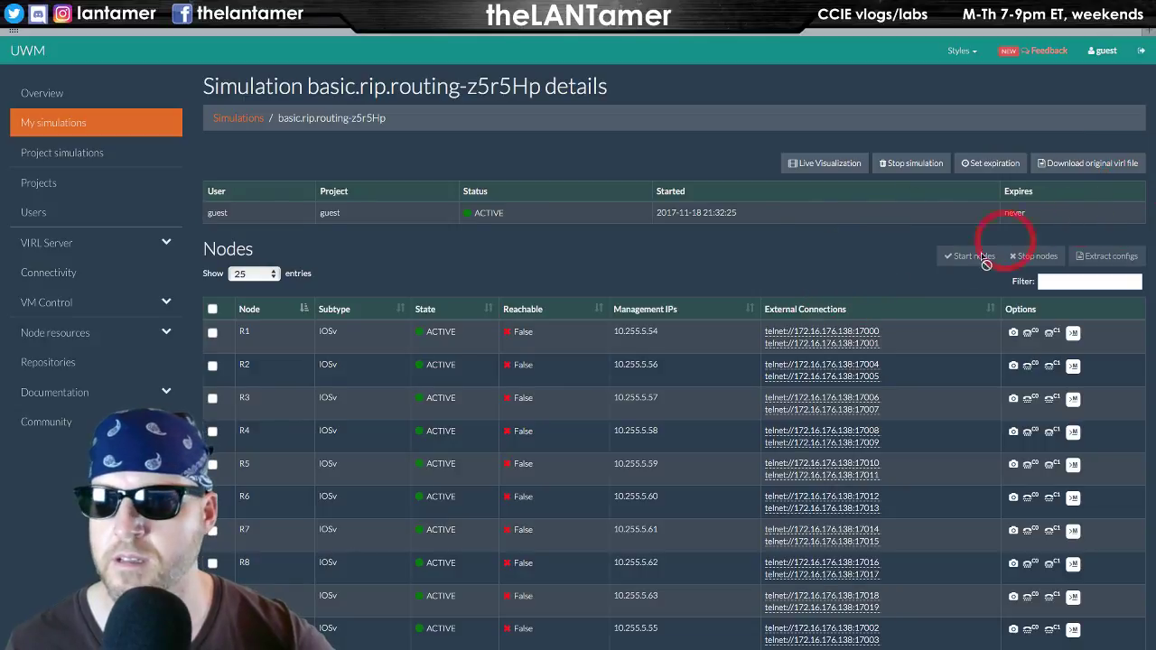
- Stop the running unfiltered traffic capture on R5's GigabitEthernet0/1 and dismiss the notice
scroll(684, 268, down, 1)
scroll(686, 267, down, 5)
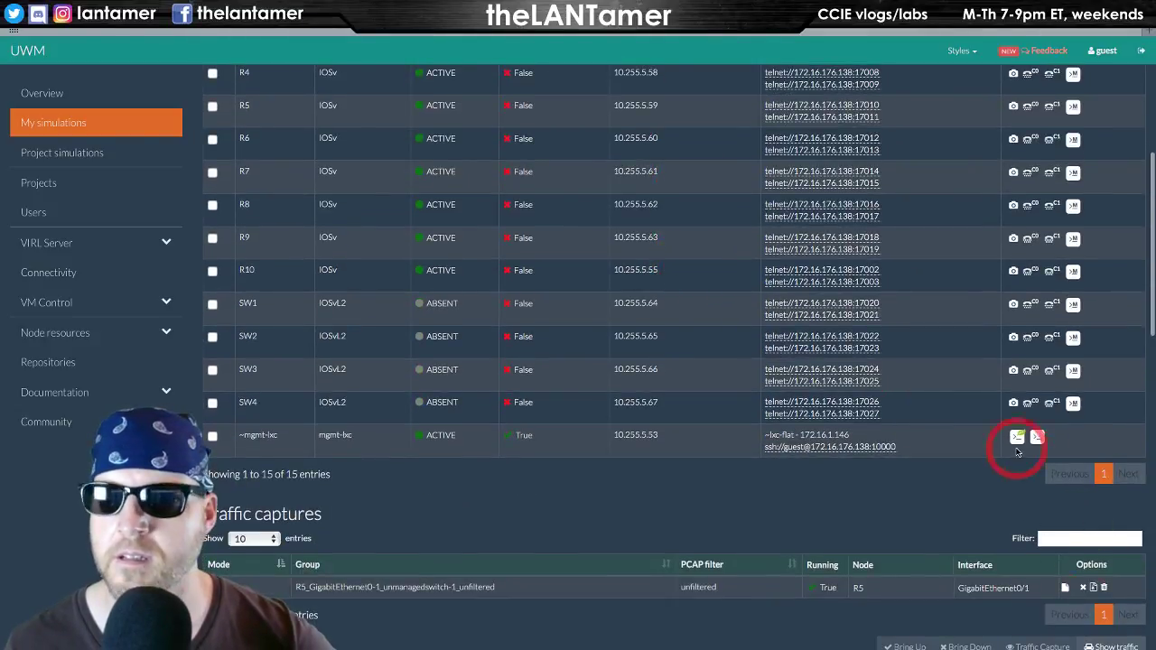
scroll(1018, 439, up, 10)
scroll(1014, 452, down, 6)
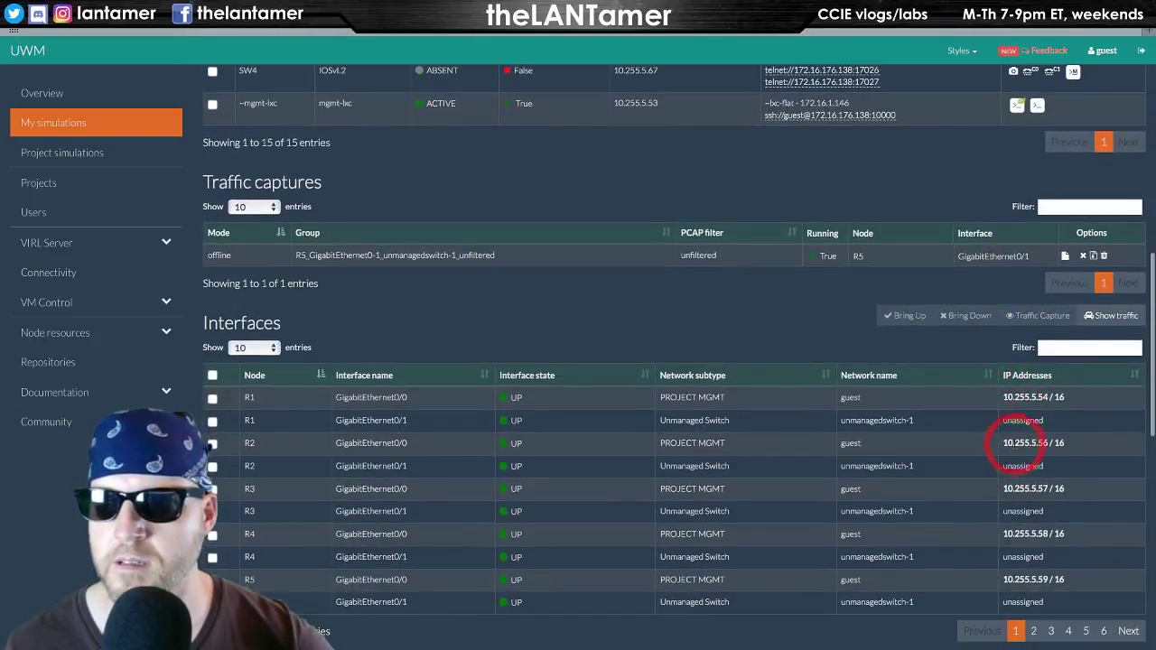
click(1084, 258)
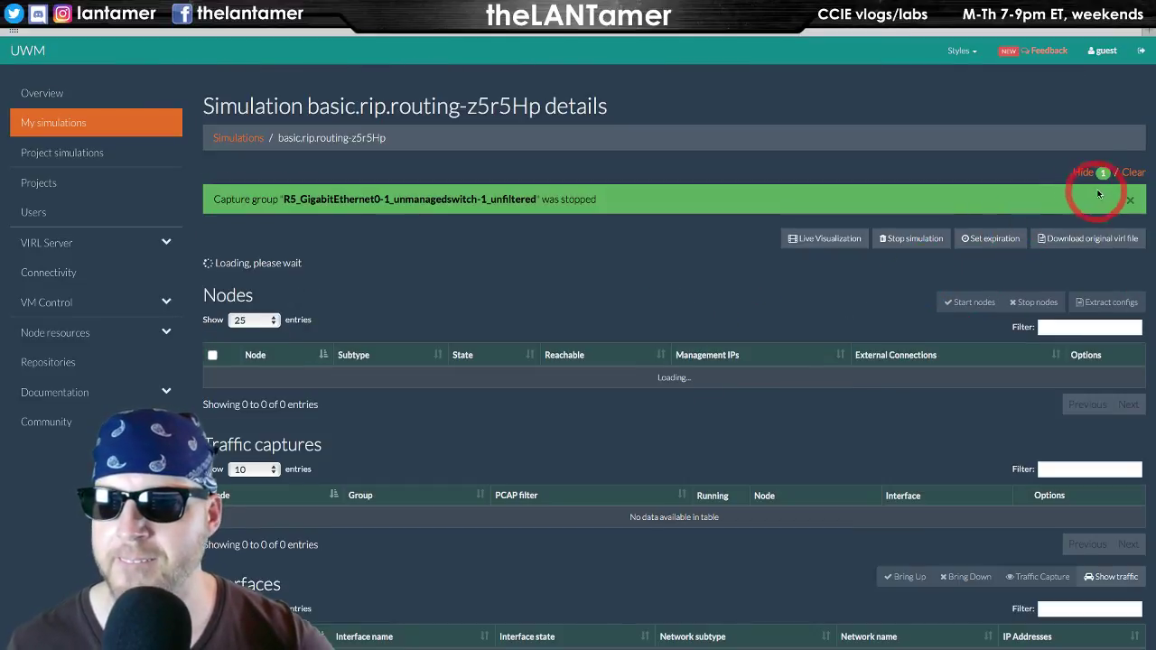
click(1128, 199)
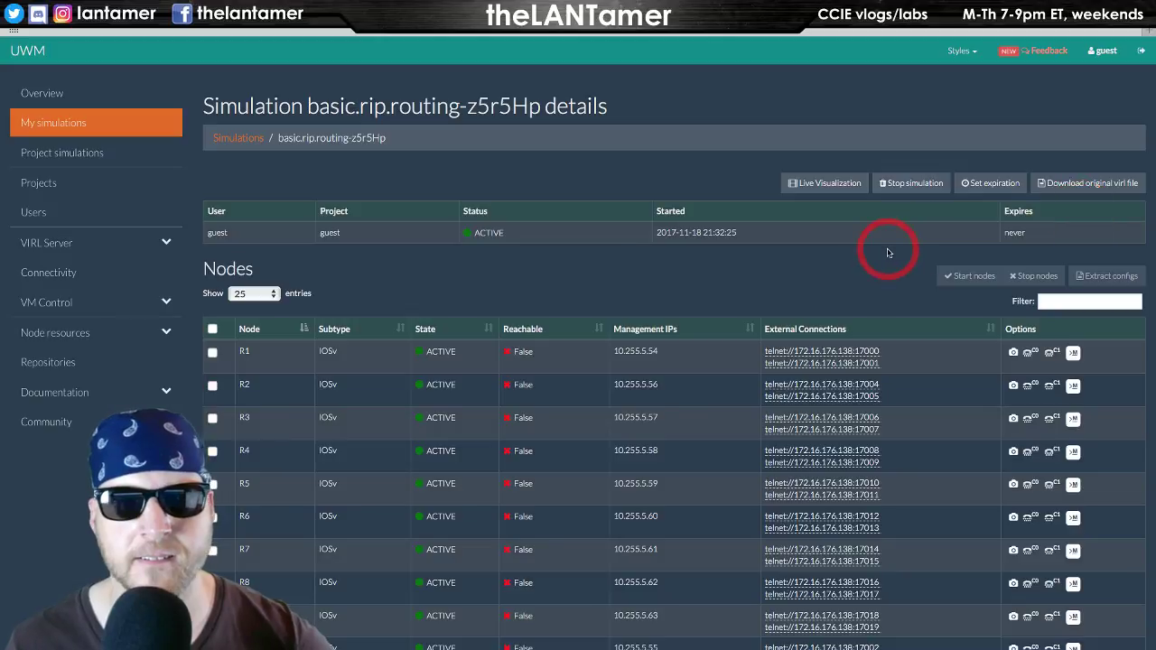
- Delete the unfiltered R5 GigabitEthernet0/1 capture group and confirm its removal
scroll(764, 359, down, 7)
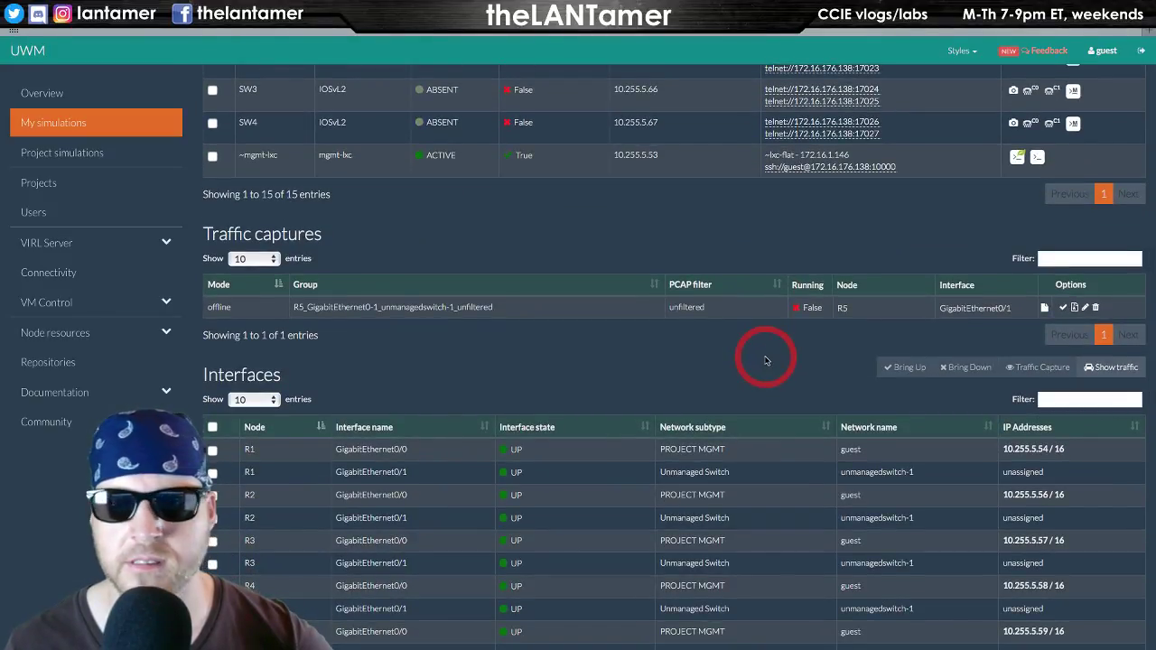
scroll(764, 361, up, 3)
scroll(764, 360, down, 2)
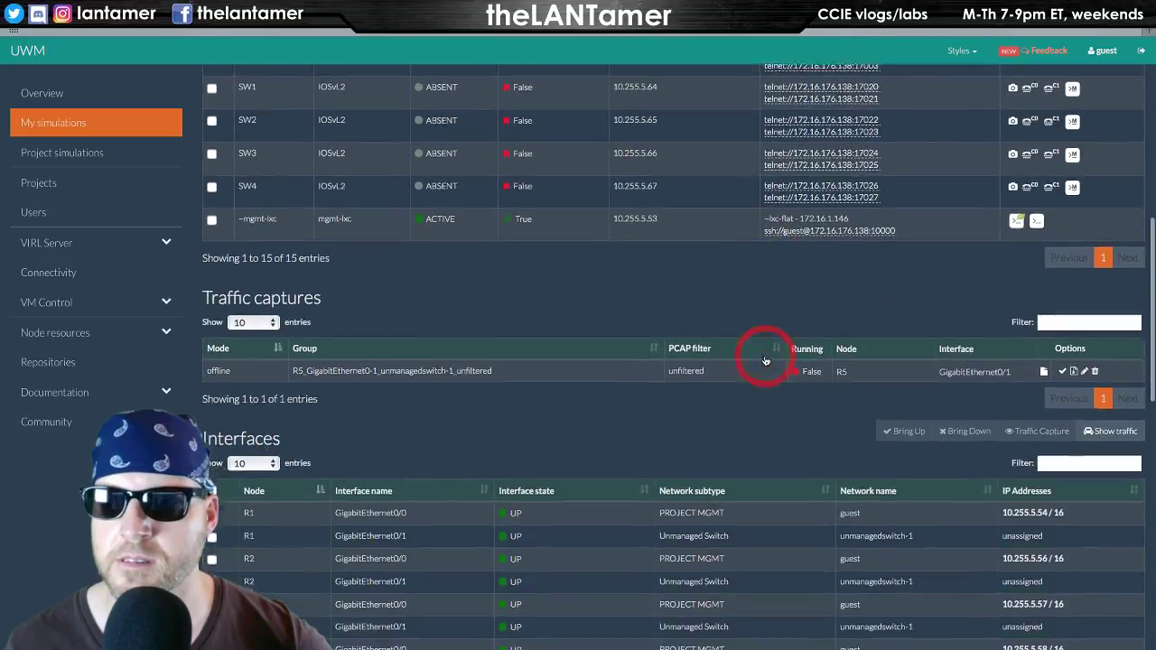
click(1096, 358)
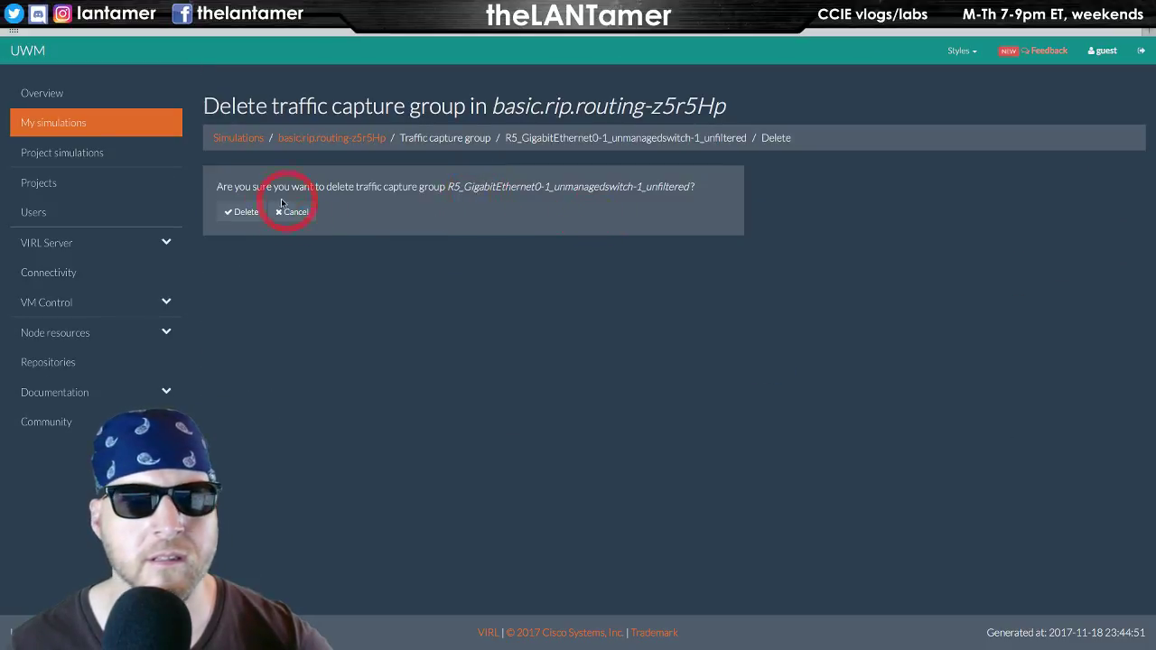
click(239, 210)
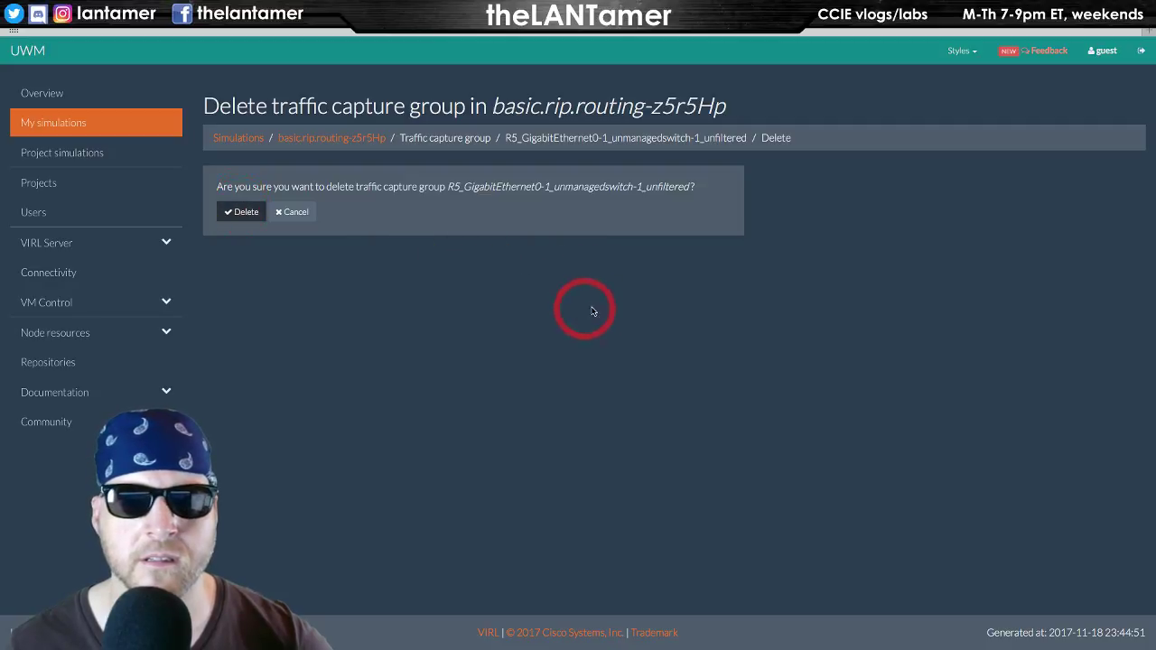
scroll(661, 314, down, 5)
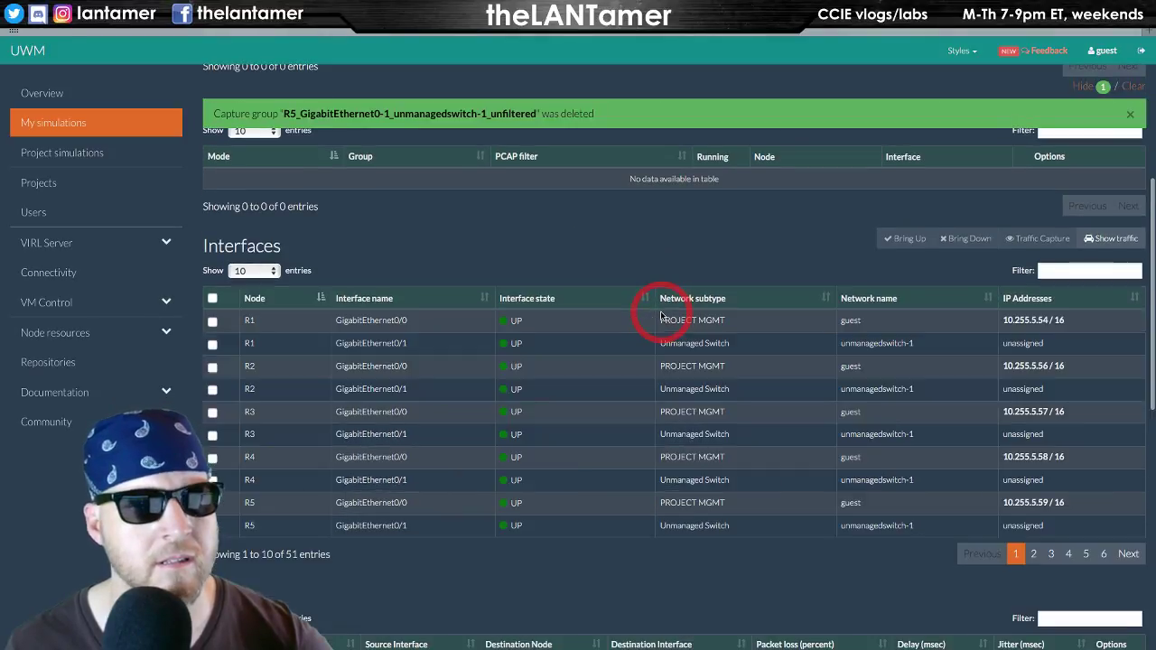
scroll(661, 314, up, 5)
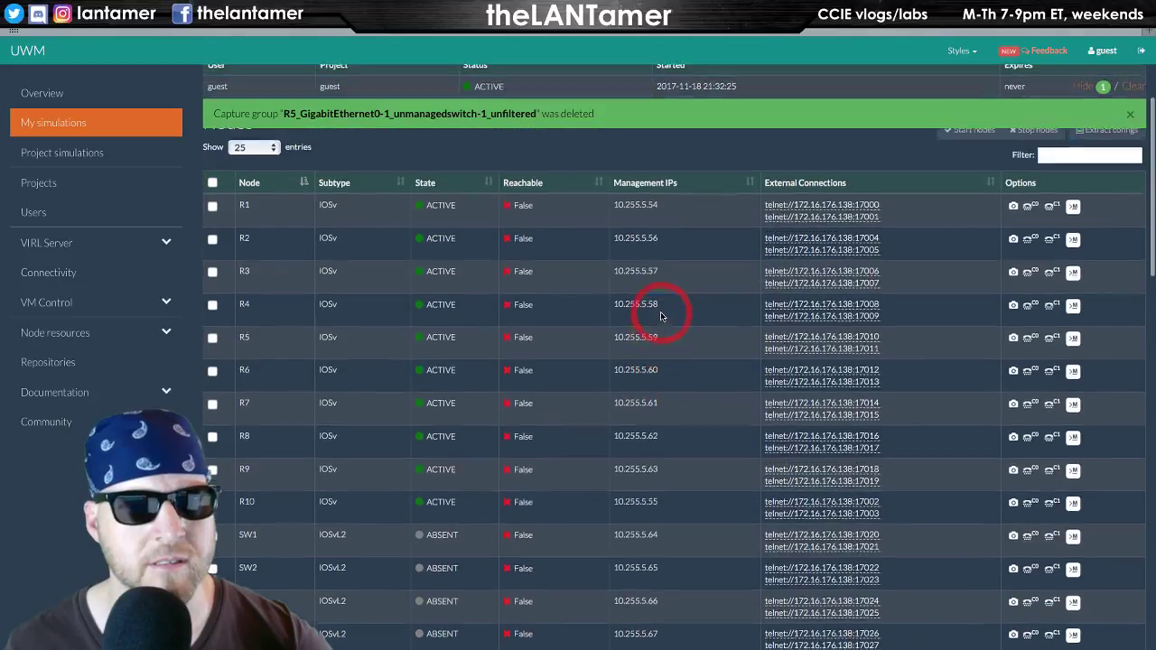
scroll(661, 314, down, 5)
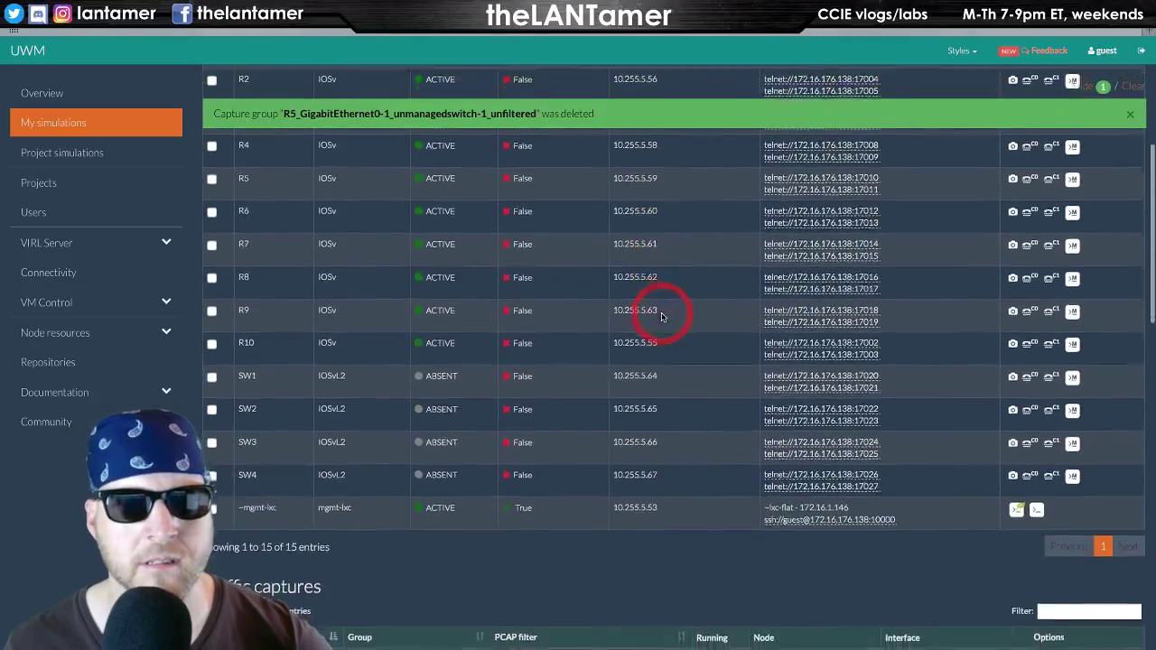
scroll(661, 316, down, 3)
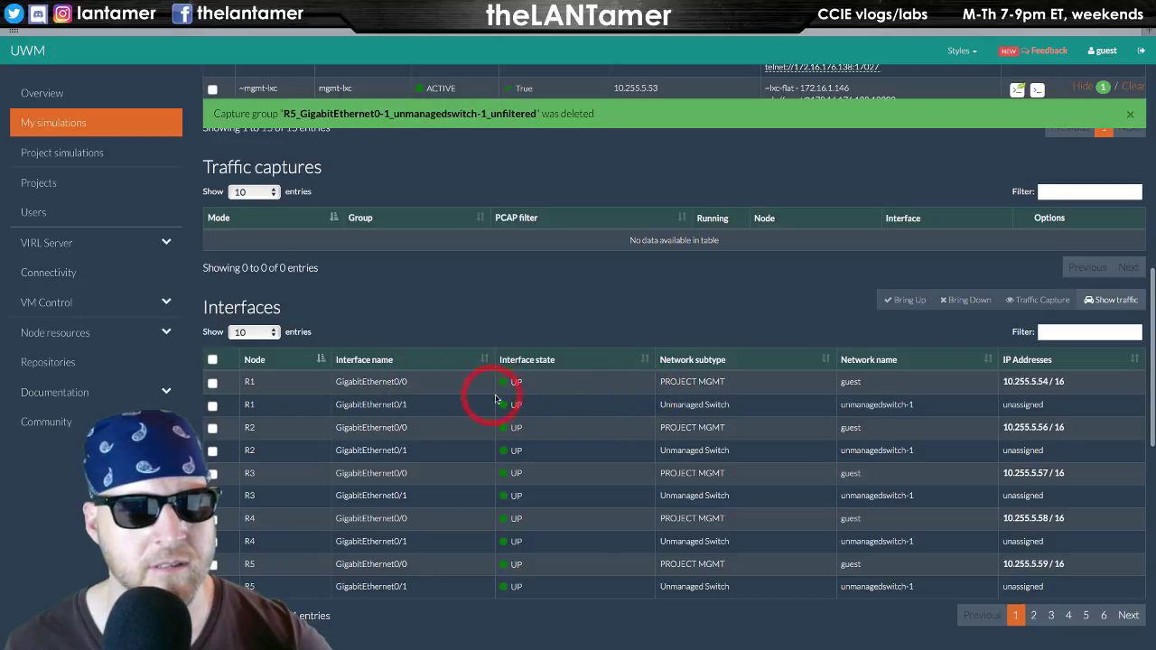
scroll(560, 418, down, 3)
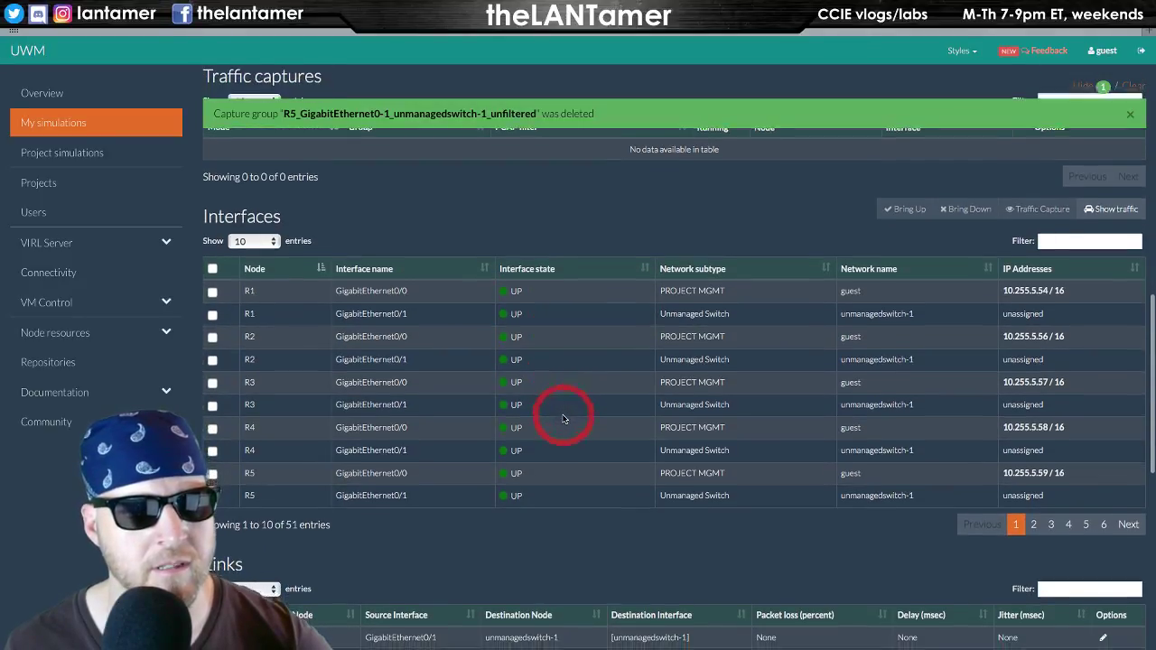
- Return to the R5 terminal session, rerun show ip protocols | b rip through to its end, and leave a clean prompt
key(ctrl+super+Left)
key(ctrl+super+Left)
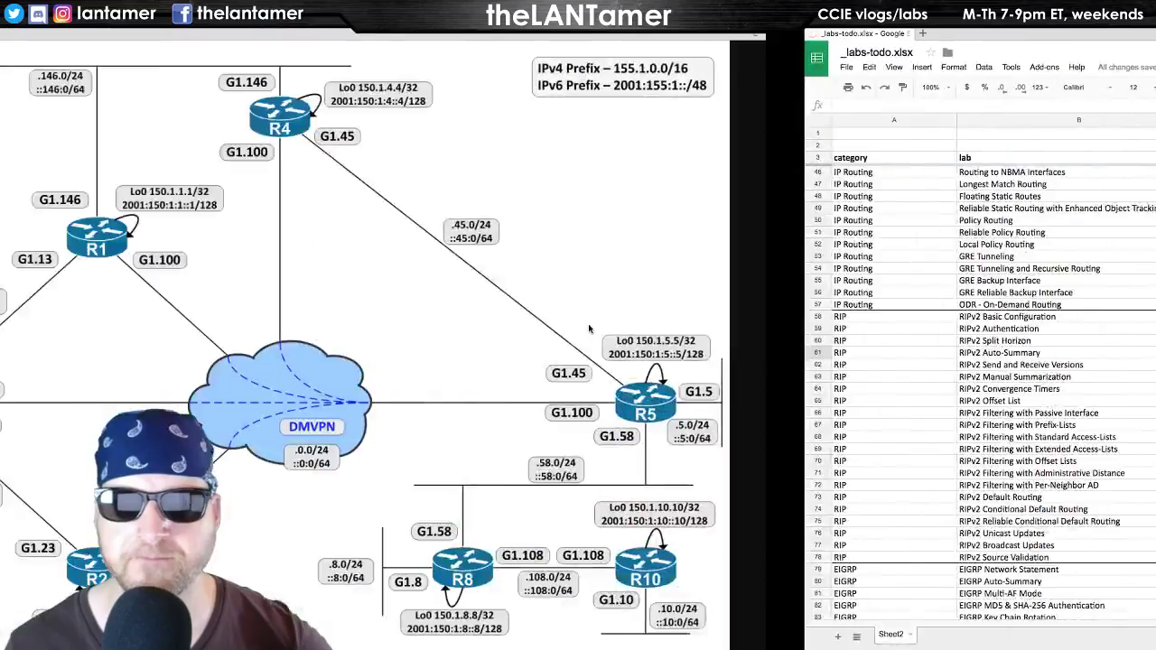
key(ctrl+Left)
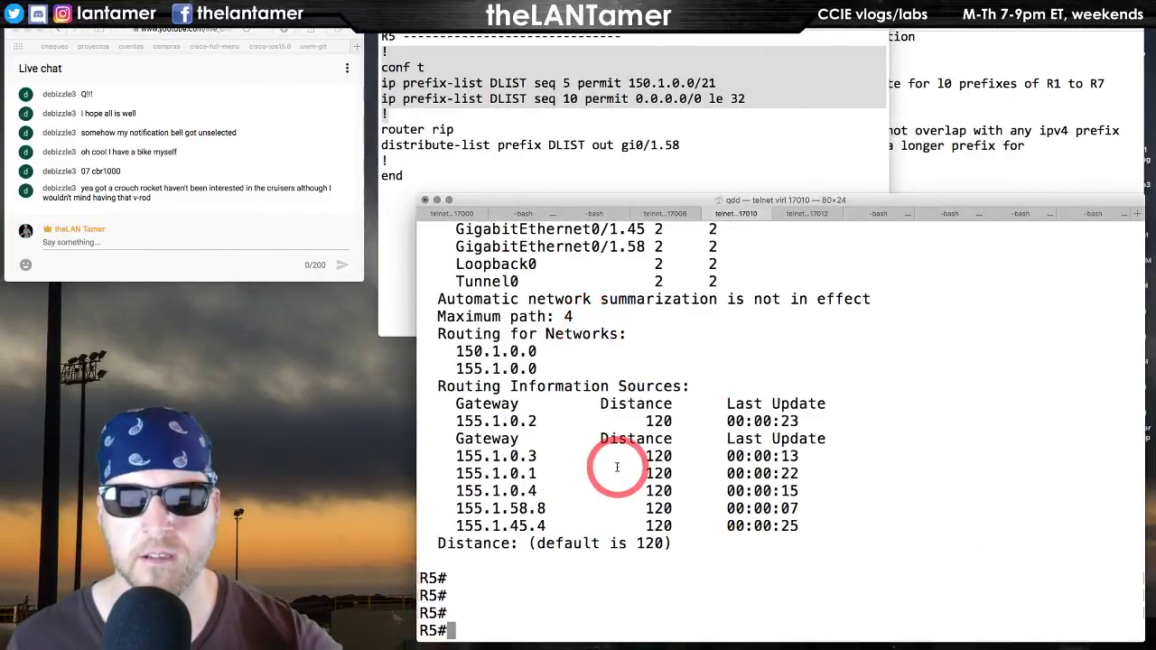
key(Up)
key(Return)
key(space)
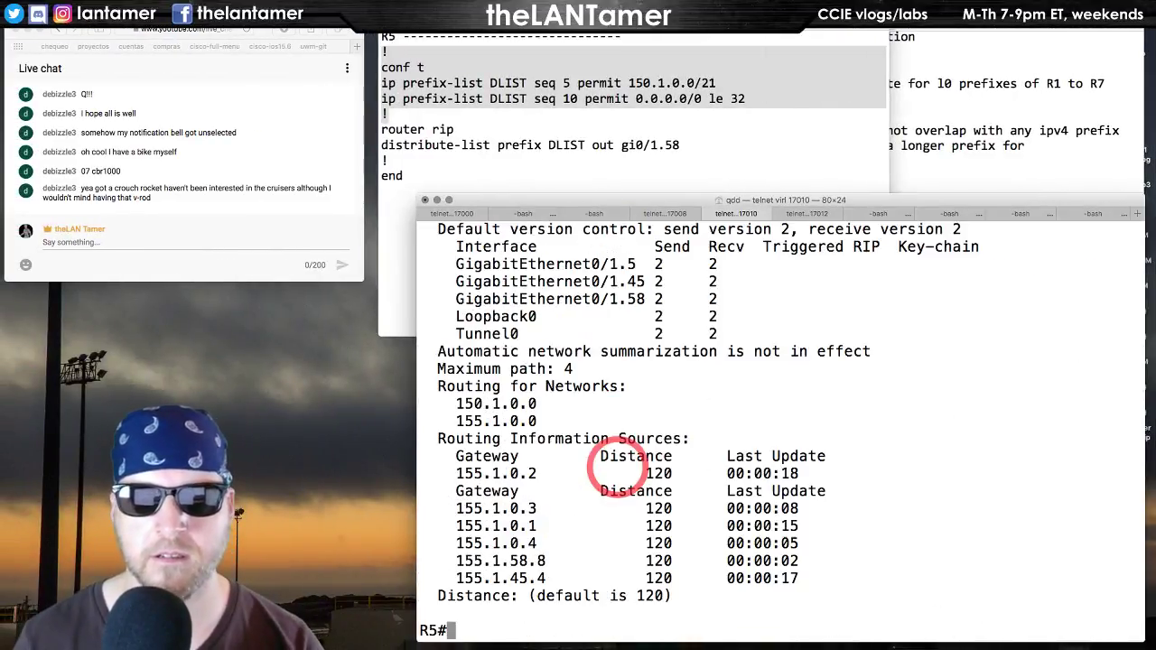
key(Return)
key(Return)
key(Return)
key(Return)
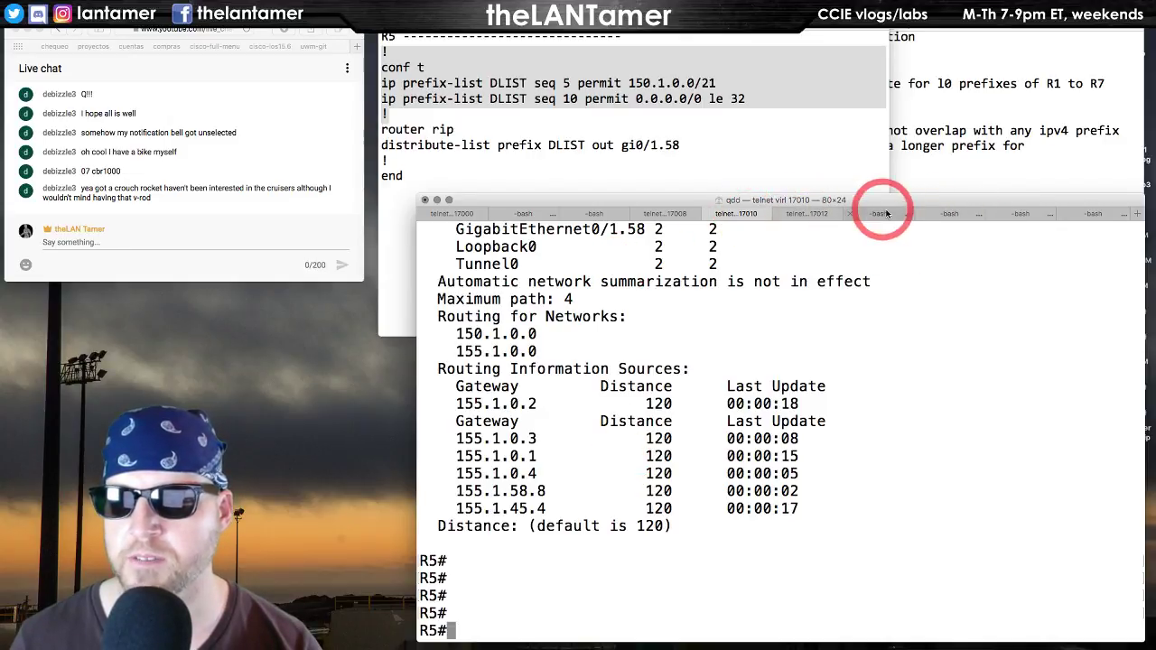
- Reconnect the closed R8 terminal session with telnet virl 17016 and bring up its prompt
click(948, 214)
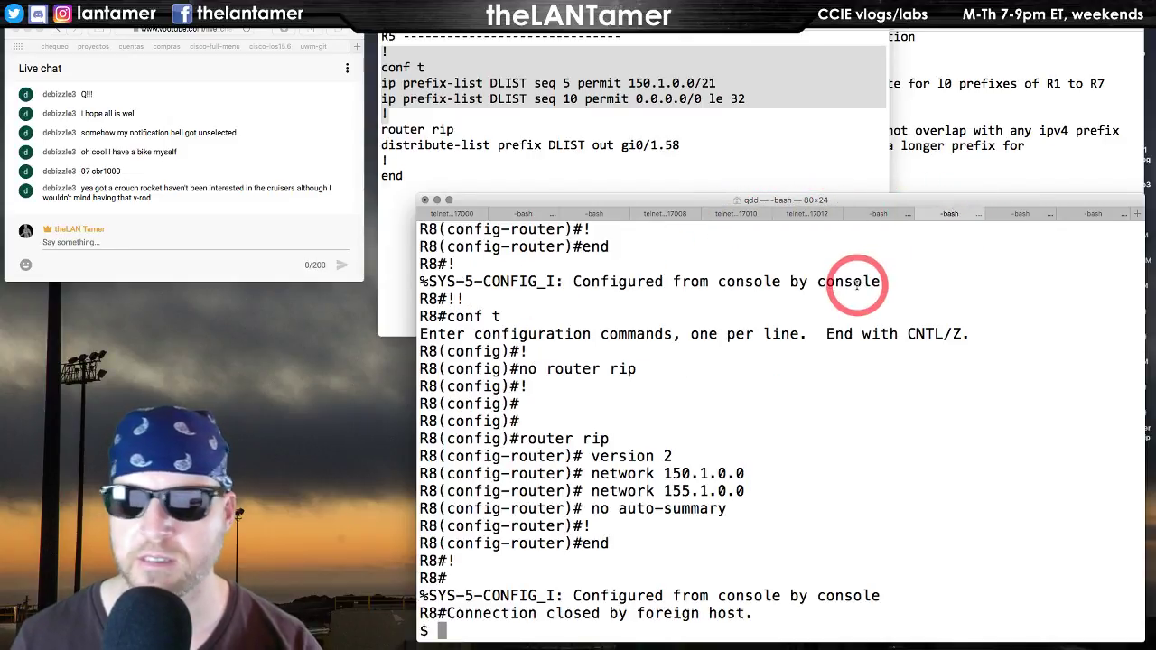
key(Up)
key(Return)
key(Return)
key(Return)
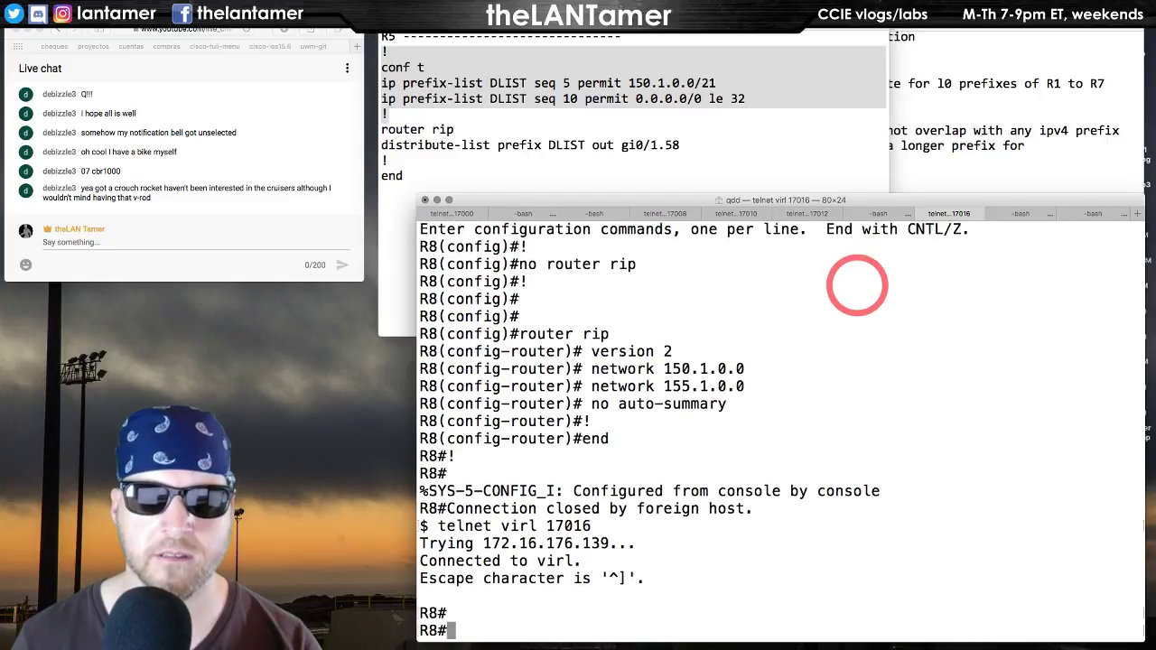
key(Return)
key(Return)
- Run show ip route rip on R8, review all RIP routes for the 150.1.0.0 and 155.1.0.0 networks, and return to a clean prompt
text(show ip route rip)
key(Return)
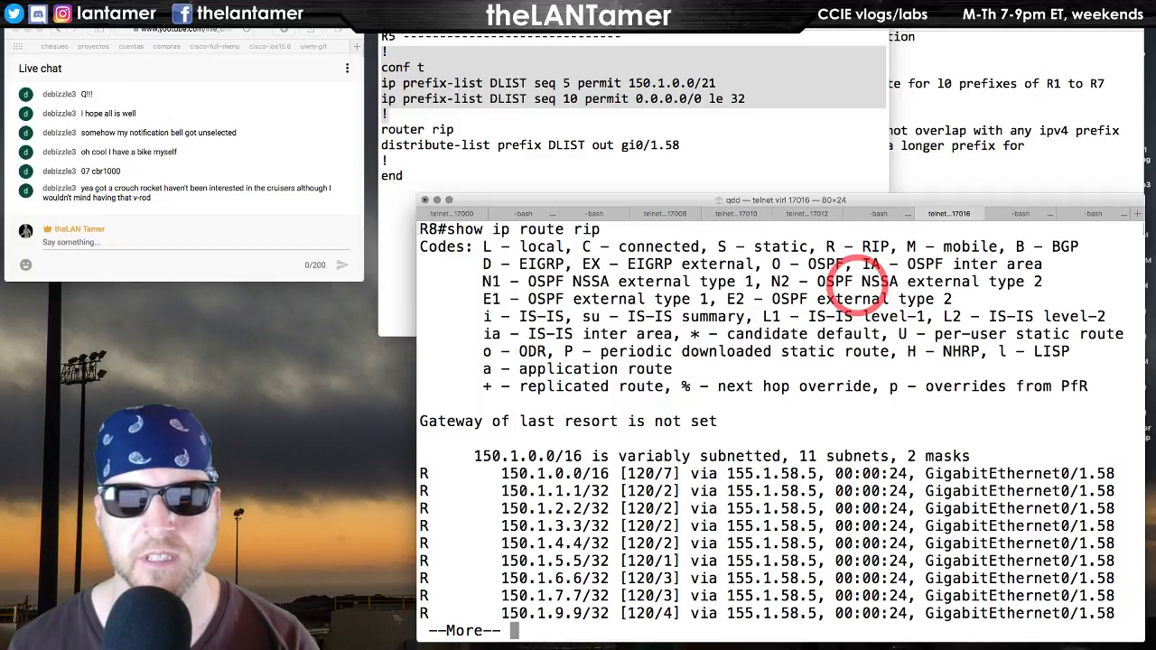
key(space)
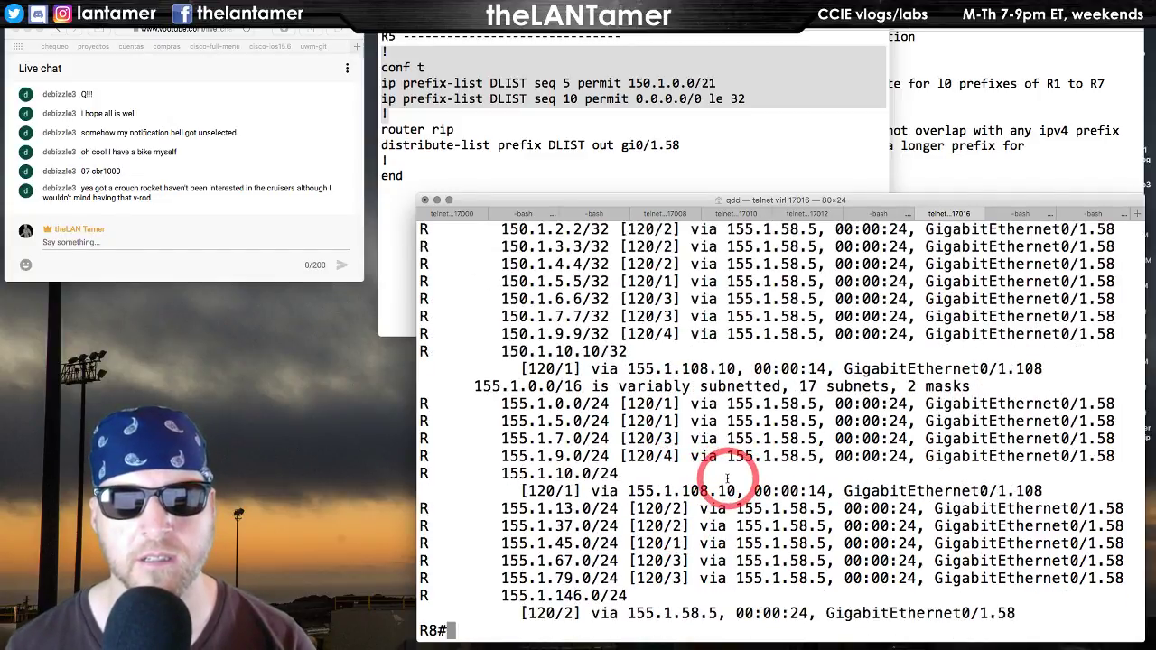
scroll(727, 479, up, 5)
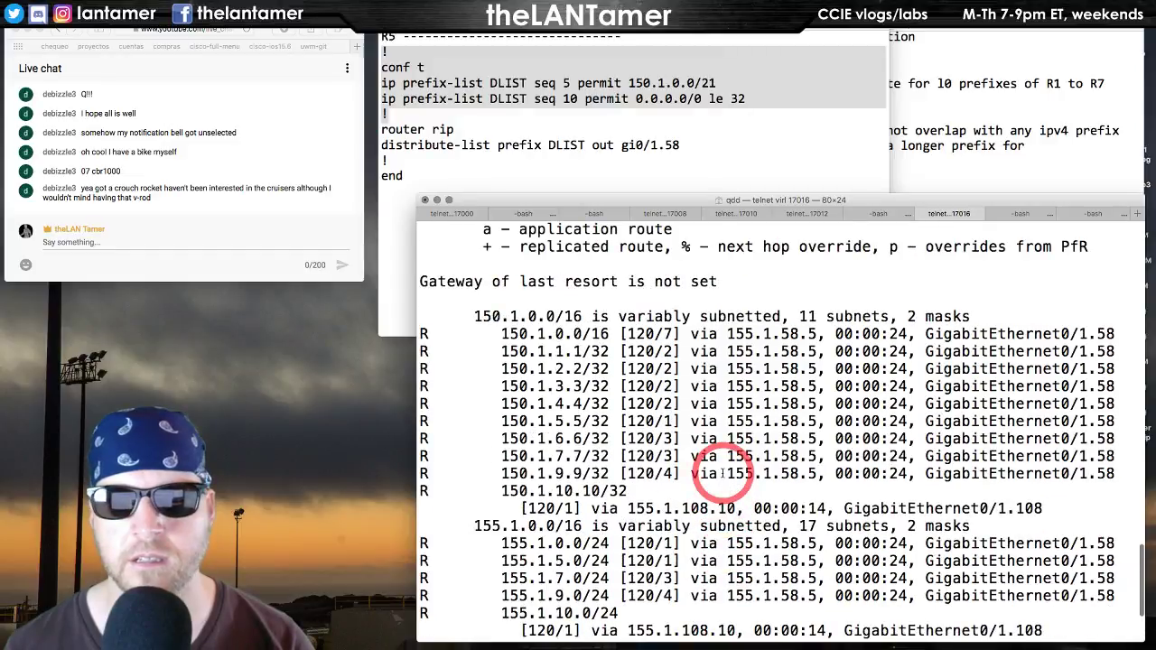
scroll(722, 474, down, 5)
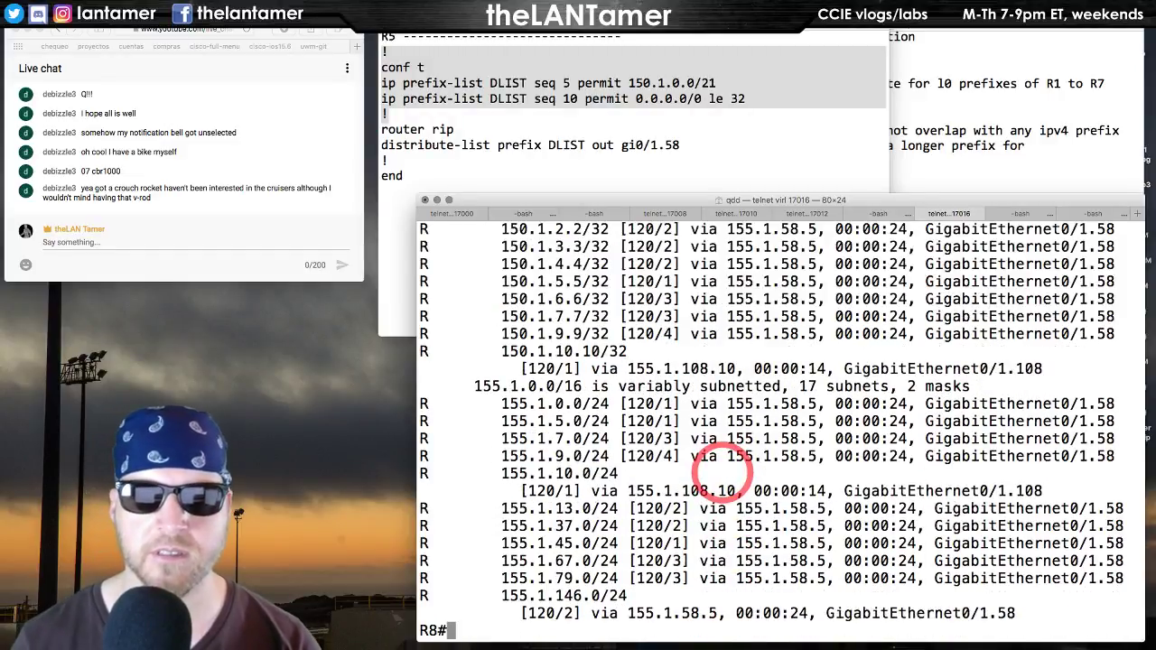
key(Return)
key(Return)
key(Return)
- Switch to the UWM simulation page and open a new traffic capture for R8's GigabitEthernet0/1 interface
key(super+Tab)
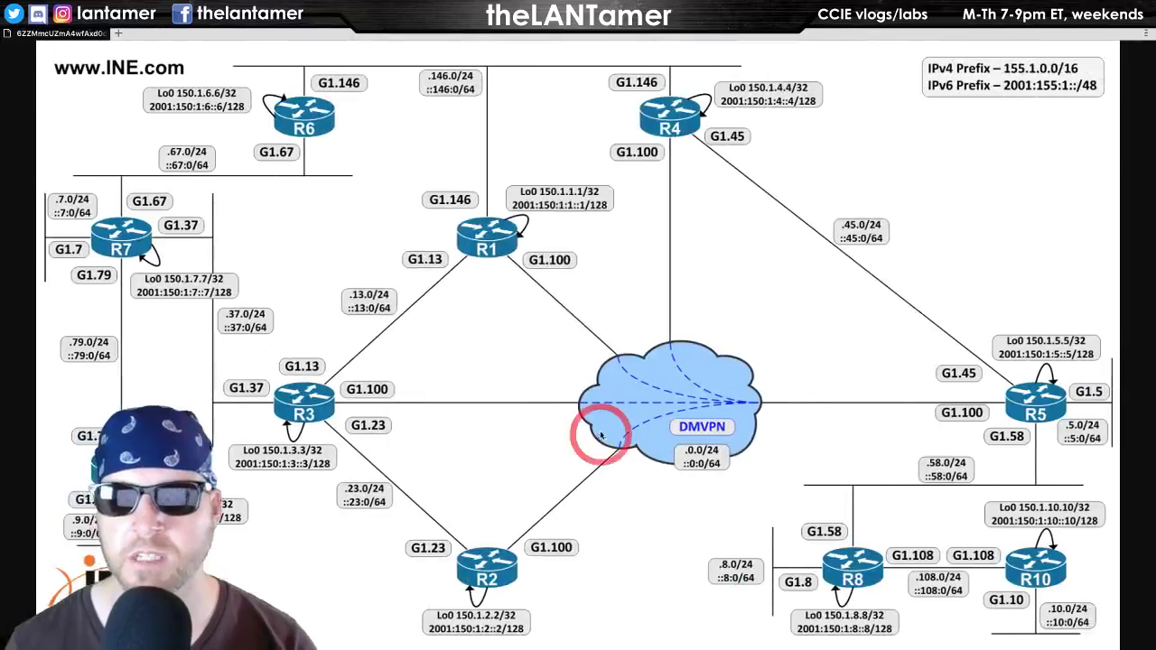
key(ctrl+Right)
key(ctrl+Right)
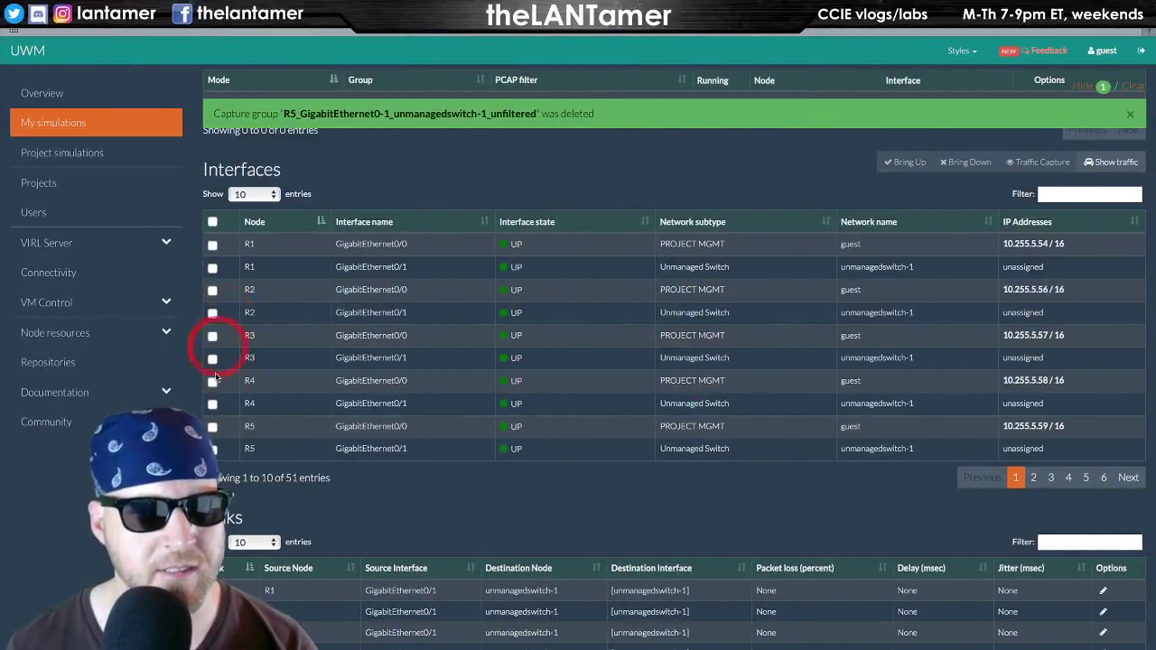
scroll(311, 411, up, 5)
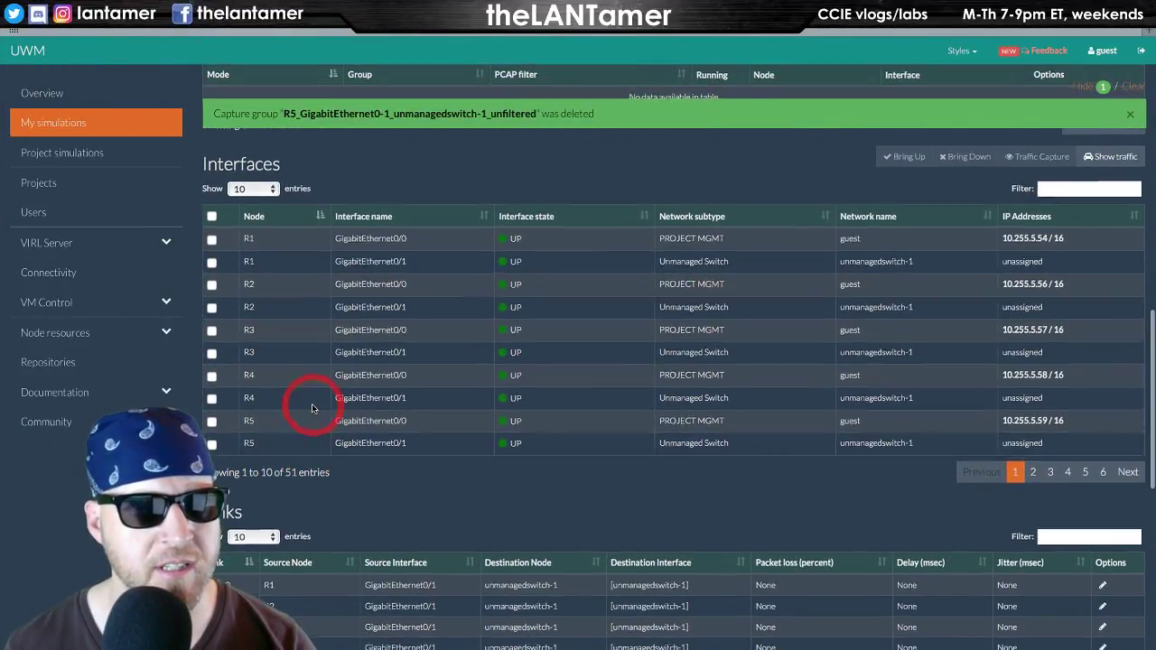
scroll(309, 402, up, 4)
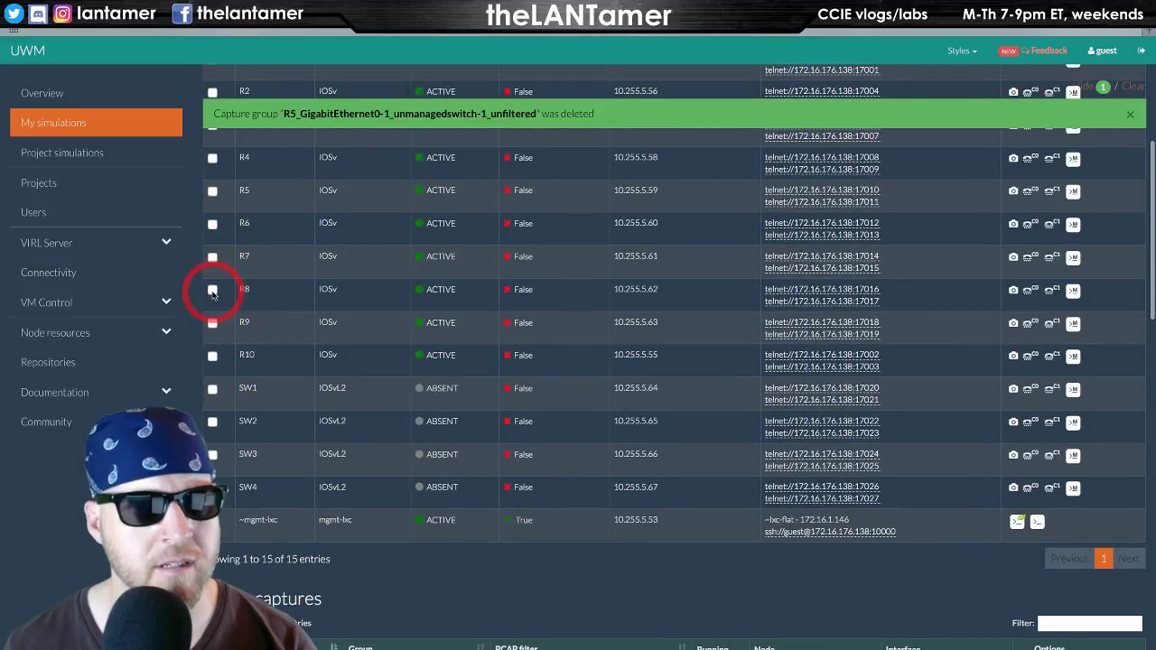
click(212, 290)
scroll(464, 382, down, 6)
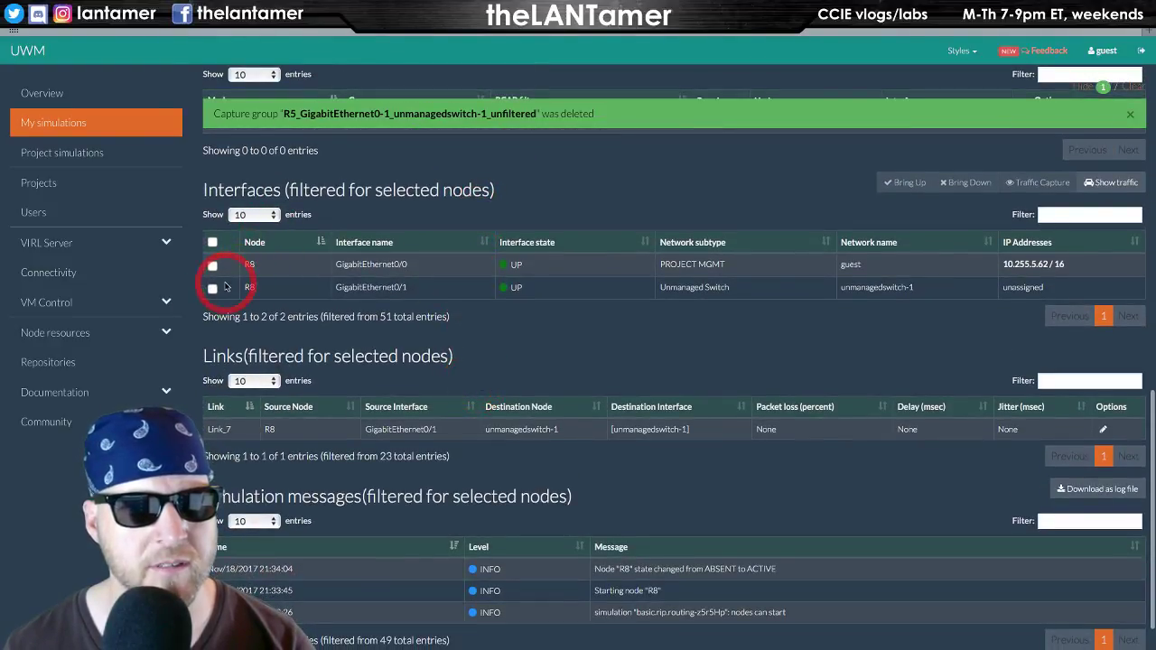
click(213, 288)
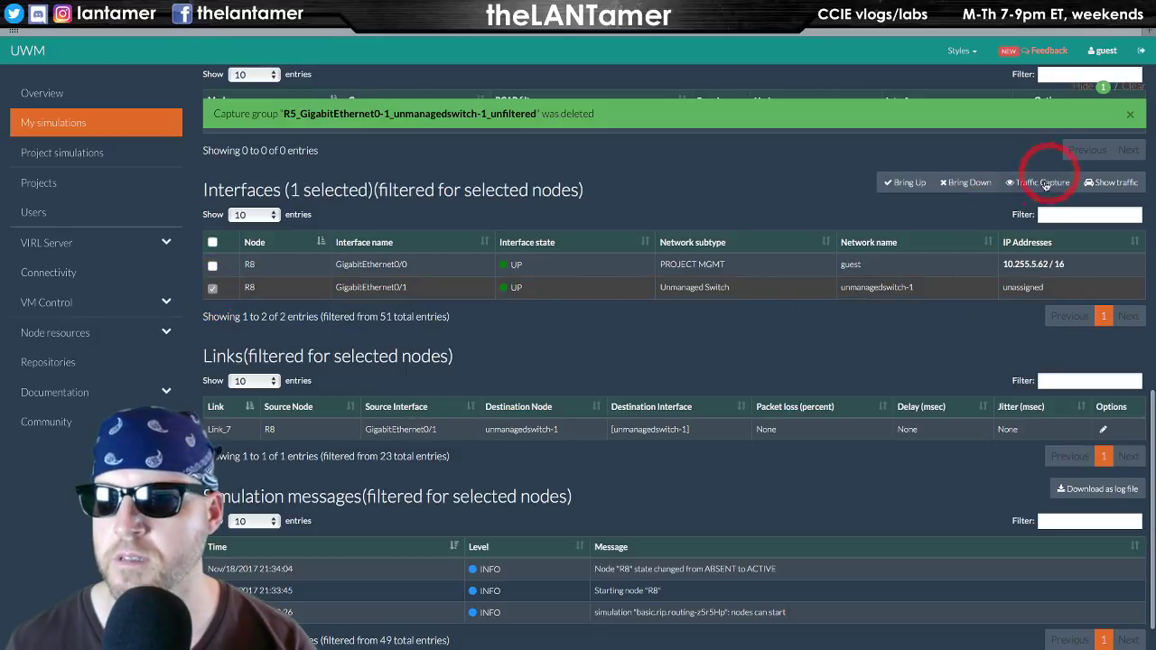
click(1043, 183)
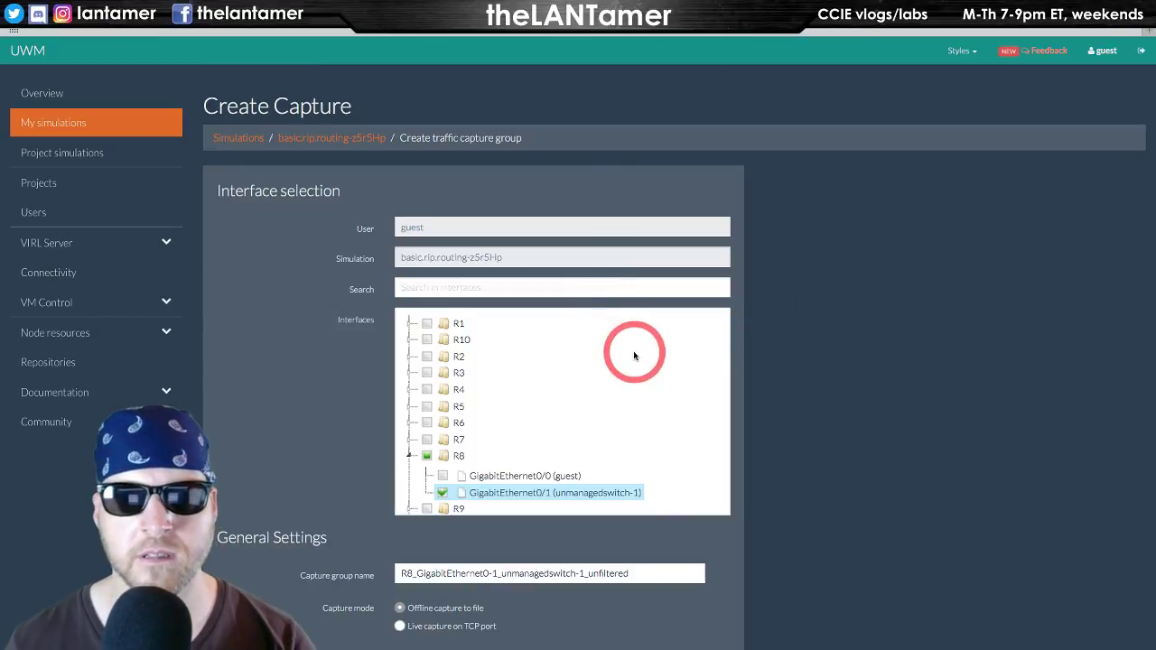
- Try to create the R8 GigabitEthernet0/1 offline capture with the PCAP filter udp proto 520
scroll(634, 353, down, 6)
click(425, 373)
text(7d)
key(BackSpace)
key(XF86AudioRaiseVolume)
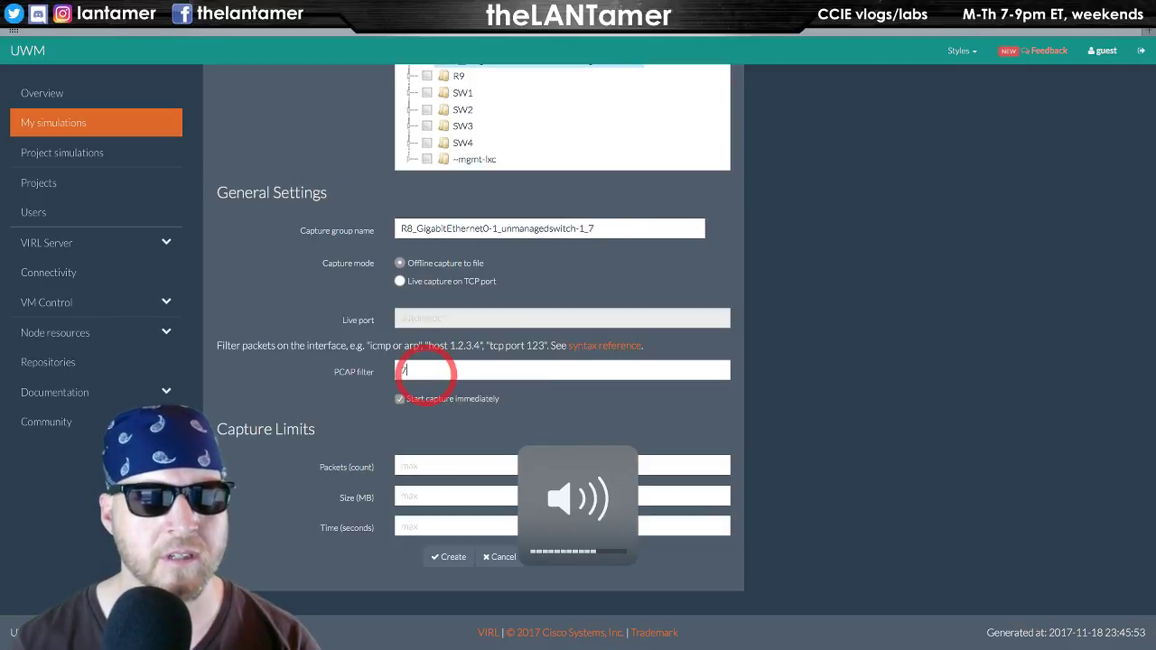
text(udp proto 520)
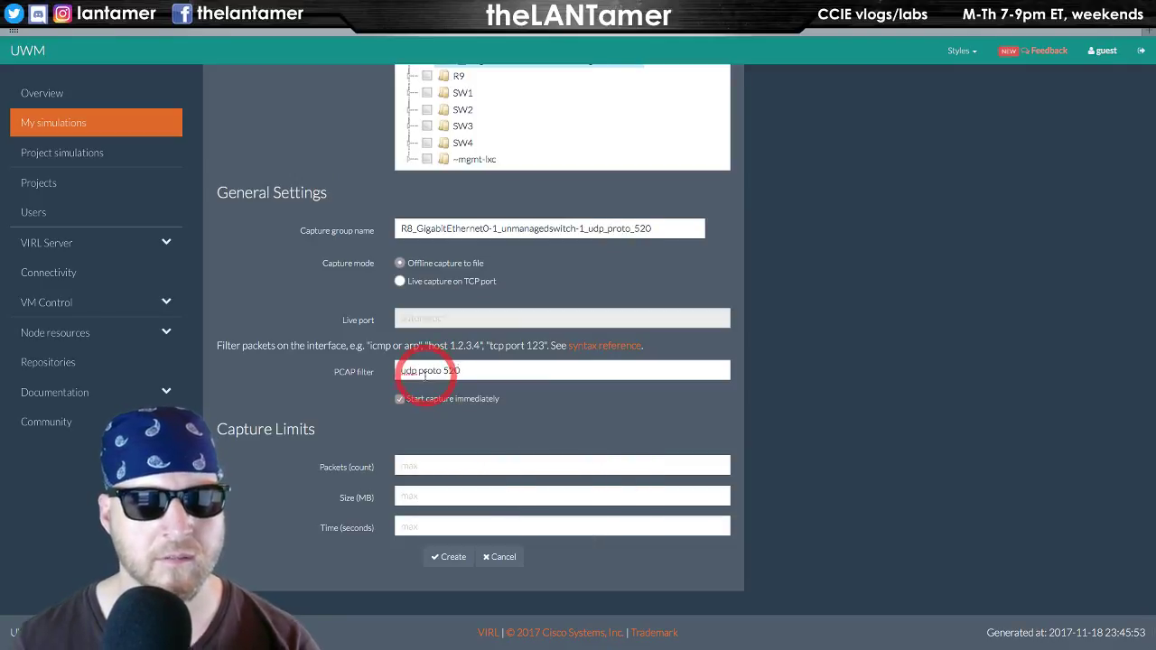
click(448, 563)
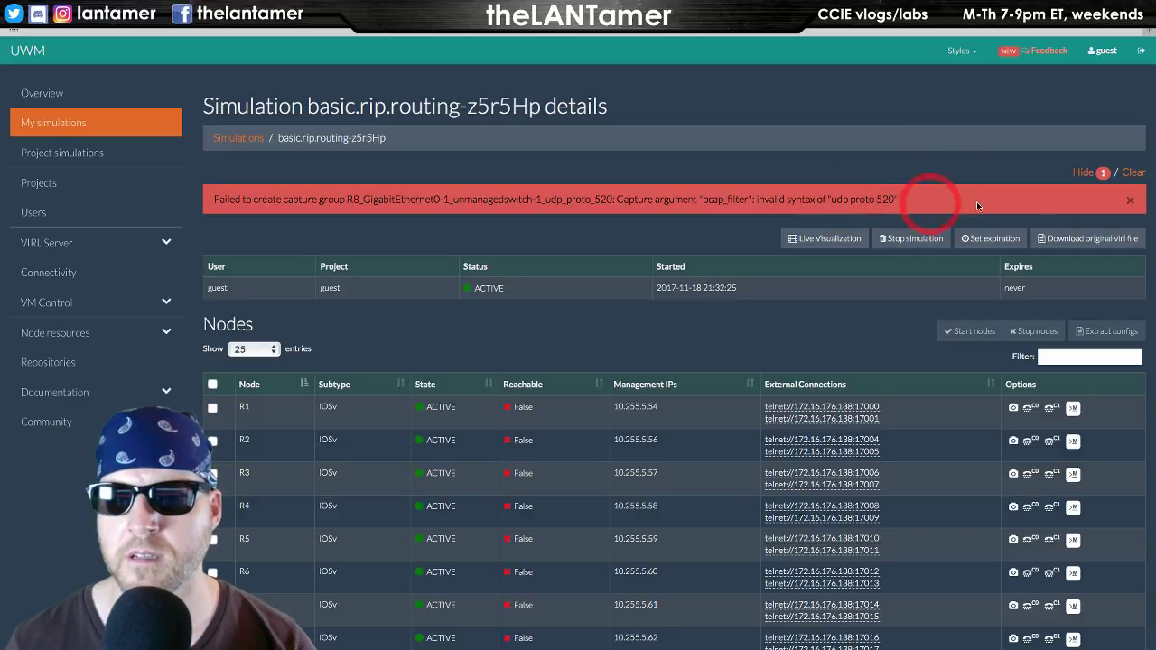
- Dismiss the error and delete the R8 capture group that uses the udp proto 520 filter
click(1129, 202)
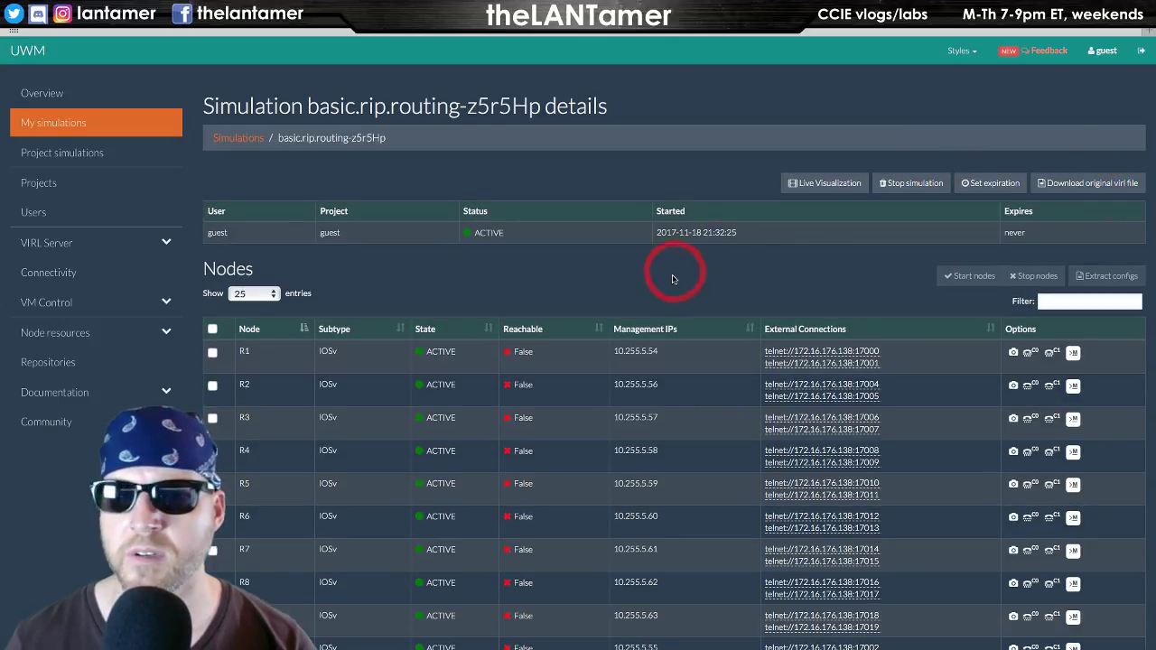
scroll(690, 294, down, 5)
scroll(877, 412, down, 3)
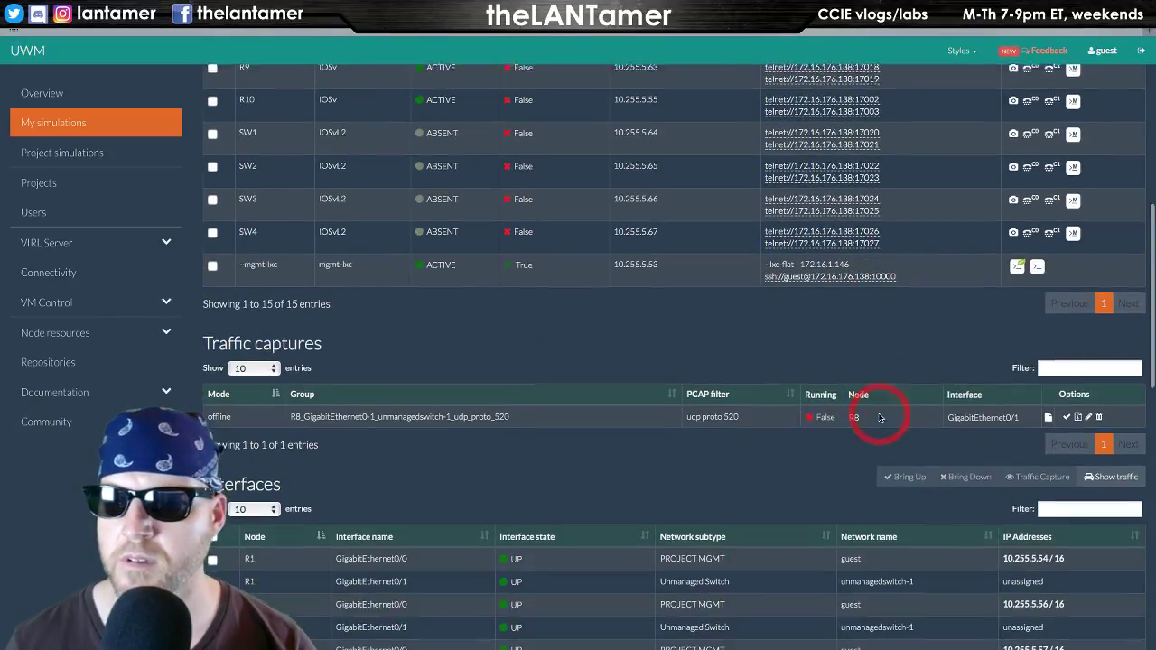
click(1099, 401)
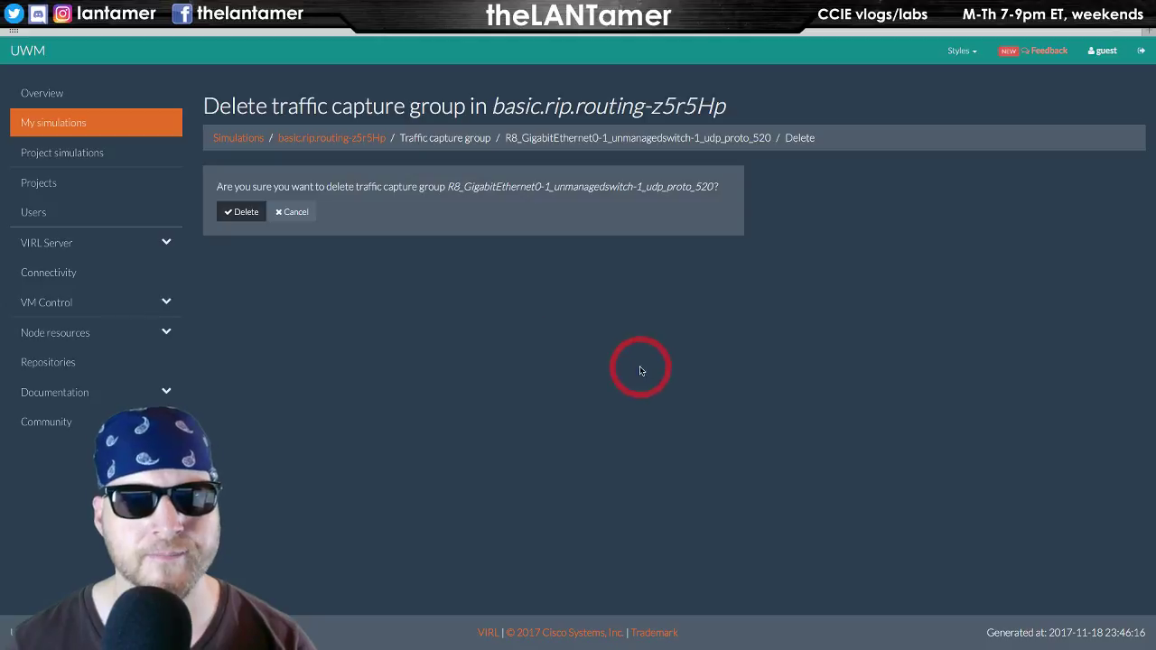
scroll(668, 406, down, 15)
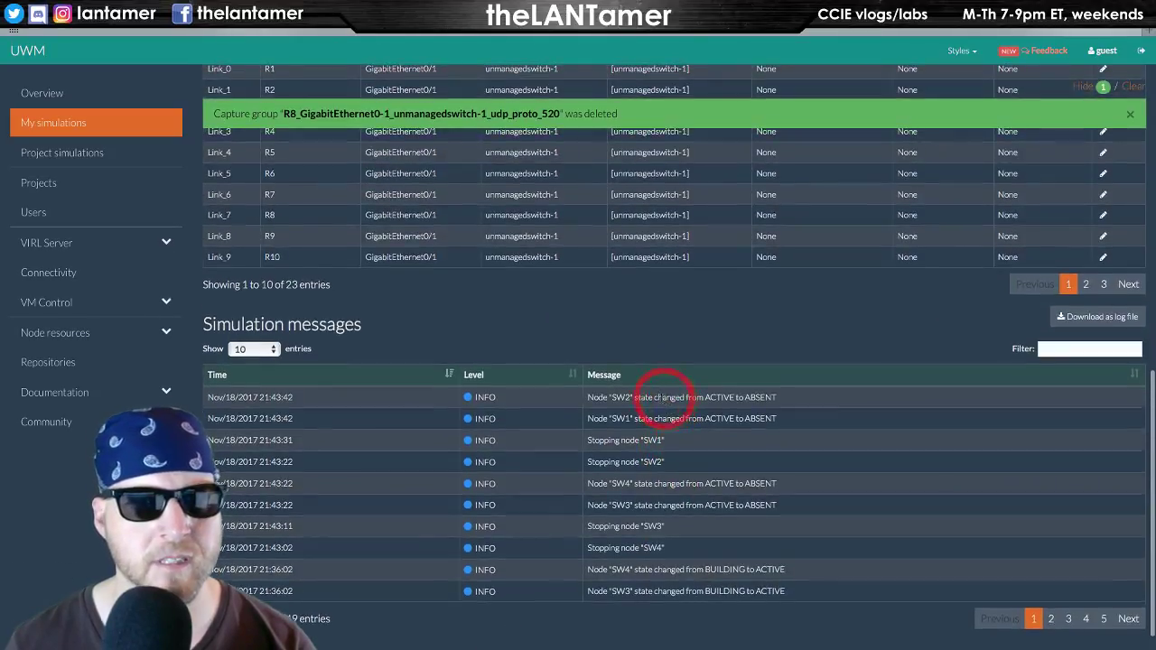
scroll(606, 382, up, 10)
- Open capture-filters.txt from the shared Google Drive folder in a new browser tab and look up the BPF filter for RIP
key(alt+Tab)
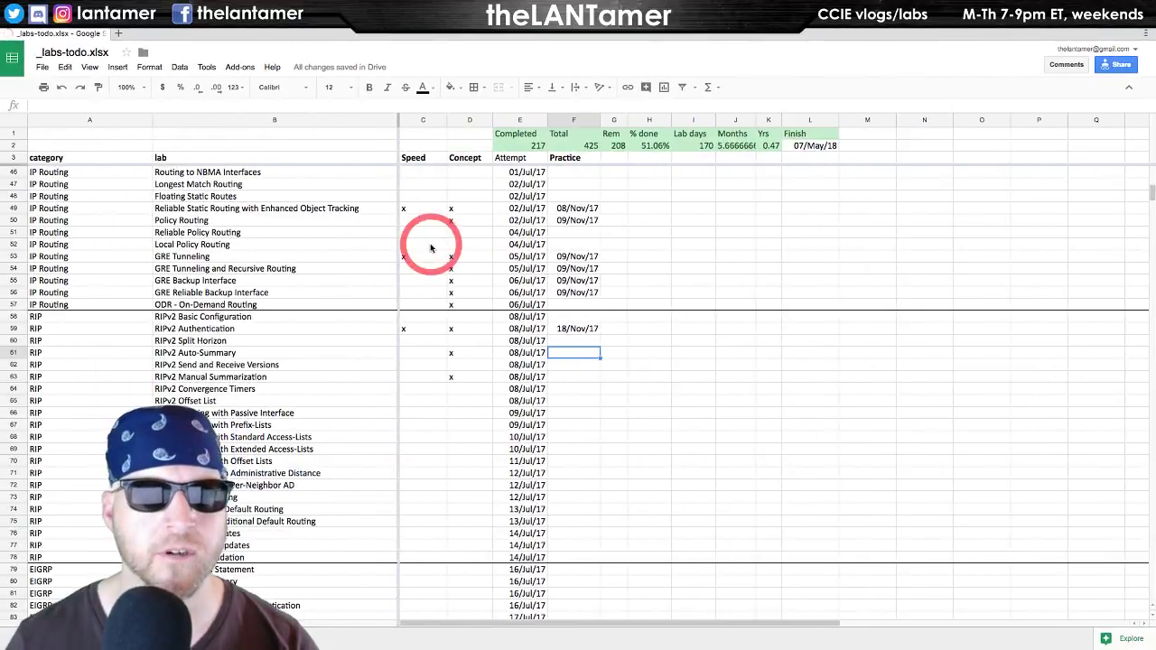
key(ctrl+t)
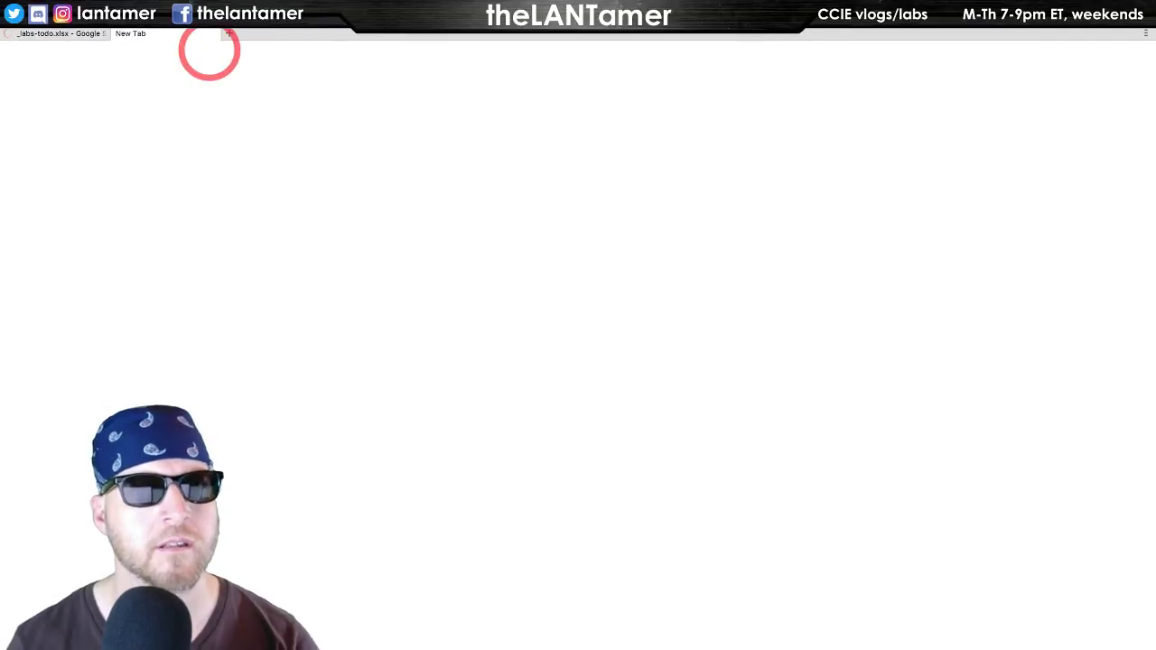
text(drive.google.com)
key(Return)
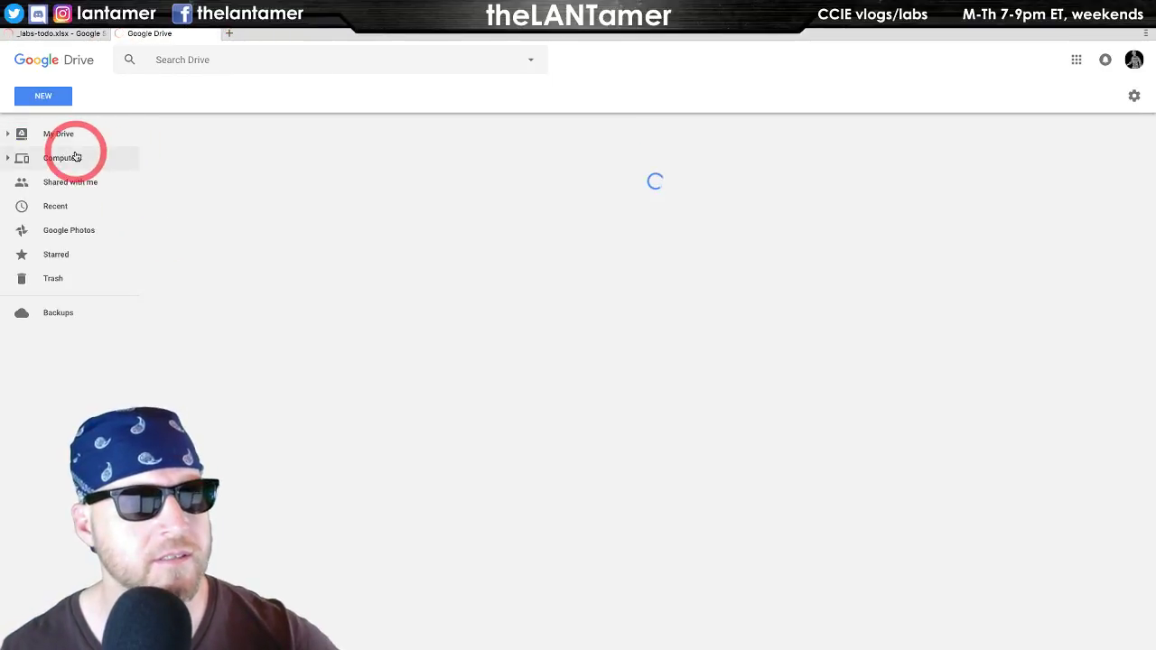
click(20, 134)
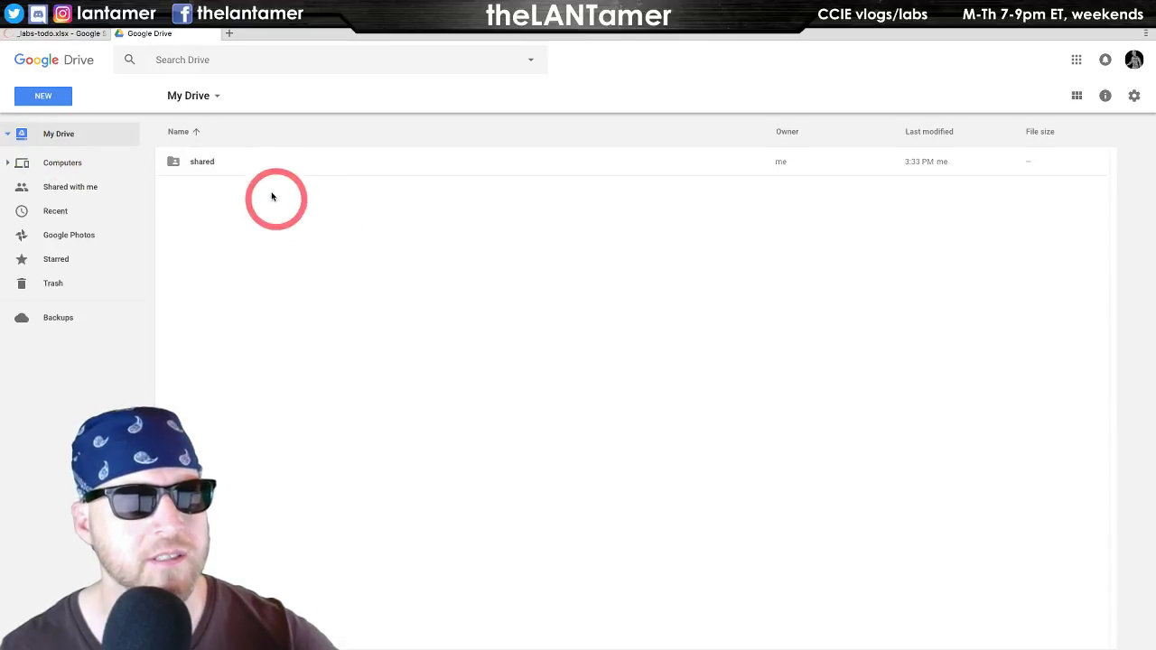
double_click(195, 161)
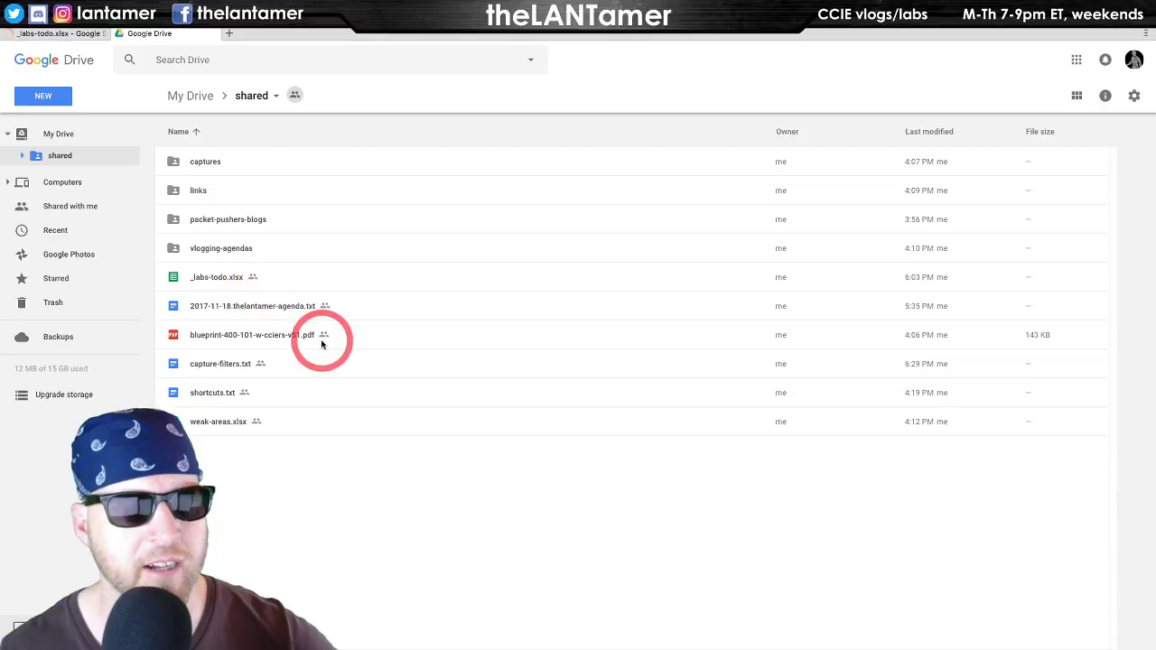
double_click(218, 361)
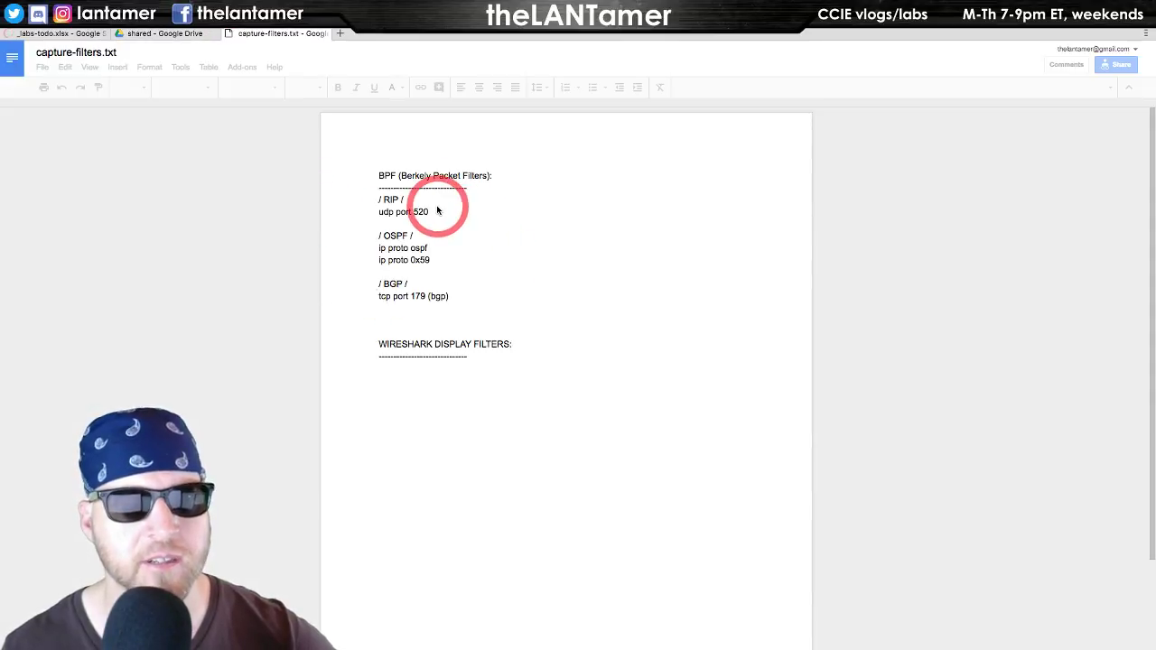
click(394, 211)
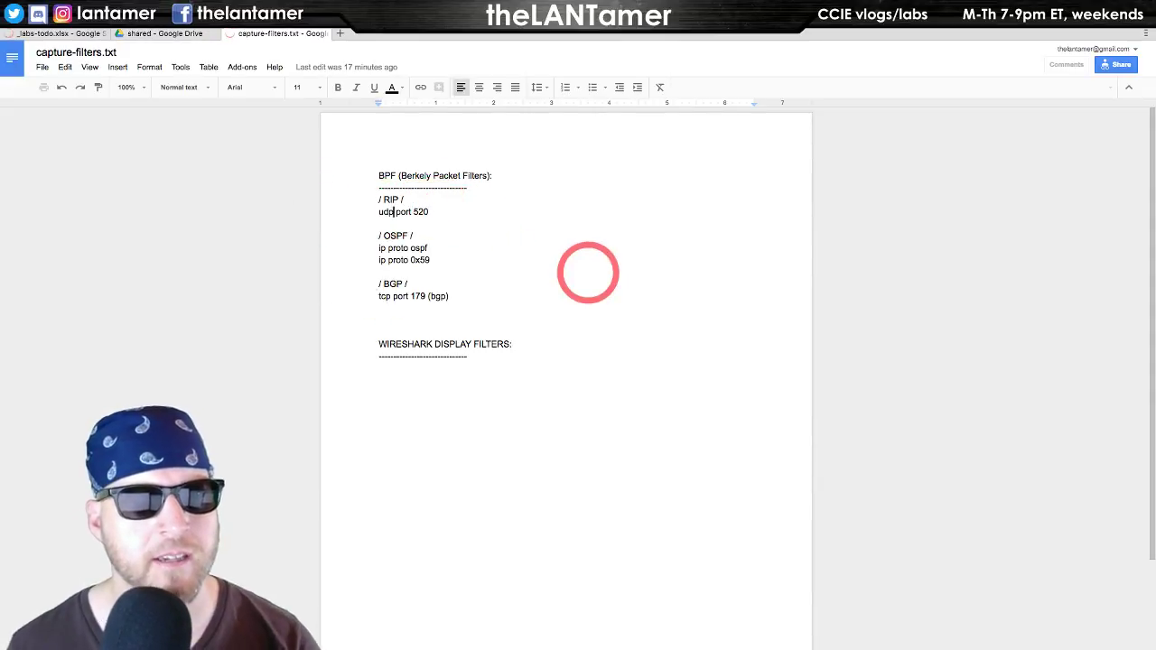
key(BackSpace)
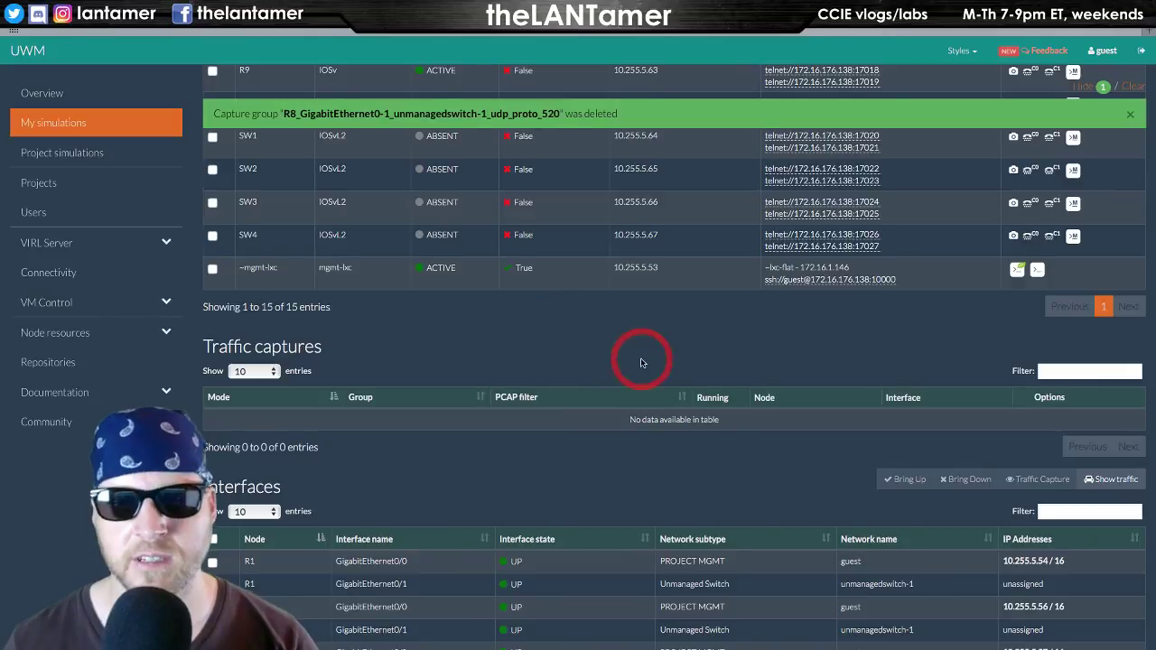
- Back on the UWM simulation page, select R8's GigabitEthernet0/1 interface and start a new traffic capture group for it
scroll(640, 357, down, 6)
scroll(640, 352, up, 1)
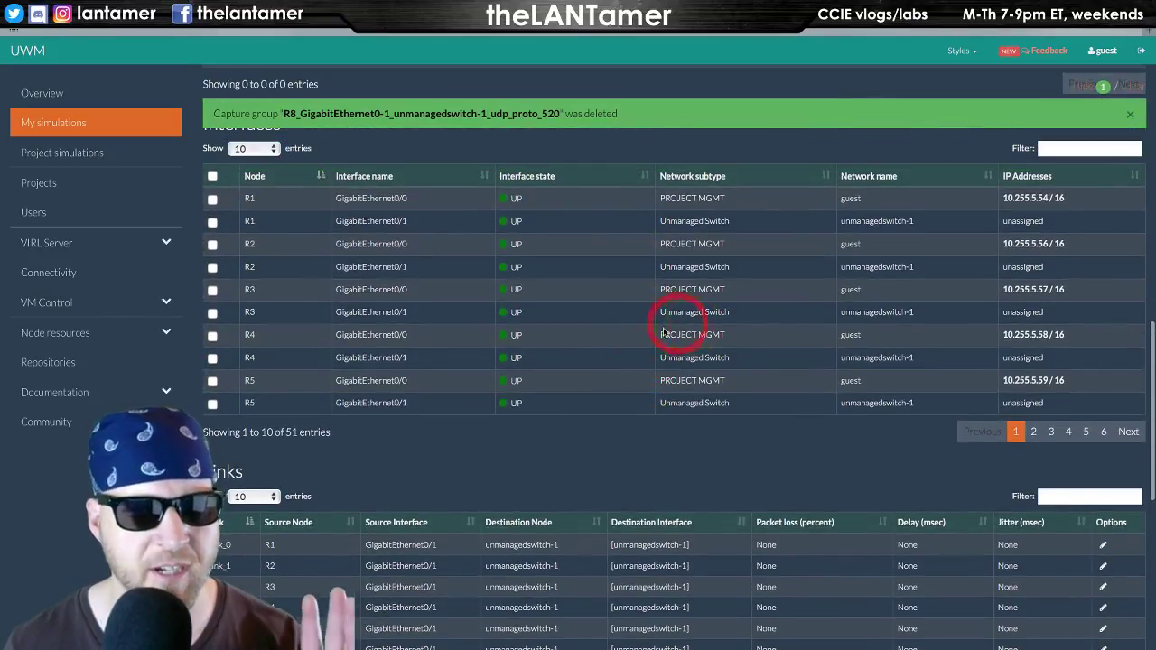
scroll(361, 350, up, 3)
scroll(397, 352, up, 5)
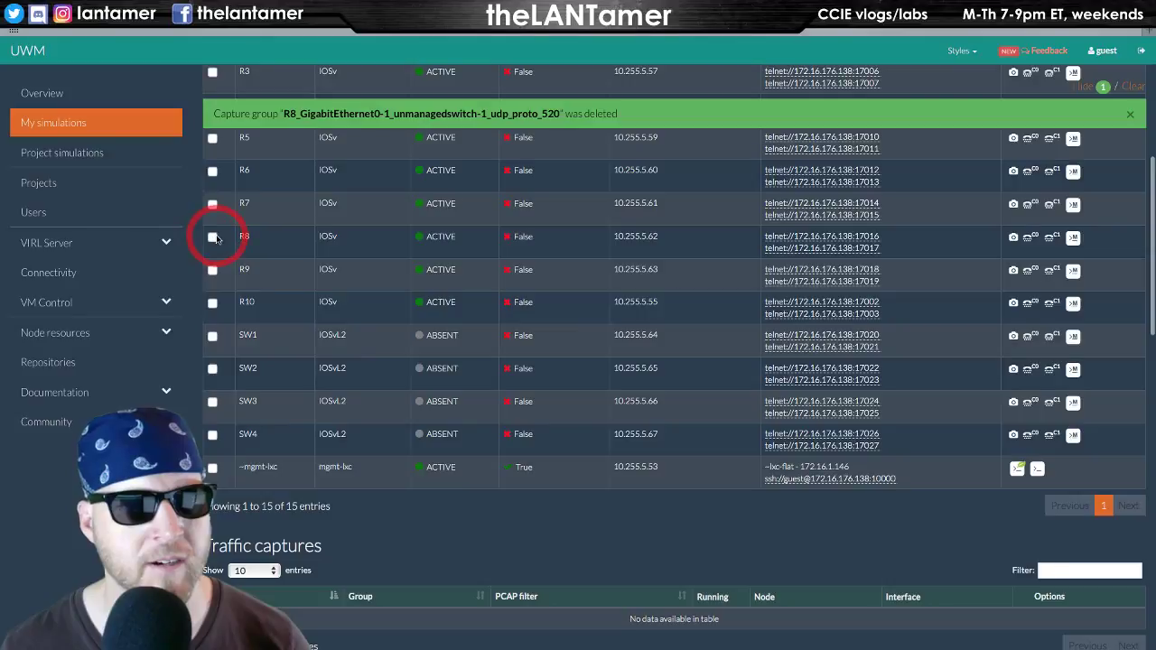
click(214, 237)
scroll(813, 439, down, 6)
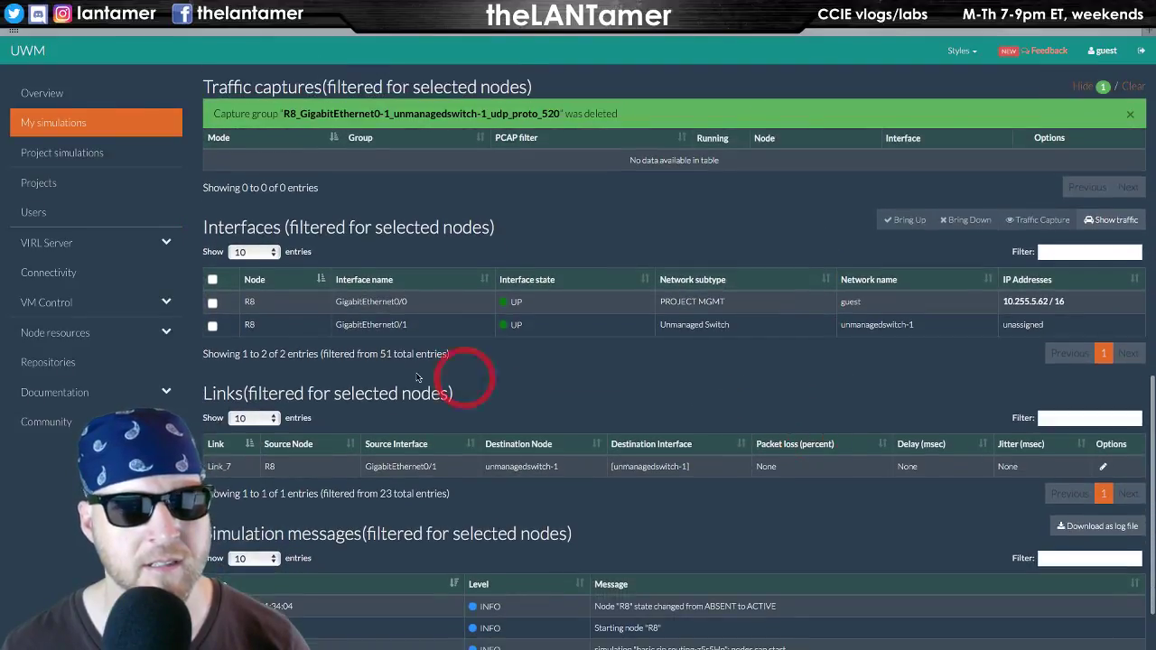
click(212, 326)
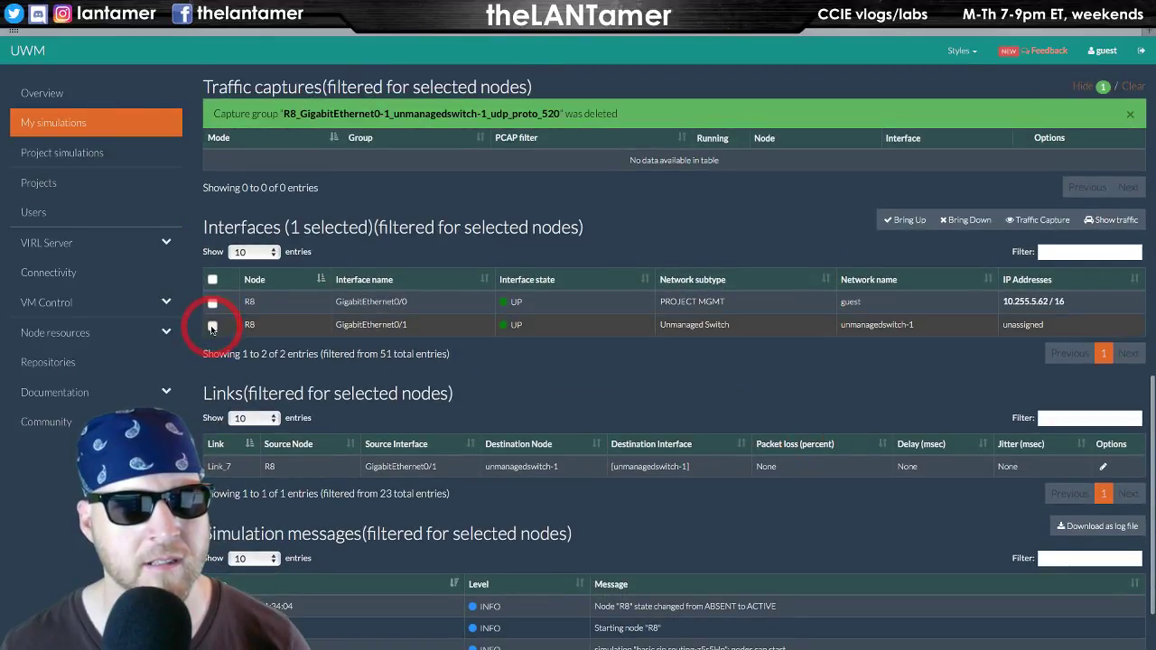
click(1040, 220)
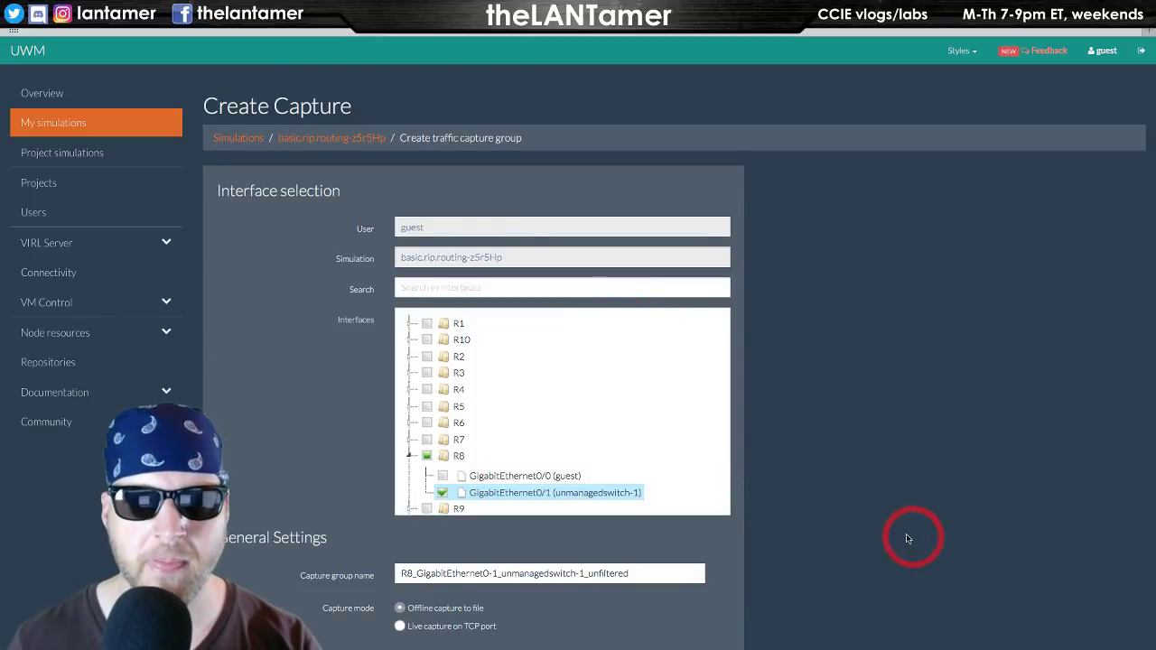
- Set the PCAP filter to udp port 520 and create the R8 GigabitEthernet0/1 offline capture group
scroll(895, 531, down, 5)
scroll(414, 321, up, 1)
click(413, 320)
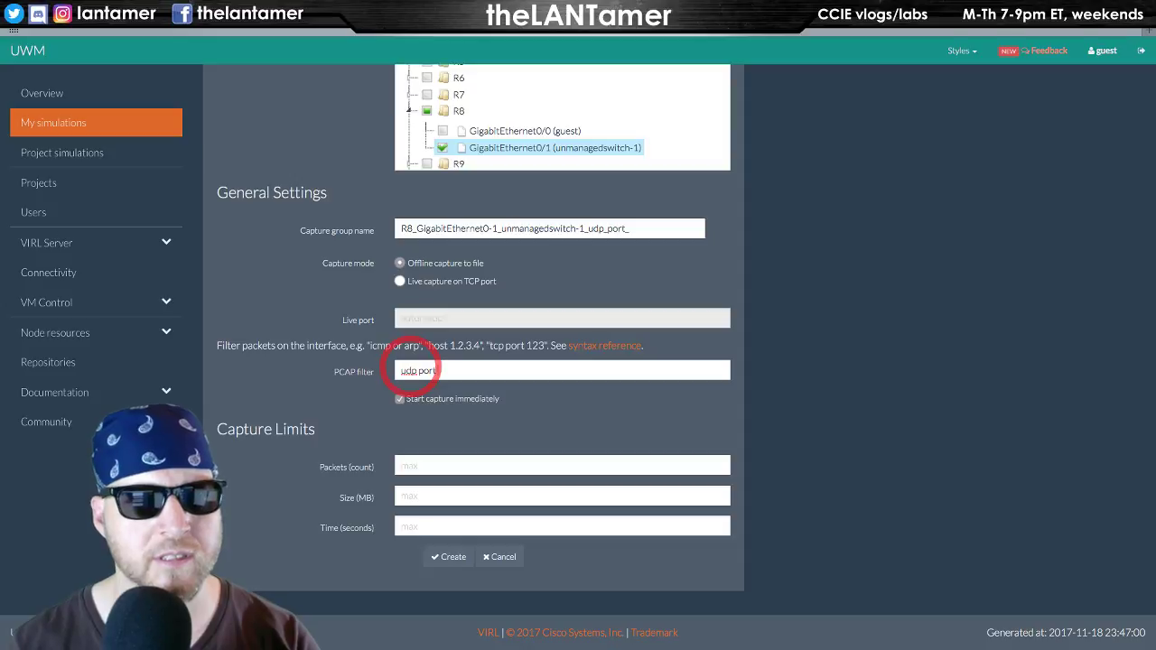
click(449, 556)
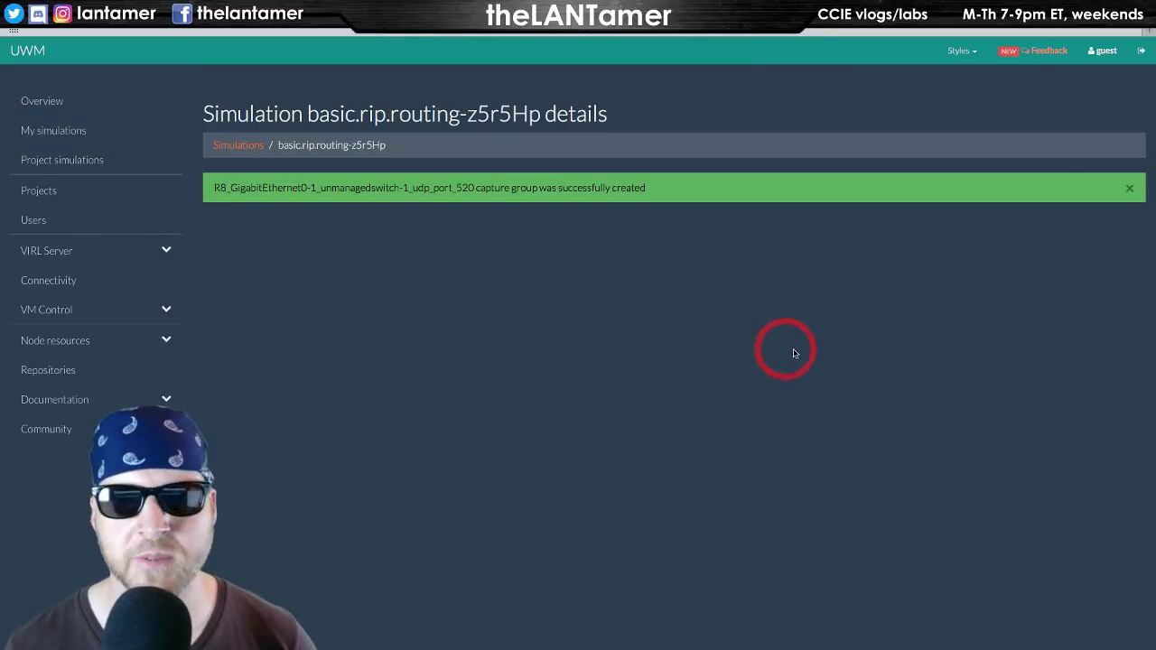
- Return to the R8 terminal session, enter global configuration mode and remove the RIP process with no router rip
key(ctrl+Left)
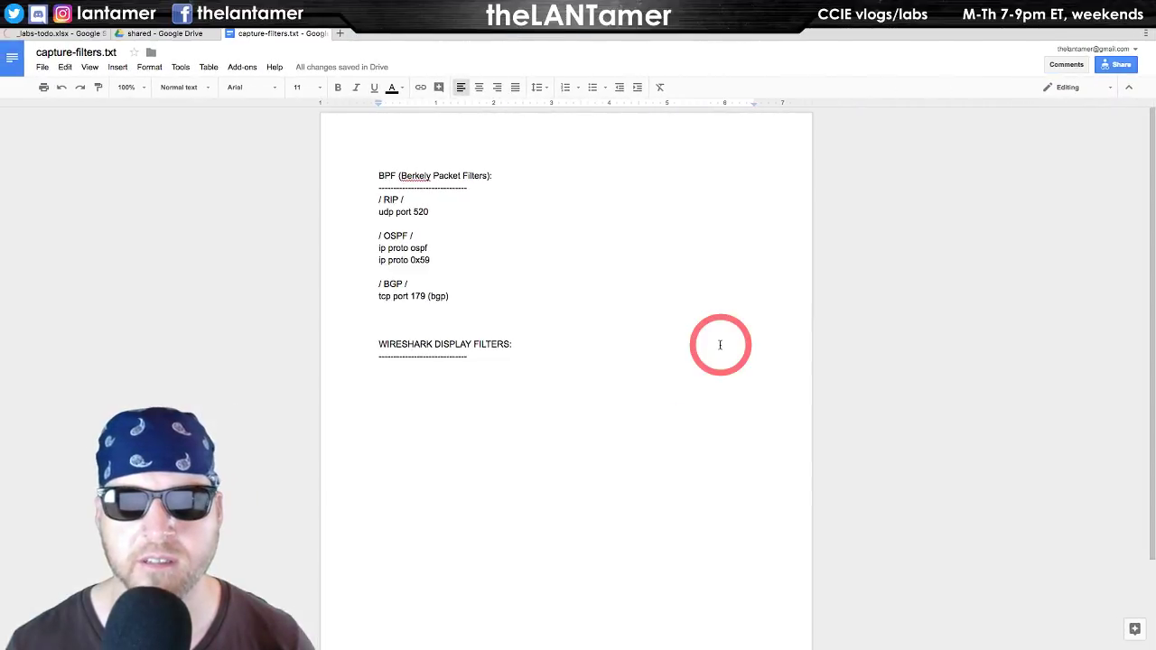
key(ctrl+Left)
key(ctrl+Left)
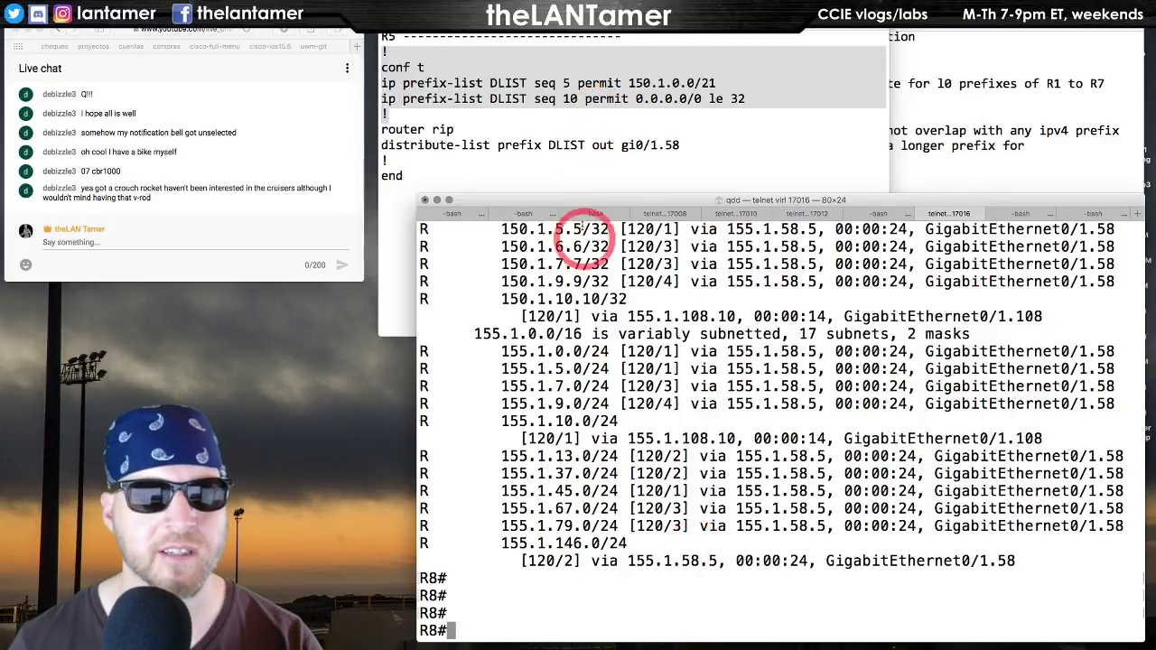
text(nf t)
key(Return)
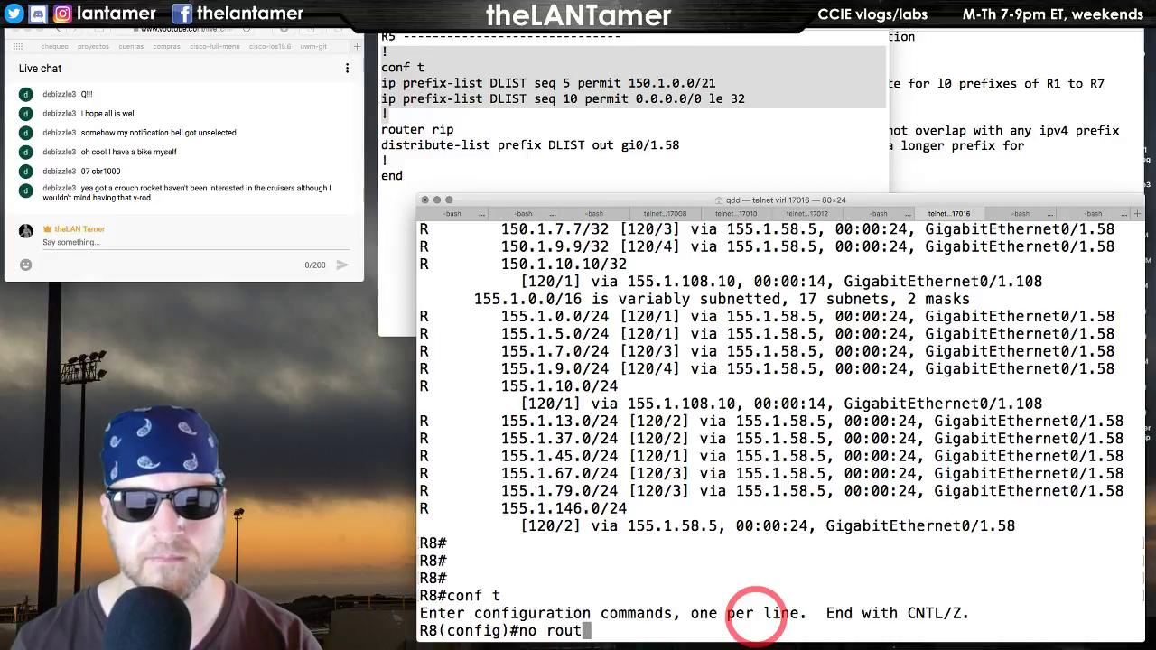
key(Return)
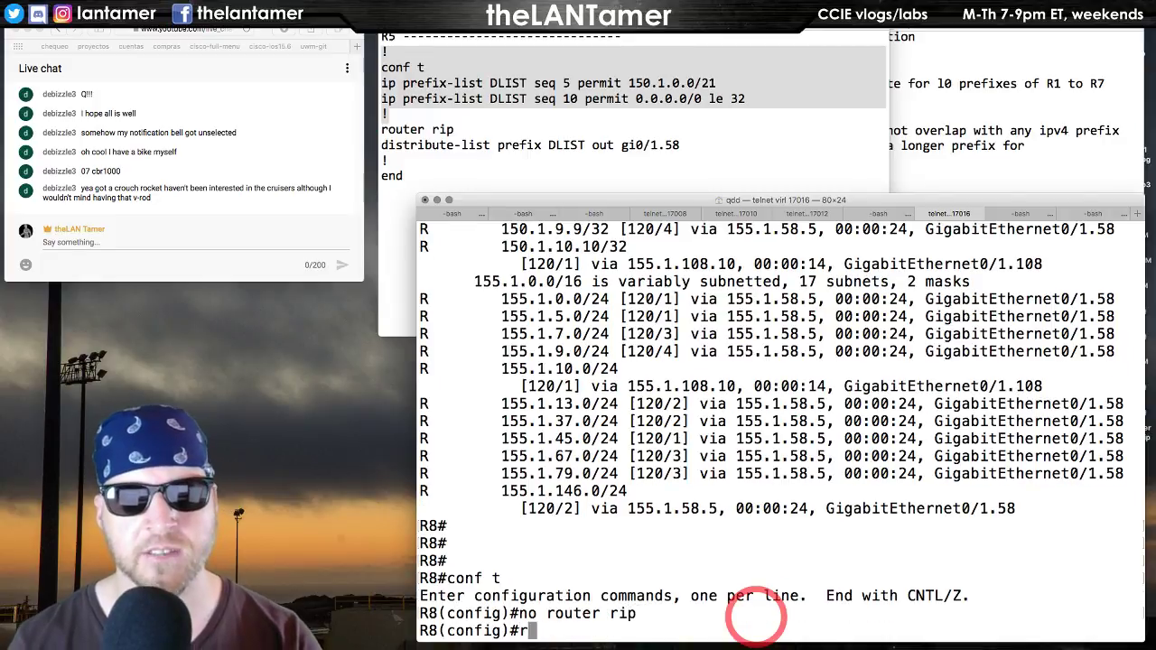
- Re-create the RIP process on R8 with router rip and set it to version 2
text(router rip)
key(Return)
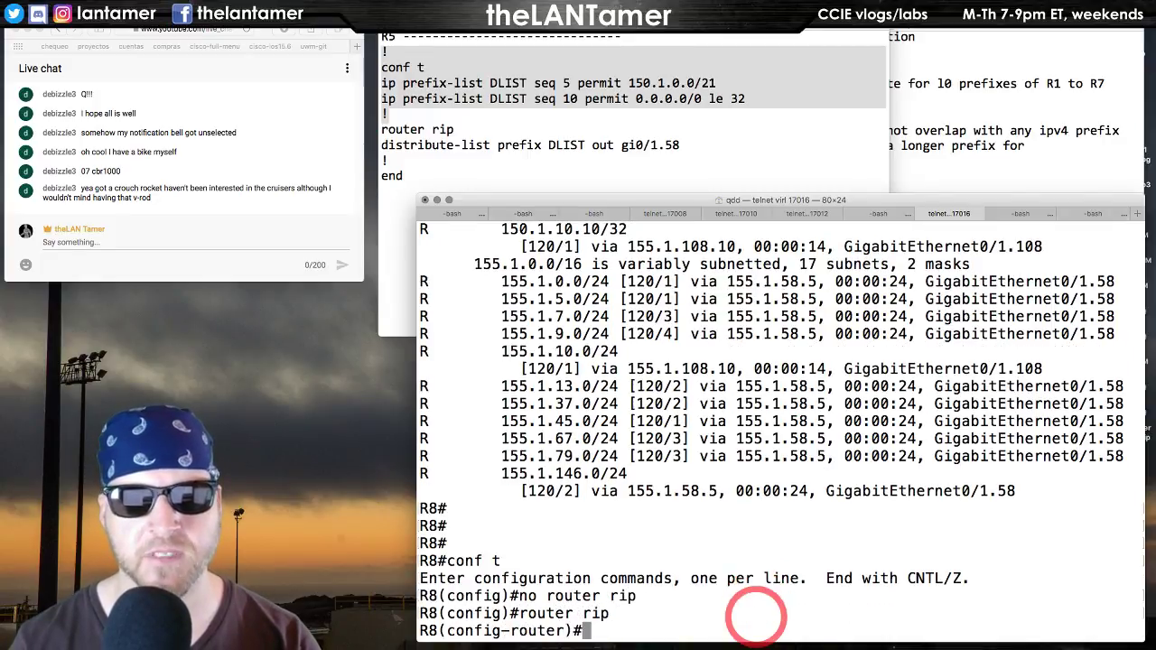
text(v)
key(Tab)
text(2)
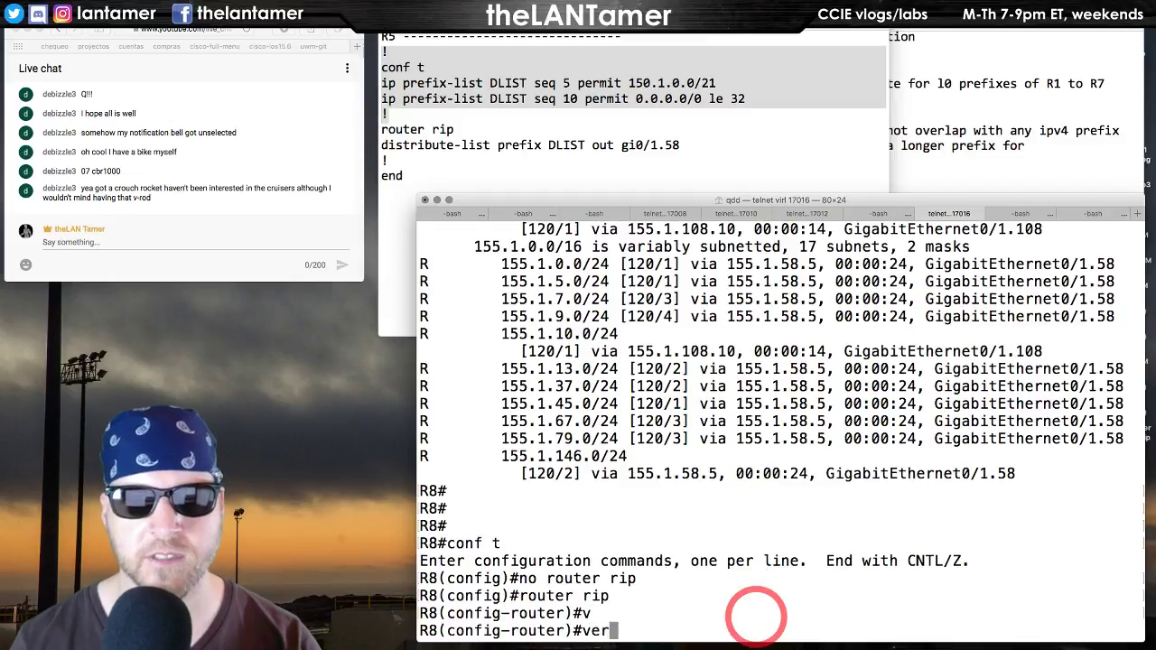
key(Tab)
text(2)
key(Return)
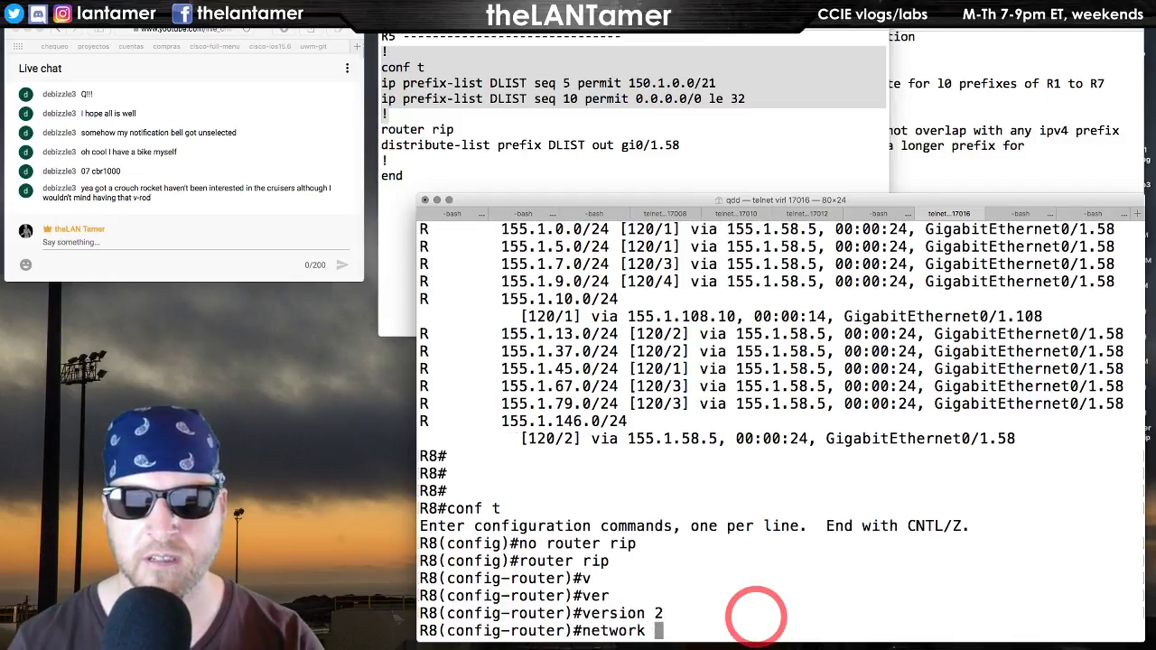
- Add the networks 150.1.0.0 and 155.1.0.0 to R8's RIP process
text(network 150.1.0.0)
key(Return)
text(net)
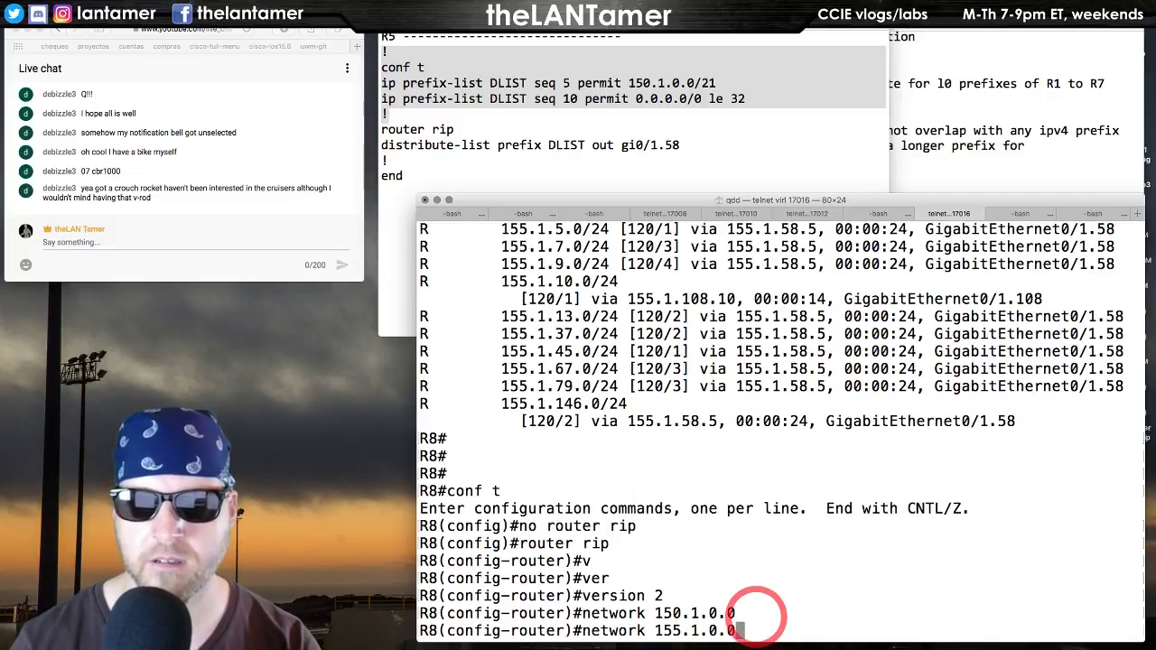
key(Return)
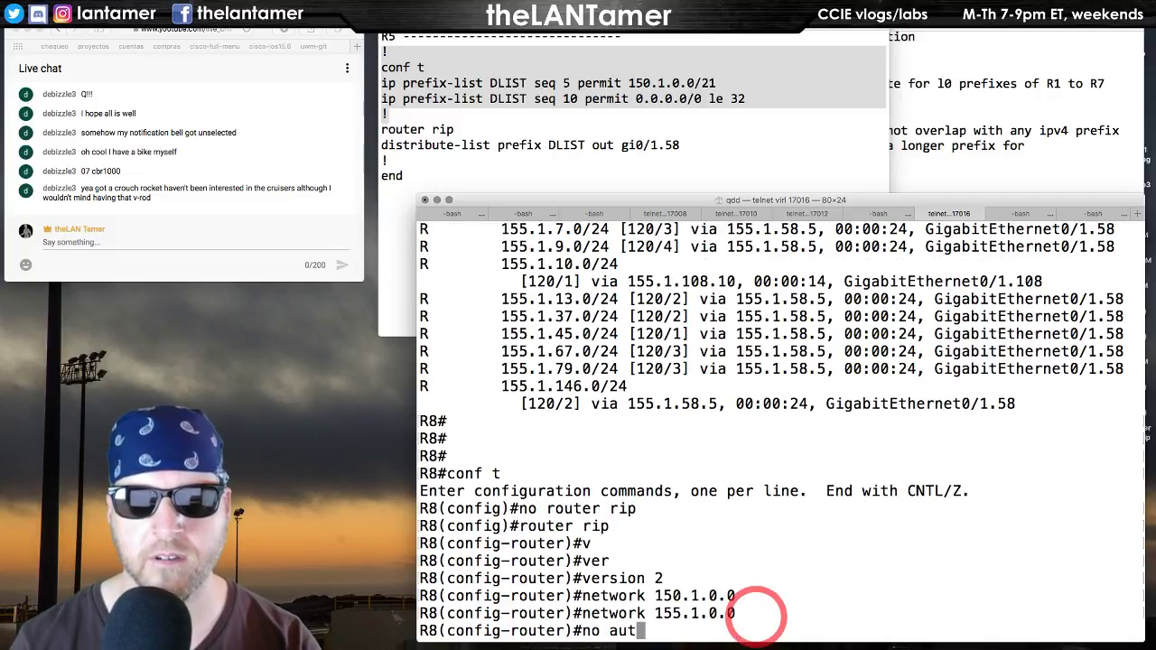
- Disable automatic summarization in R8's RIP process with no auto-summary and leave configuration mode
text(to)
key(Tab)
key(Return)
text(end)
key(Return)
key(Return)
key(Return)
key(Return)
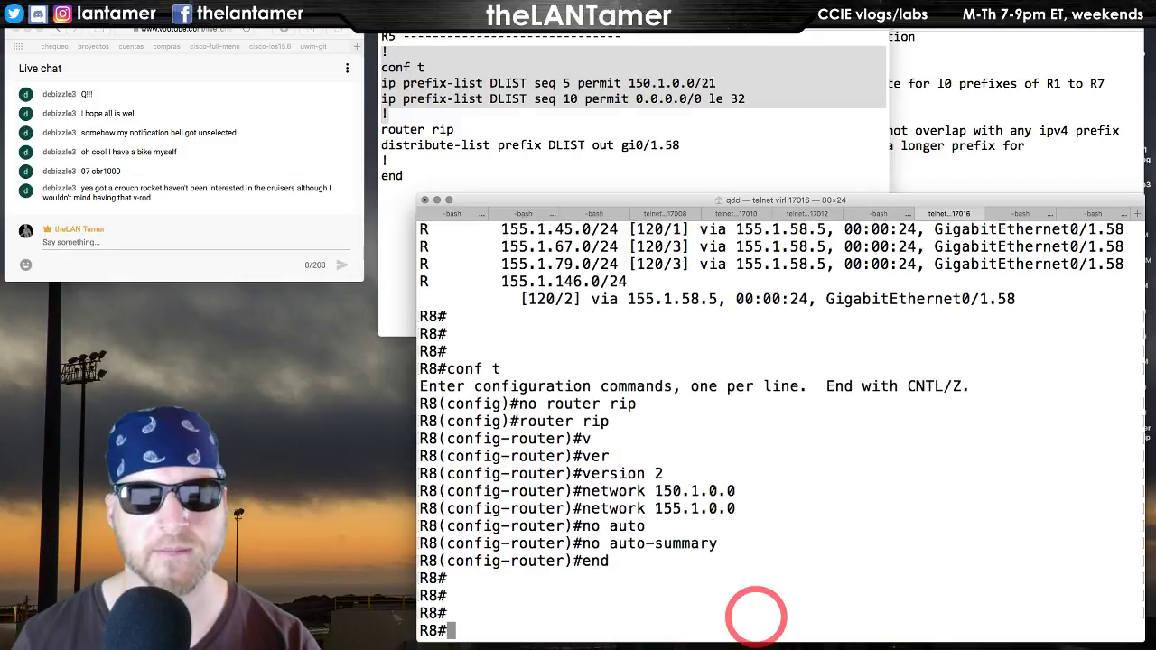
key(Return)
- Display R8's RIP routes with show ip route rip, repeating the command to watch for routes being relearned
text(show ip route r)
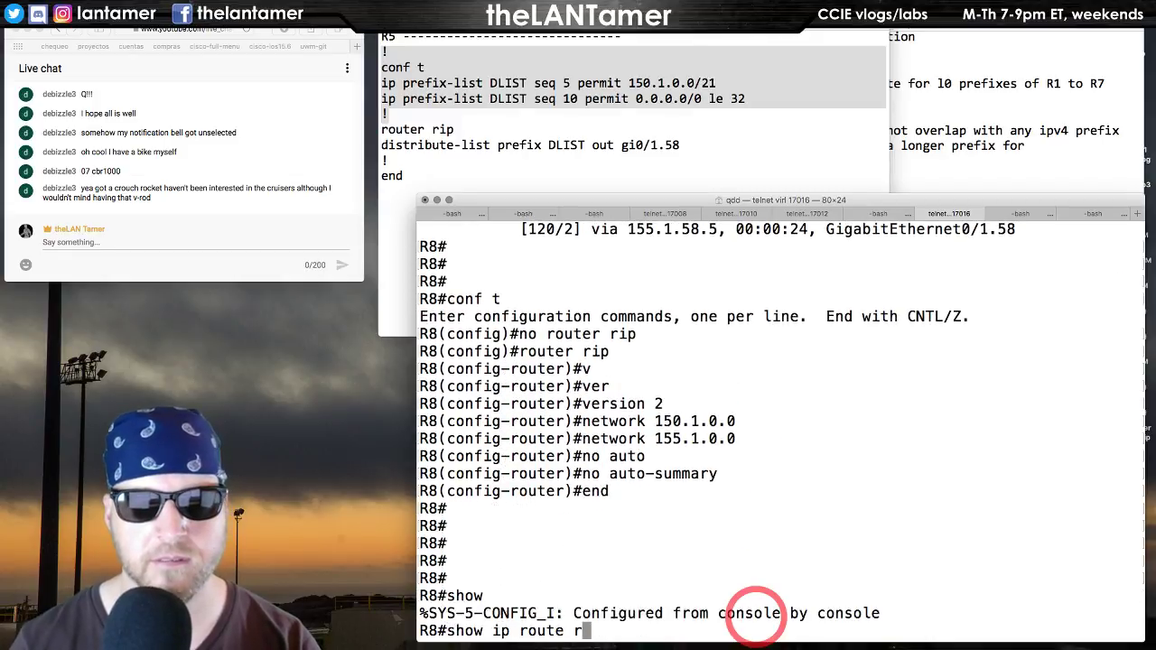
text(ip)
key(Return)
key(Up)
key(Return)
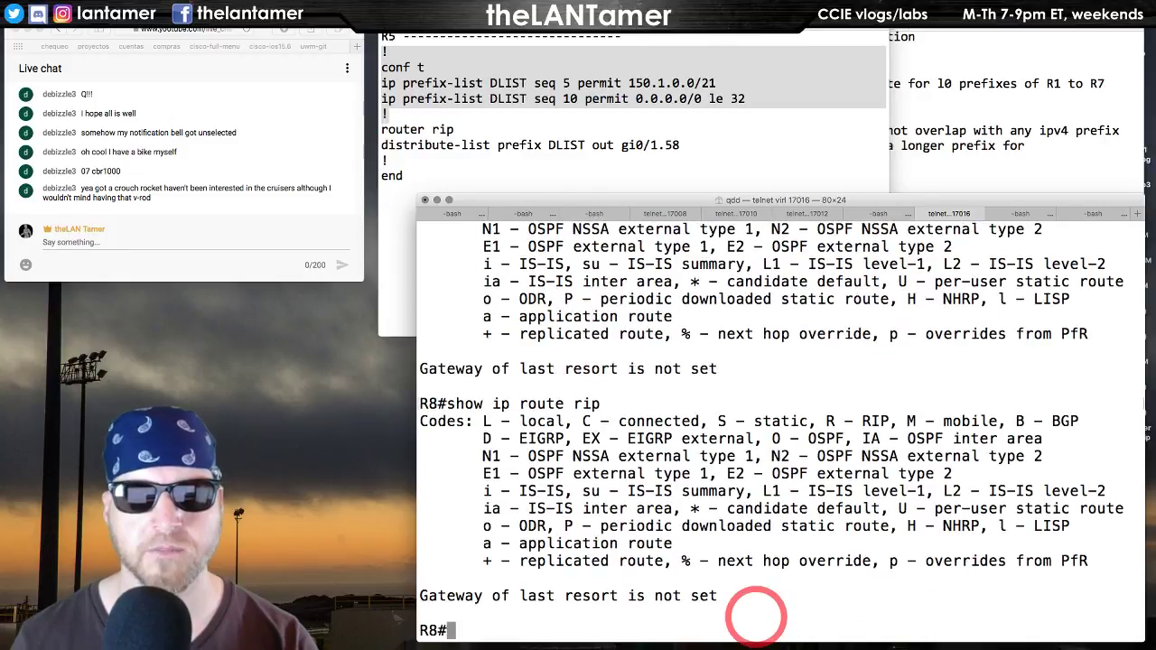
key(Return)
key(Up)
key(Return)
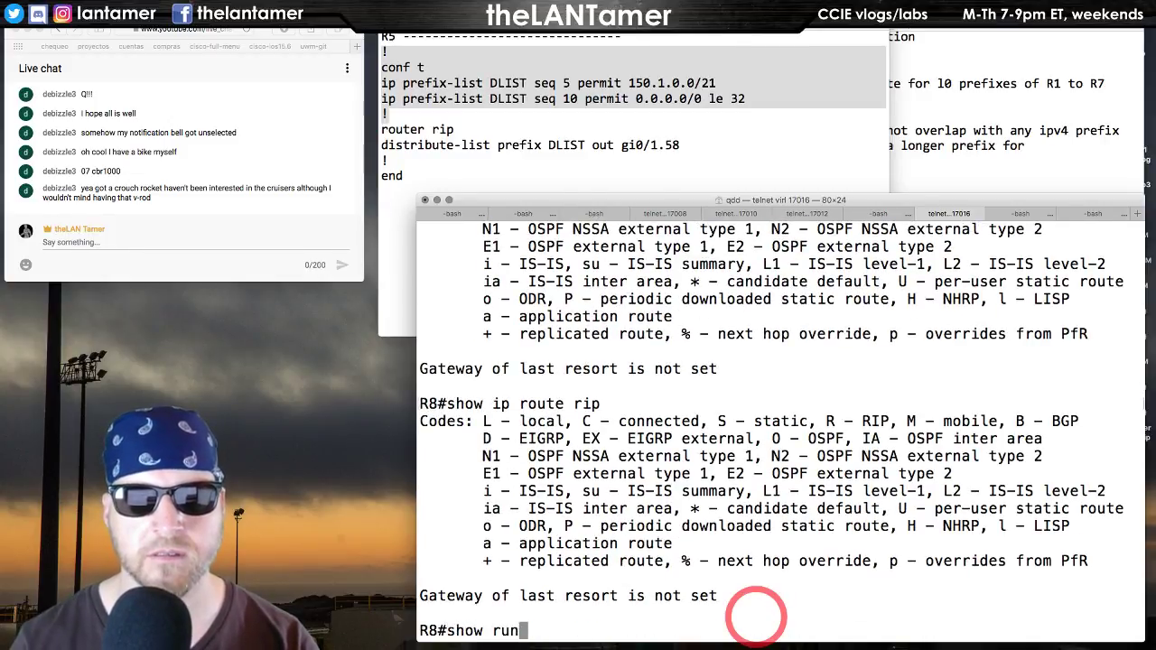
- Check the RIP section of R8's running configuration with show run | sec rip and list the complete RIP routing table
text(show run | sec rip)
key(Return)
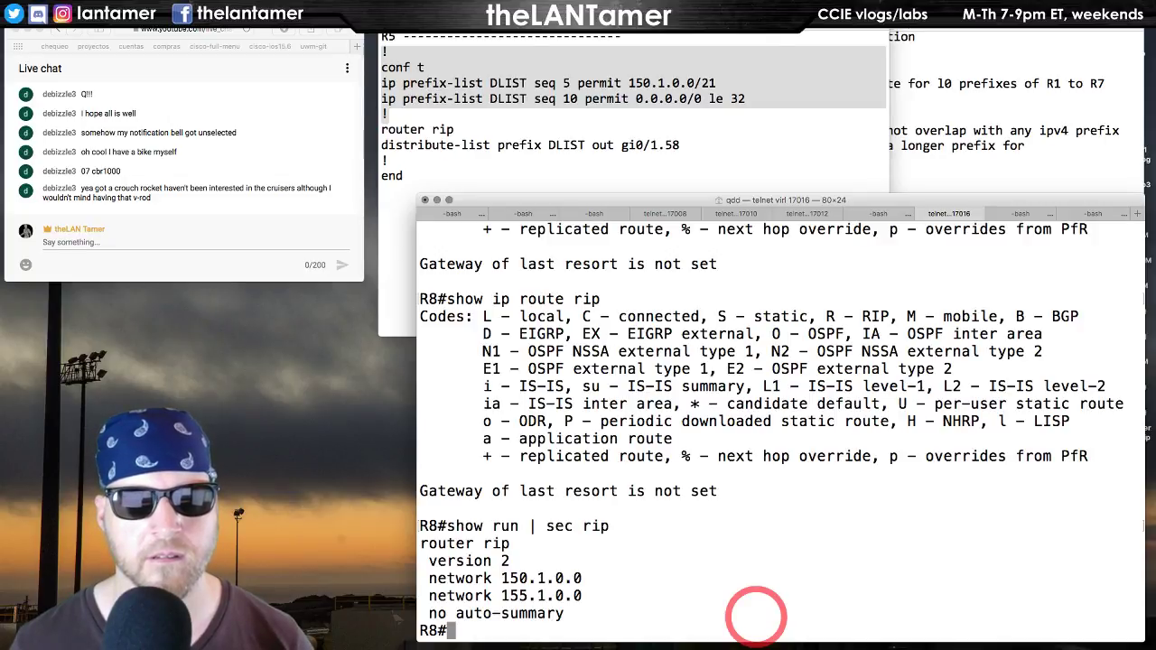
key(Return)
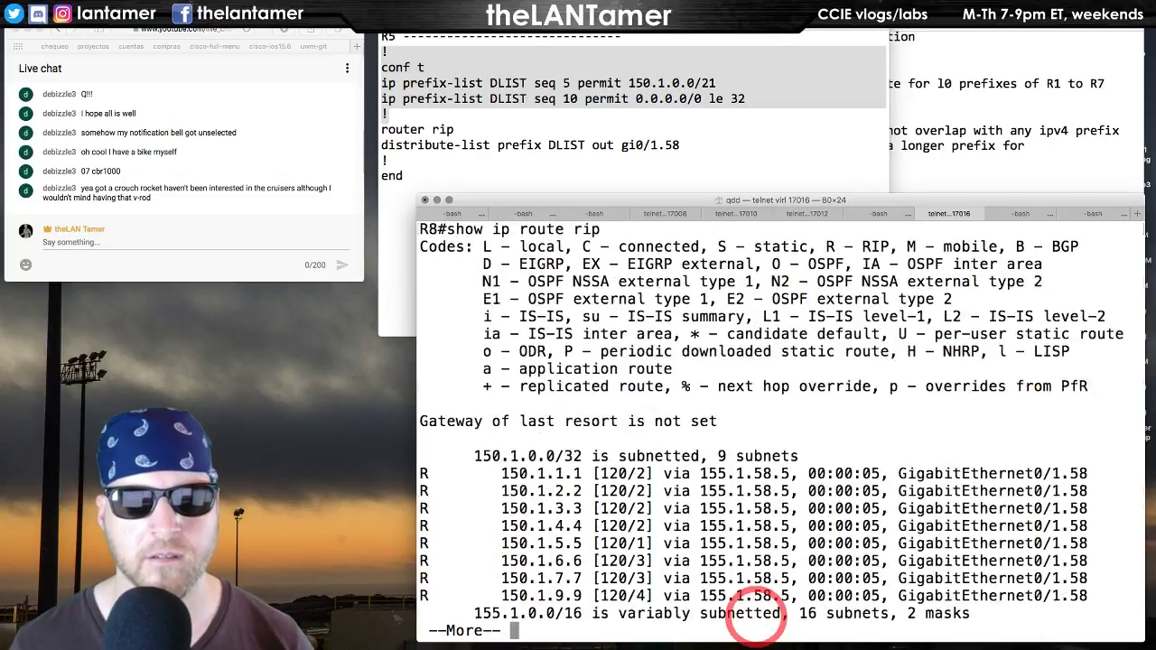
key(space)
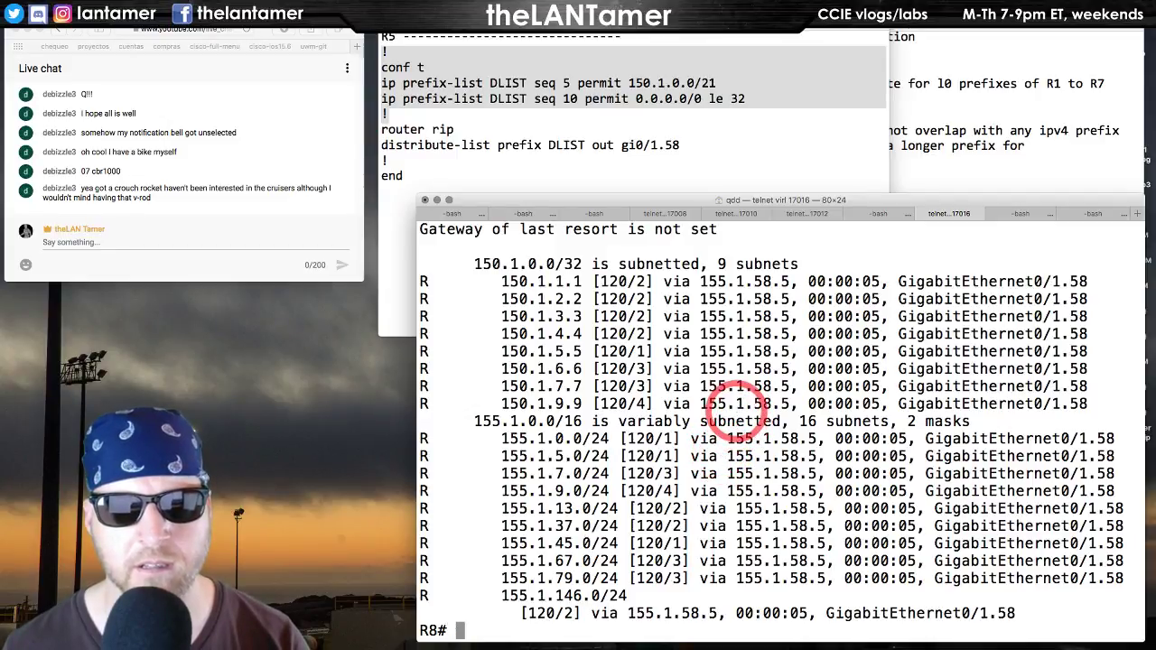
key(Return)
key(Return)
key(Return)
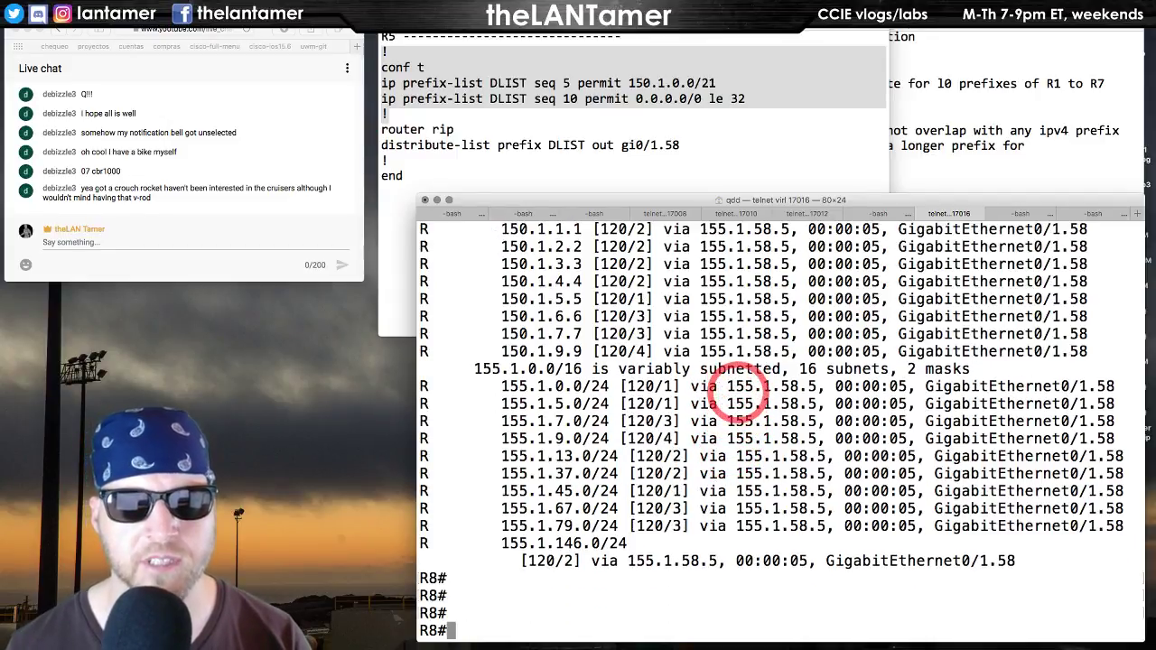
- Rerun show ip route rip on R8 and examine the 150.1.0.0 and 155.1.0.0 routes
text(show ip route rip)
key(Return)
key(space)
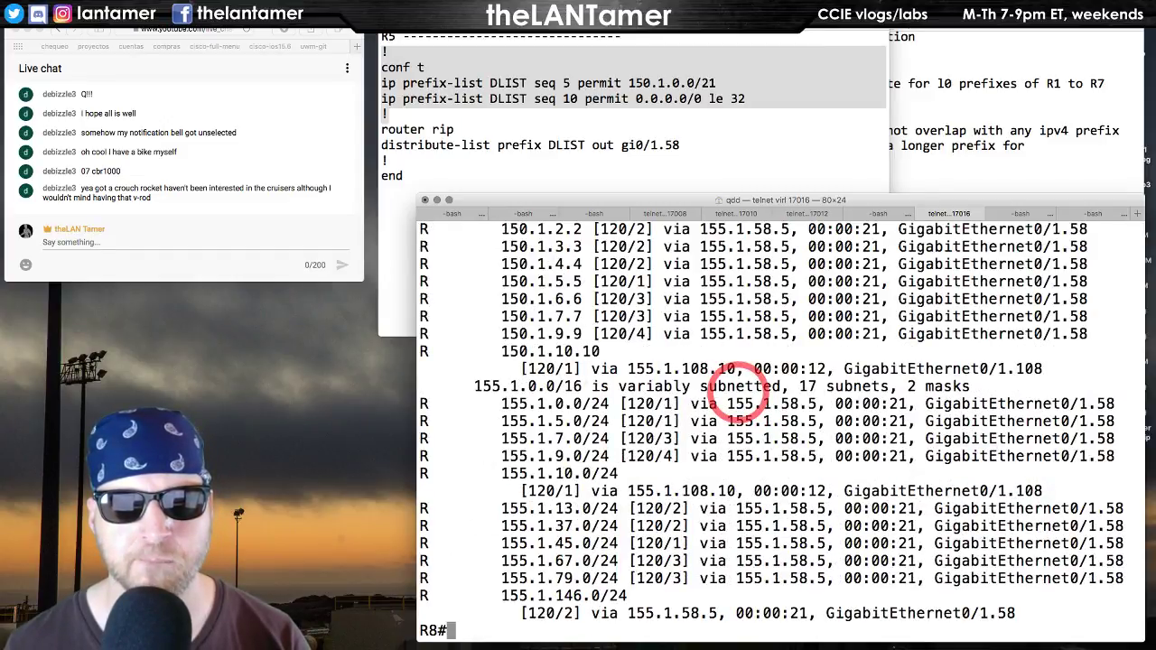
scroll(769, 411, up, 5)
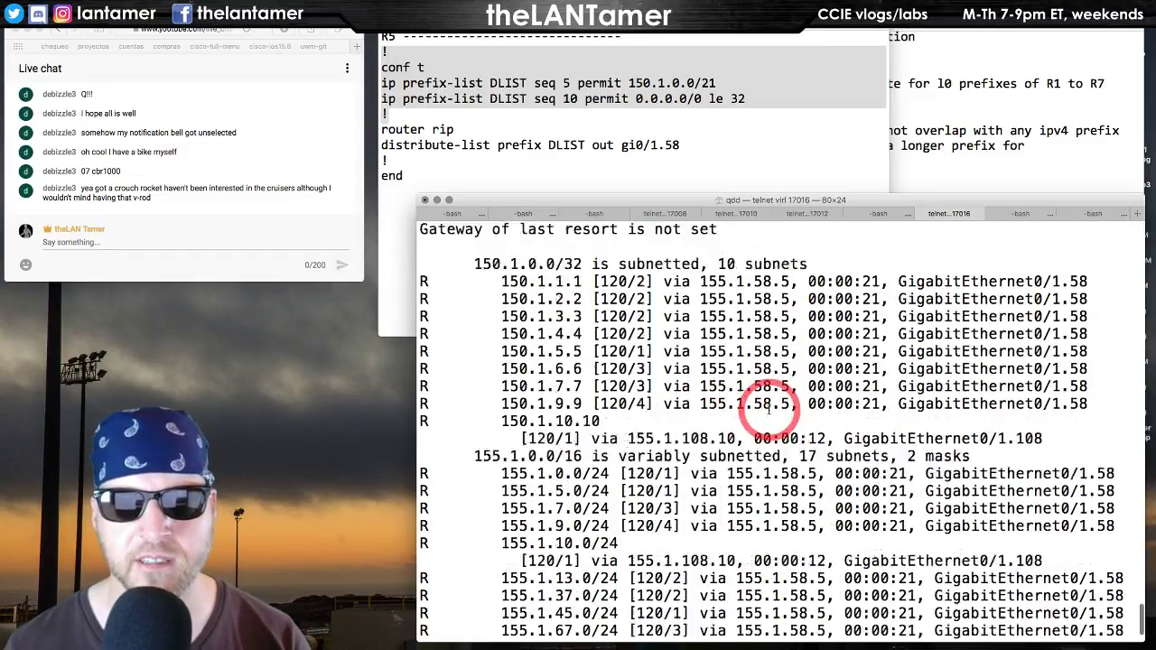
scroll(768, 410, down, 2)
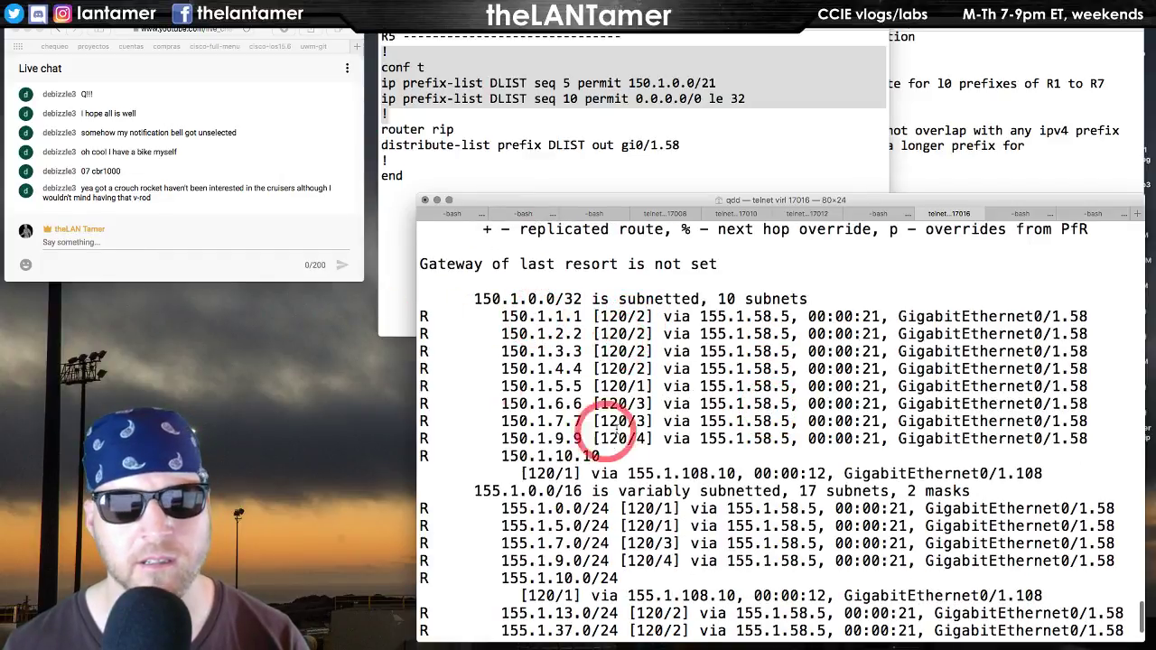
scroll(702, 437, down, 2)
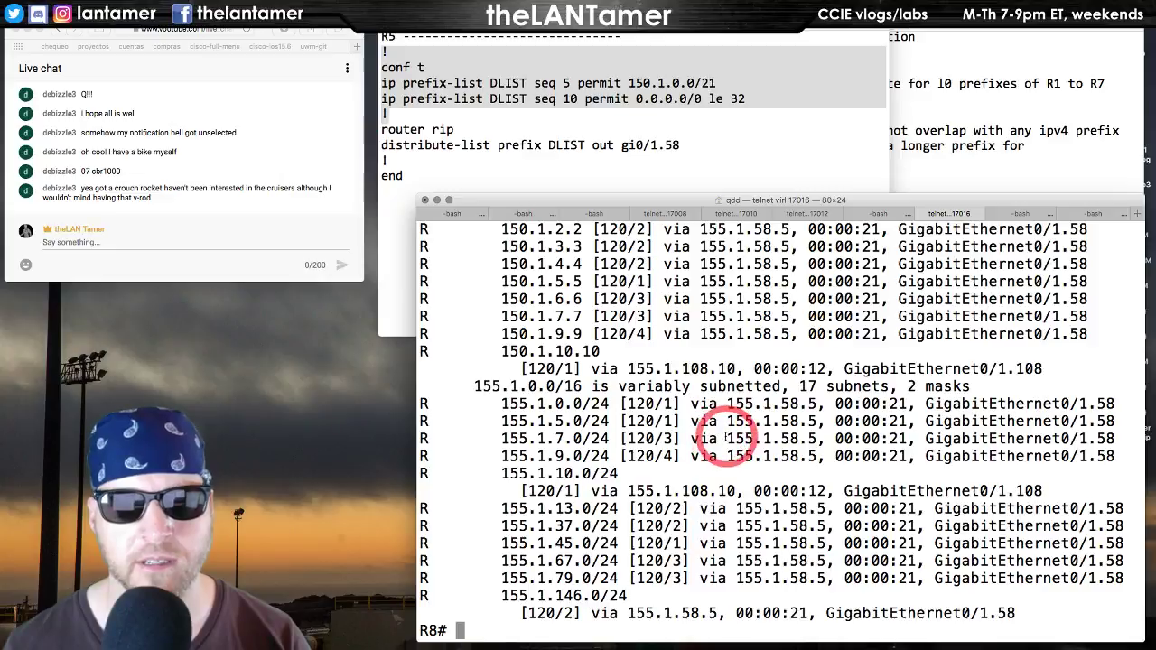
scroll(719, 447, up, 1)
scroll(720, 447, down, 1)
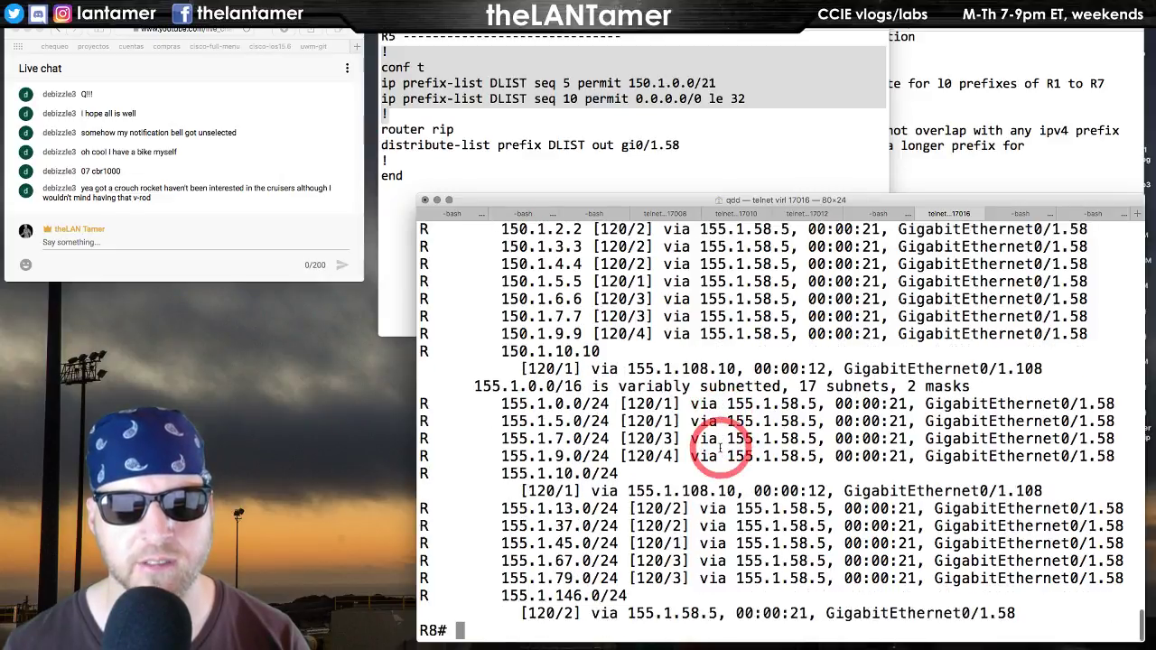
- Refresh R8's RIP routing table two more times to compare the route update timers
key(Up)
key(Return)
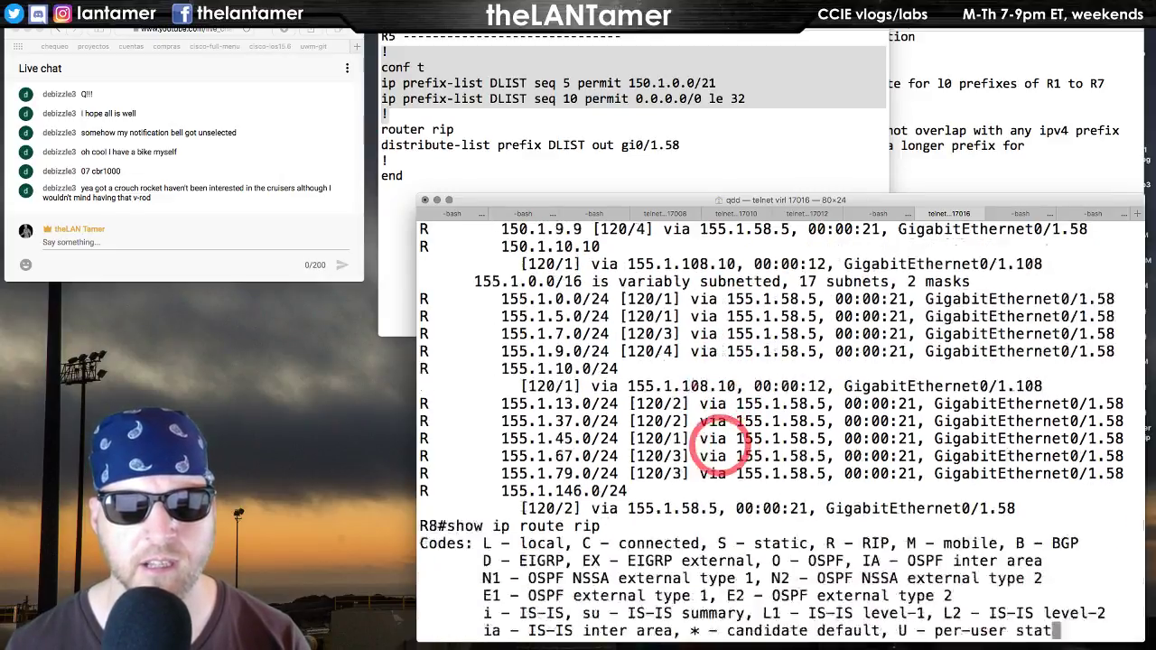
key(space)
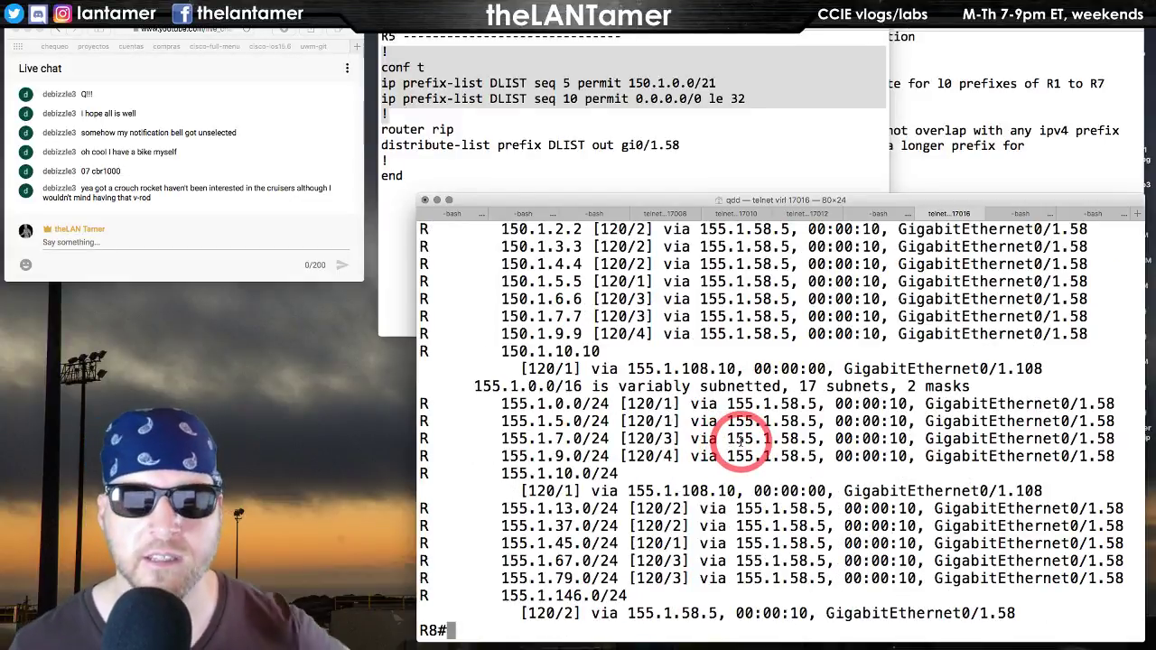
key(Up)
key(Return)
key(space)
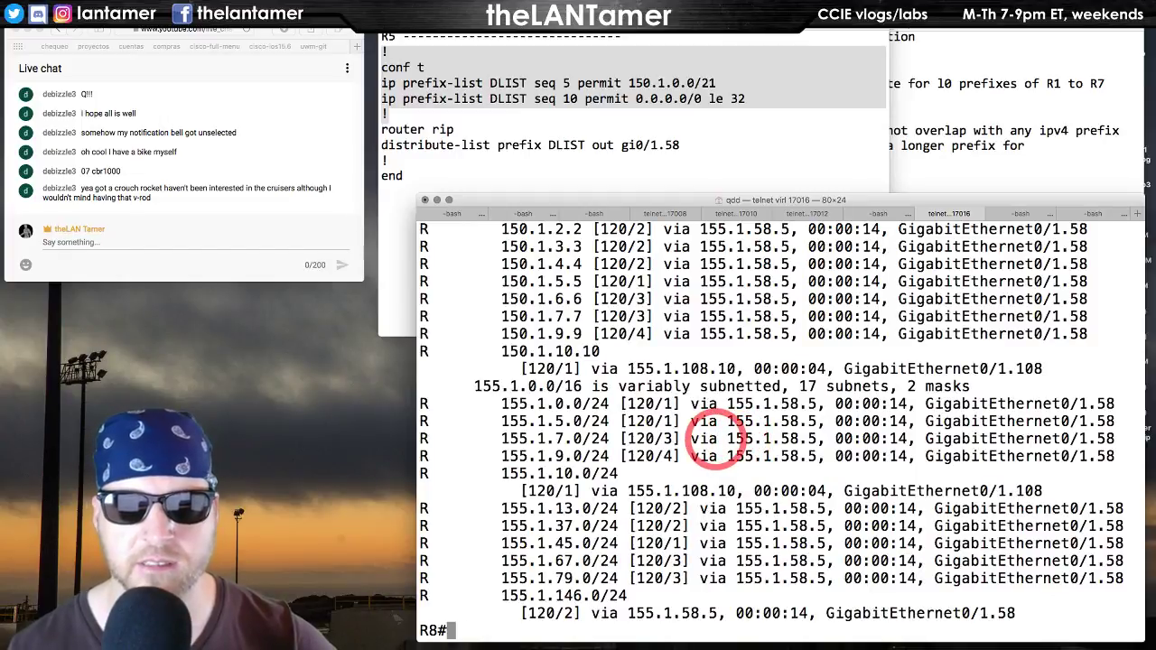
key(Return)
key(Return)
key(Return)
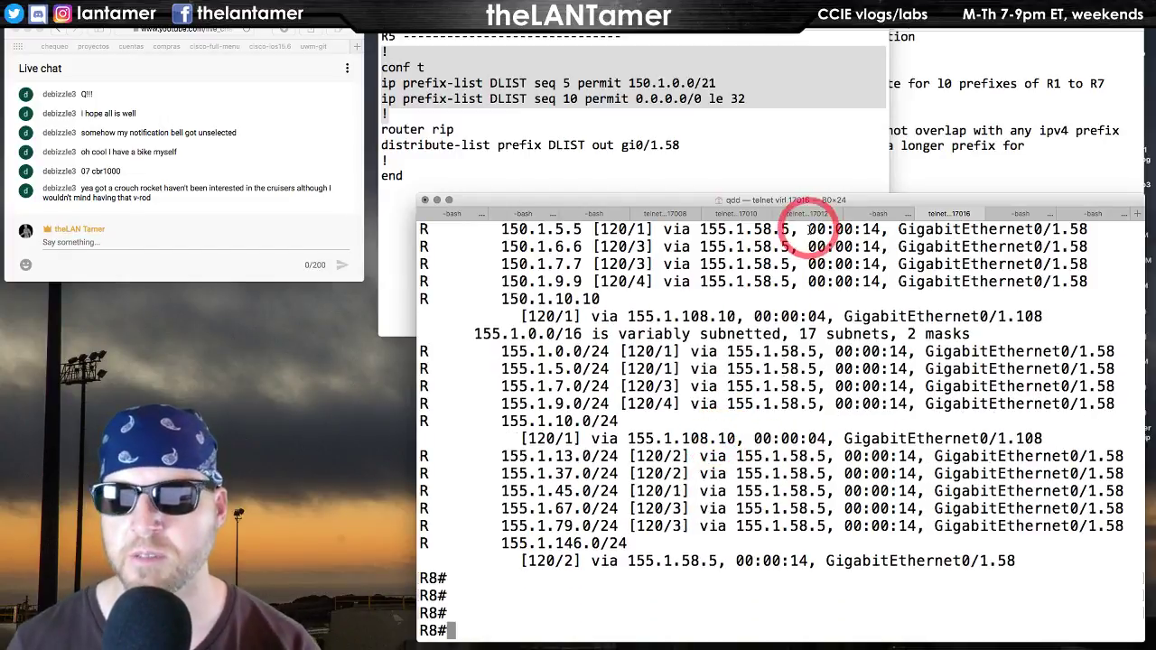
- In the R5 terminal session, list the debug ip rip options and enable general RIP debugging
click(736, 213)
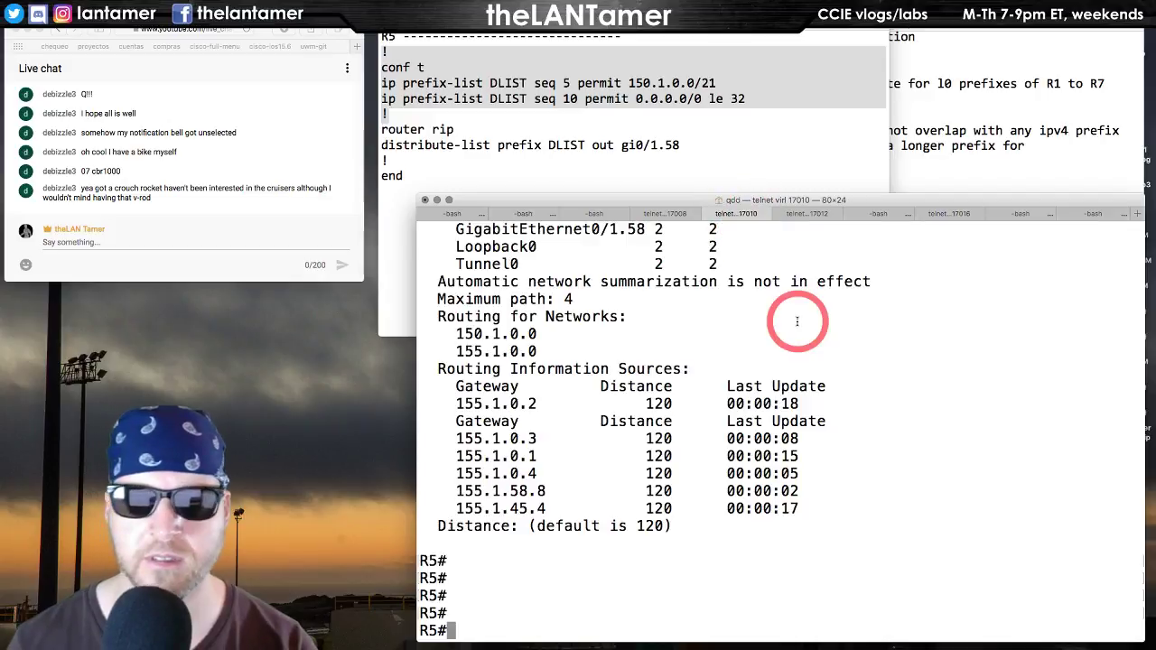
text(debug ip rip)
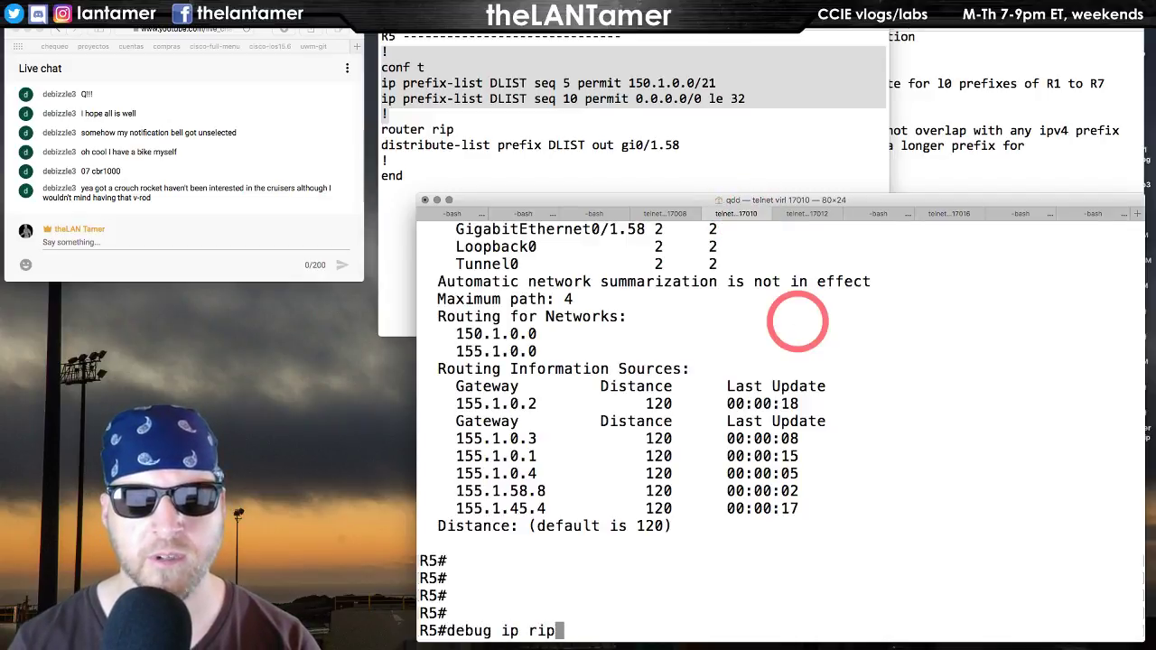
text( ?)
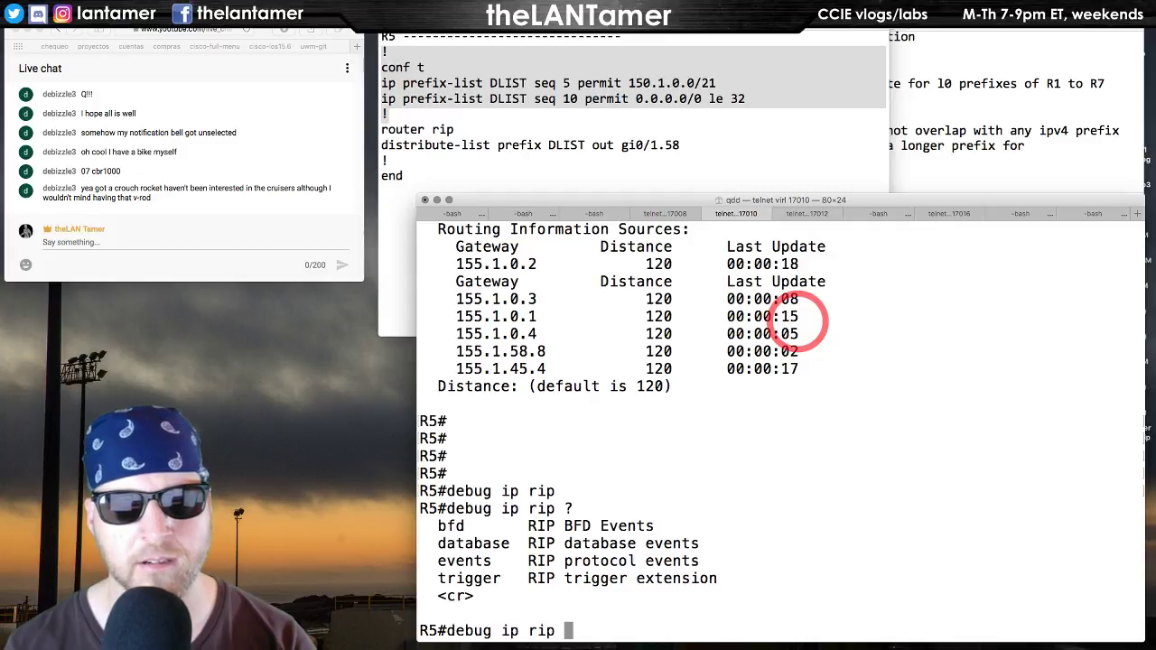
key(Return)
key(Return)
key(Return)
key(Return)
key(Return)
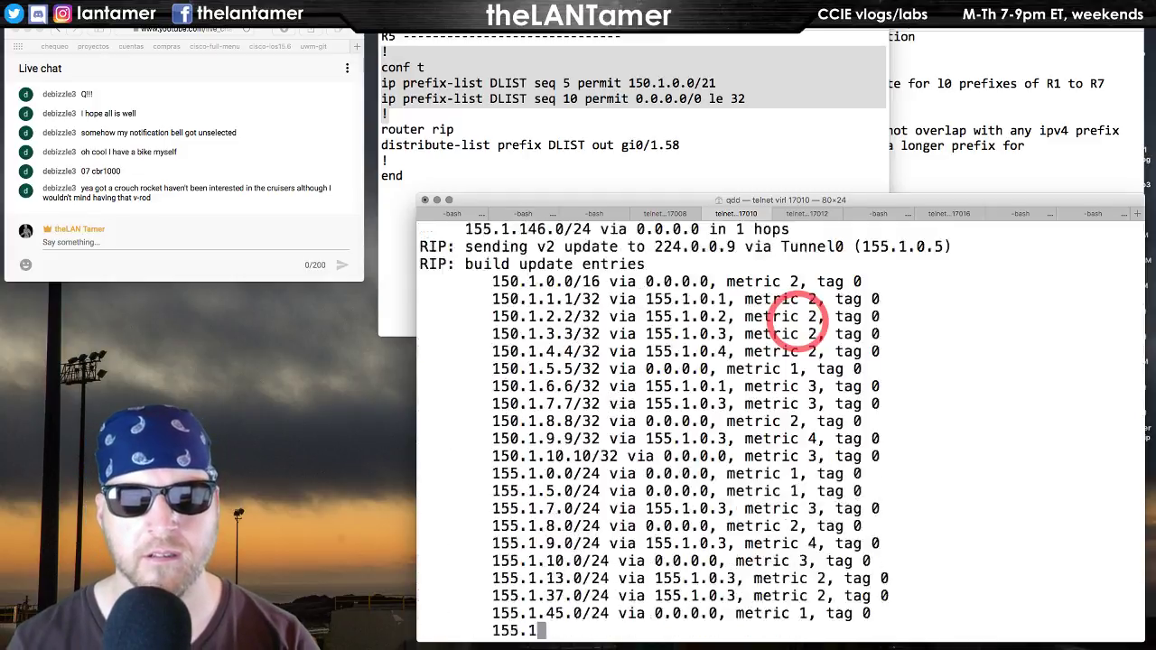
- Examine the RIP update entries in R5's debug output and turn off all debugging with u all
text(sh)
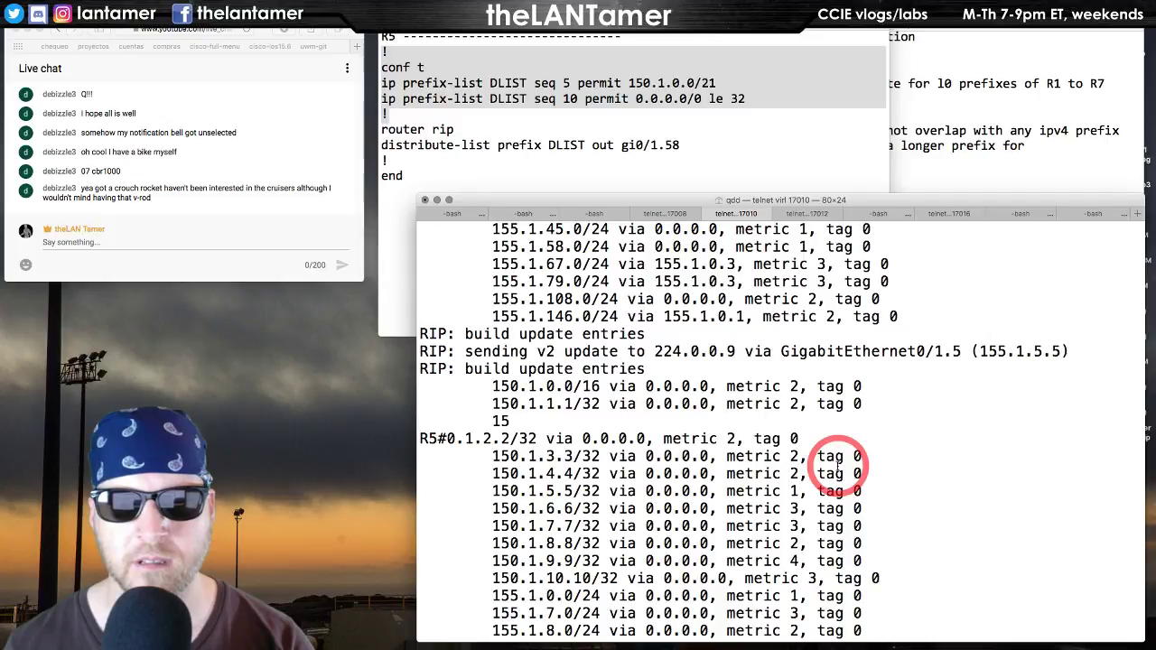
scroll(838, 465, up, 7)
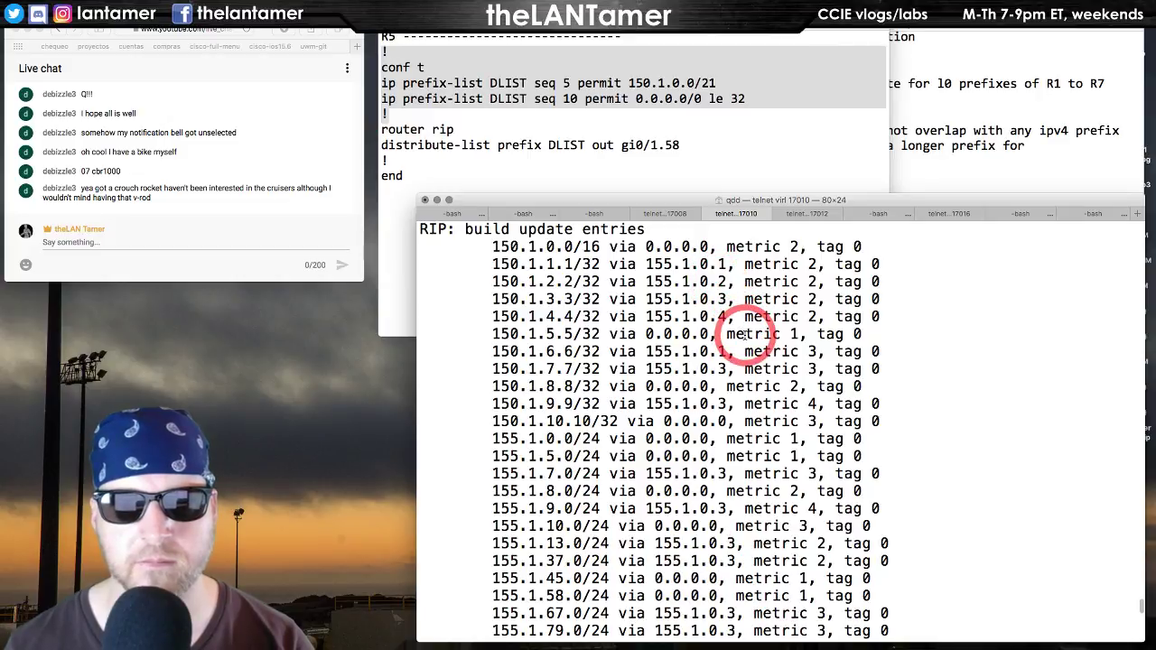
key(Return)
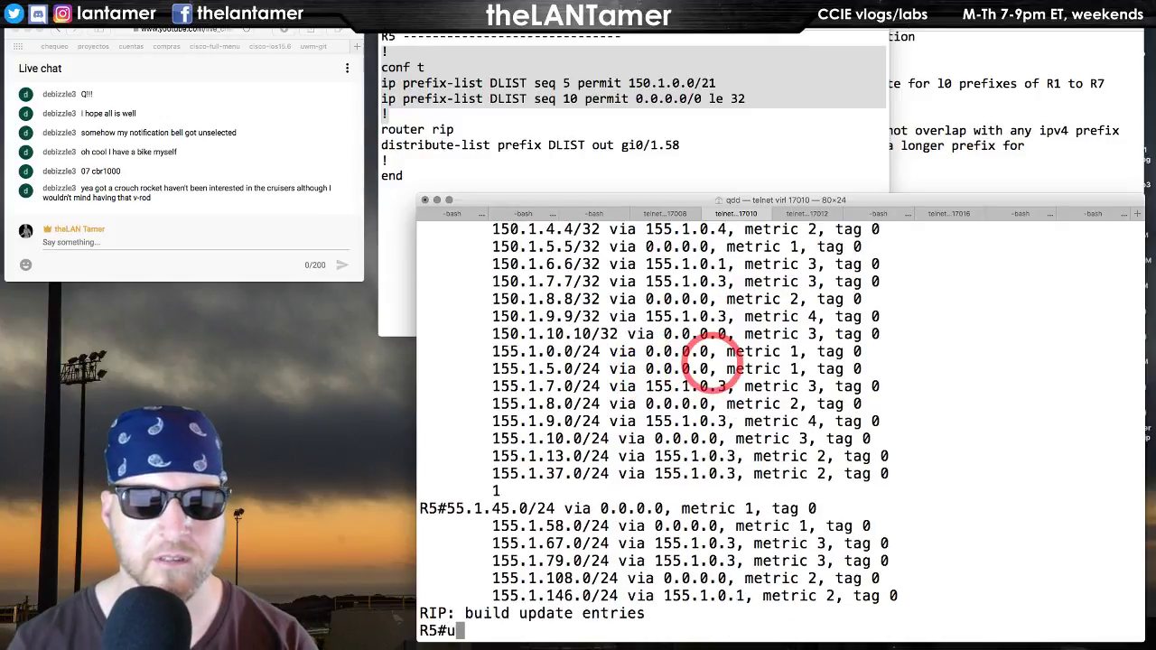
key(Return)
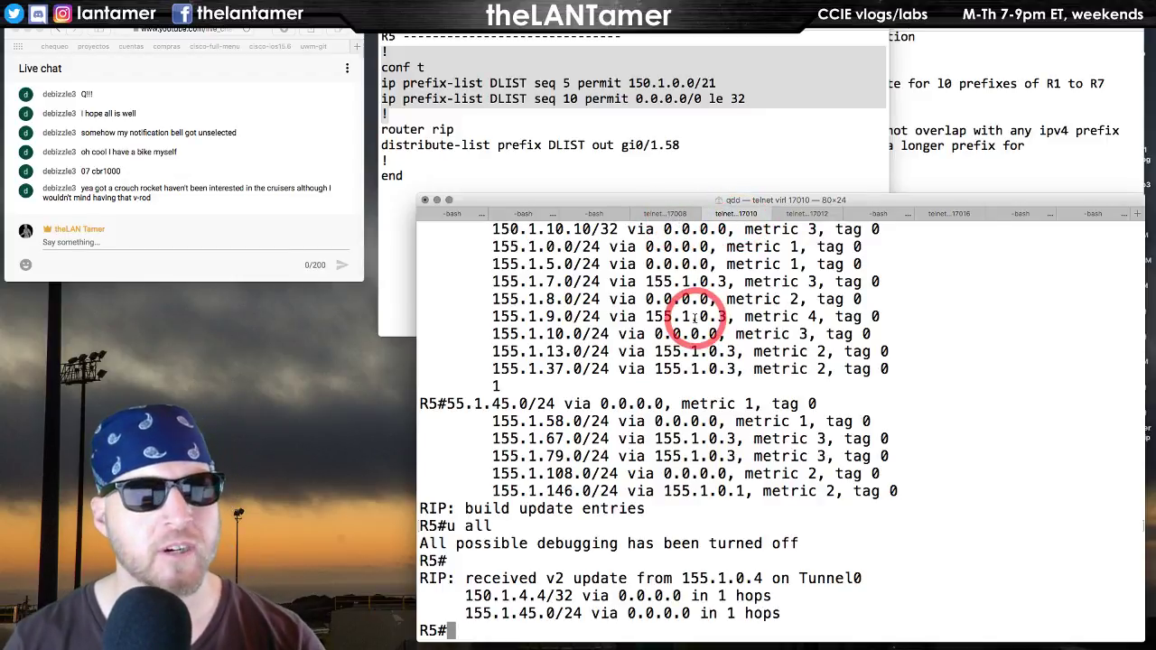
- Try to complete a summary command under router rip on R5 and leave configuration mode
text(f t)
key(Return)
text(router rip)
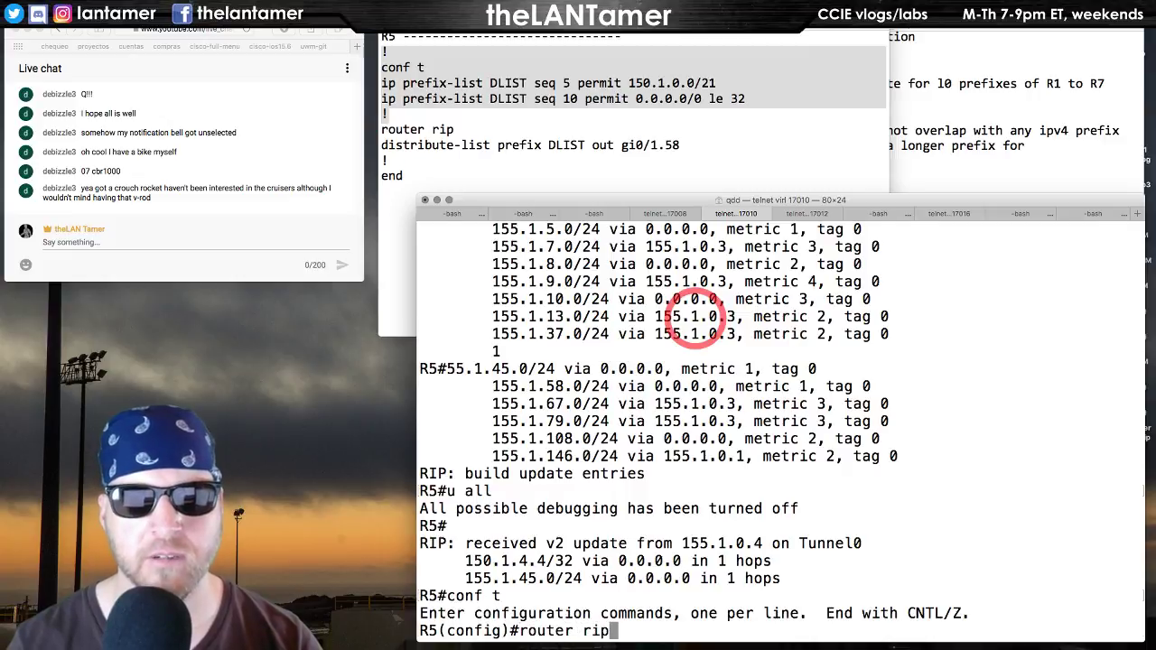
key(Return)
text(summary)
key(Tab)
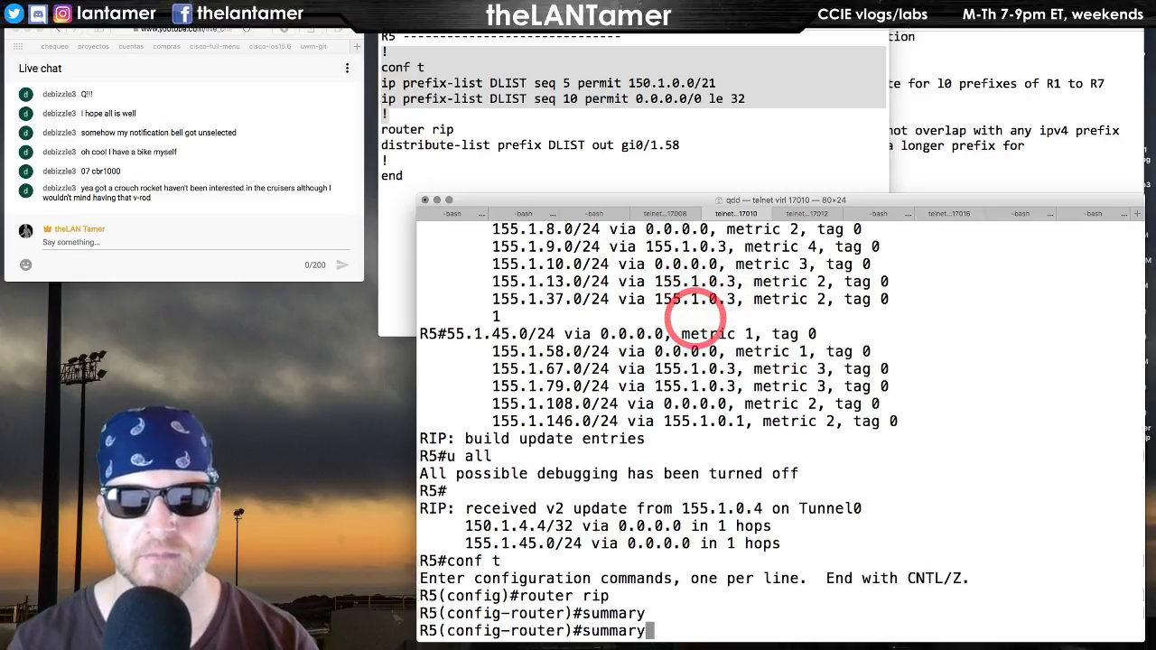
text(end)
key(Return)
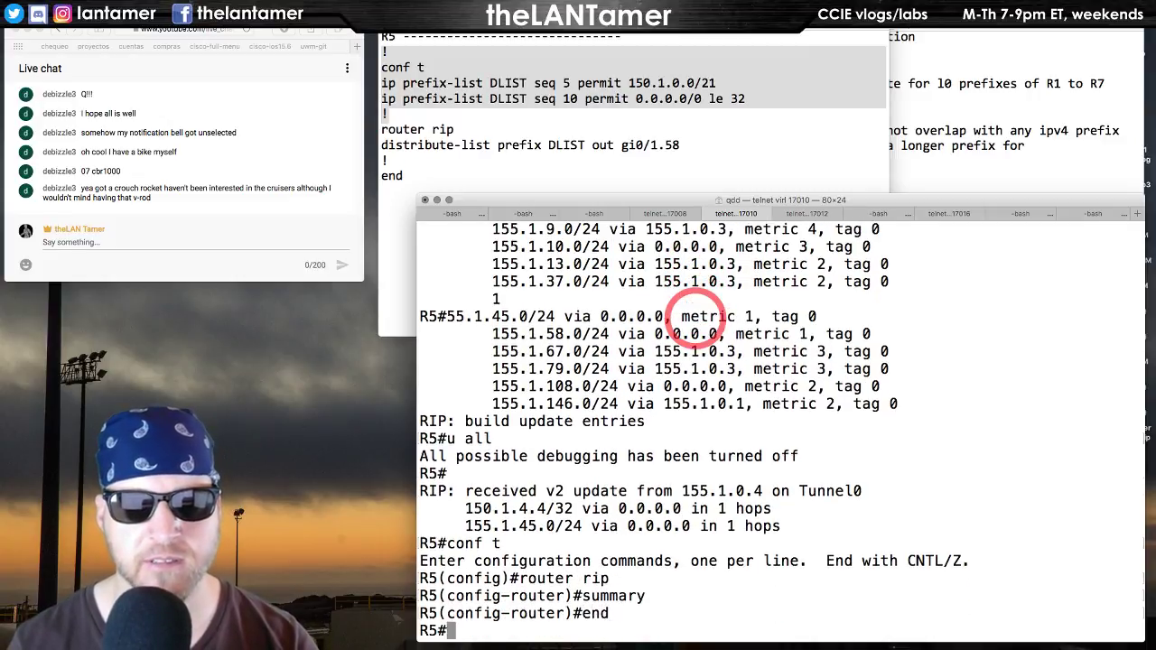
- Enter configuration for R5's subinterface gi0/1.58 and list the available ip rip options
text(conf t)
key(Return)
text(int gi)
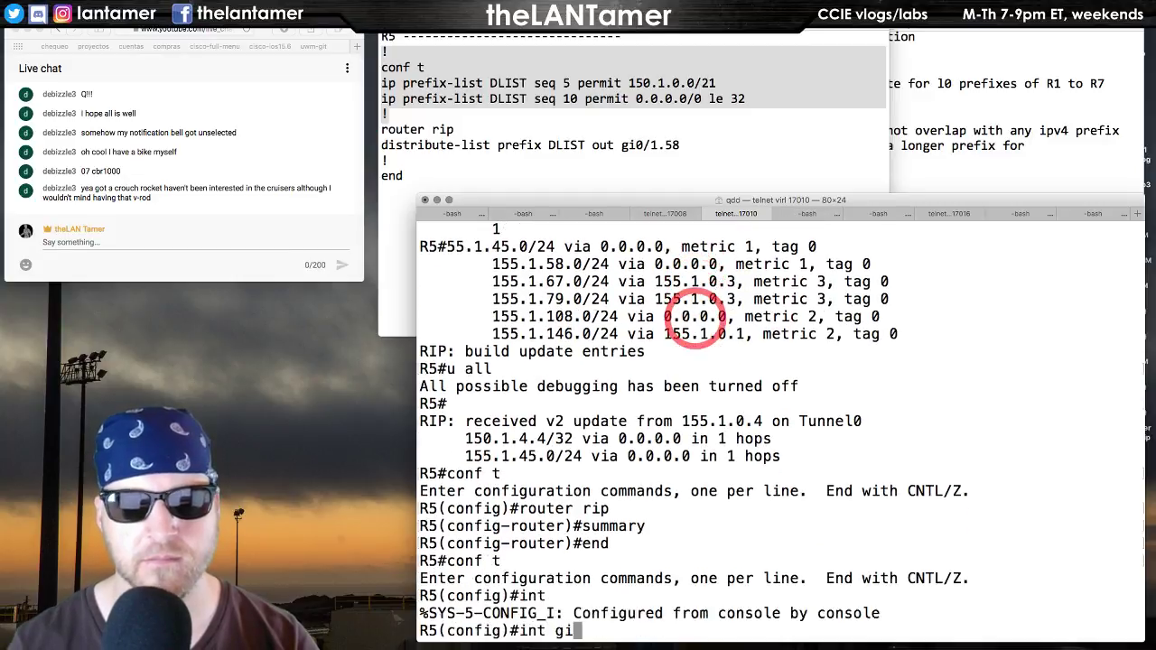
text(0/1.58)
key(Return)
text(ip rip ?)
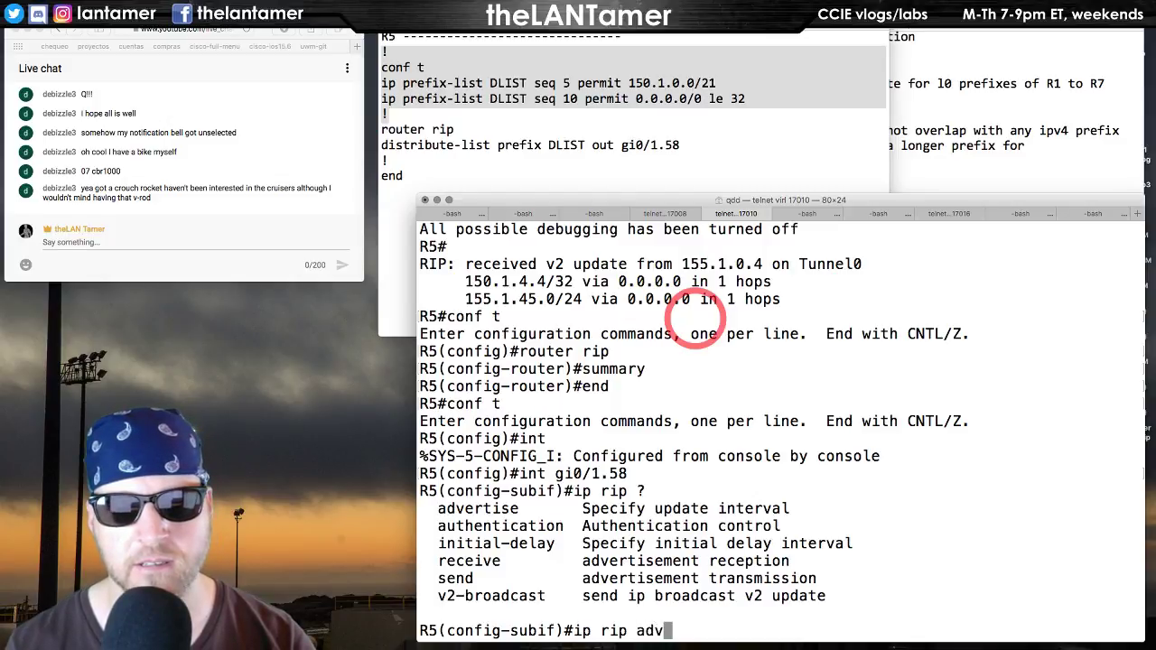
- List the options for ip rip send and ip rip advertise on R5's subinterface and leave configuration mode
text(se)
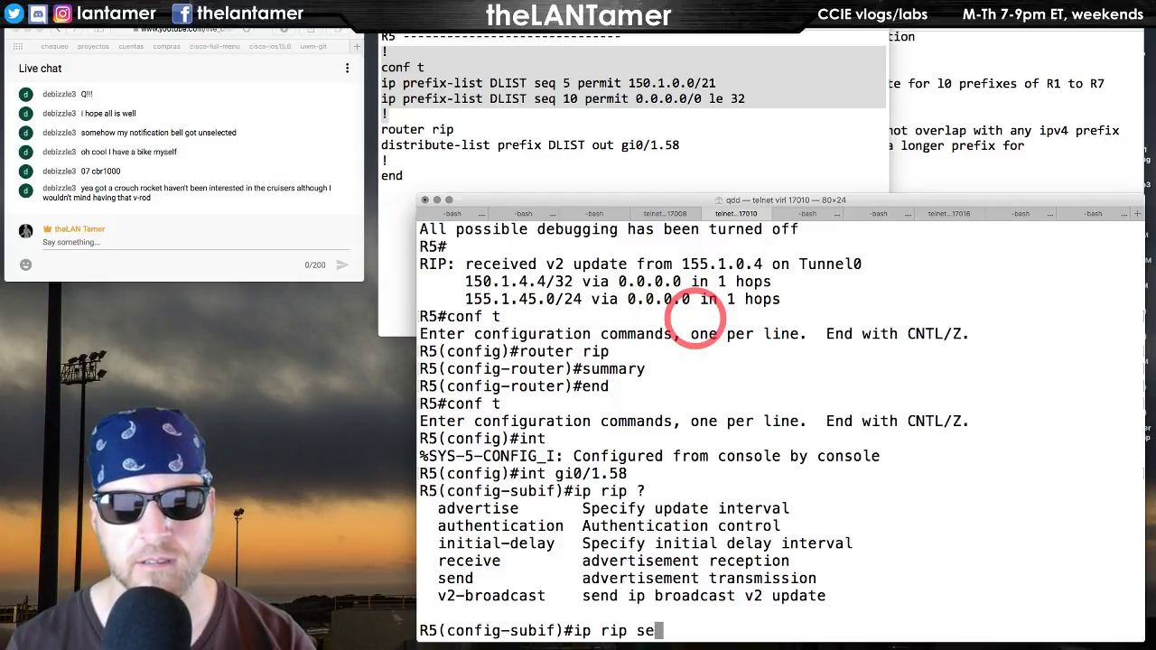
text(nd ?)
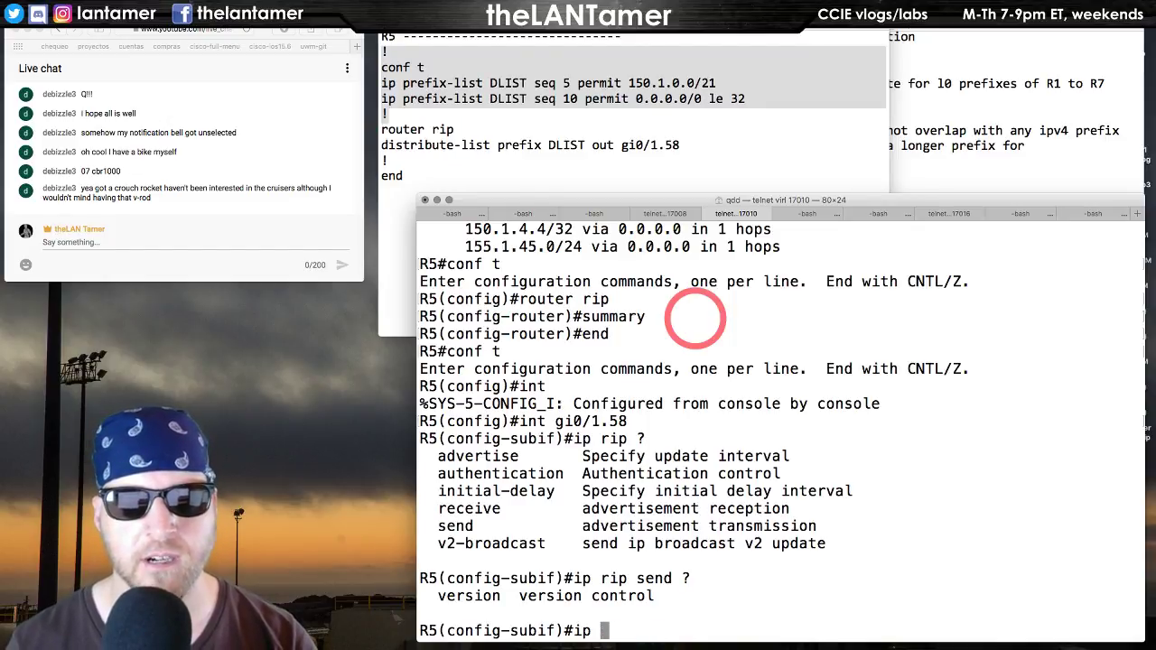
text(p ?)
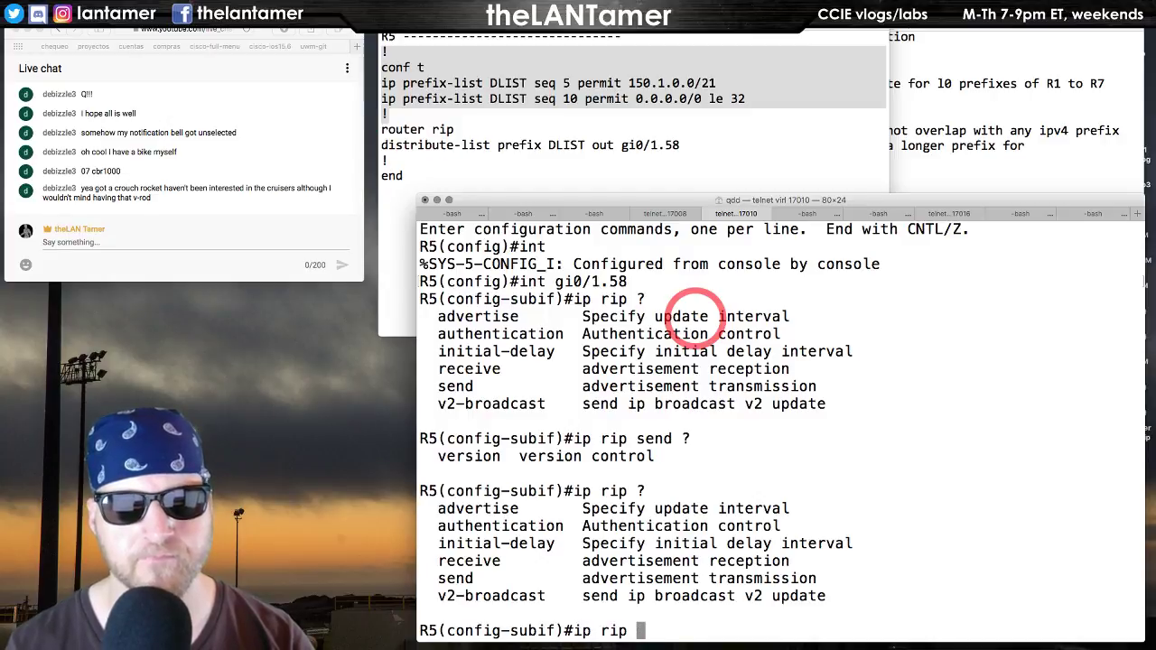
text(advert)
key(Tab)
text(?)
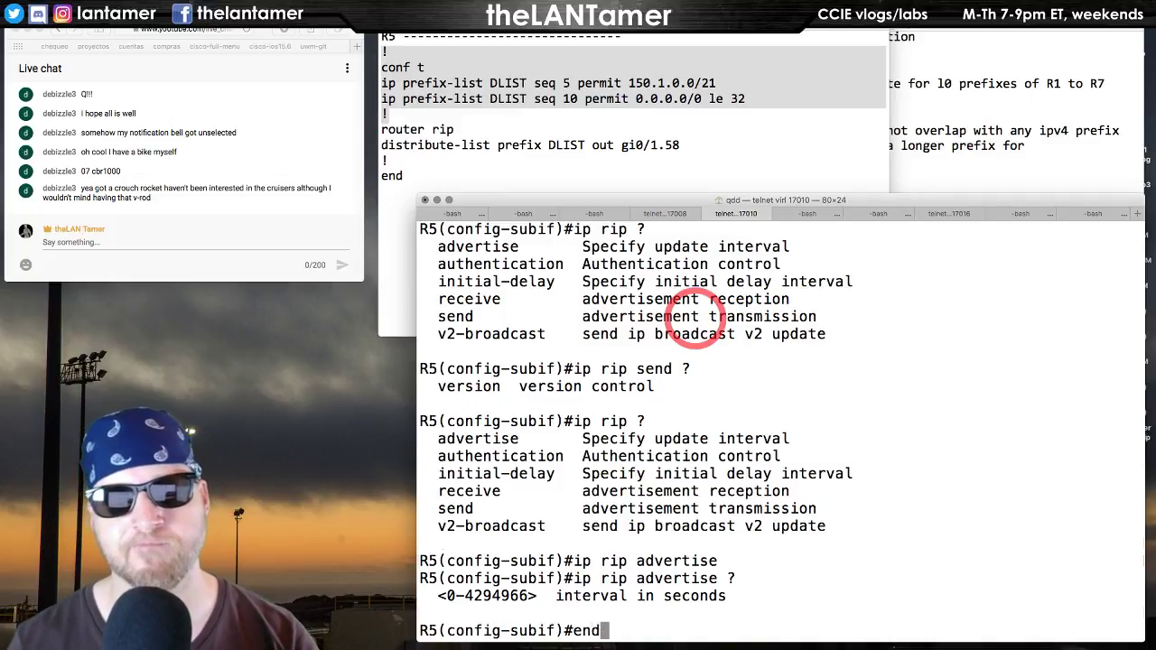
text(end)
key(Return)
key(Return)
key(Return)
key(Return)
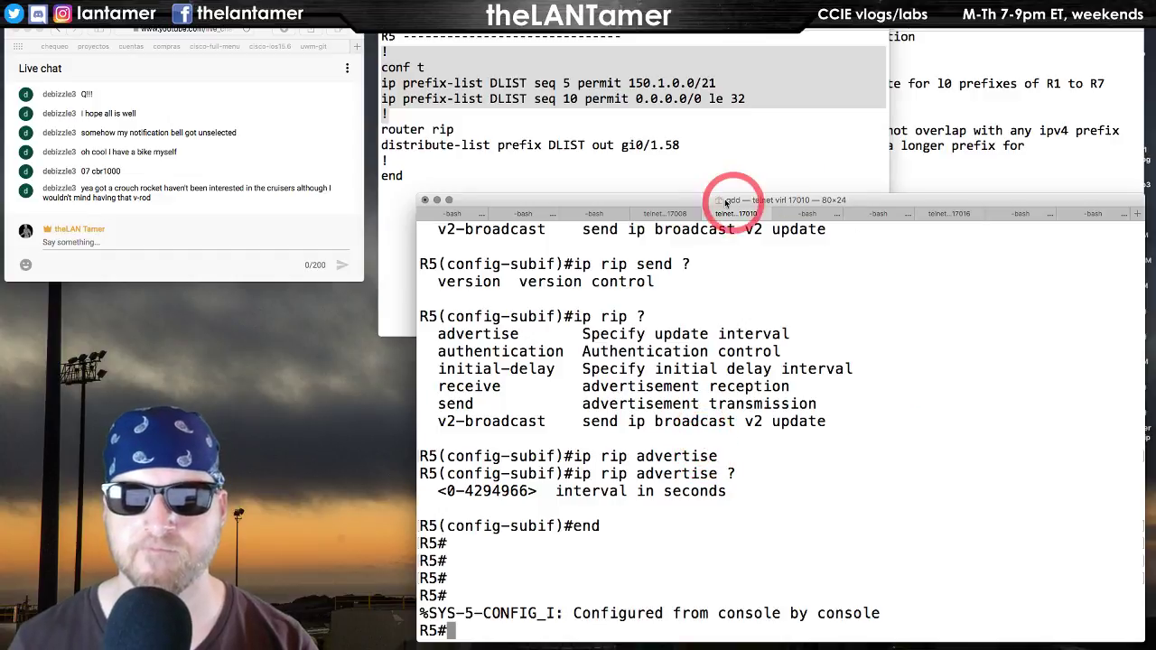
- Enter router rip configuration on R5 and list all available router configuration commands to look for a summarization command
drag(716, 204, 714, 165)
text(conf)
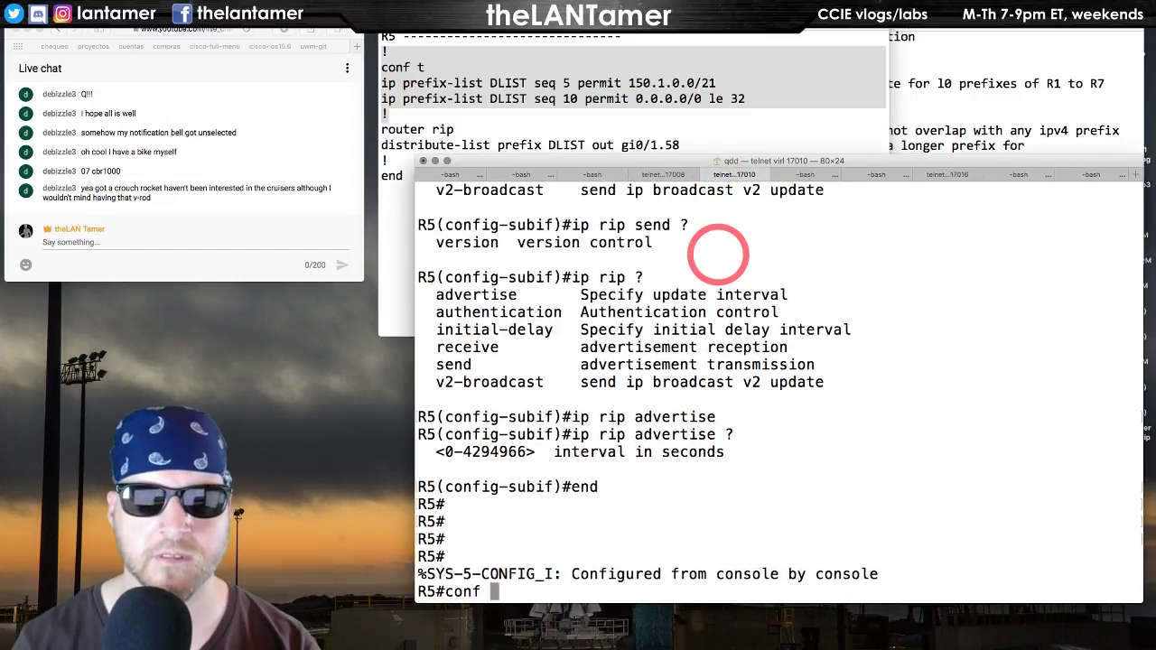
text( t)
key(Return)
text(router rip)
key(Return)
text(?)
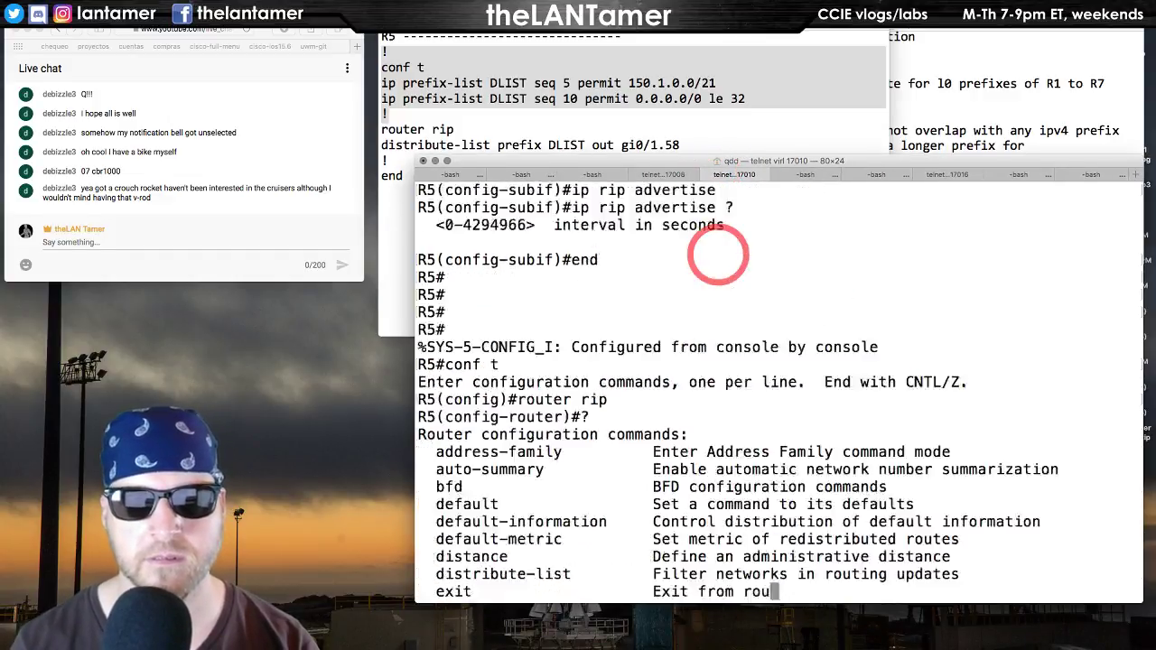
key(space)
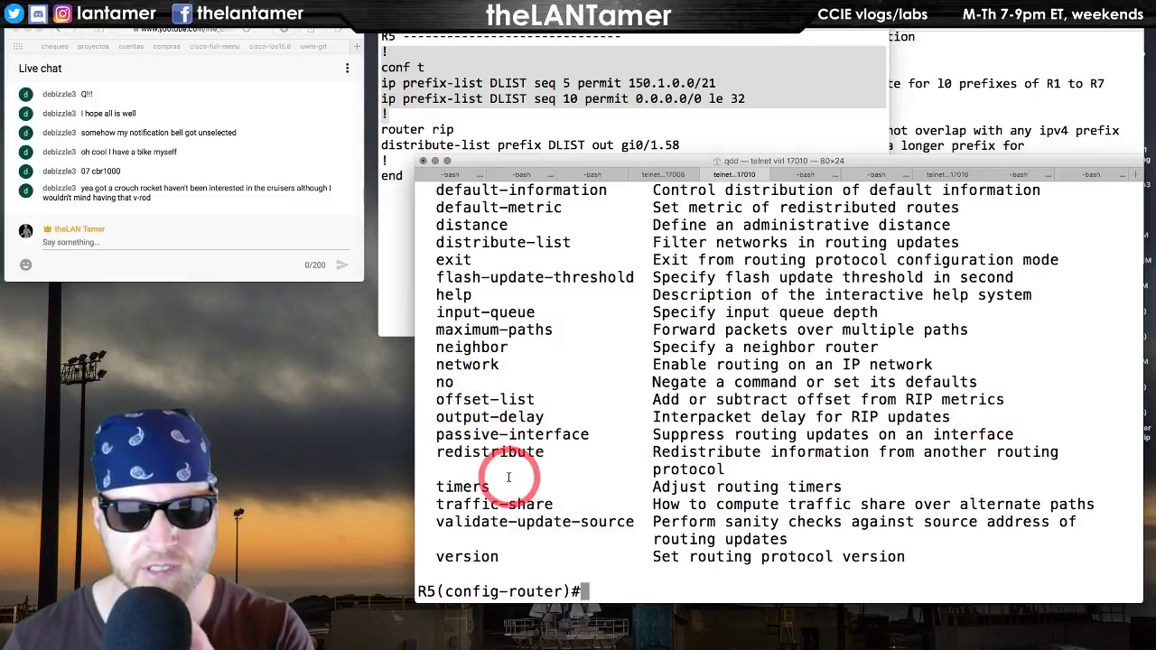
scroll(619, 522, up, 3)
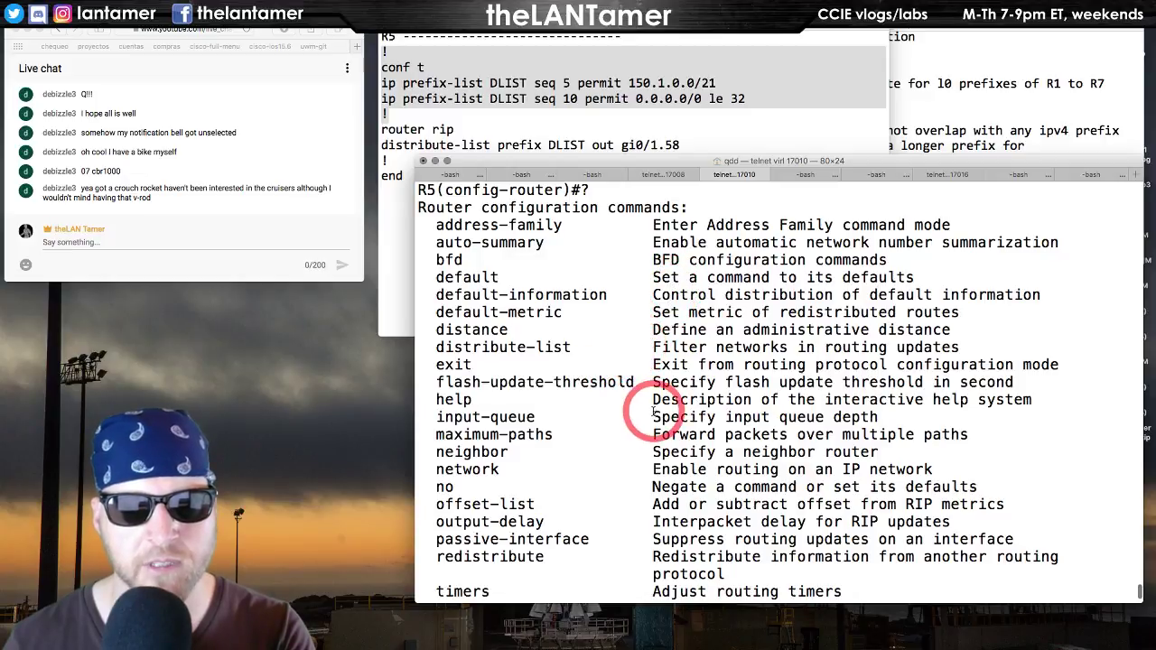
scroll(650, 406, down, 2)
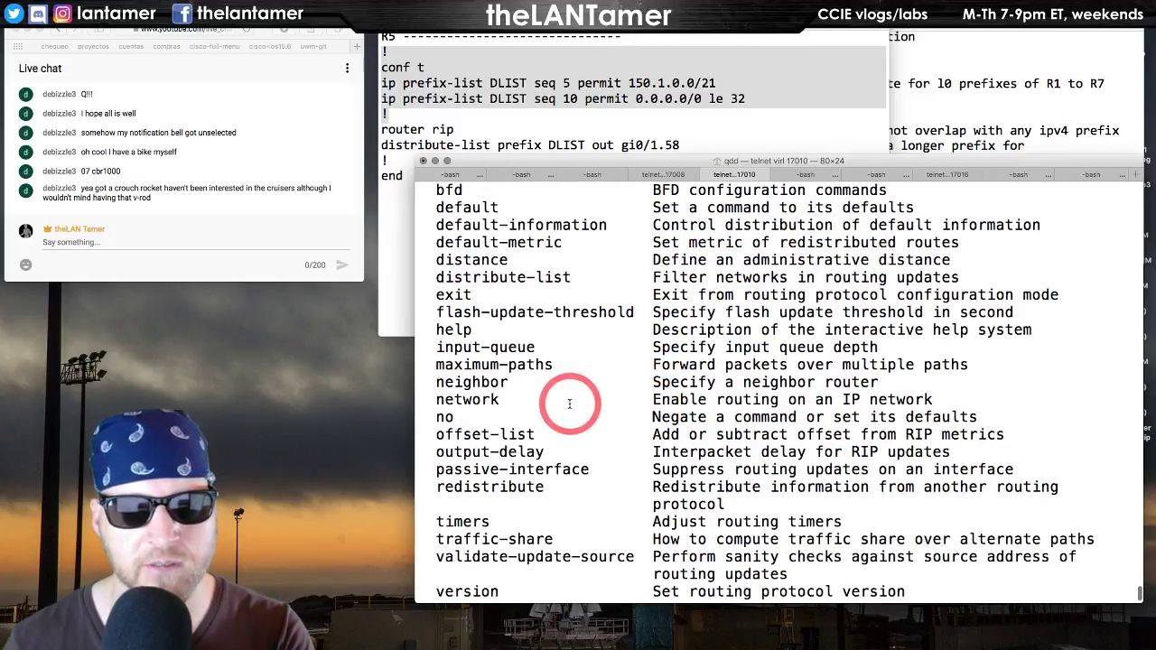
scroll(593, 400, down, 1)
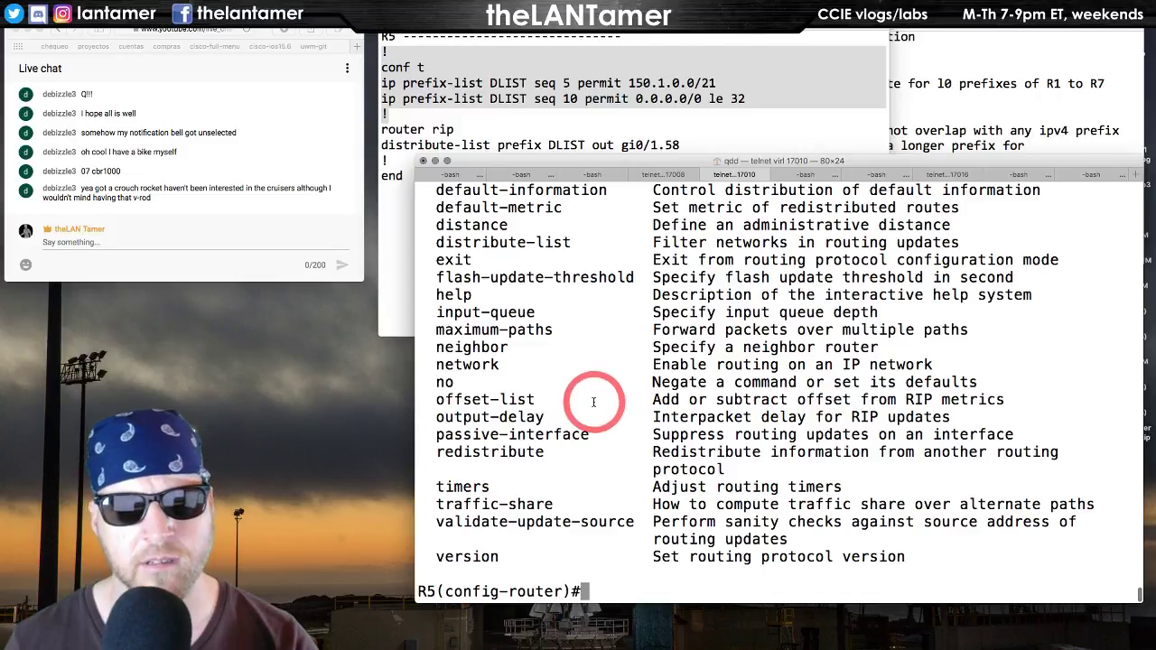
- Review the DLIST prefix-list entry permitting 150.1.0.0/21 in the R5 configuration notes
click(692, 96)
click(477, 83)
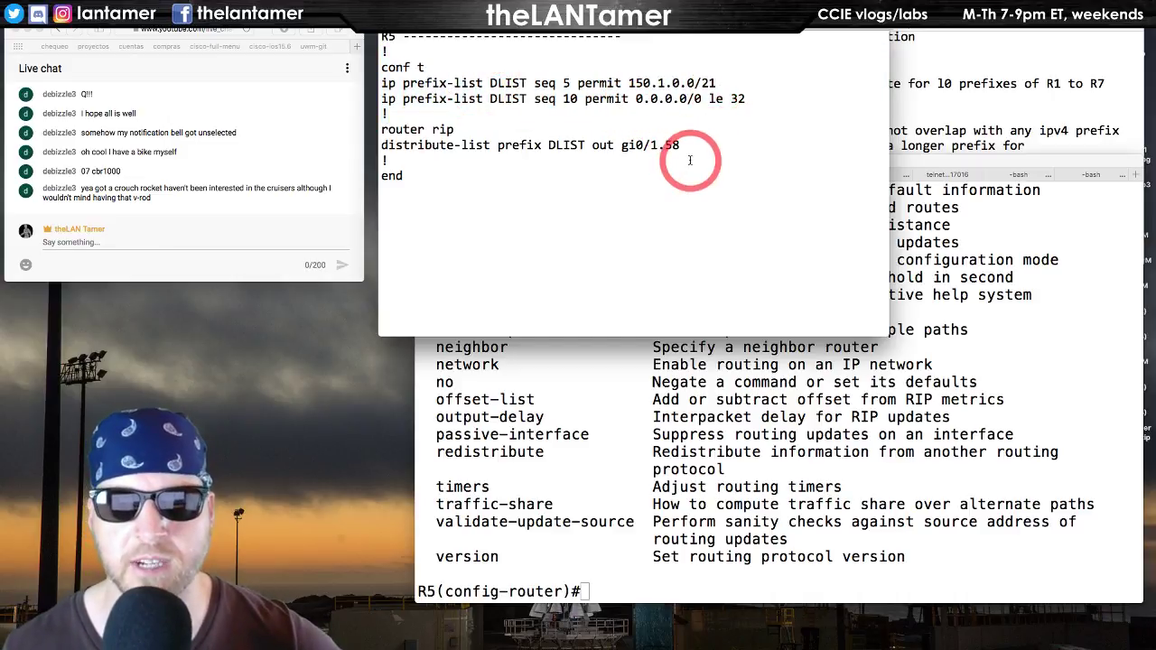
drag(719, 83, 382, 84)
click(581, 83)
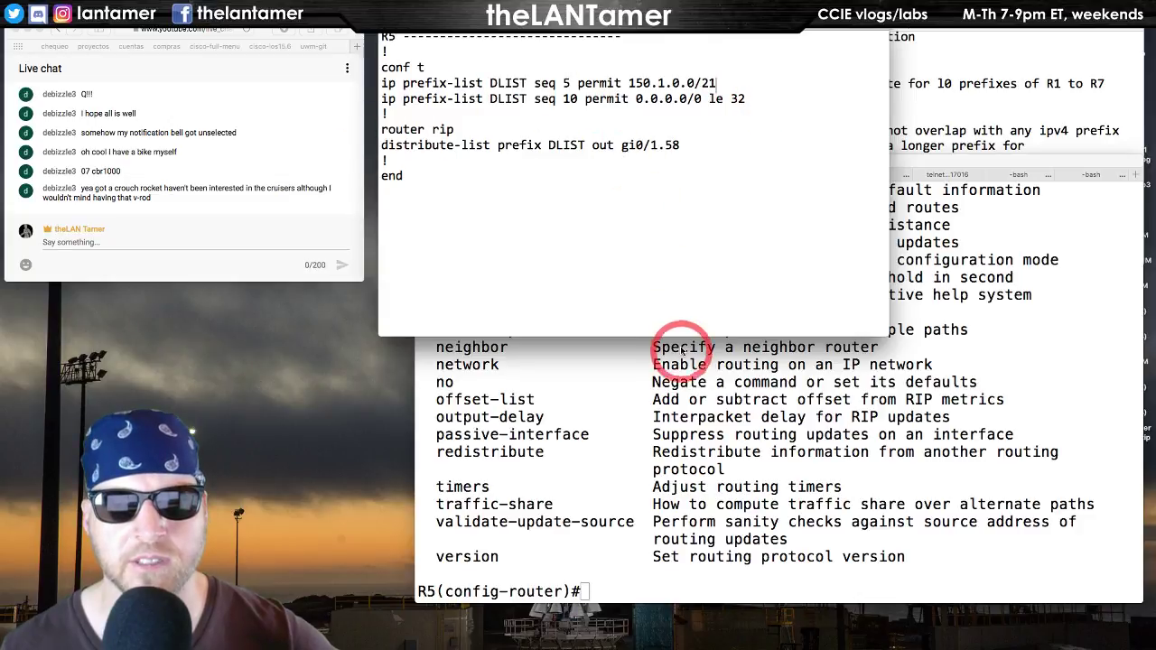
- Return to the R5 terminal session and reread the list of RIP router configuration commands from start to end
click(623, 407)
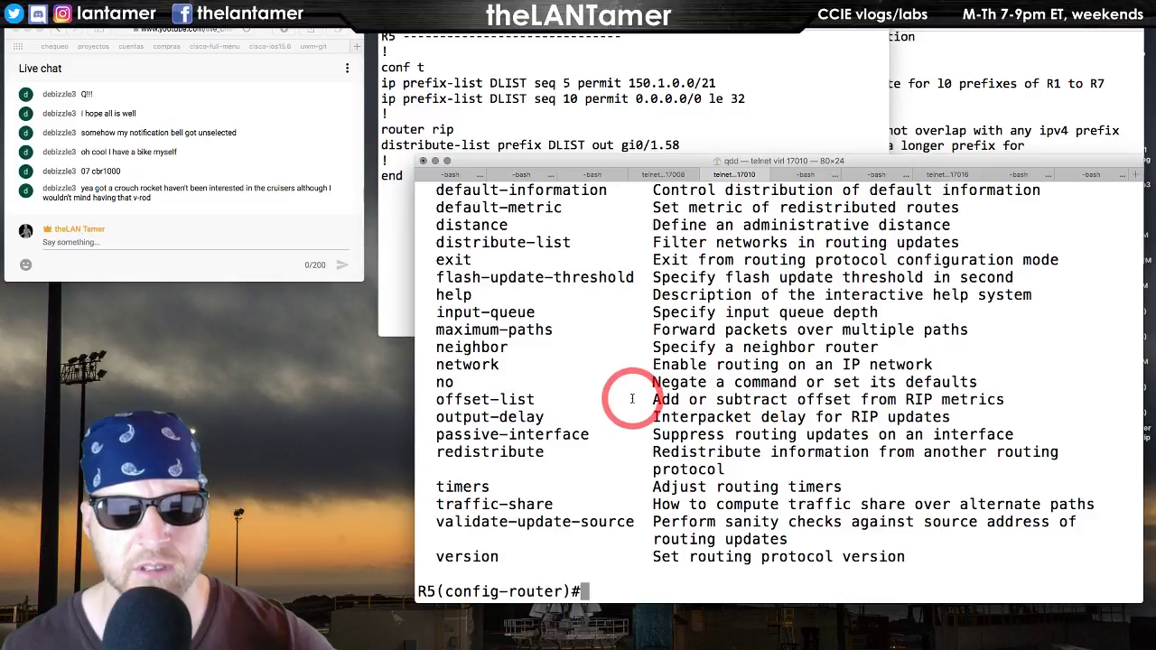
scroll(632, 398, up, 3)
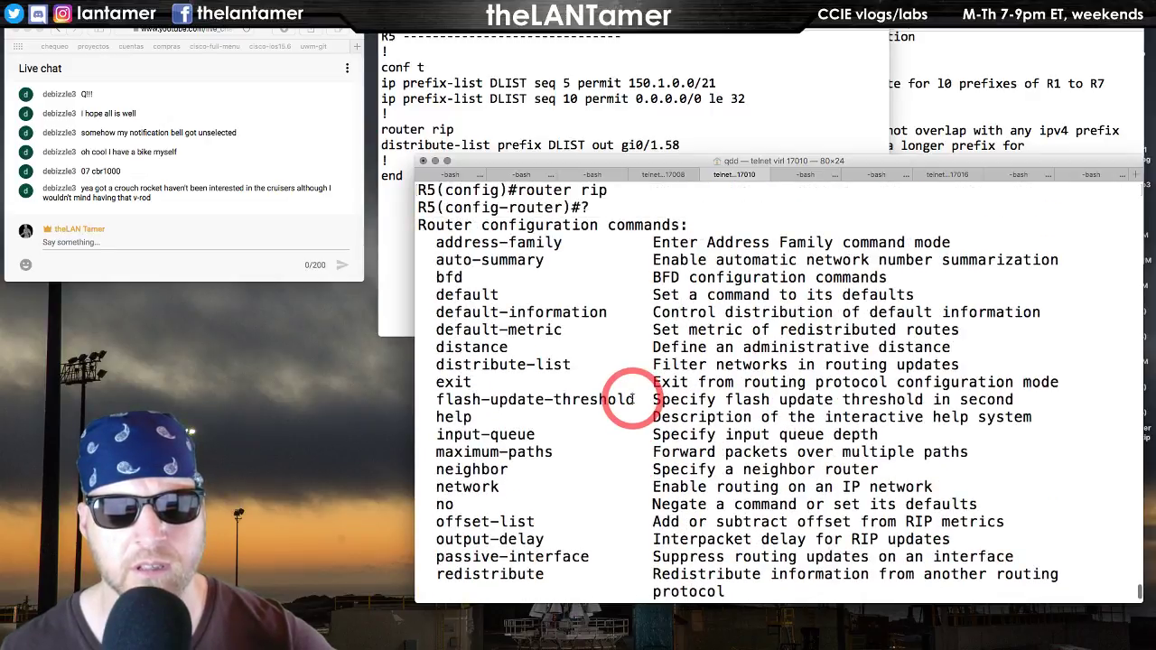
scroll(632, 398, down, 2)
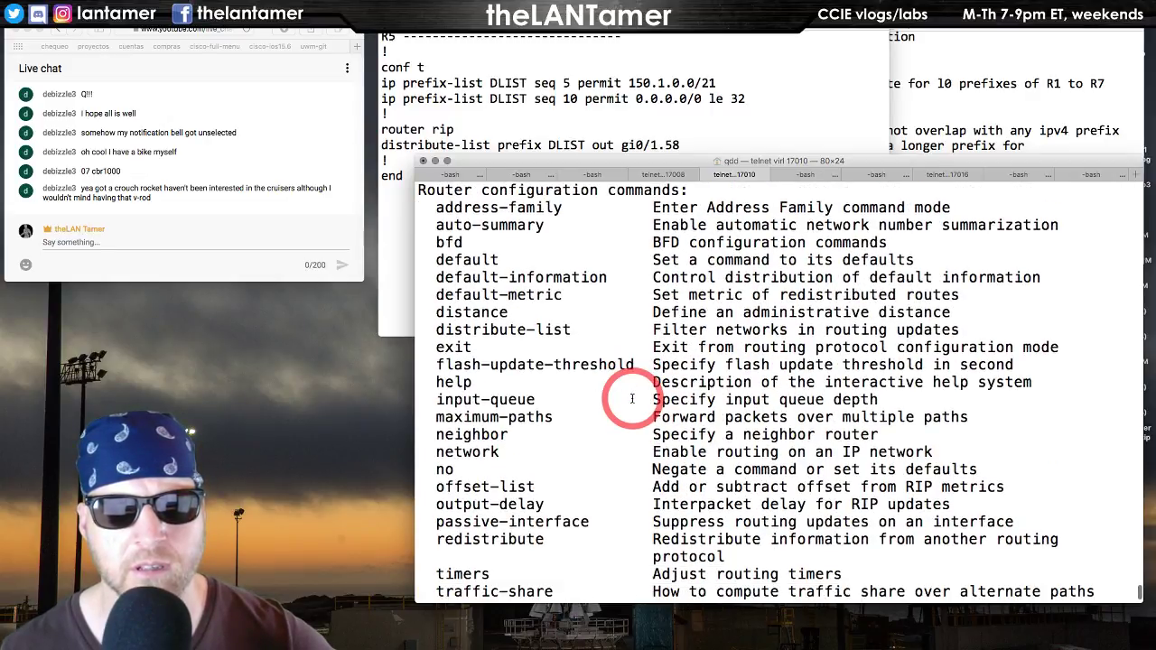
scroll(632, 399, down, 2)
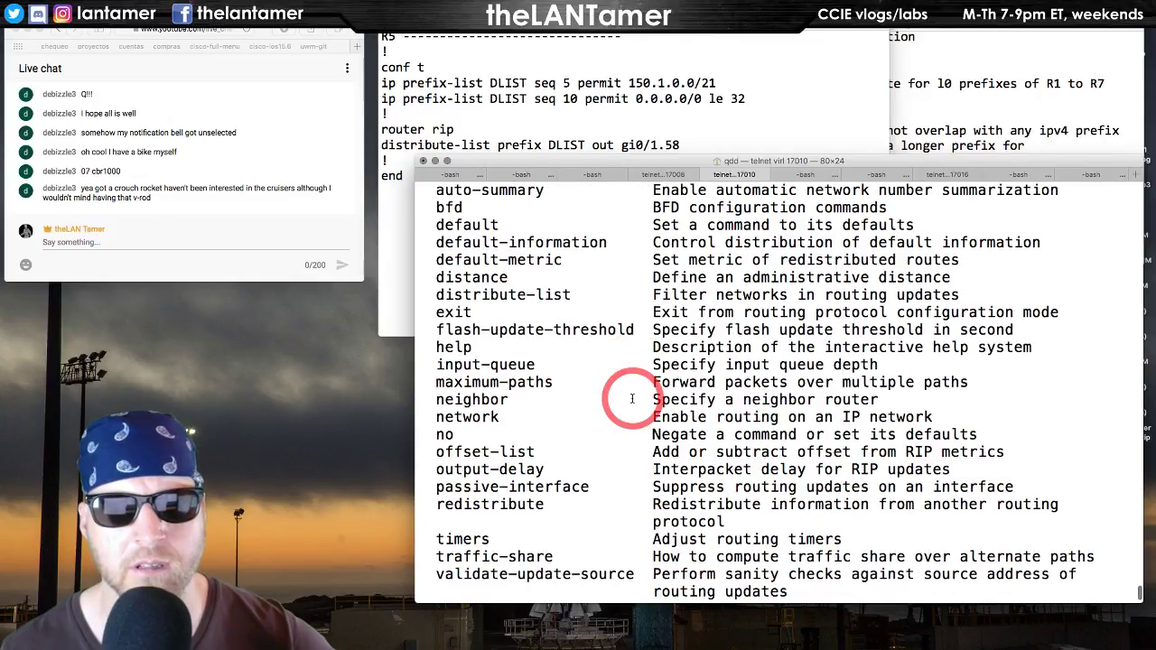
scroll(632, 398, down, 2)
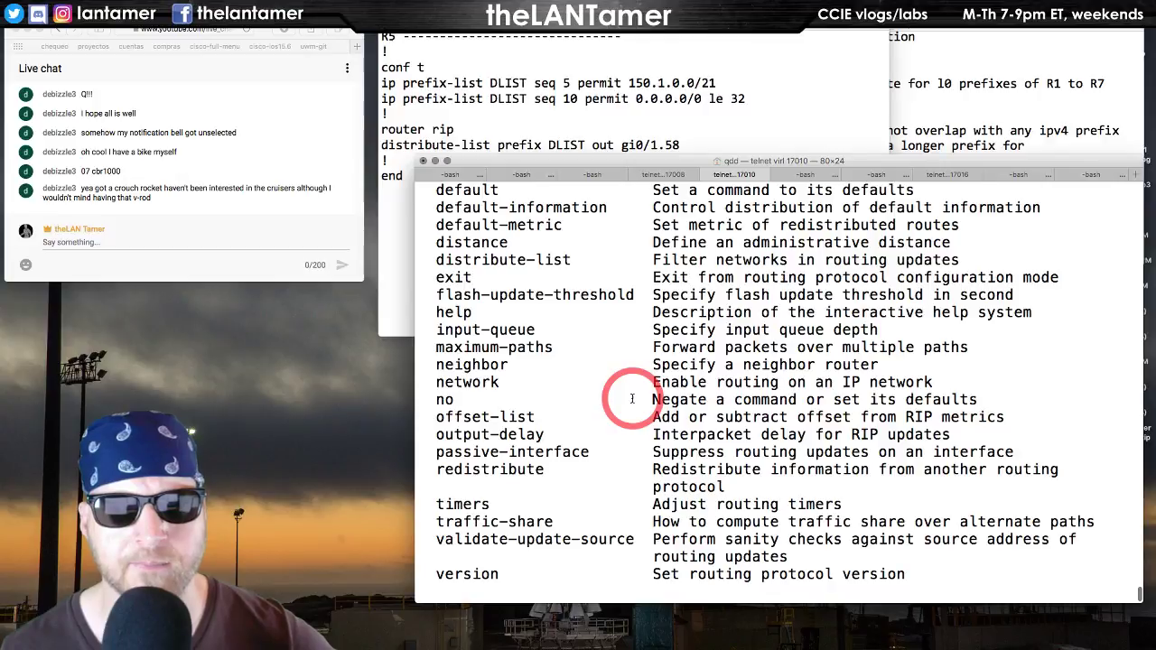
scroll(632, 398, down, 1)
- Switch to the web browser with the UWM simulation page and open the cisco-ios15.6 documentation page in a new tab
key(ctrl+Right)
key(ctrl+Right)
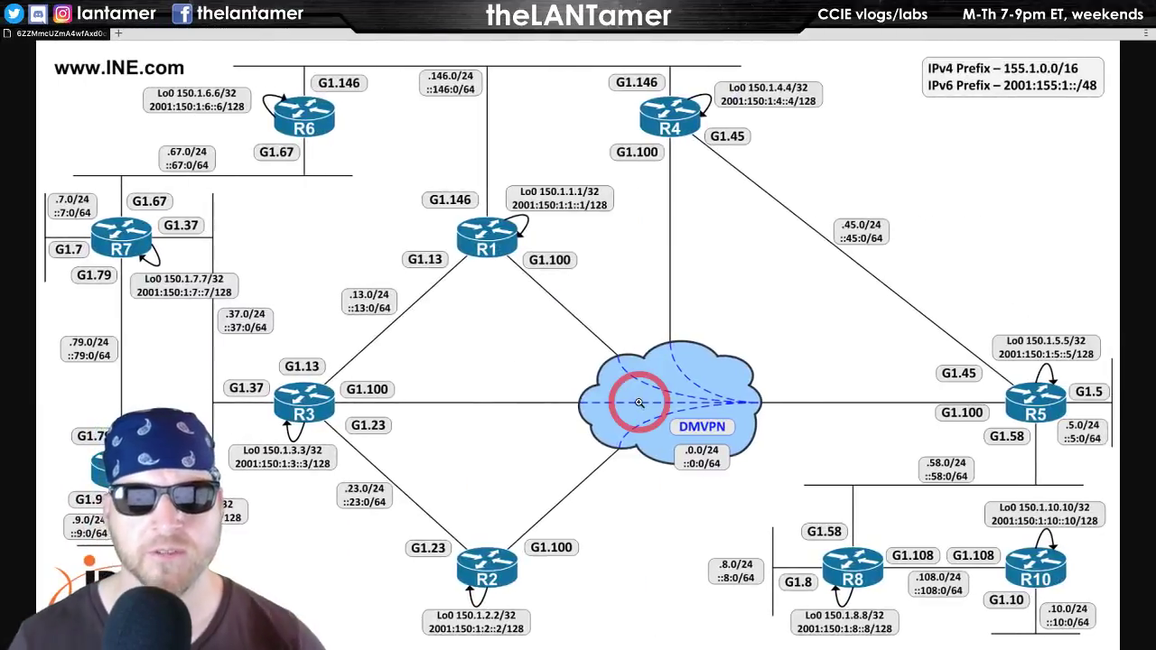
key(ctrl+Right)
key(ctrl+Right)
key(ctrl+Right)
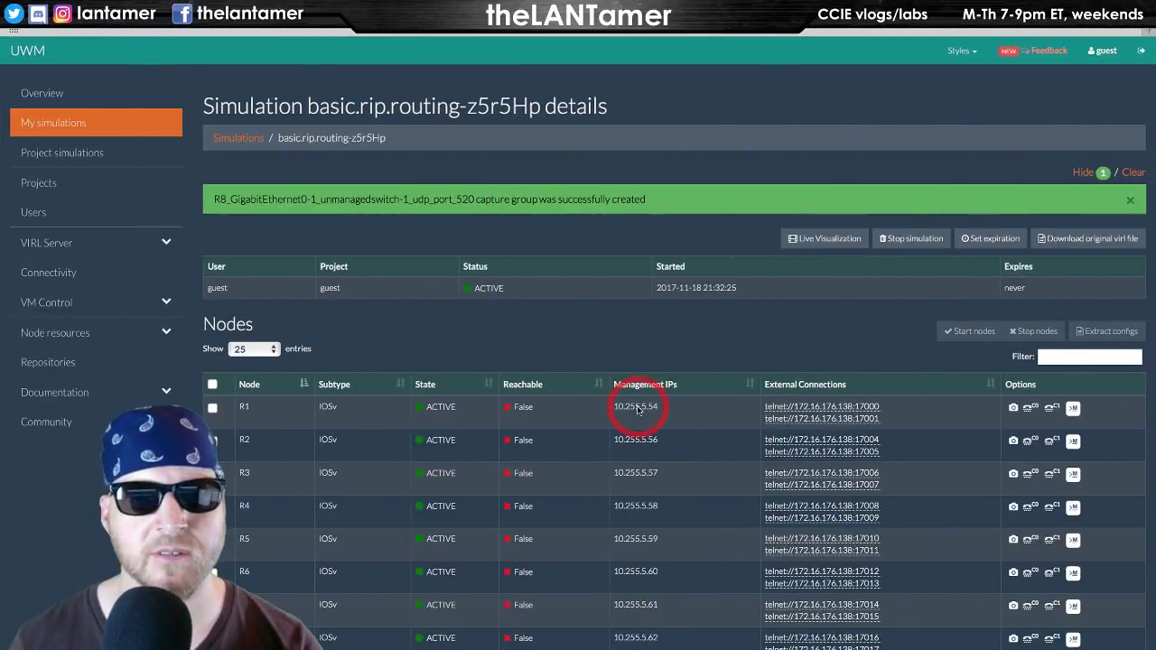
key(ctrl+Left)
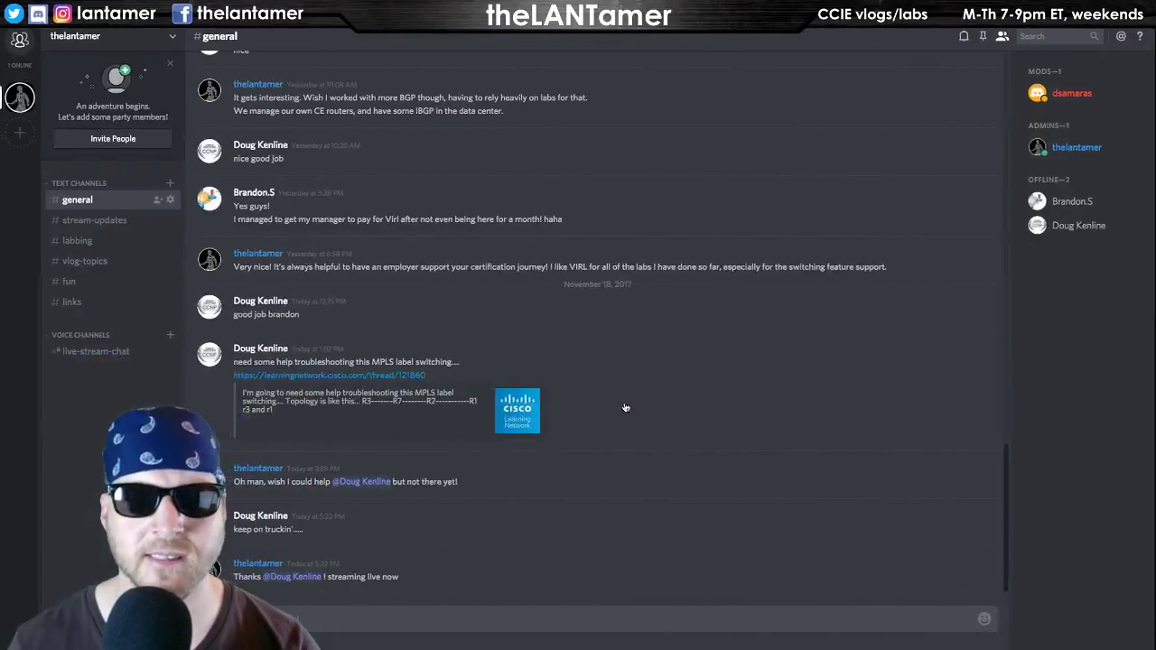
key(ctrl+Left)
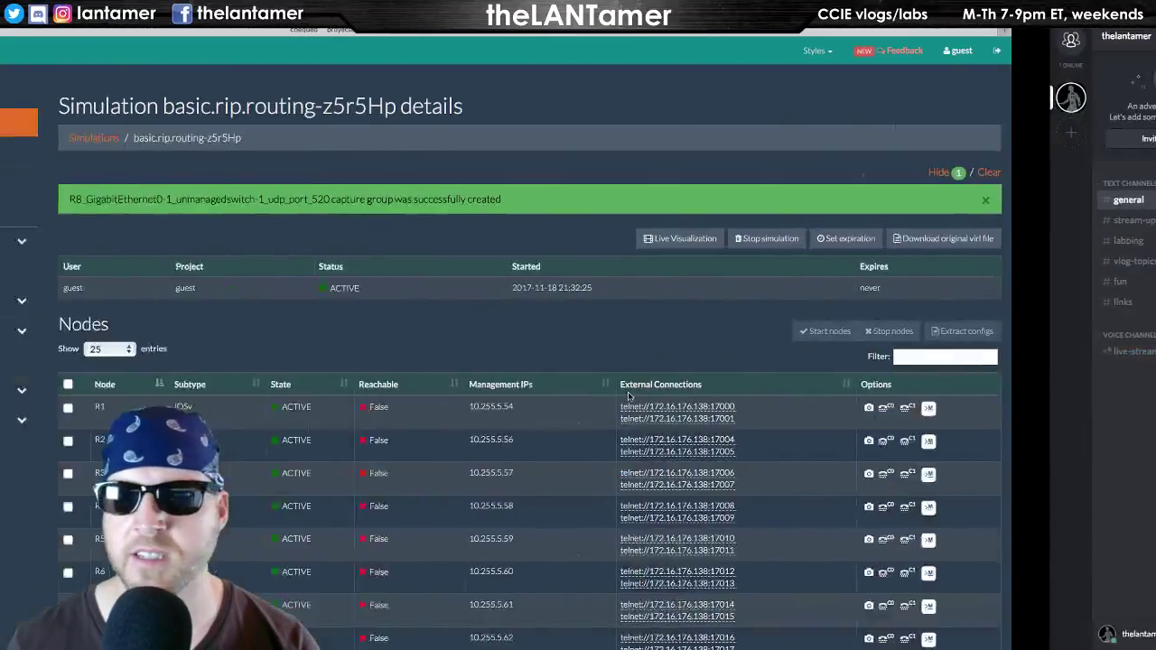
key(super+t)
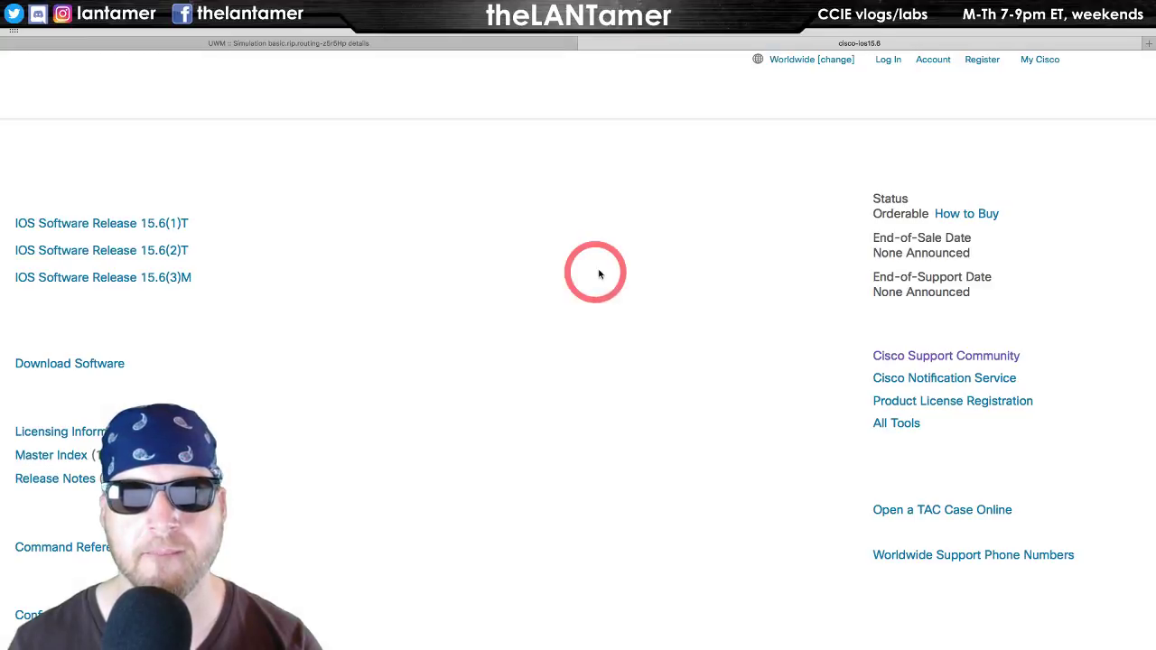
- Open the Cisco IOS IP Routing: RIP Command Reference from the release's Command References
scroll(450, 331, down, 3)
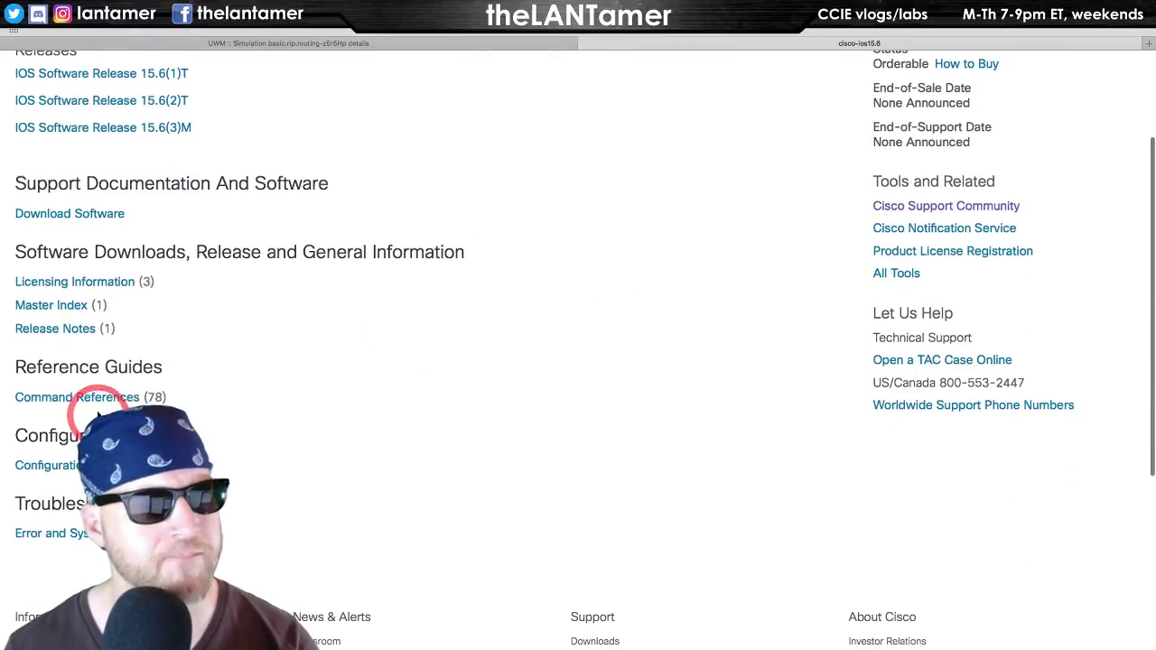
click(130, 397)
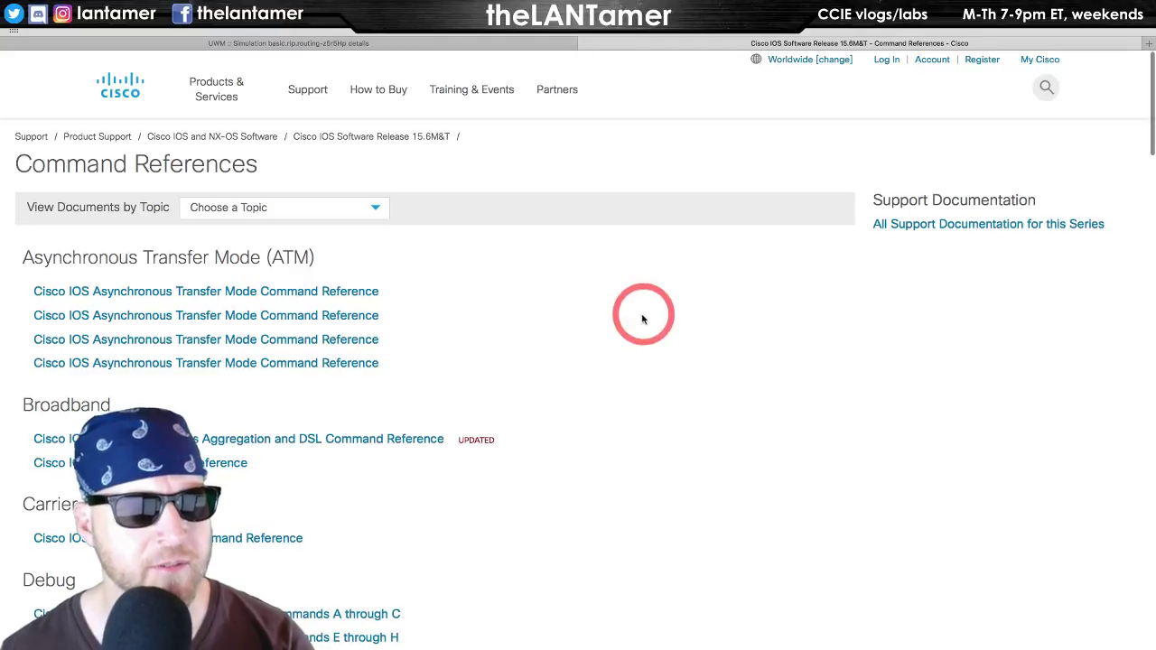
scroll(583, 413, down, 10)
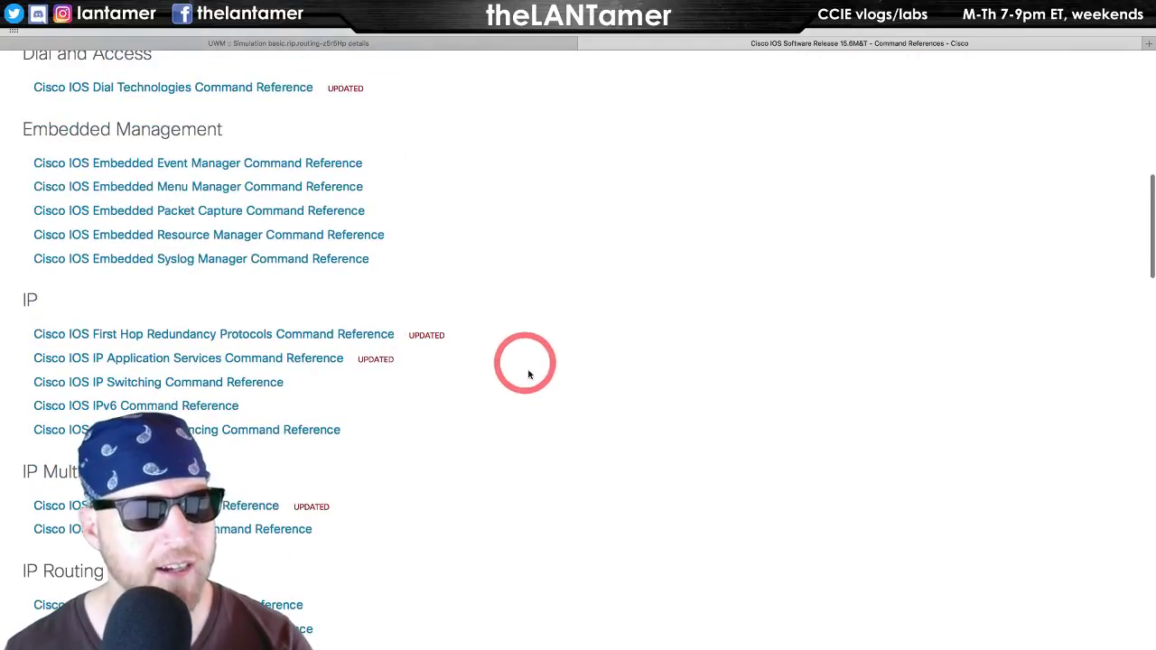
scroll(526, 364, down, 5)
scroll(506, 372, down, 3)
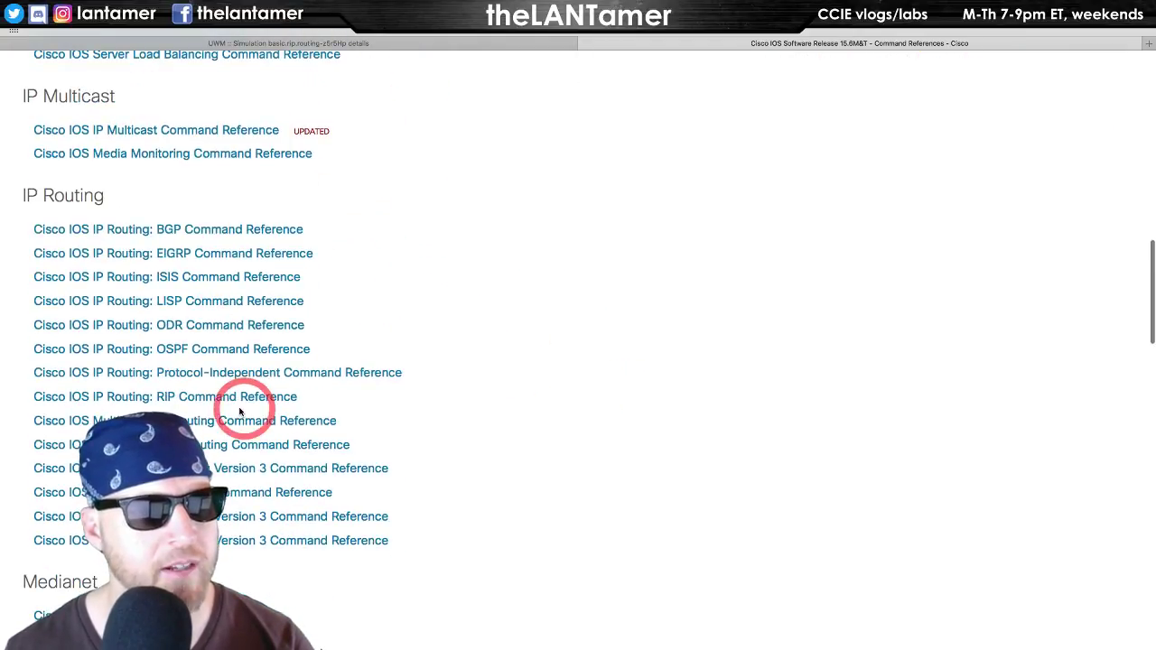
click(230, 398)
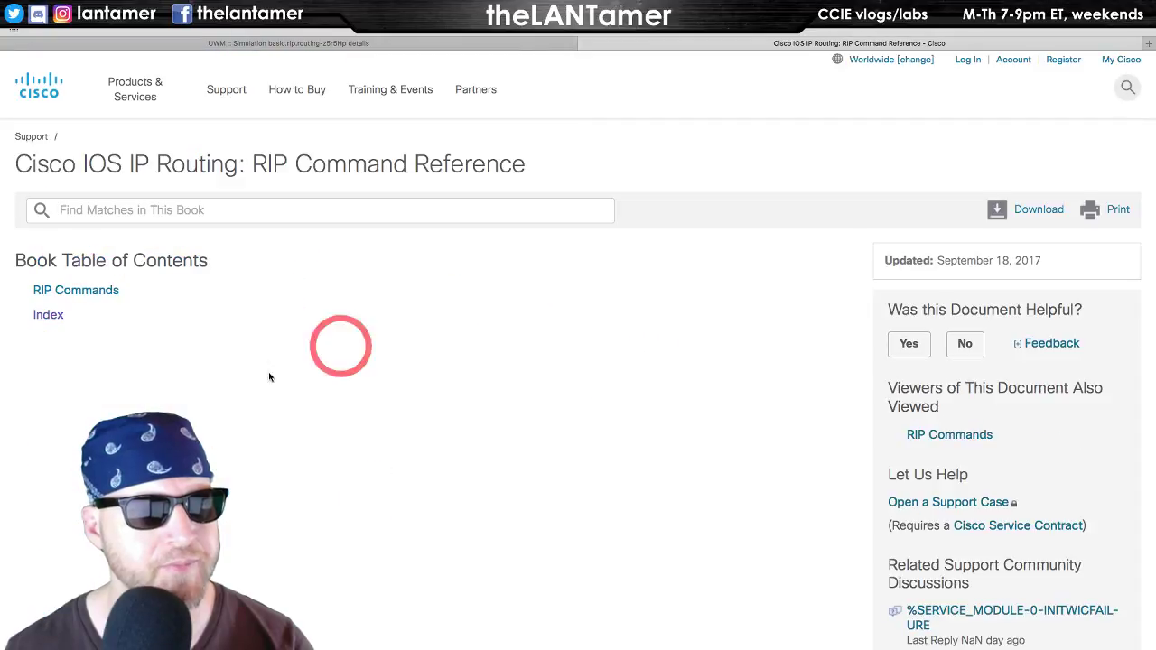
- Go back to the IOS 15.6M&T support page and open the IP Routing: RIP Configuration Guide from its Configuration Guides
scroll(168, 291, left, 5)
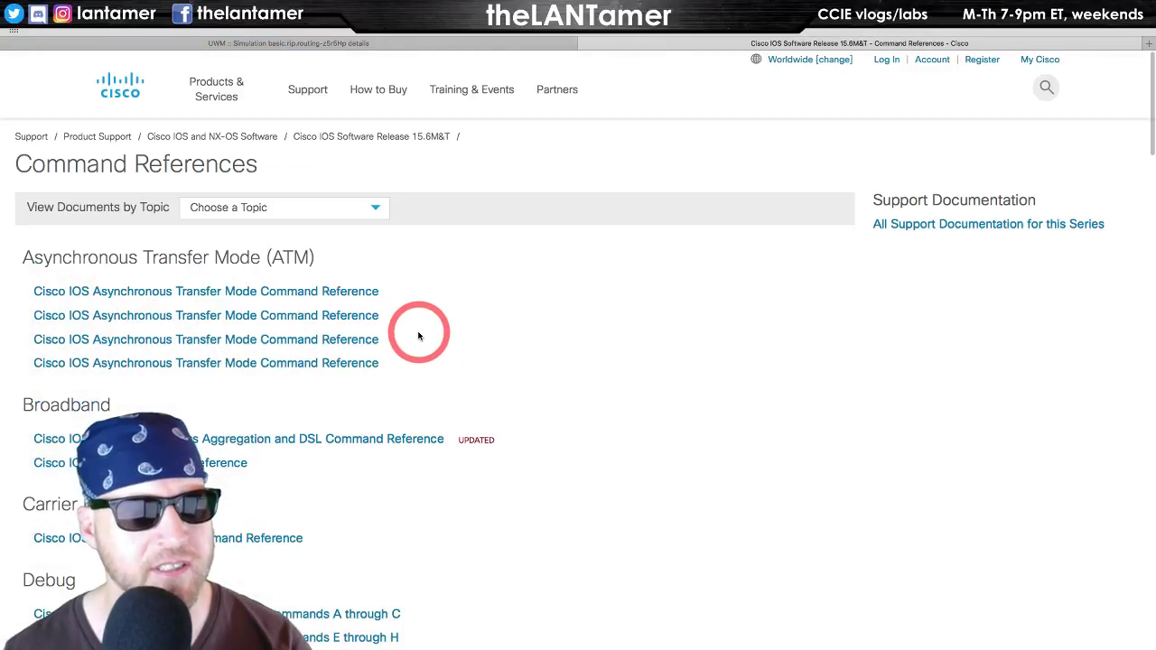
scroll(495, 345, down, 5)
scroll(521, 387, left, 5)
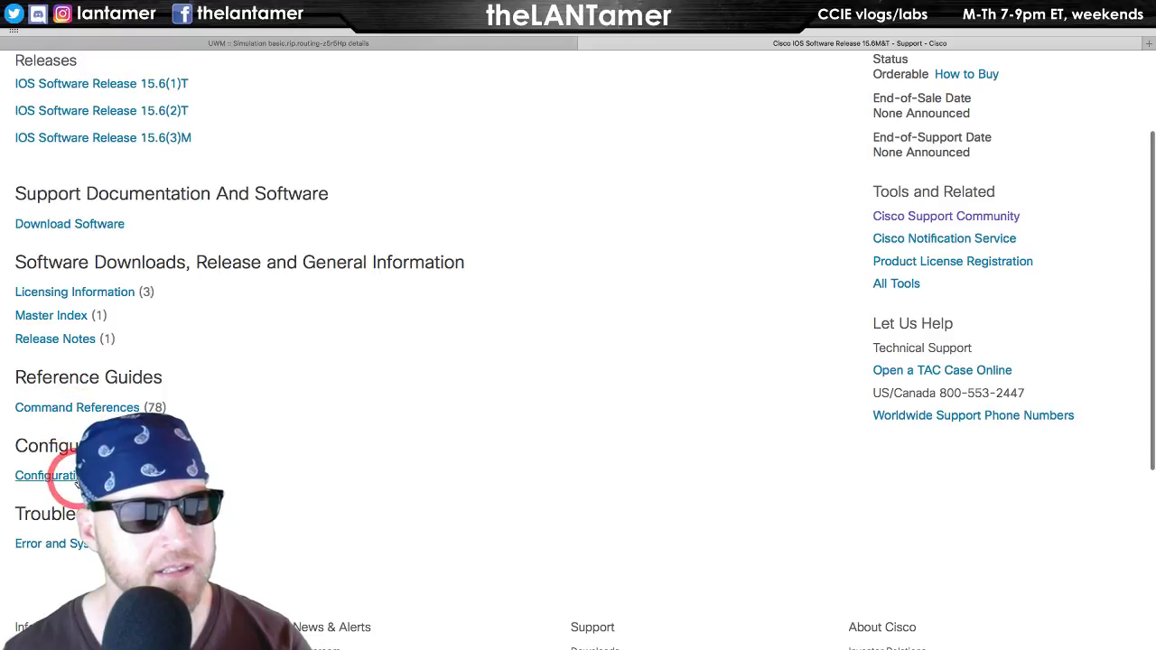
click(77, 480)
scroll(542, 422, down, 5)
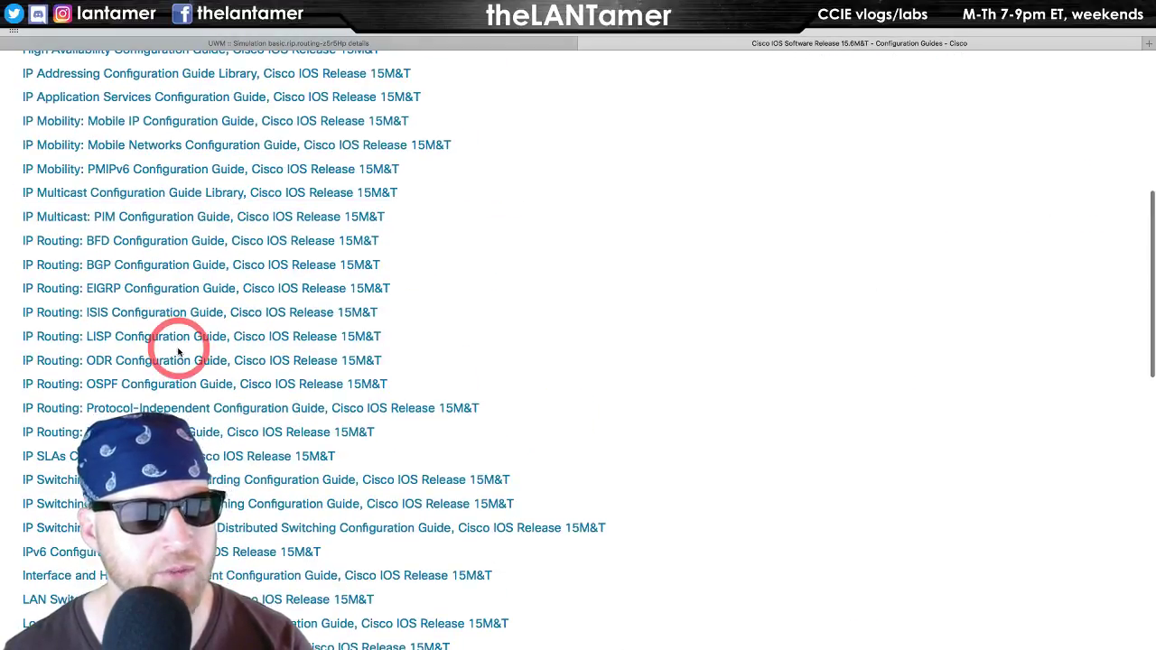
click(257, 442)
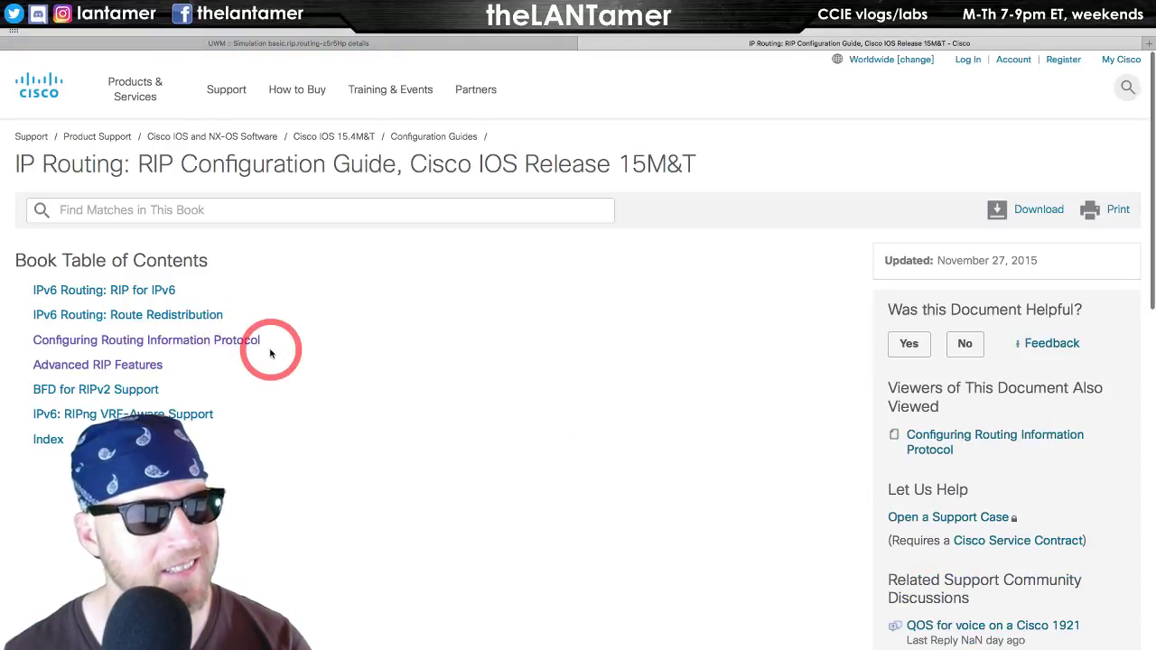
- Open the Configuring Routing Information Protocol chapter and search the page for "summary"
click(204, 347)
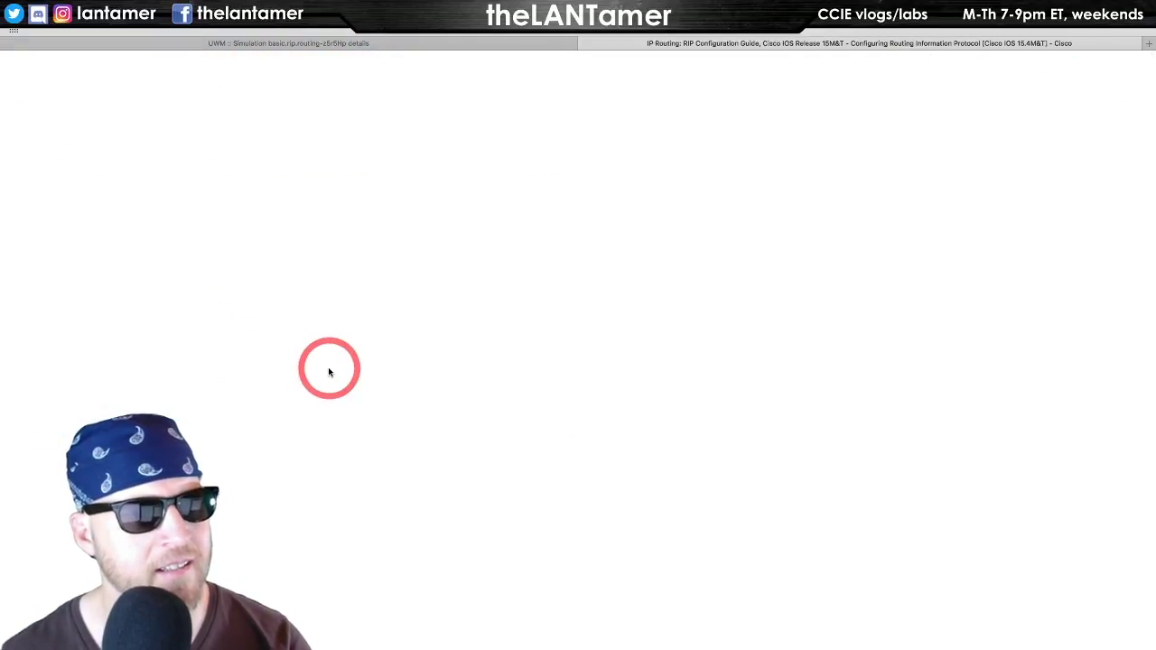
key(super+f)
text(summar)
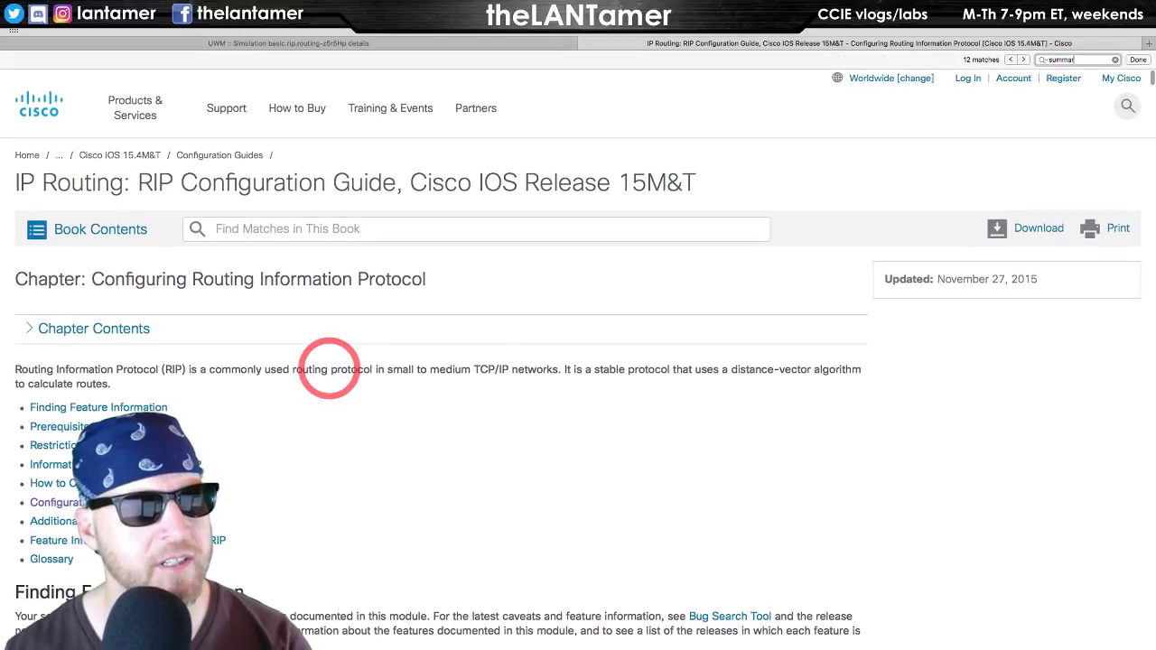
text(y)
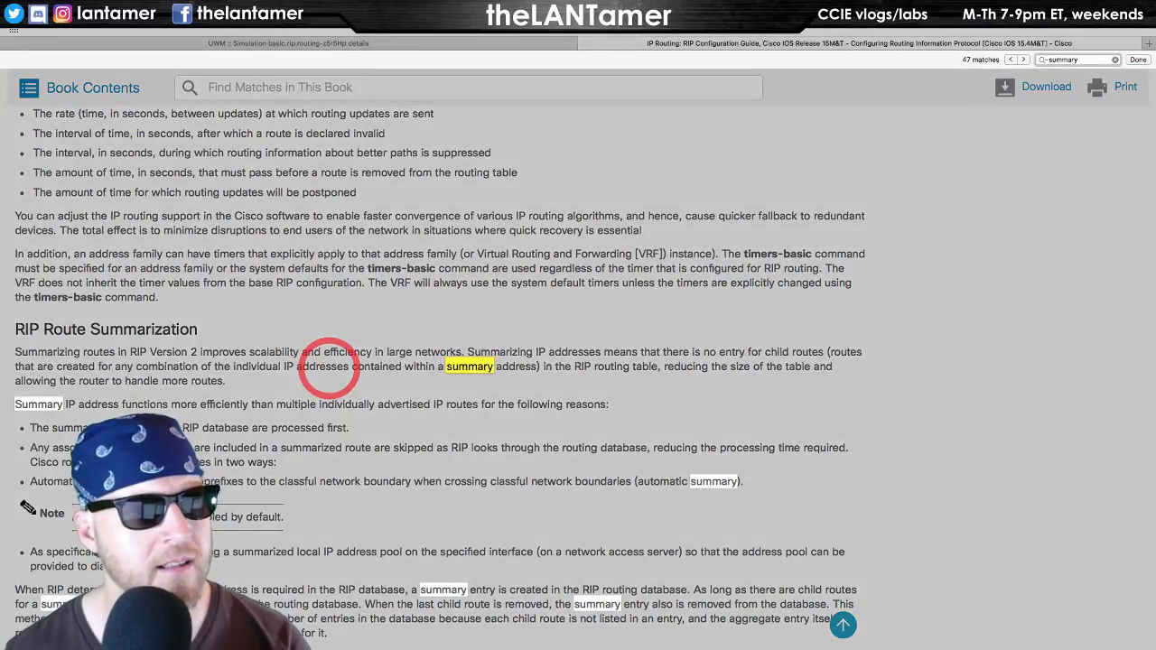
- Read the RIP Route Summarization section of the guide and open its linked Route Summarization Example
key(Escape)
scroll(388, 370, down, 2)
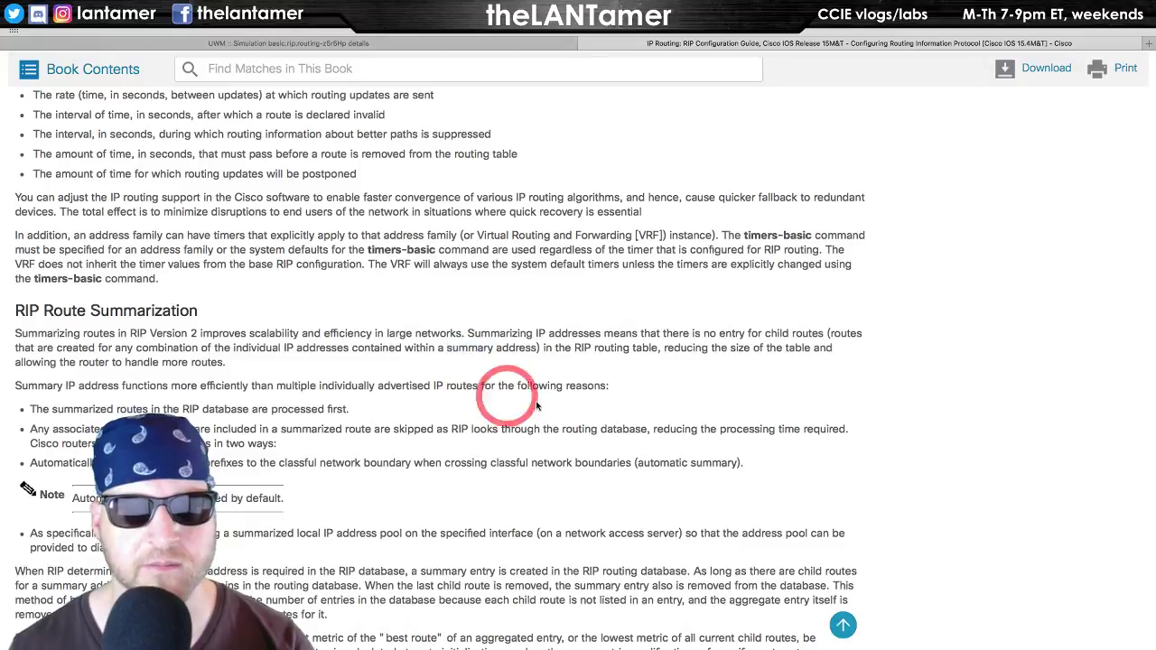
scroll(533, 437, down, 2)
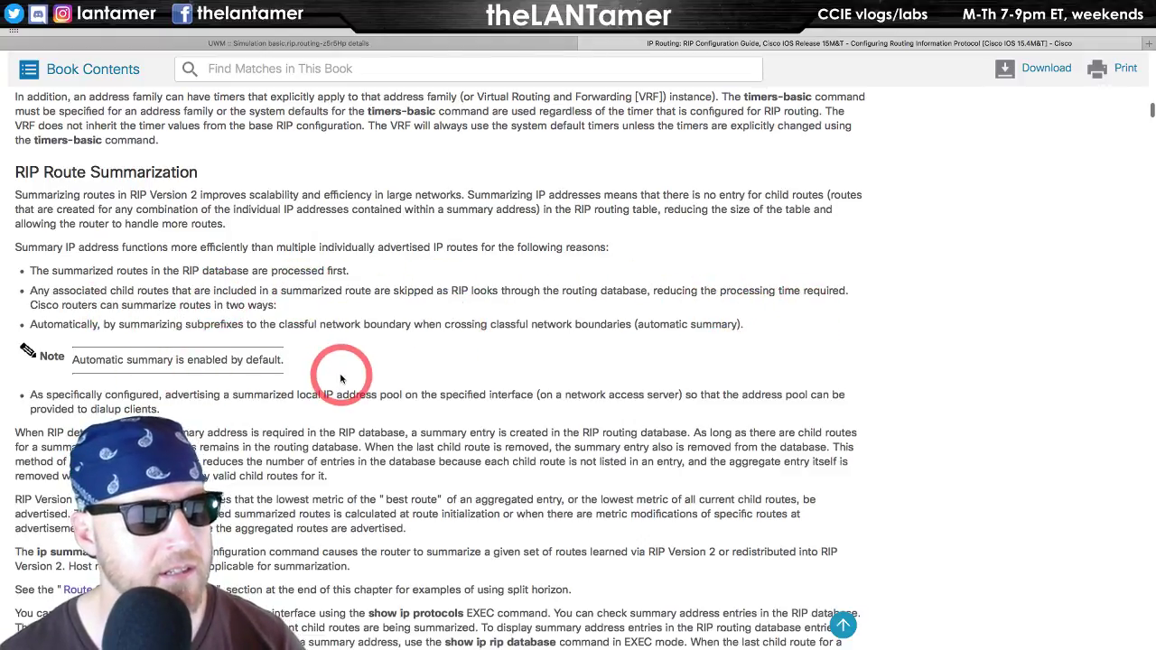
scroll(340, 377, down, 3)
scroll(340, 378, down, 1)
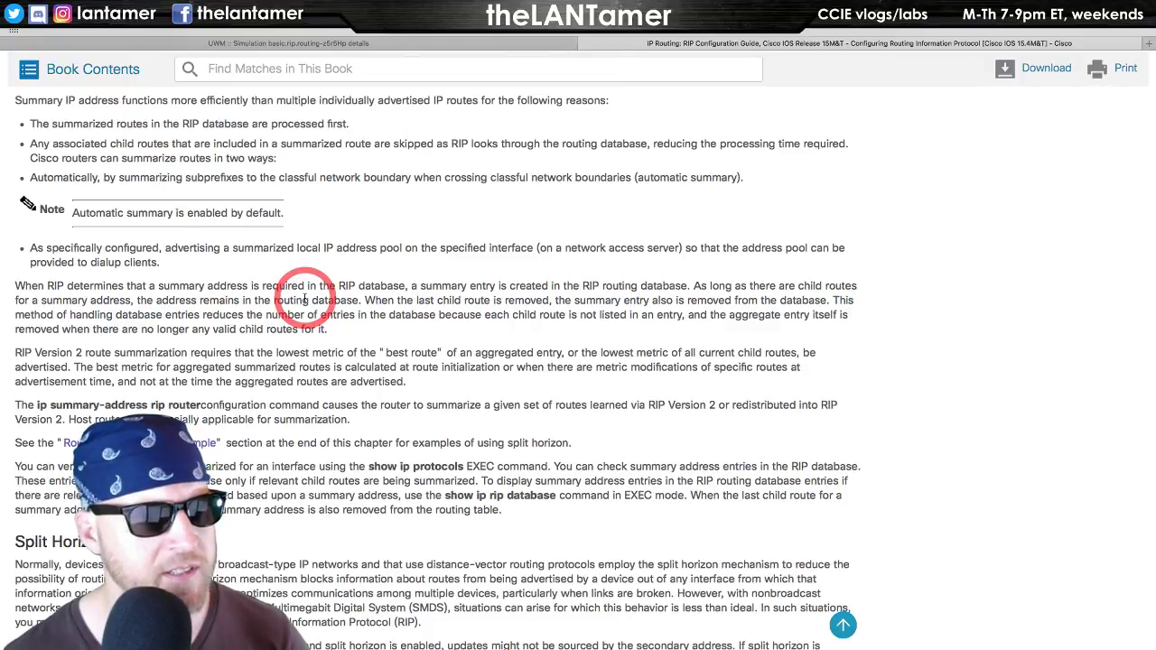
scroll(505, 366, down, 1)
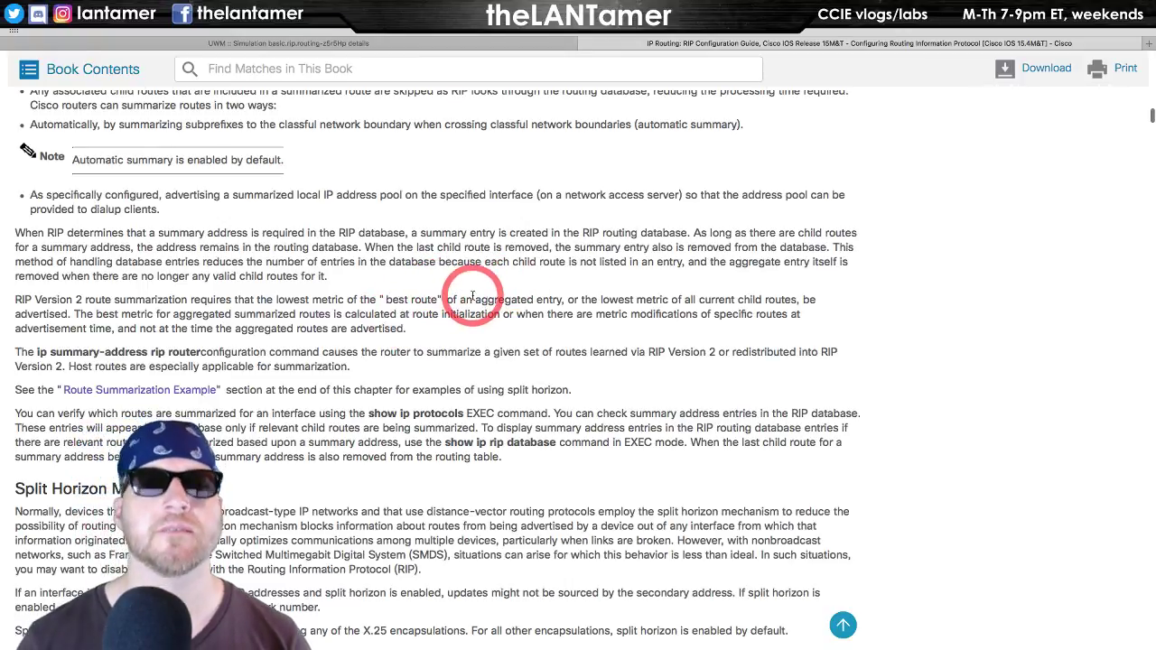
scroll(470, 297, down, 3)
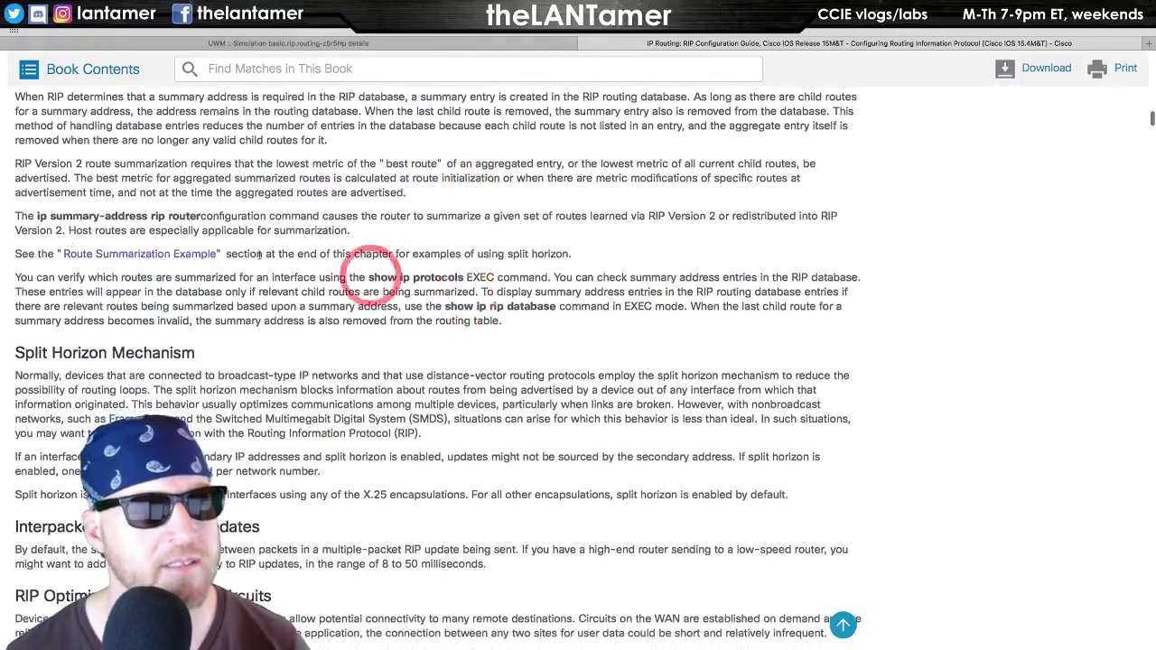
click(120, 255)
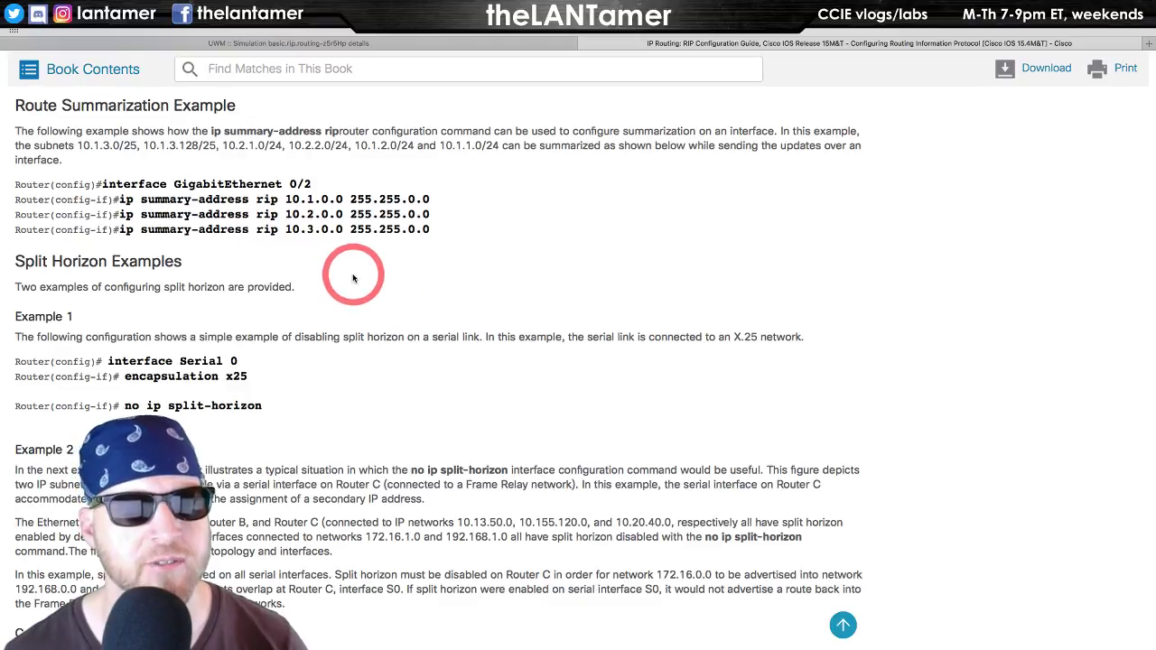
- Return to the R5 configuration notes and negate both DLIST prefix-list lines, seq 5 and seq 10, with "no"
key(ctrl+Left)
key(ctrl+Left)
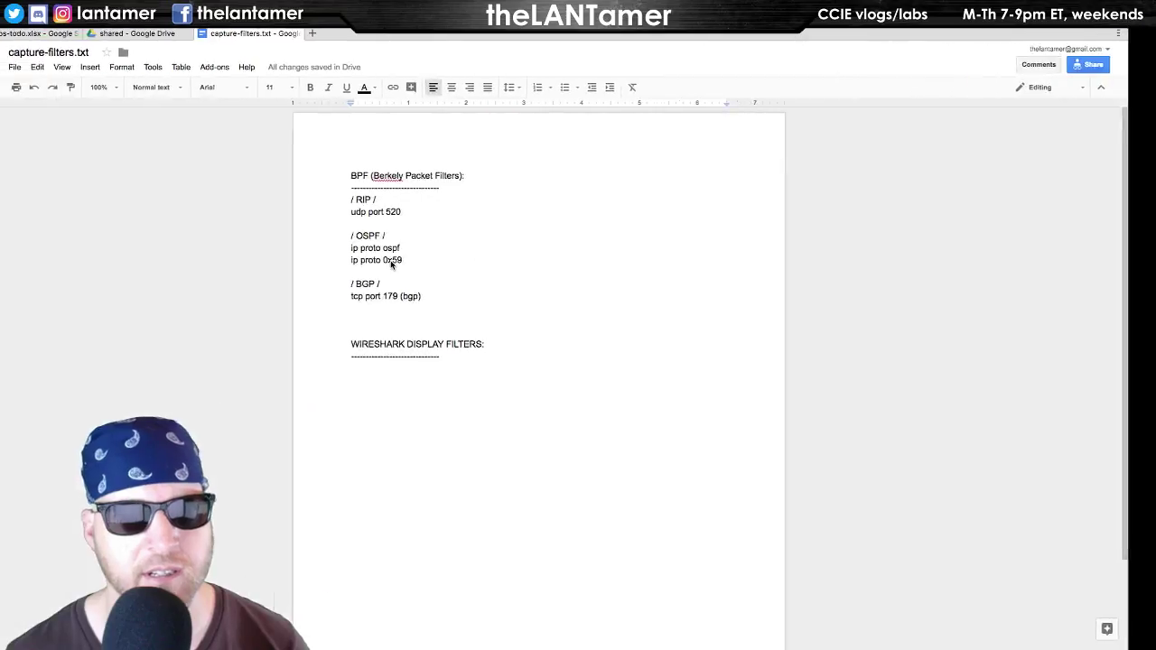
key(ctrl+Left)
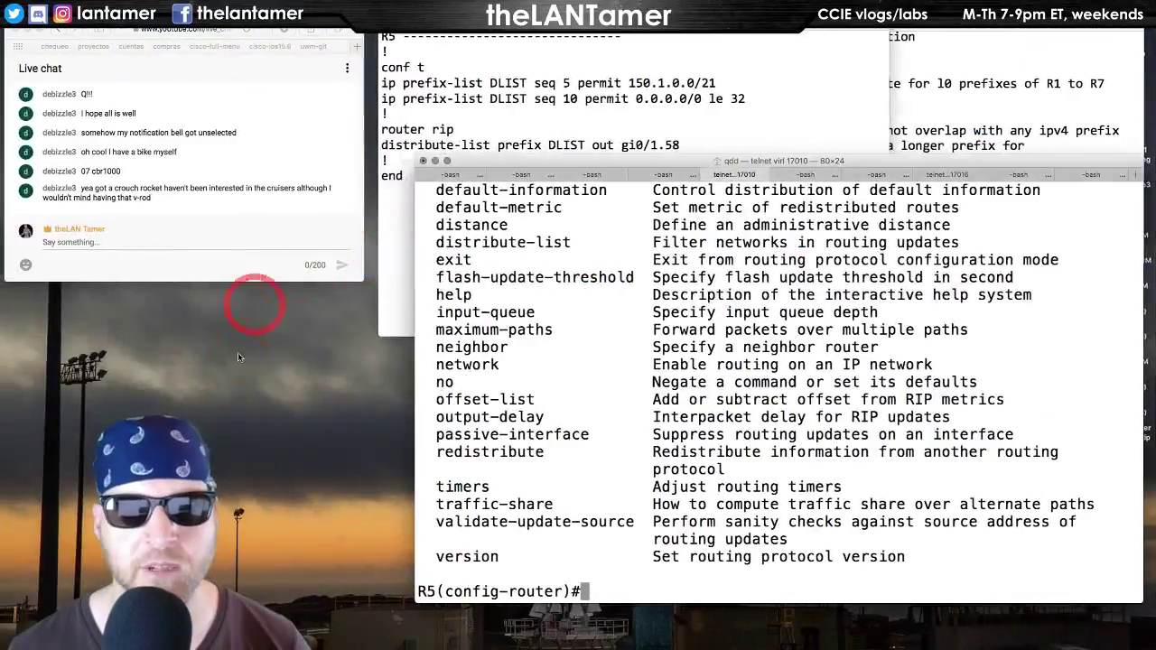
click(460, 124)
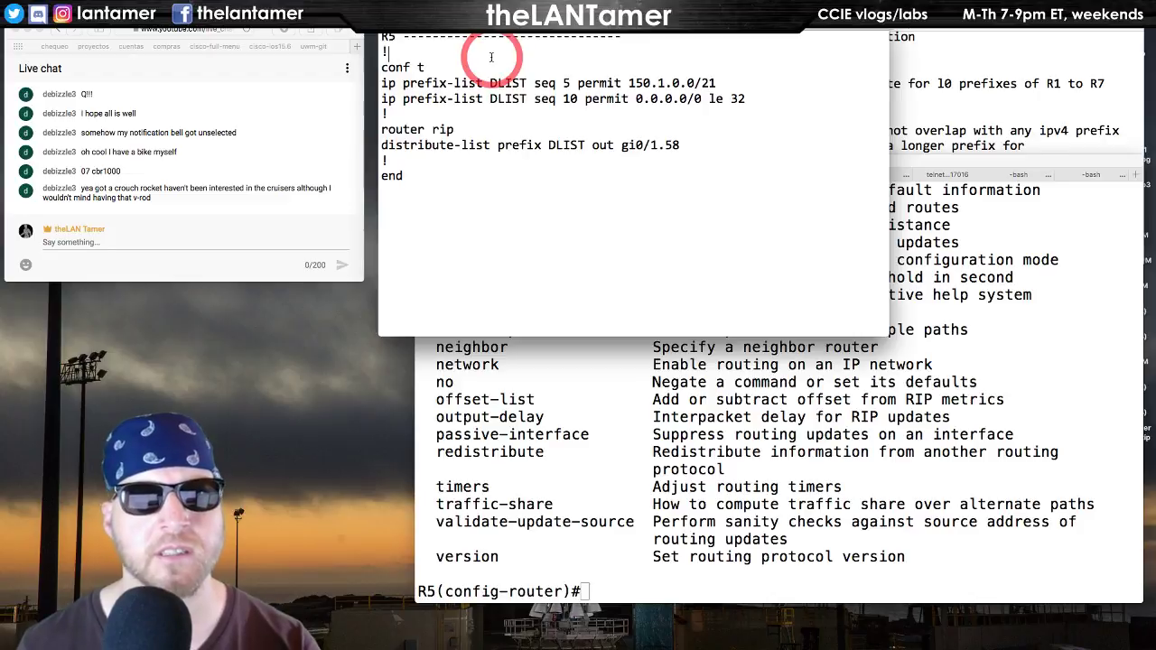
text(no)
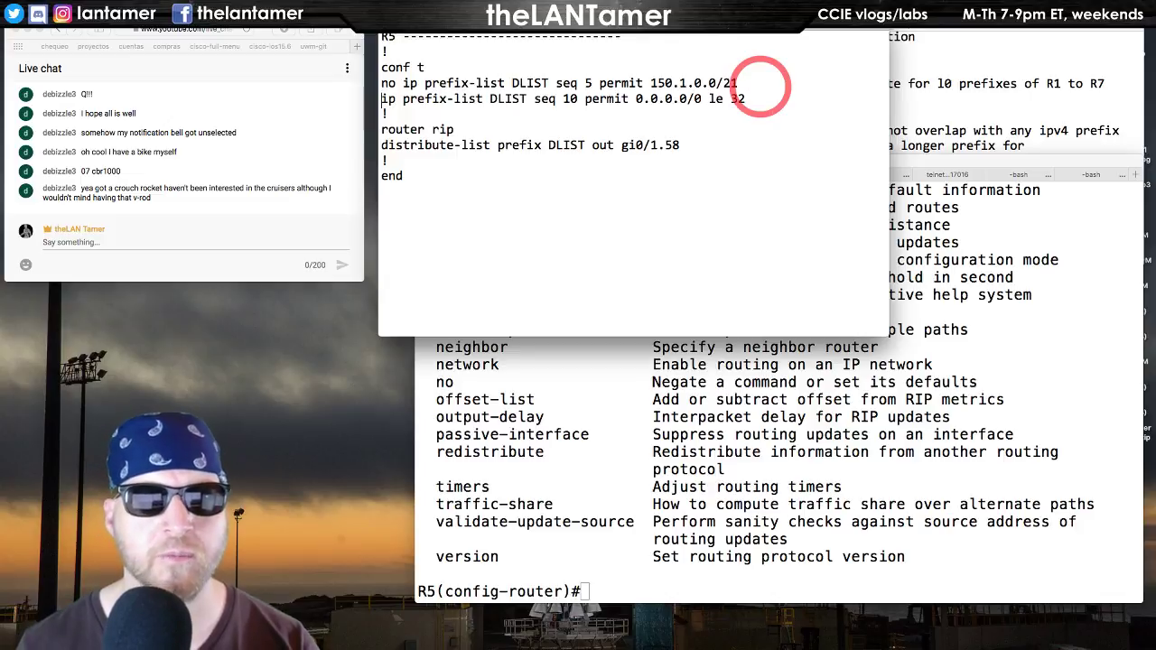
key(shift+Down)
key(super+x)
key(super+z)
key(Left)
text(no )
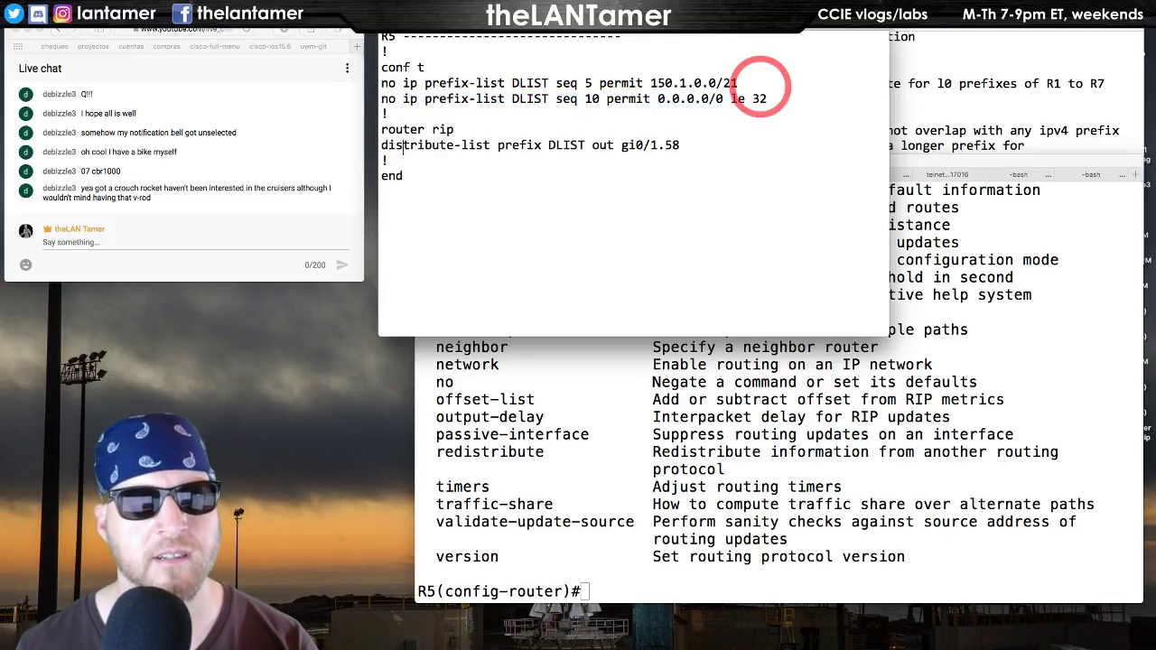
- Under router rip in the R5 notes, negate the distribute-list line and add "ip summary-address rip 150.1.0.0 255.255.240.0"
text(no)
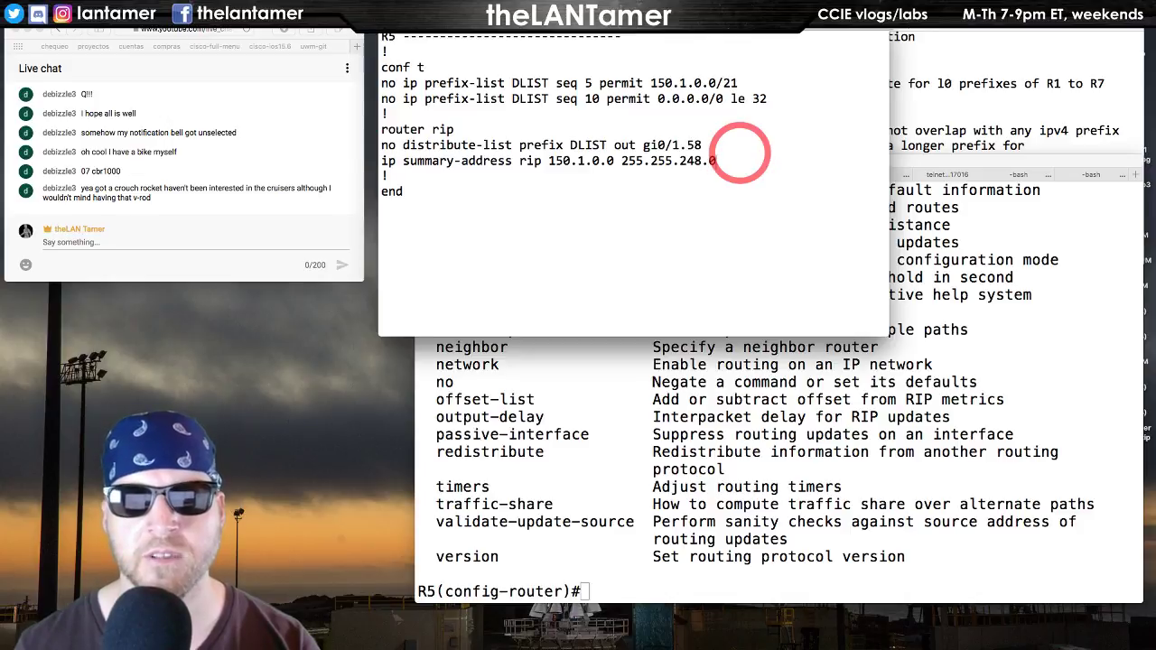
key(ctrl+Right)
key(ctrl+Left)
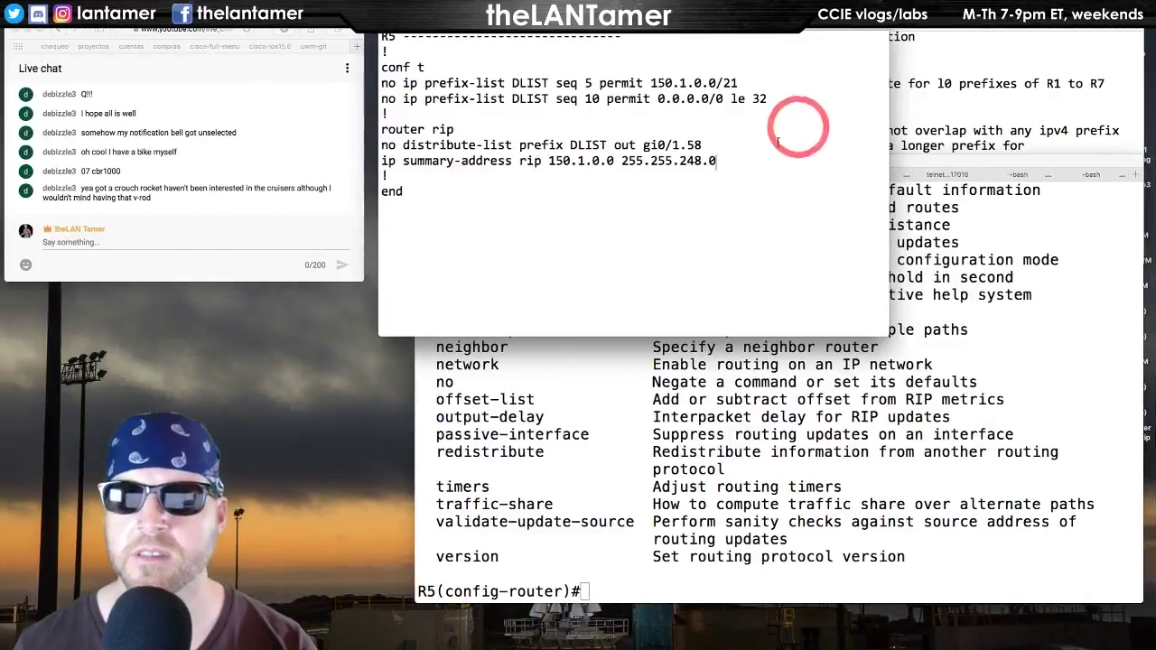
key(super+grave)
click(554, 246)
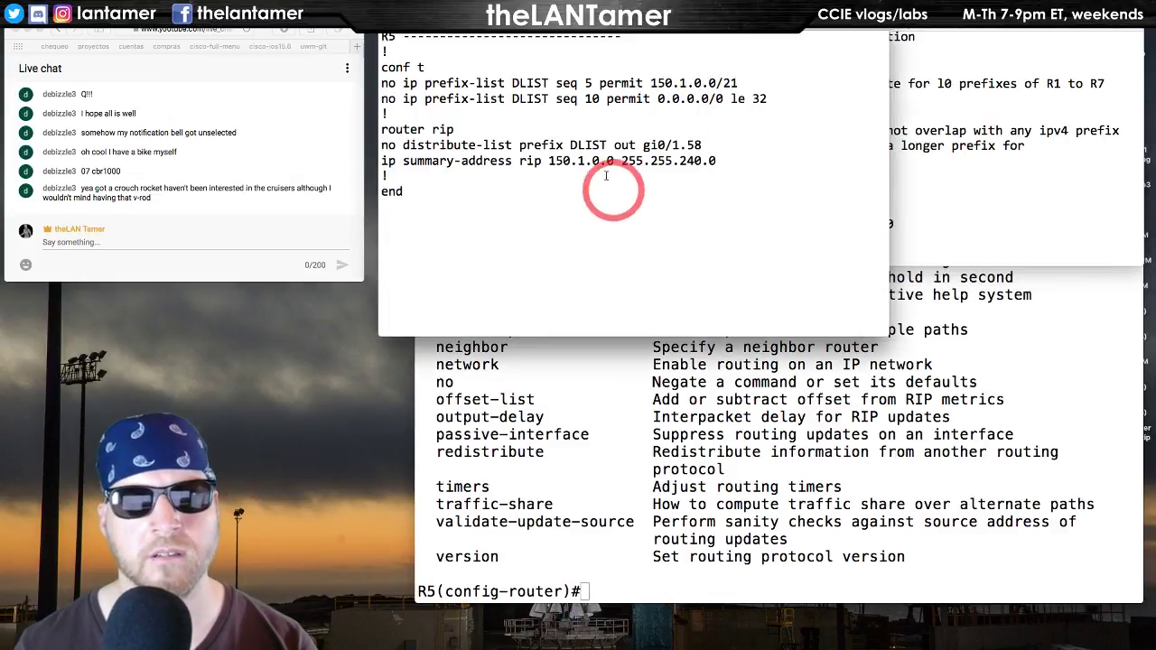
click(738, 164)
- Copy the edited R5 configuration block from conf t through end and paste it into the R5 console
drag(441, 217, 348, 69)
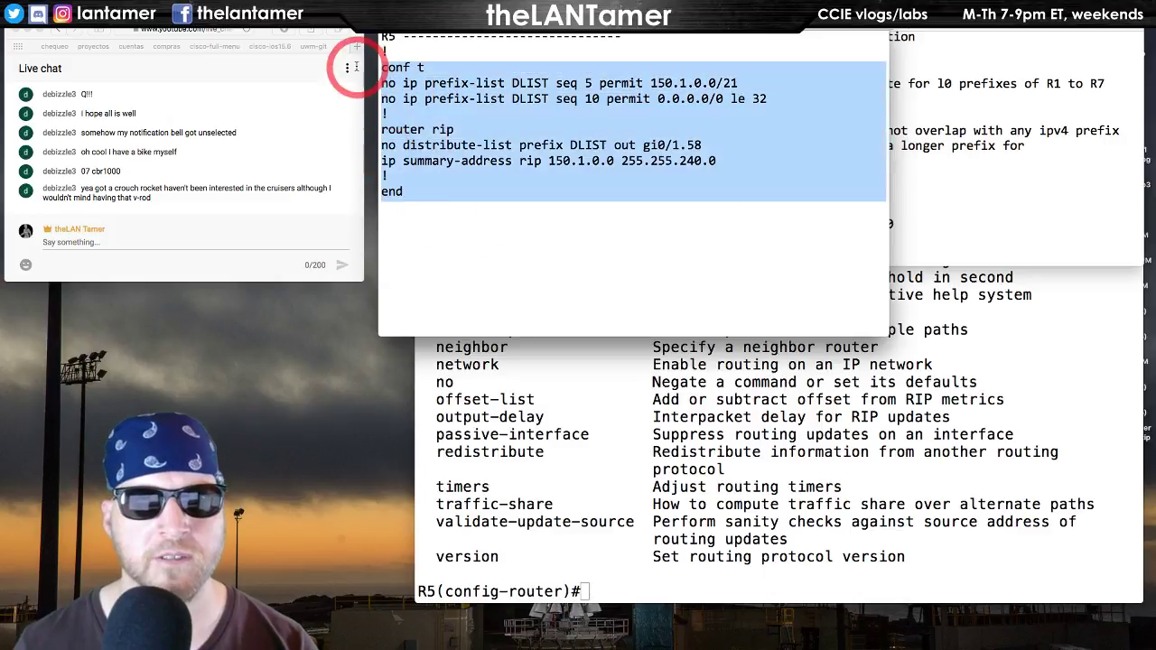
click(648, 449)
key(super+v)
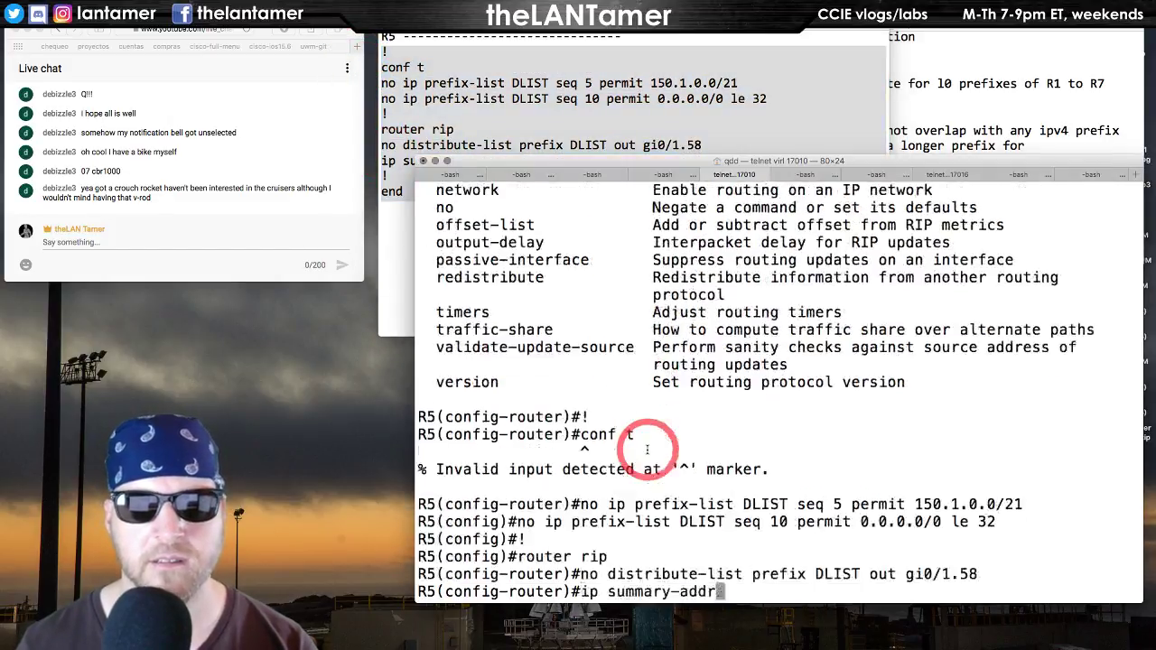
- Enter global configuration mode on R5 and open the router rip configuration
text(conf t)
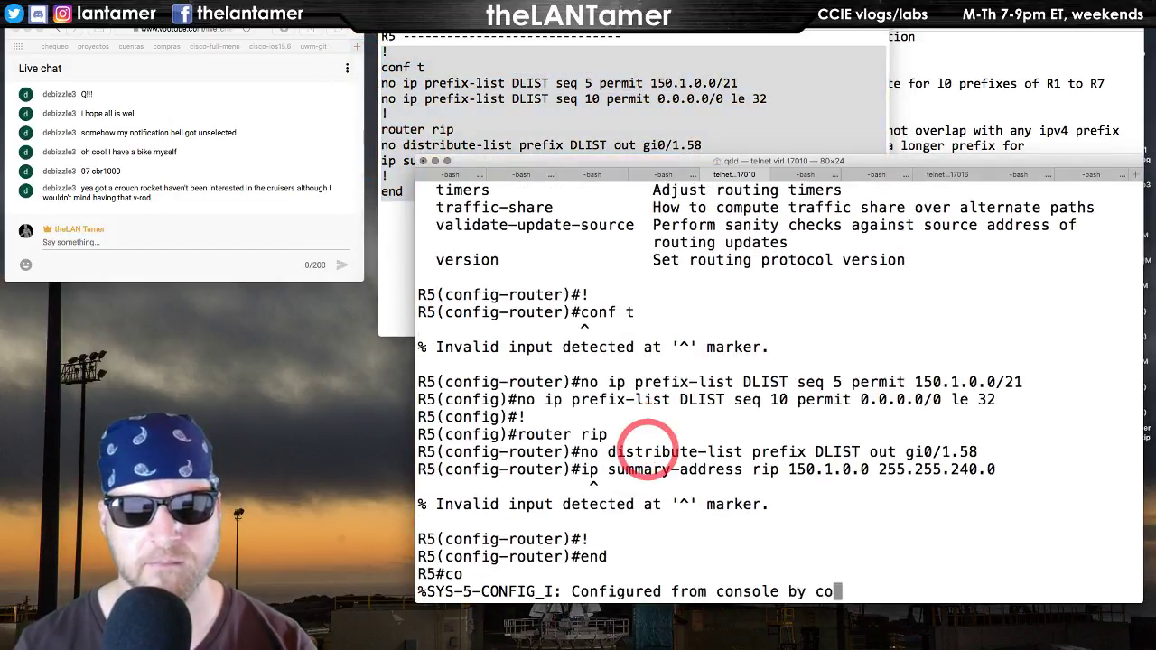
key(Return)
text(router rip)
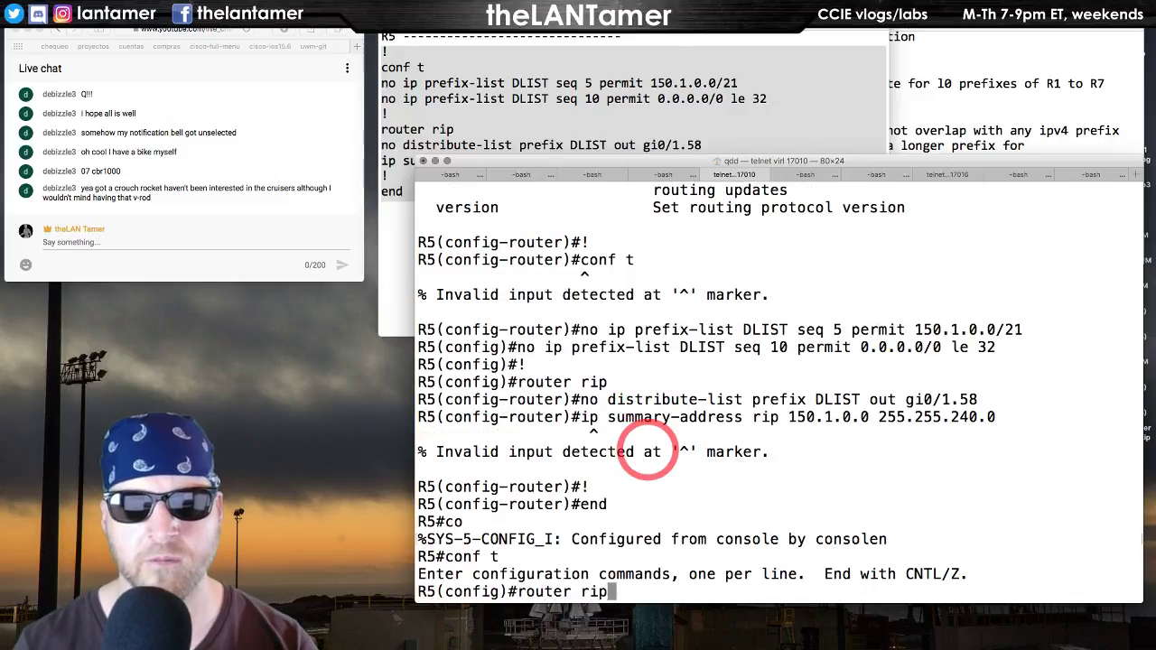
key(Return)
text(ip summary)
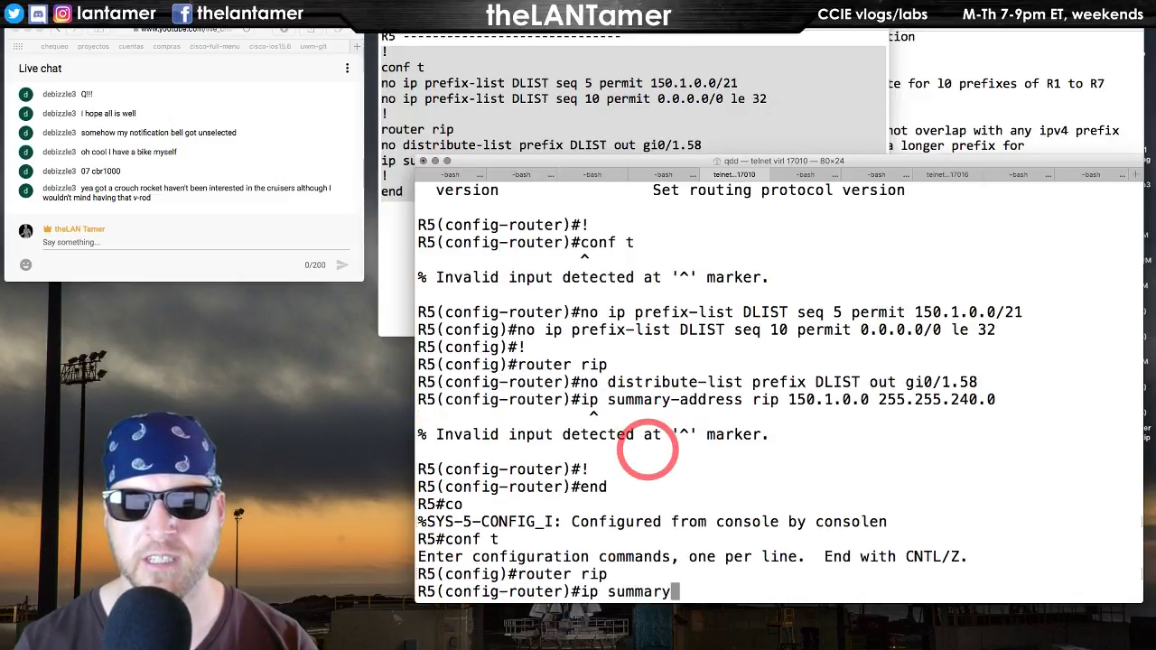
key(Tab)
key(BackSpace)
key(BackSpace)
key(BackSpace)
key(BackSpace)
key(BackSpace)
key(BackSpace)
key(BackSpace)
key(BackSpace)
key(BackSpace)
key(BackSpace)
- Enter interface gi0/1.58 on R5 and query the inline help for the ip summary-address rip arguments, using 150.1.0.0 as the address
text(int gi0/1.58)
key(Return)
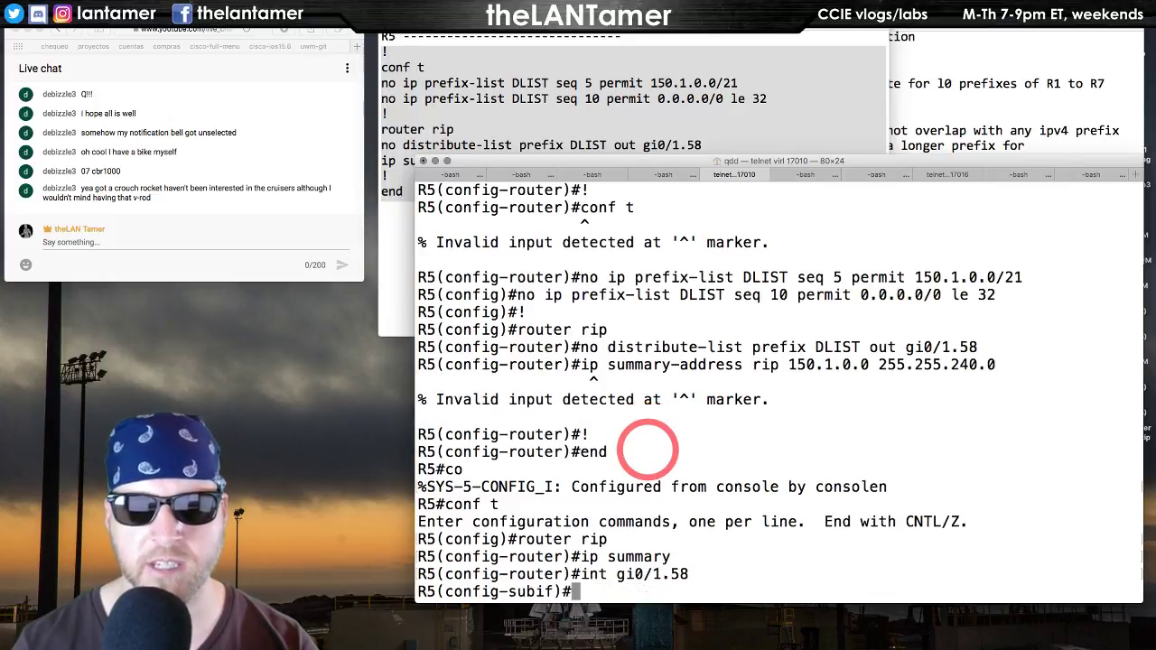
text(ip summary-)
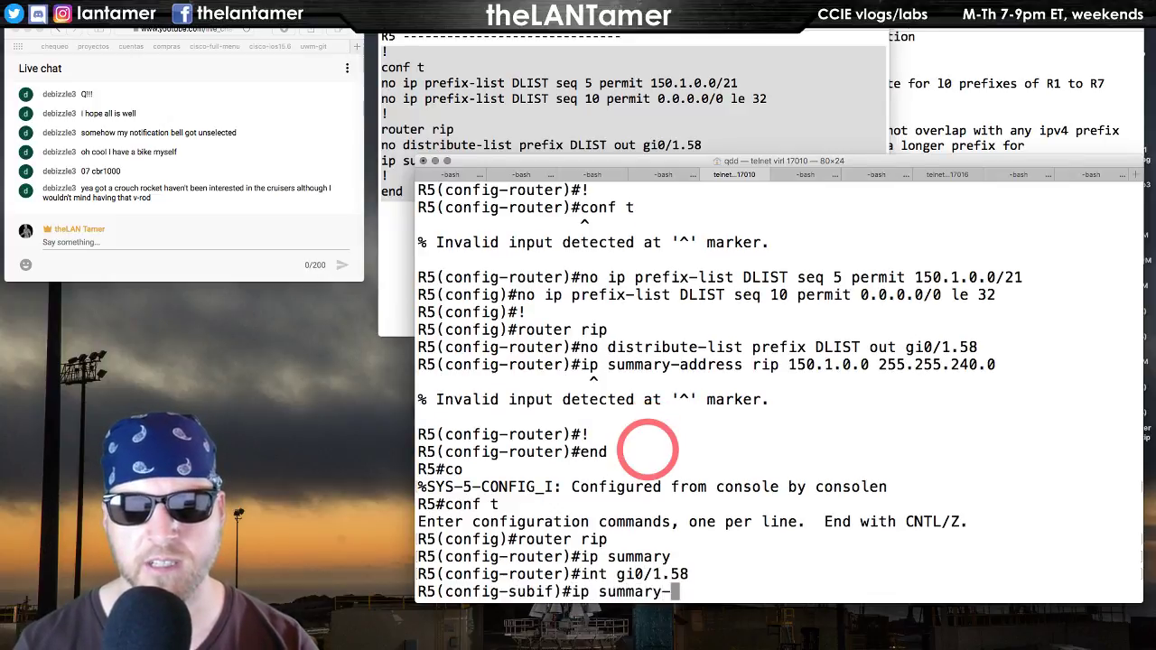
text(address rip )
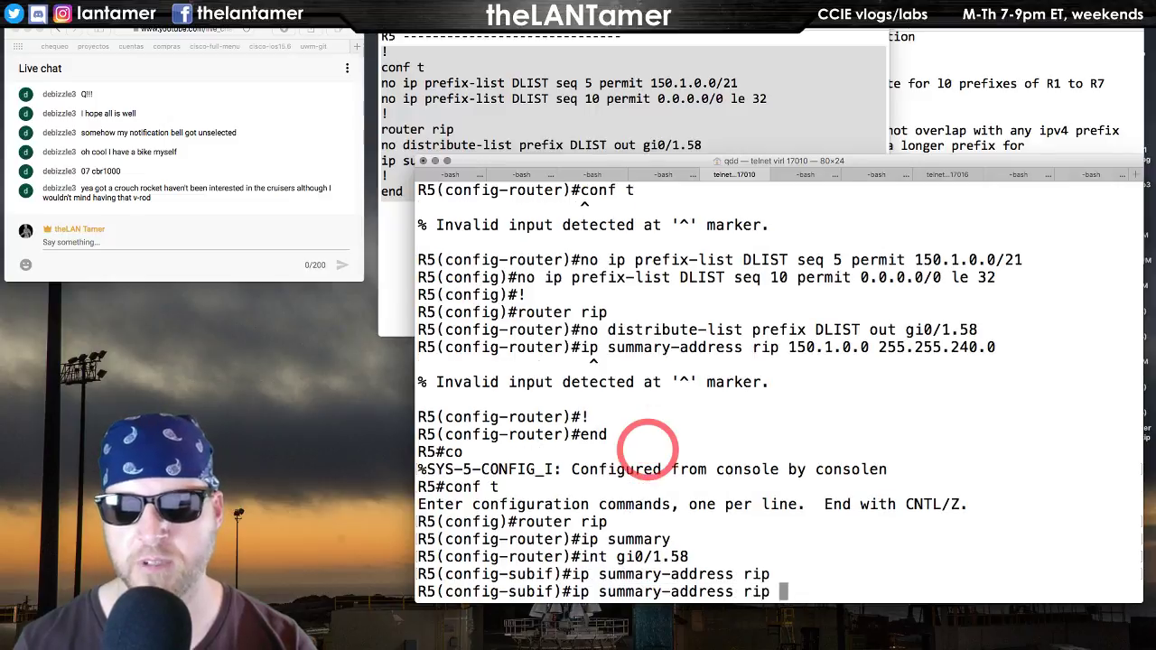
text(?150.1.0.0 255.255.24)
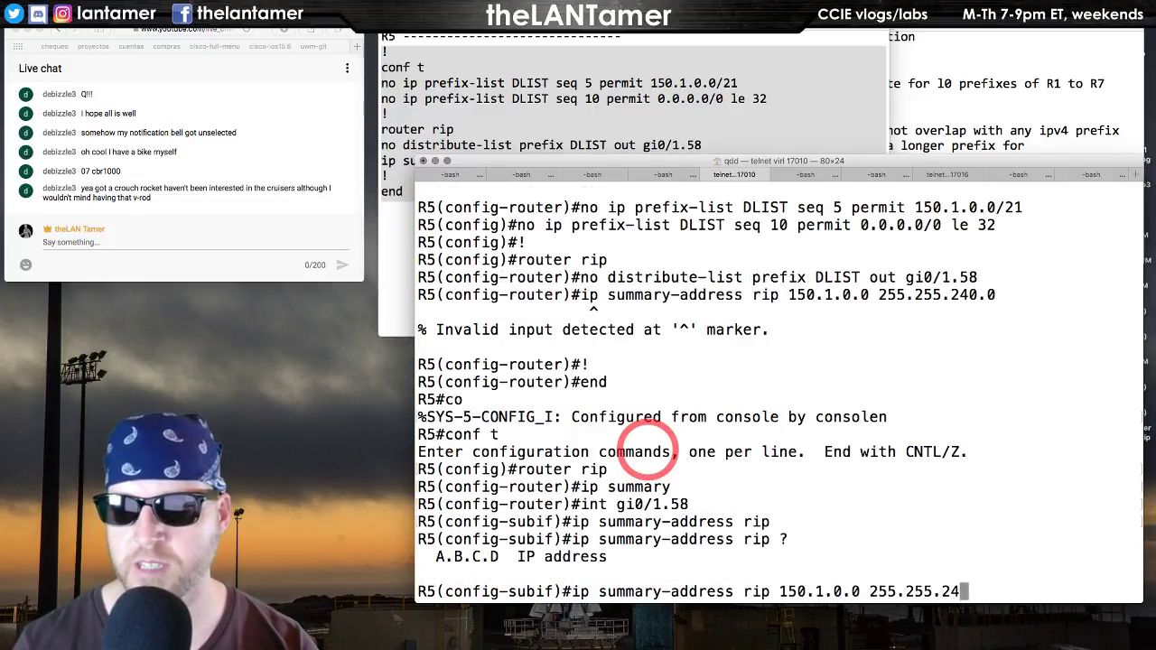
key(BackSpace)
key(BackSpace)
key(BackSpace)
key(BackSpace)
key(BackSpace)
key(BackSpace)
key(BackSpace)
key(BackSpace)
key(BackSpace)
key(BackSpace)
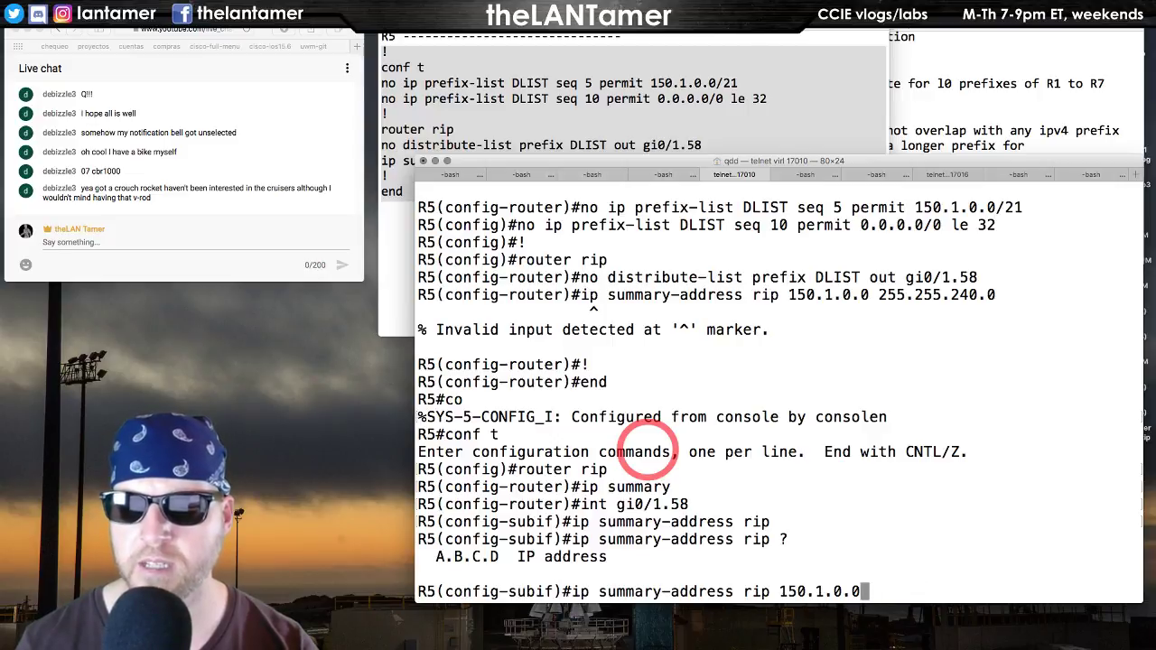
text(? ?)
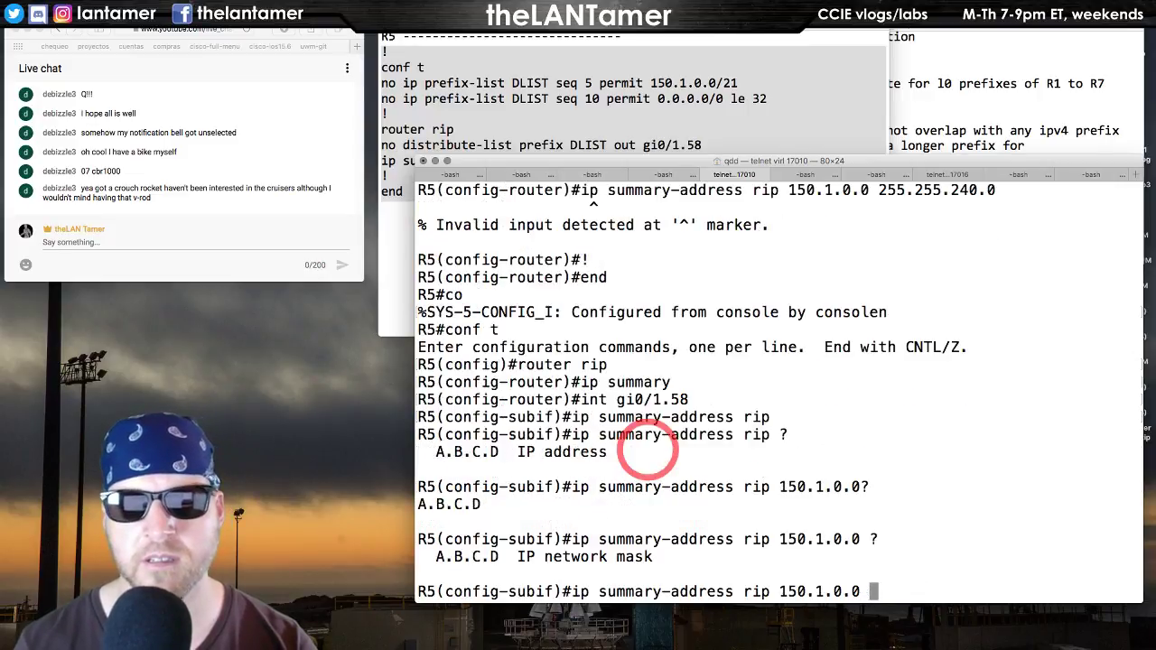
- Complete the gi0/1.58 RIP summary with mask 255.255.240.0, check the help for further options, and apply the command
text(255.255.)
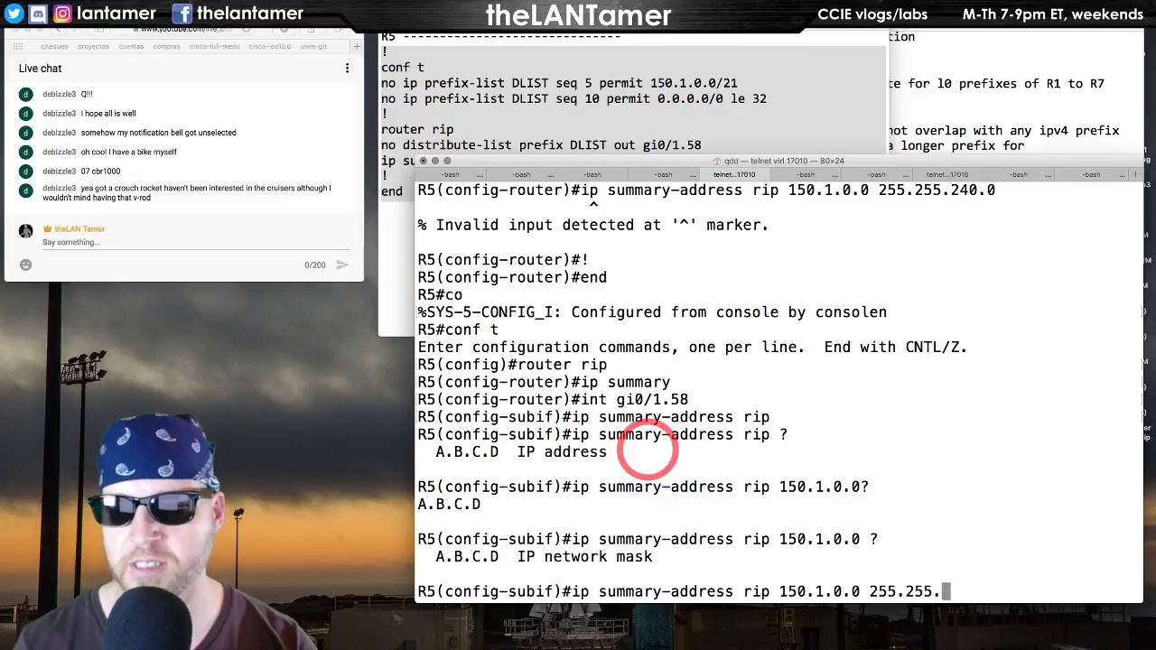
text(240.0)
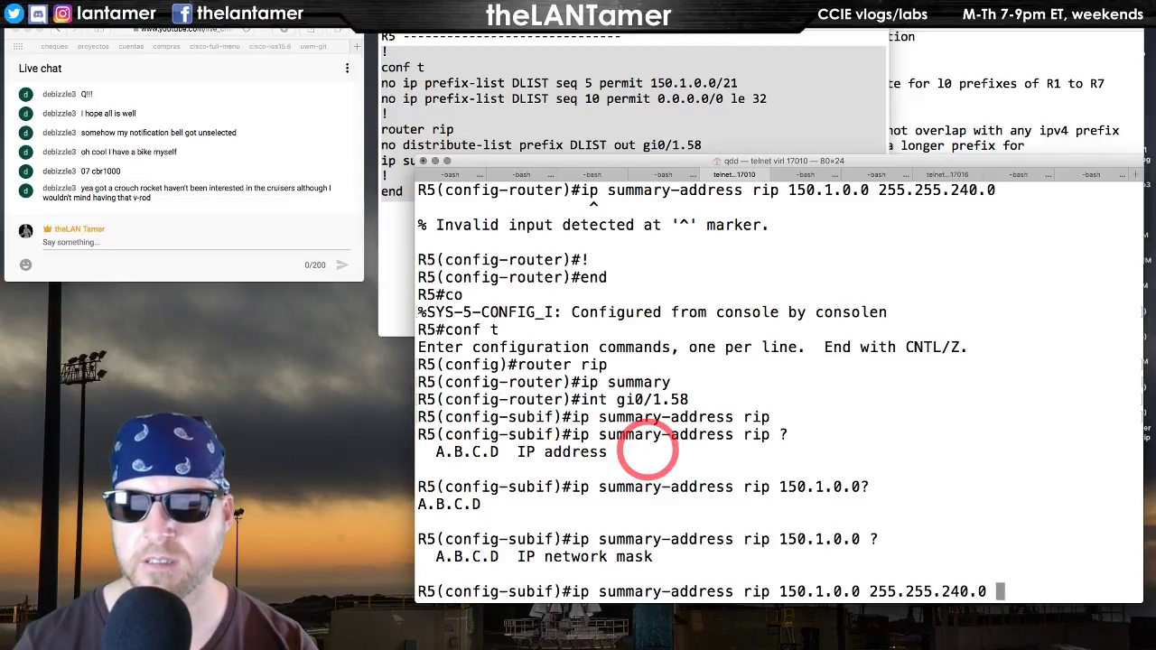
text( ?)
key(Return)
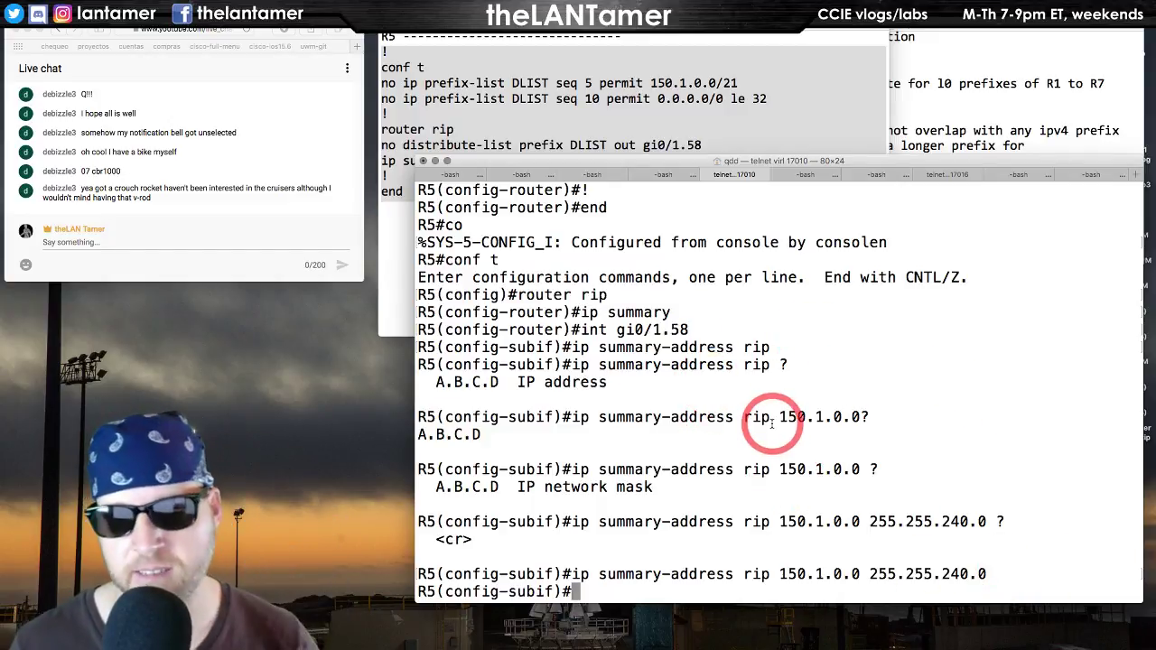
- Clear the selection in the R5 notes and end configuration mode in the R5 console
click(651, 107)
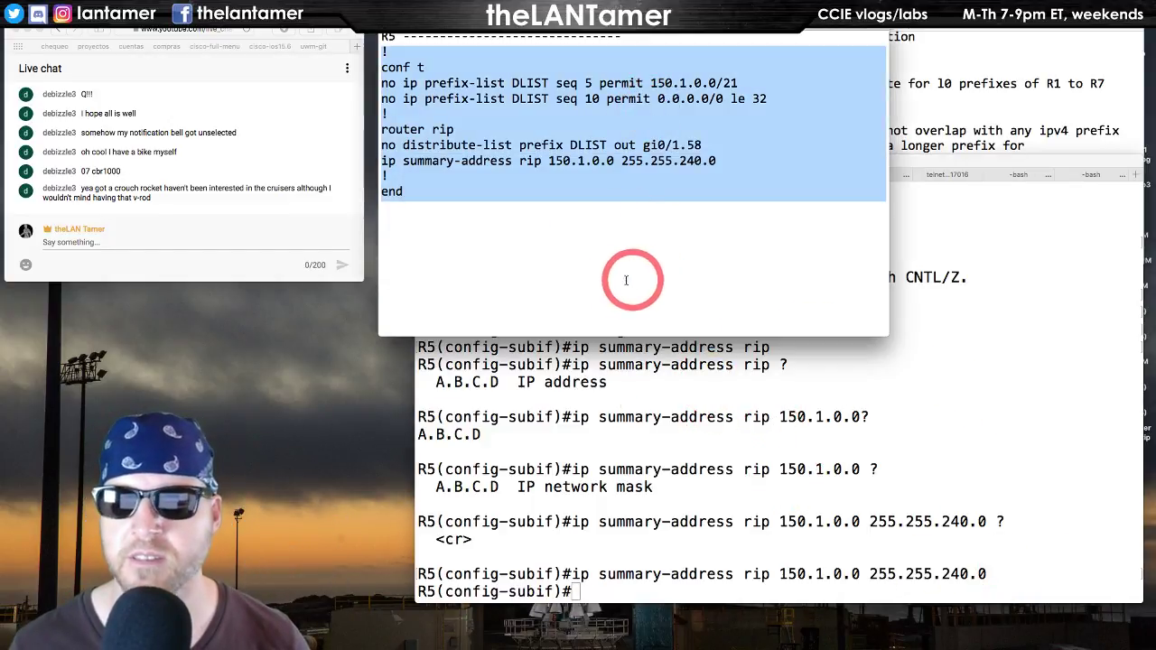
click(604, 226)
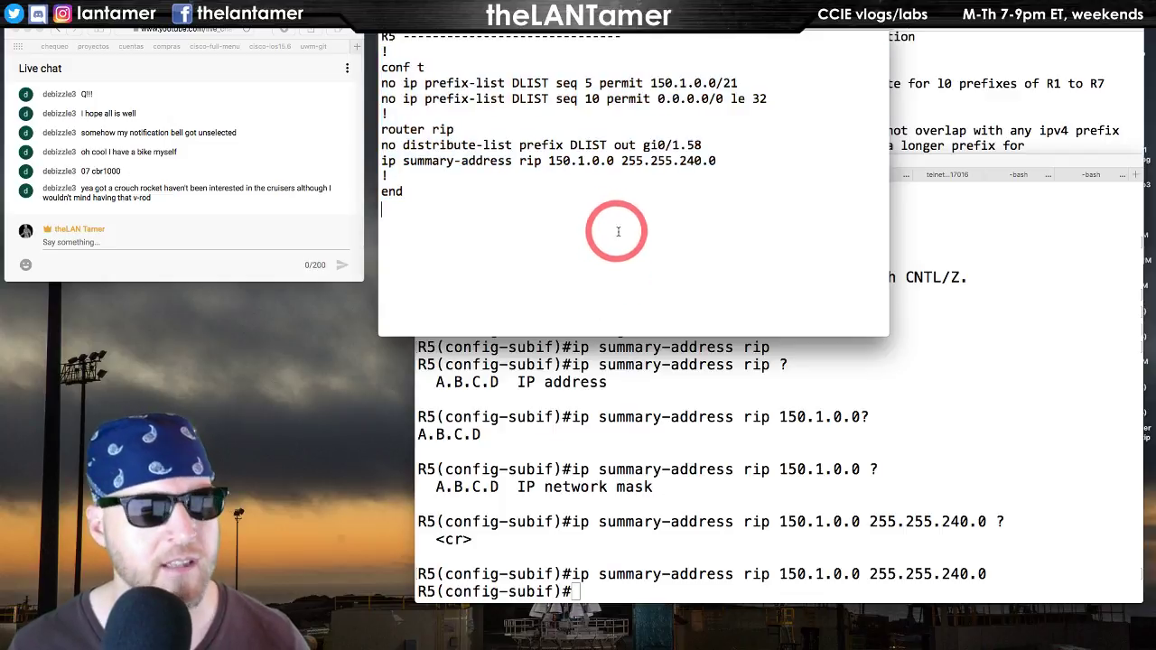
click(764, 449)
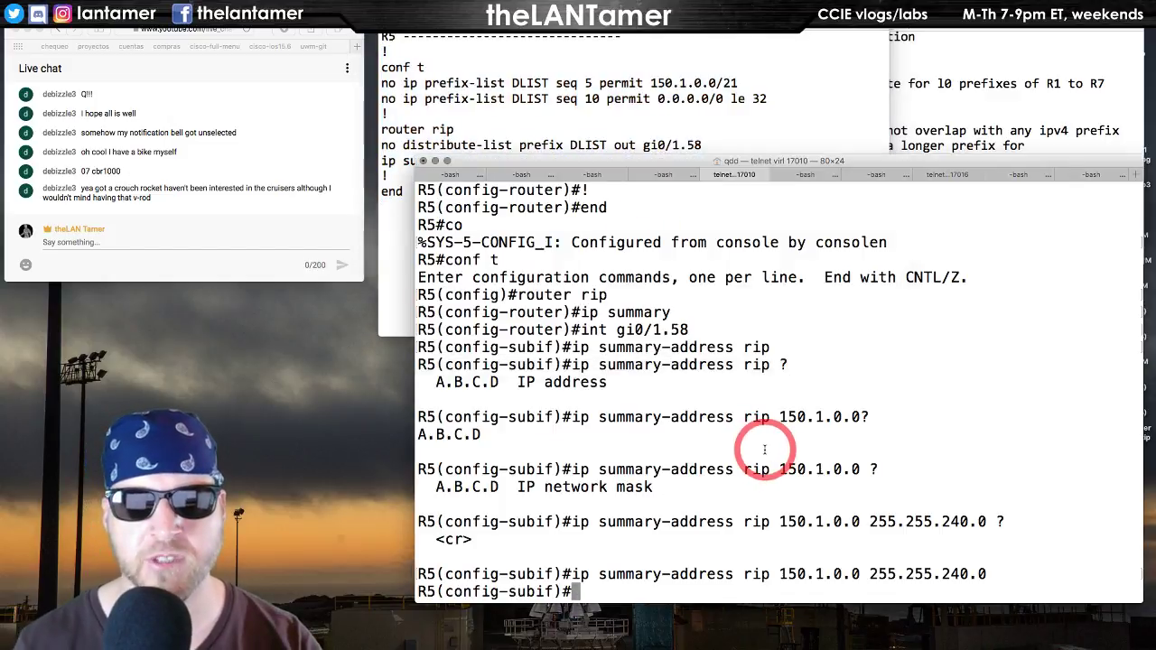
text(end)
key(Return)
key(Return)
key(Return)
key(Return)
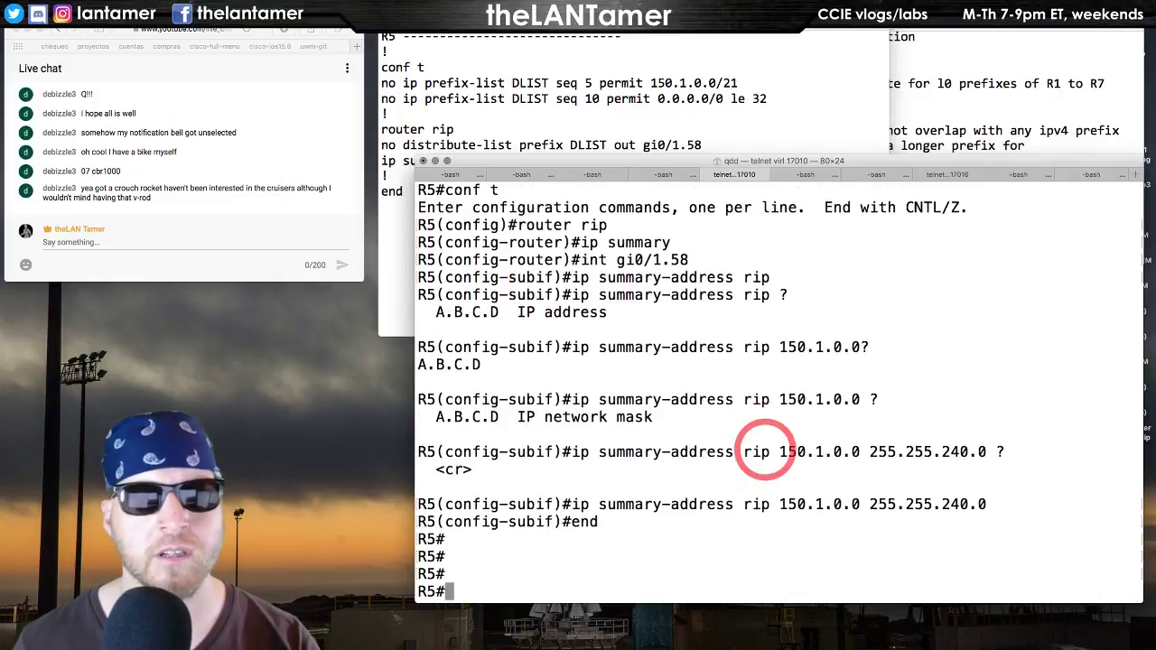
- Switch to the R8 console and display its RIP routes with show ip route rip
key(ctrl+Right)
key(ctrl+Left)
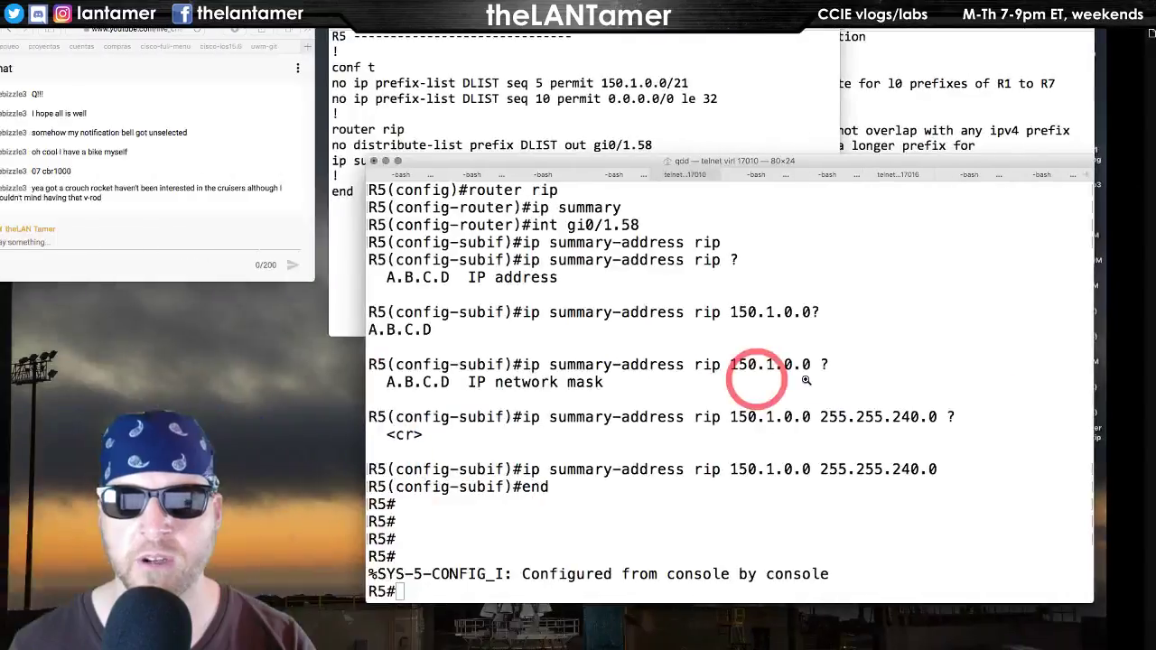
click(945, 173)
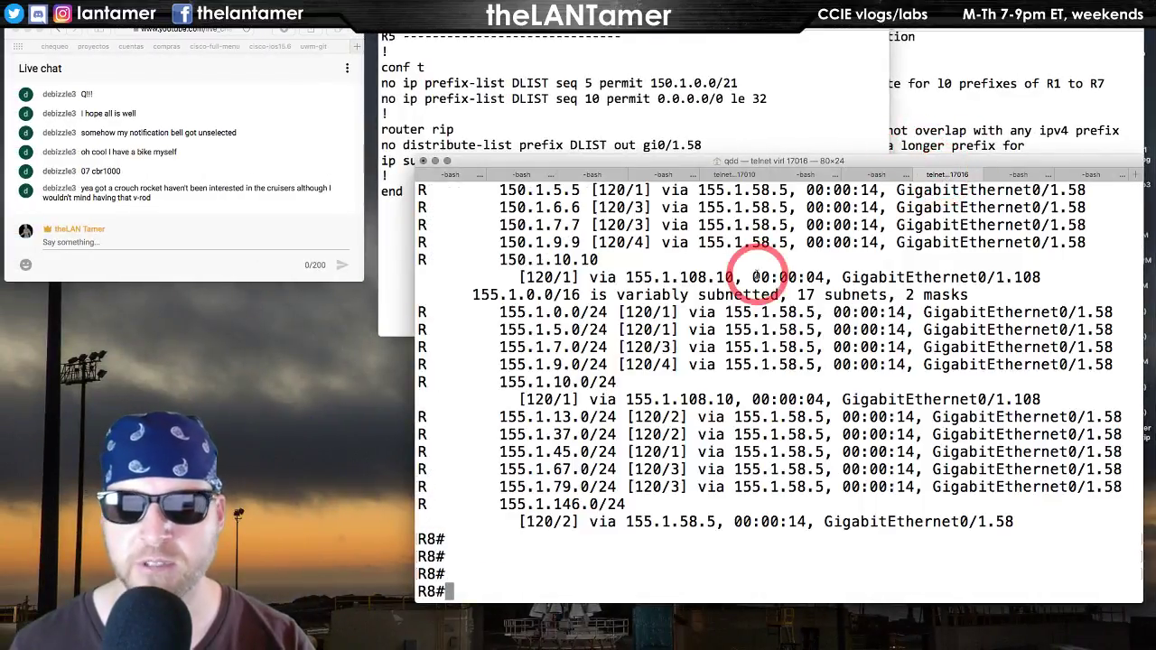
text(show ip )
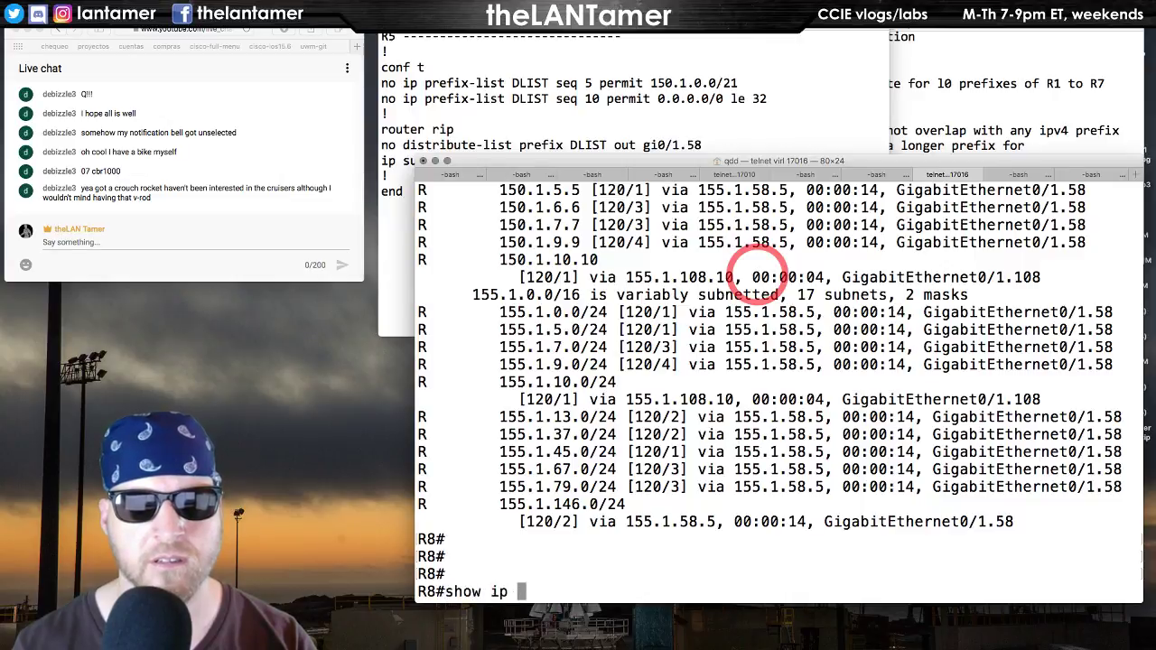
text(route rip)
key(Return)
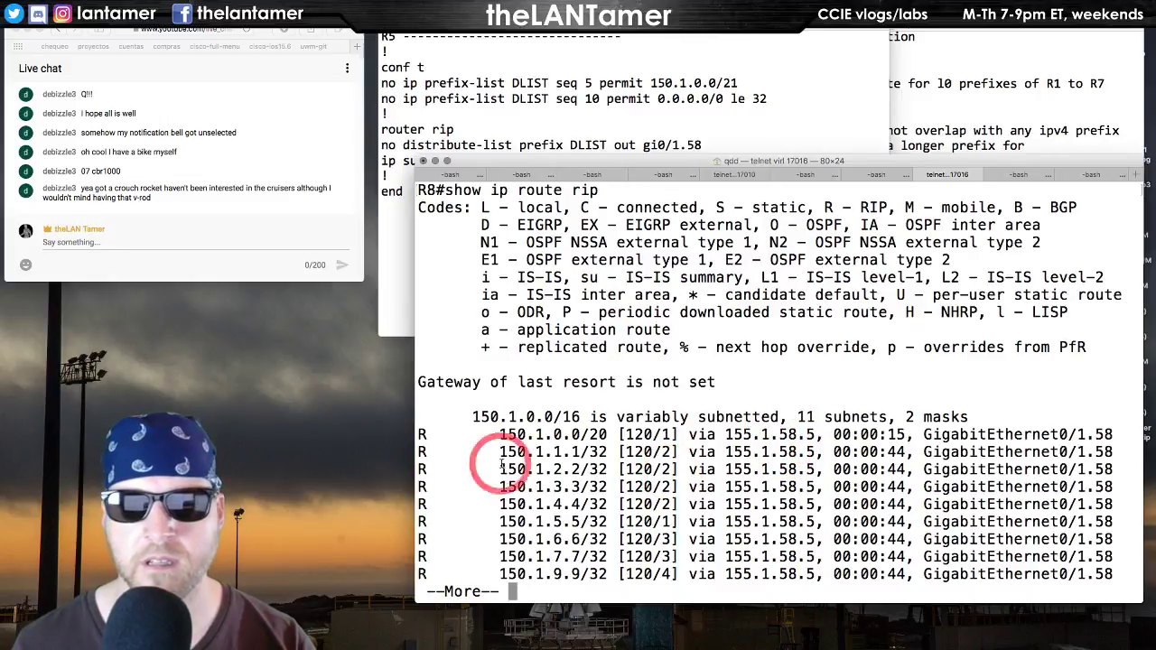
- Highlight the 150.1.1.1/32 and 150.1.2.2/32 routes in R8's output, advance a few lines, and quit the listing
drag(437, 451, 606, 472)
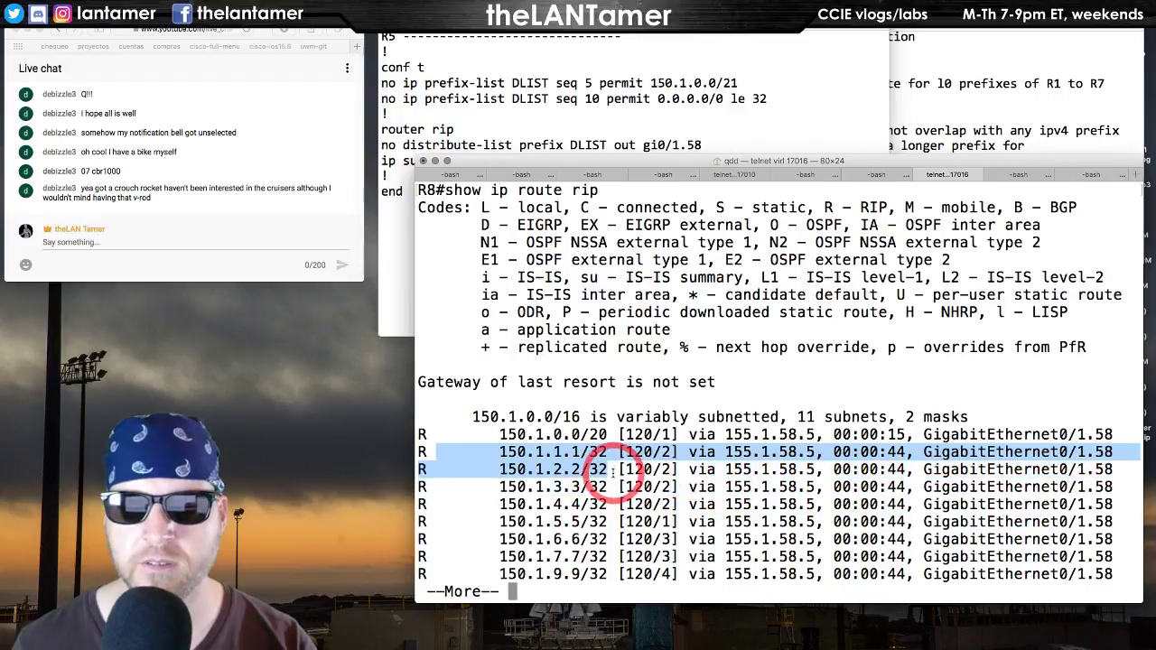
click(588, 472)
key(Return)
key(Return)
key(Return)
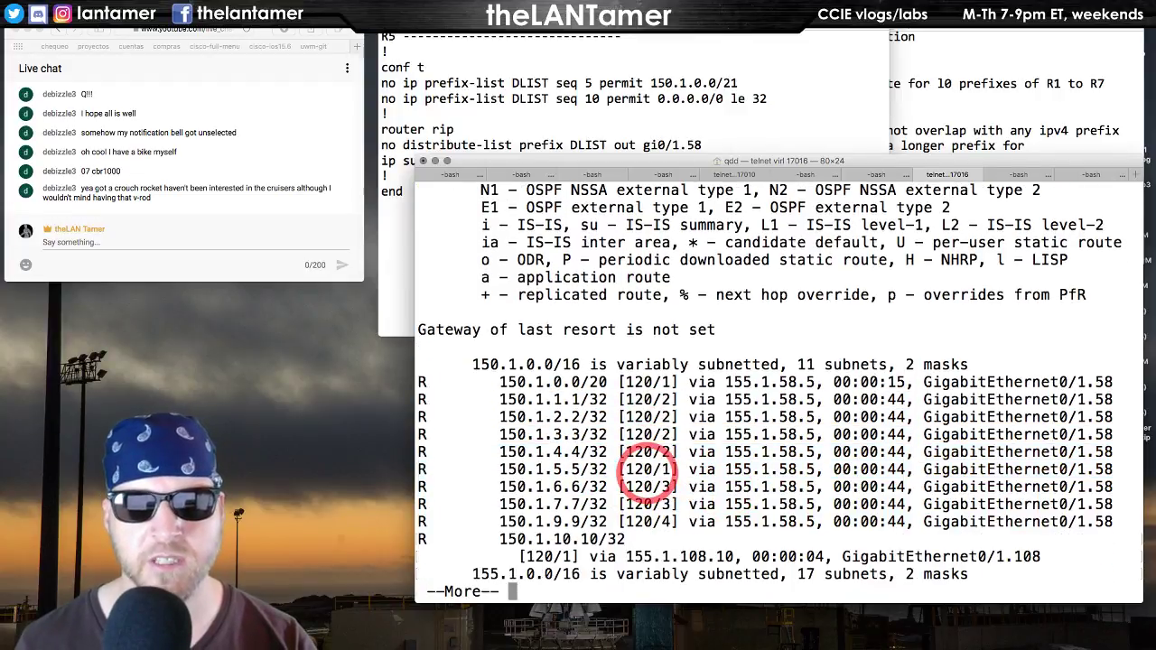
key(q)
key(ctrl+Right)
key(ctrl+Right)
key(ctrl+Right)
key(ctrl+Right)
key(ctrl+Right)
key(ctrl+Left)
key(ctrl+Left)
key(ctrl+Left)
key(ctrl+Left)
key(ctrl+Left)
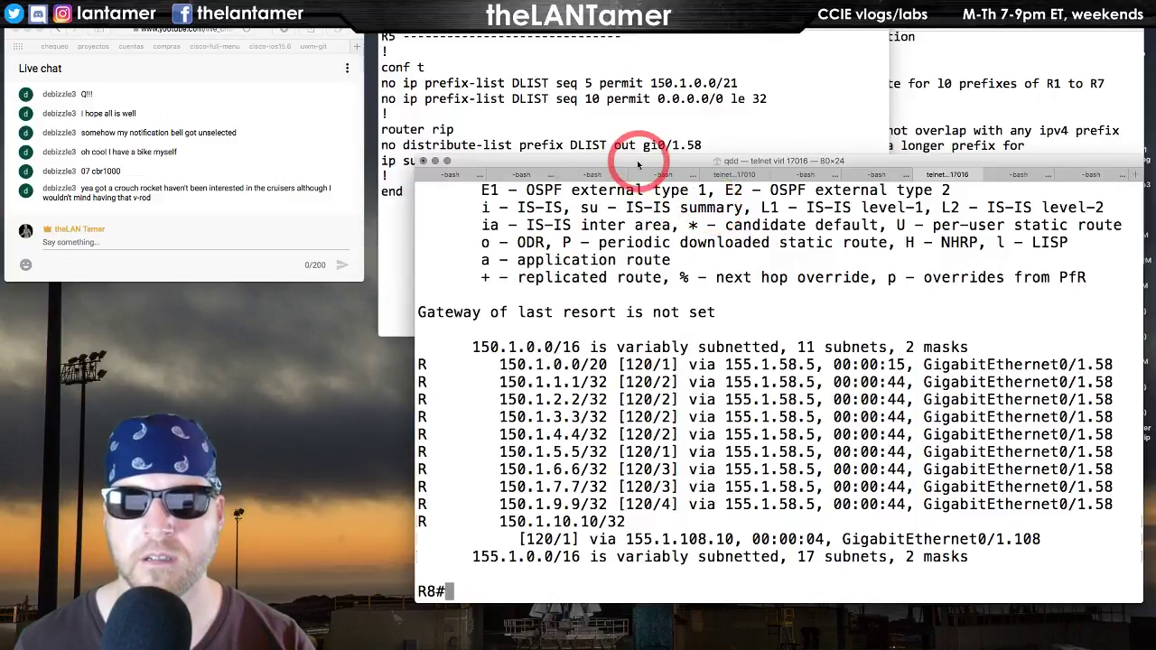
- Switch to the UWM simulation details page in Safari and clear its notification
key(ctrl+Up)
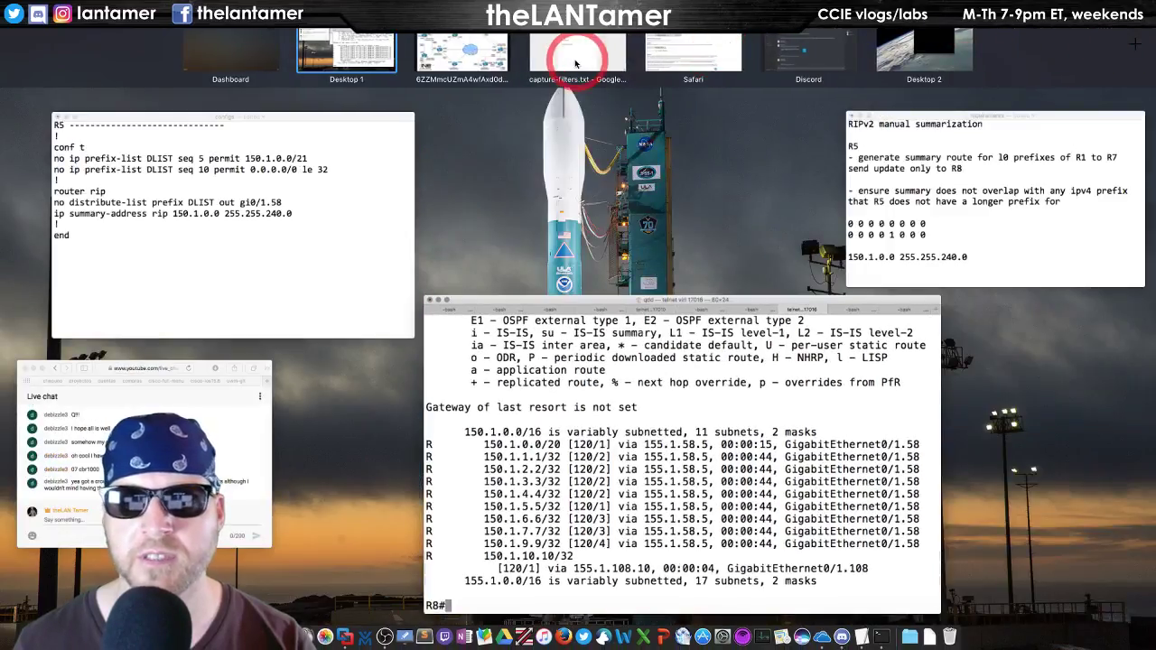
click(709, 56)
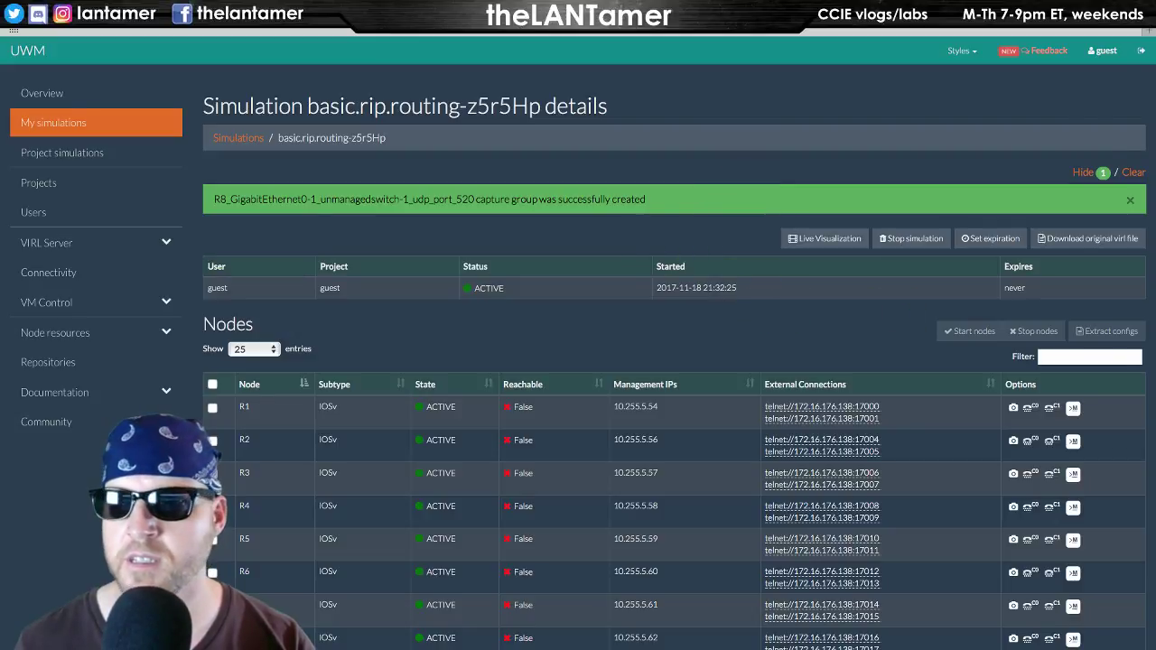
click(1134, 174)
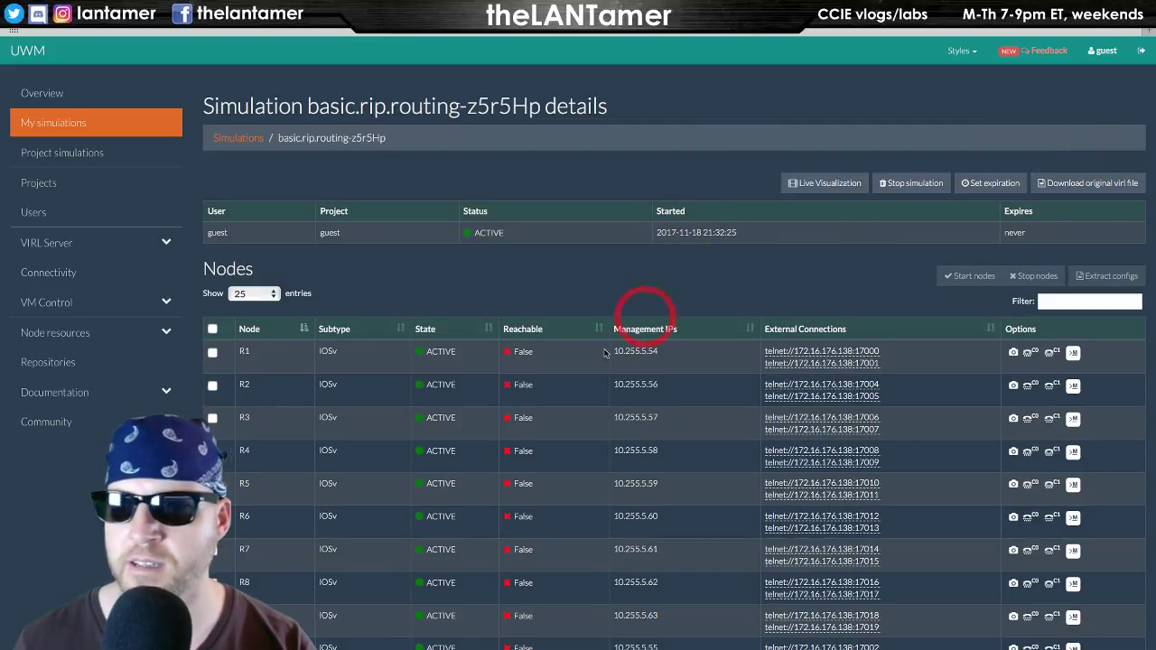
- Stop the R8 GigabitEthernet0/1 traffic capture for udp port 520 and clear the resulting notification
scroll(684, 343, down, 5)
scroll(691, 339, down, 5)
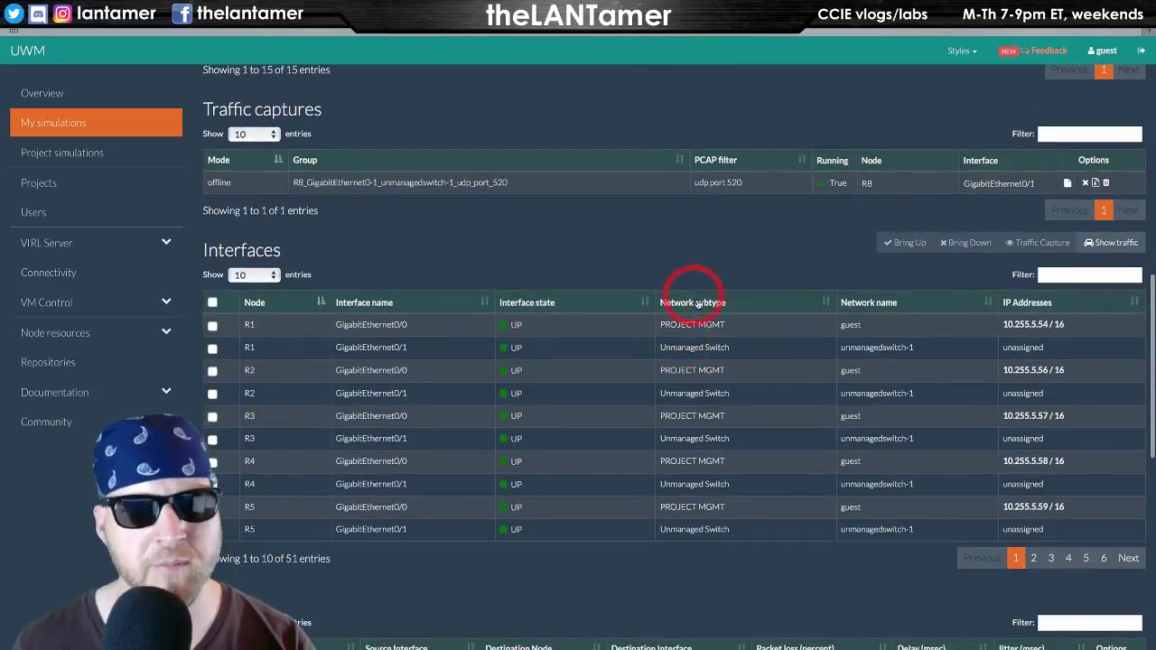
scroll(759, 307, down, 1)
scroll(757, 321, down, 1)
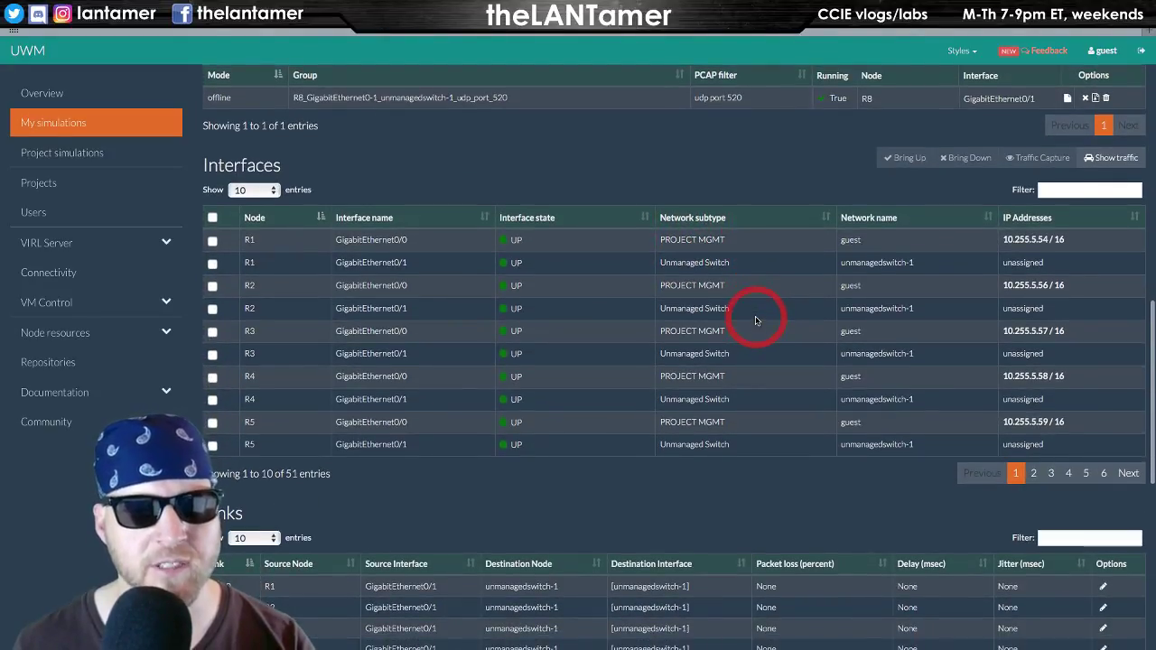
scroll(757, 321, down, 3)
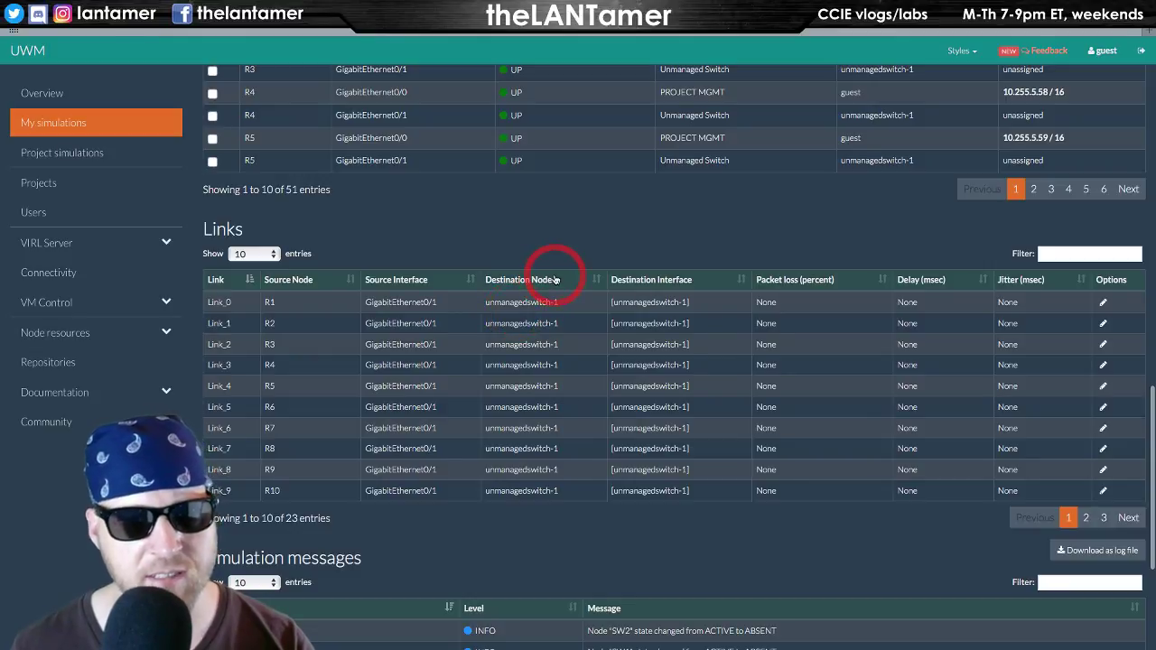
scroll(546, 284, up, 3)
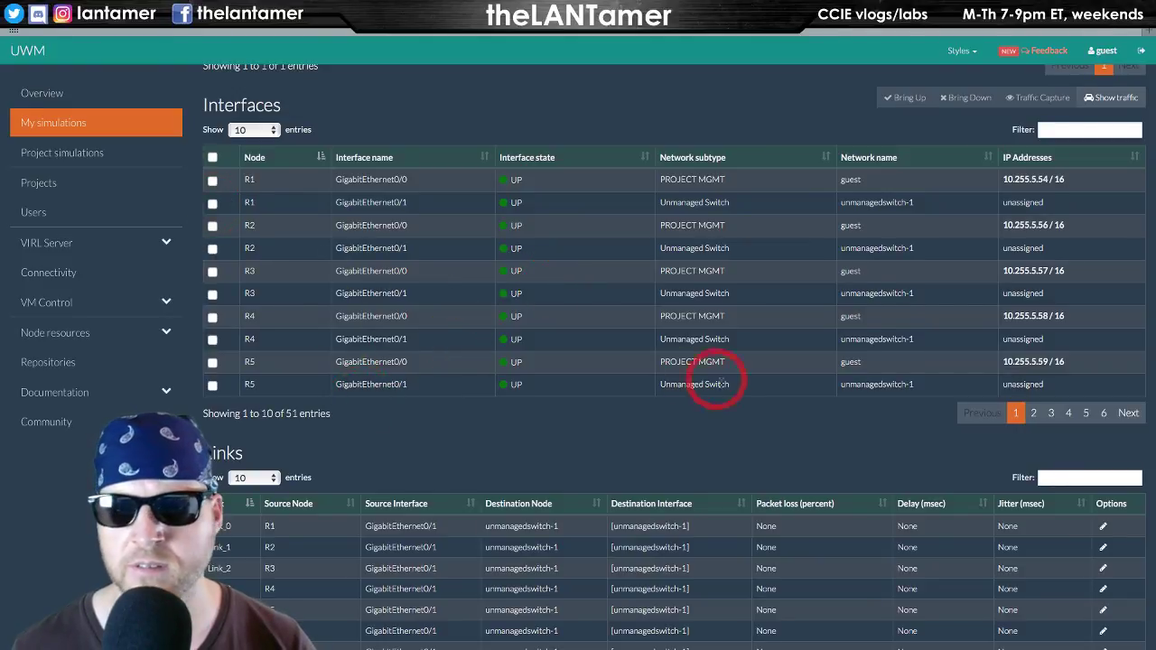
scroll(711, 380, down, 5)
scroll(722, 379, up, 5)
scroll(719, 379, up, 2)
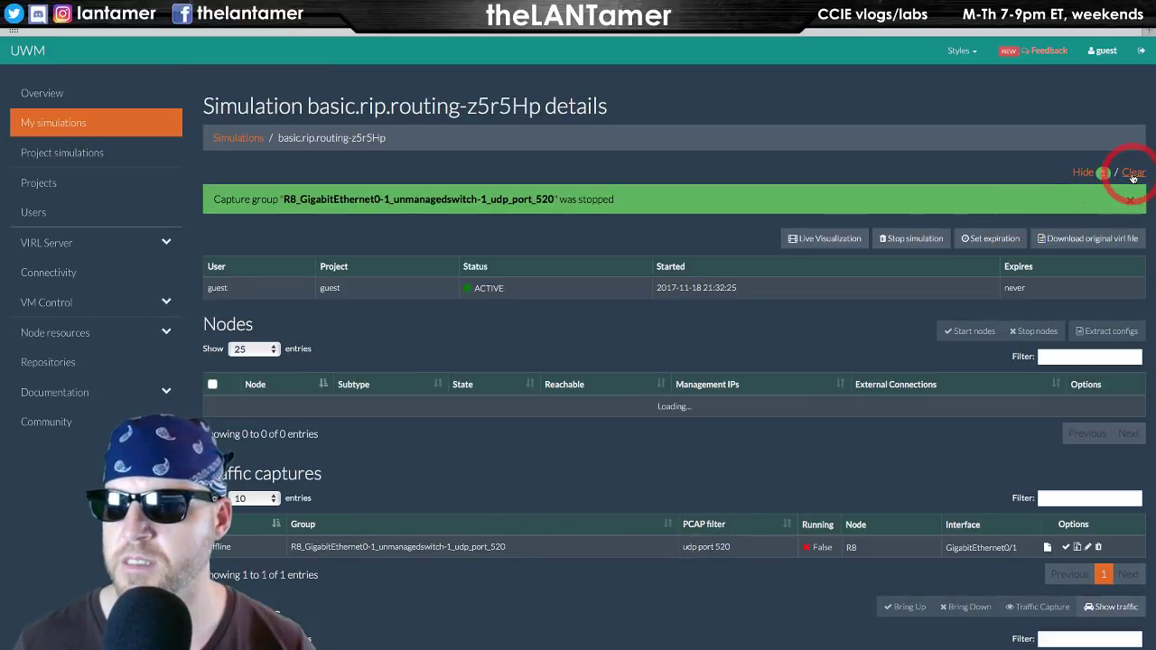
scroll(948, 371, down, 2)
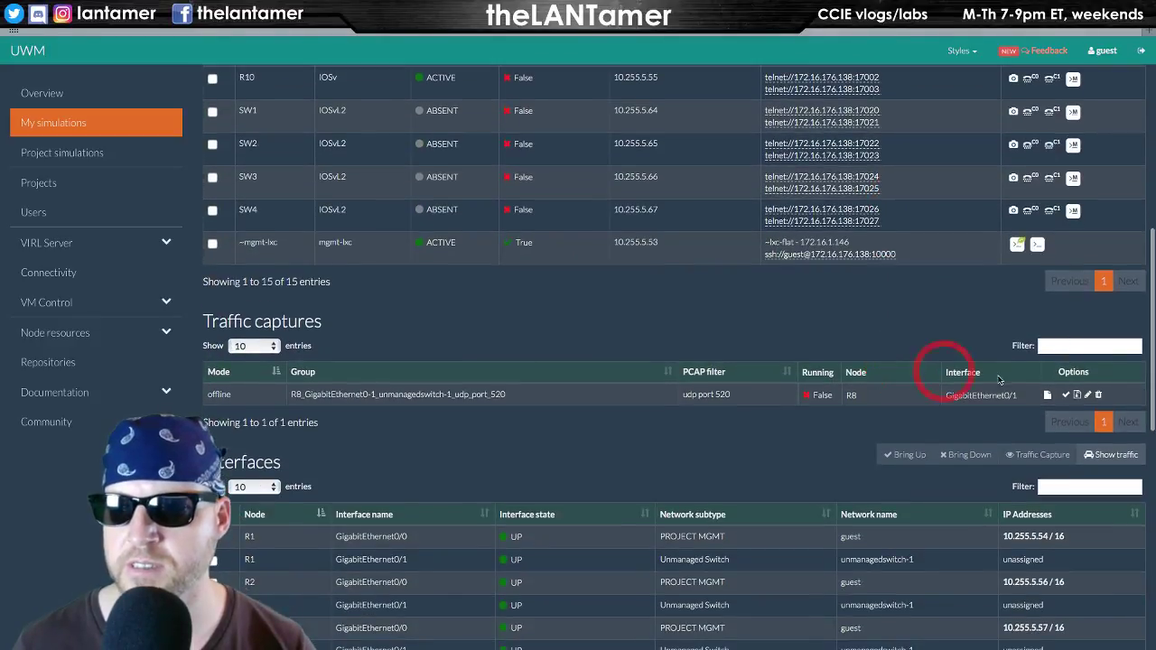
click(1067, 396)
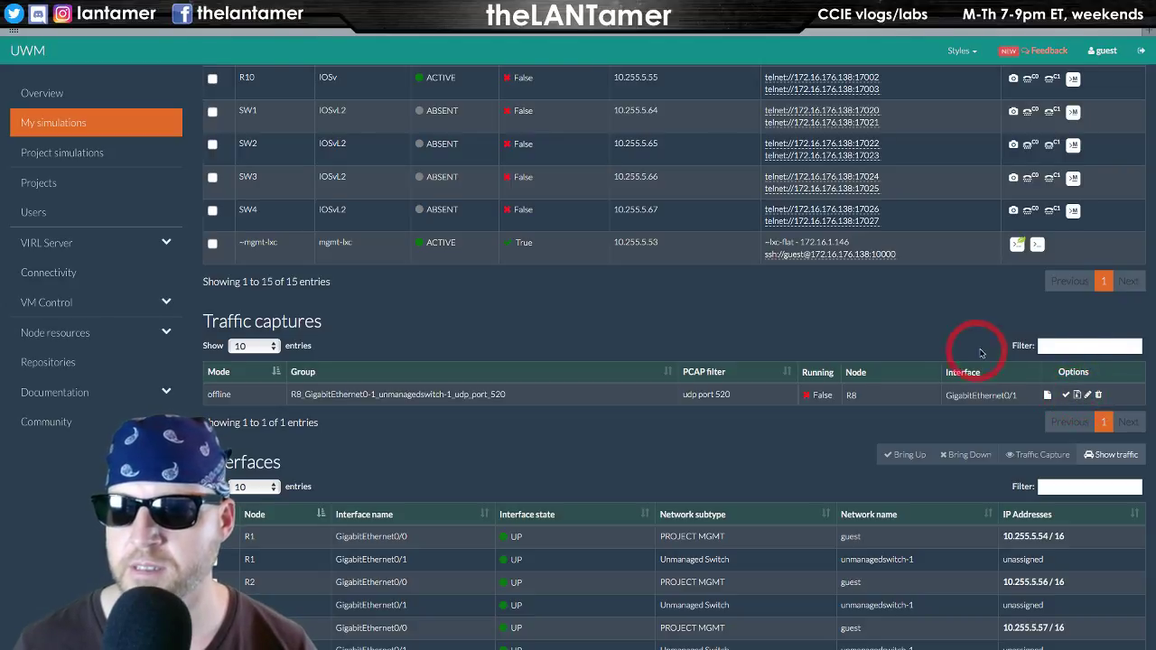
- Return to the R8 console in Terminal, rerun show ip route rip, and page through the output
key(ctrl+super+Left)
key(ctrl+super+Left)
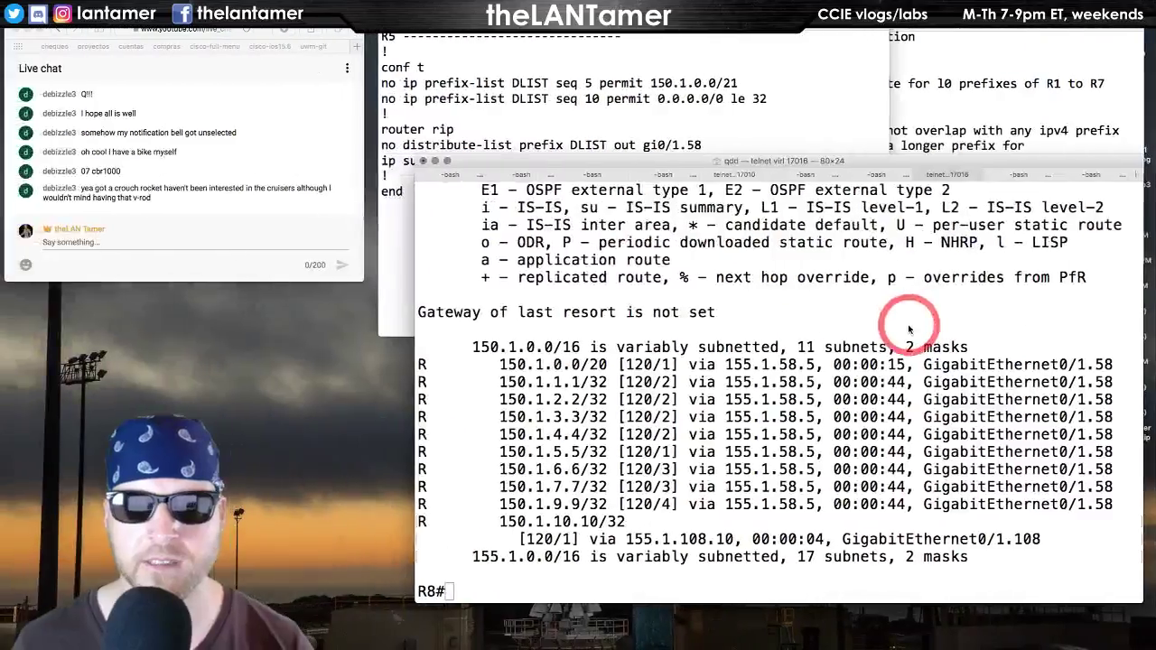
click(909, 329)
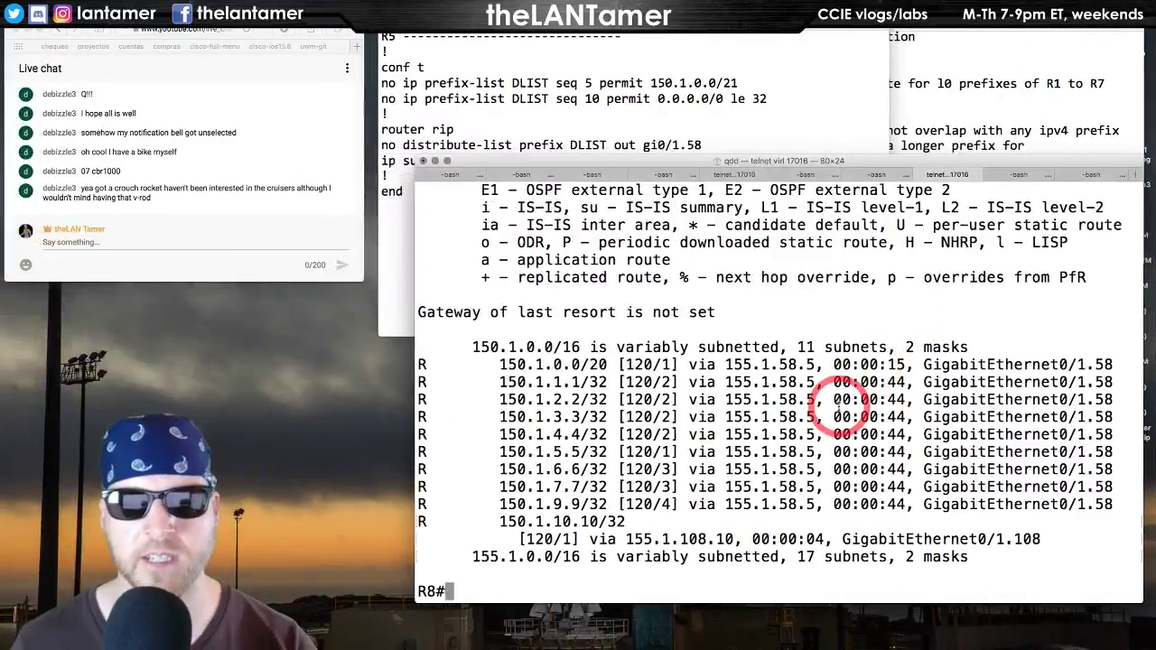
text(show ip ruote r)
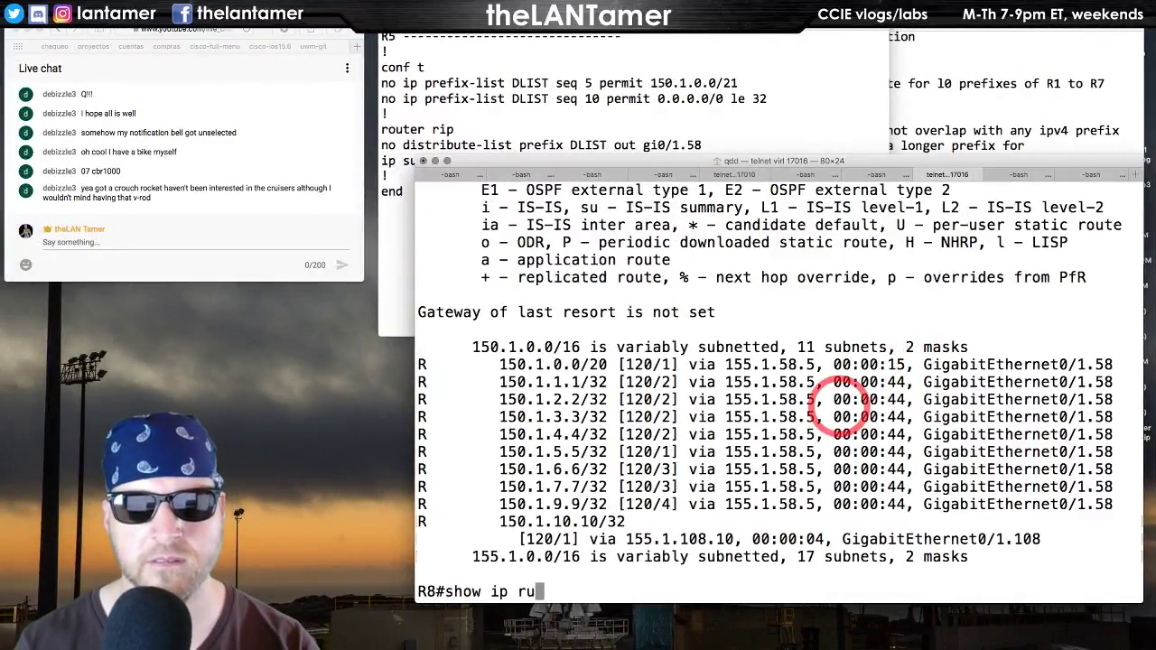
key(BackSpace)
key(BackSpace)
key(BackSpace)
key(BackSpace)
key(BackSpace)
text(oute rip)
key(Return)
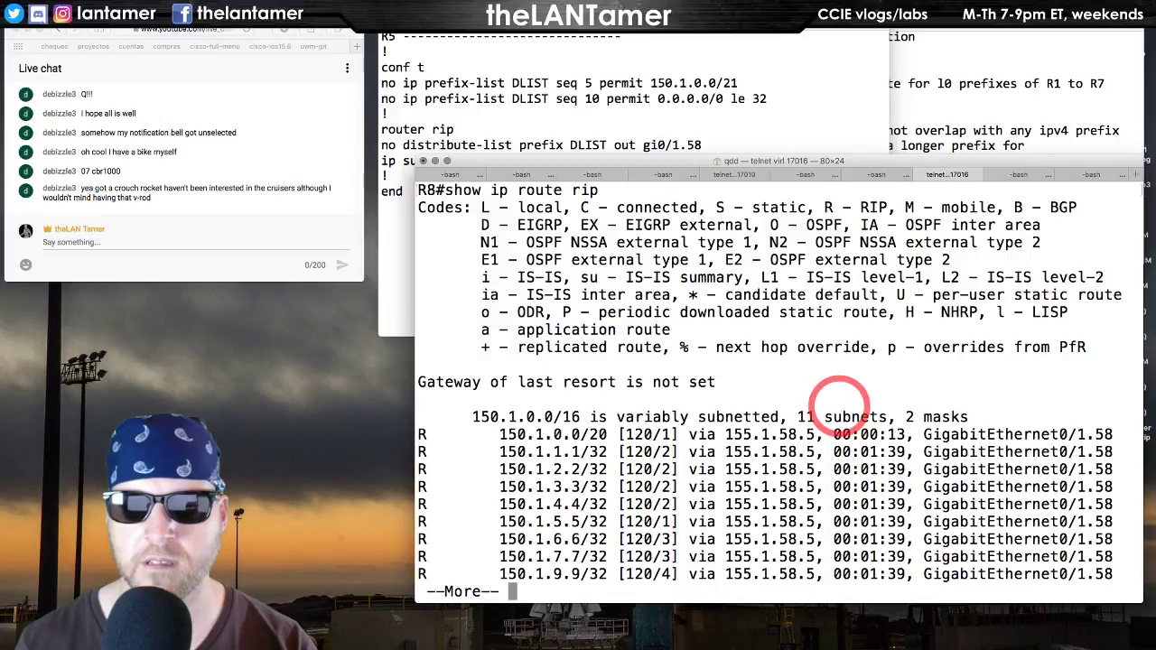
key(space)
- Enter global configuration mode on R8 and remove the RIP process with no router rip
text(conf t)
key(Return)
text(no router rip)
key(Return)
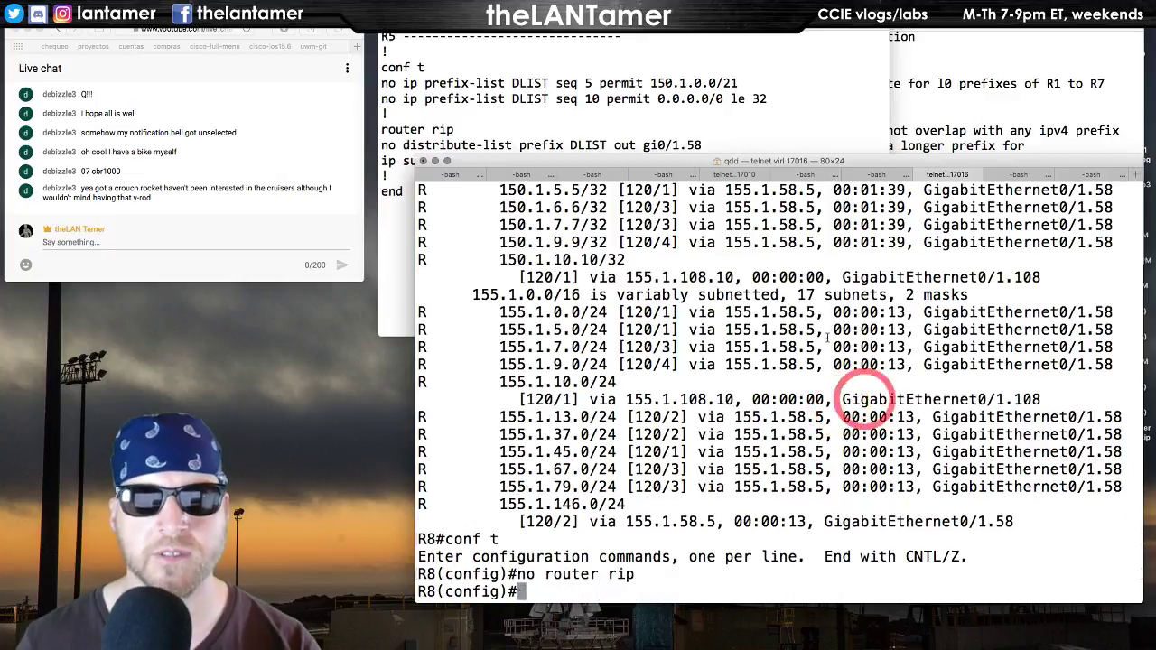
- Recreate the RIP process on R8 with version 2 and networks 150.1.0.0 and 155.1.0.0
click(596, 101)
click(678, 407)
text(router rip)
key(Return)
text(version 2)
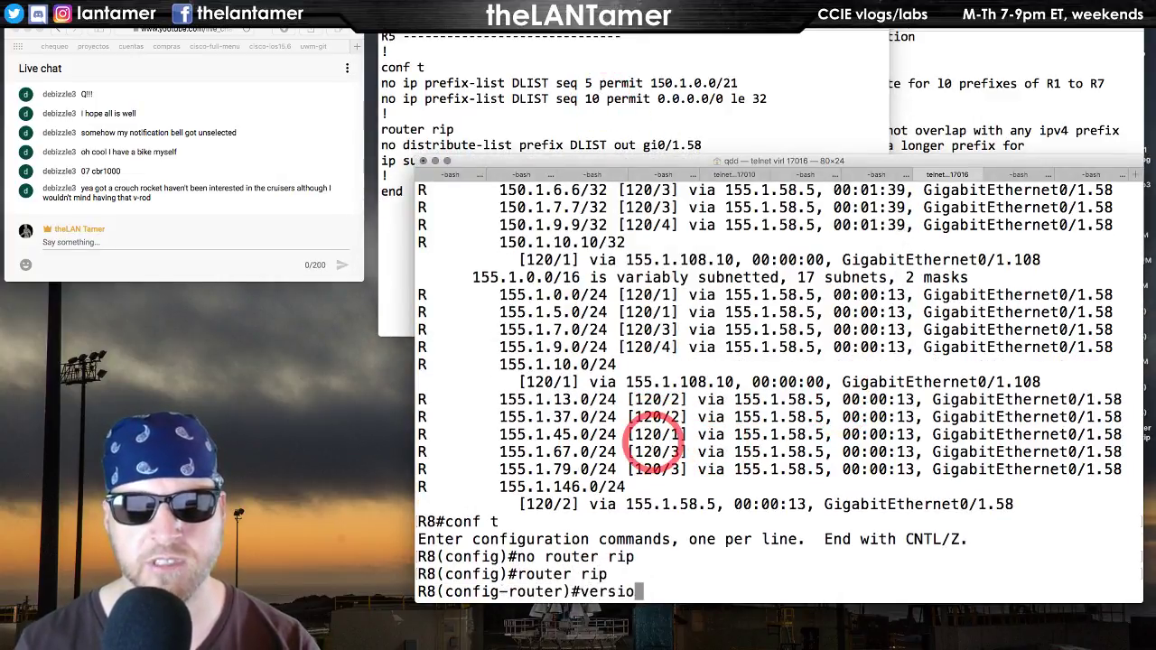
key(Return)
text(network 15)
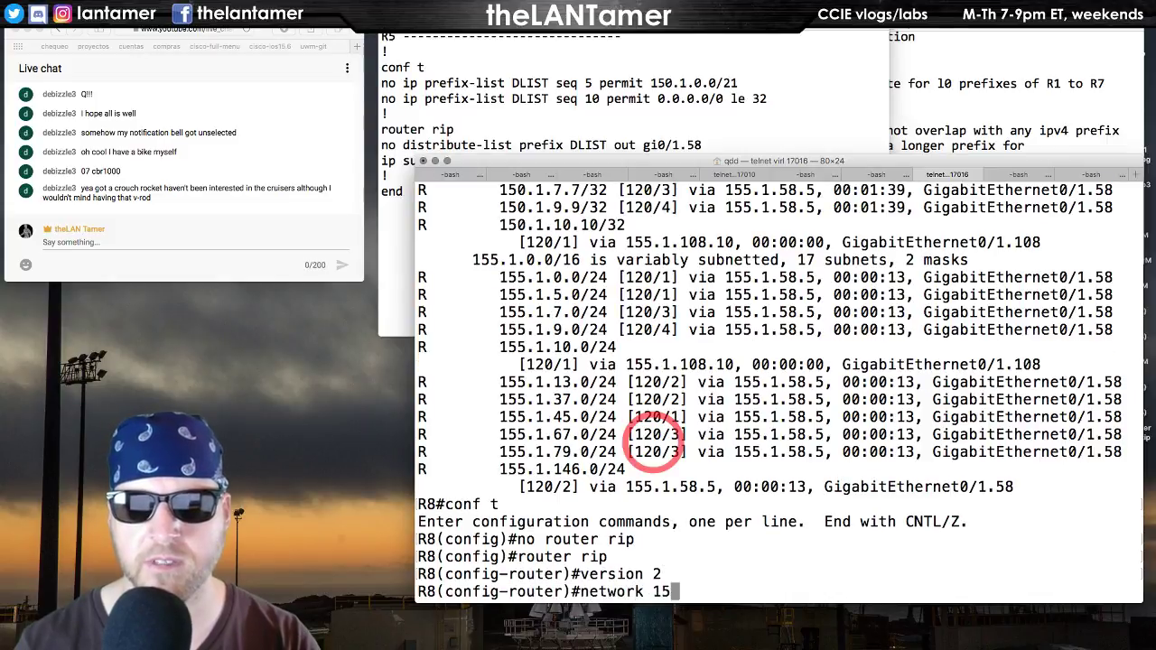
text(0.1.0.0)
key(Return)
text(network 155.1.0.0)
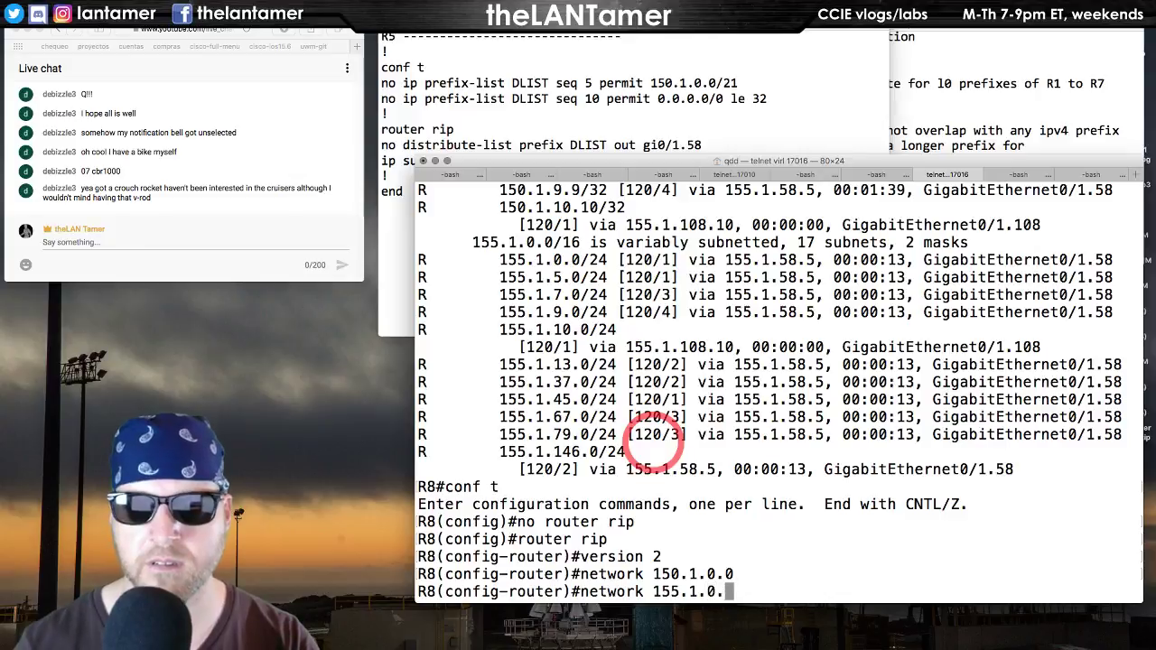
key(Return)
- Disable auto-summary for R8's RIP process and end configuration mode
text(no auto)
key(Return)
text(no auto-summary)
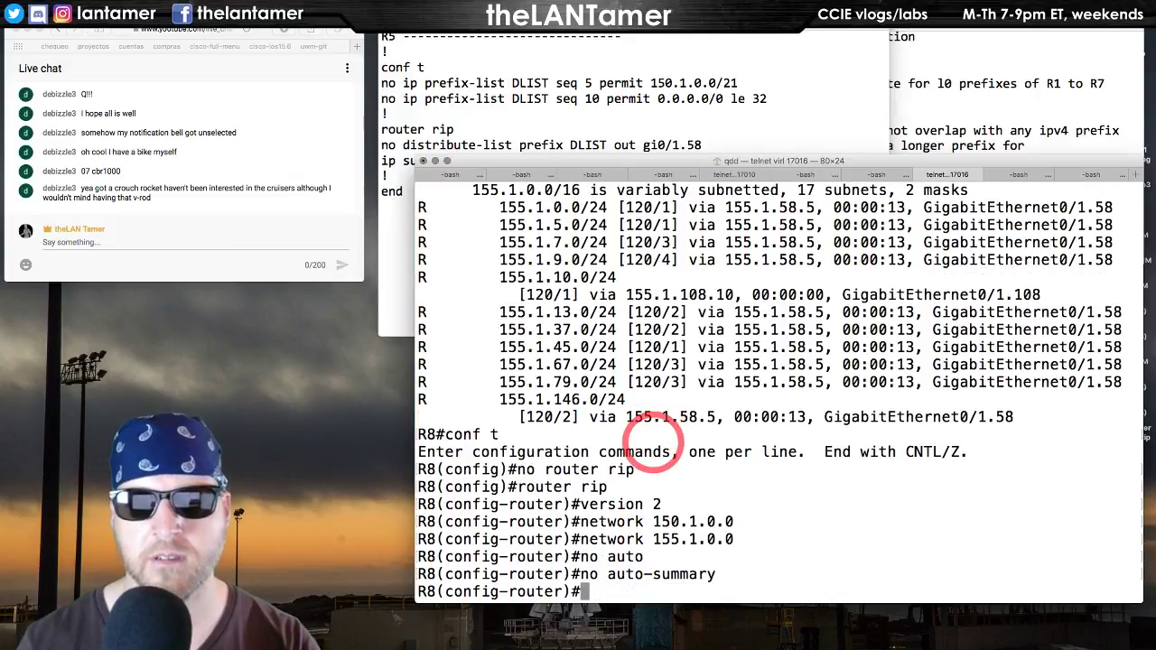
key(Return)
text(end)
key(Return)
key(Return)
key(Return)
key(Return)
key(Return)
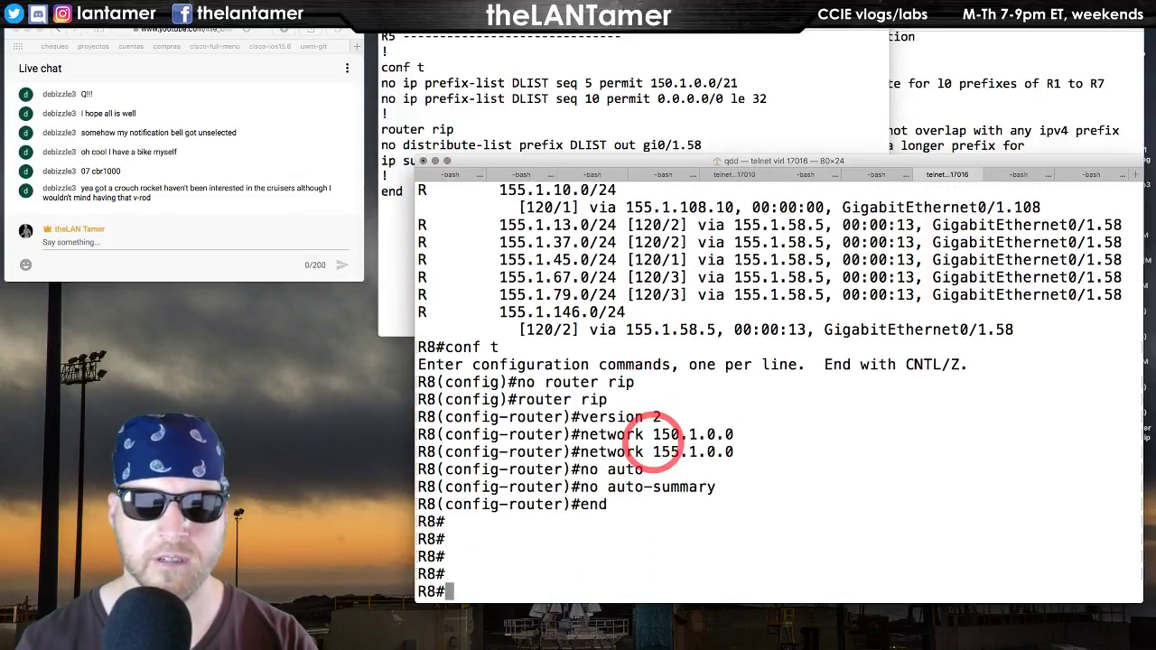
- Run show ip route rip repeatedly on R8 to check which routes it relearns
text(show ip route ripo)
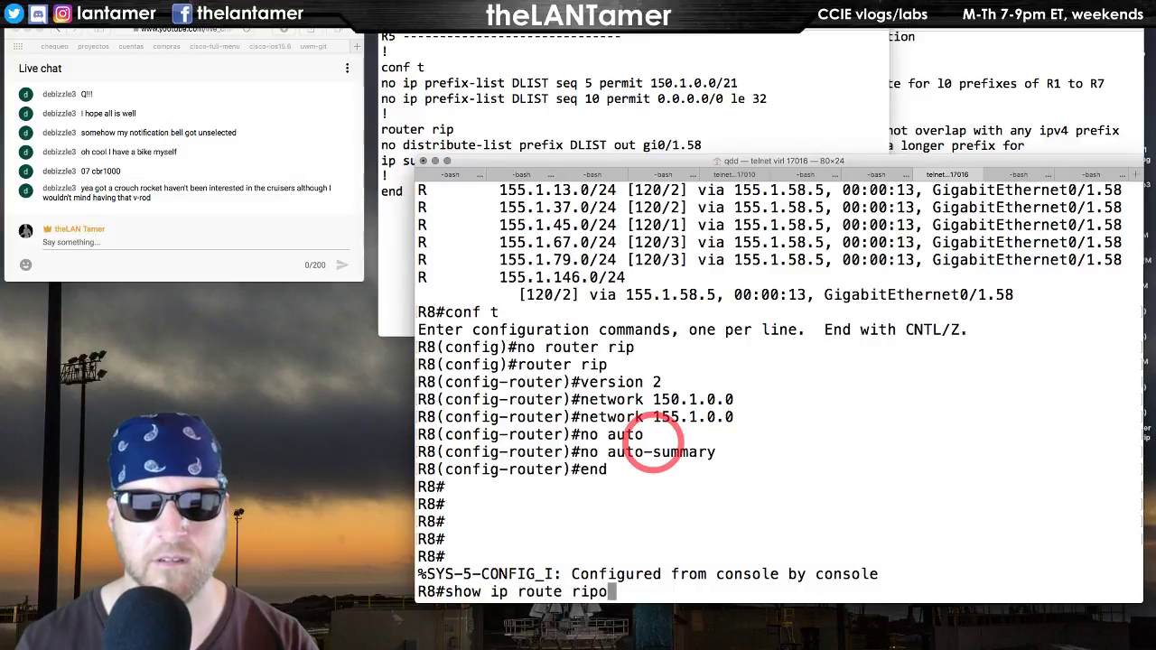
key(Return)
key(Up)
key(BackSpace)
key(Return)
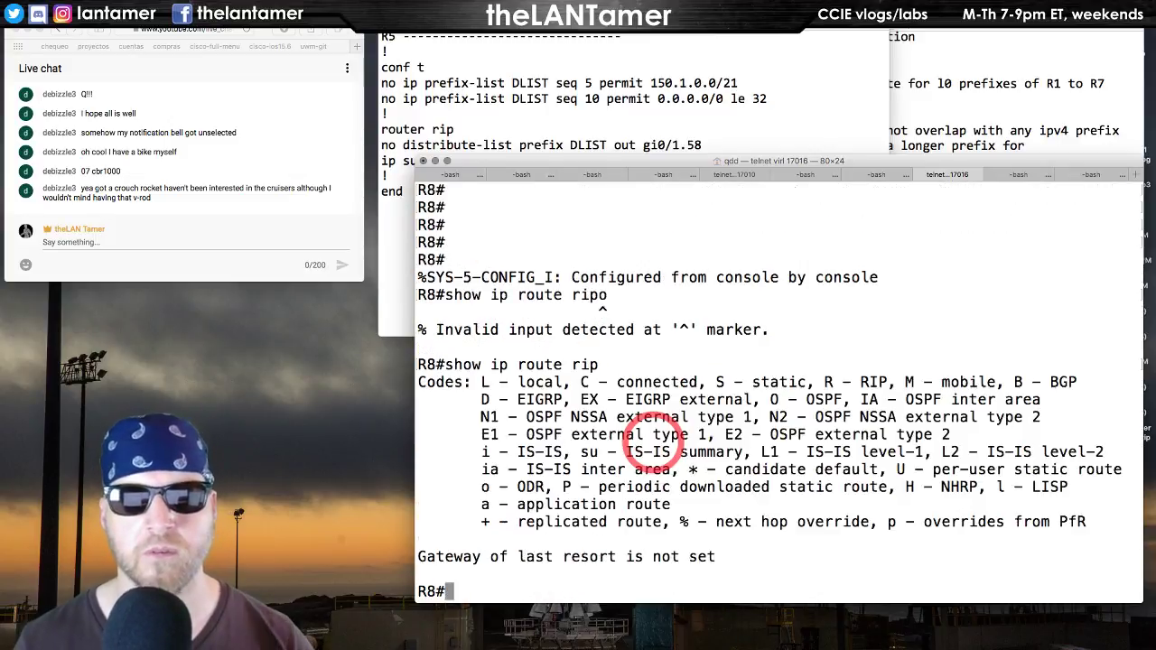
key(Up)
key(Return)
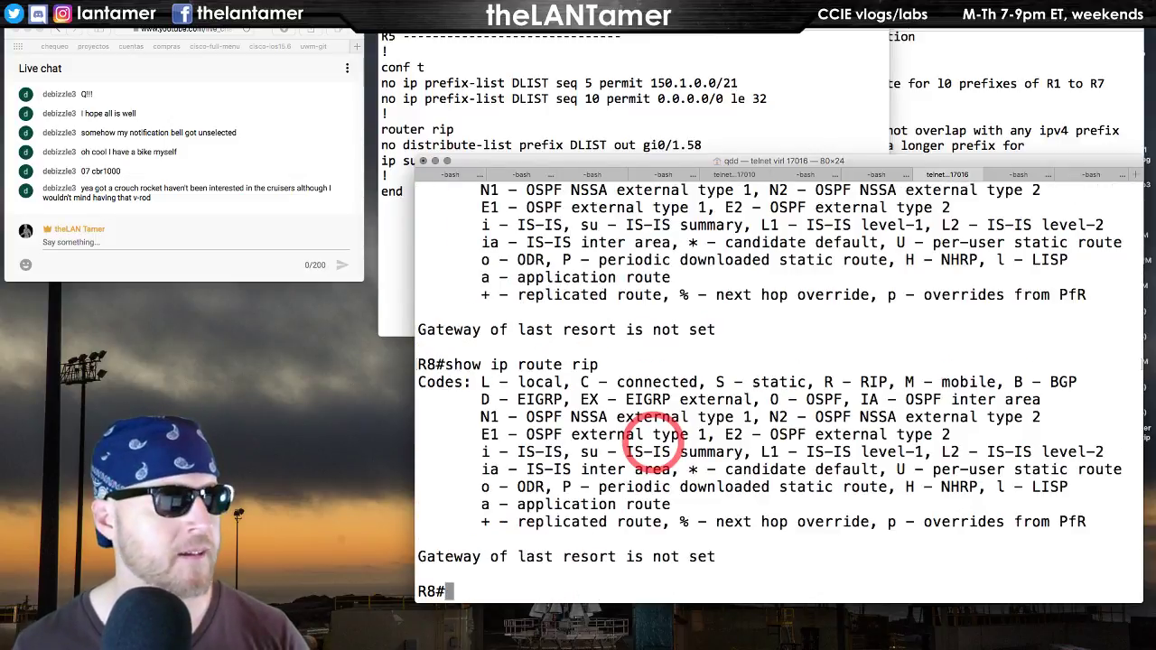
key(Up)
key(Return)
key(Up)
key(Return)
key(Up)
key(Return)
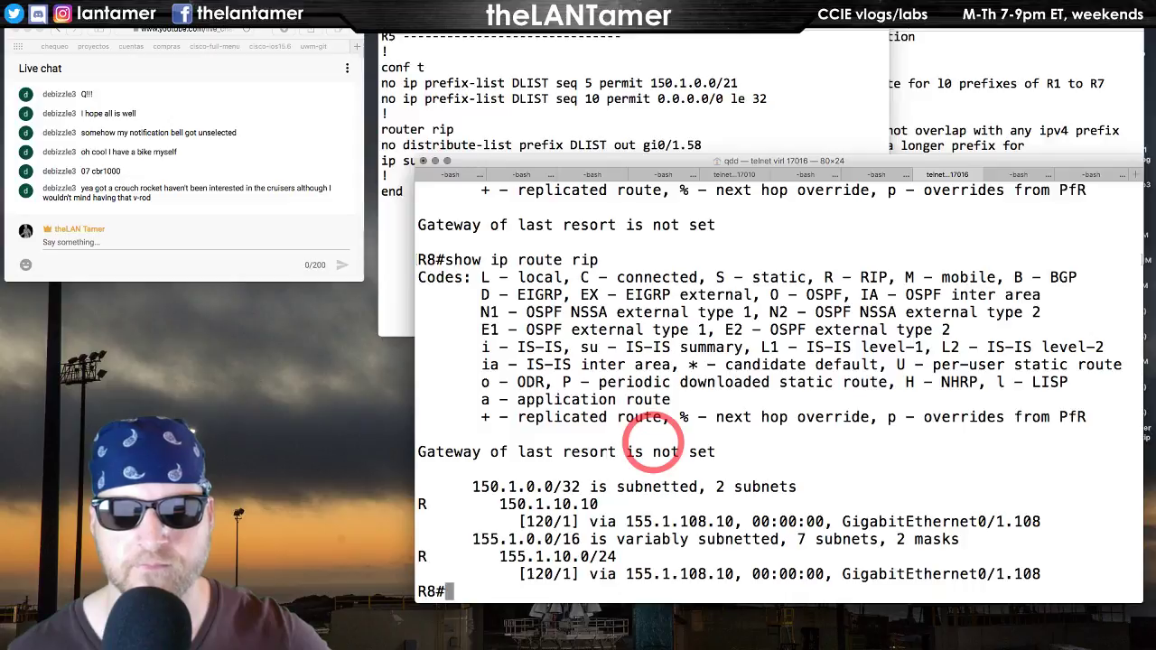
key(Up)
key(Return)
key(Up)
key(Return)
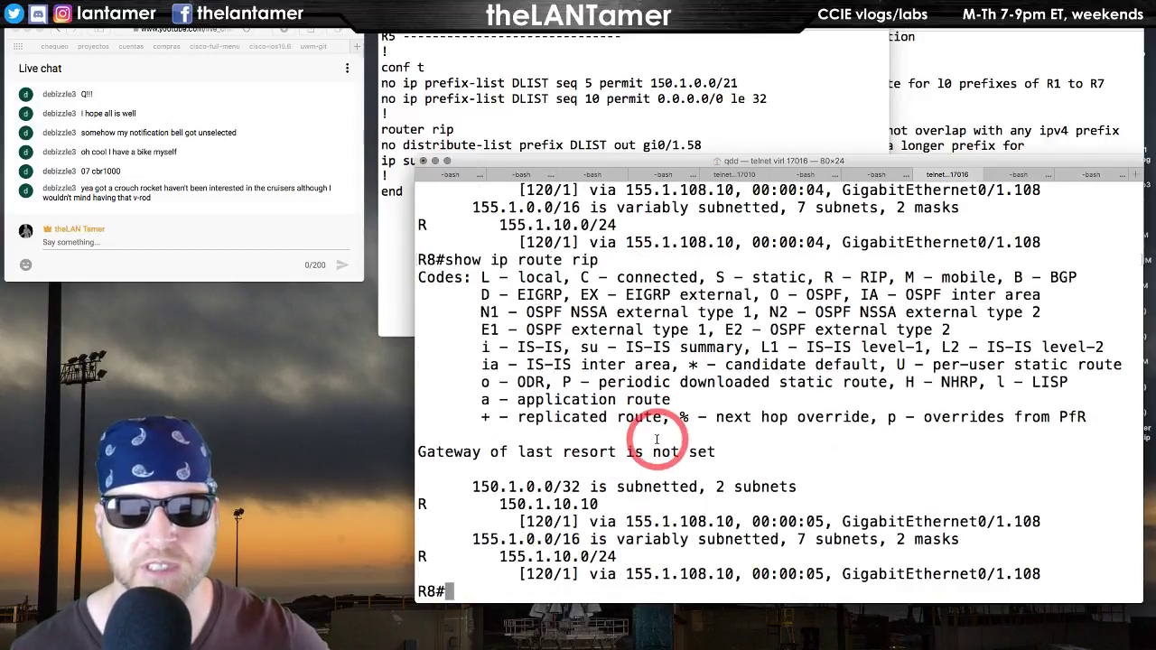
- Highlight the 150.1.10.10 route, rerun show ip route rip on R8, and page through to check for R5's summary
drag(599, 504, 499, 504)
click(500, 503)
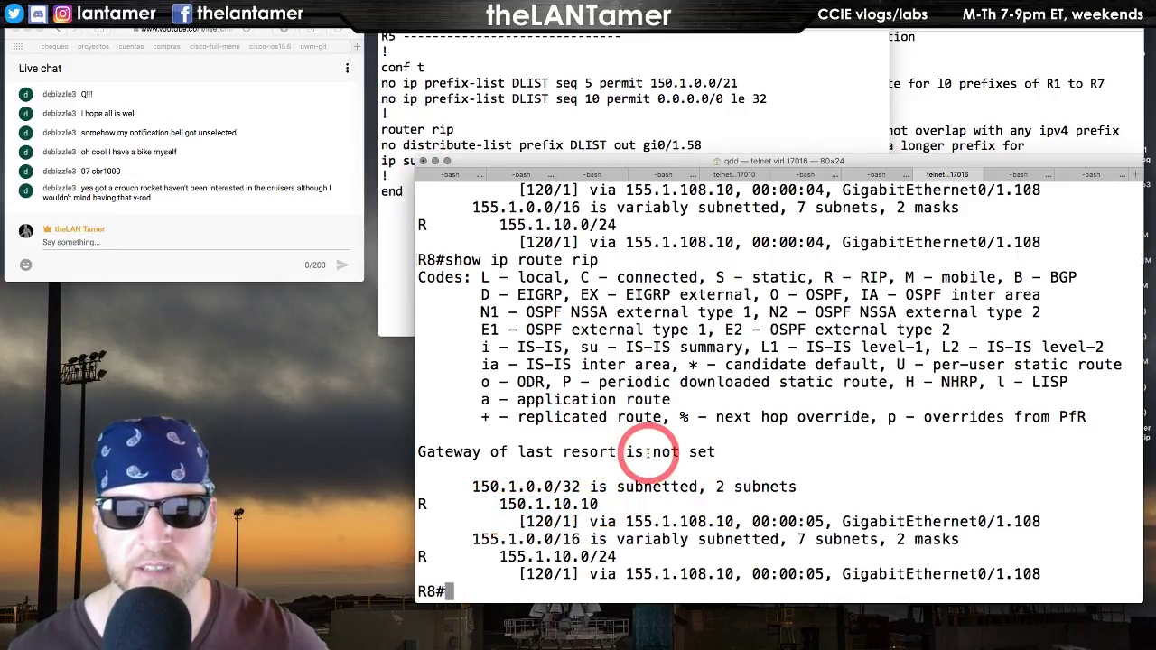
key(Up)
key(Return)
key(Up)
key(Return)
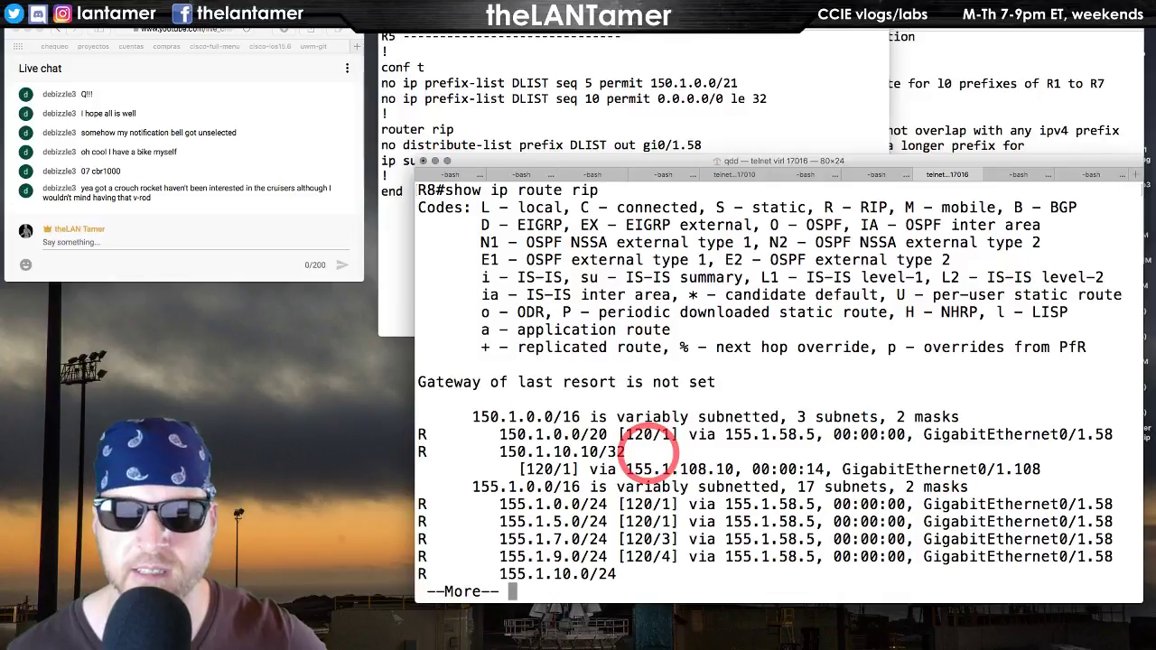
key(space)
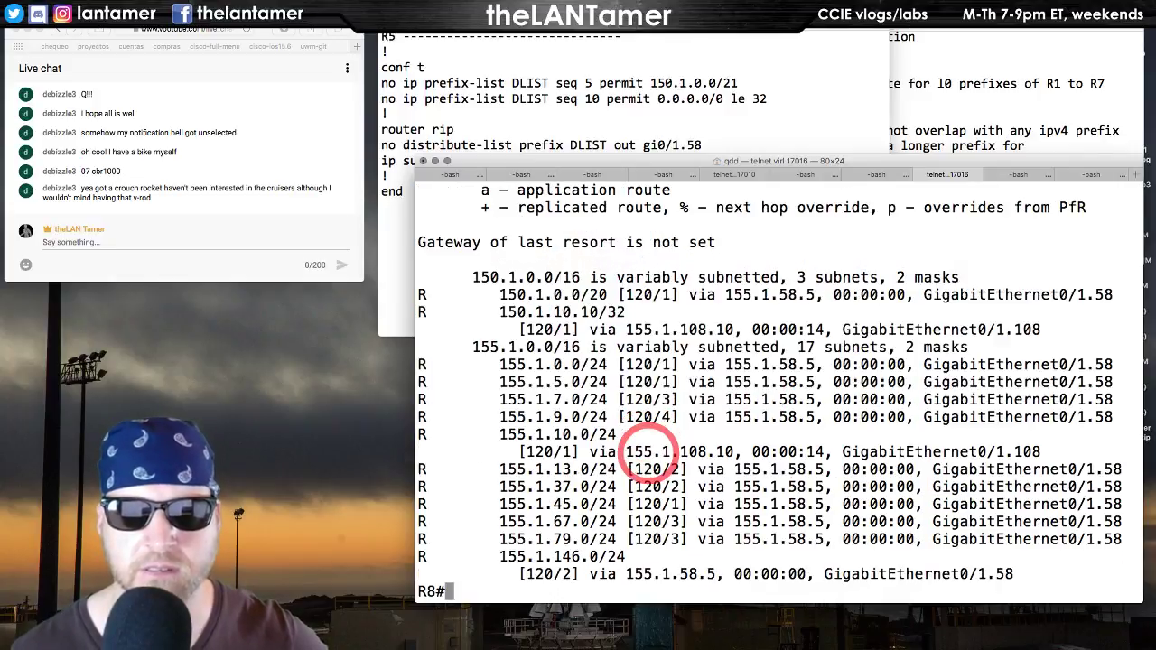
- Run show ip route rip repeatedly on R8, paging through each output, to watch the route ages for the 150.1.0.0/20 summary and other RIP routes
key(Up)
key(Return)
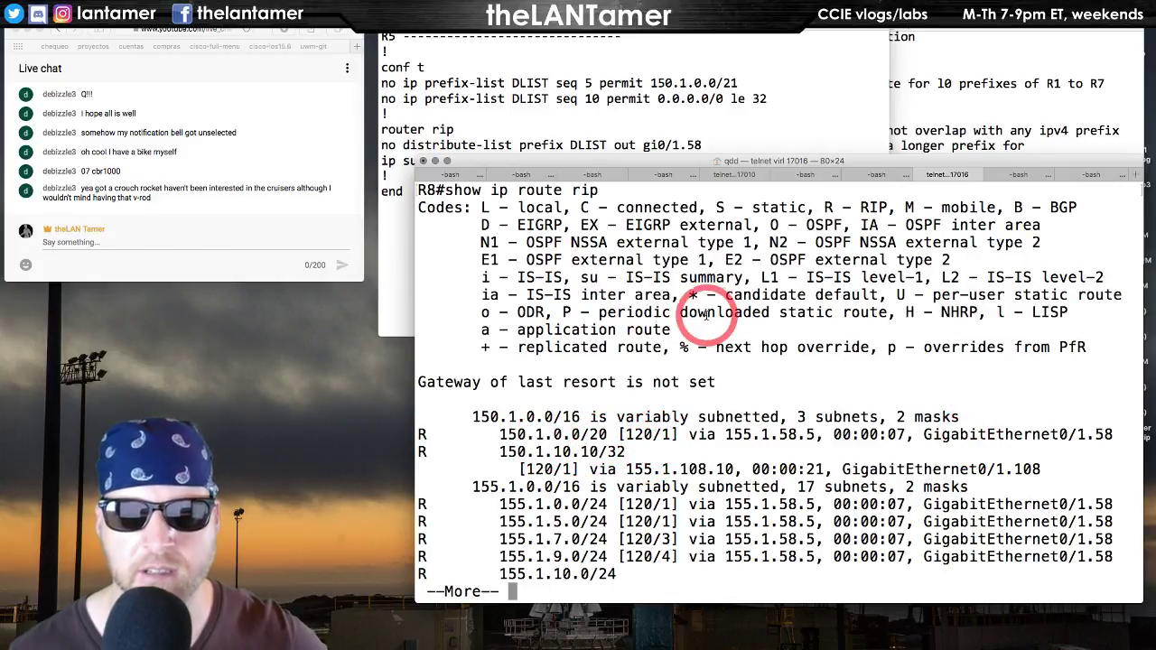
key(space)
key(Up)
key(Return)
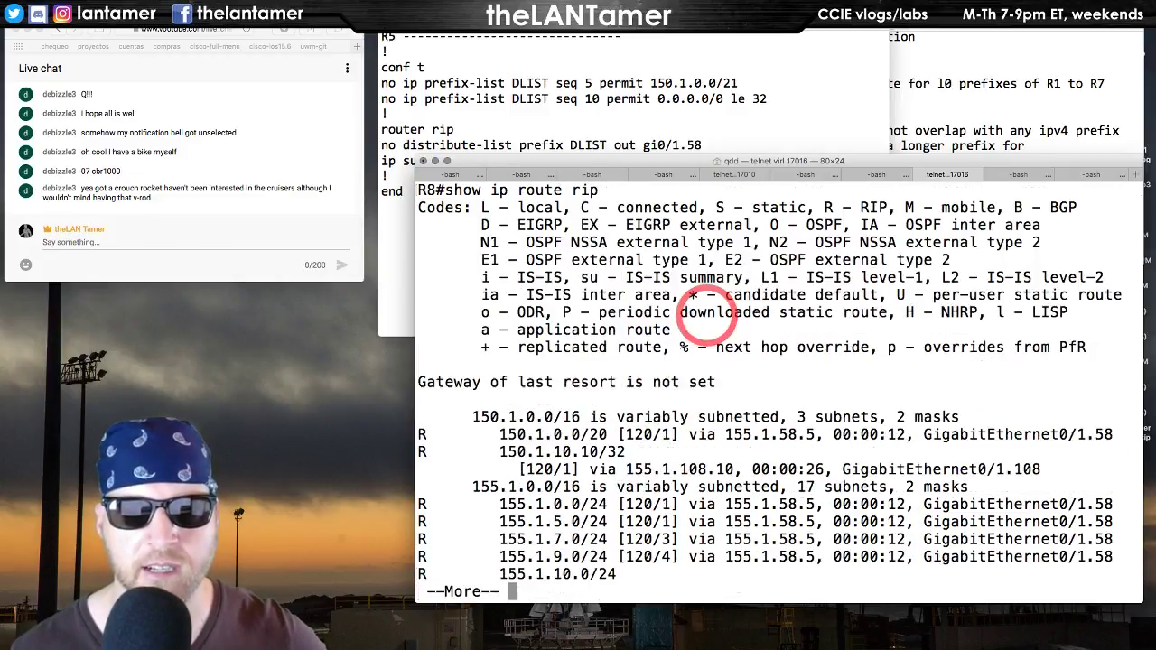
key(space)
key(Up)
key(Return)
key(space)
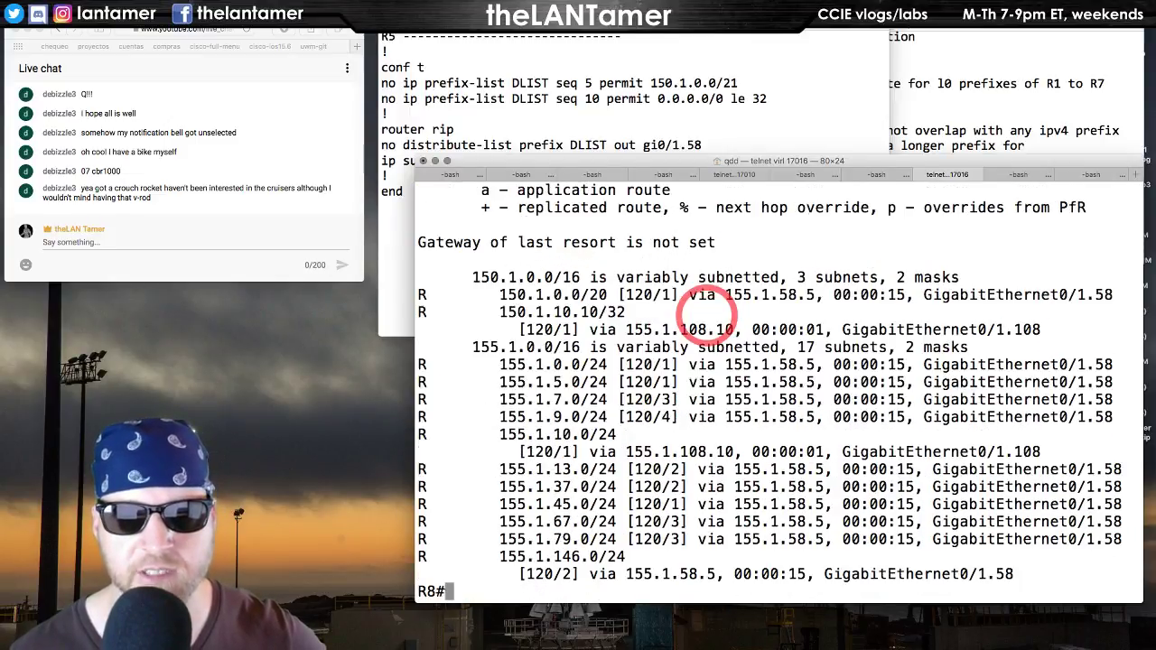
key(Up)
key(Return)
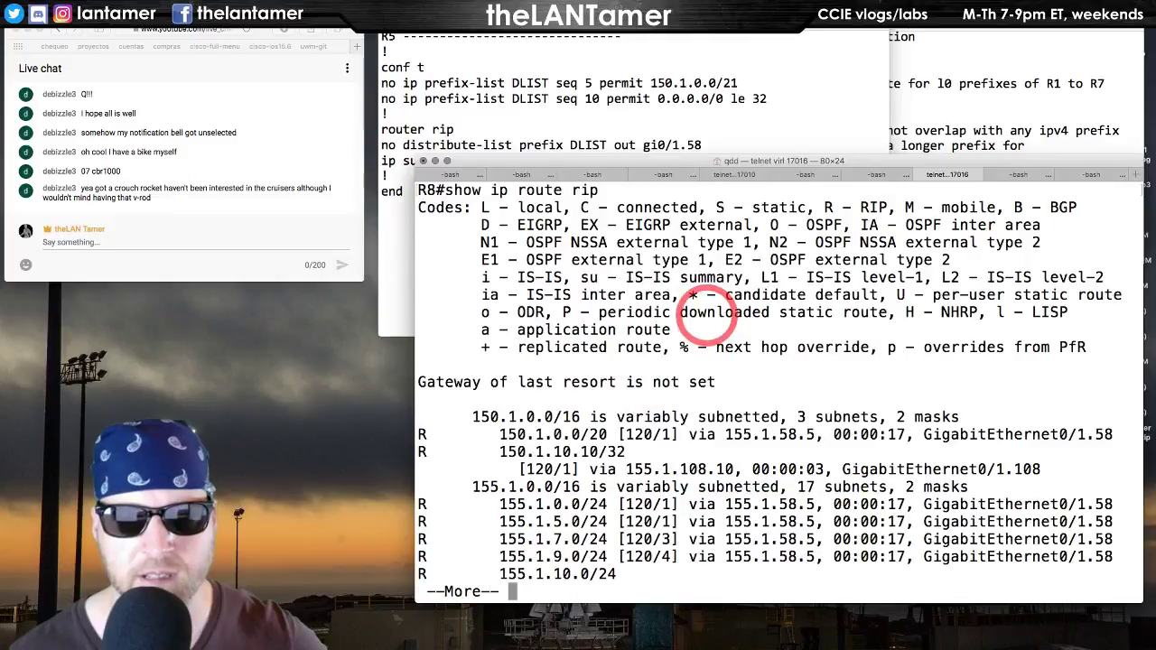
key(space)
key(Up)
key(Return)
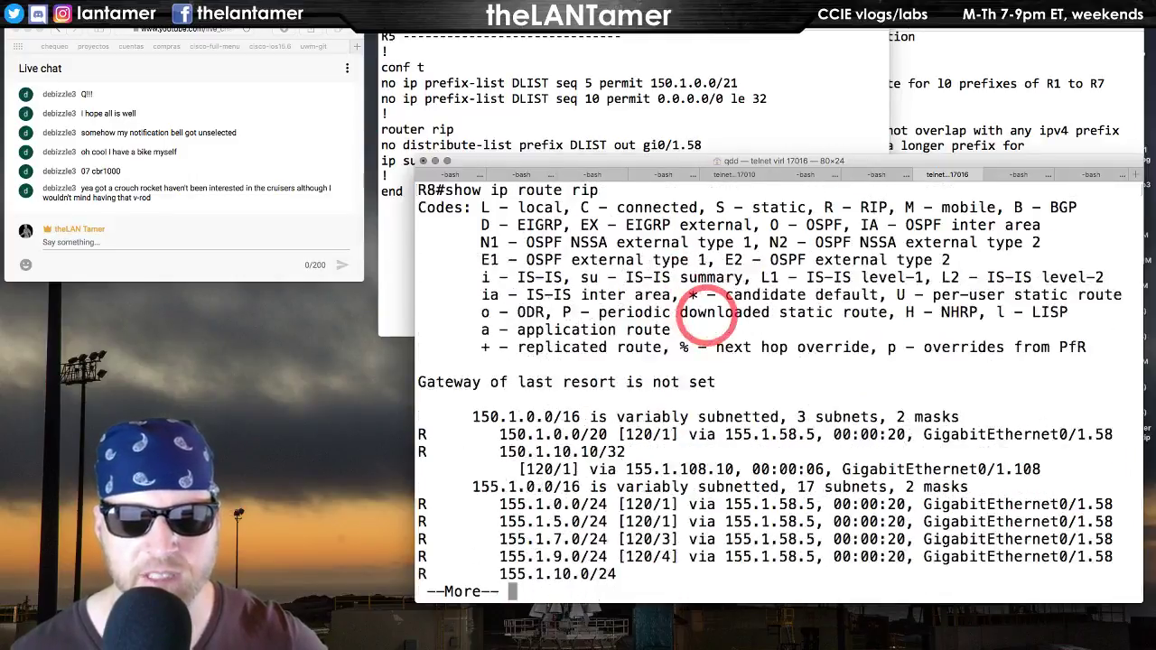
key(space)
key(Up)
key(Return)
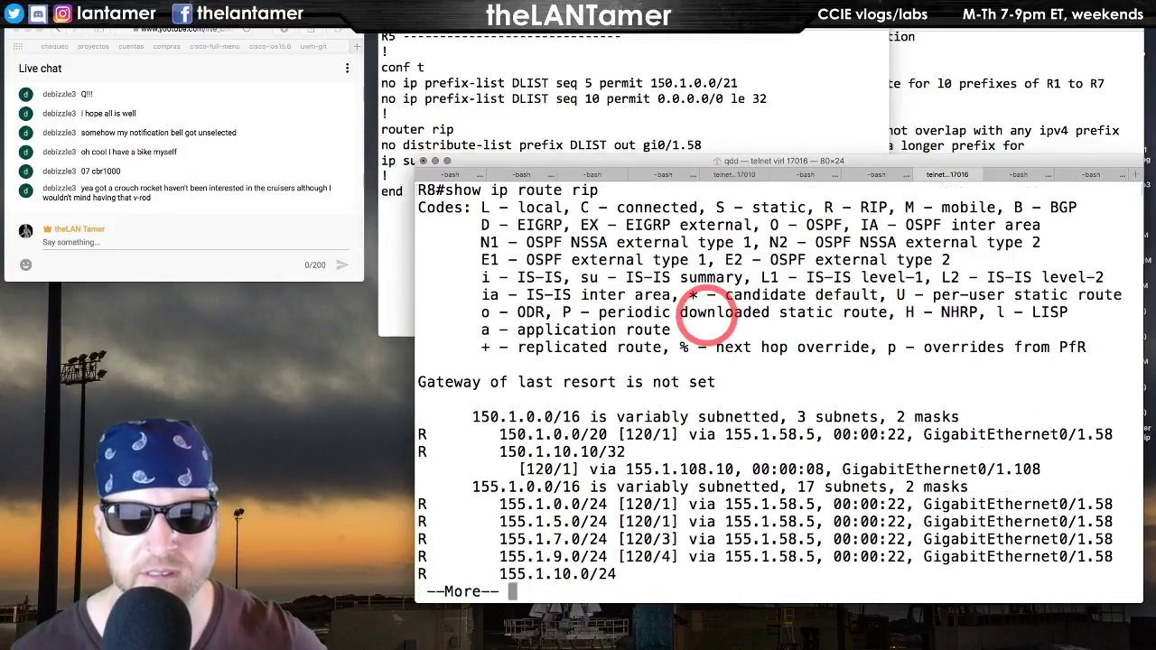
key(space)
key(Up)
key(Return)
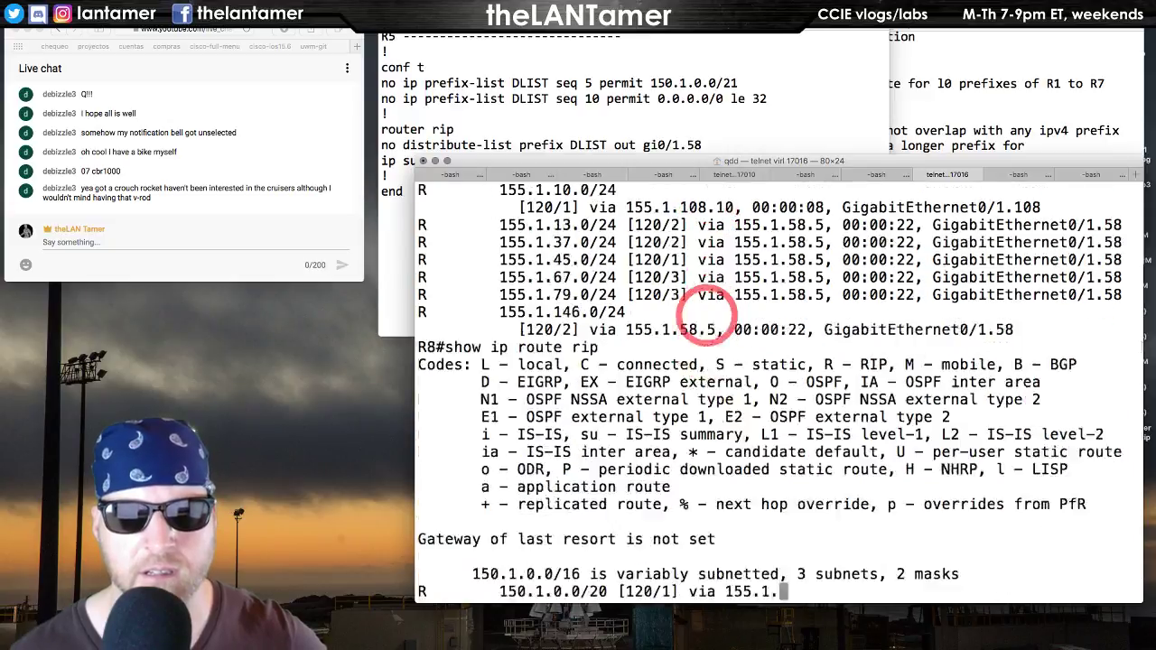
key(space)
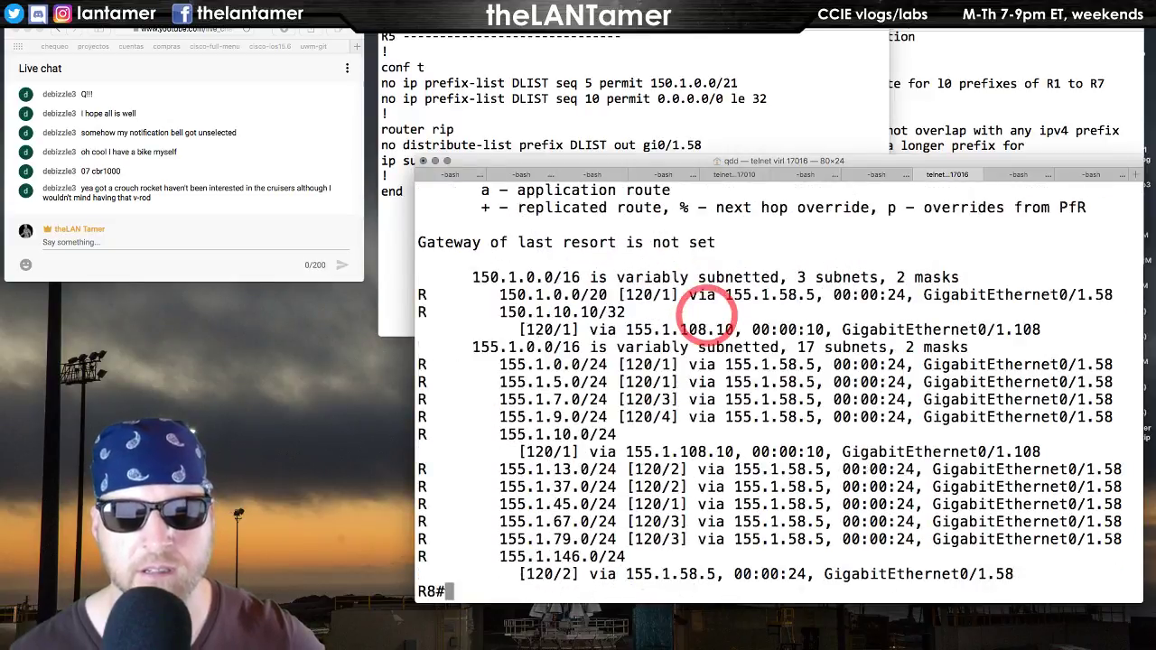
key(Up)
key(Return)
key(space)
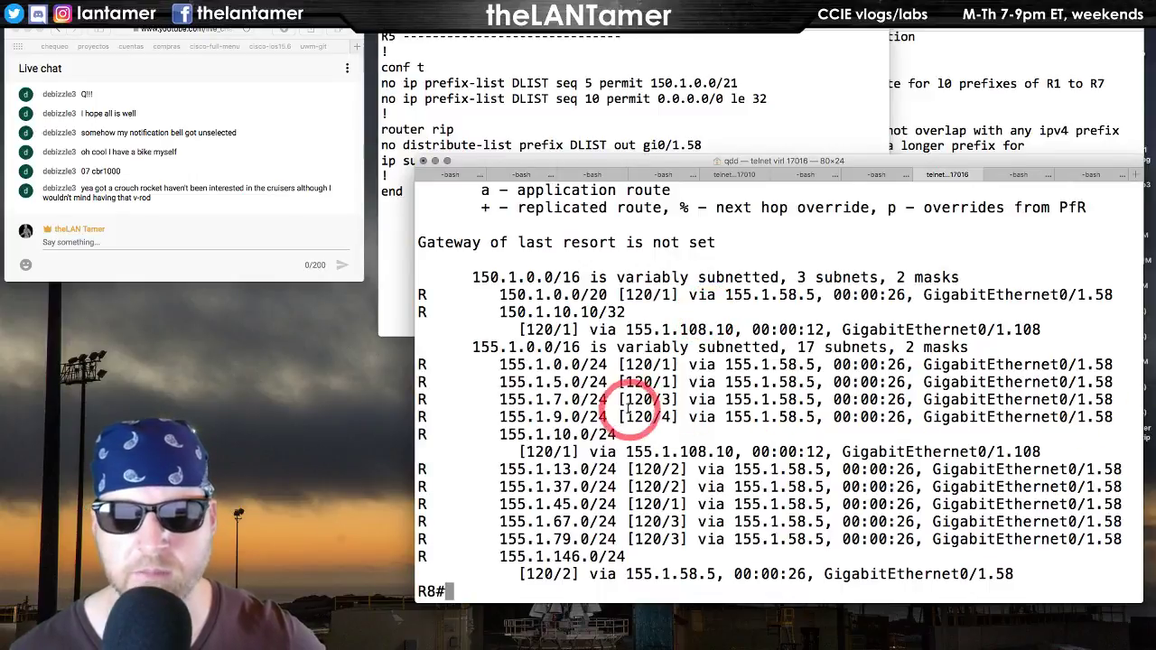
key(Up)
key(Return)
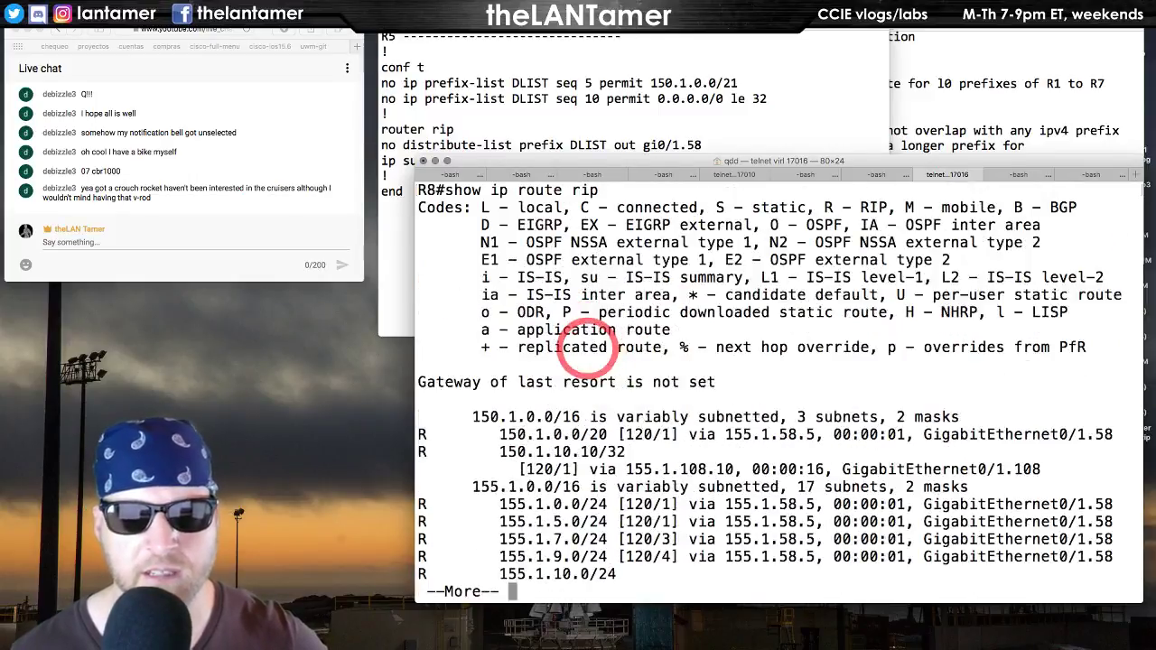
key(space)
key(Up)
key(Return)
key(space)
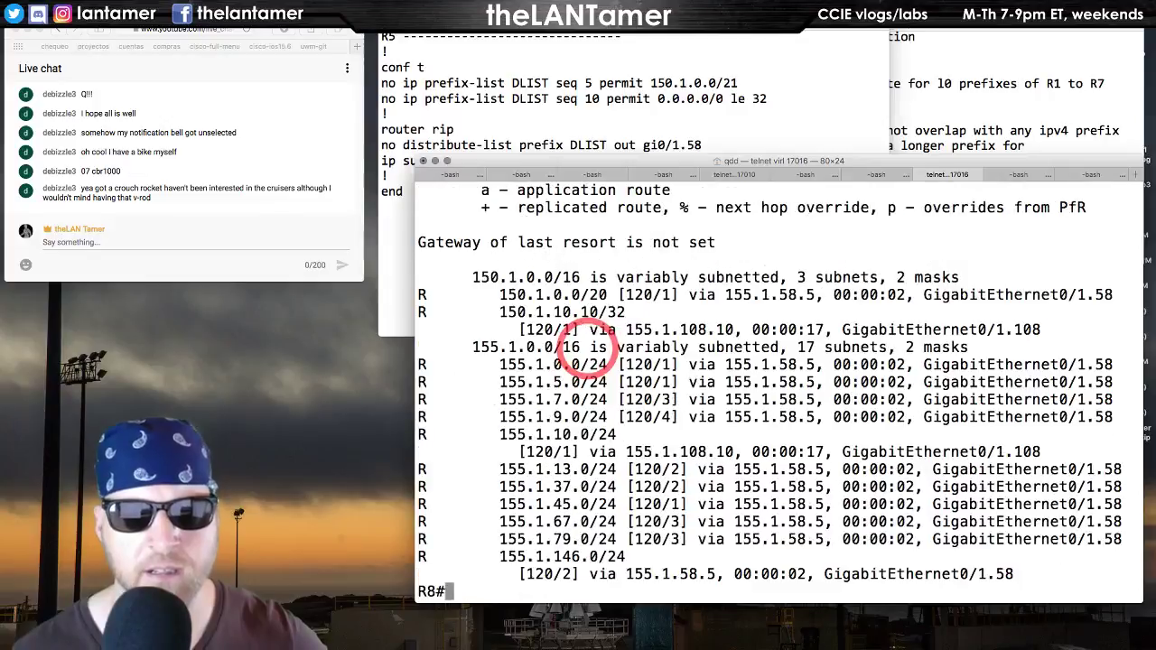
- On R5's GigabitEthernet0/1.58, add the RIP summary address 150.1.0.0 255.255.248.0 and end configuration mode
click(743, 175)
text(c)
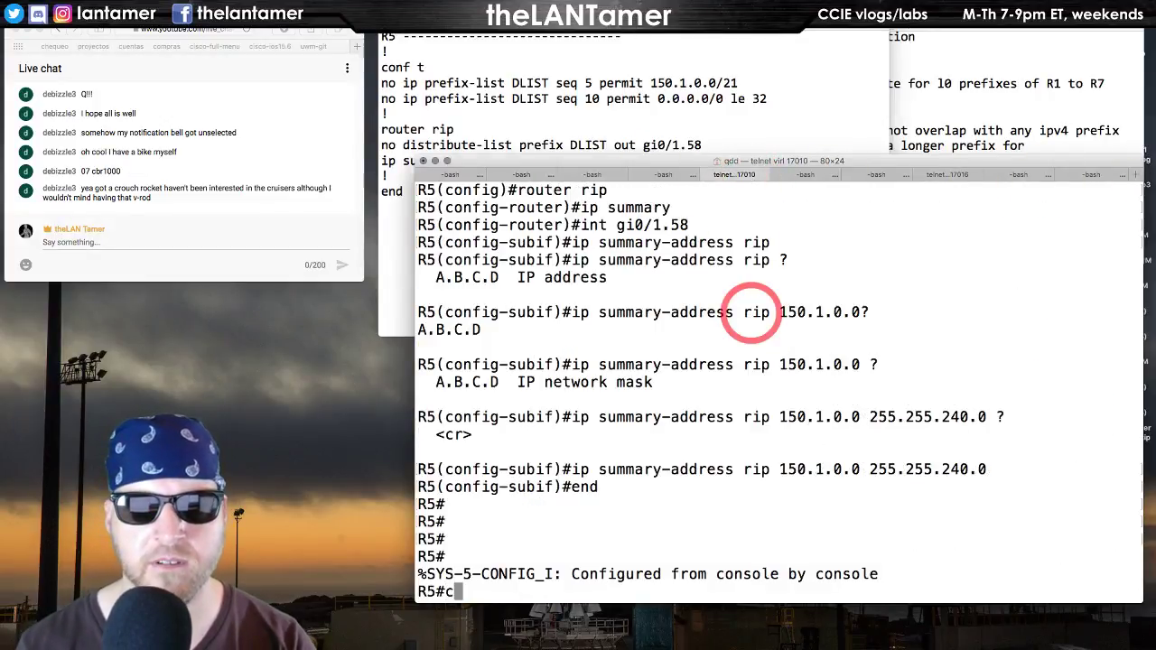
text(onf t)
key(Return)
text(router )
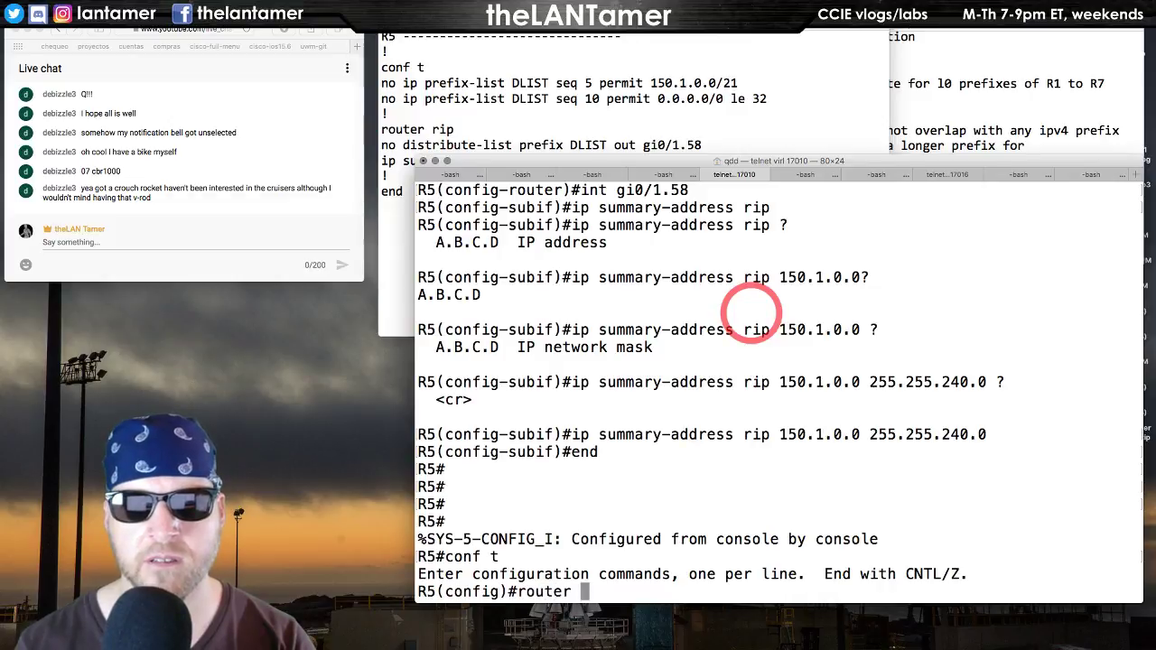
key(BackSpace)
key(BackSpace)
key(BackSpace)
key(BackSpace)
key(BackSpace)
key(BackSpace)
key(BackSpace)
text(int)
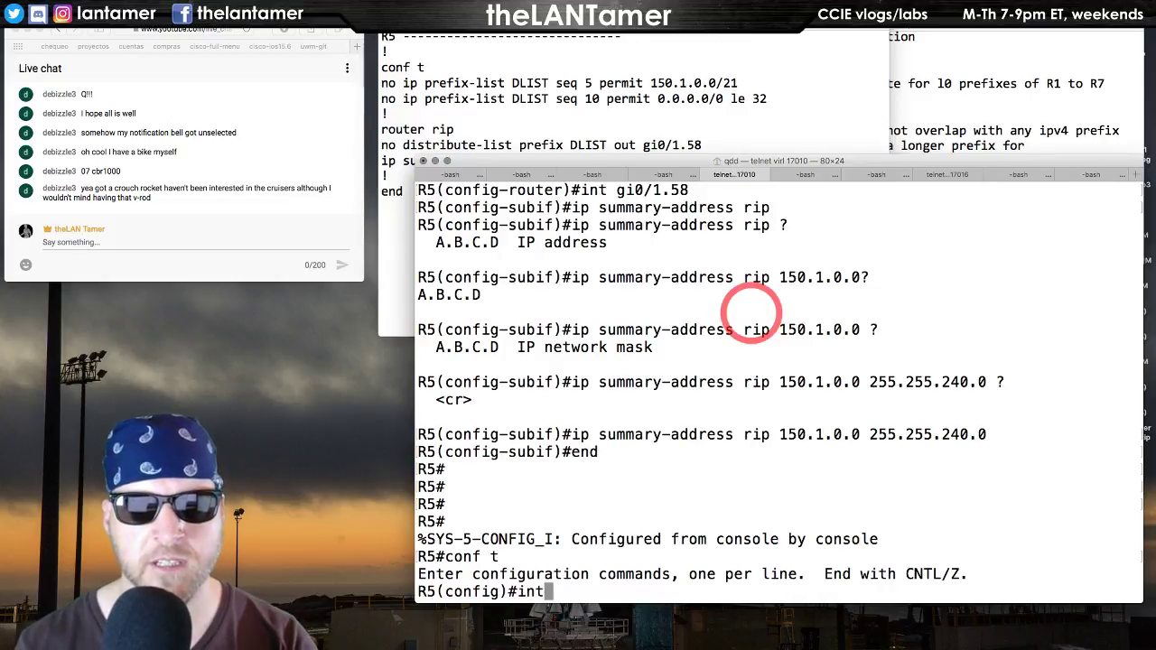
text( gi0/1.58)
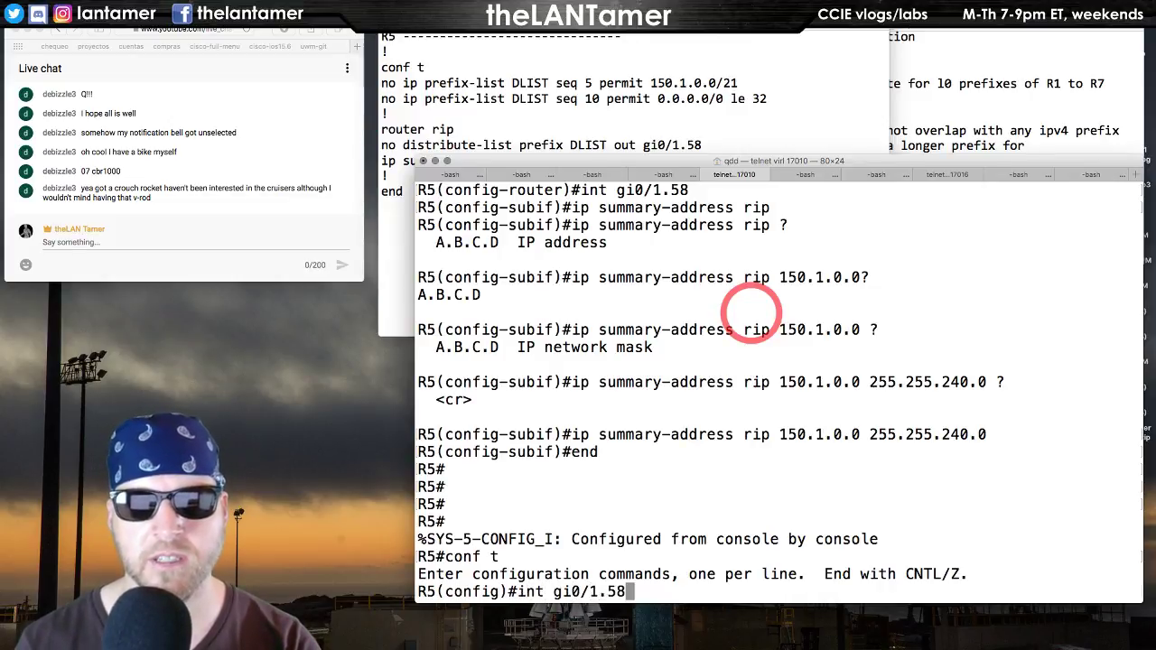
key(Return)
text(ip summary-)
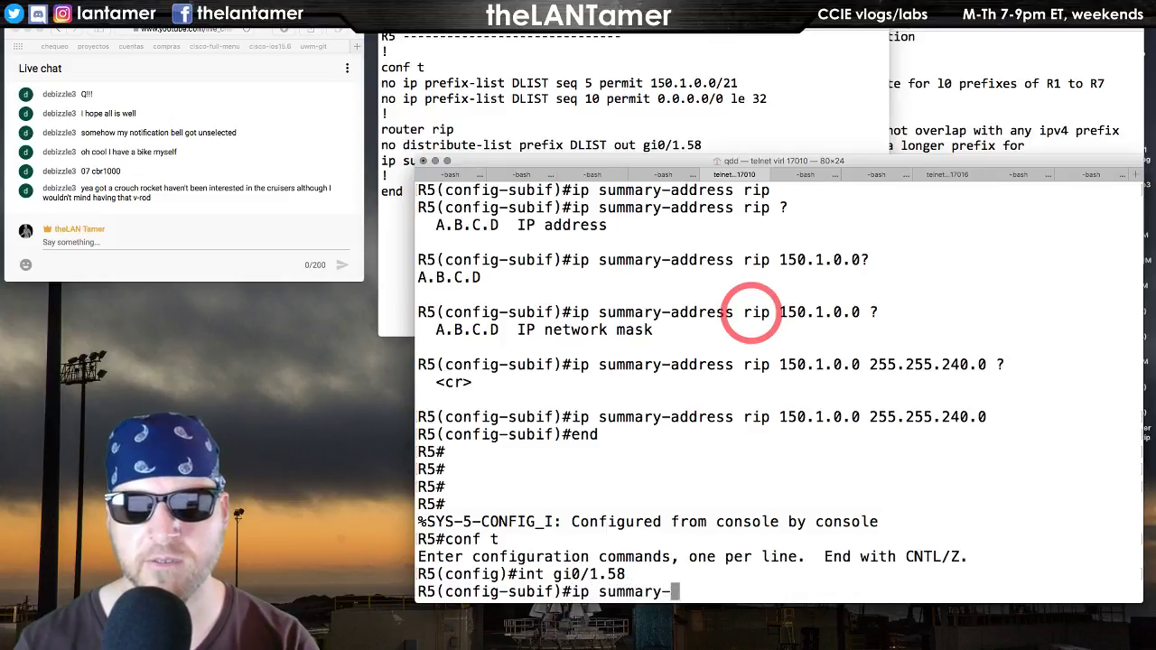
text(address rip)
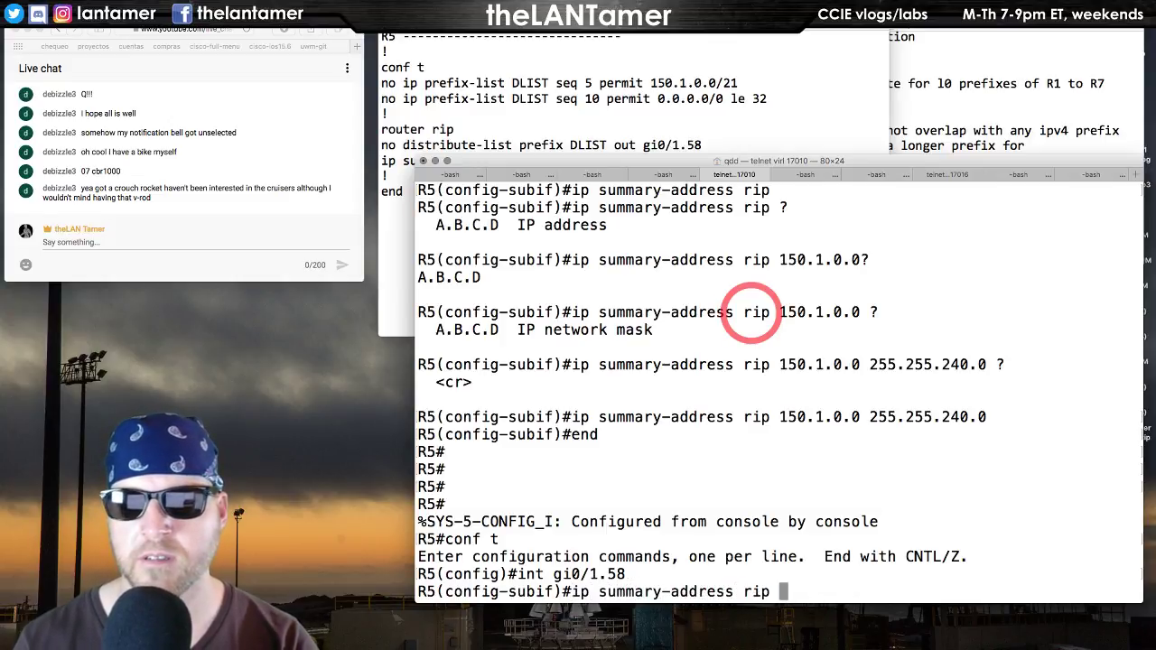
text( 150.1.0.0 255.)
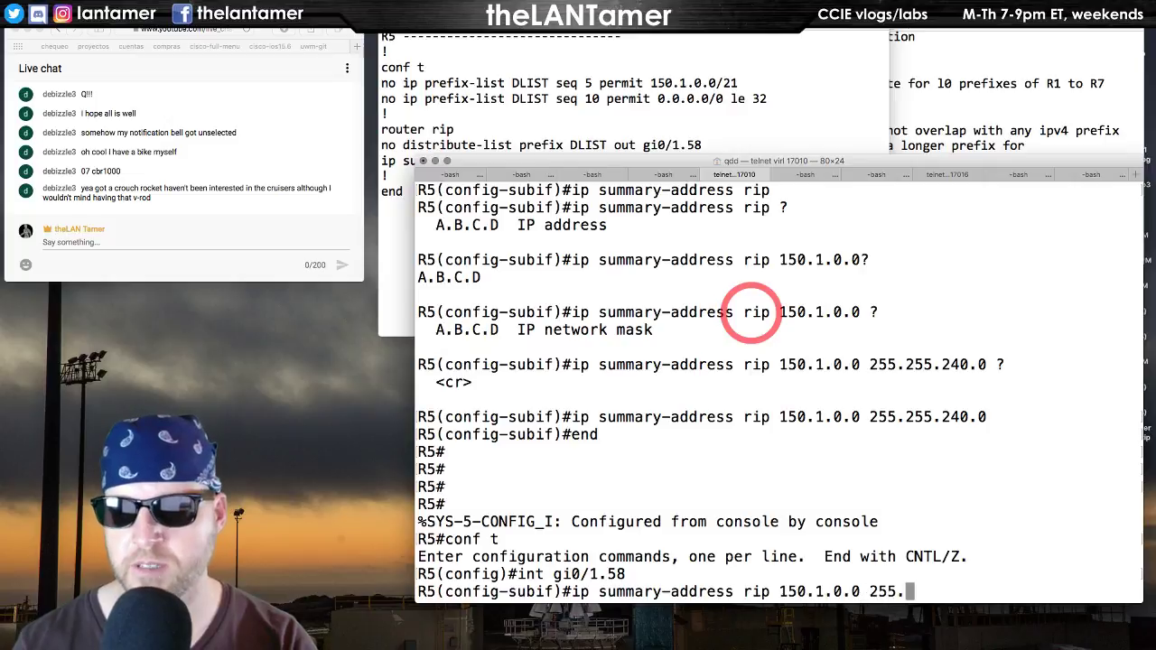
text(255.248.0)
key(Return)
text(end)
key(Return)
key(Return)
key(Return)
key(Return)
- Show R5's running configuration for interface gi0/1.58 to check its summary-address entries
text(show ru)
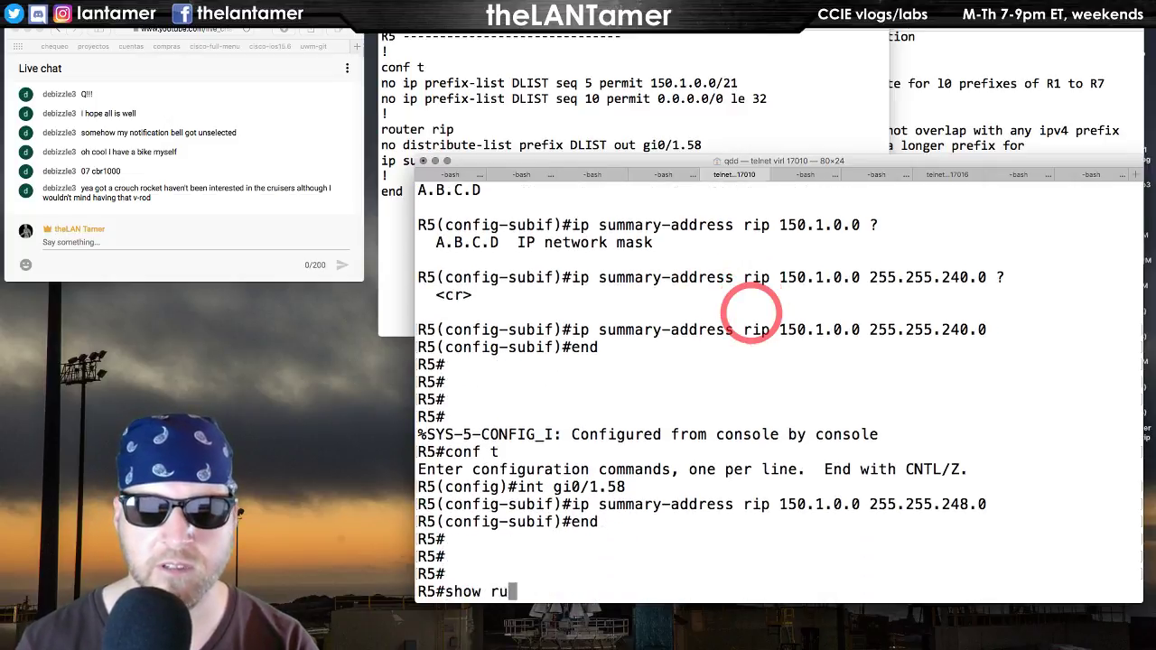
text(n int gi0/1.58)
key(Return)
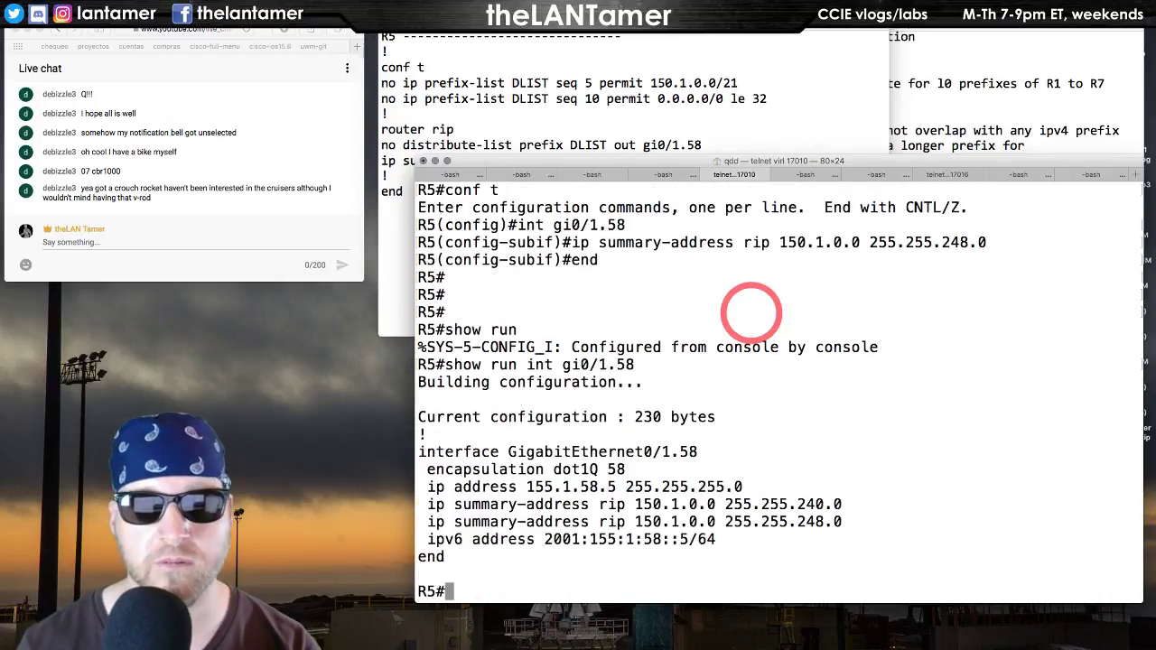
text(conf t)
key(Return)
text(int gi0/1.)
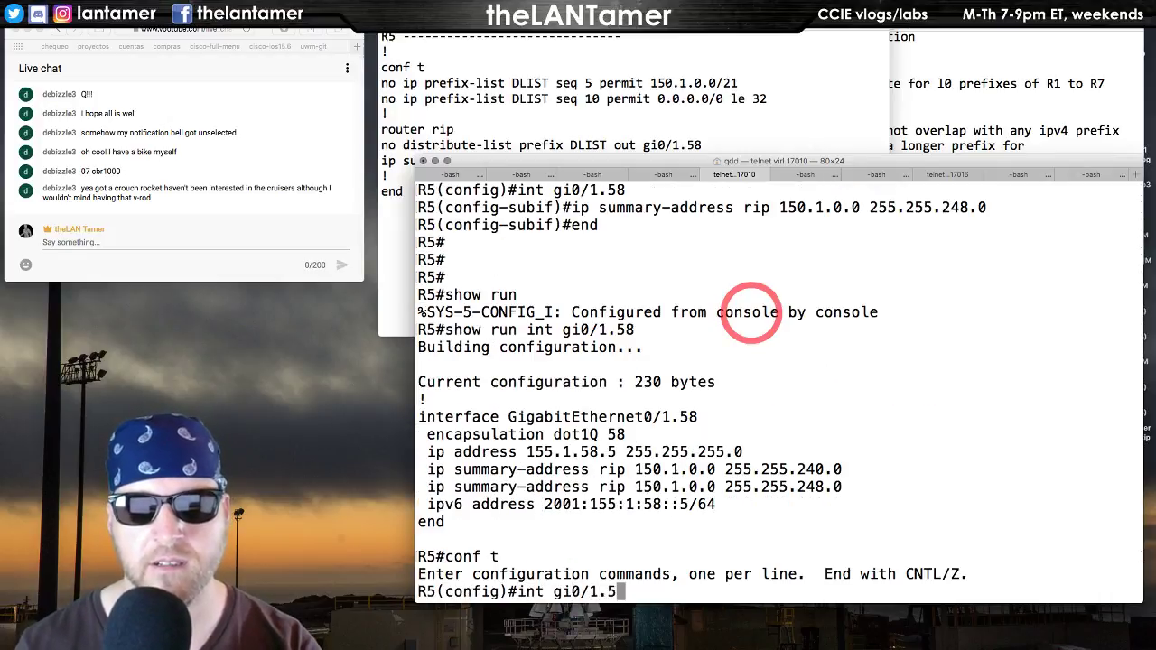
text(58)
key(Return)
text(no)
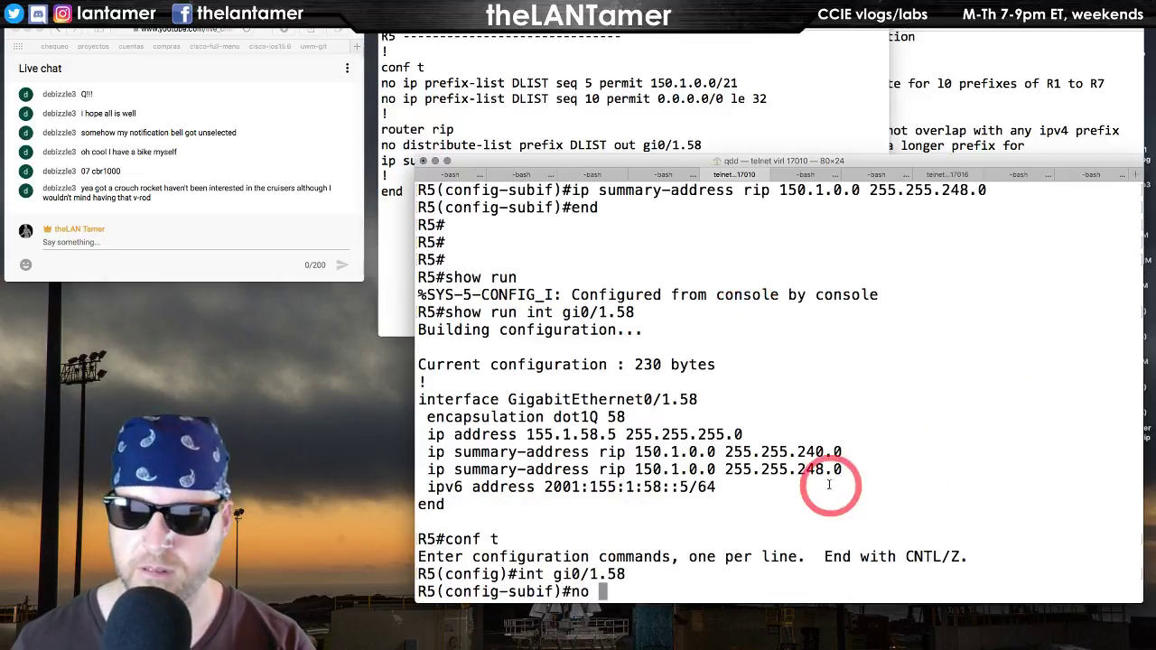
drag(844, 470, 435, 465)
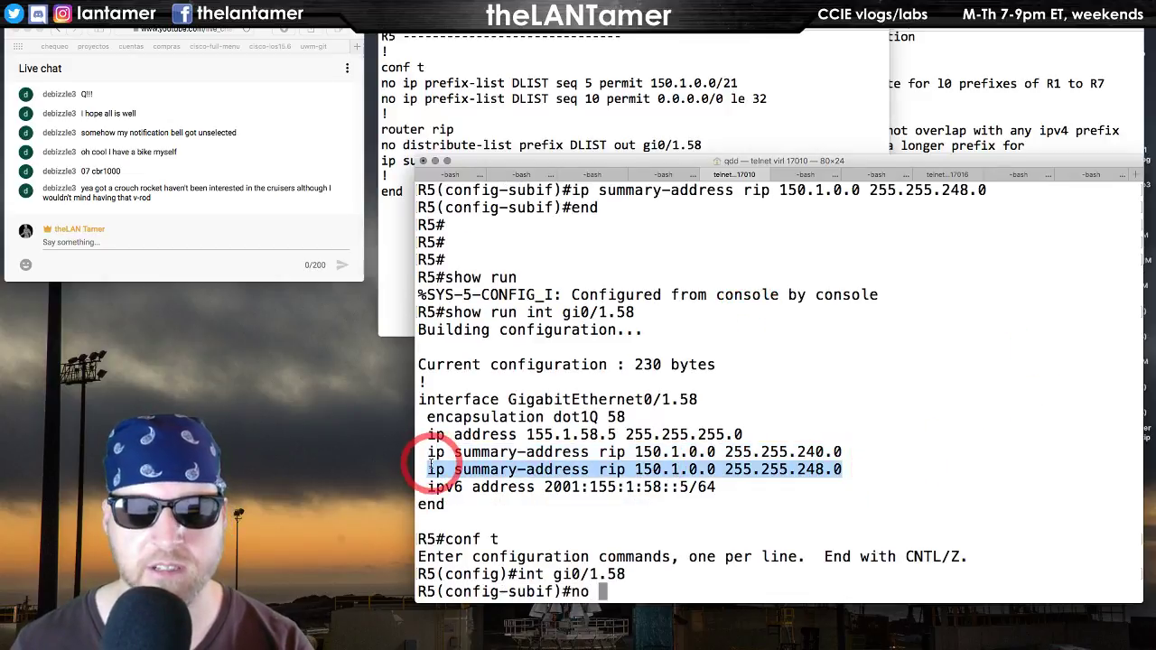
click(596, 465)
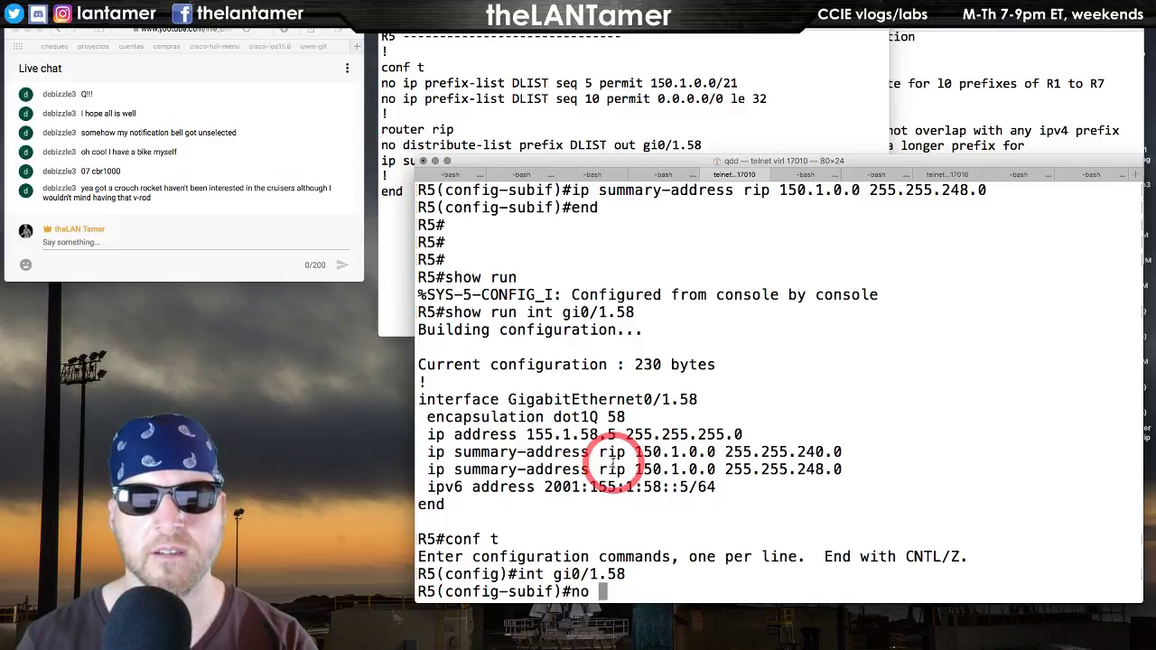
text(C+)
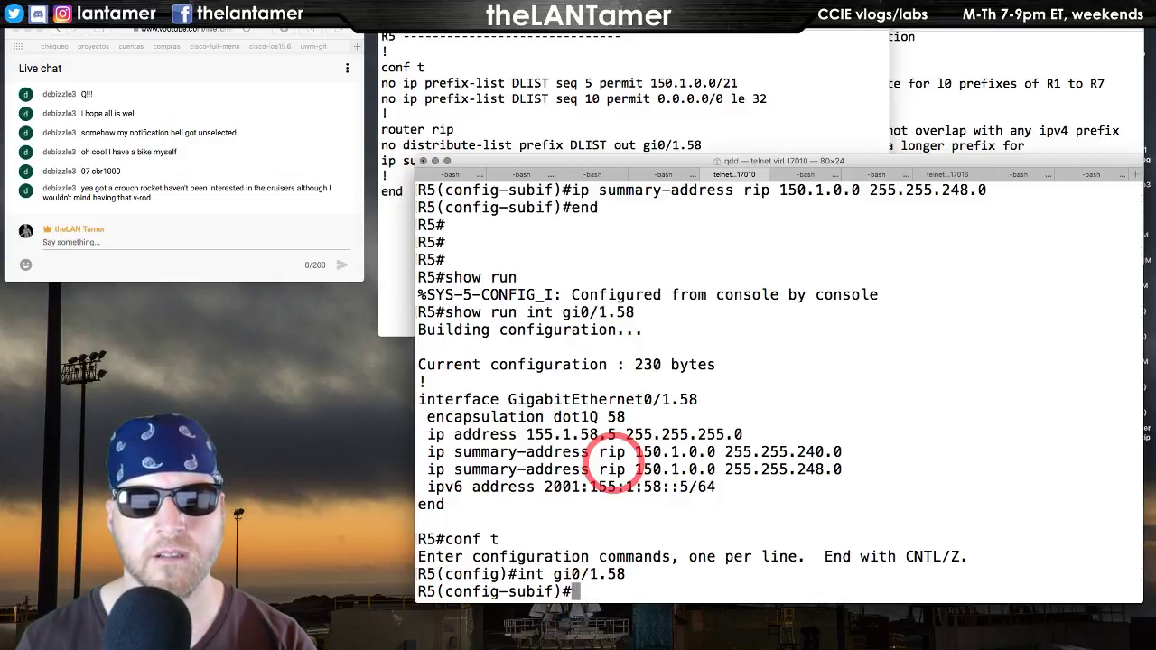
key(ctrl+z)
key(Return)
key(Return)
key(Return)
key(Return)
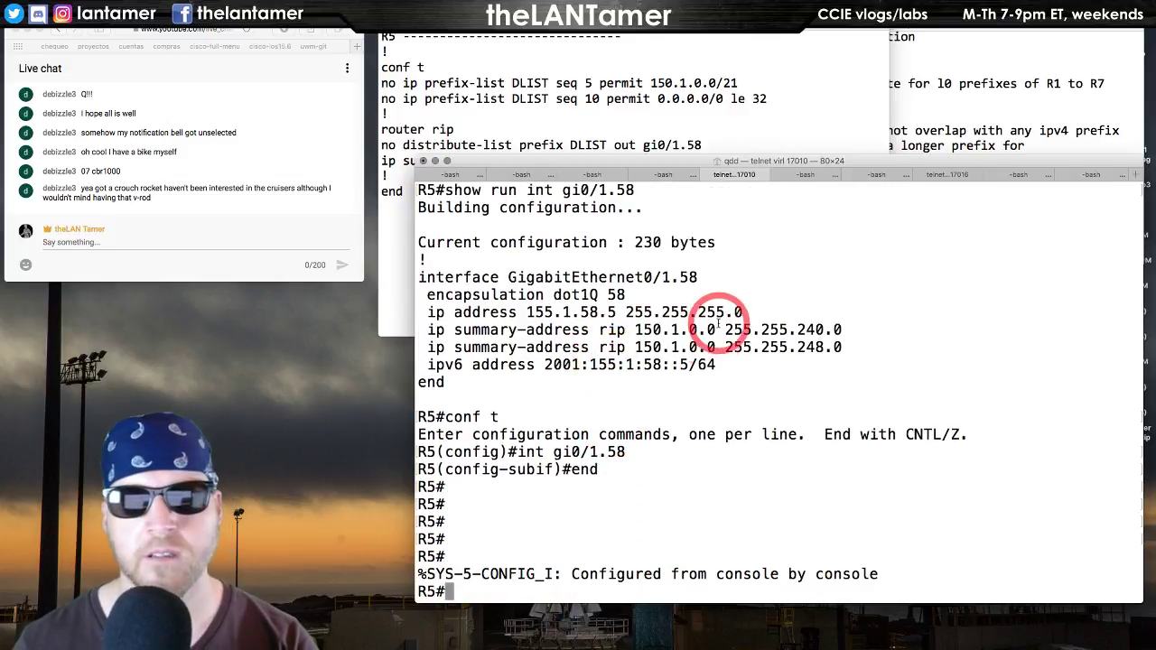
key(ctrl+Right)
key(ctrl+Right)
key(ctrl+Right)
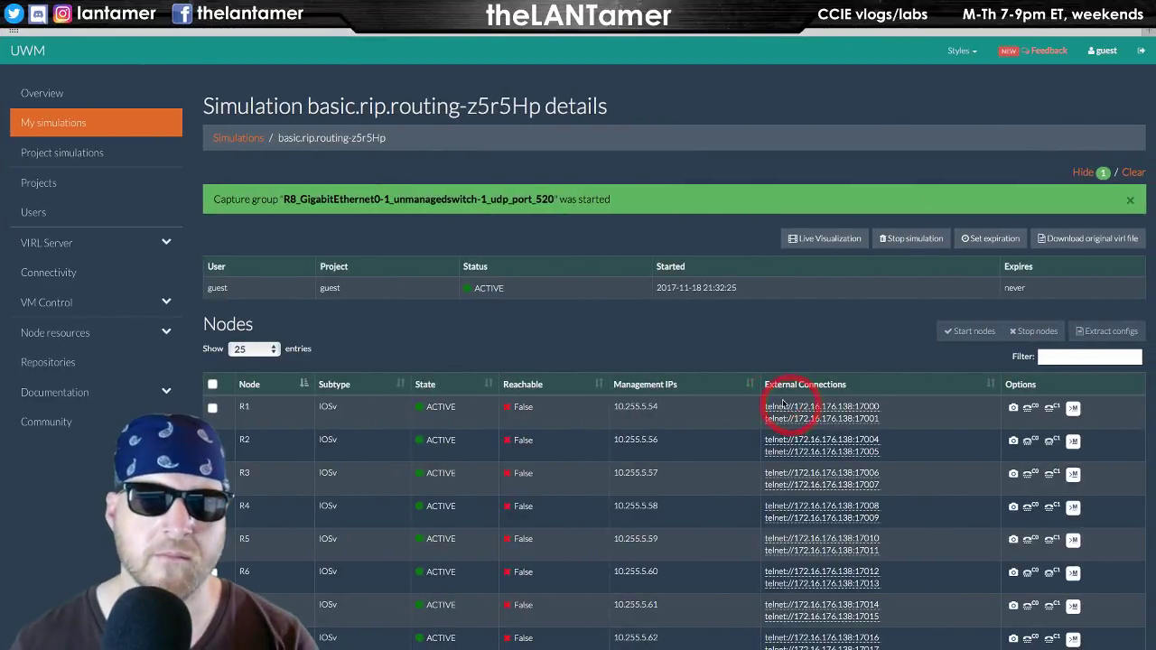
key(ctrl+Left)
key(ctrl+Left)
key(ctrl+Left)
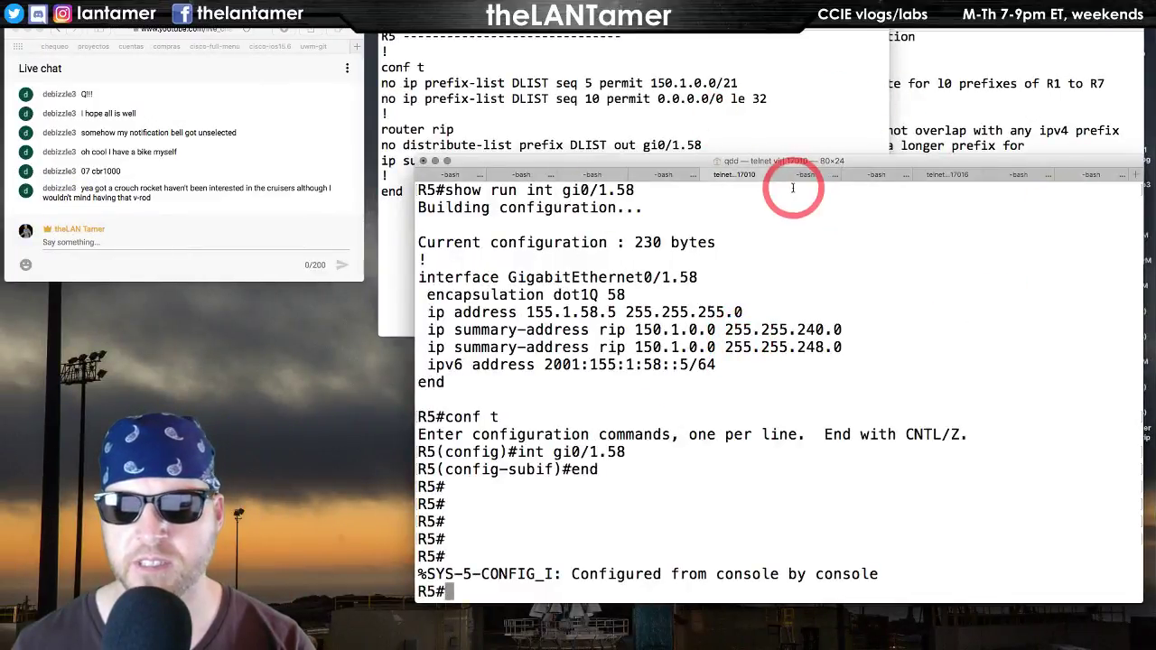
- Rerun show ip route rip on R8 to check which 150.1.0.0 summaries arrive from R5
click(948, 174)
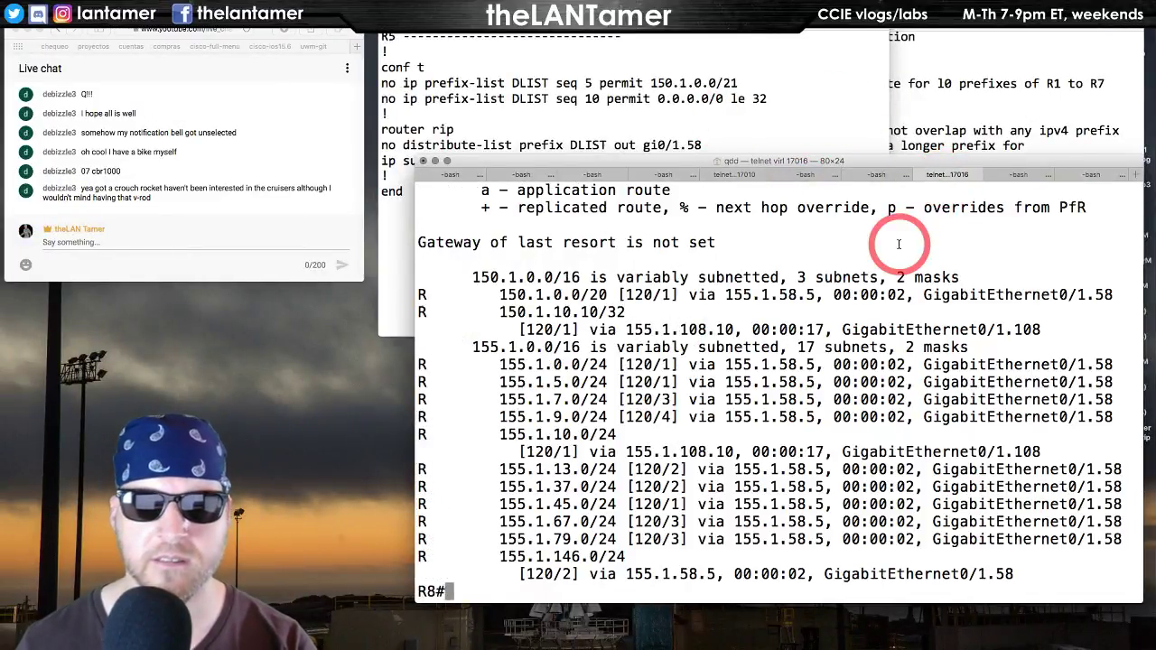
key(Up)
key(Return)
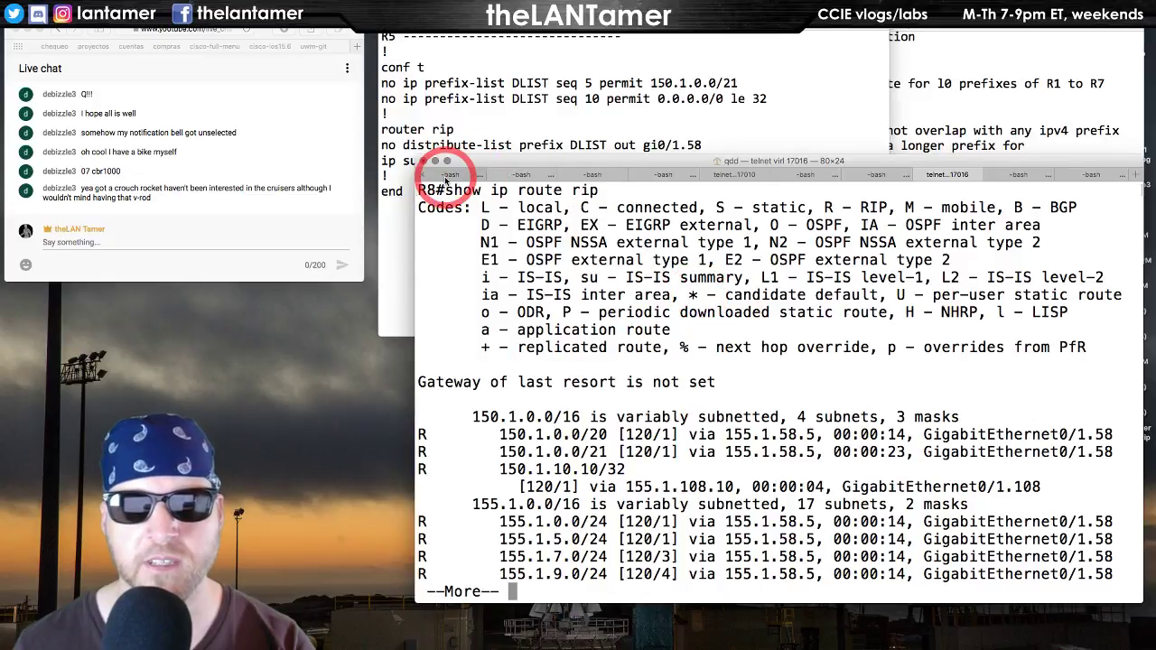
- Enter R5's GigabitEthernet0/1.58 interface configuration and copy the existing ip summary-address rip 150.1.0.0 255.255.240.0 line
click(733, 175)
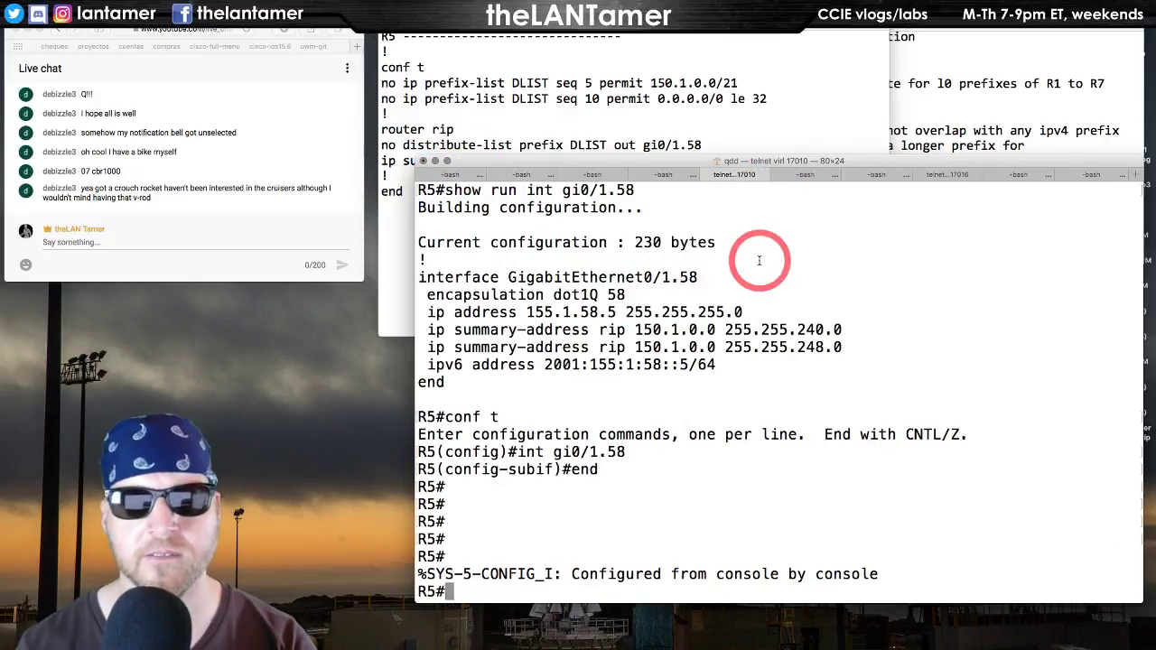
text(conf t)
key(Return)
text(rou)
key(BackSpace)
key(BackSpace)
key(BackSpace)
text(int gi0/1.)
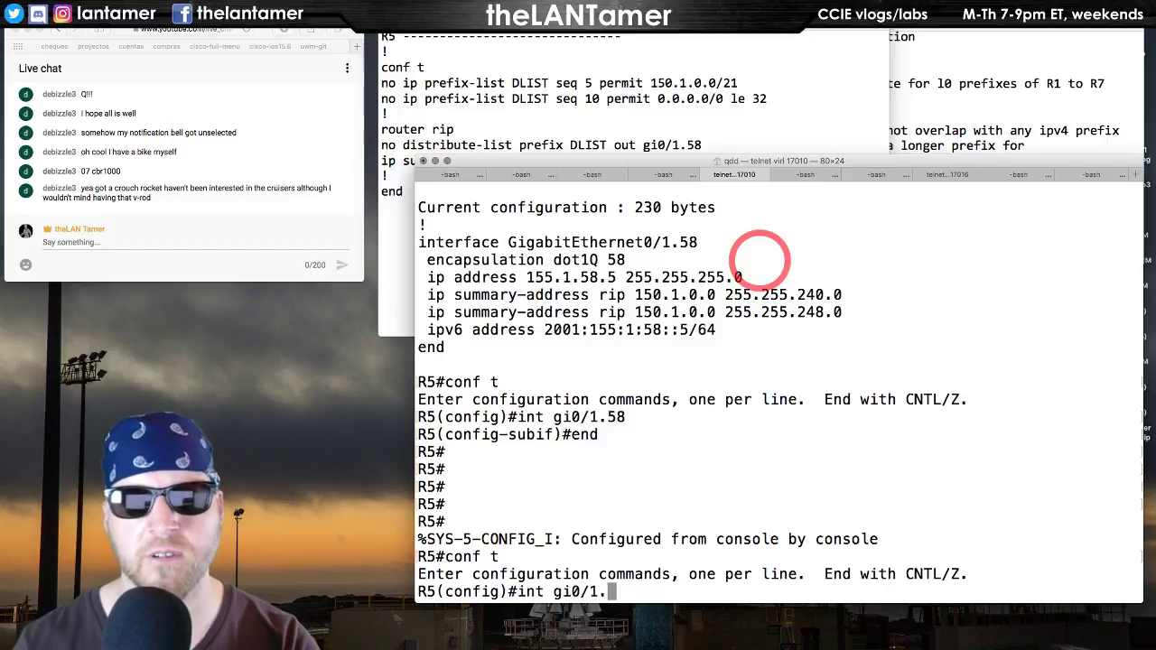
text(58)
key(Return)
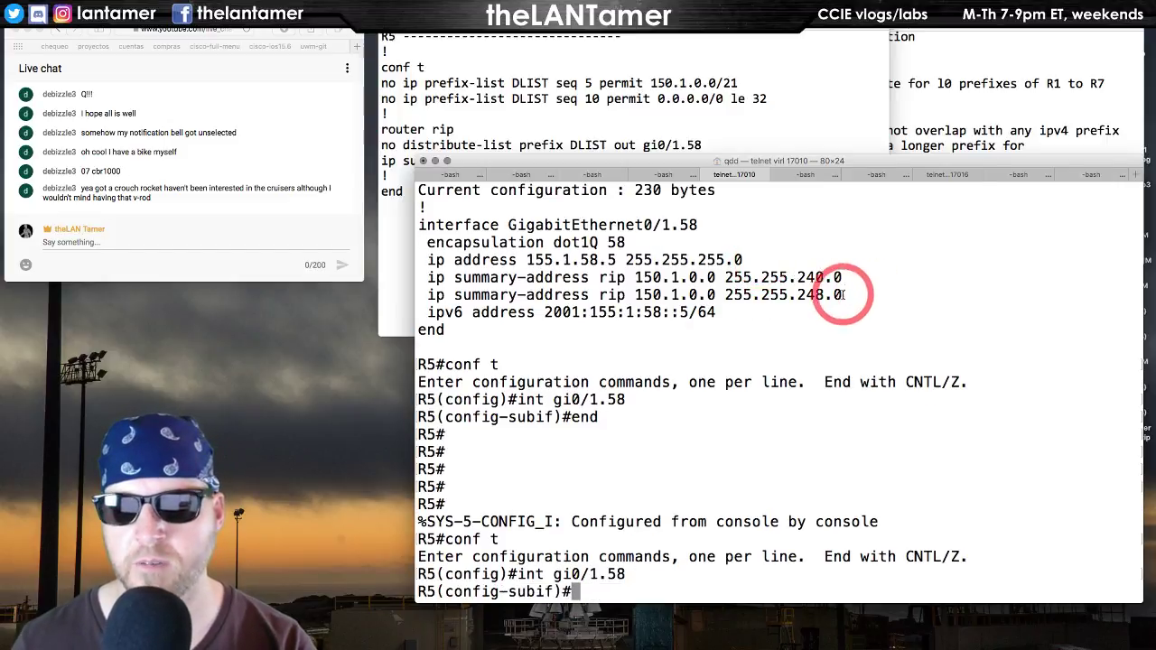
drag(842, 278, 425, 276)
key(super+c)
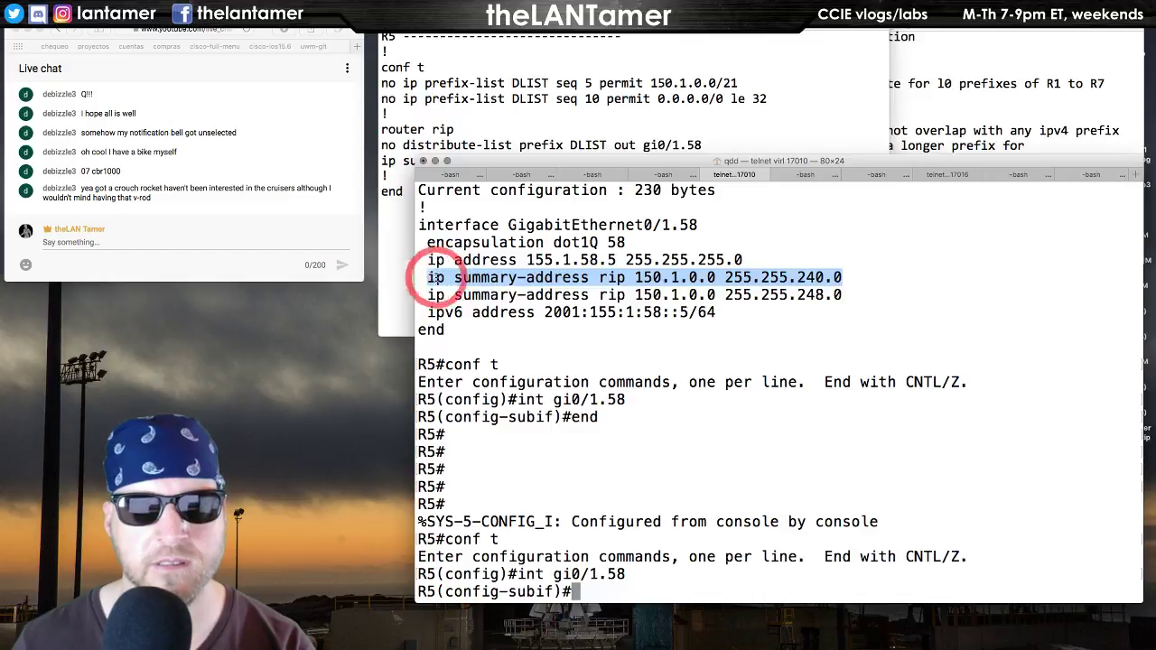
- Try to negate the copied RIP summary address 150.1.0.0 255.255.240.0 on R5
text(no)
key(super+v)
text(no i)
key(super+v)
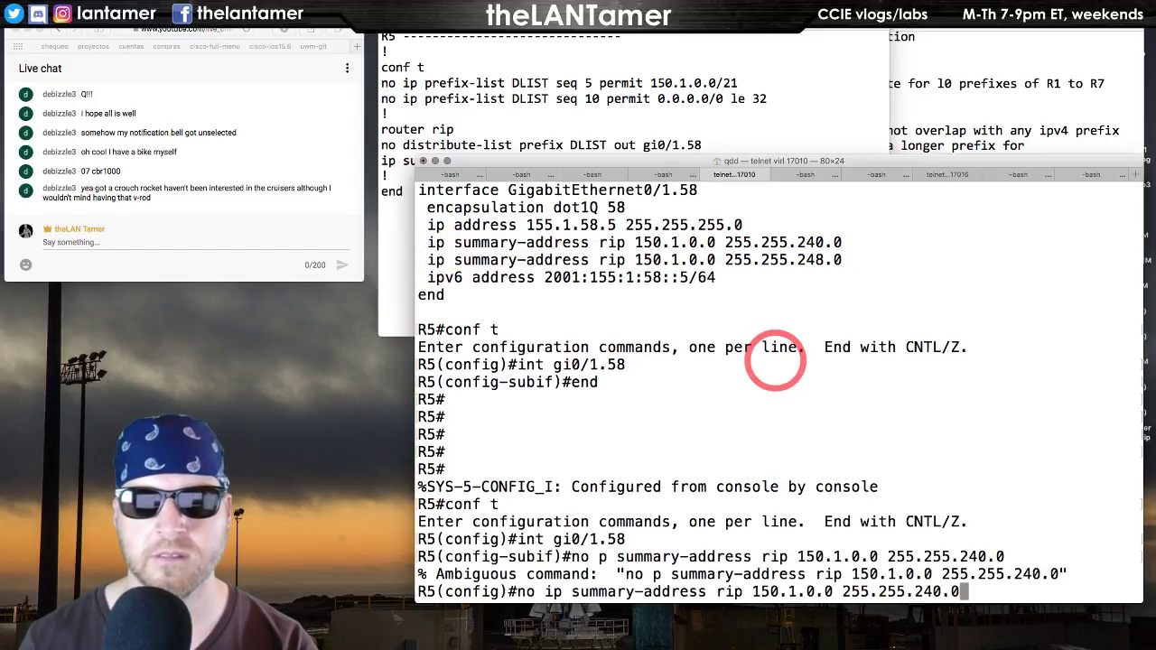
key(Return)
- Remove the RIP summary address 150.1.0.0 255.255.240.0 from R5's GigabitEthernet0/1.58 and end configuration mode
text(int gi0/1.58)
key(Return)
text(no i)
key(super+v)
key(Return)
text(end)
key(Return)
key(Return)
key(Return)
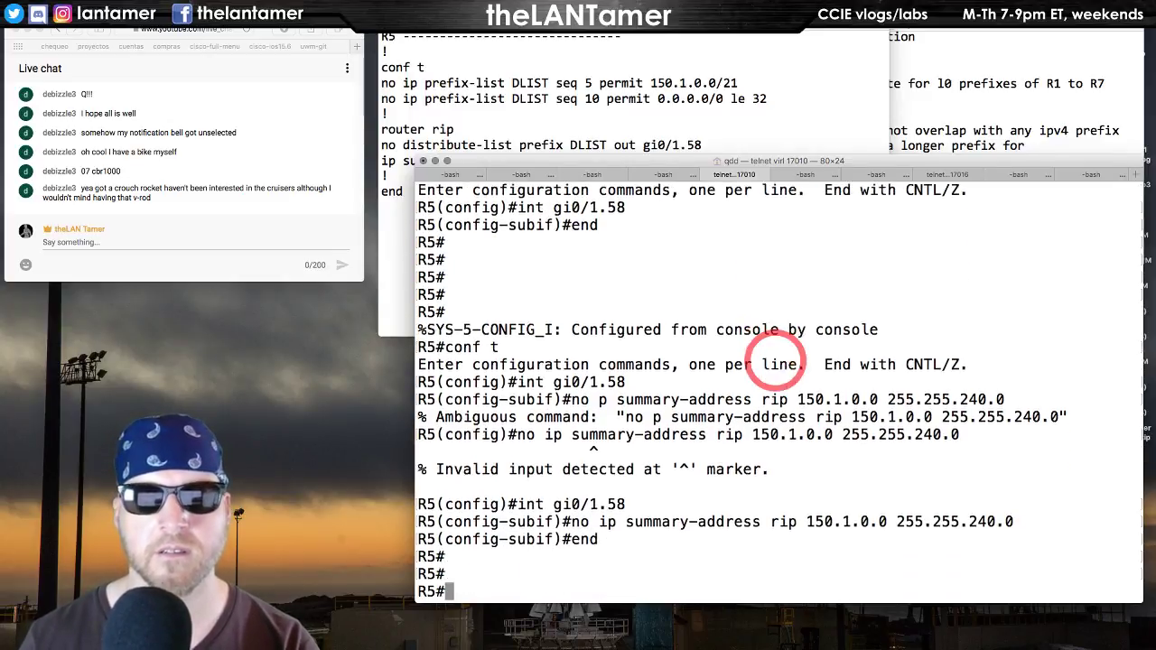
- Rerun show ip route rip on R8 to check which 150.1.0.0 summary routes are still learned from R5
click(808, 174)
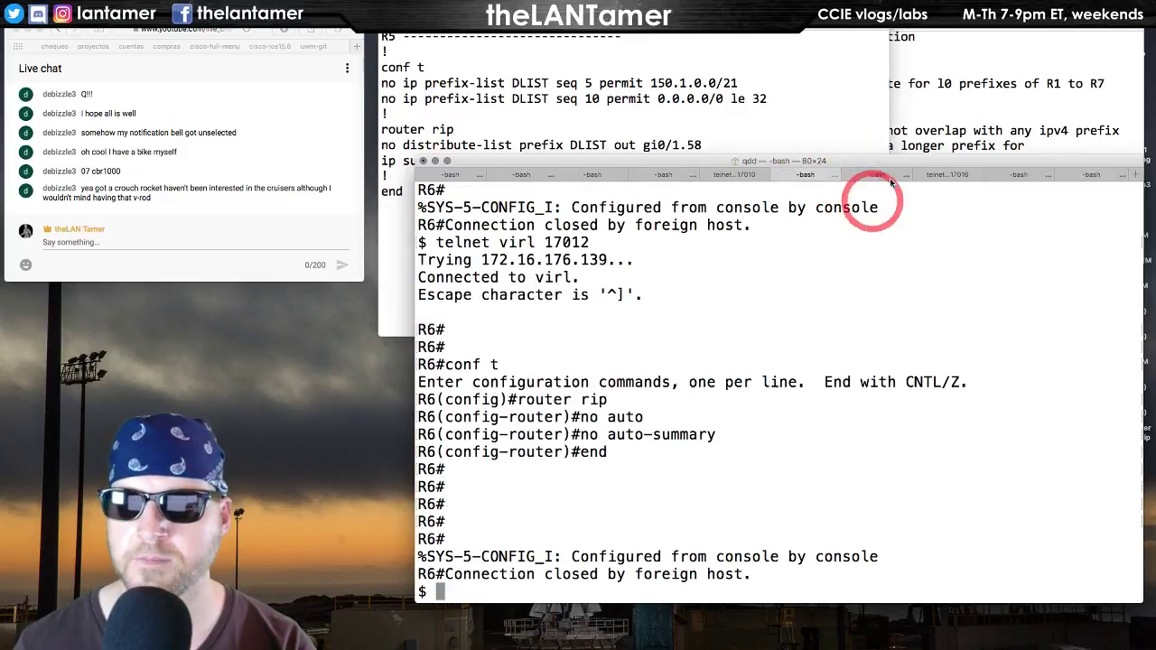
click(946, 173)
key(Return)
key(space)
key(Up)
key(Return)
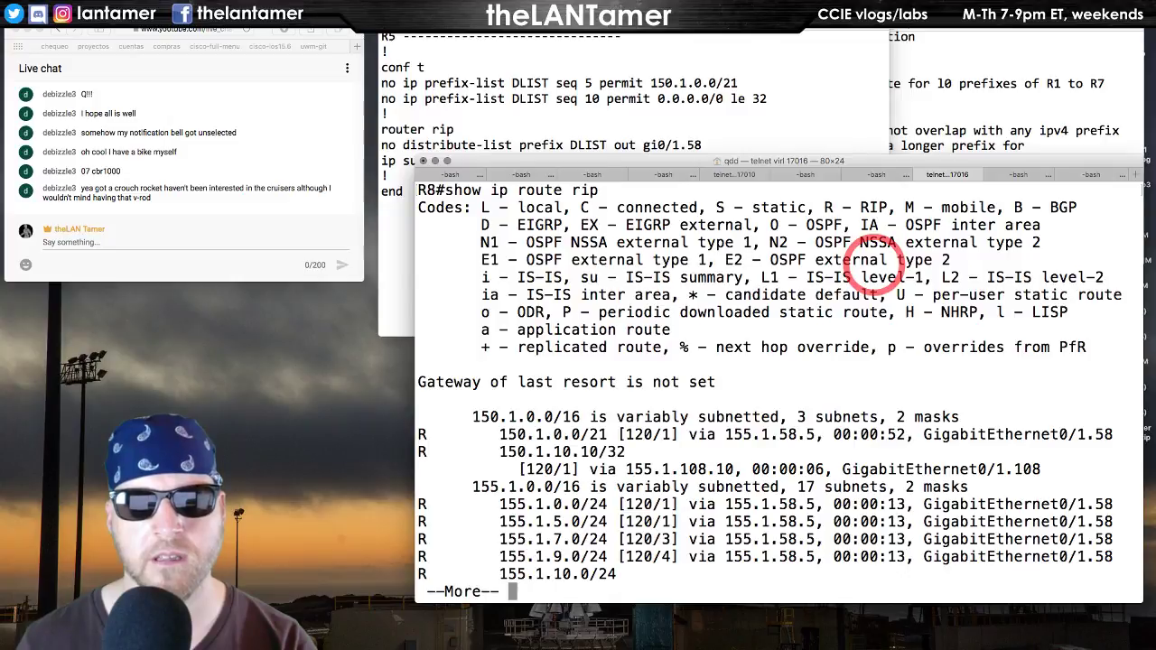
- Keep rerunning show ip route rip on R8, quitting each paged output, to watch the 150.1.0.0/21 route's age against R5's other routes
key(q)
key(Up)
key(Return)
key(q)
key(Up)
key(Return)
key(q)
key(Up)
key(Return)
key(q)
key(Up)
key(Return)
key(q)
key(Up)
key(Return)
key(q)
key(Up)
key(Return)
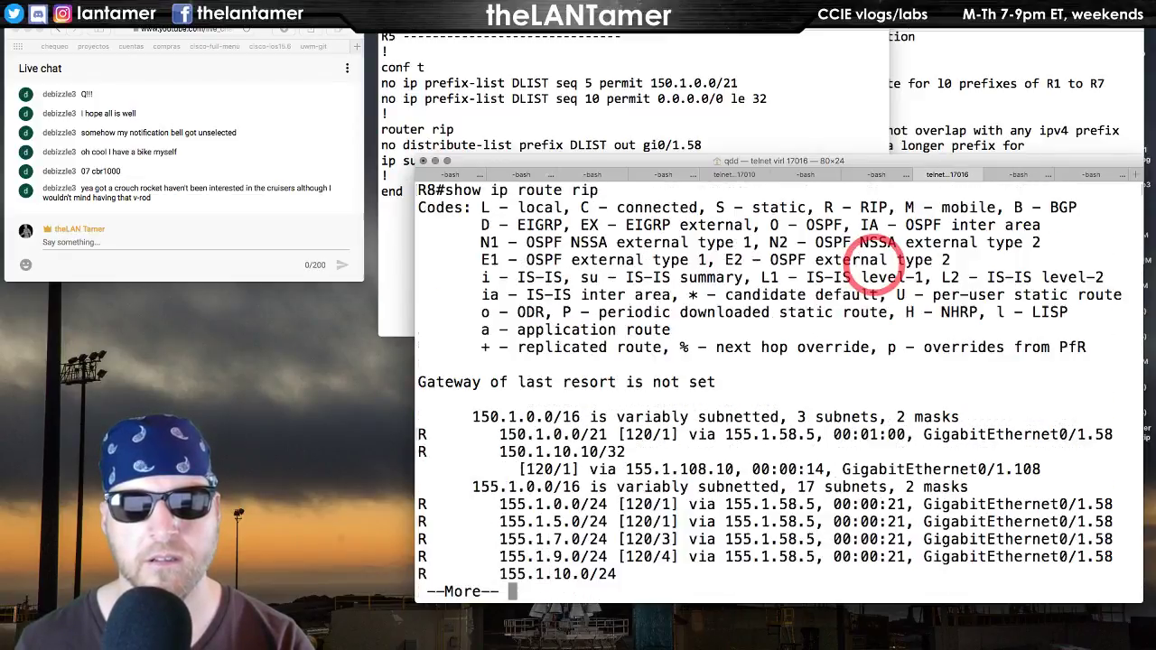
key(q)
key(Up)
key(Return)
key(q)
key(Up)
key(Return)
key(q)
key(Up)
key(Return)
key(q)
key(Up)
key(Return)
key(q)
key(Up)
key(Return)
key(q)
key(Up)
key(Return)
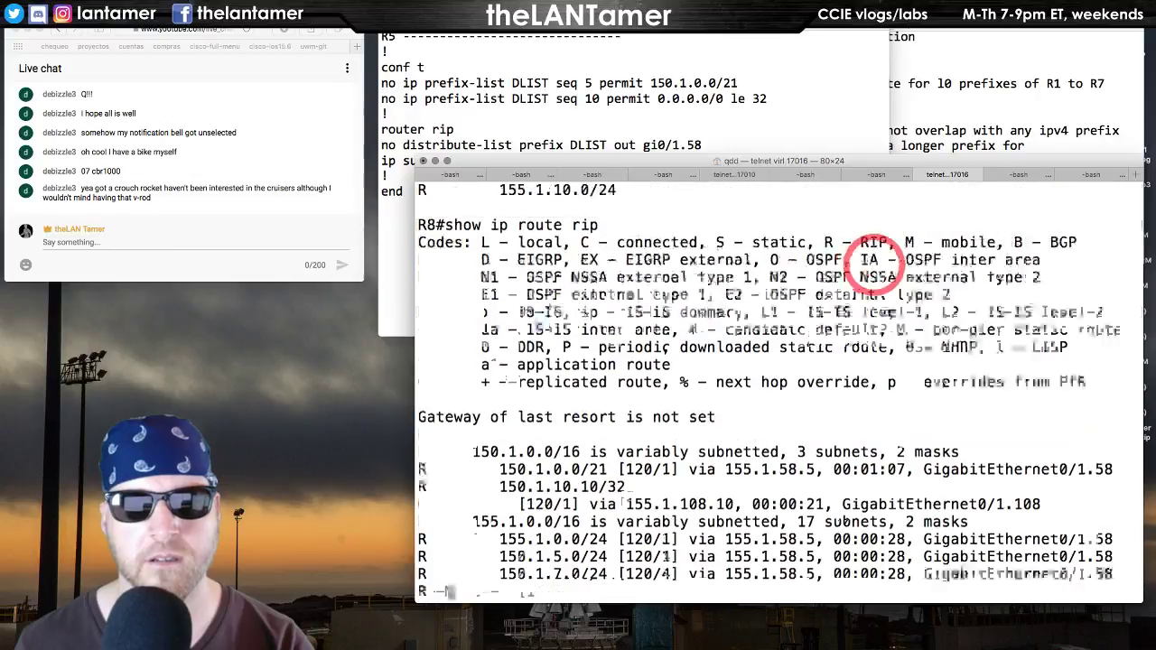
key(Return)
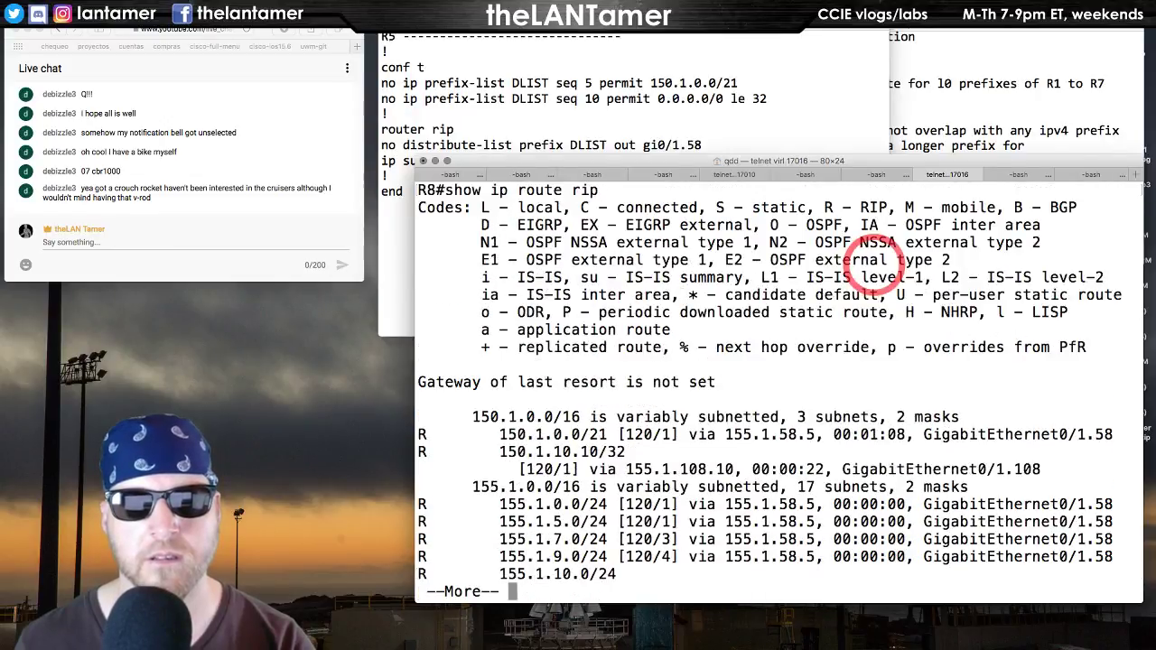
key(q)
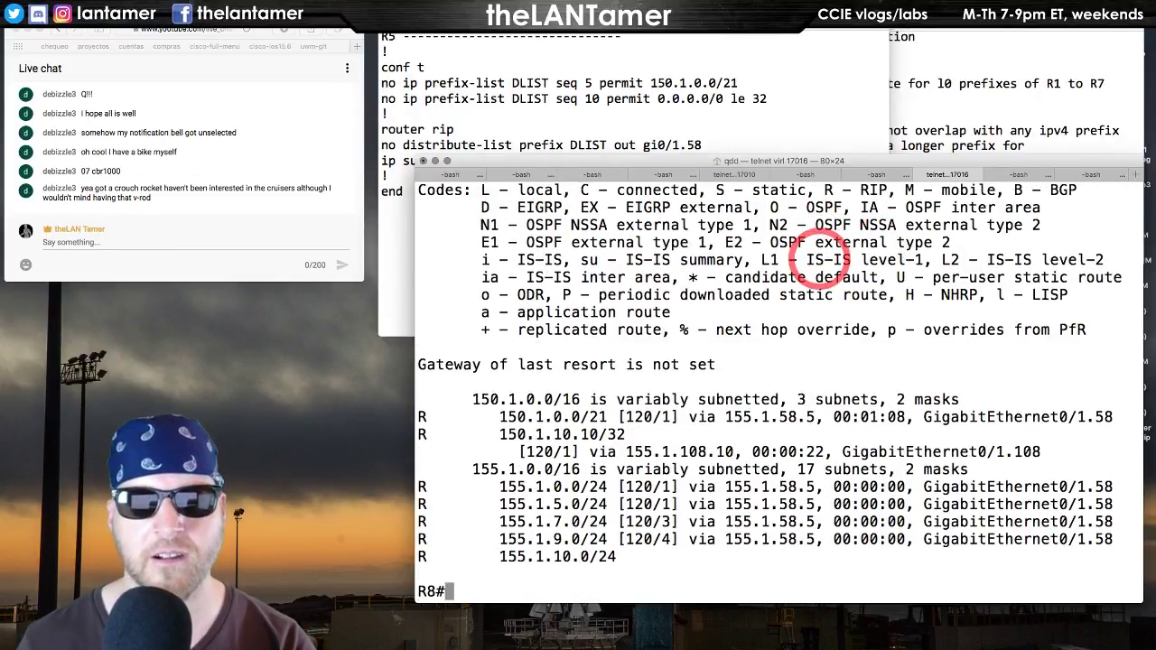
key(Up)
key(Return)
key(q)
key(Up)
key(Return)
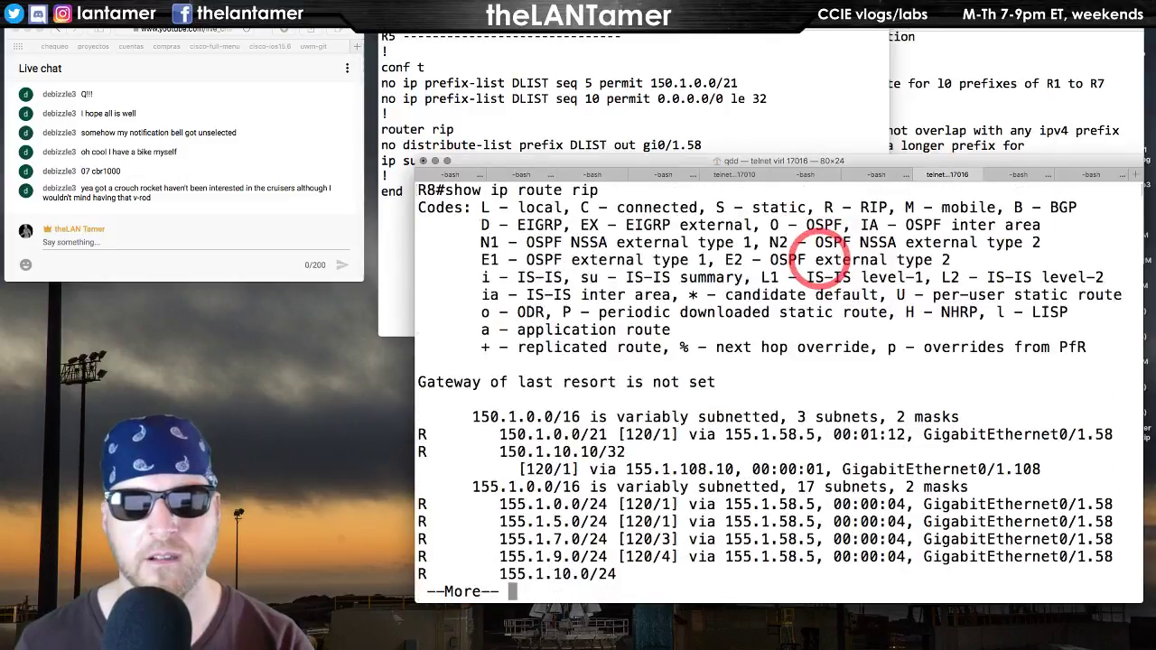
key(q)
key(Up)
key(Return)
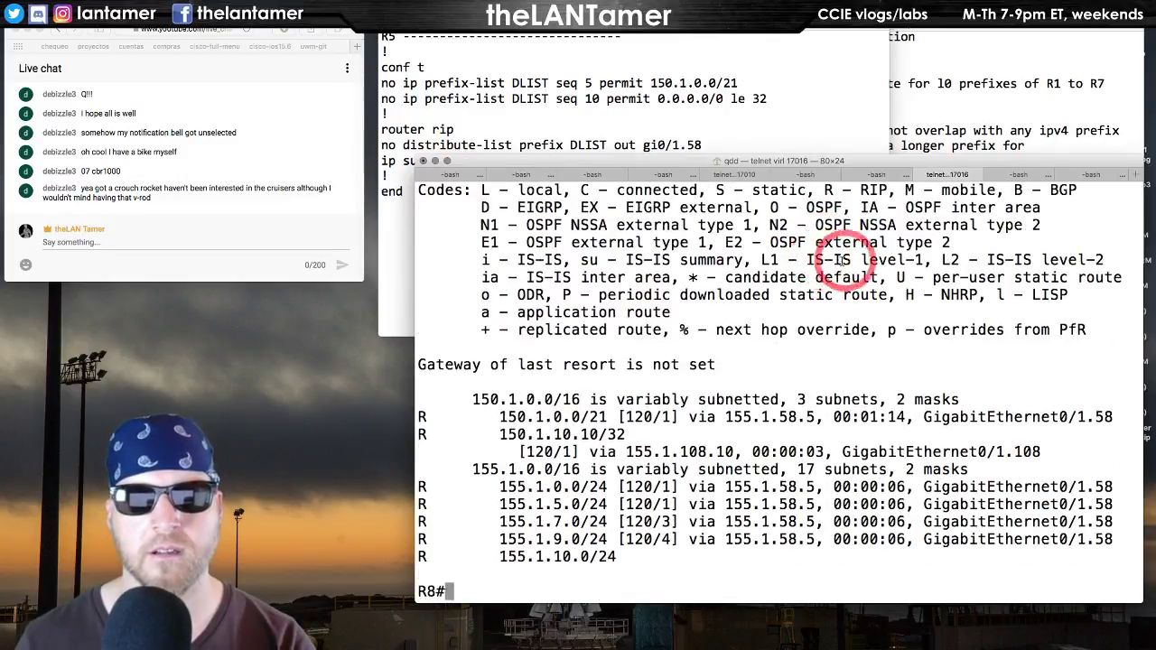
- In the VIRL web manager, stop the R8 GigabitEthernet0/1 traffic capture filtered on udp port 520 and download its capture archive
key(ctrl+Right)
key(ctrl+Right)
key(ctrl+Right)
scroll(905, 331, down, 3)
scroll(905, 331, down, 3)
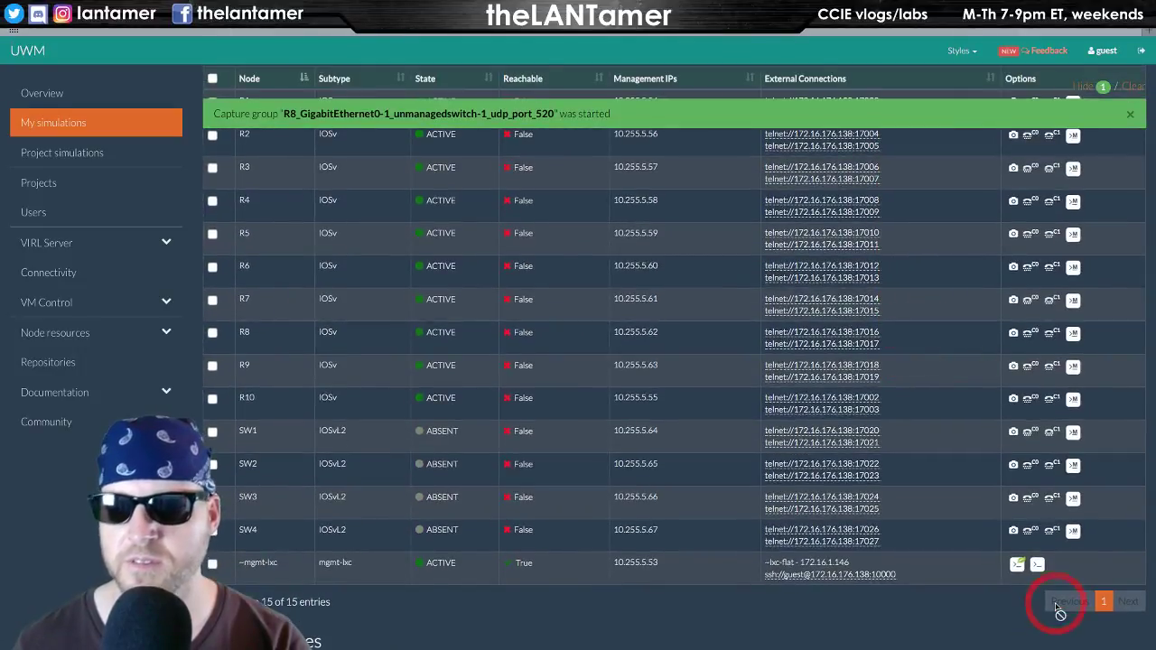
scroll(962, 387, down, 10)
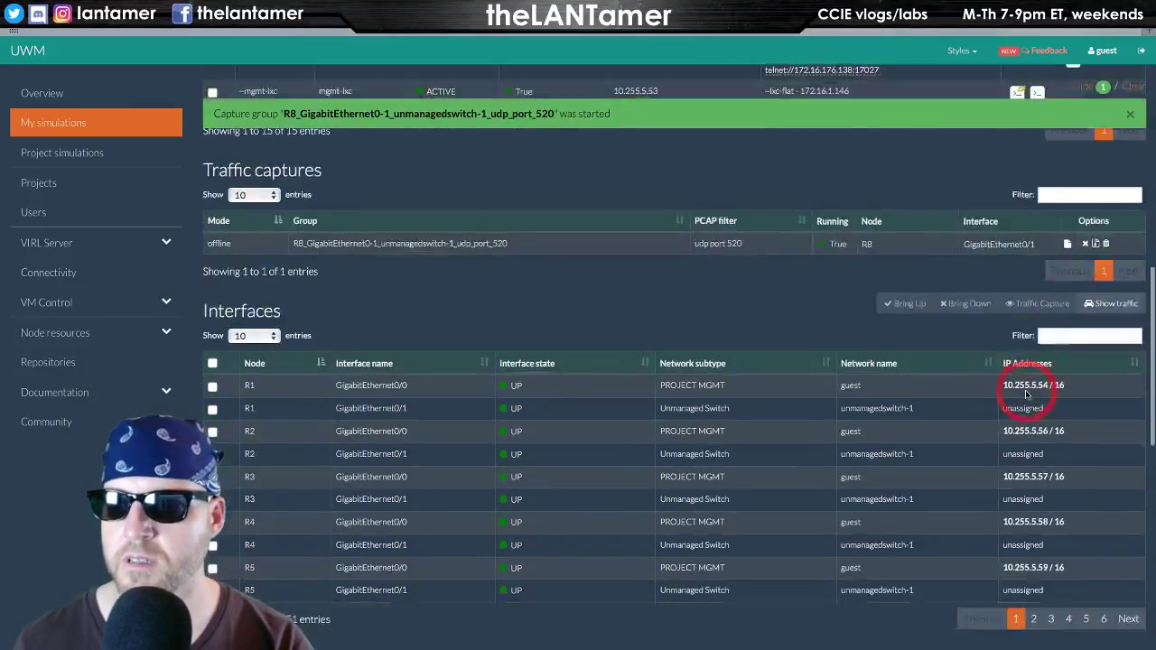
scroll(1034, 400, up, 3)
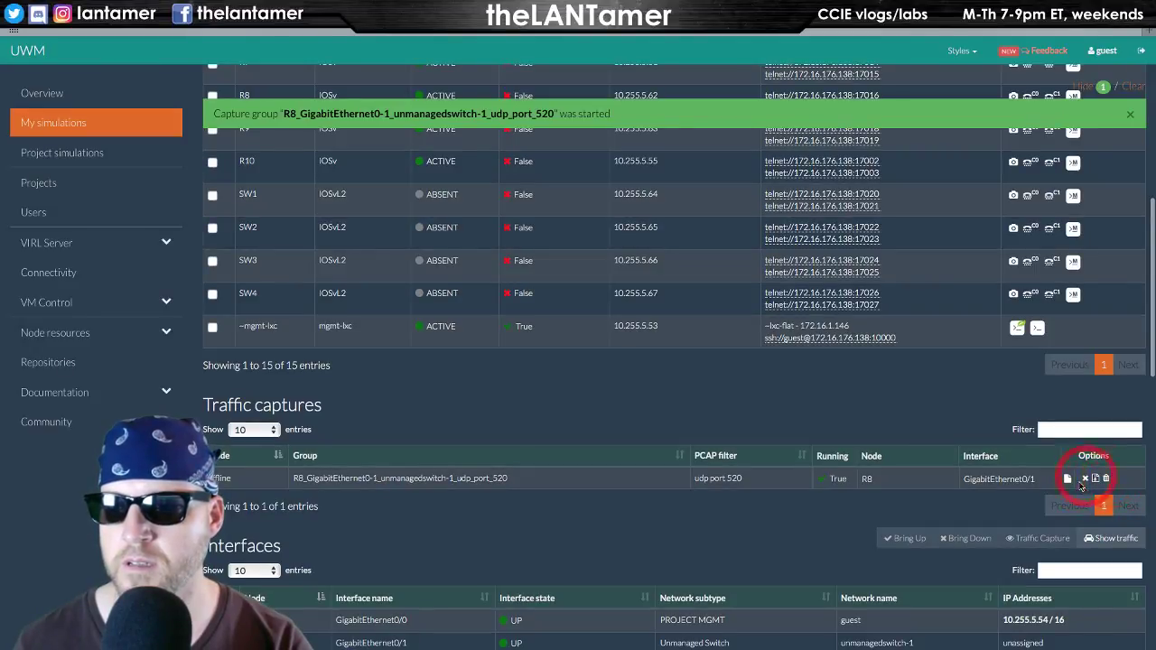
click(1093, 479)
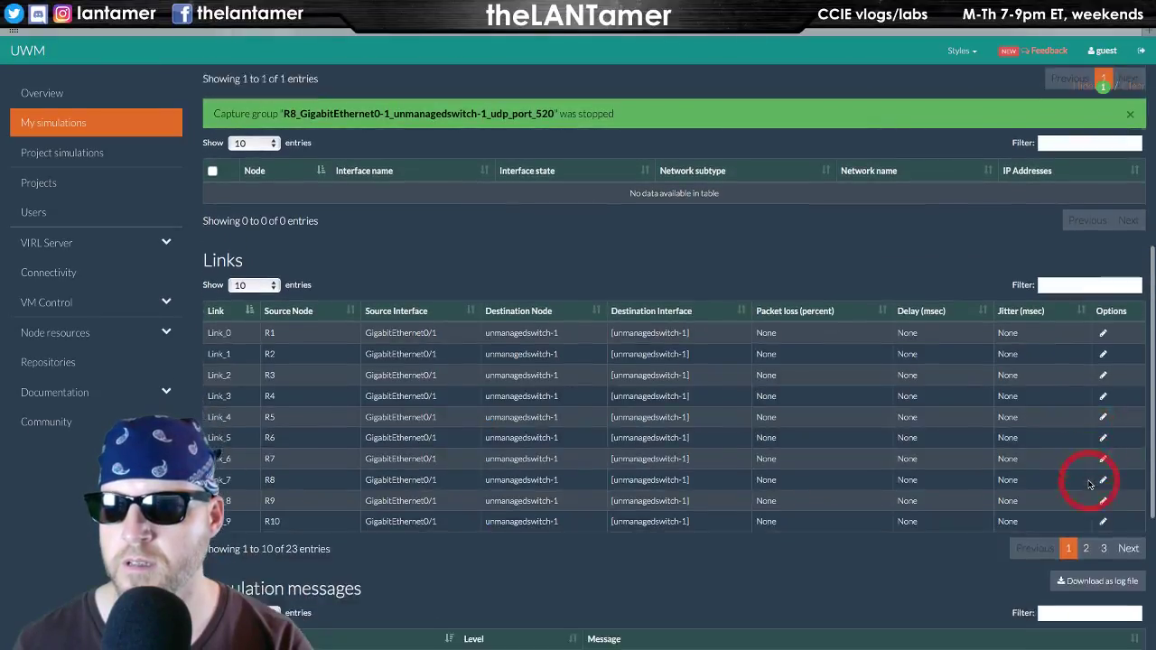
scroll(1090, 484, down, 3)
scroll(1089, 484, down, 6)
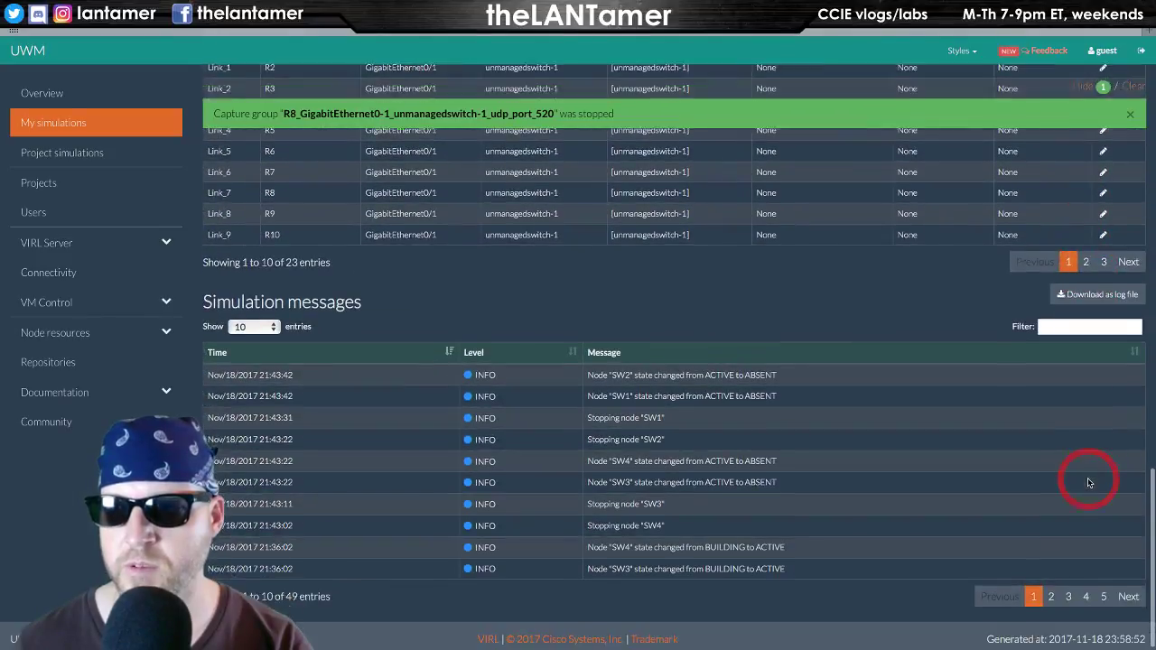
scroll(1088, 483, up, 10)
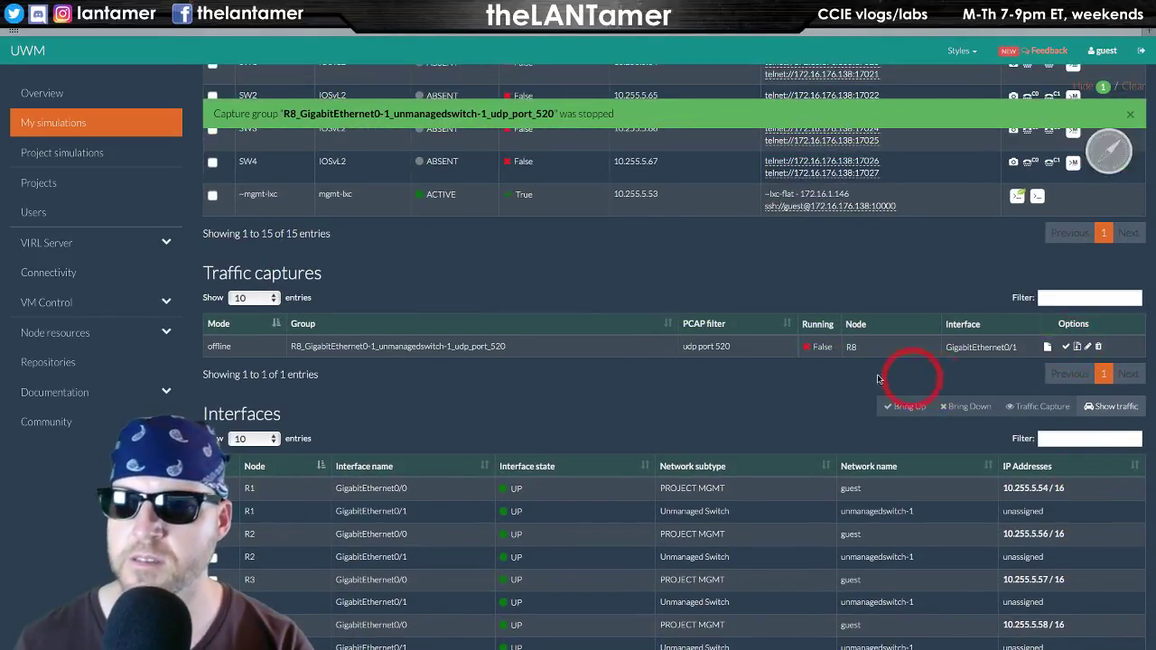
- Open the Desktop folder in Finder and delete the old R5_GigabitEthernet0-1_unmanagedswitch-1_unfiltered.zip
key(ctrl+Left)
key(ctrl+Left)
key(ctrl+Left)
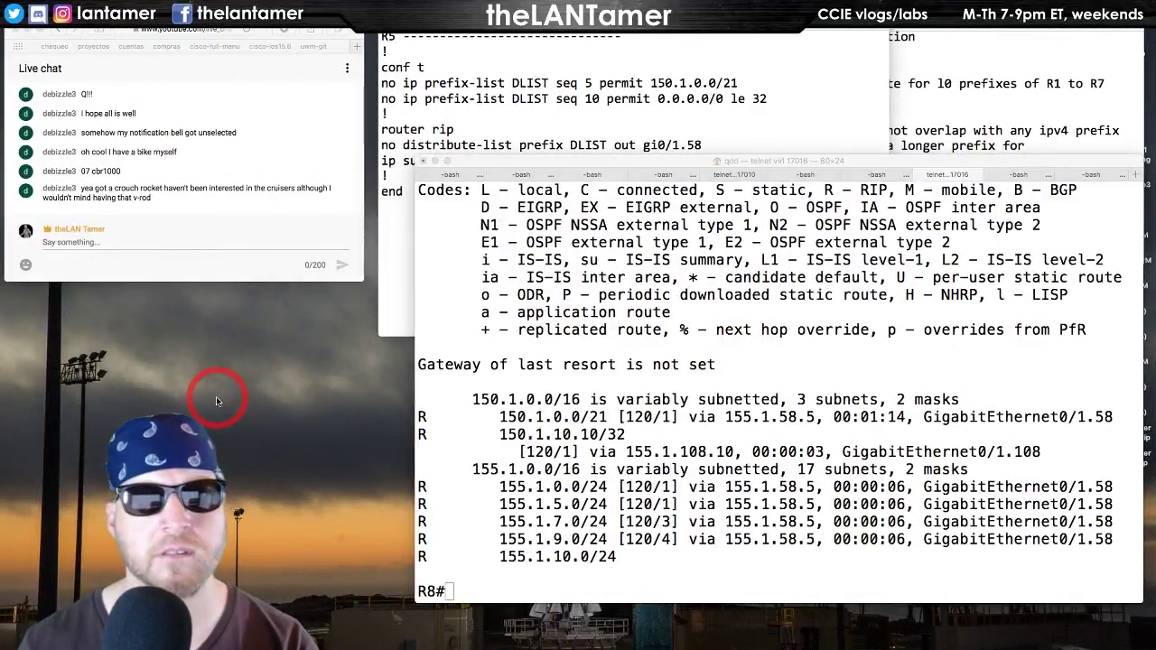
key(super+n)
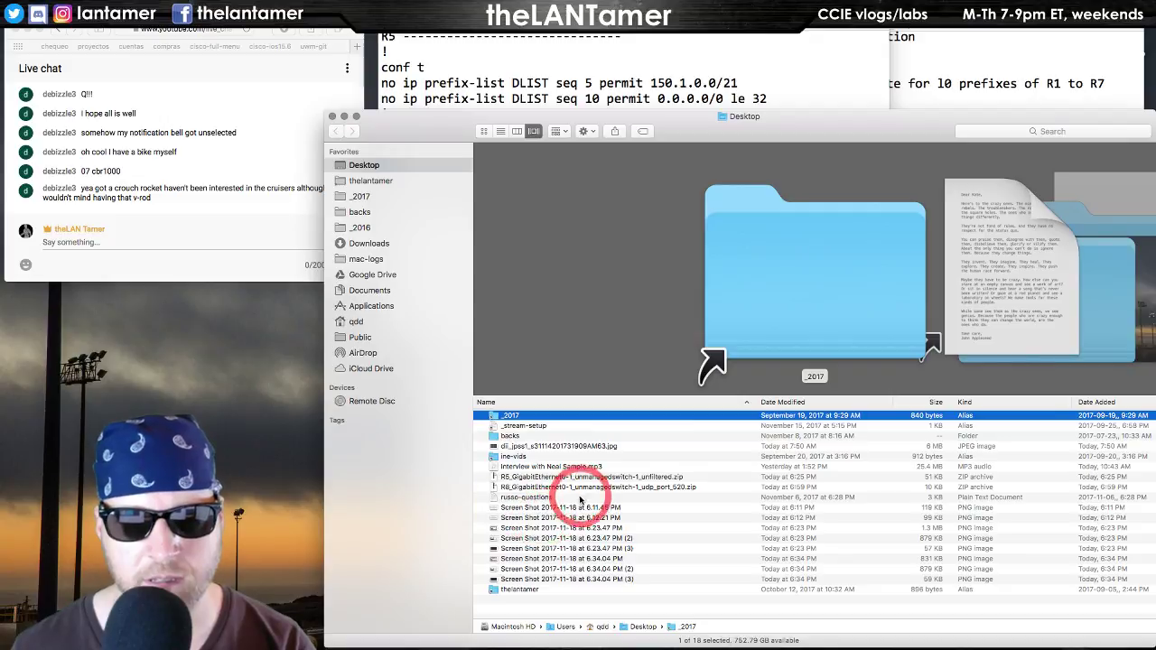
click(808, 476)
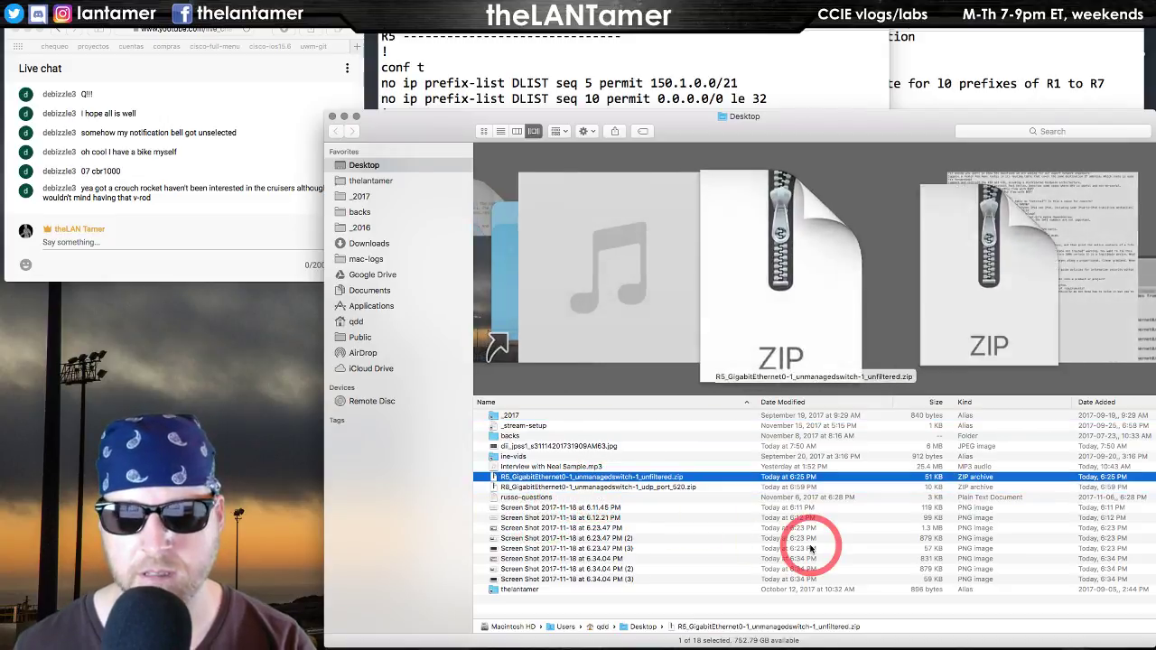
key(super+BackSpace)
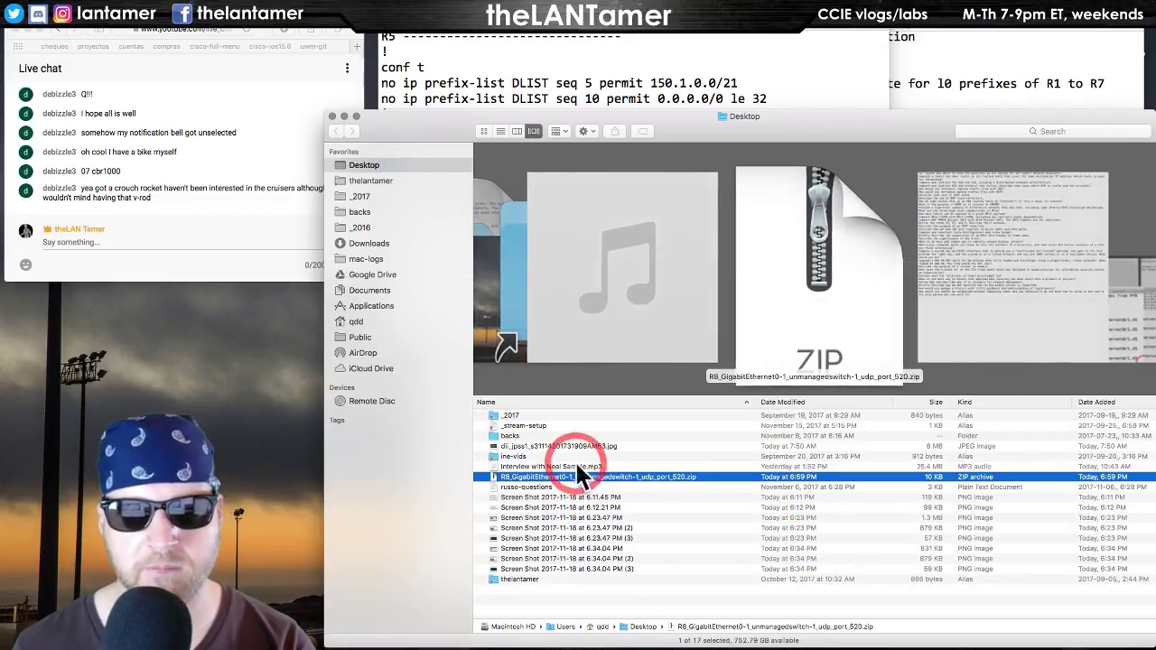
double_click(592, 476)
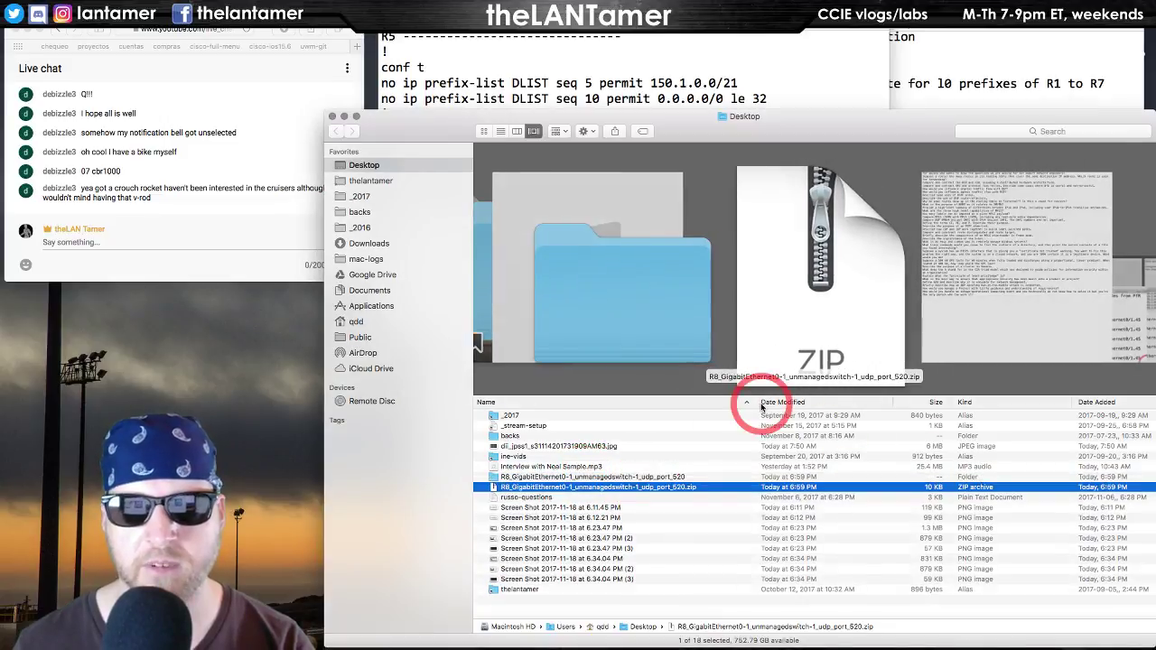
double_click(567, 476)
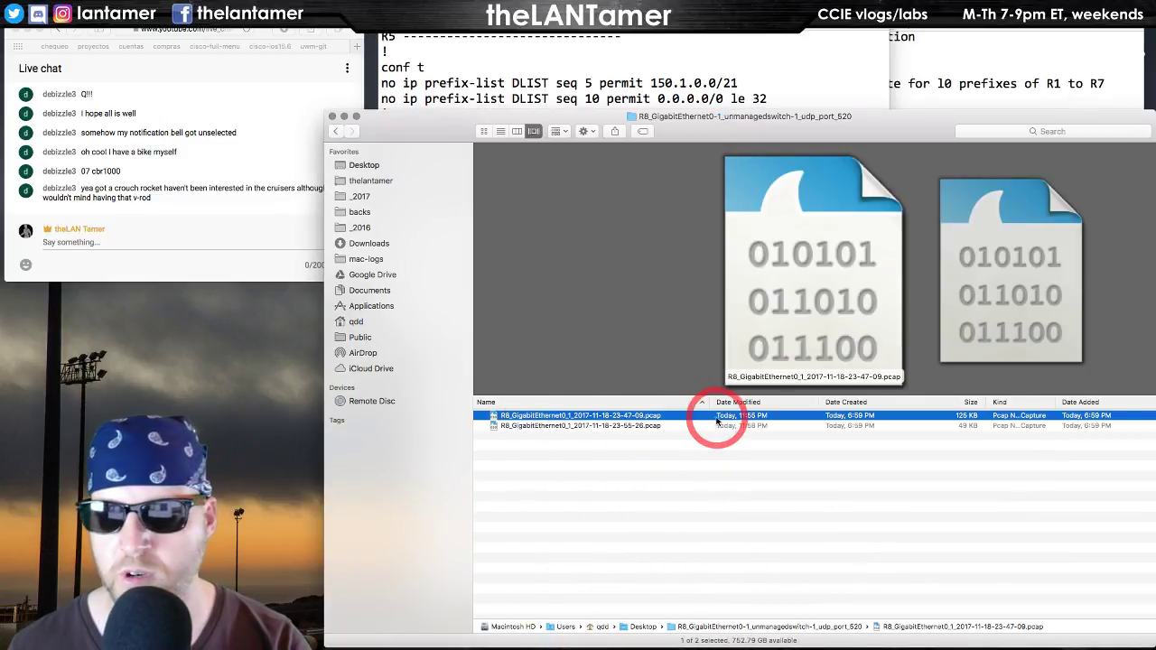
click(671, 428)
double_click(568, 425)
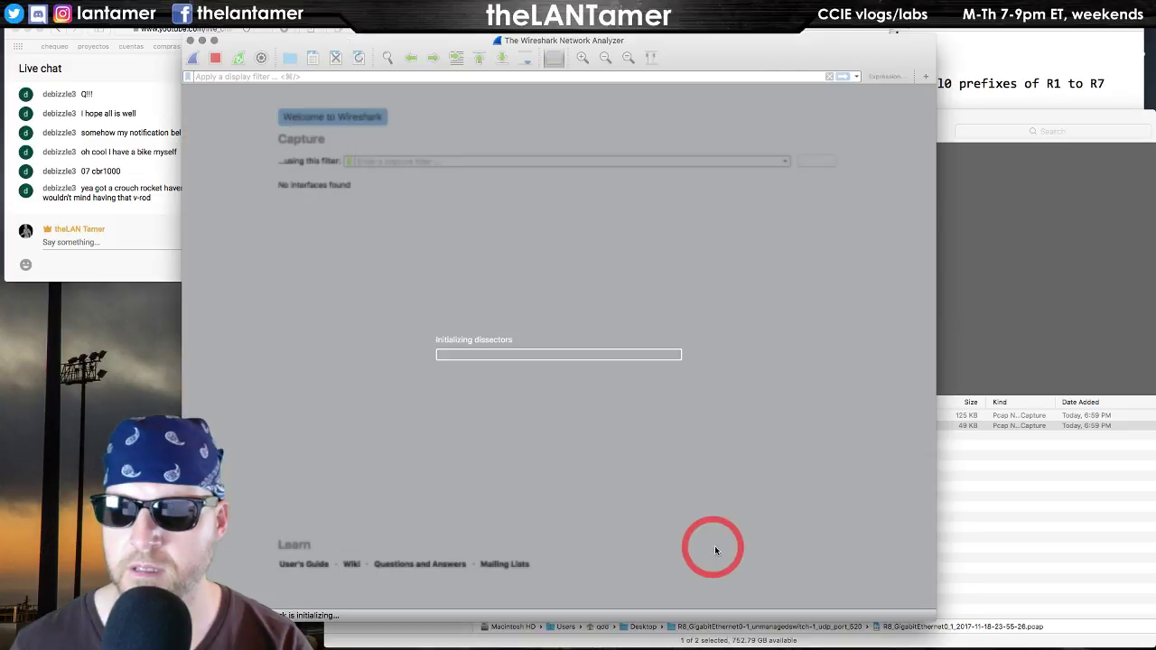
click(1019, 542)
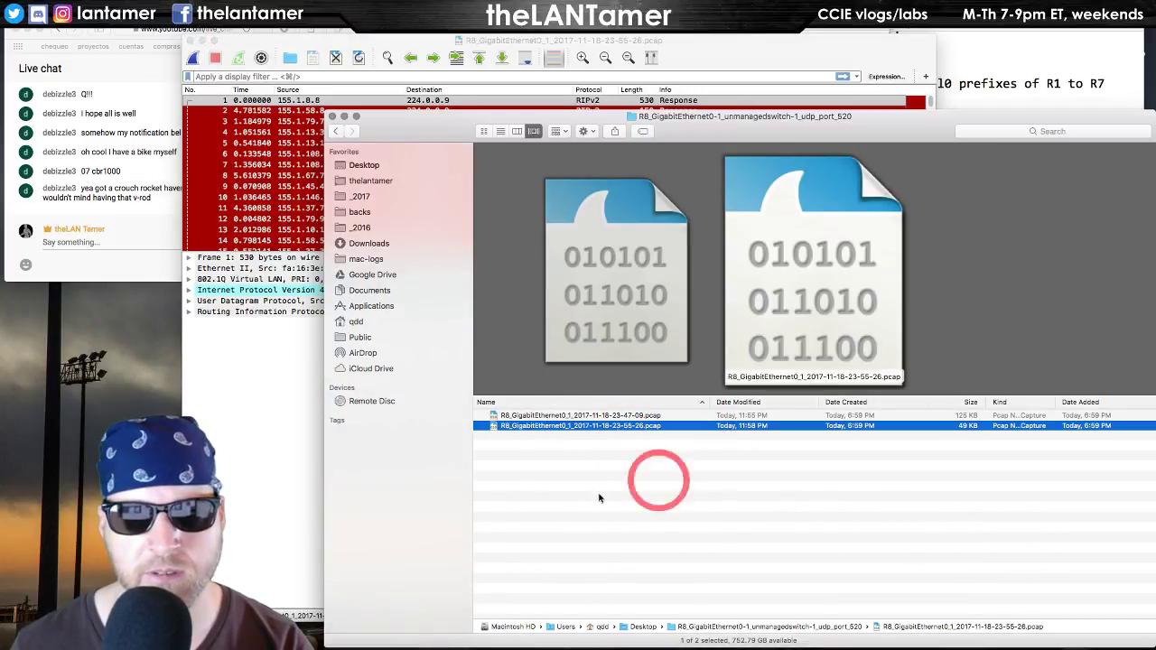
click(260, 466)
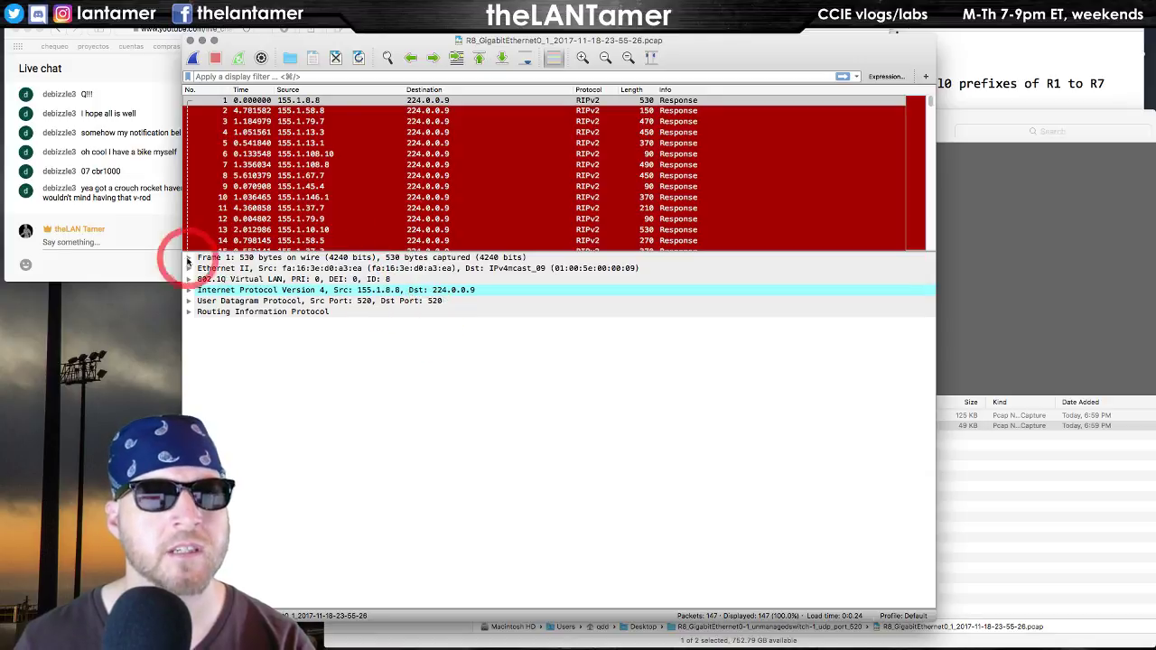
- Enlarge the packet list and filter the capture to packets with source address 155.1.58.5
drag(324, 252, 506, 375)
click(582, 339)
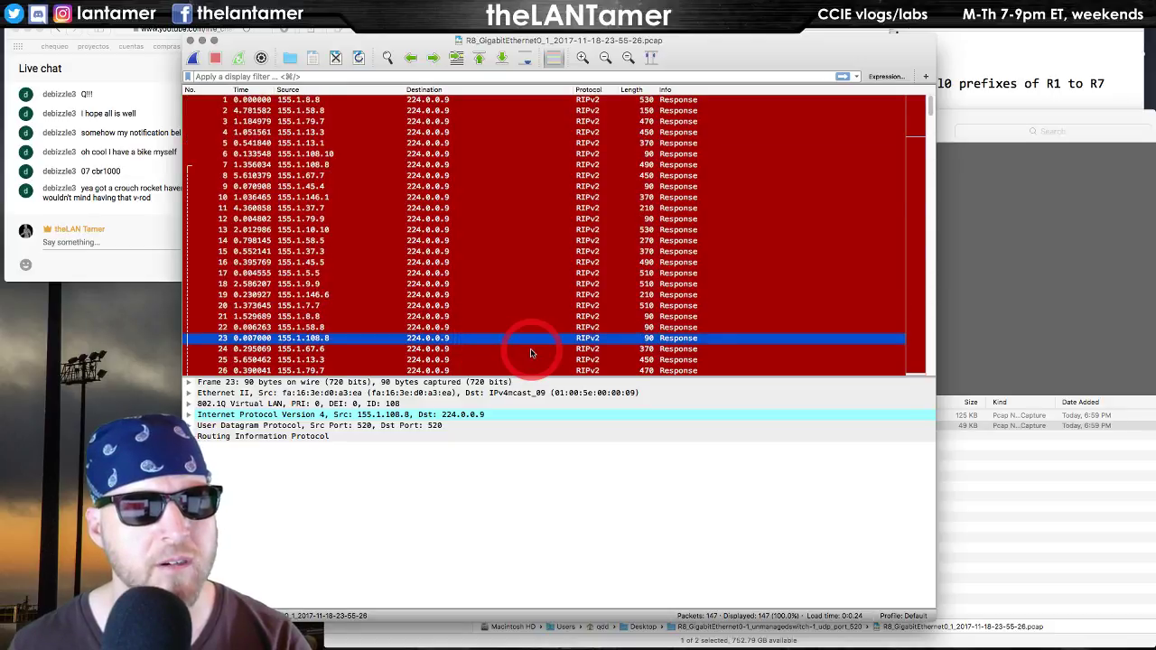
click(318, 239)
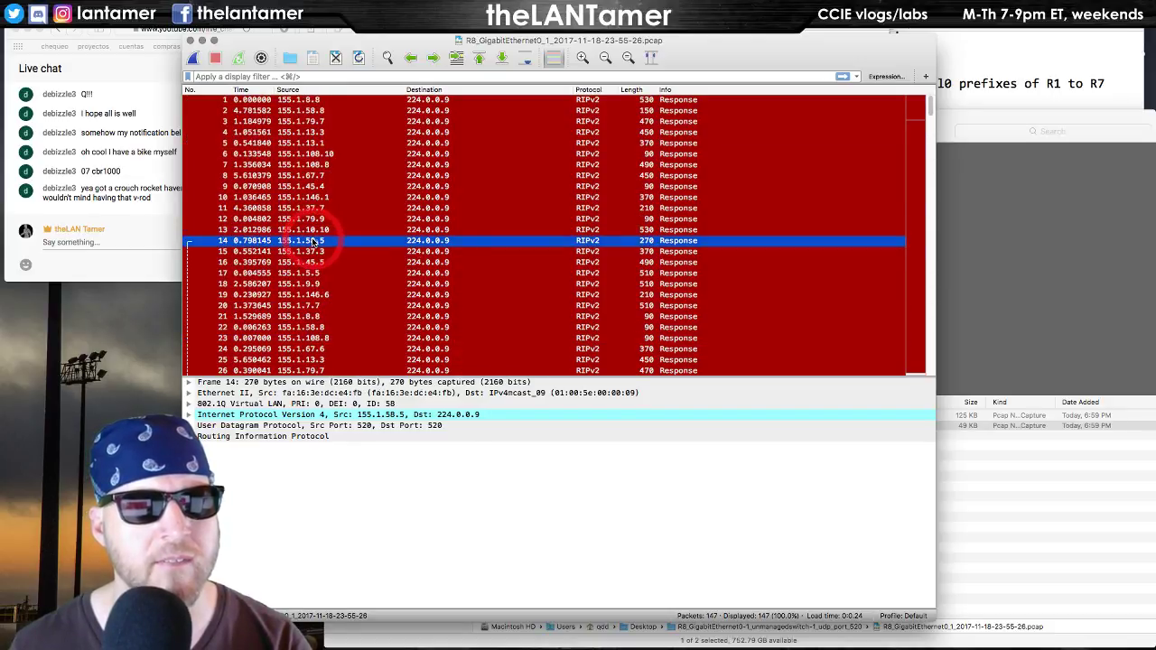
right_click(316, 241)
mouse_move(451, 331)
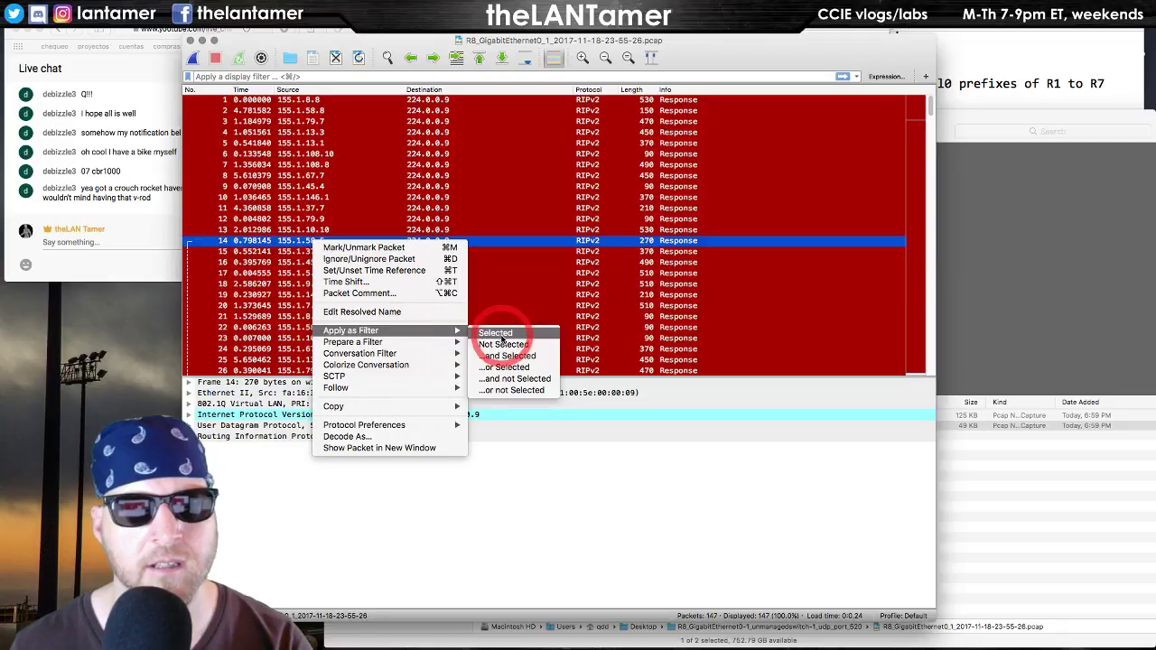
click(502, 334)
- Expand the UDP and Routing Information Protocol details of packet 141 to examine R5's advertised prefixes and metrics
click(298, 175)
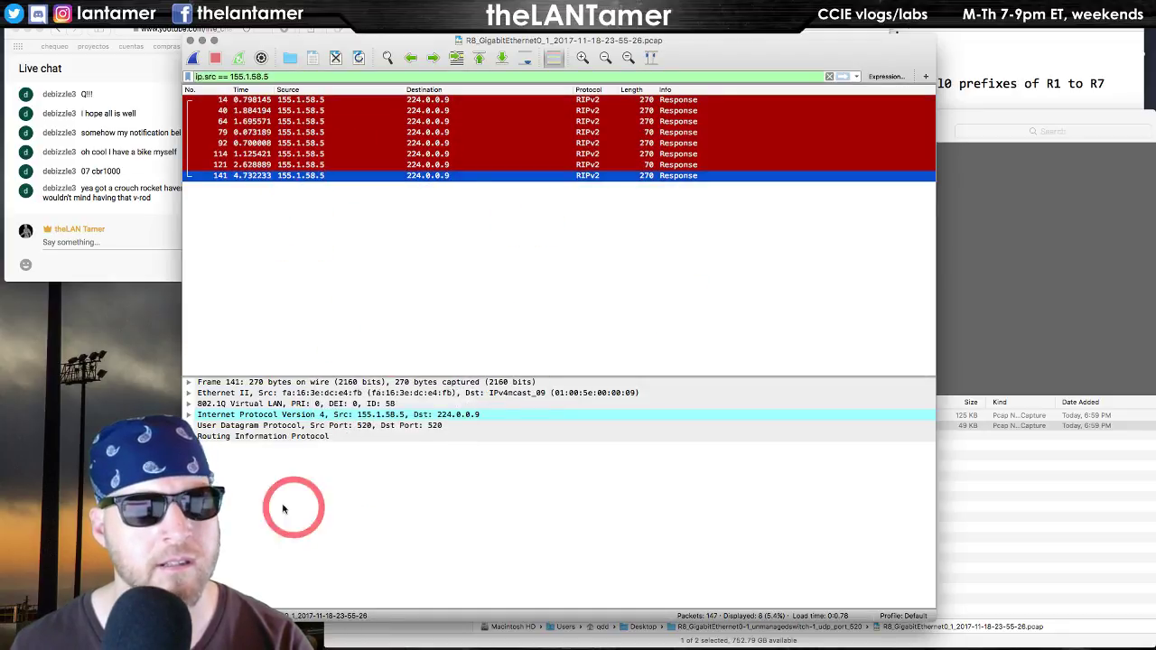
click(190, 426)
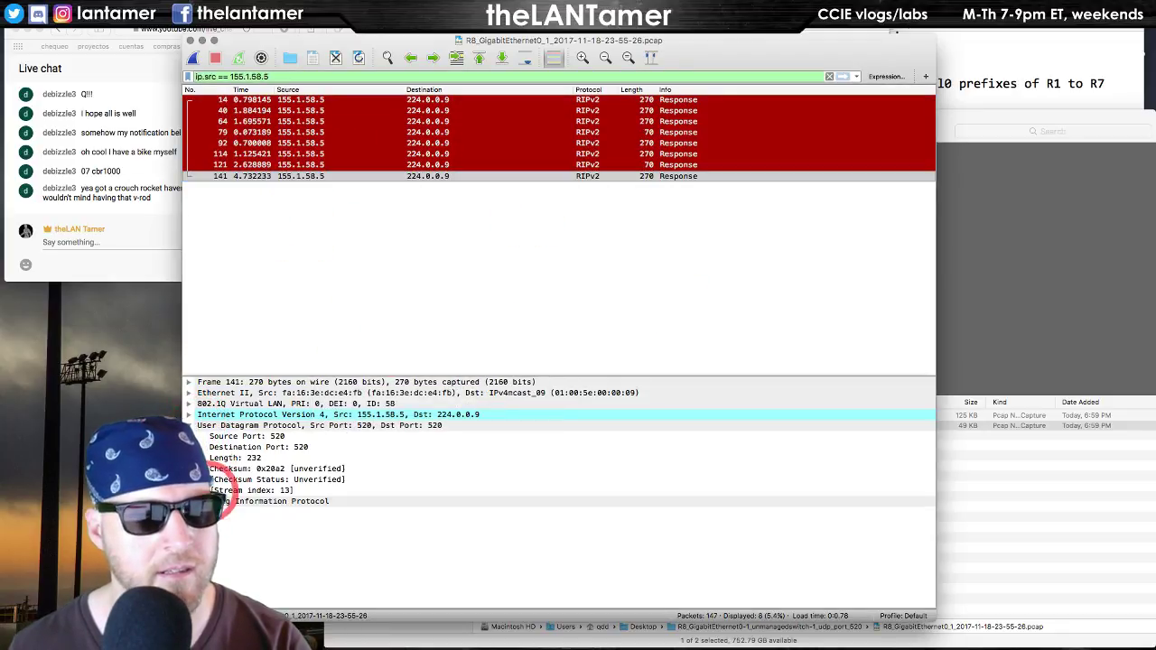
scroll(410, 496, down, 2)
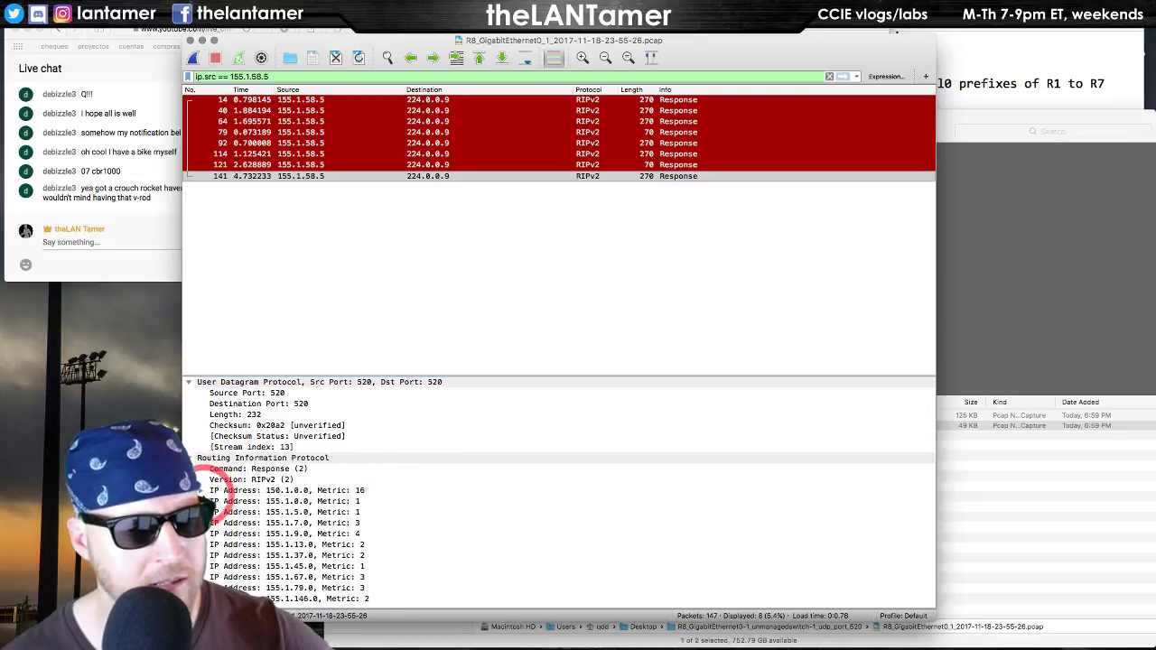
- Examine the expanded 150.1.0.0 and 155.1.0.0 entries in packet 141 and compare their netmasks
scroll(485, 516, down, 3)
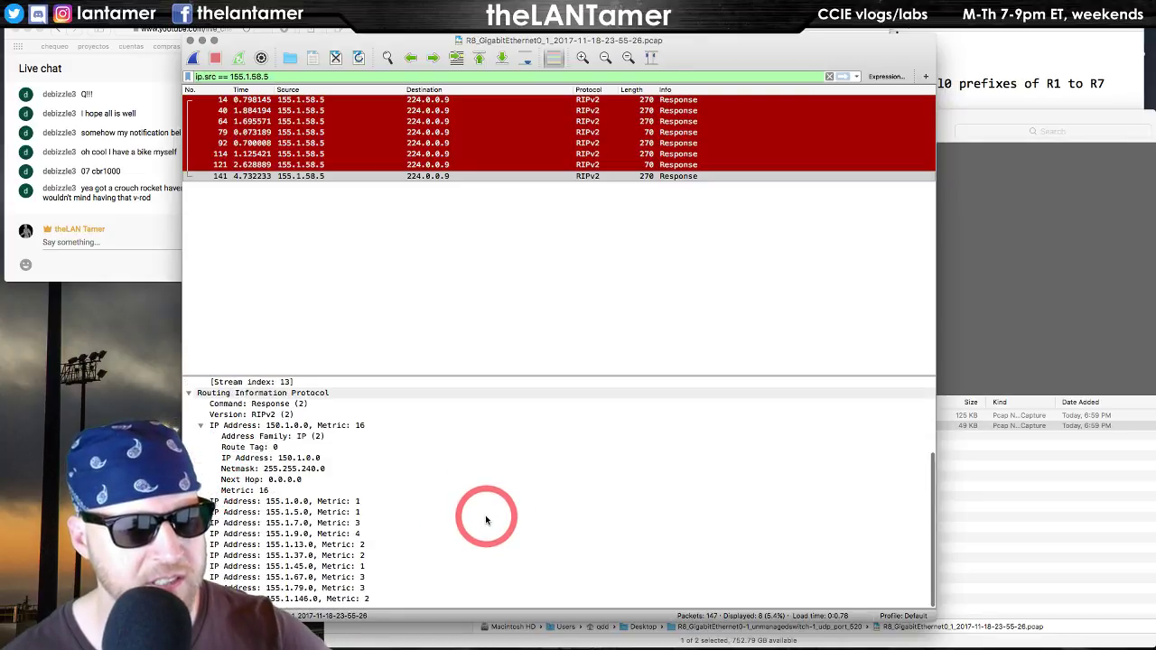
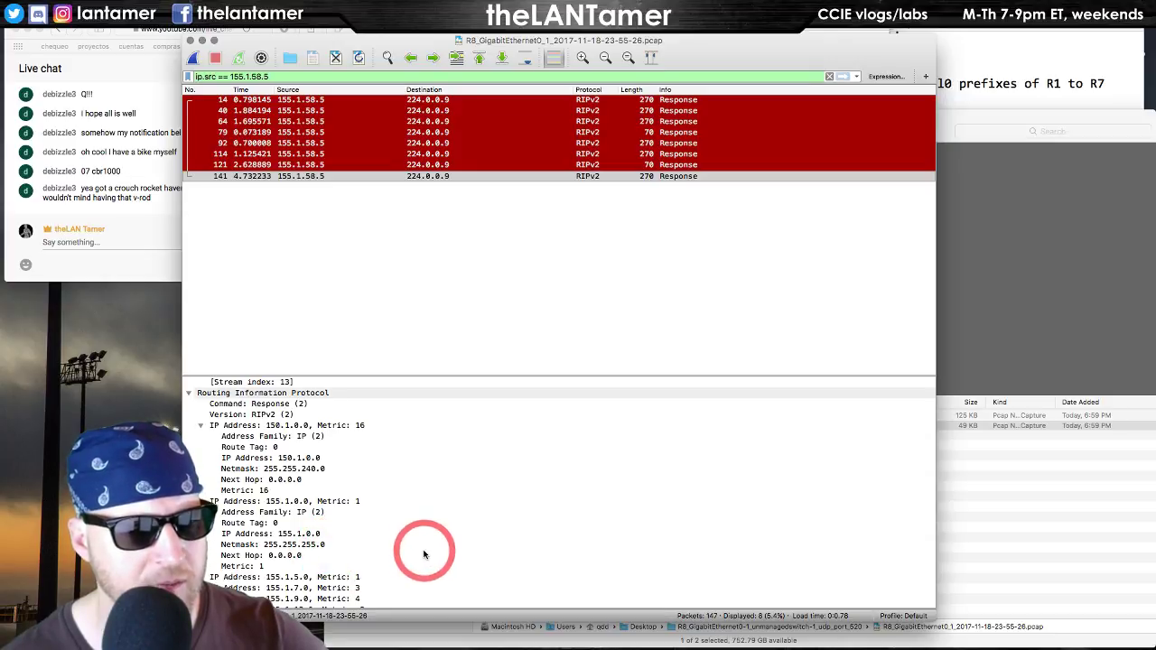
scroll(421, 551, down, 3)
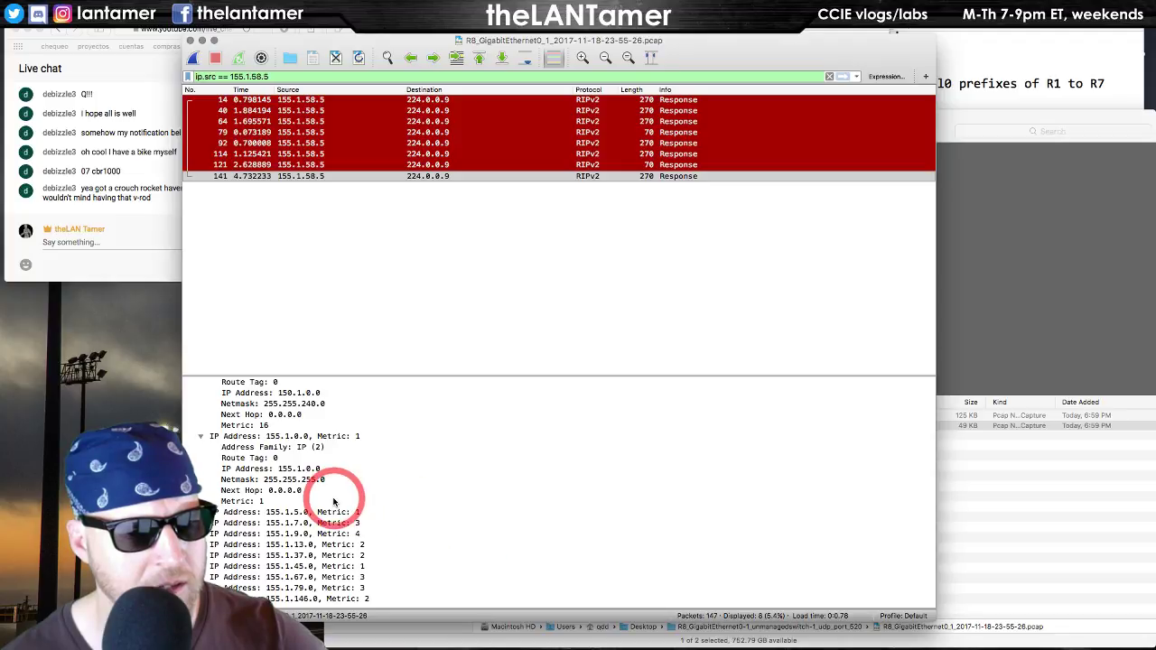
click(289, 482)
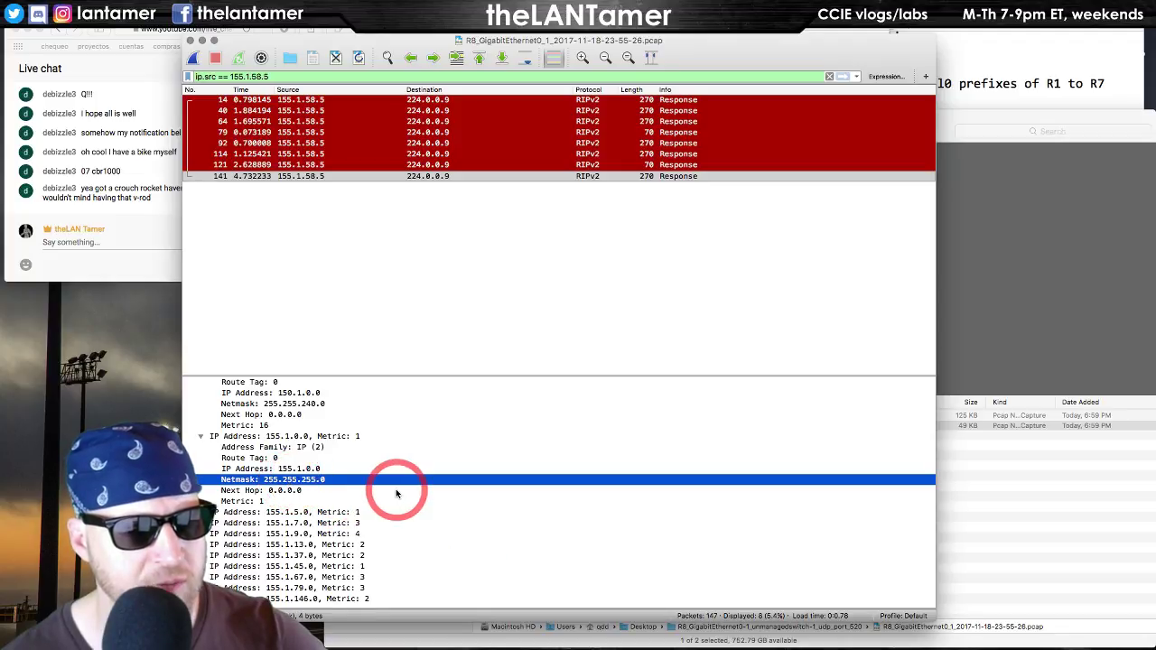
scroll(397, 487, up, 3)
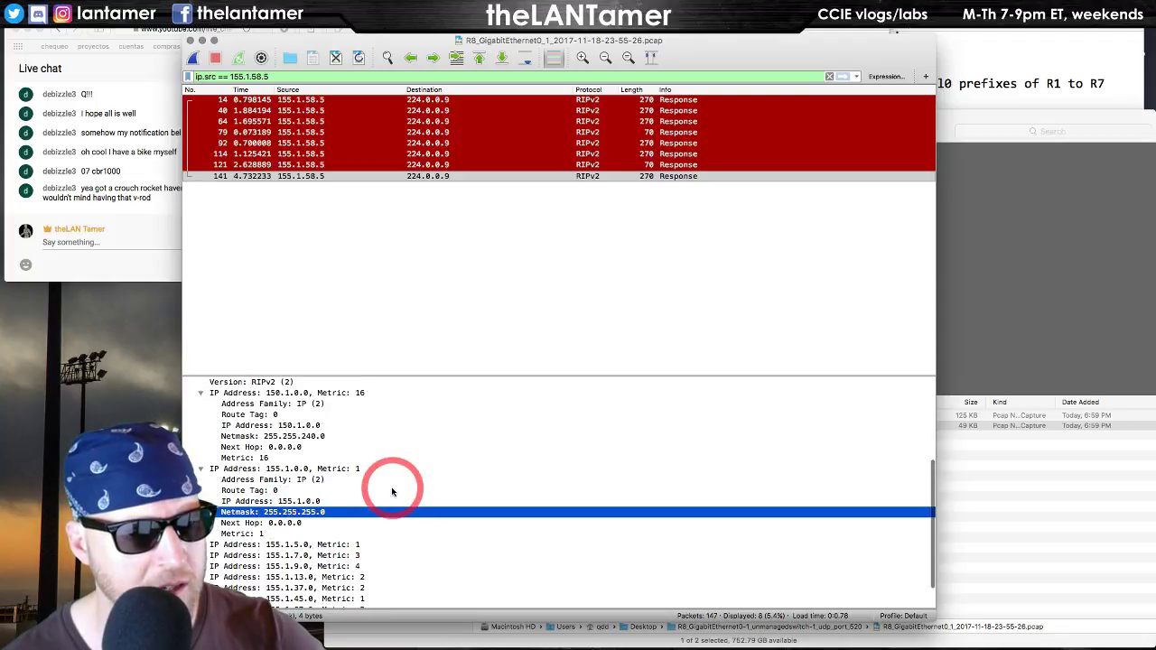
click(322, 437)
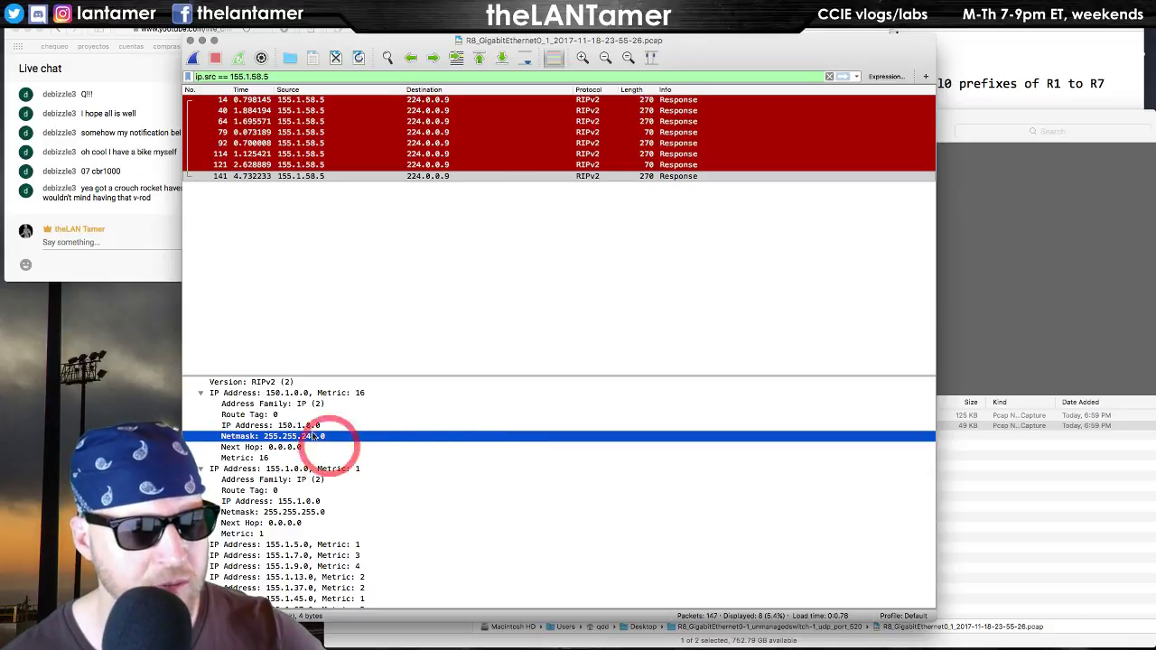
- Select packet 121 and enlarge the packet details area to examine its complete RIPv2 entry for 150.1.0.0
click(284, 165)
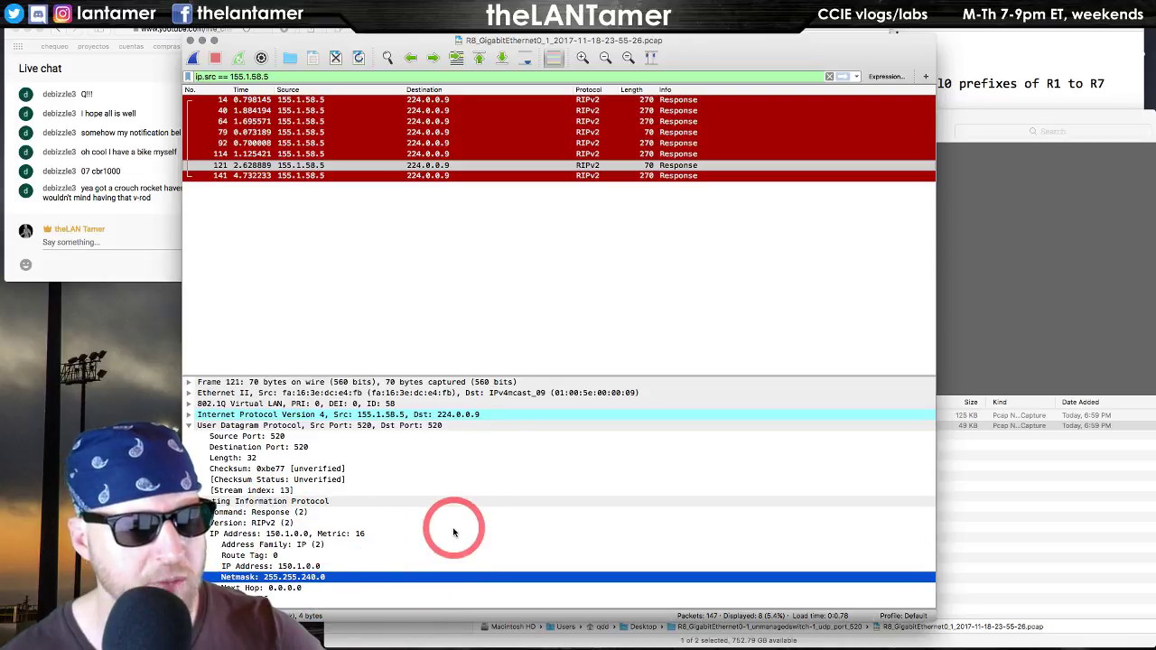
drag(585, 377, 591, 254)
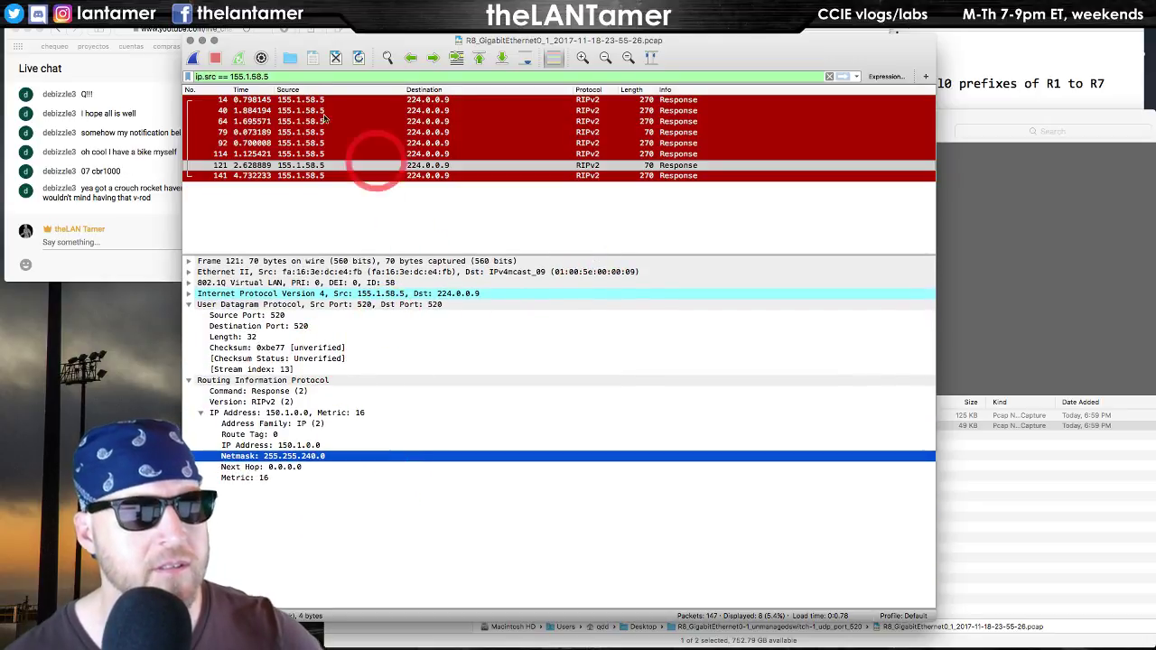
click(286, 165)
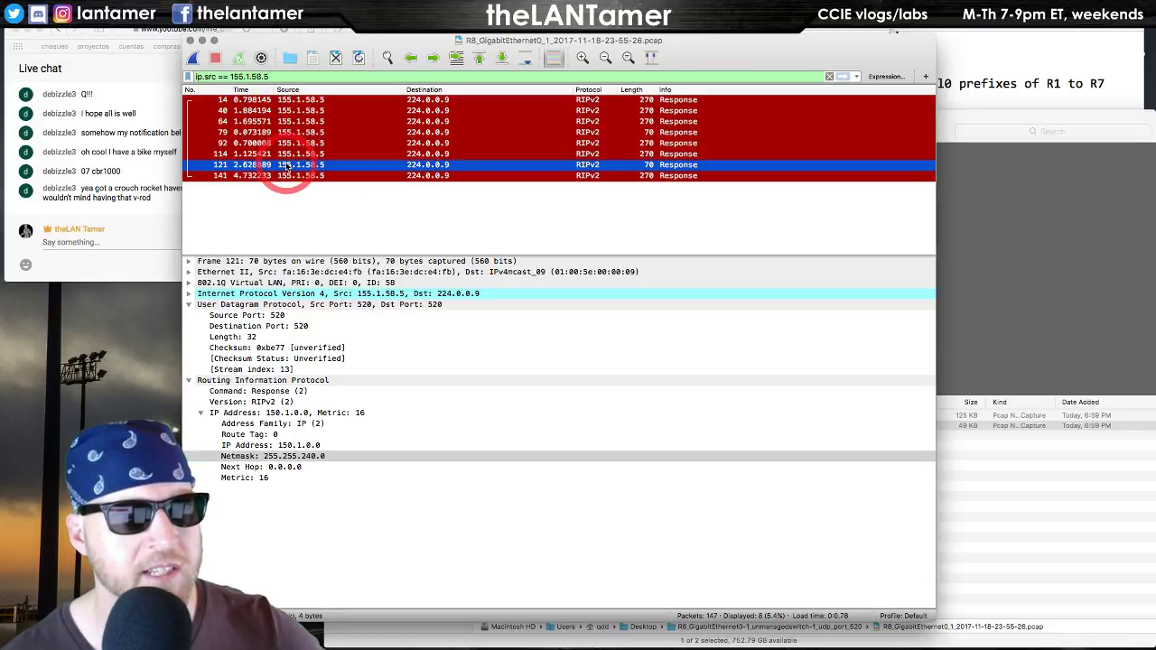
- Select packet 114 and review the prefixes, netmasks and metrics in its Routing Information Protocol section
click(637, 153)
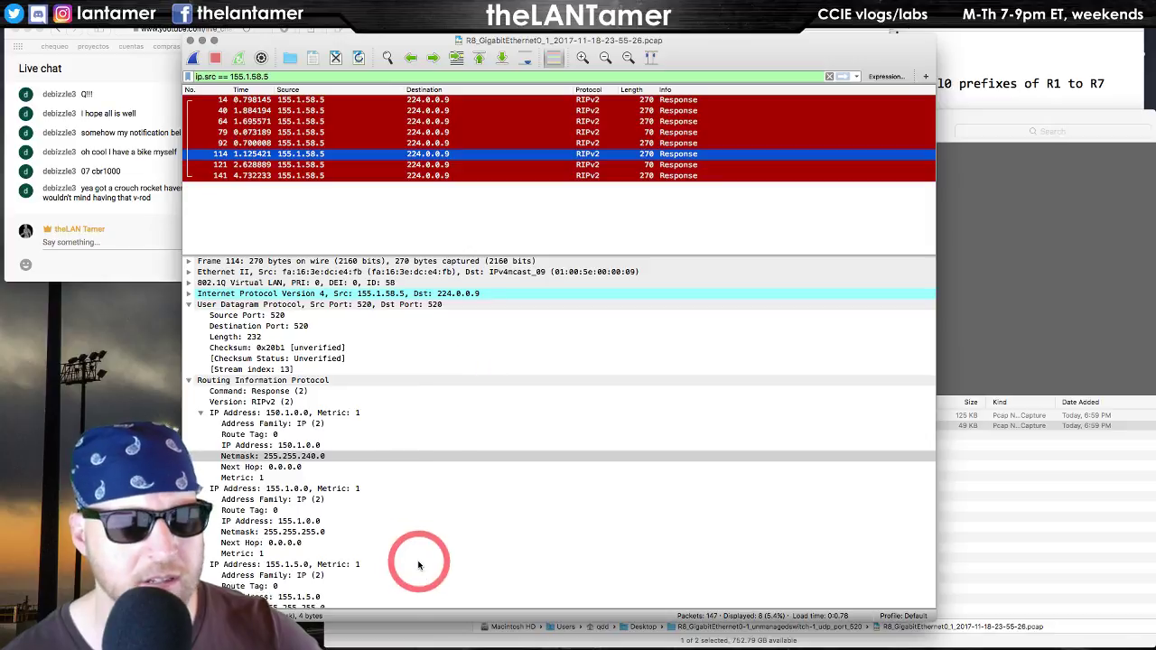
scroll(420, 564, down, 3)
scroll(420, 370, down, 1)
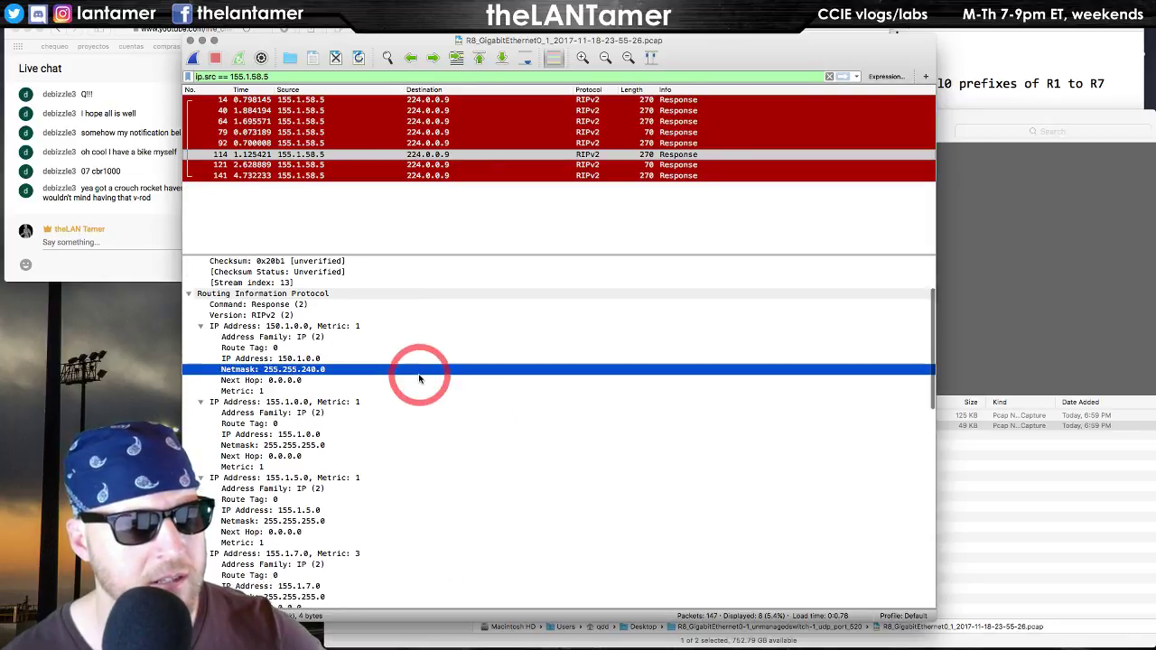
scroll(420, 378, down, 1)
scroll(416, 404, down, 3)
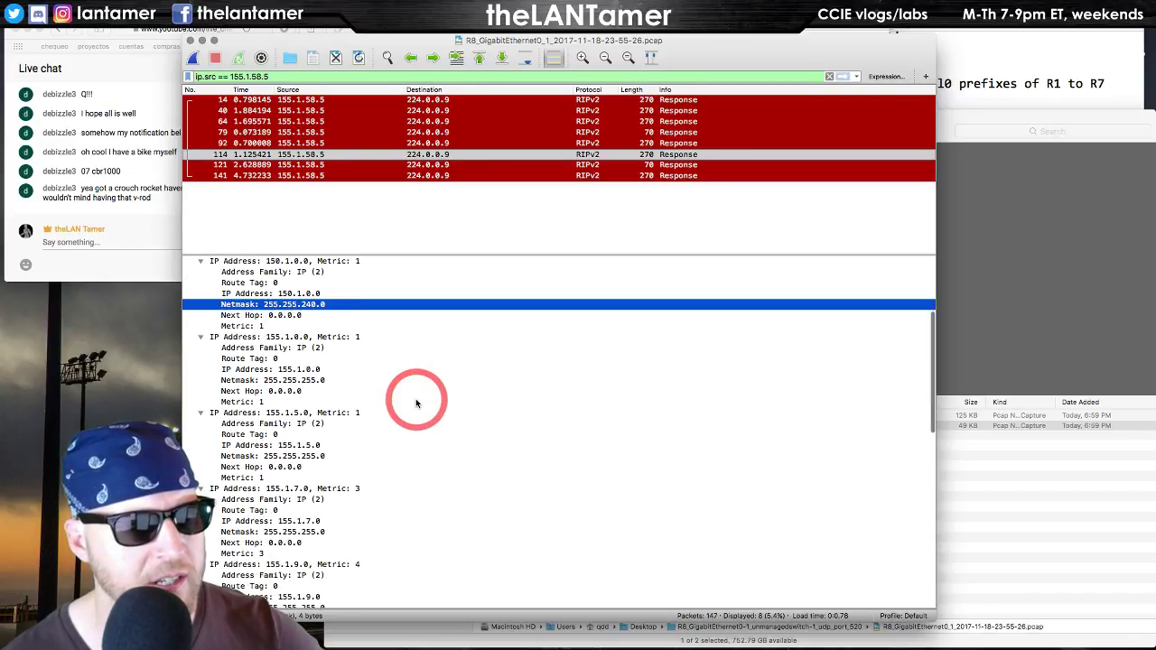
scroll(416, 404, down, 6)
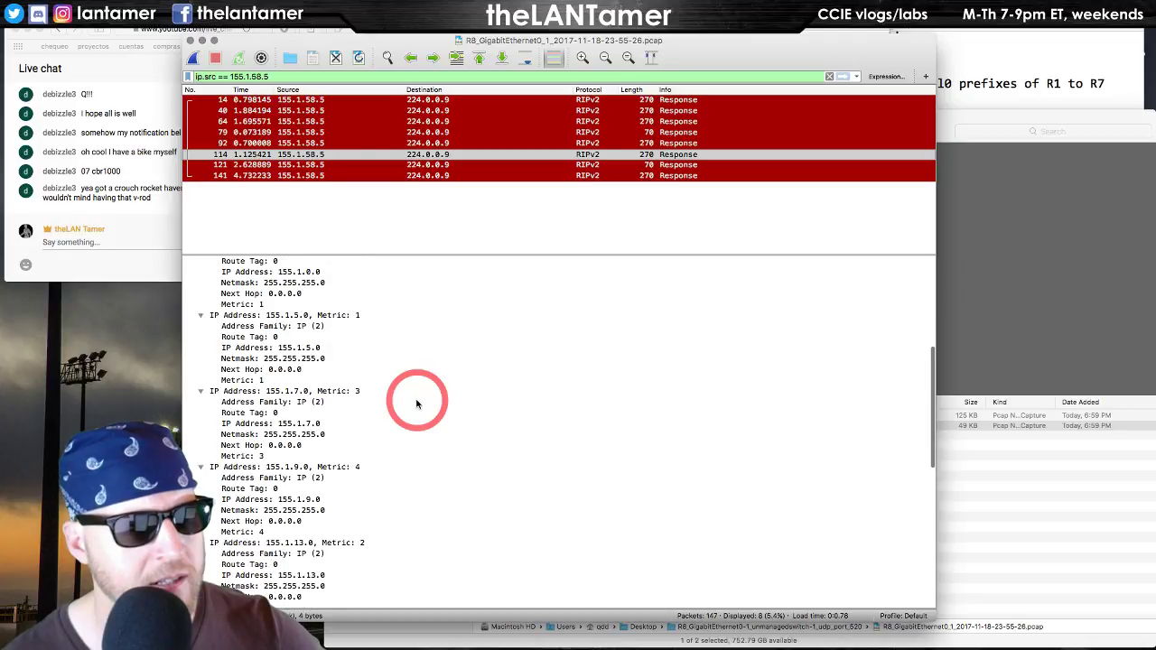
scroll(417, 404, up, 13)
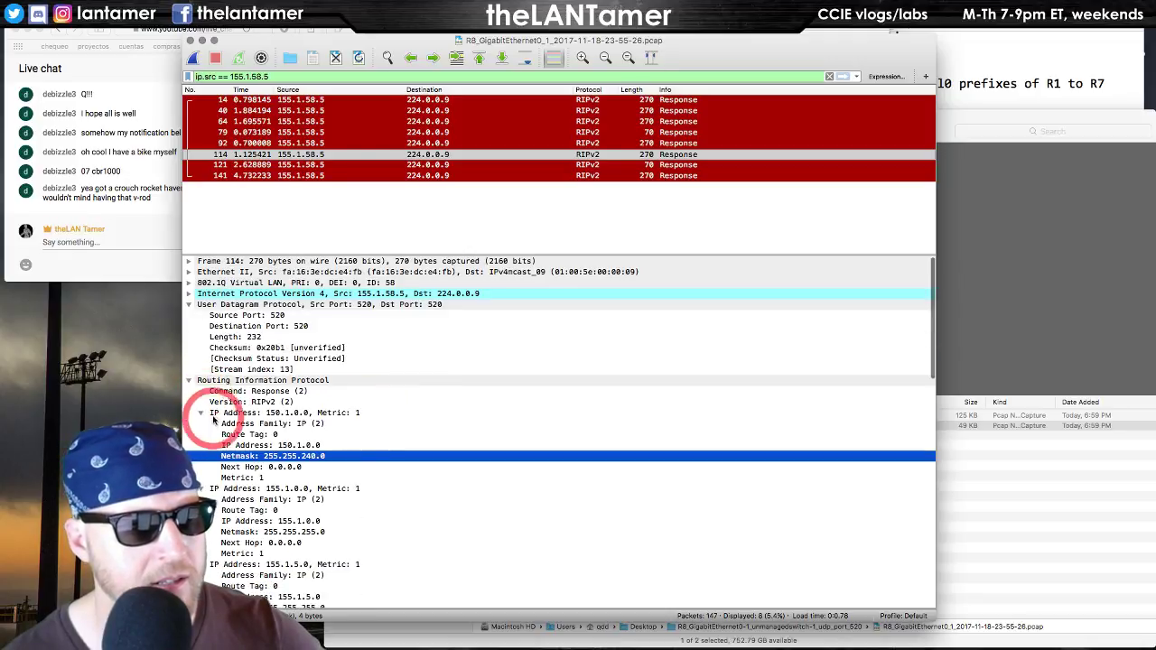
- Inspect the 150.1.0.0 and 155.1.0.0 entries of packet 114, comparing their netmask and metric fields
click(202, 413)
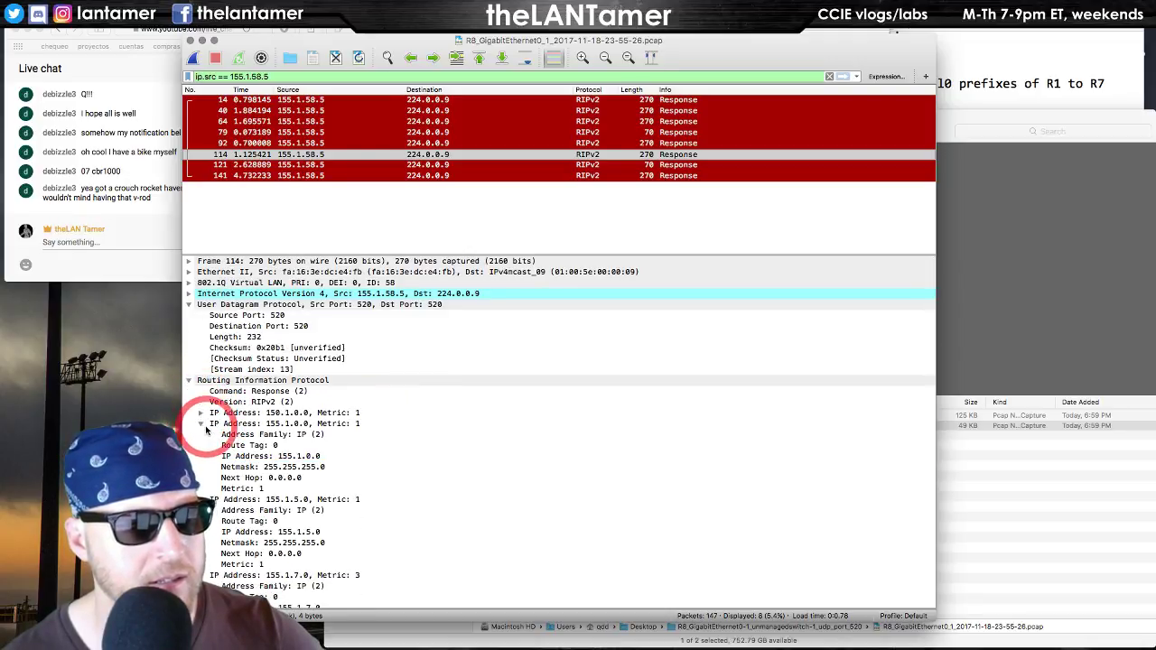
click(202, 423)
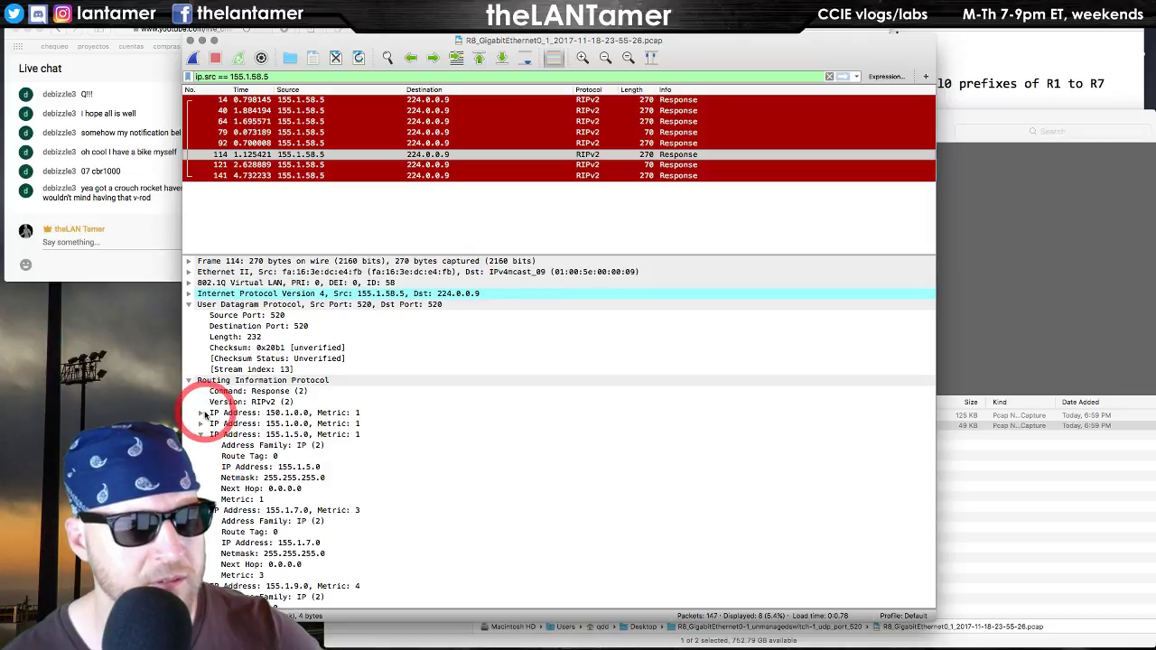
click(201, 413)
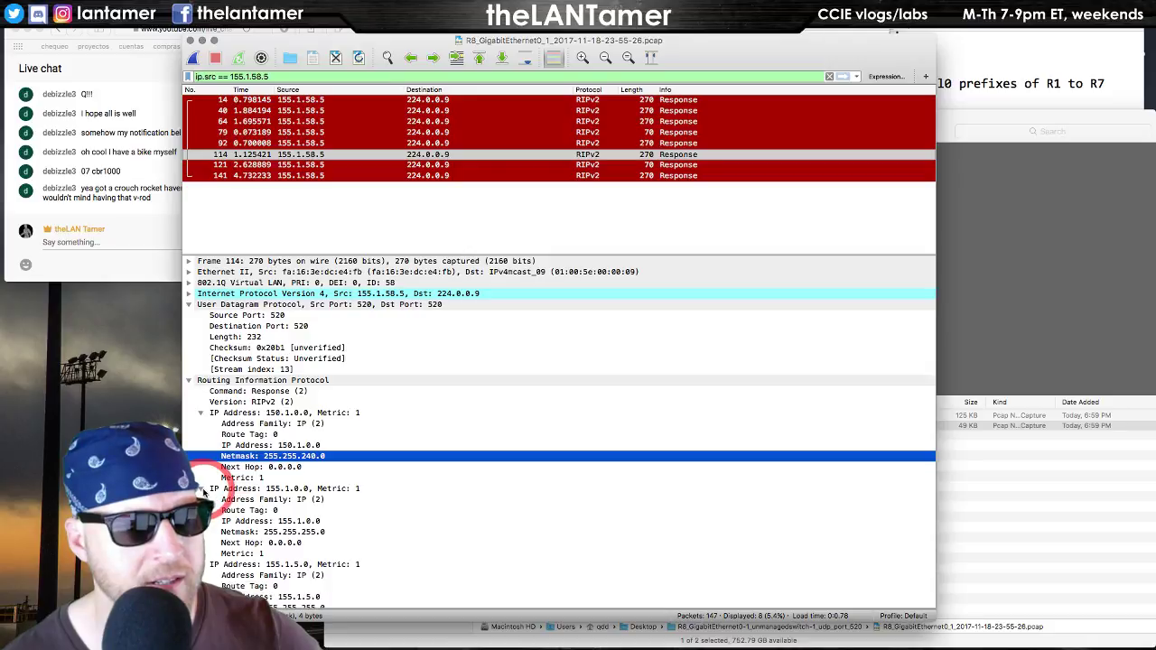
click(301, 532)
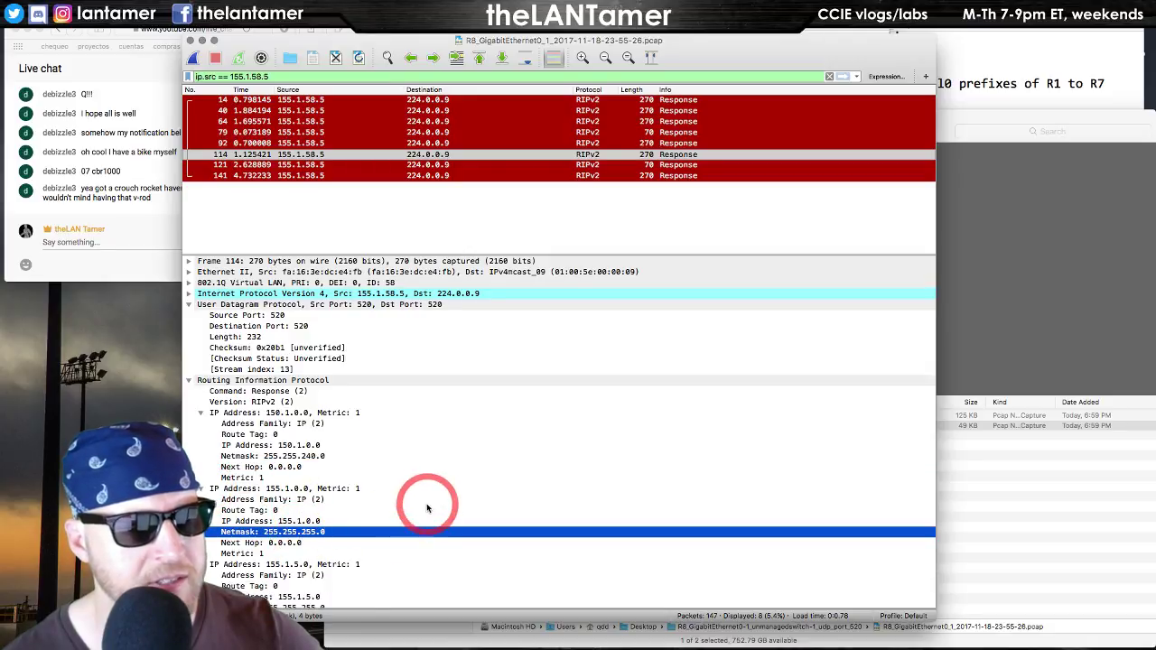
scroll(428, 508, down, 2)
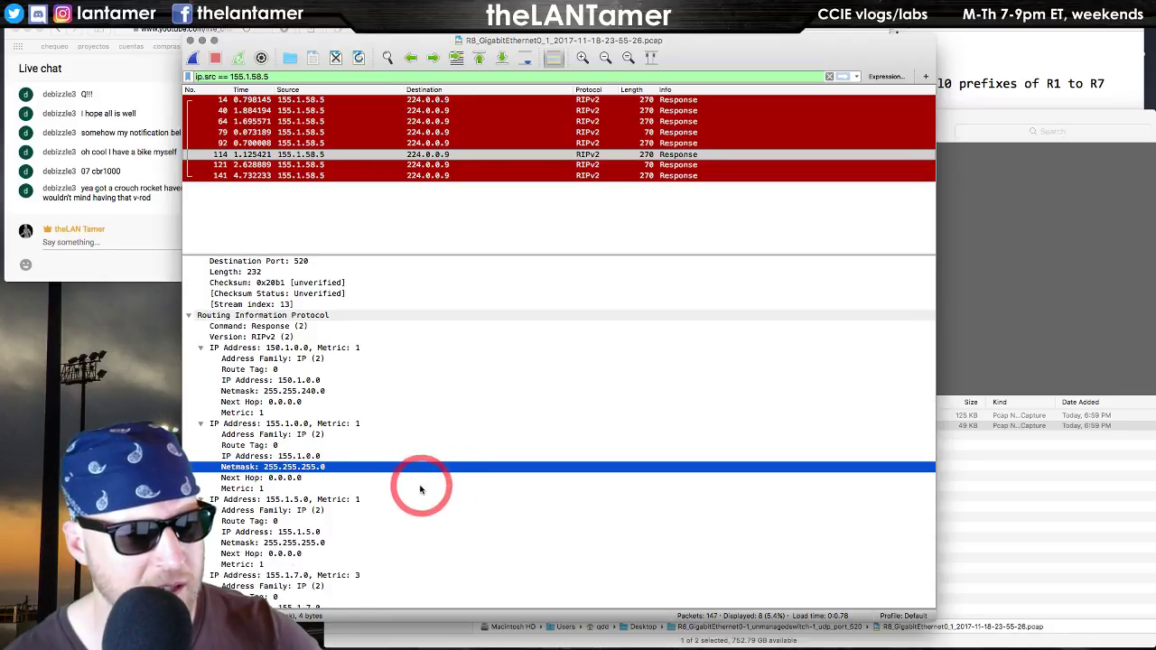
click(317, 434)
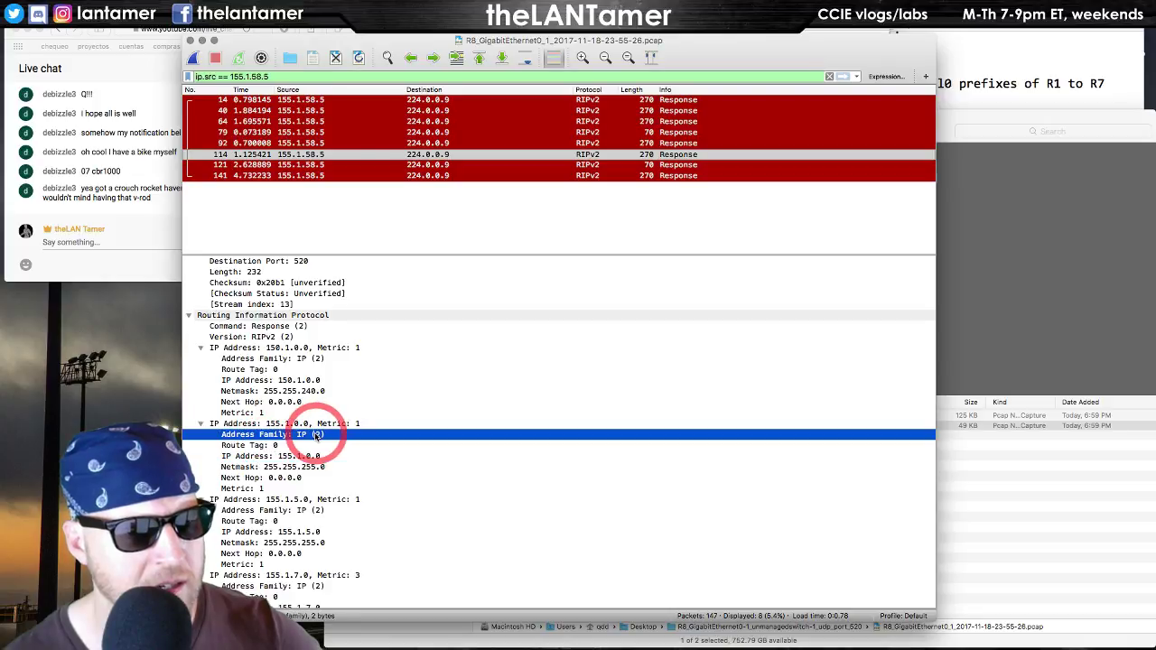
click(350, 425)
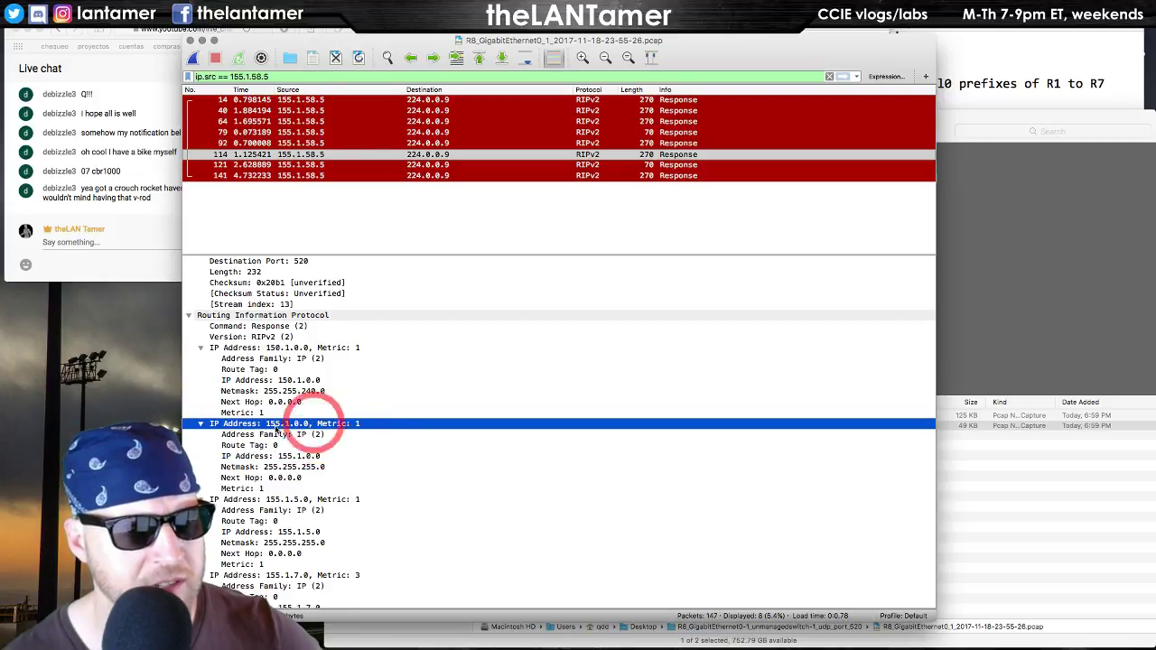
scroll(366, 468, down, 2)
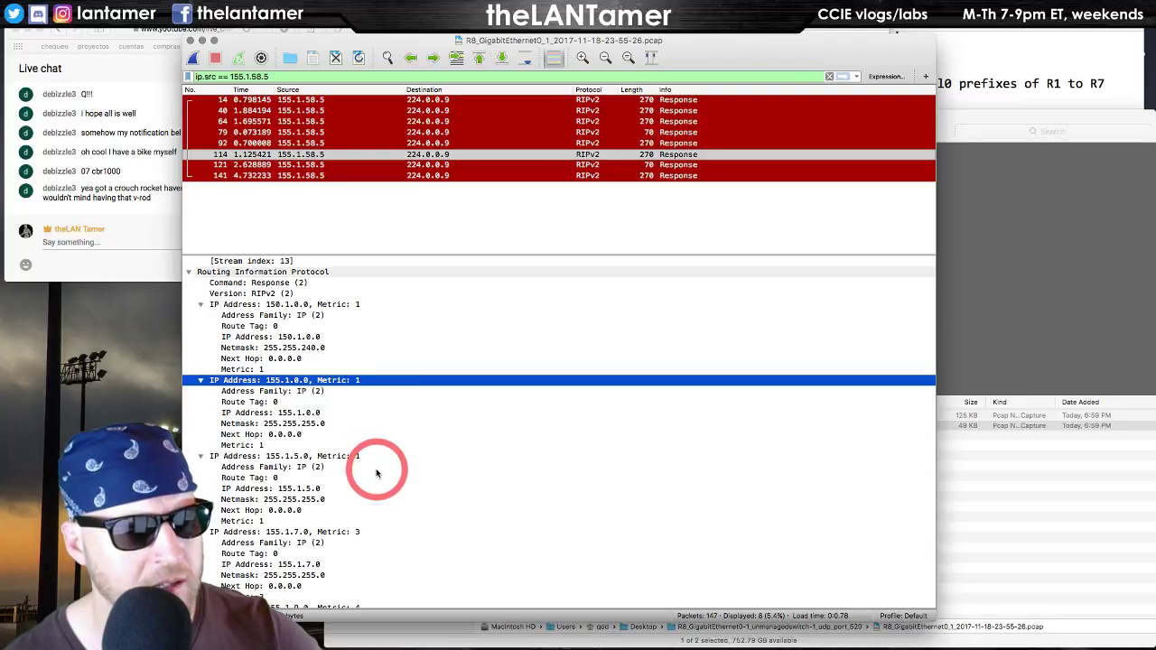
scroll(377, 473, down, 1)
click(315, 413)
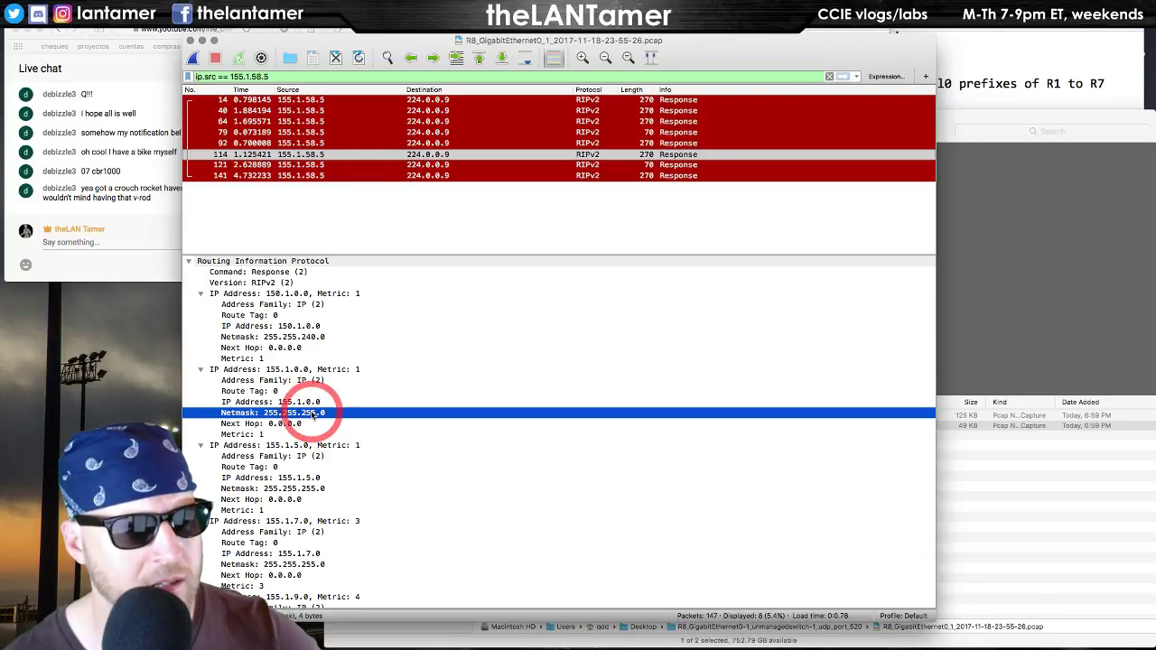
- Collapse the 155.1.0.0, 155.1.5.0 and 155.1.7.0 entries in packet 114's RIP details
click(201, 370)
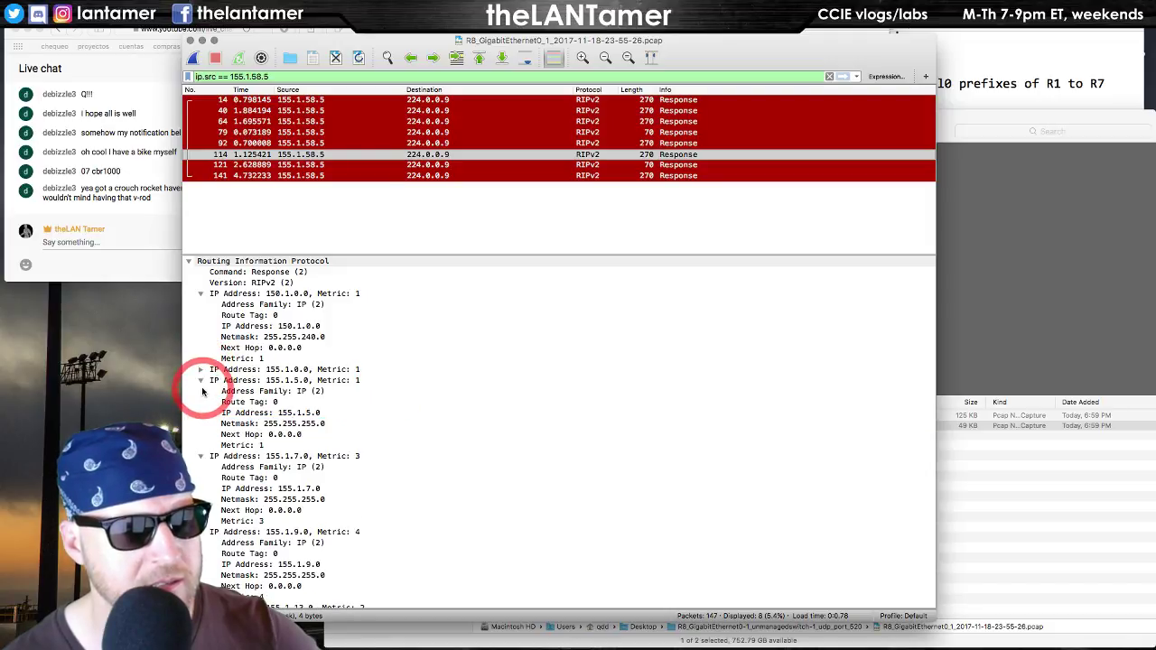
click(201, 380)
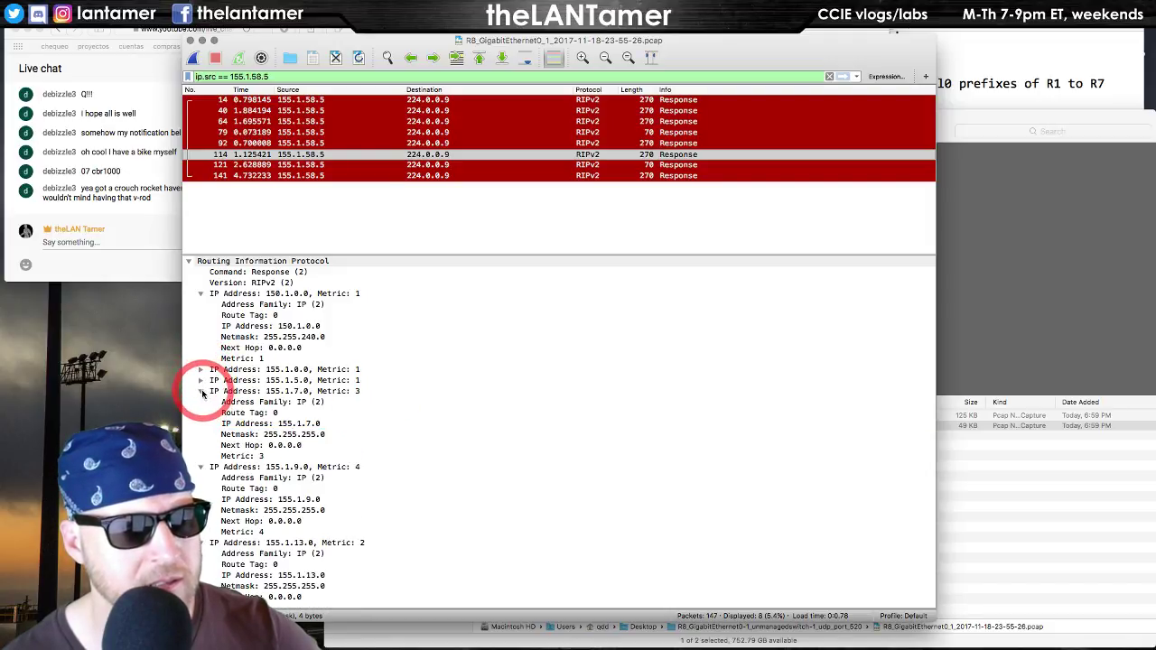
click(202, 391)
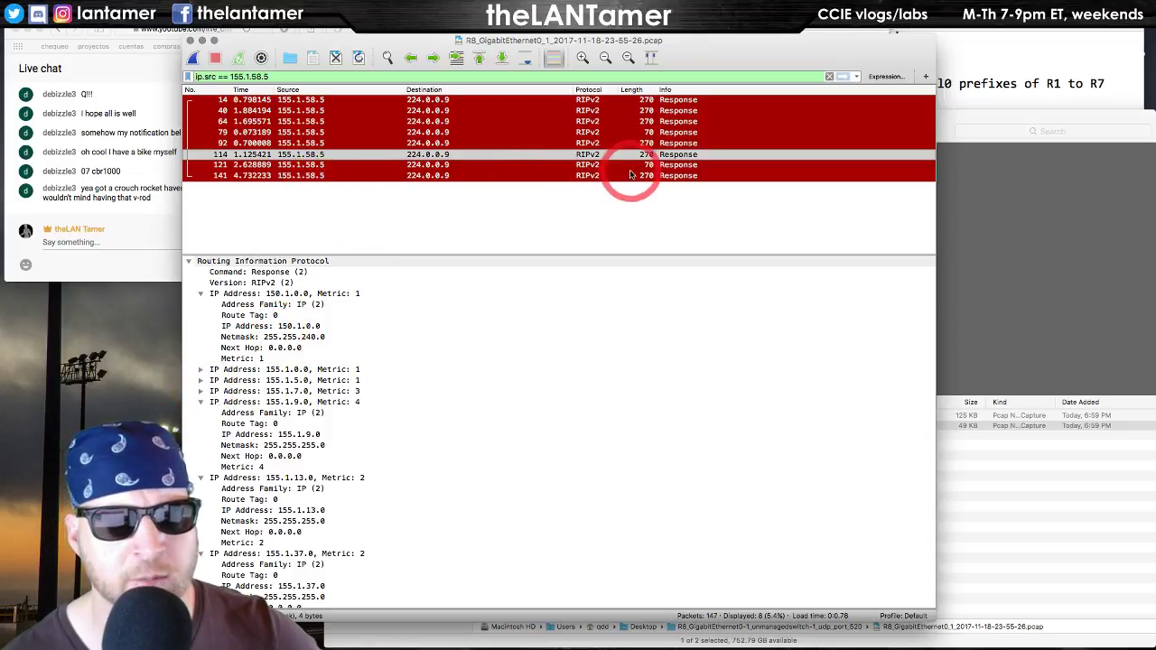
- Return to packet 141 and expand its 155.1.0.0 and 150.1.0.0 entries to compare the netmasks
click(391, 176)
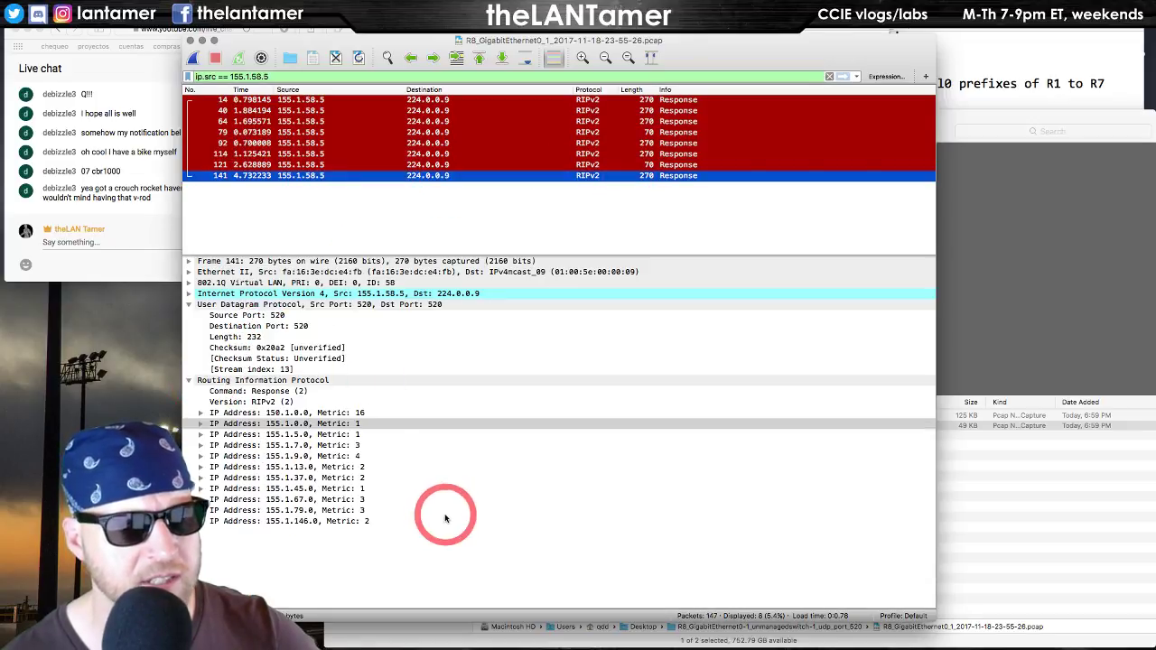
click(201, 424)
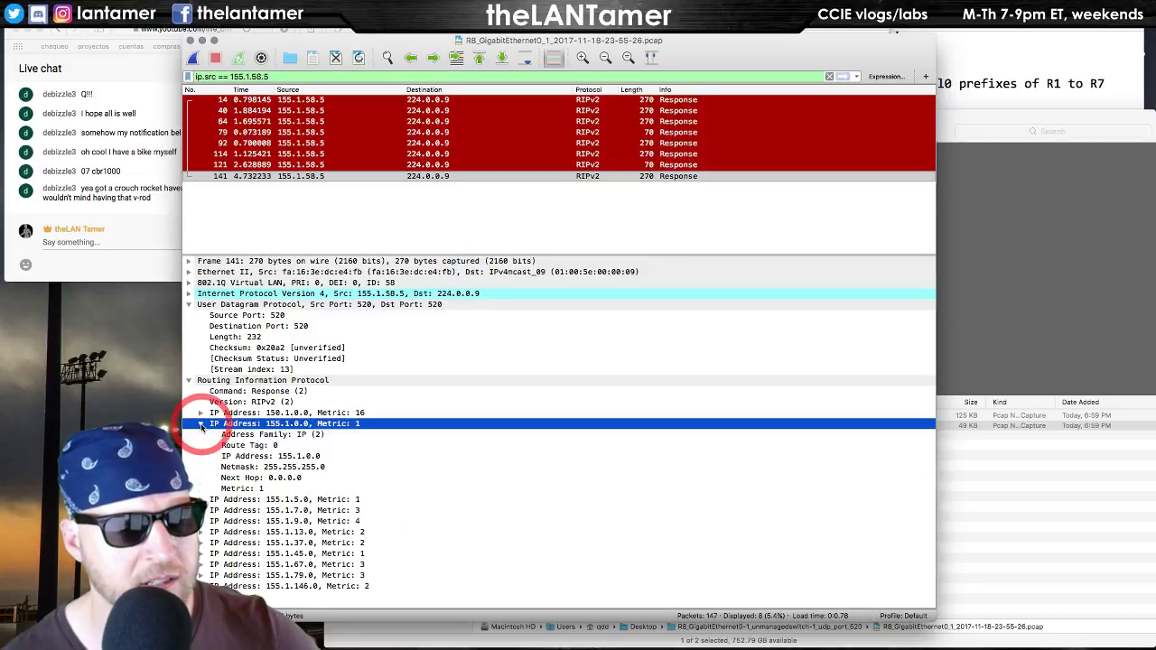
click(260, 468)
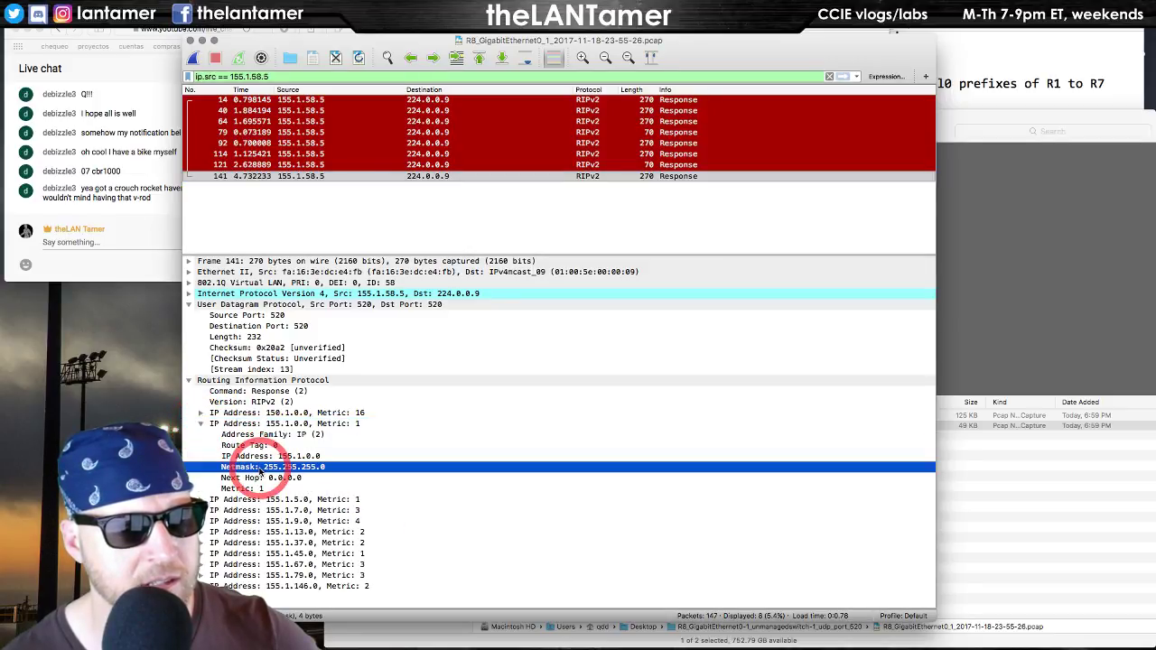
click(201, 414)
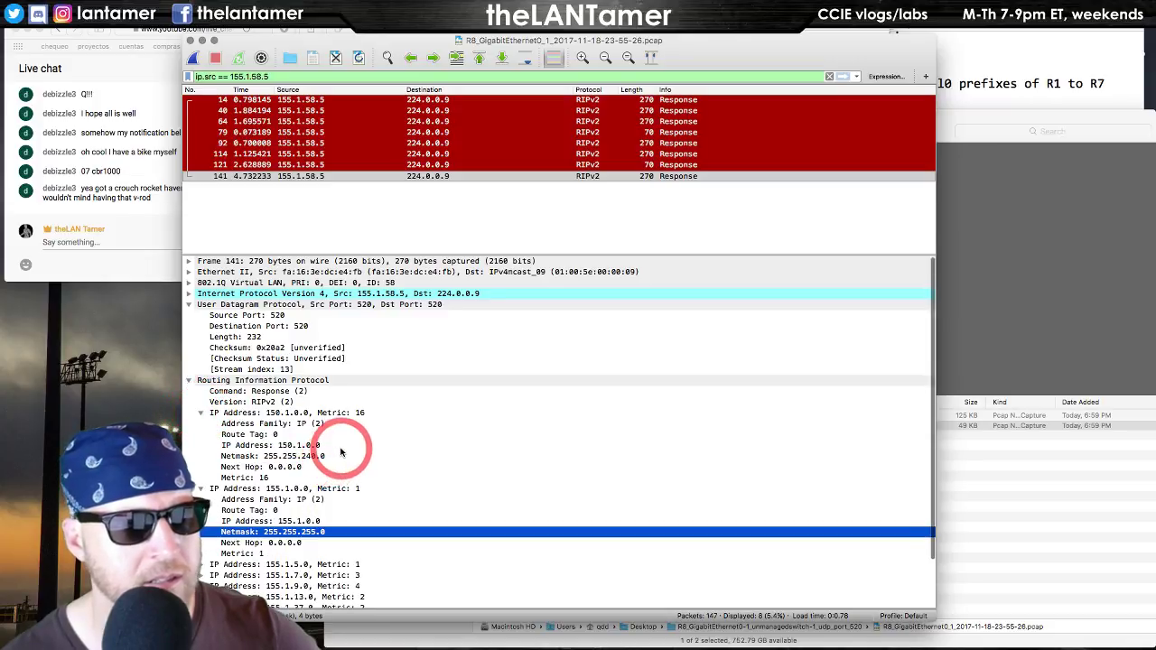
- Switch to R8's terminal session and list its RIP routes again with show ip route rip
key(ctrl+Up)
click(913, 477)
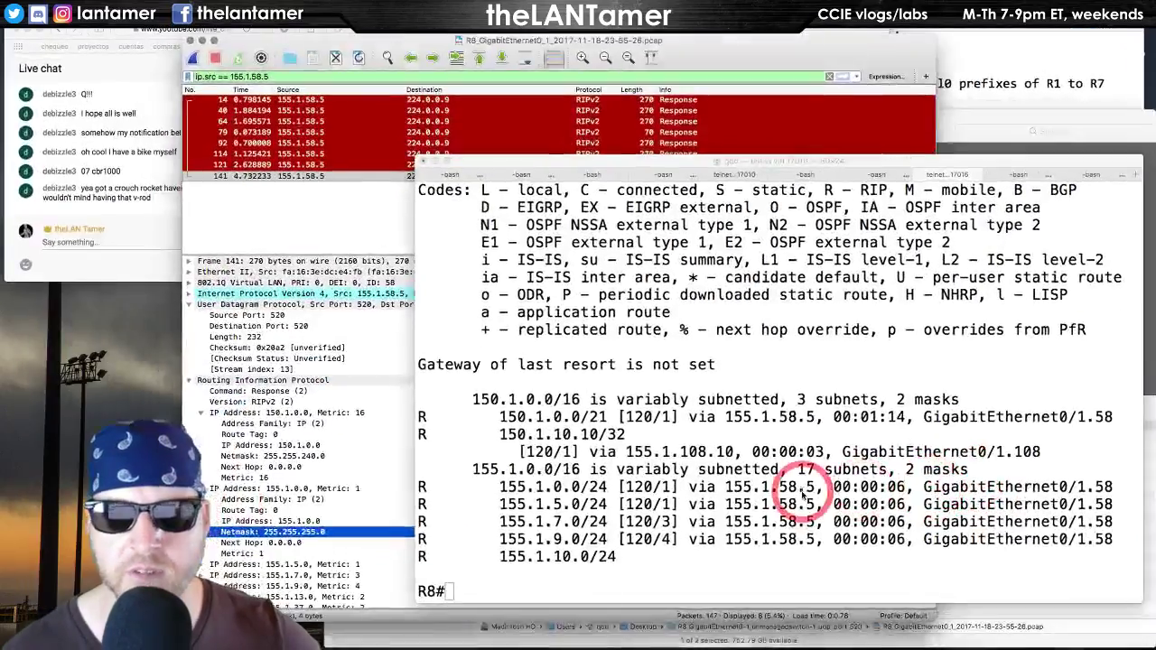
key(Return)
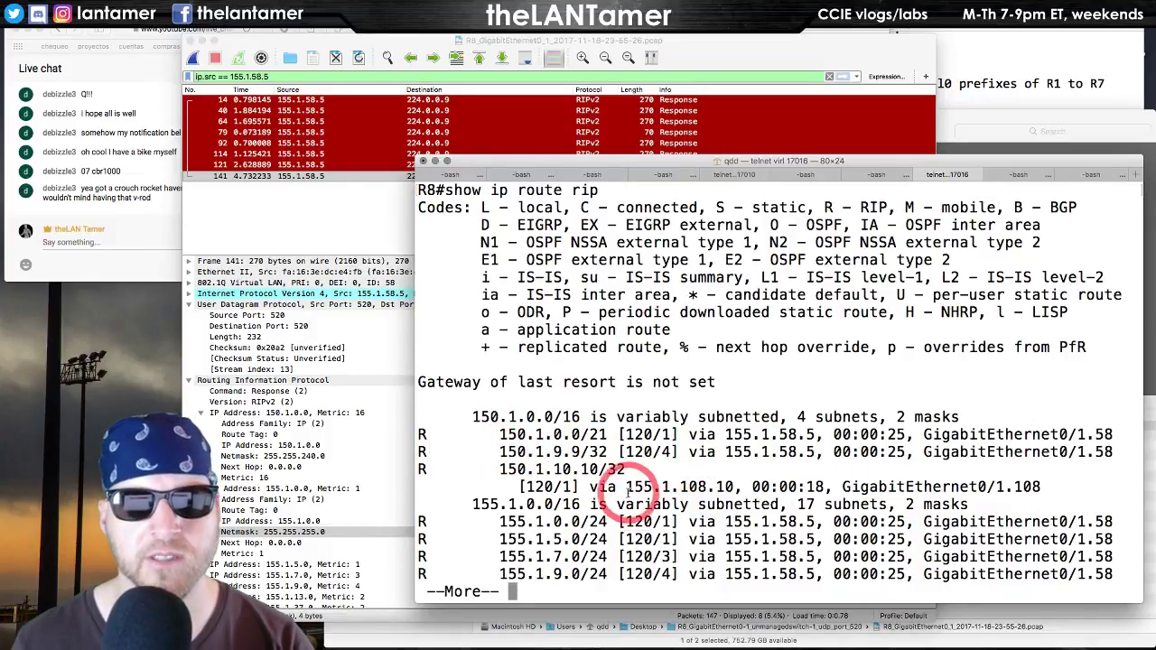
key(space)
- Switch back to Wireshark, select packet 141's 150.1.0.0 entry, and collapse the Routing Information Protocol section
click(316, 357)
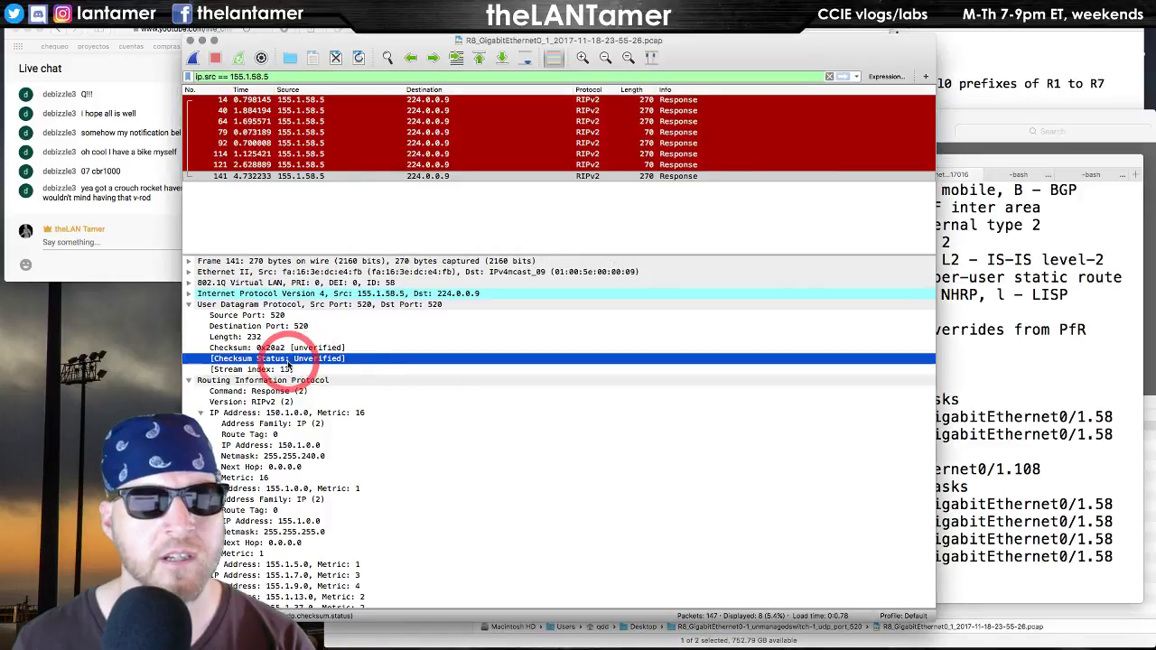
click(336, 413)
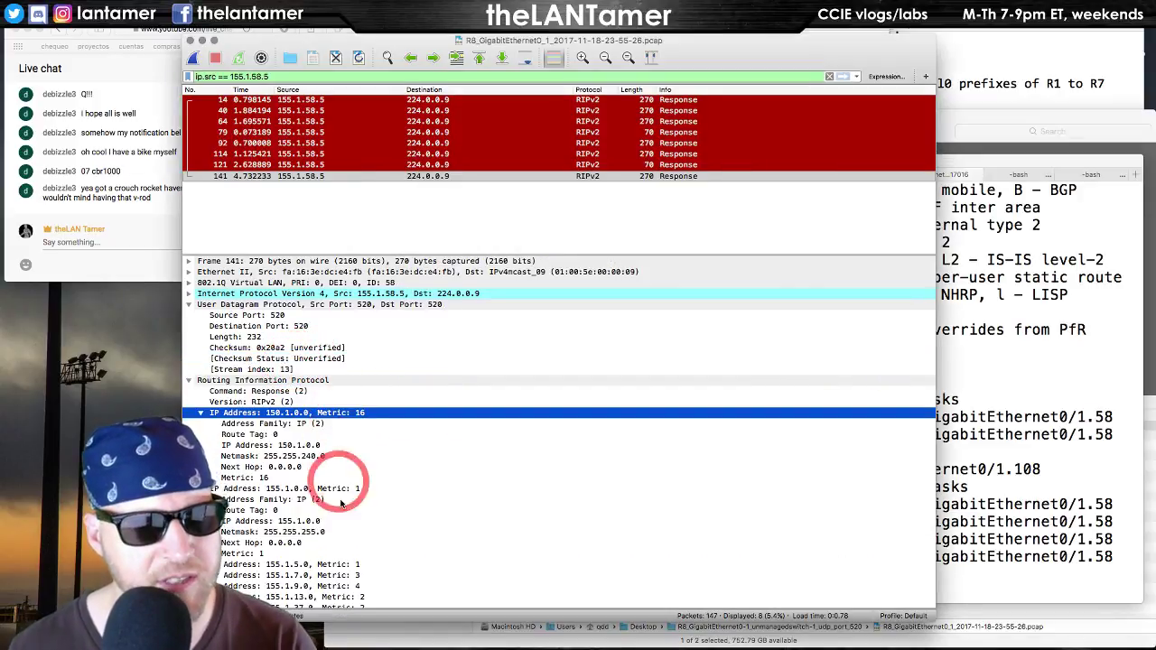
click(189, 380)
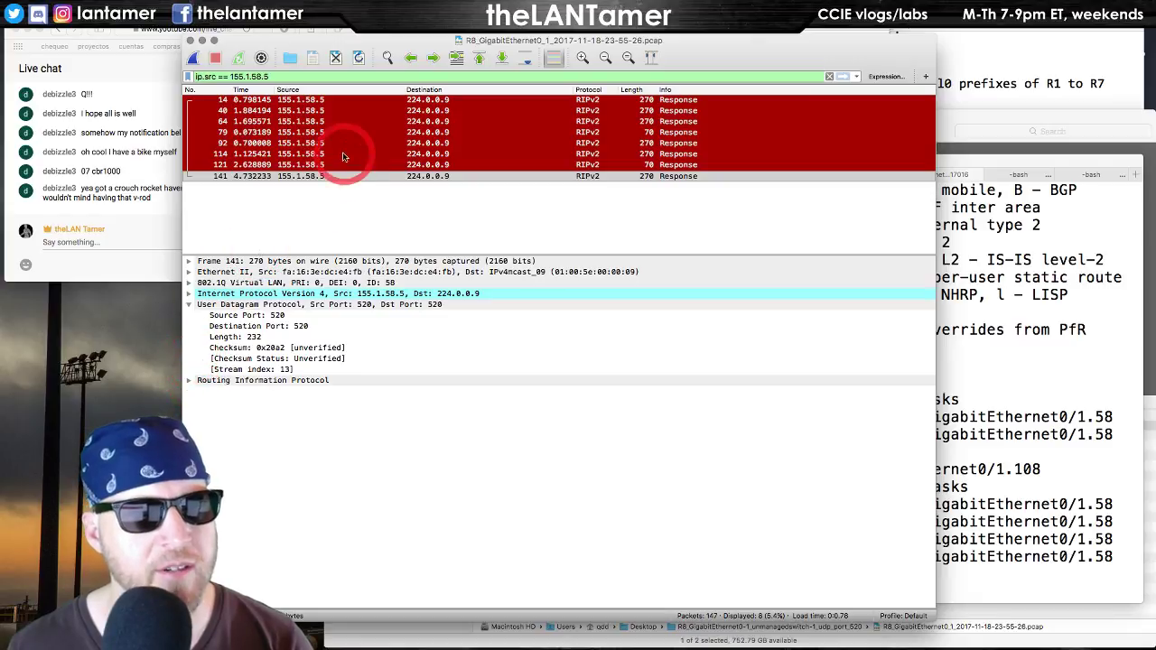
- Select packet 64, expand its Routing Information Protocol section, and examine the 150.1.0.0 entry's netmask and next hop
click(318, 123)
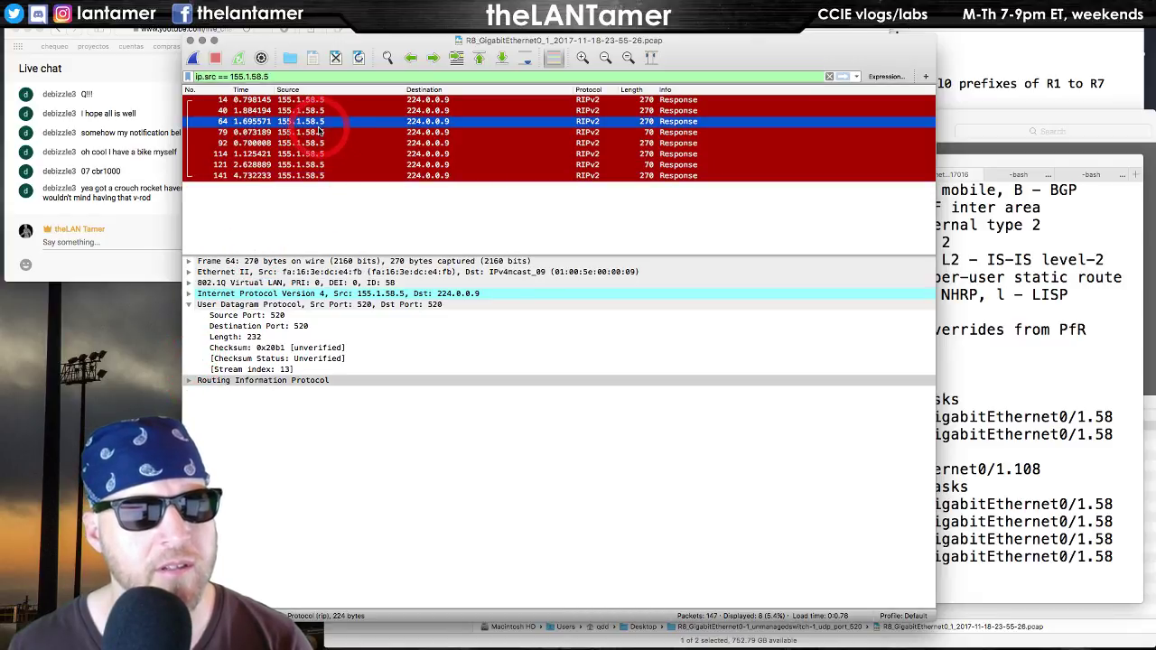
click(189, 381)
click(282, 456)
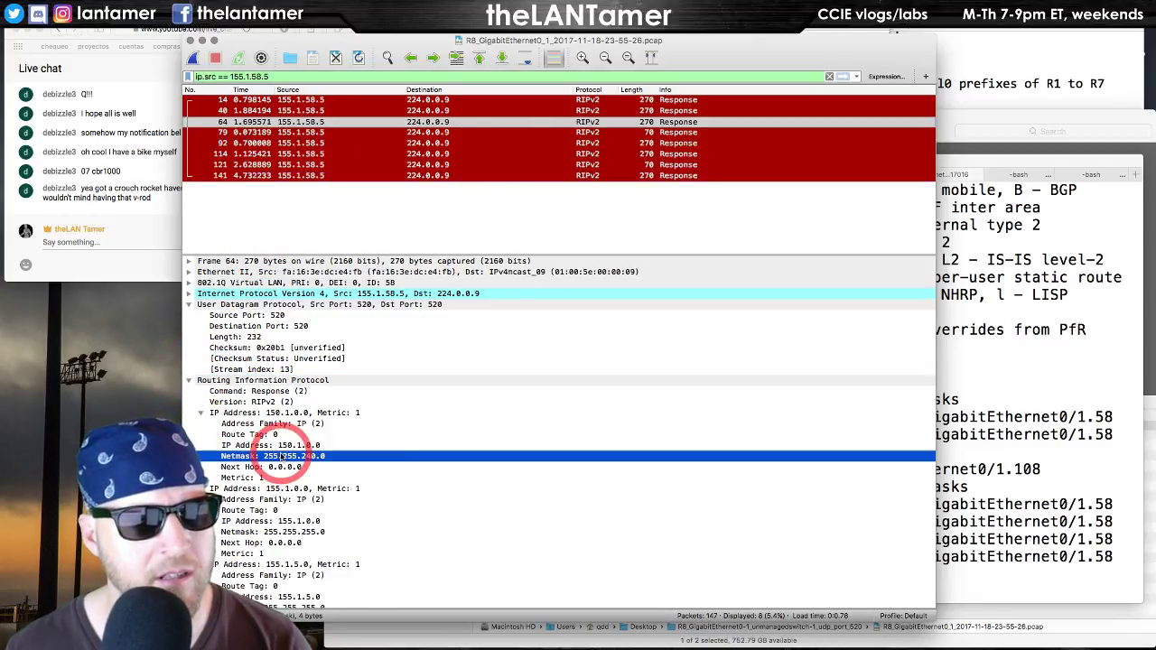
click(347, 413)
click(323, 462)
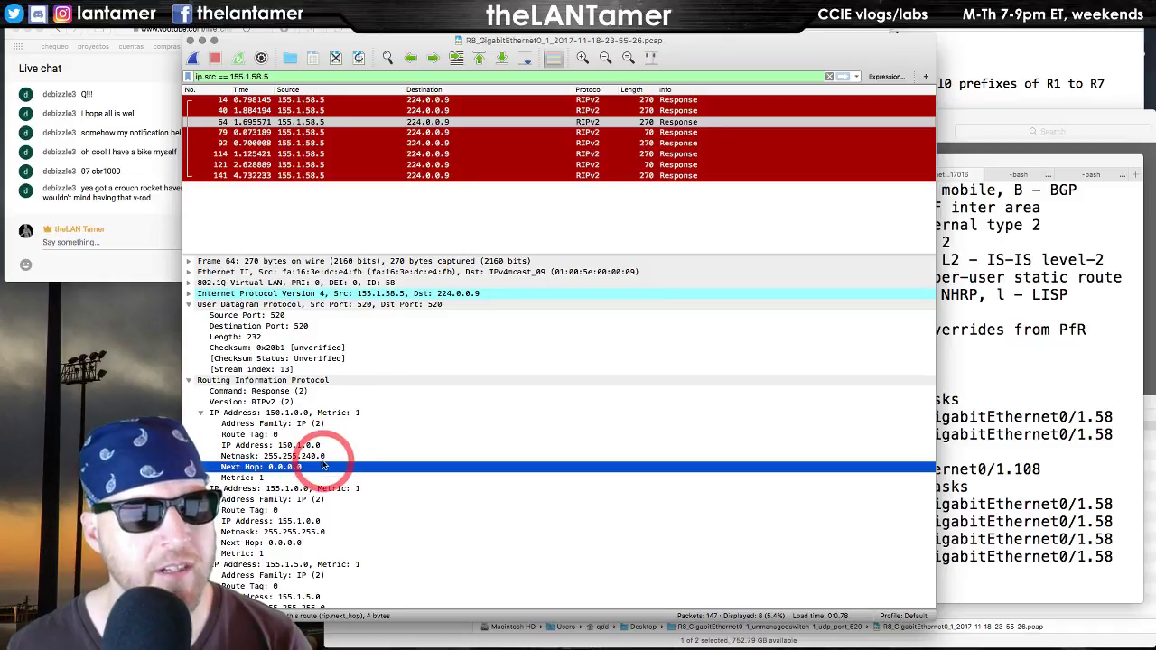
- Review the remaining RIP route entries in packet 64 and return to the 150.1.0.0 entry's netmask
scroll(447, 464, down, 5)
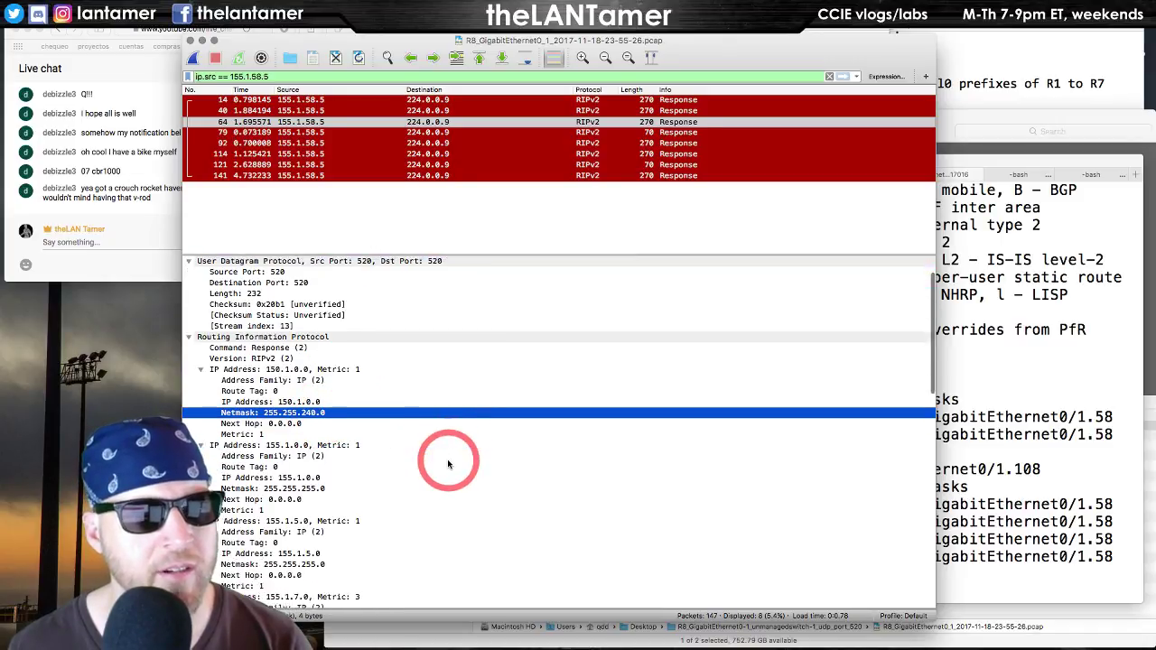
scroll(446, 464, down, 10)
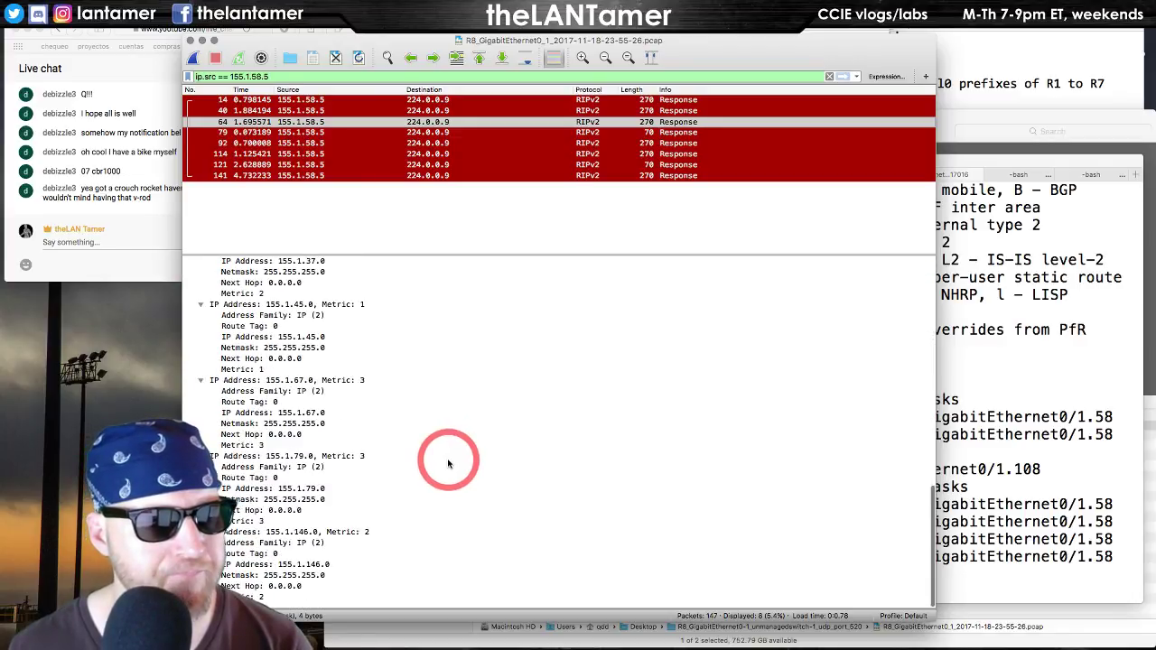
scroll(456, 463, up, 15)
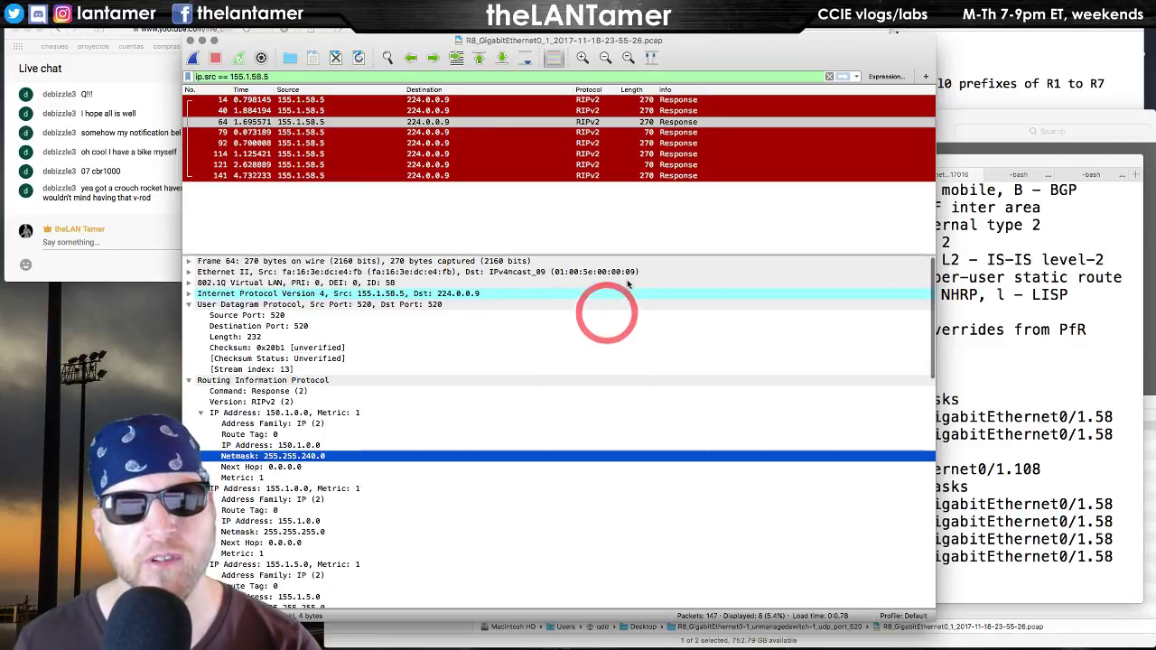
key(shift+Tab)
click(330, 457)
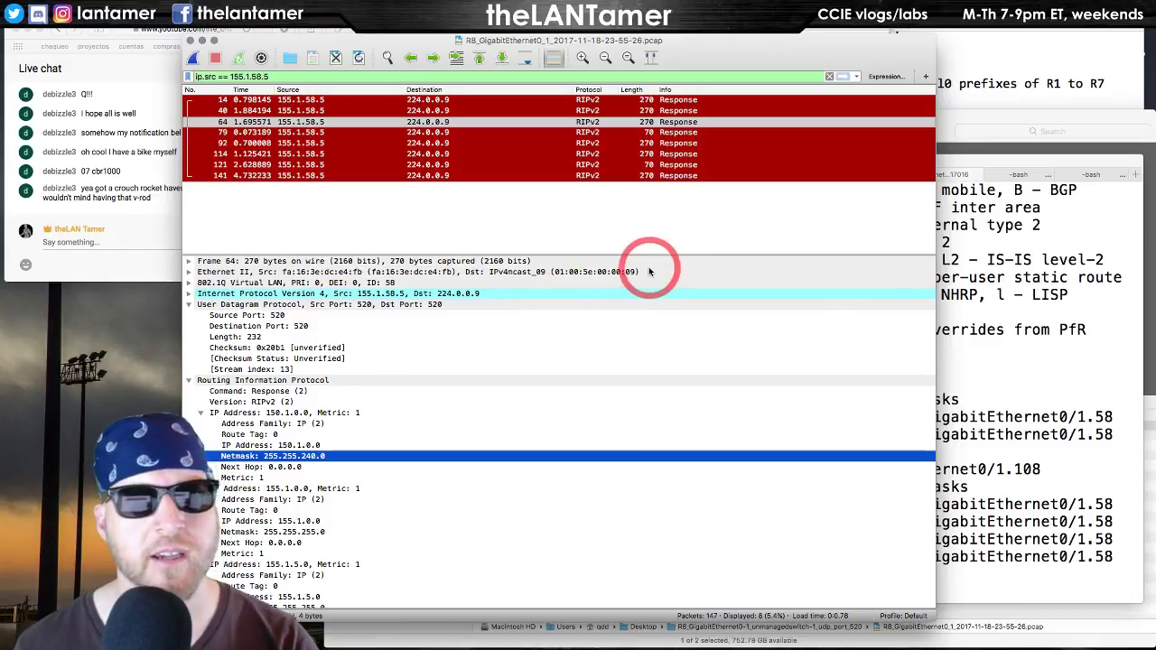
key(super+h)
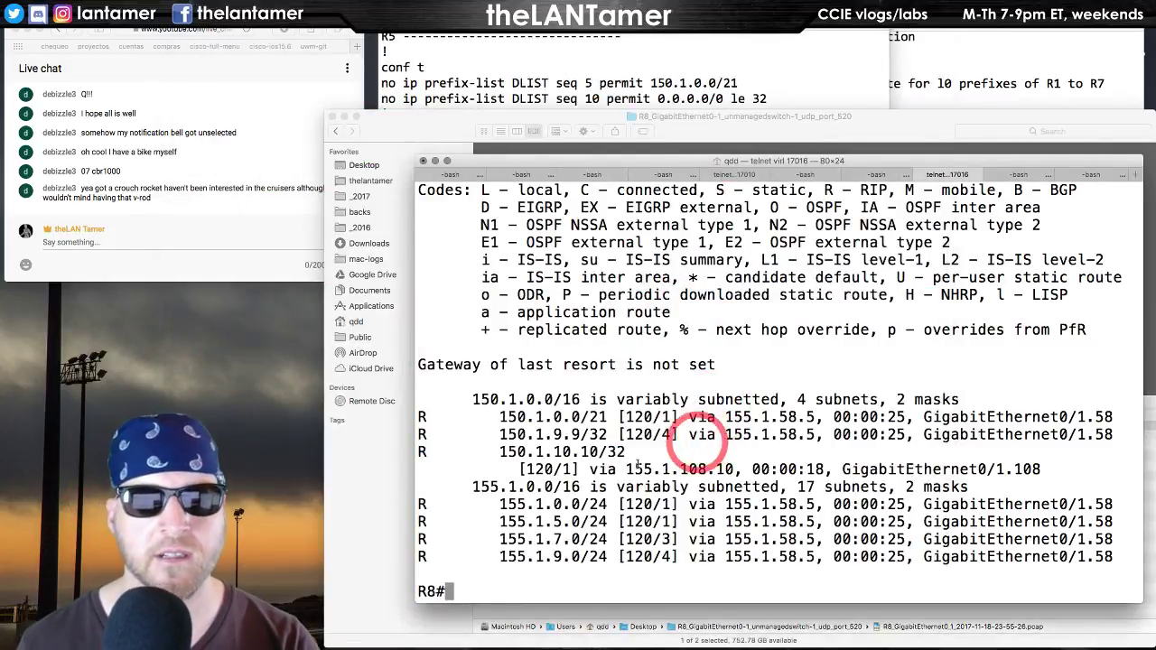
click(349, 529)
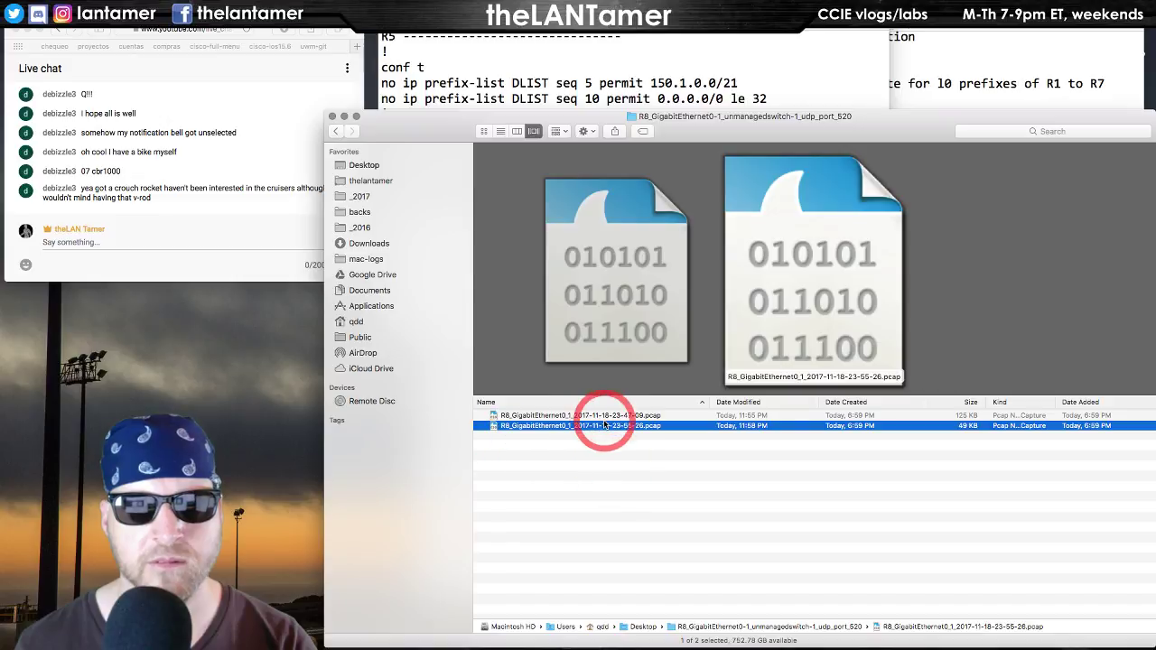
drag(602, 430, 369, 163)
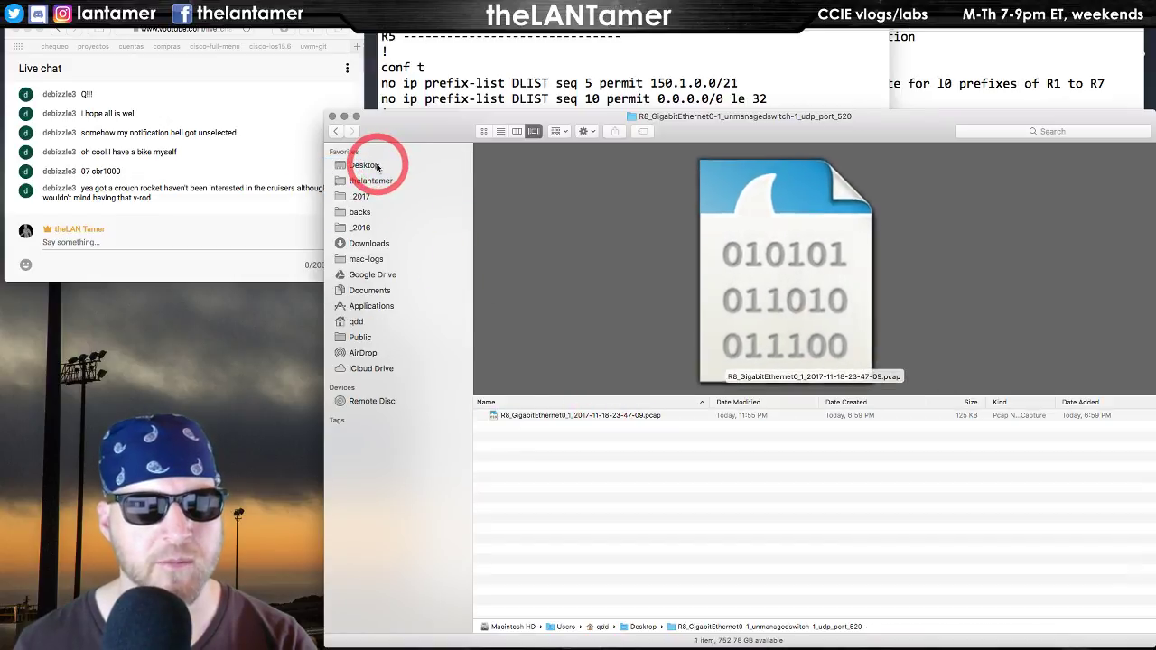
click(377, 166)
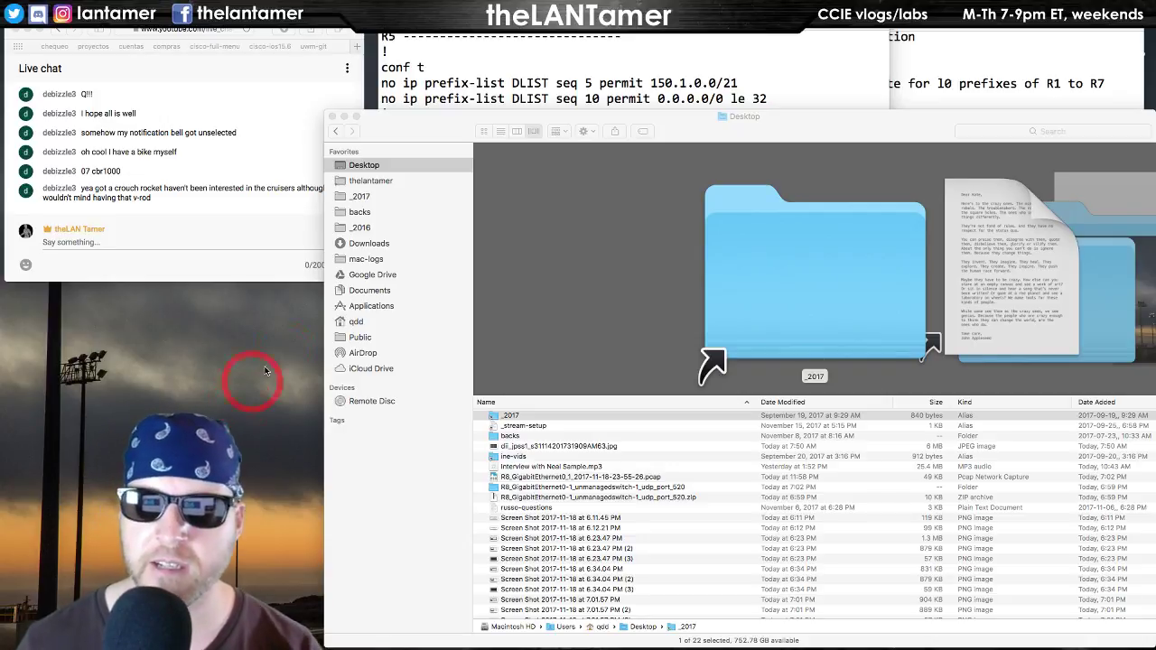
- Reposition the Desktop folder window and bring up the streaming program's commands to stop streaming
drag(761, 122, 551, 99)
click(785, 25)
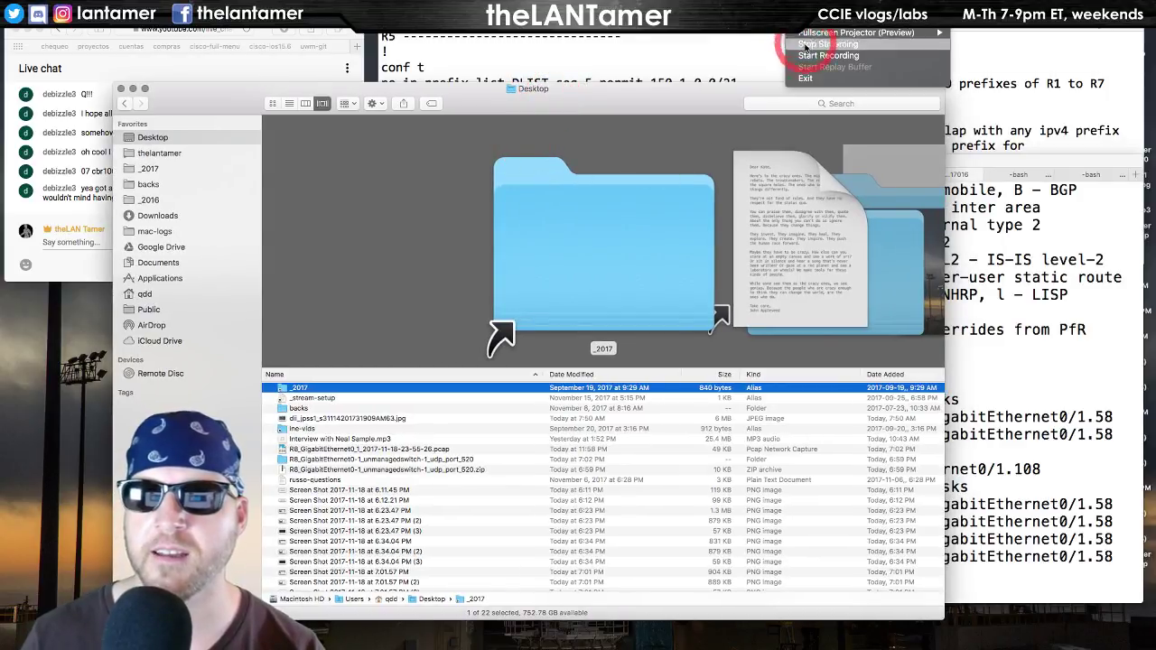